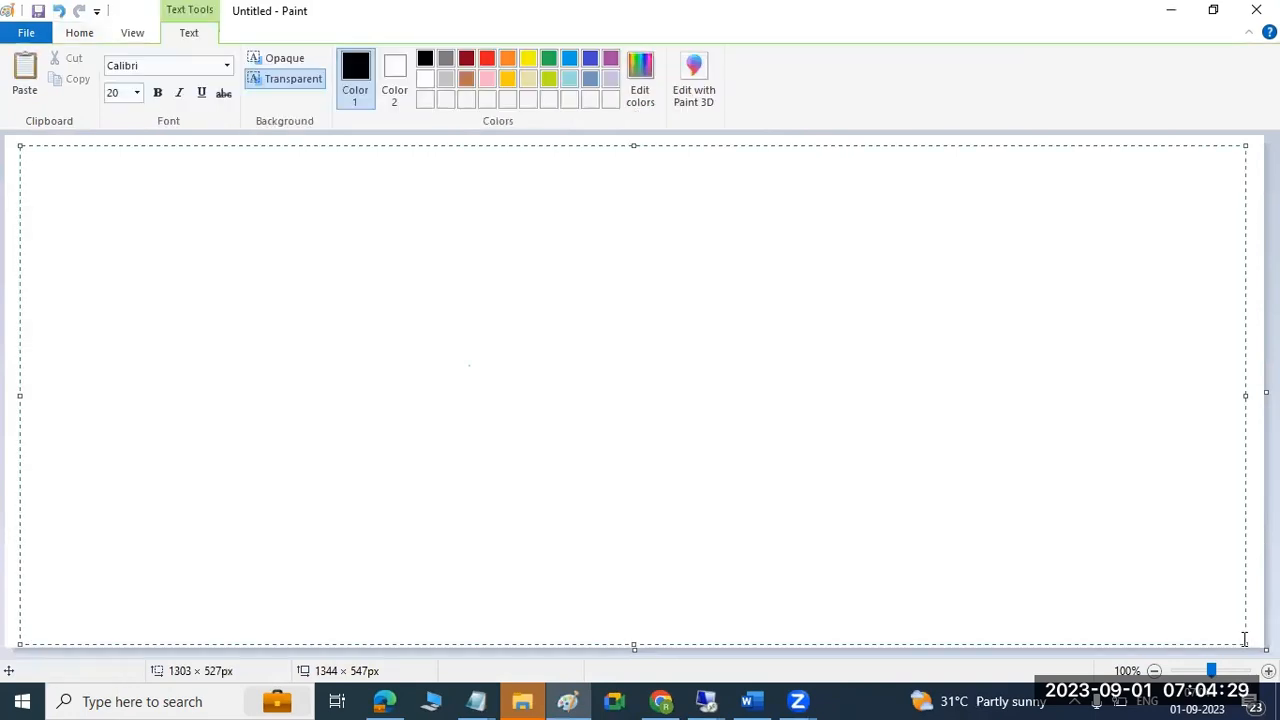
# Type the notes 'TMS-', 'DC' and 'ADDING' on separate lines of the Paint text box.
pyautogui.write('TMS-')
pyautogui.press('Return')
pyautogui.press('Return')
pyautogui.write('DC')
pyautogui.press('Return')
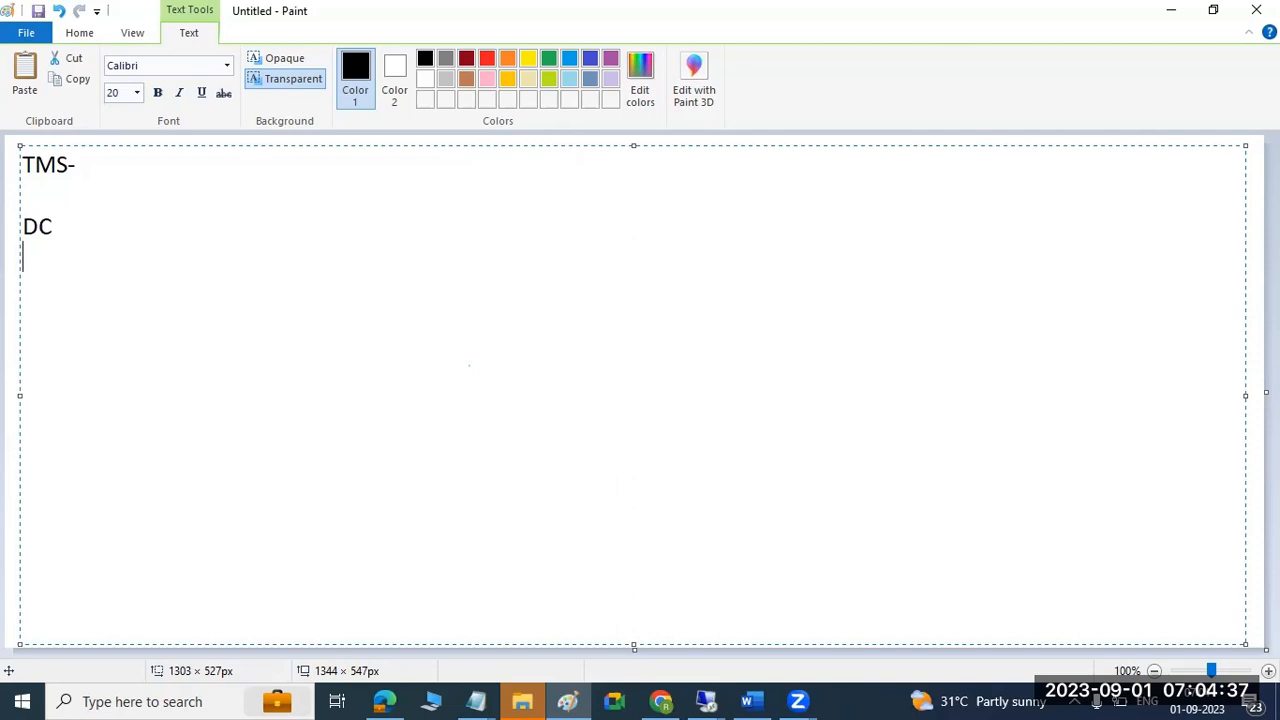
pyautogui.write('ADDIN')
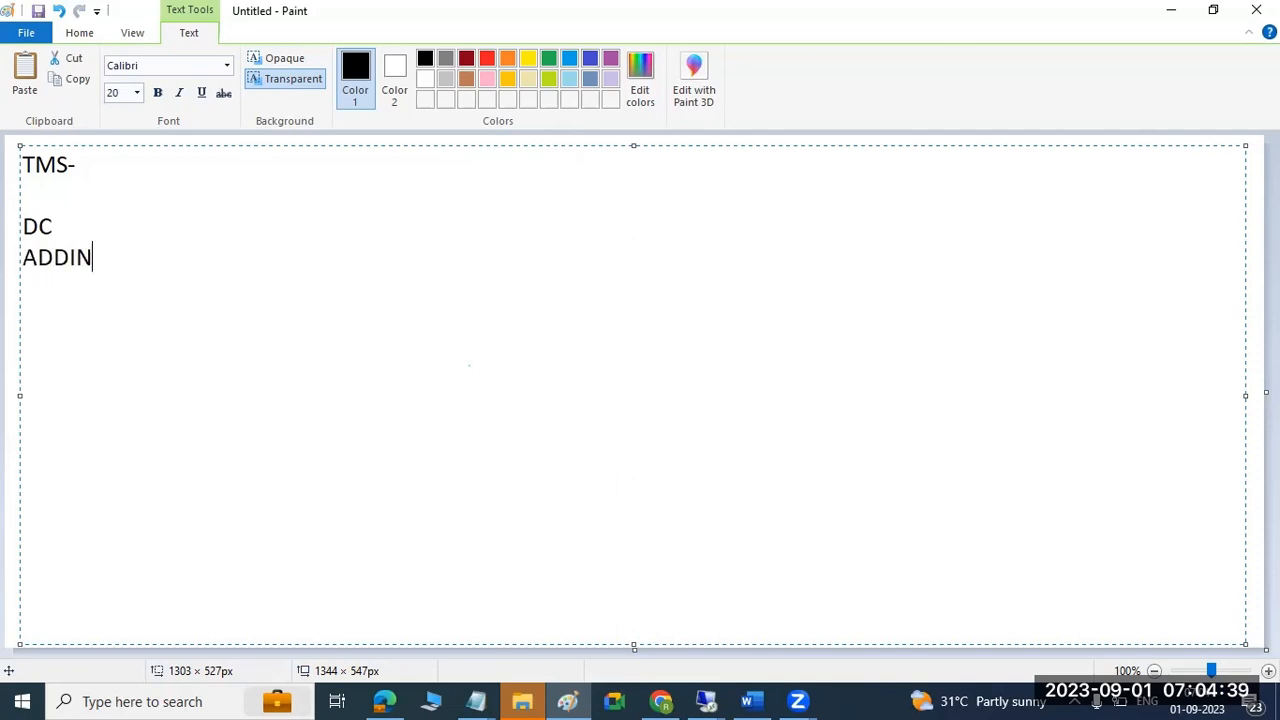
pyautogui.write('G')
# Switch to the remote SAP session and log on to ECP client 100 with the suggested user.
pyautogui.click(716, 697)
pyautogui.click(778, 586)
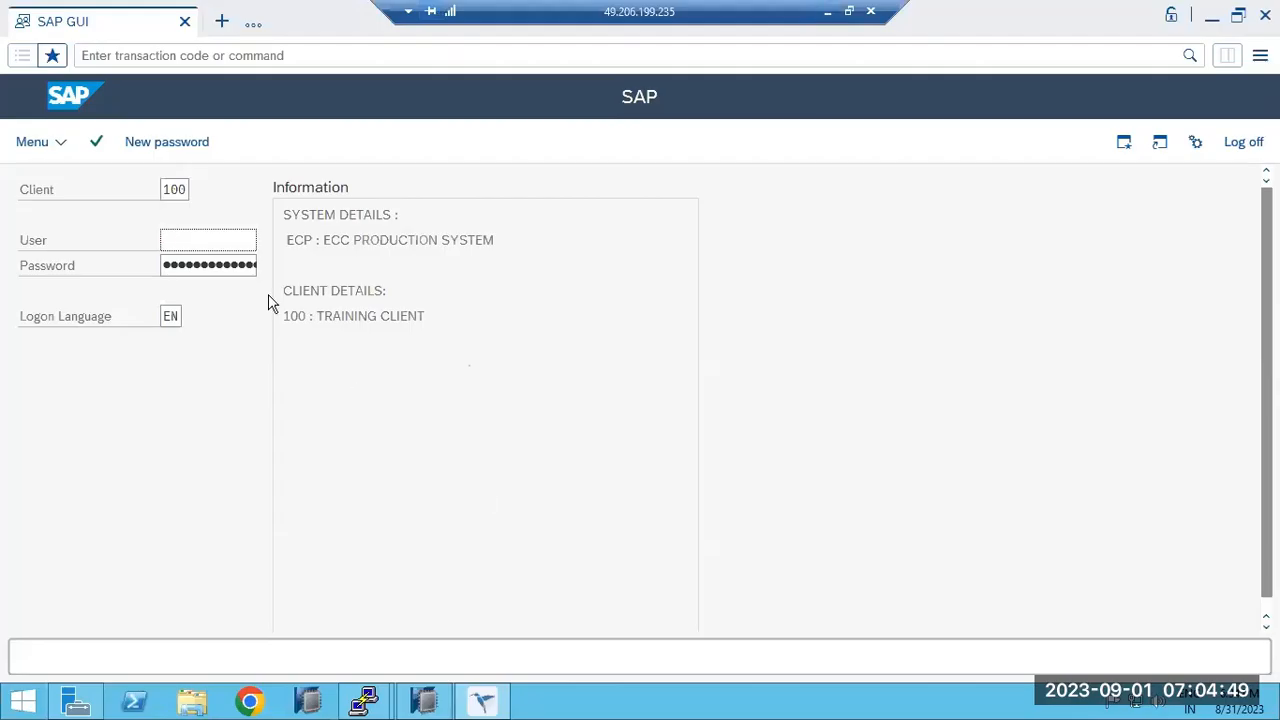
pyautogui.write('v')
pyautogui.hotkey('ctrl', 'a')
pyautogui.write('b')
pyautogui.click(175, 268)
pyautogui.press('Return')
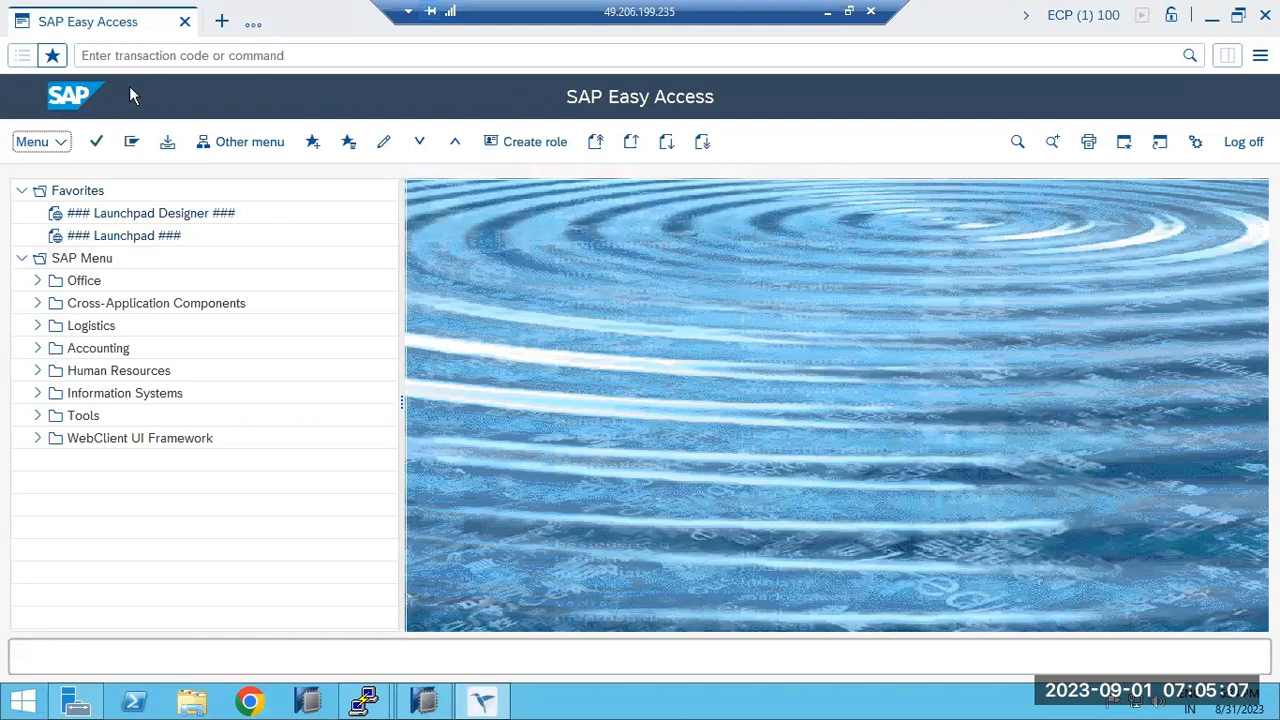
pyautogui.click(135, 56)
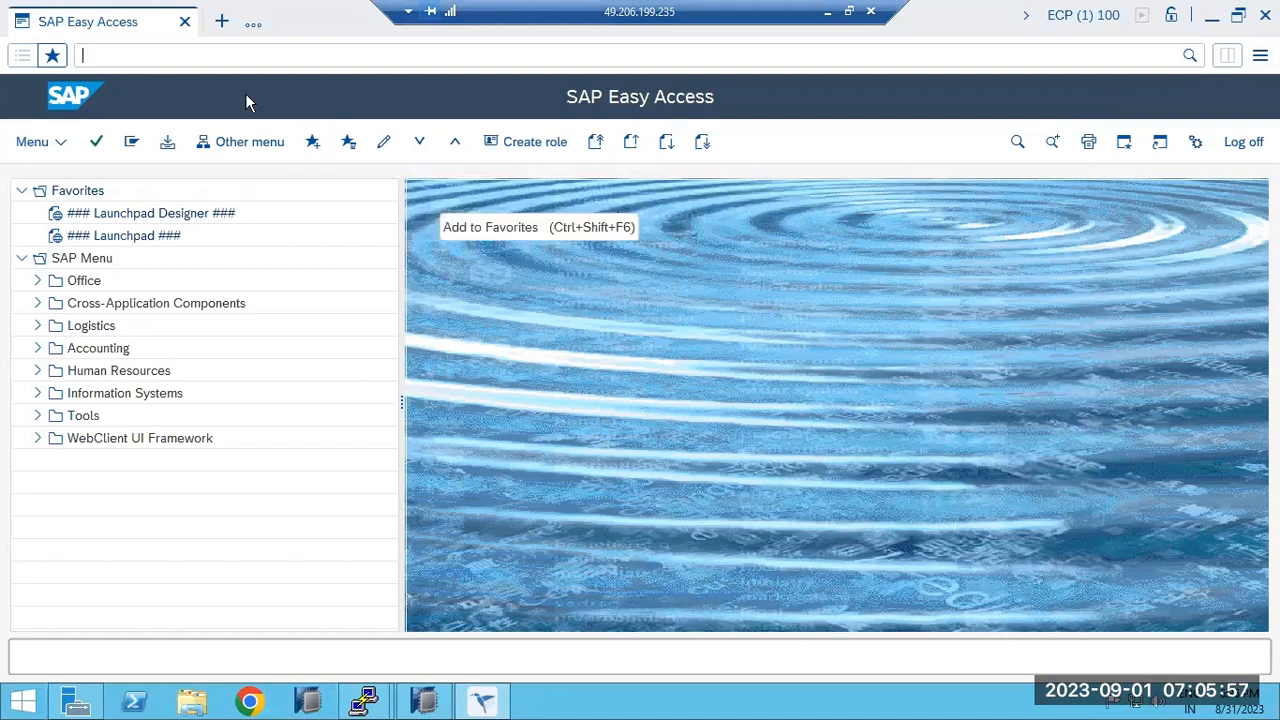
# Run STMS and open the refreshed DOMAIN_ECD import overview.
pyautogui.write('stms')
pyautogui.press('Return')
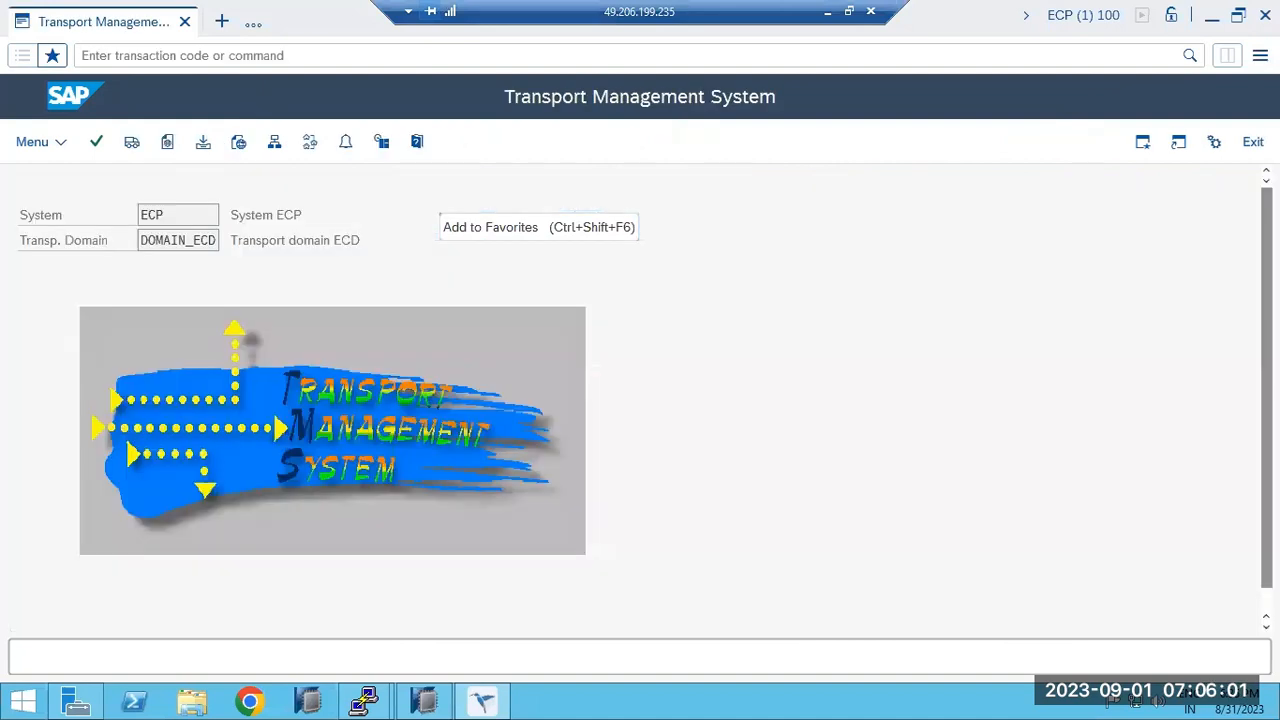
pyautogui.moveTo(154, 242); pyautogui.dragTo(218, 243)
pyautogui.click(131, 142)
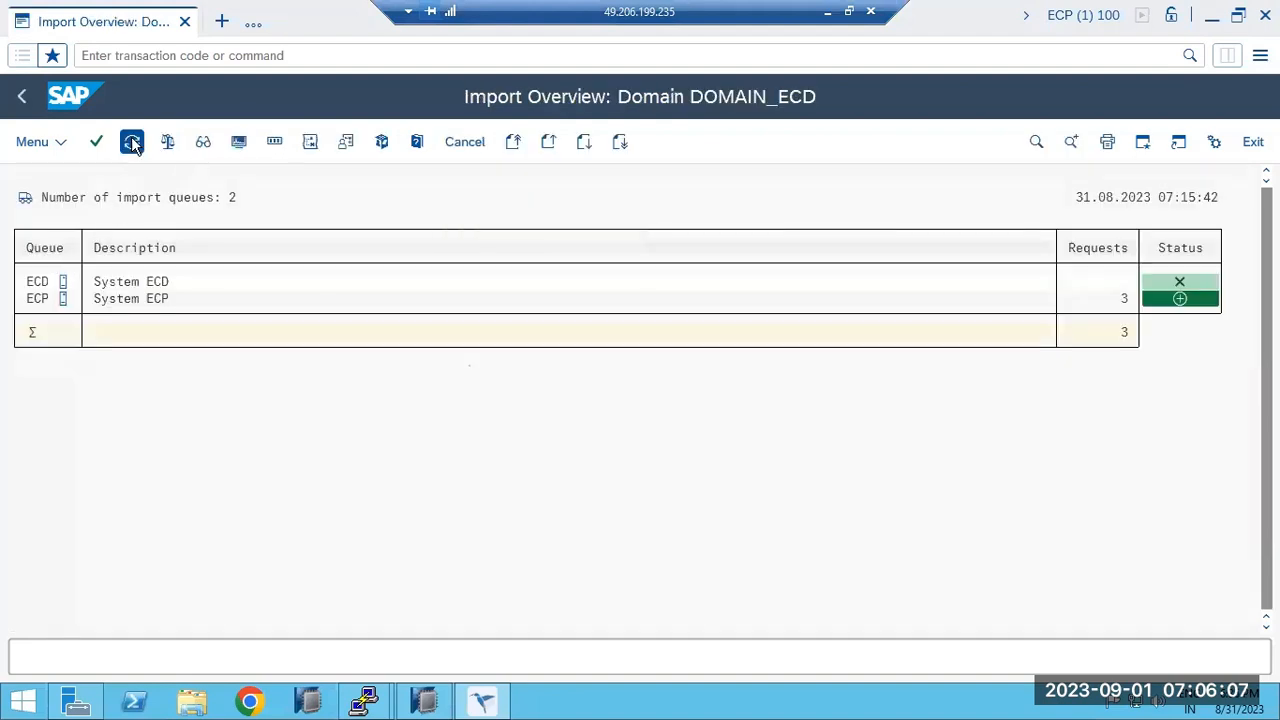
pyautogui.click(131, 142)
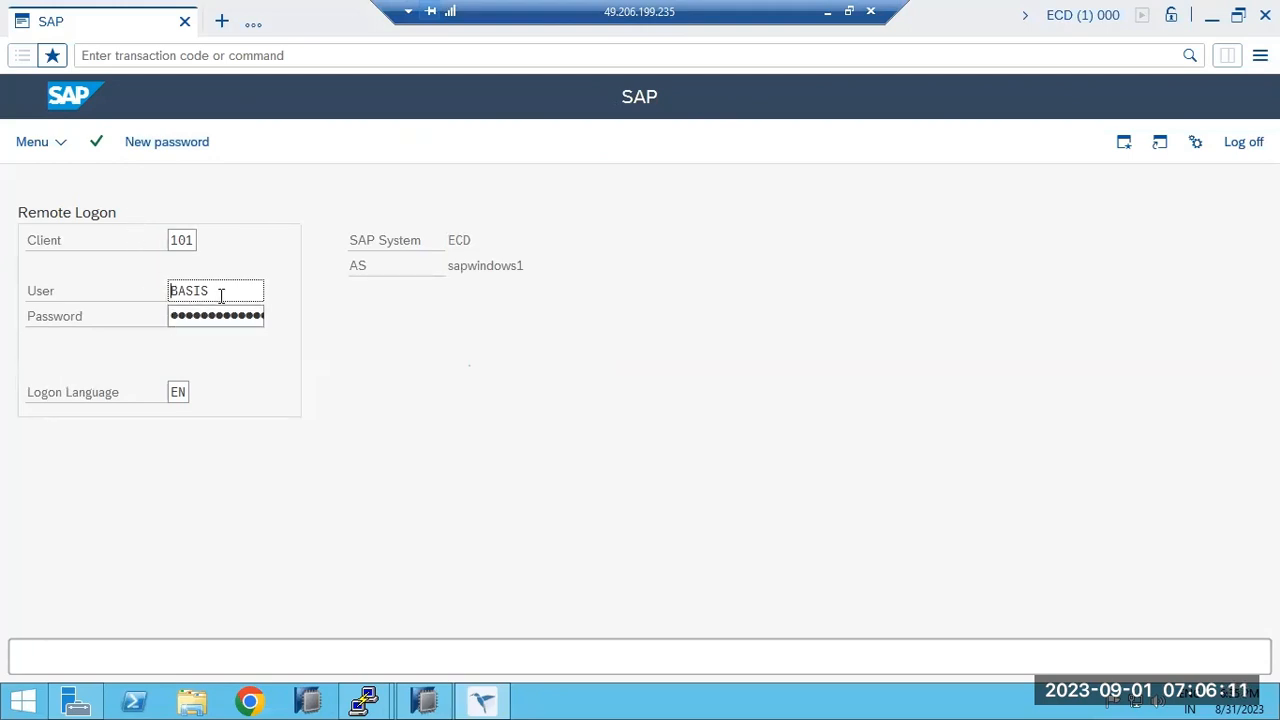
# Cancel and resubmit the ECD remote logon, then bring up This PC in File Explorer.
pyautogui.moveTo(221, 295); pyautogui.dragTo(155, 306)
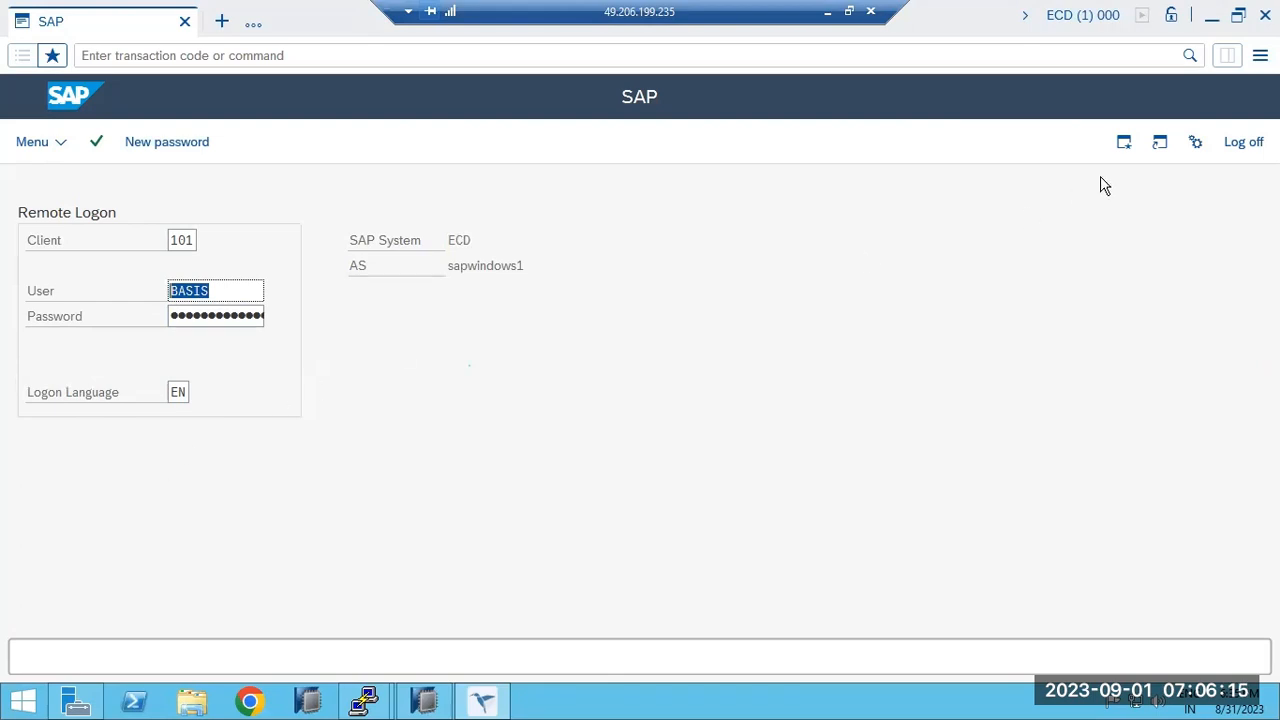
pyautogui.click(1246, 143)
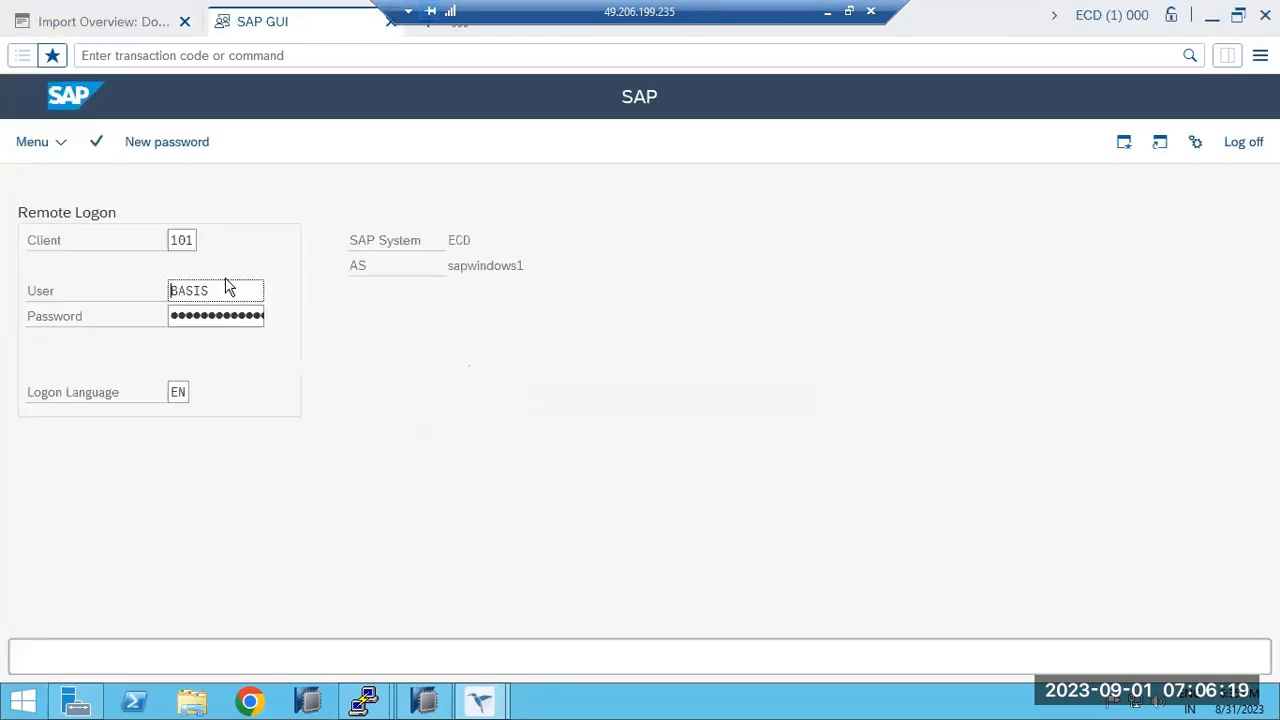
pyautogui.click(194, 318)
pyautogui.press('Return')
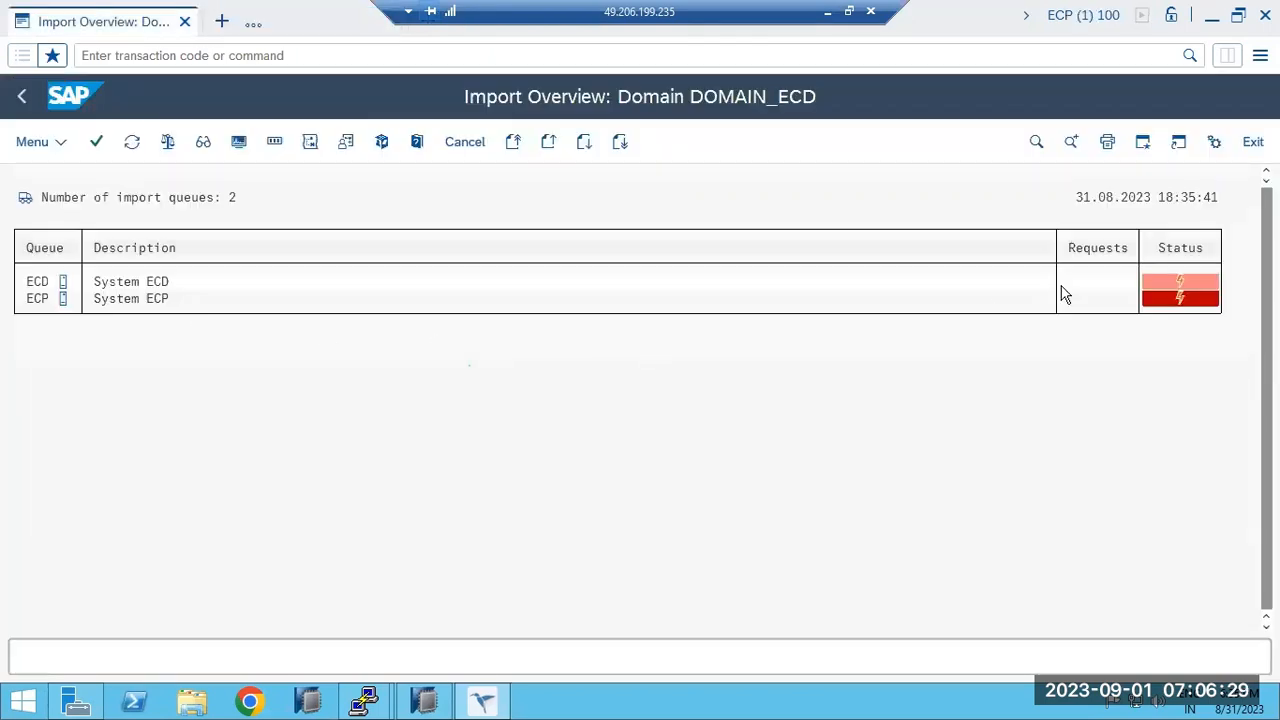
pyautogui.moveTo(1180, 288)
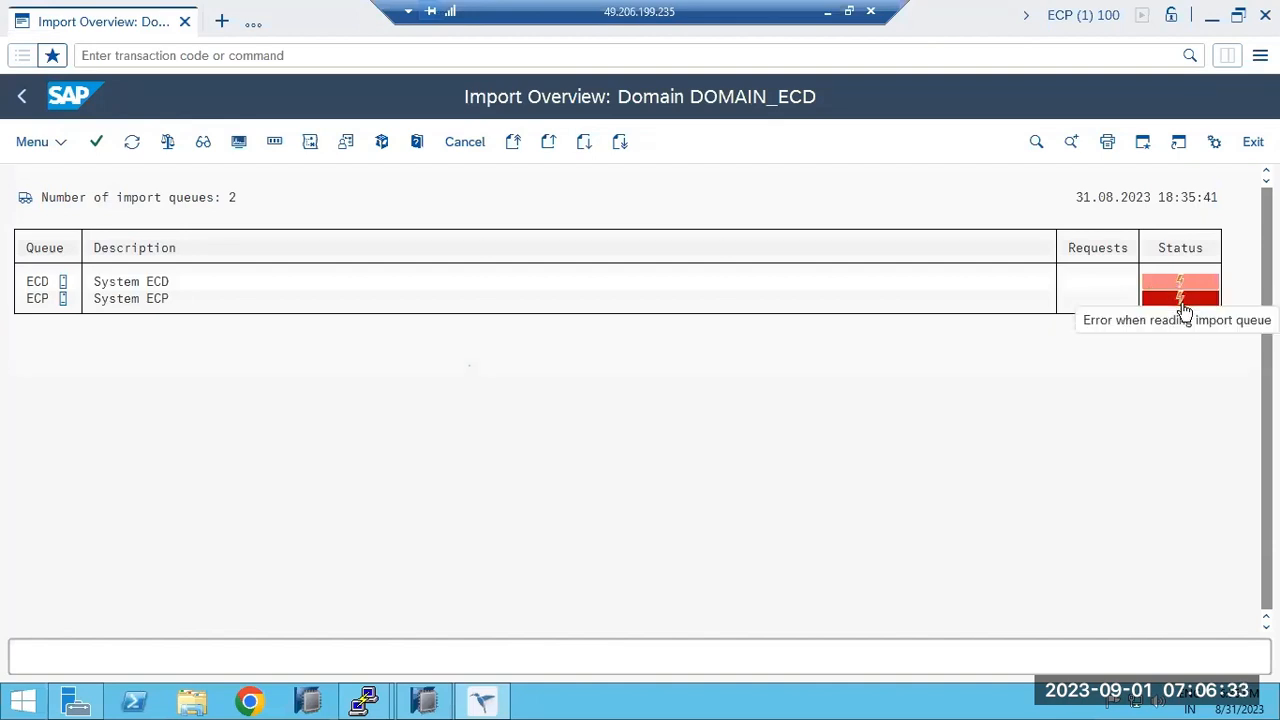
pyautogui.click(190, 705)
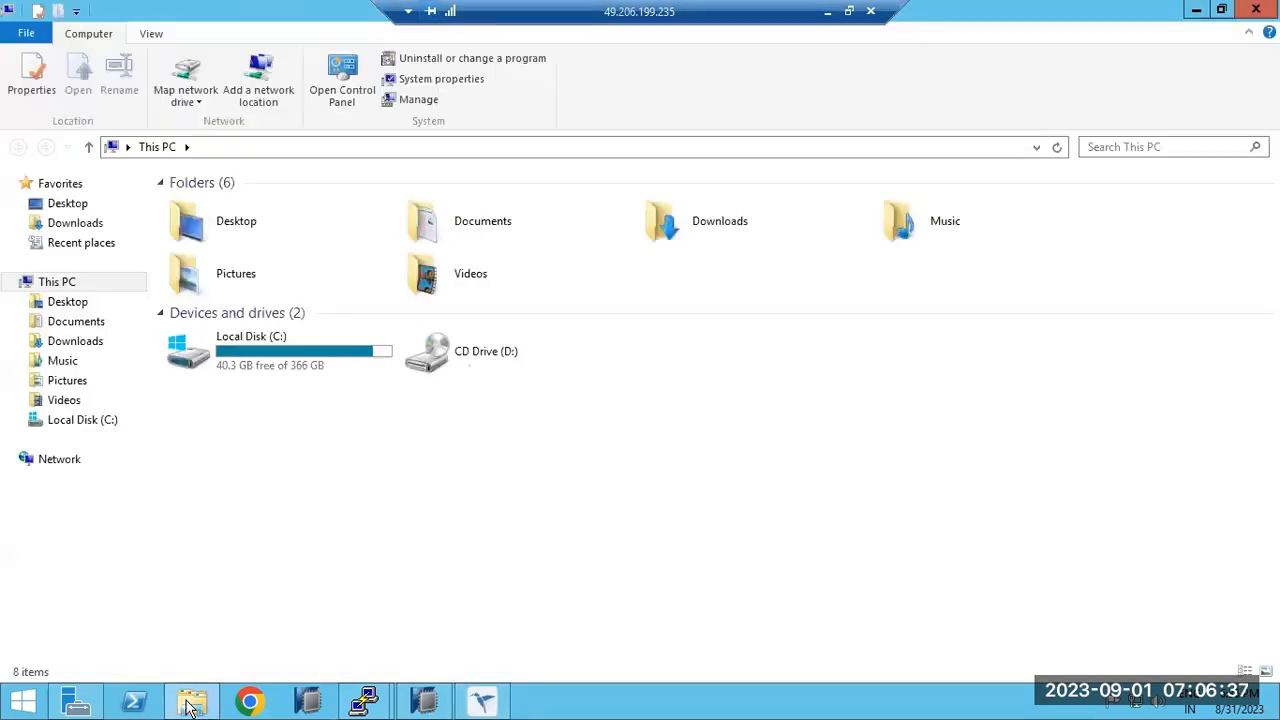
# Back in SAP, open the ECD import queue and rerun /nstms.
pyautogui.click(190, 705)
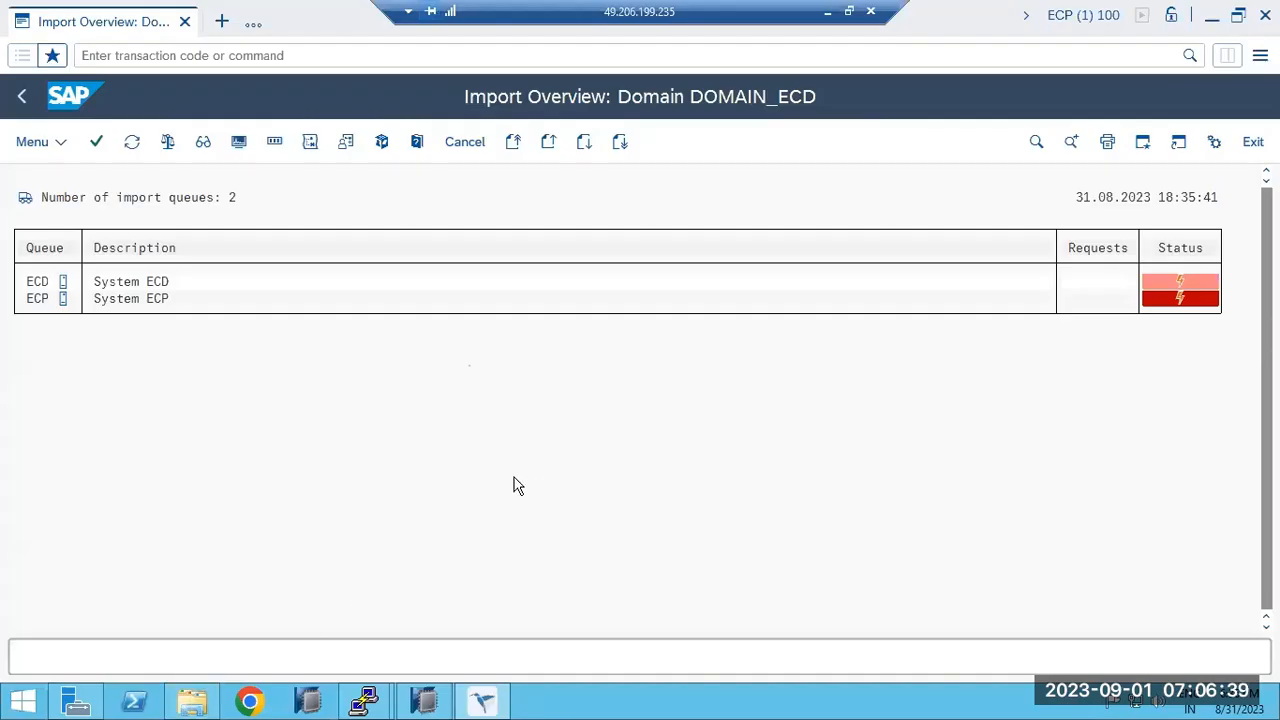
pyautogui.doubleClick(38, 281)
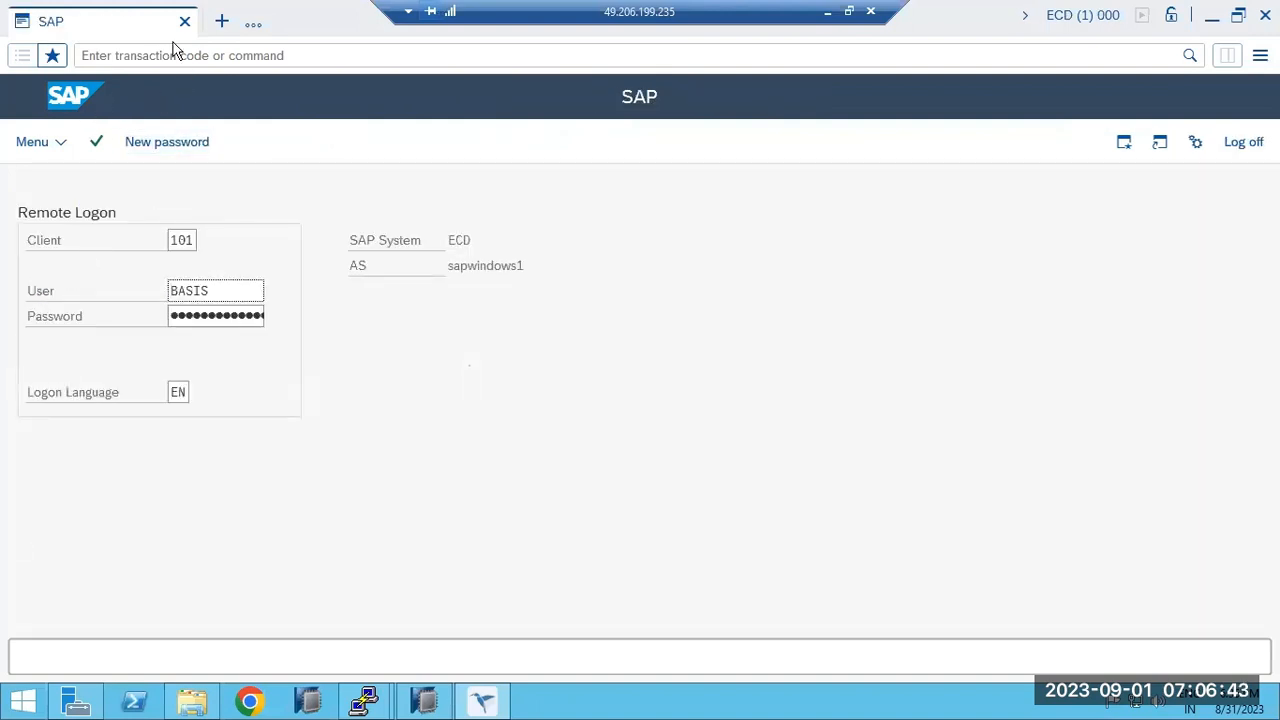
pyautogui.click(210, 318)
pyautogui.click(140, 53)
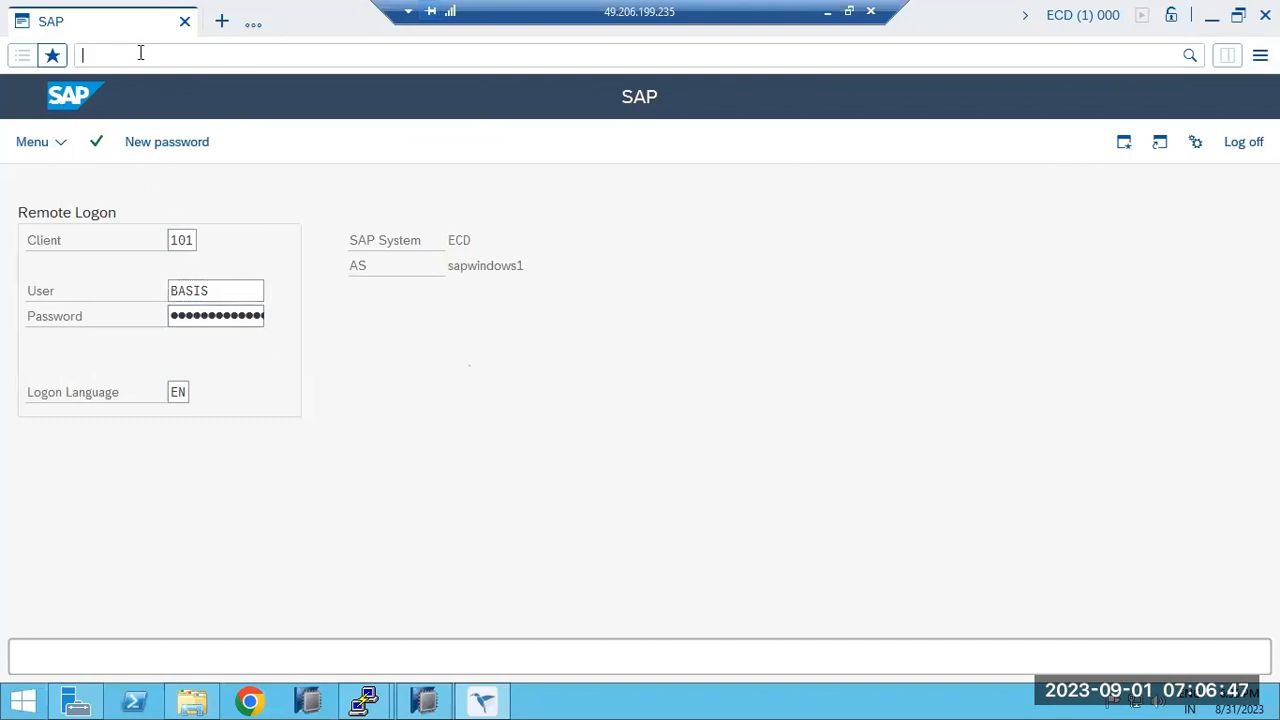
pyautogui.write('//nstms')
pyautogui.press('Return')
pyautogui.click(140, 52)
pyautogui.write('/nstms')
pyautogui.press('Return')
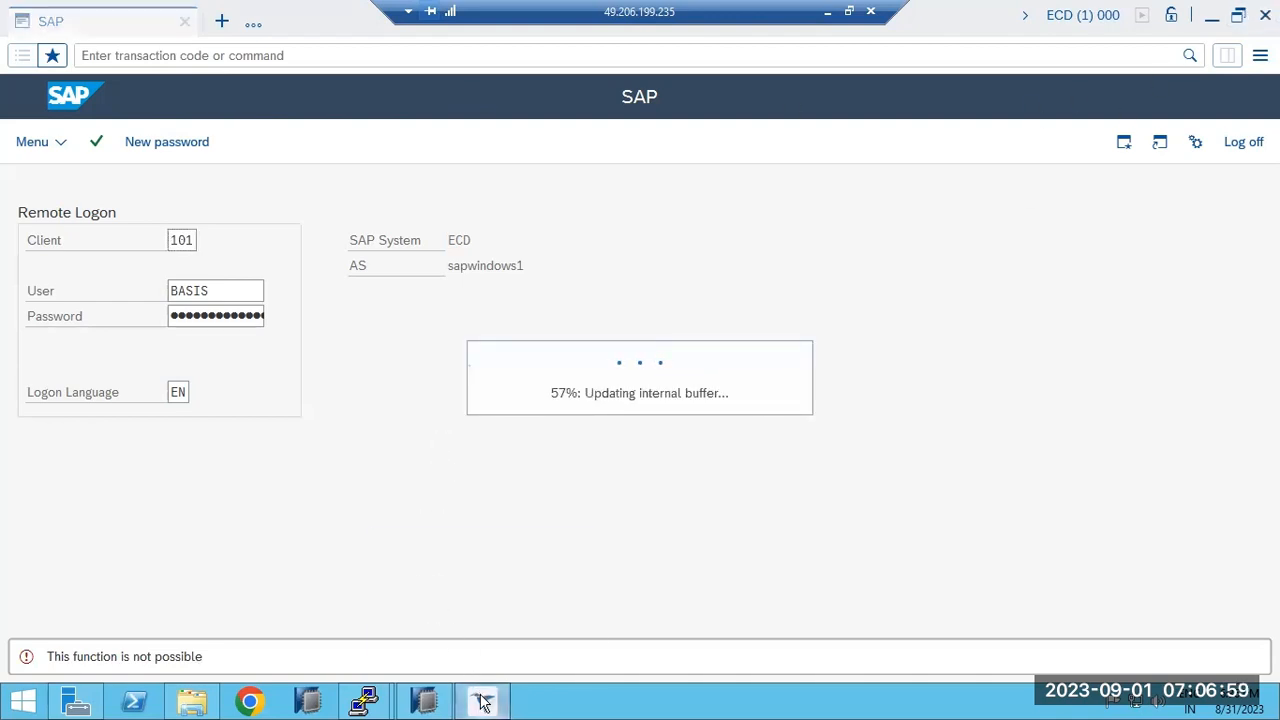
# Launch SAP Business Client 7.70 from the desktop and submit the ECD logon.
pyautogui.moveTo(481, 702)
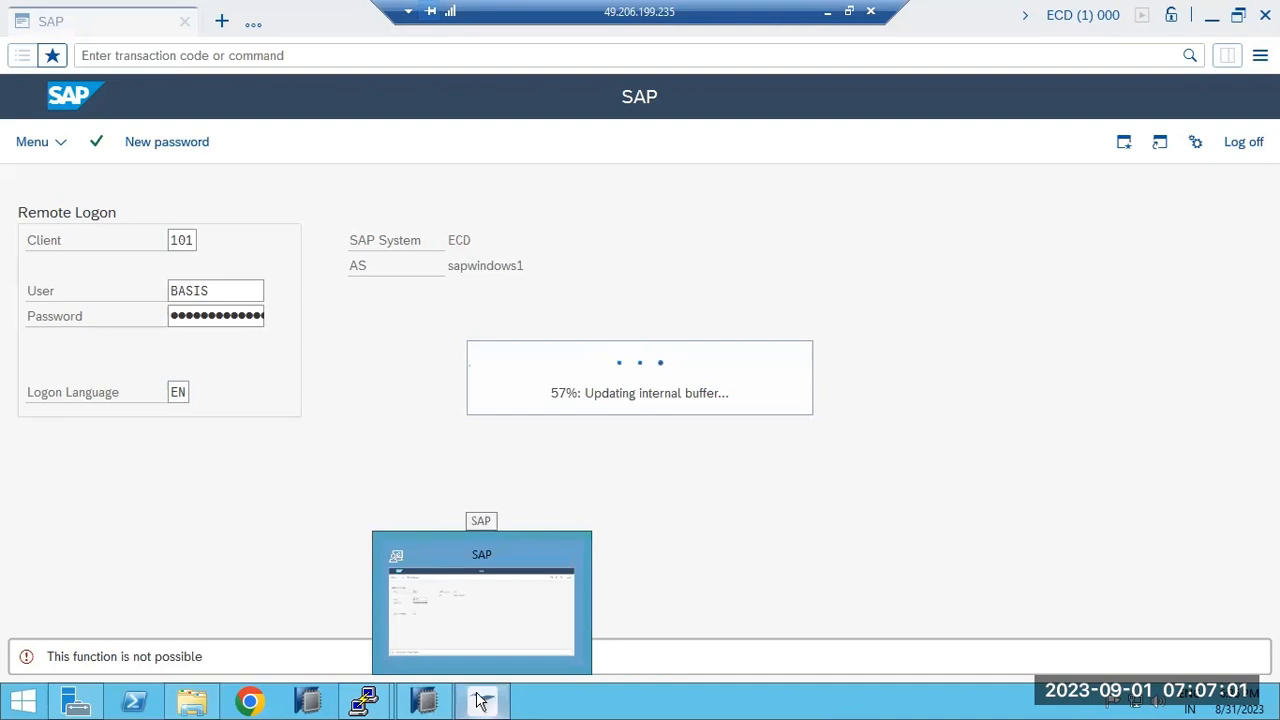
pyautogui.rightClick(619, 702)
pyautogui.click(695, 612)
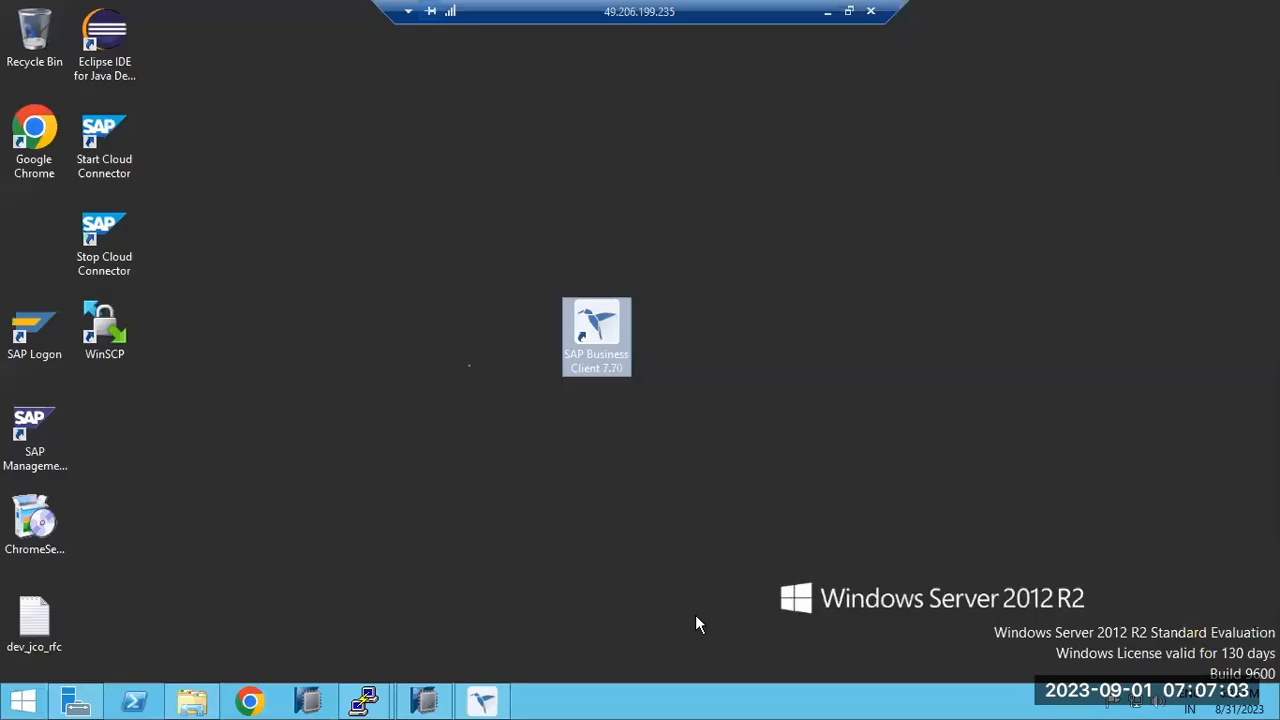
pyautogui.click(22, 307)
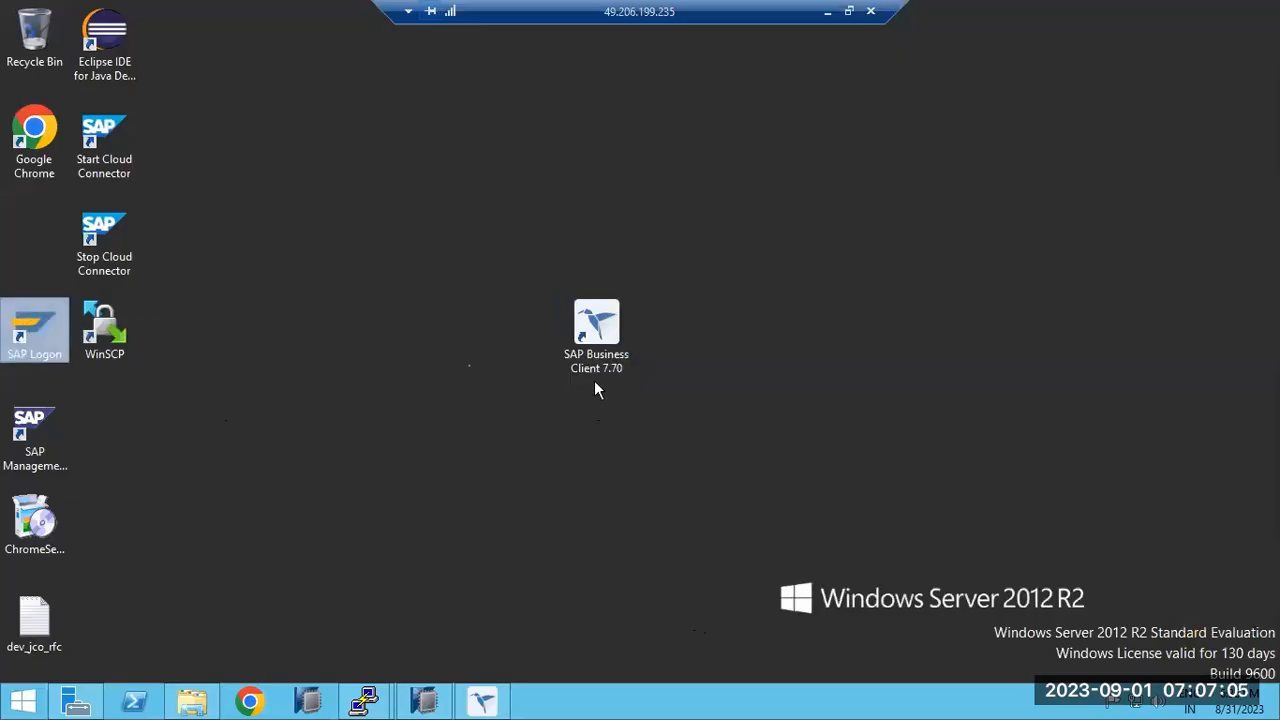
pyautogui.click(597, 329)
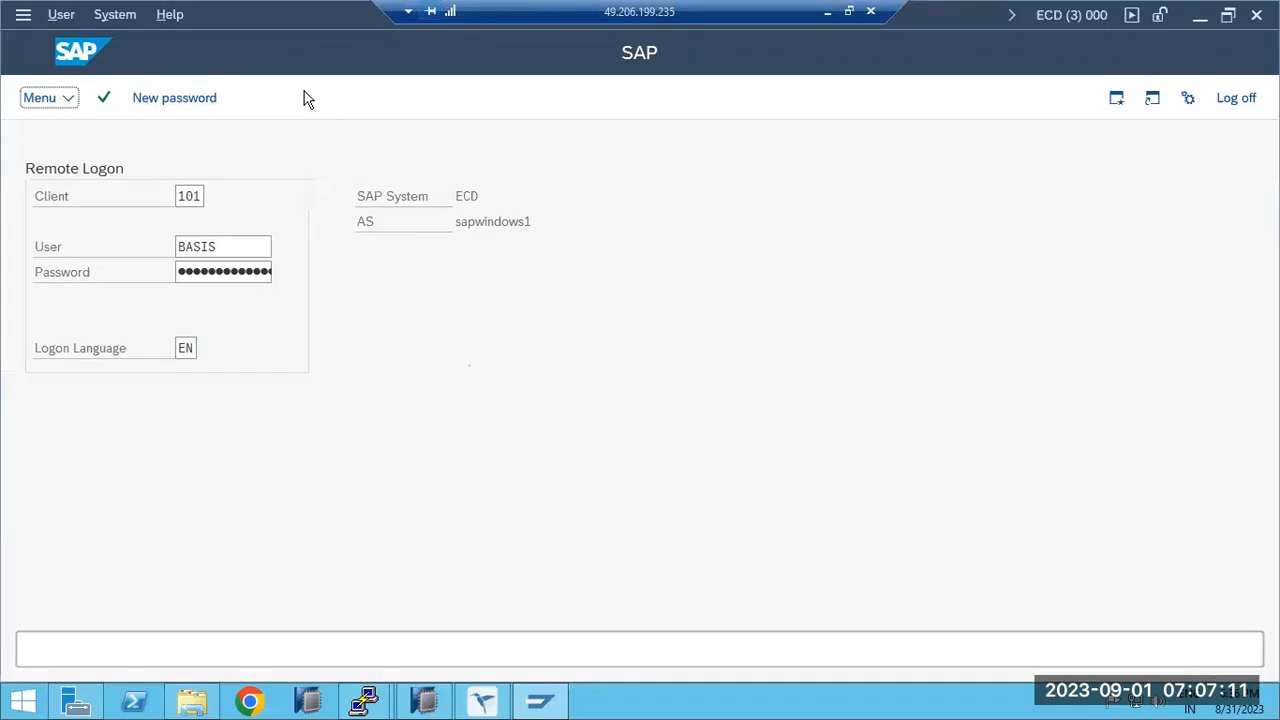
pyautogui.click(225, 270)
pyautogui.press('Return')
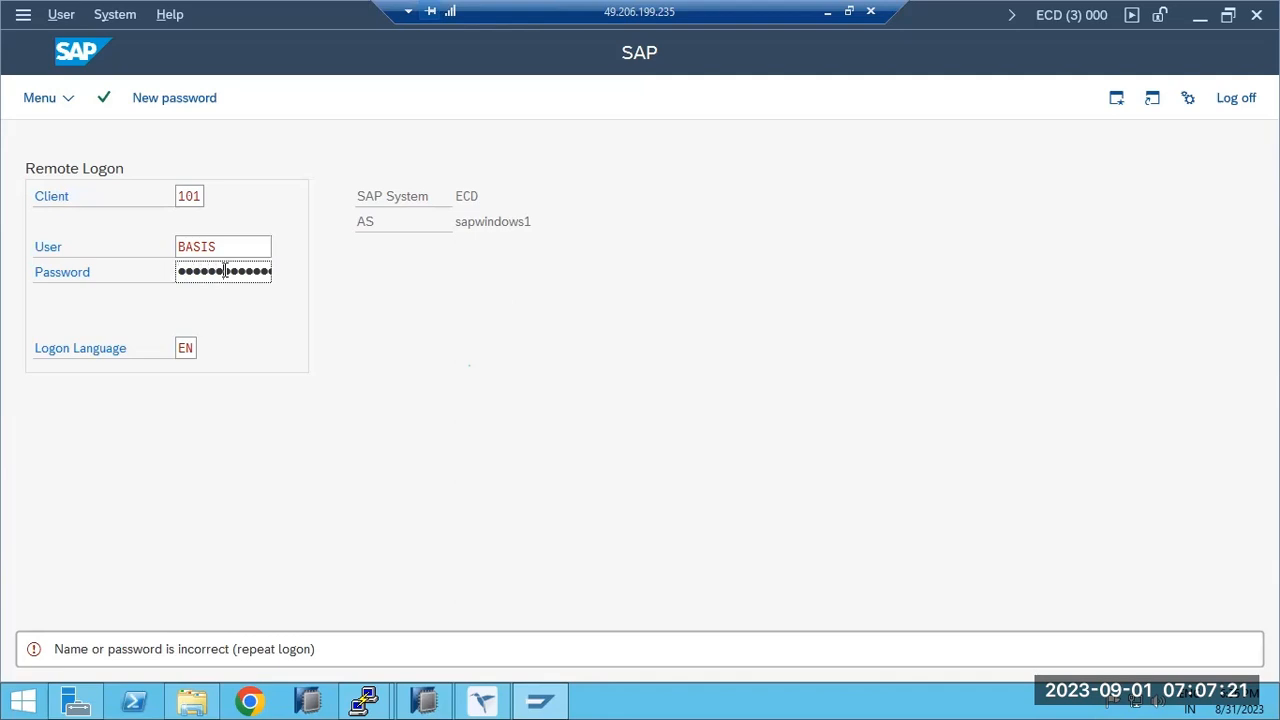
# Abandon the ECD logon, close the RFC system failure alert and restore the ECD import queue.
pyautogui.press('Return')
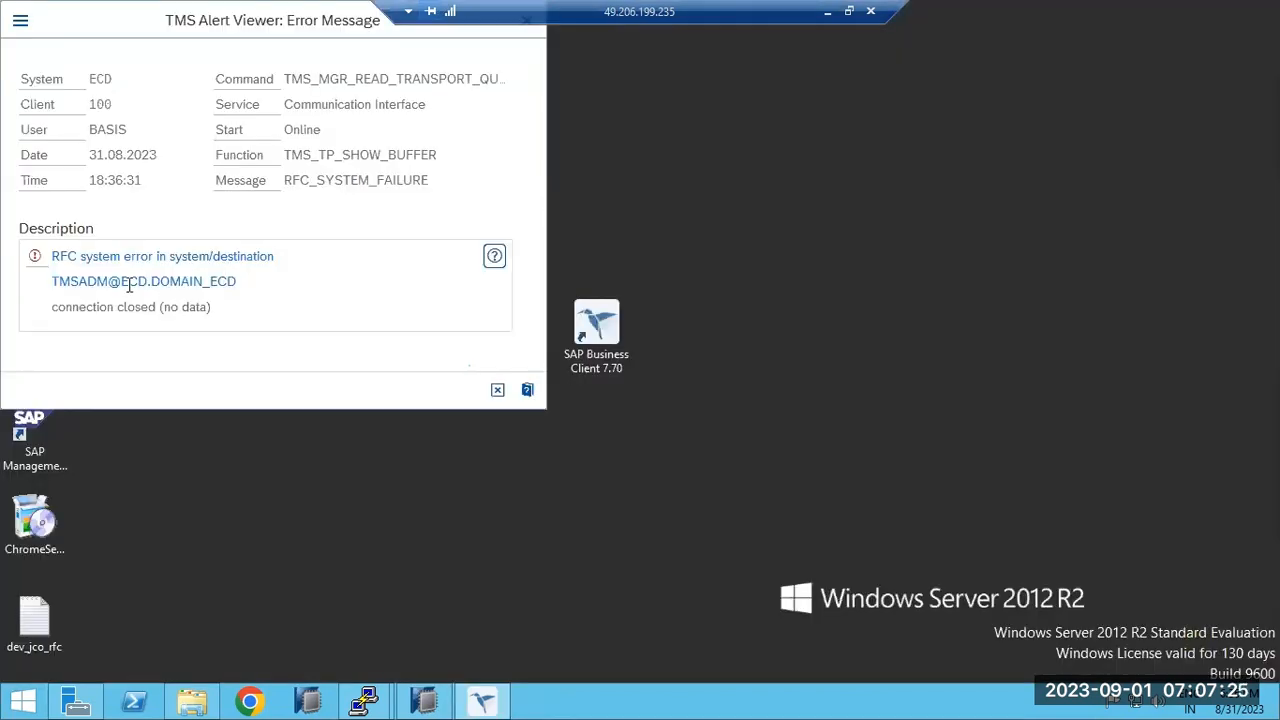
pyautogui.moveTo(129, 284); pyautogui.dragTo(172, 284)
pyautogui.click(496, 392)
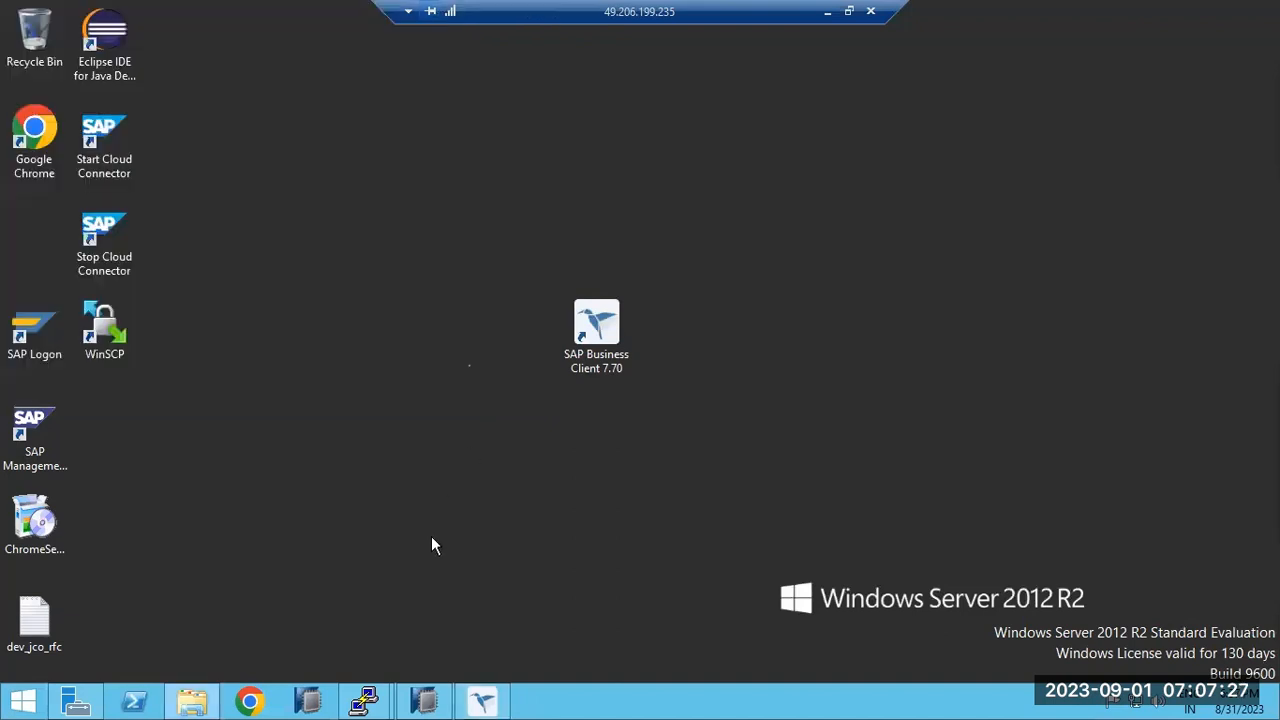
pyautogui.click(482, 700)
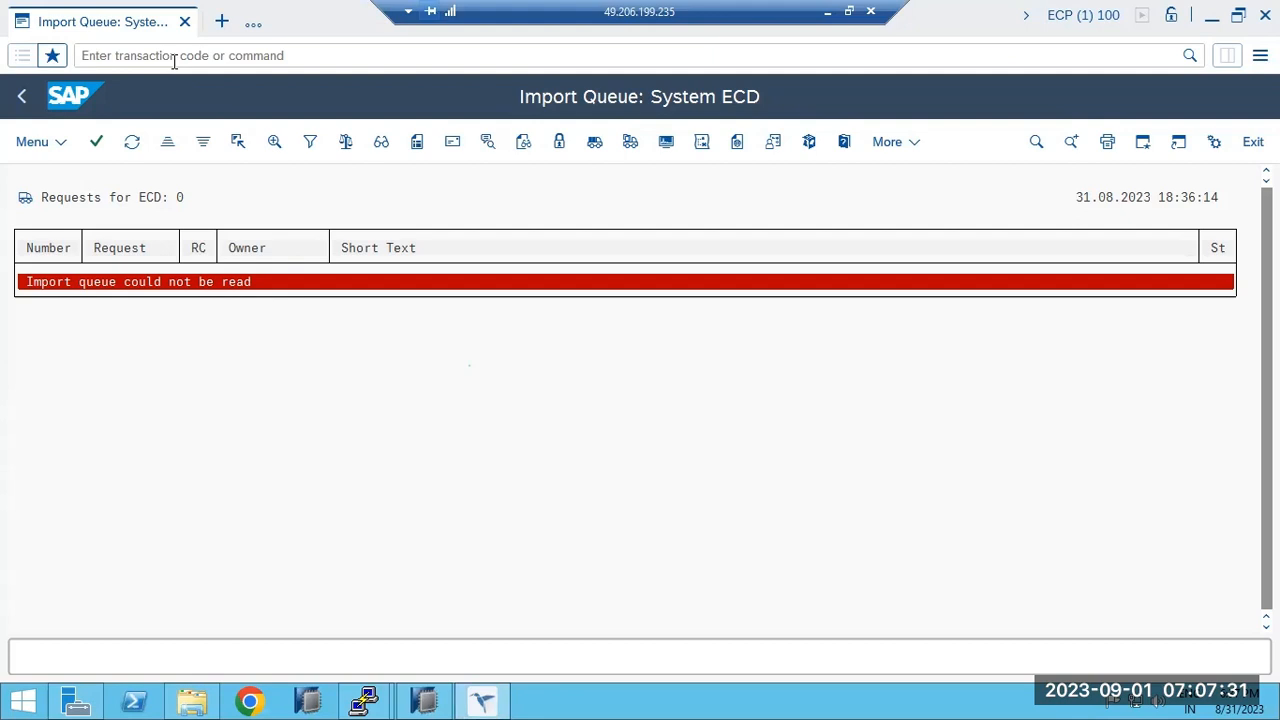
# Browse the import queue and import overview menus, then return to the TMS start screen.
pyautogui.click(45, 143)
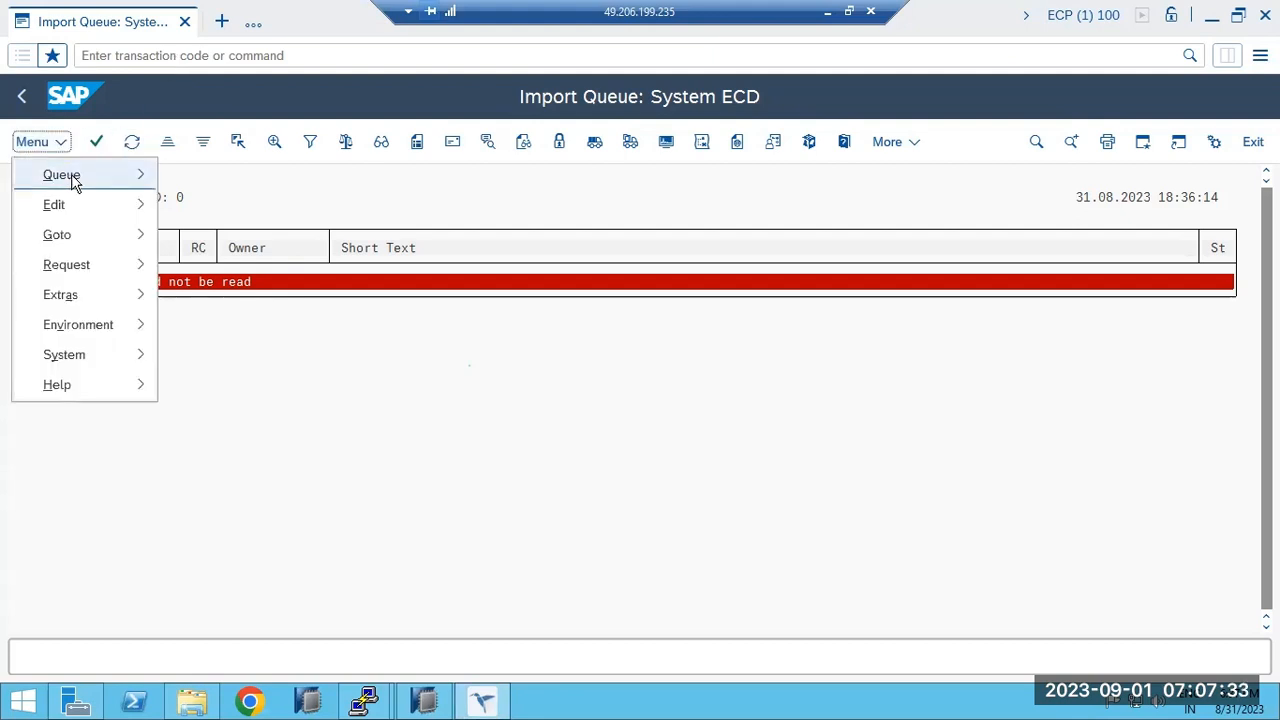
pyautogui.click(414, 294)
pyautogui.click(22, 96)
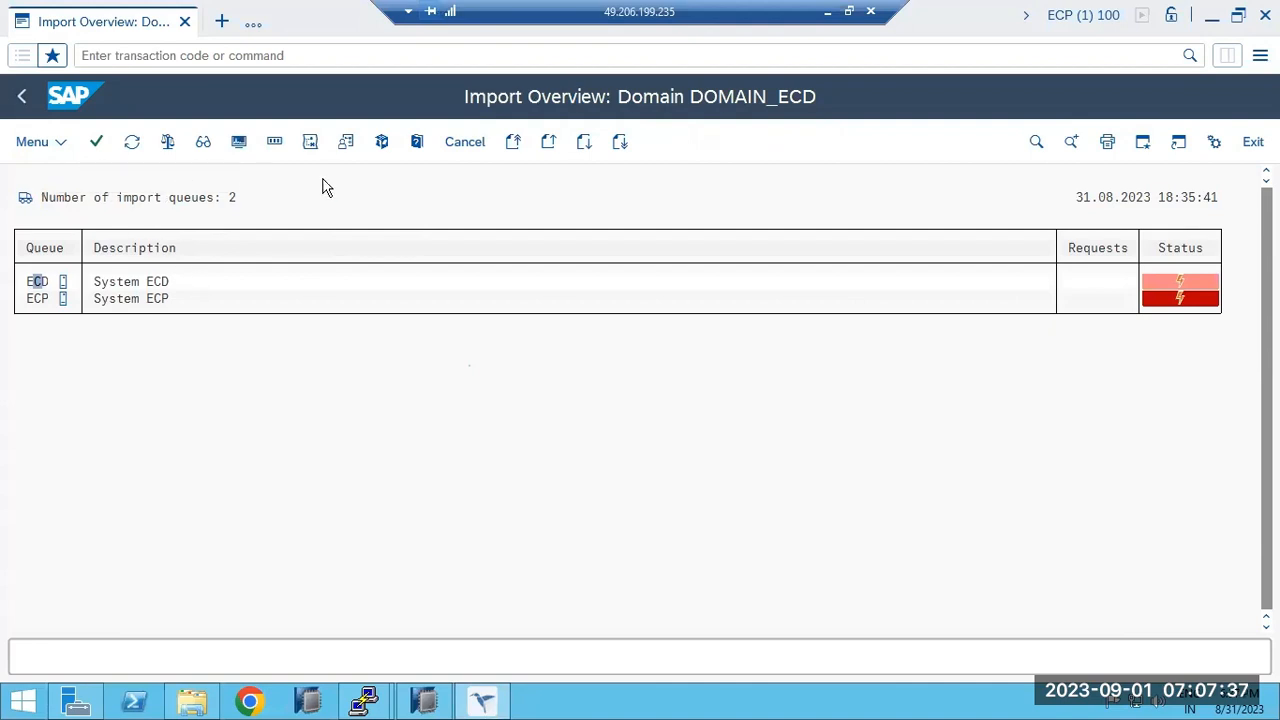
pyautogui.click(55, 142)
pyautogui.moveTo(84, 203)
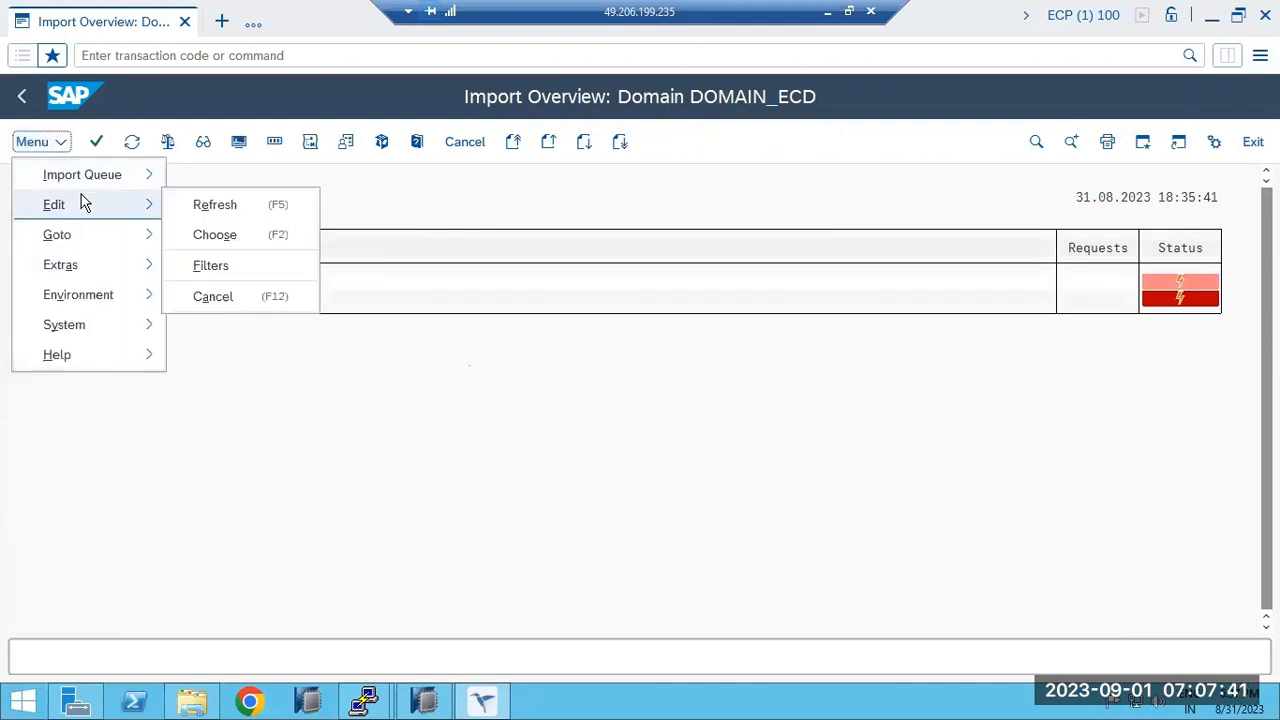
pyautogui.moveTo(102, 266)
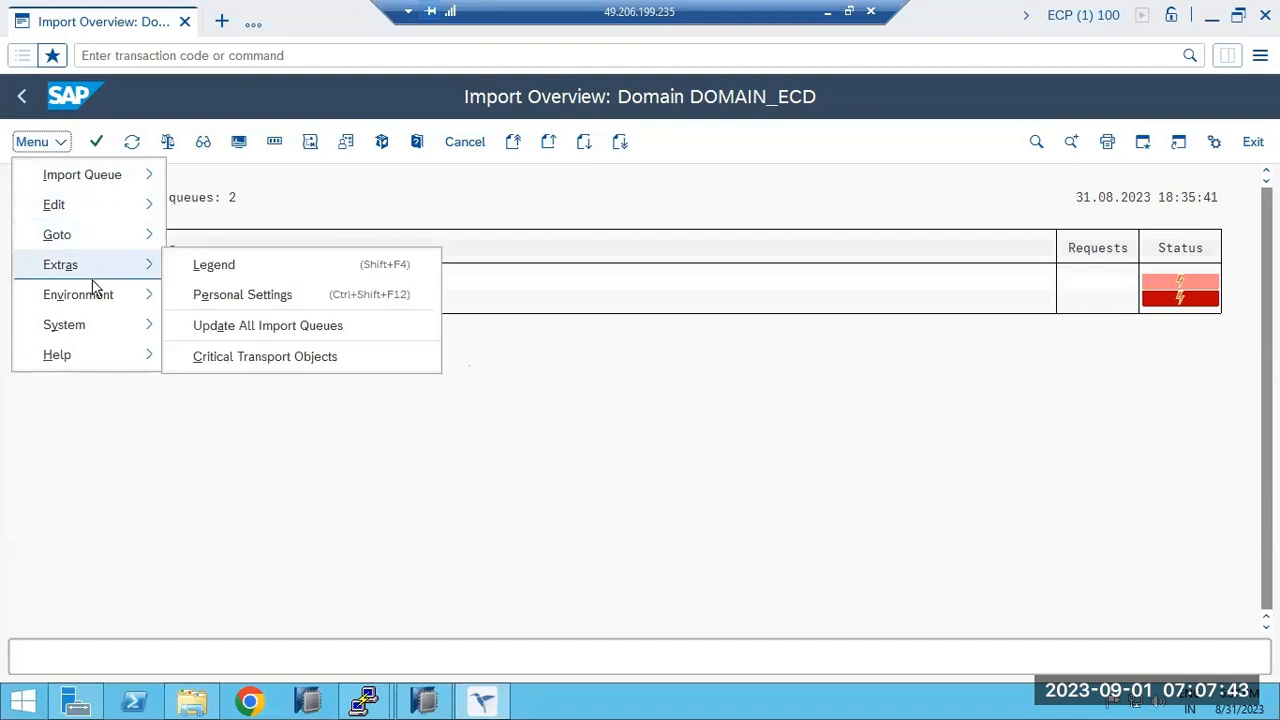
pyautogui.click(42, 484)
pyautogui.click(21, 96)
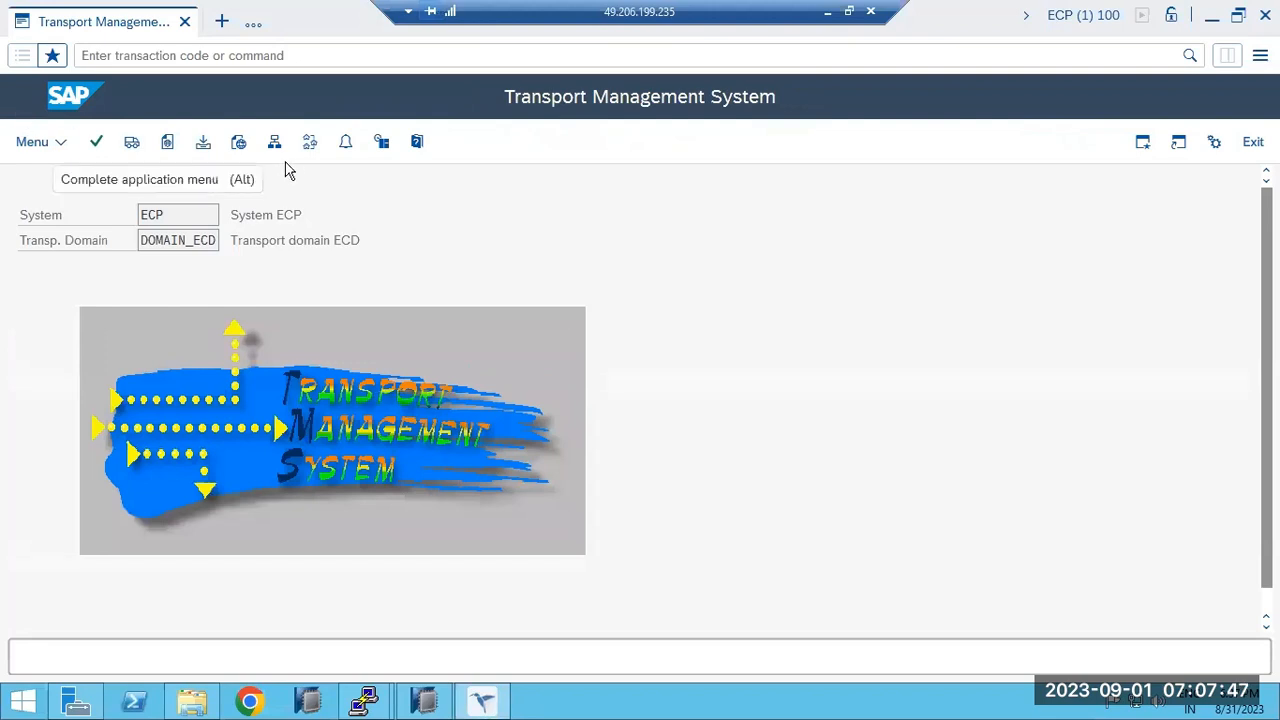
# In the DOMAIN_ECD System Overview, choose Extras > Delete TMS Configuration.
pyautogui.click(275, 145)
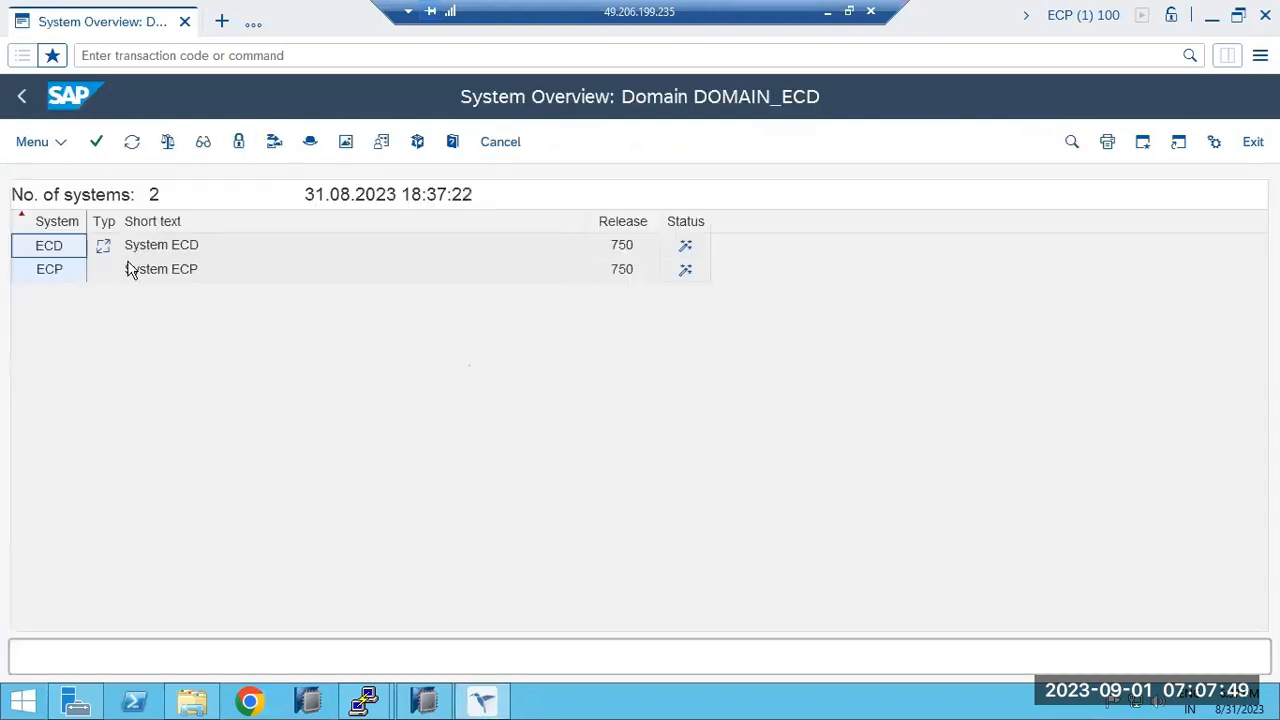
pyautogui.click(36, 251)
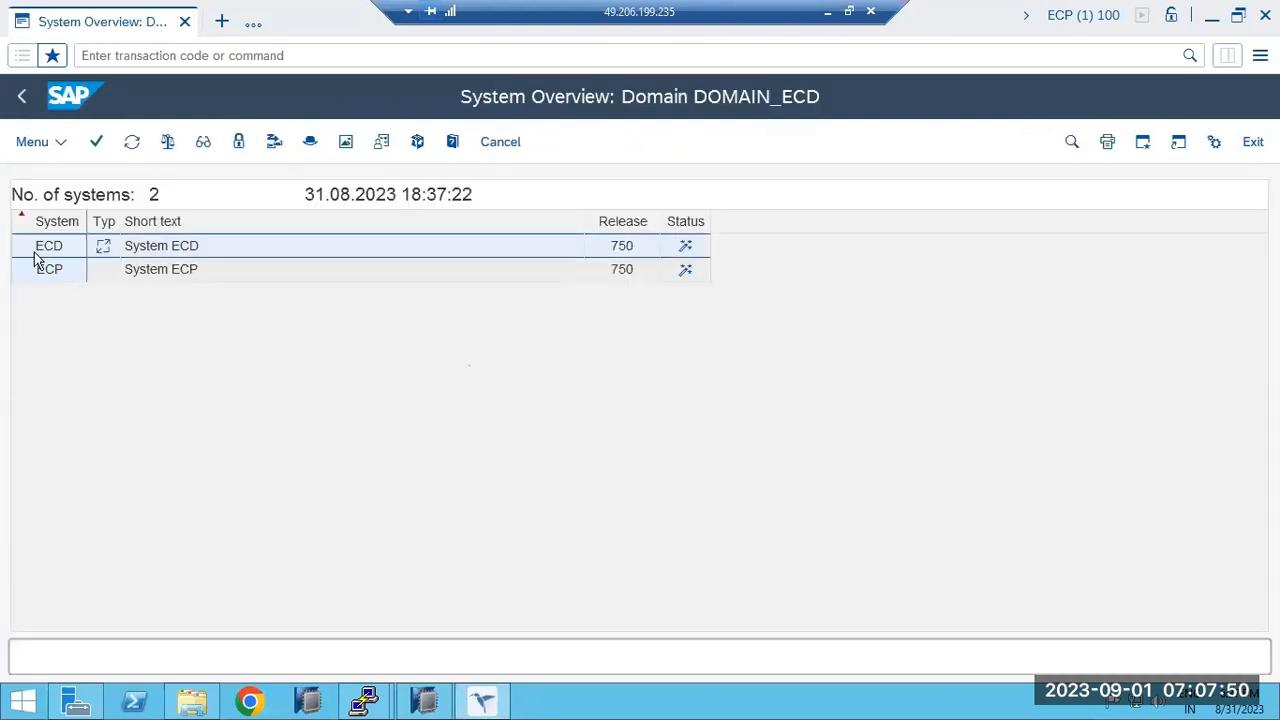
pyautogui.click(54, 143)
pyautogui.moveTo(85, 178)
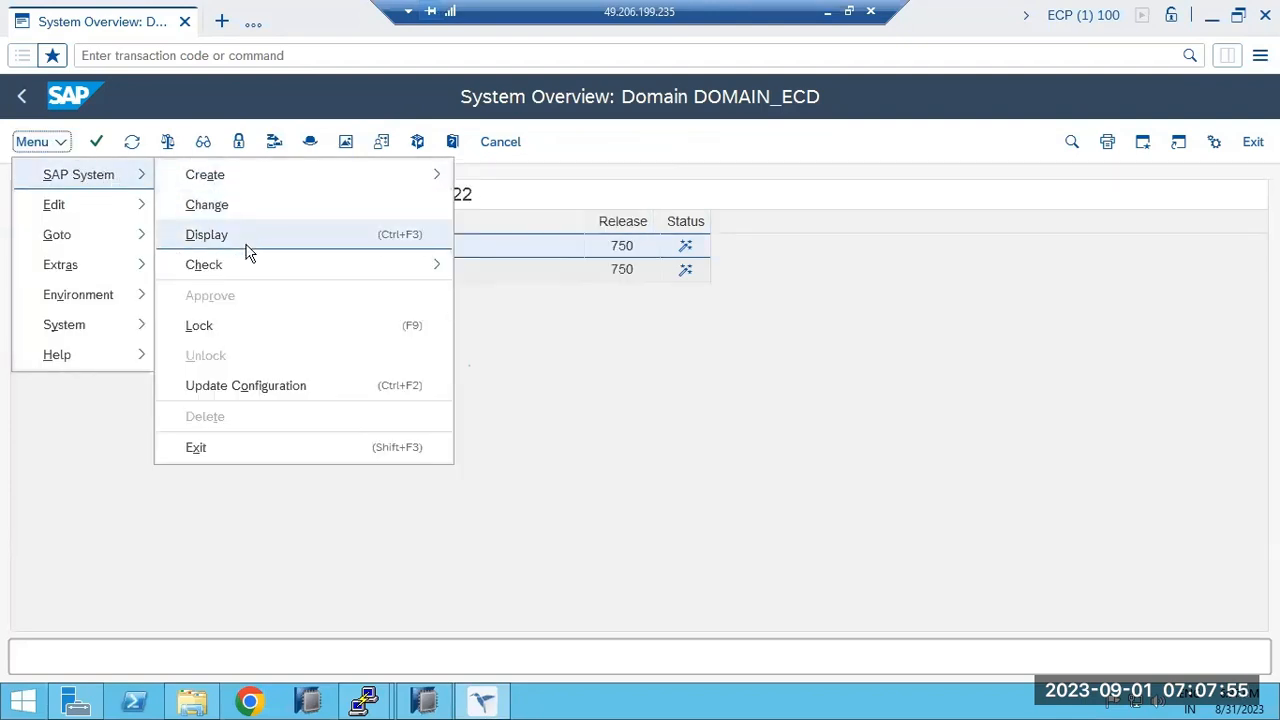
pyautogui.moveTo(86, 214)
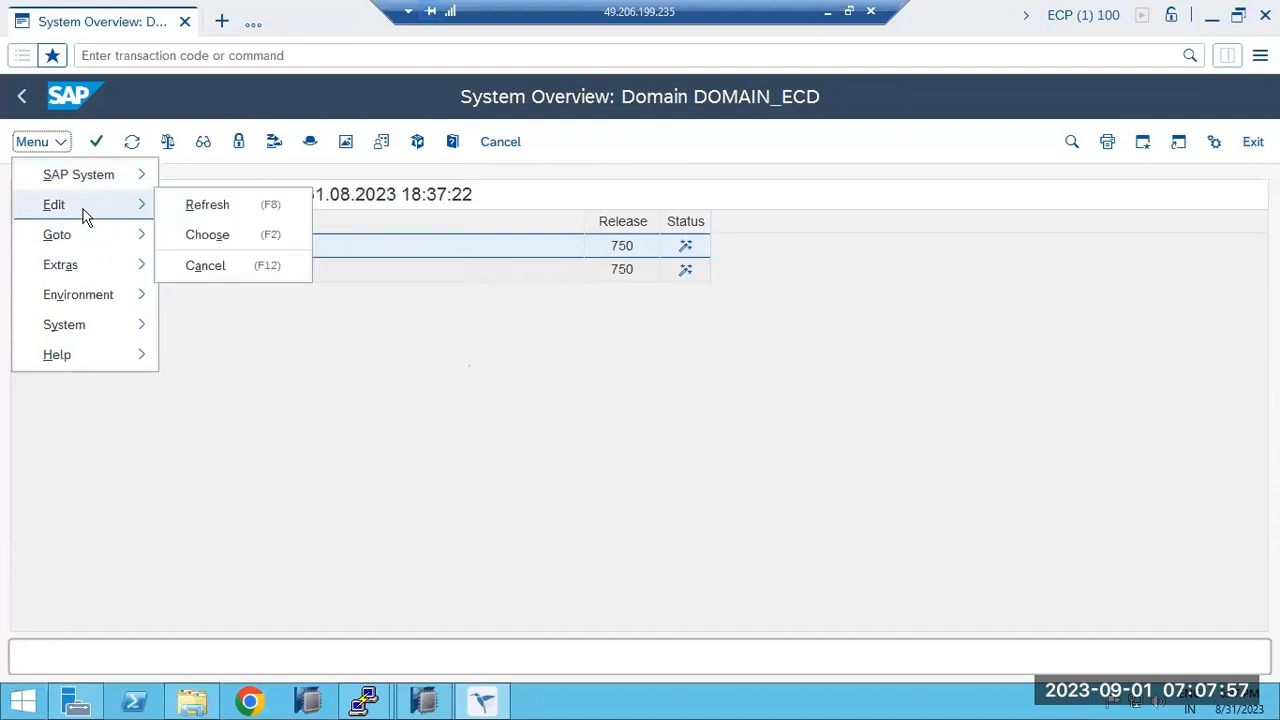
pyautogui.click(131, 491)
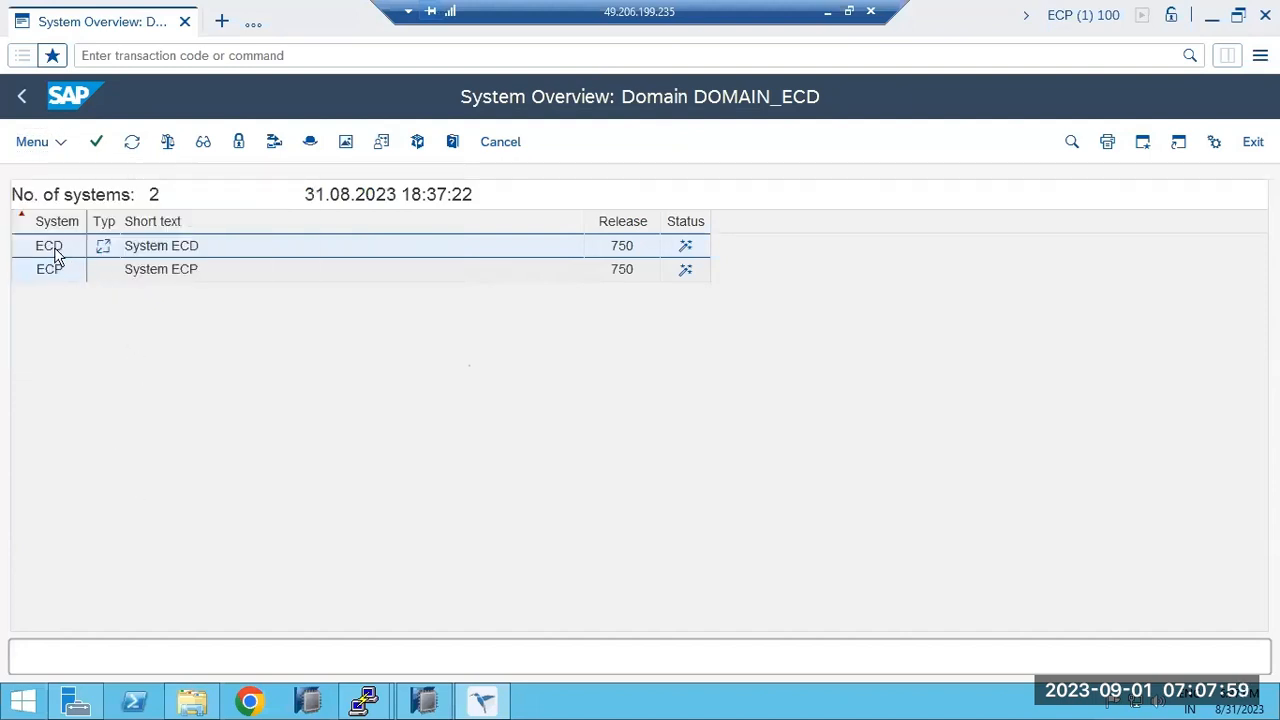
pyautogui.click(52, 142)
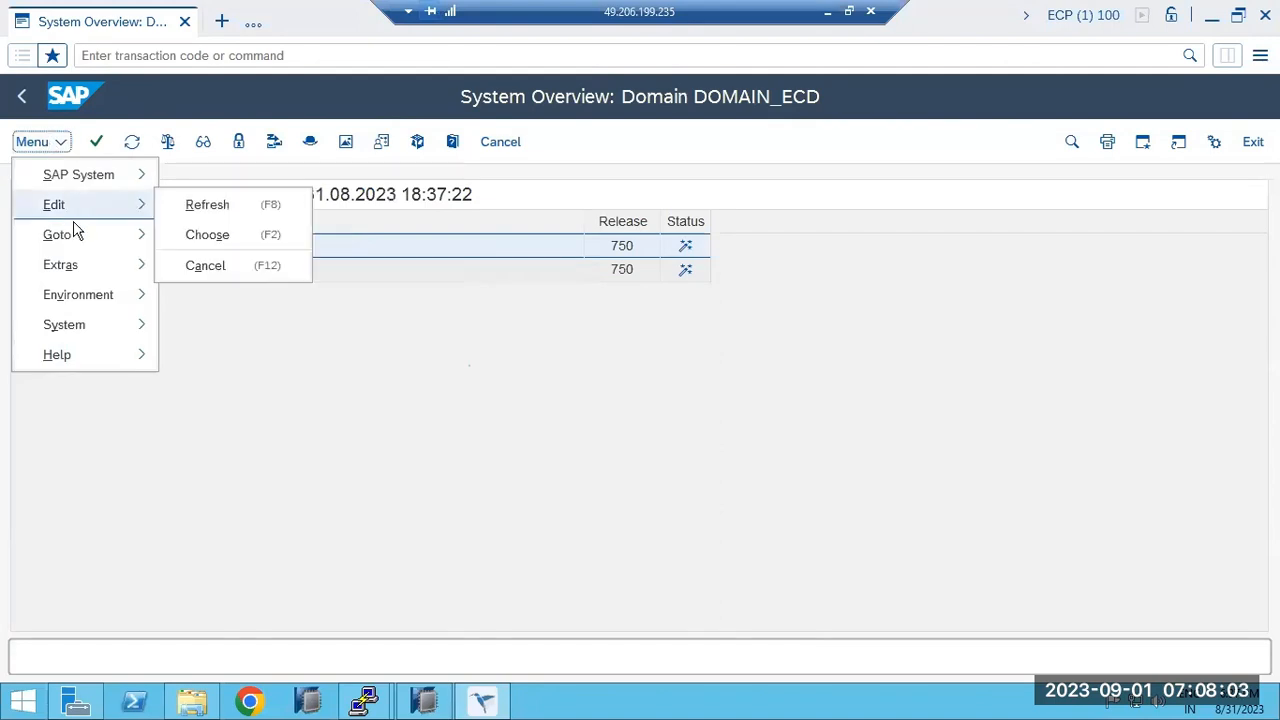
pyautogui.moveTo(74, 240)
pyautogui.moveTo(40, 270)
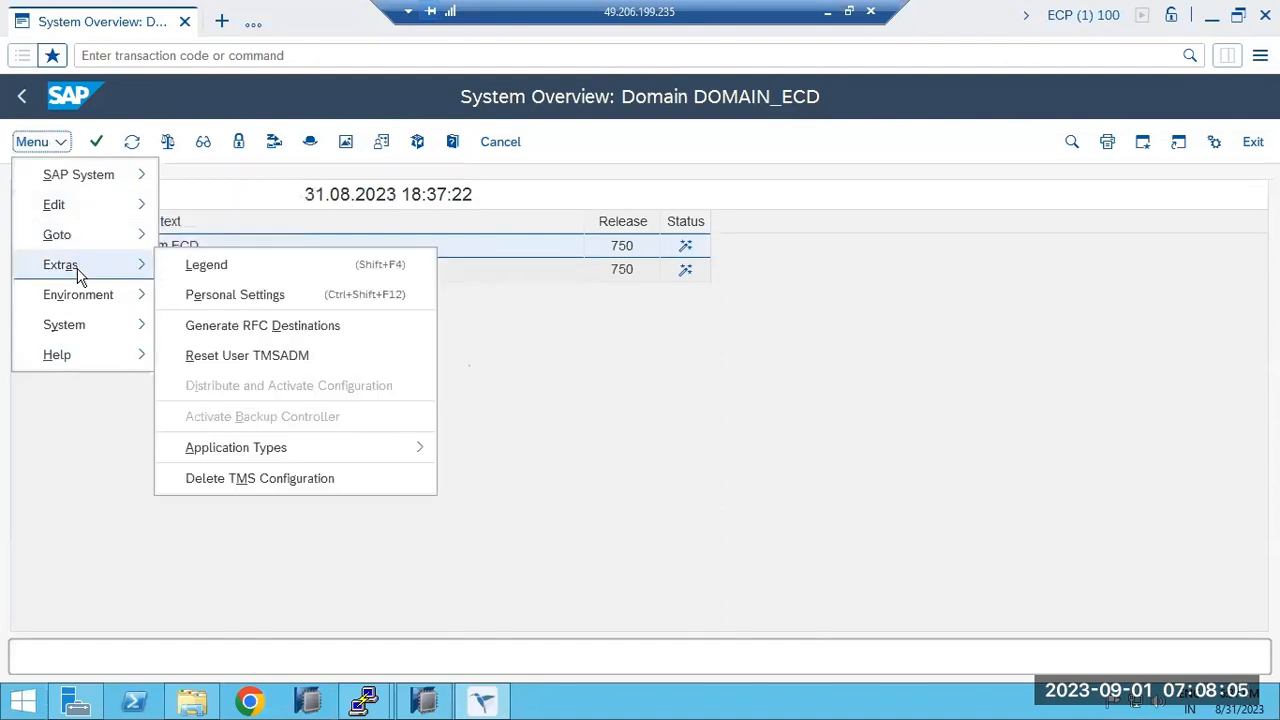
pyautogui.click(288, 478)
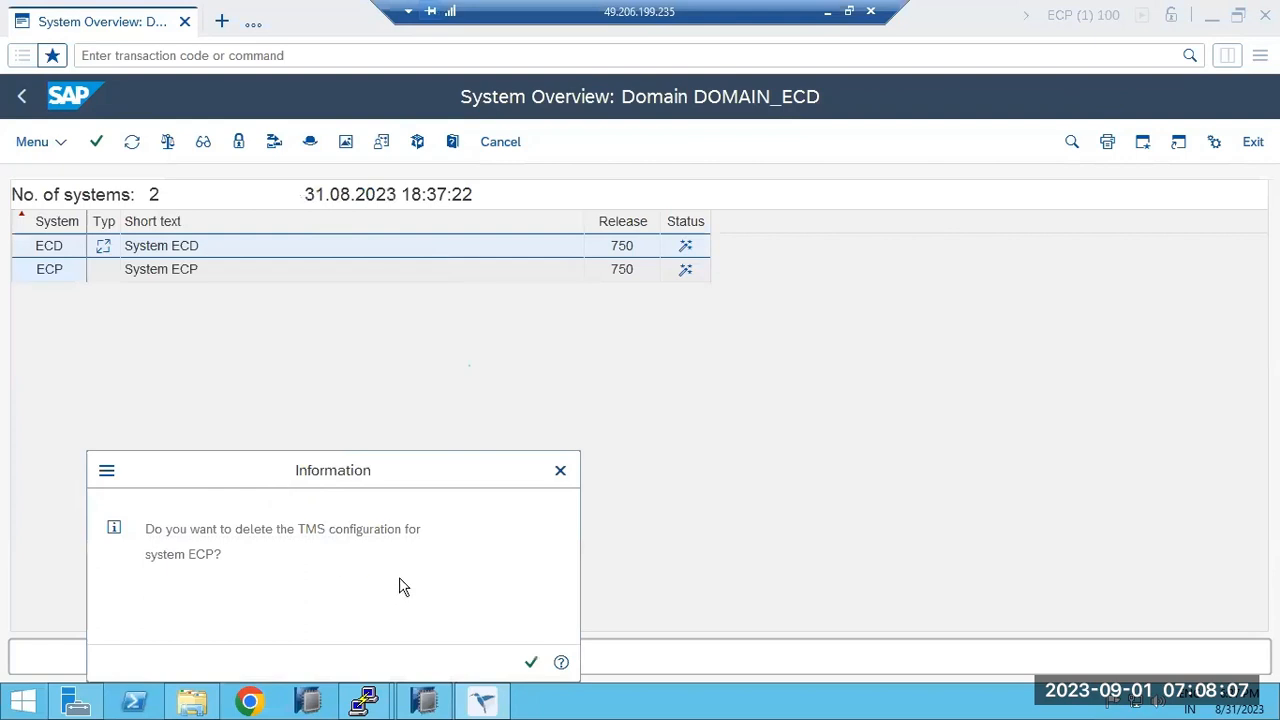
# Confirm deleting ECP's TMS configuration and removing it from the domain.
pyautogui.click(529, 661)
pyautogui.click(312, 512)
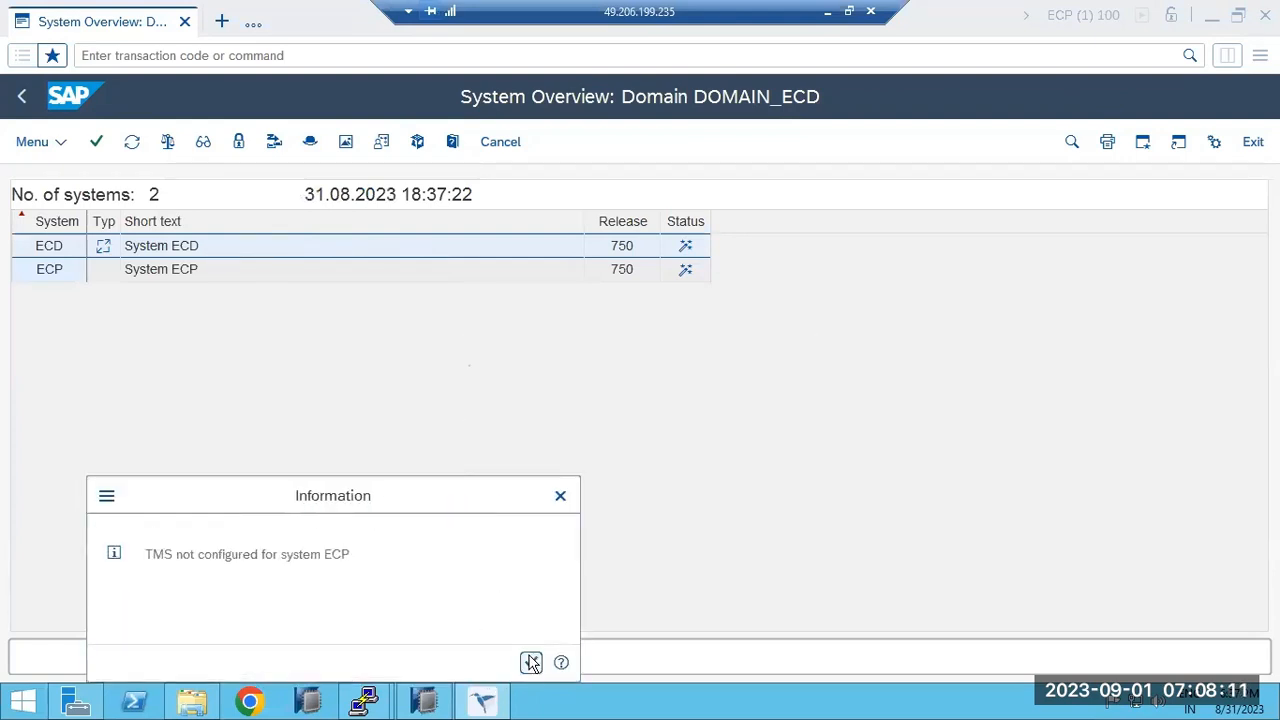
pyautogui.click(530, 662)
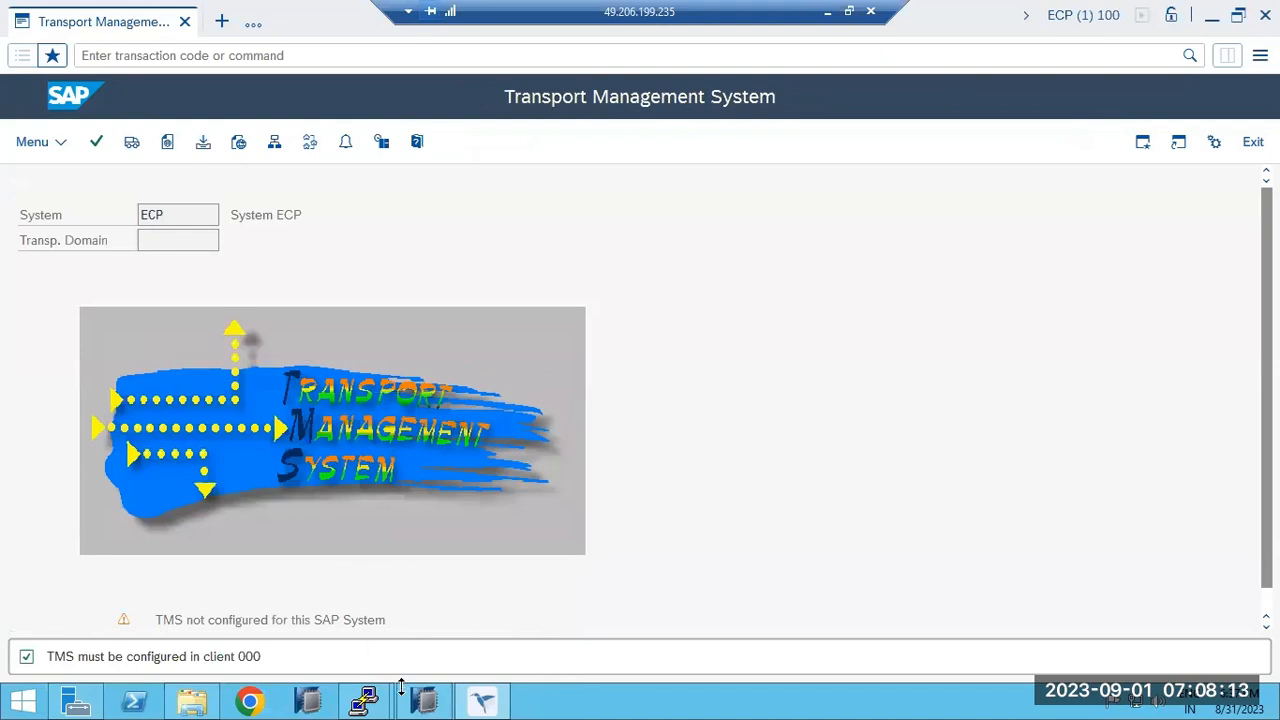
# End the session with /nex and relaunch SAP Business Client for a fresh ECP logon.
pyautogui.click(484, 702)
pyautogui.click(484, 702)
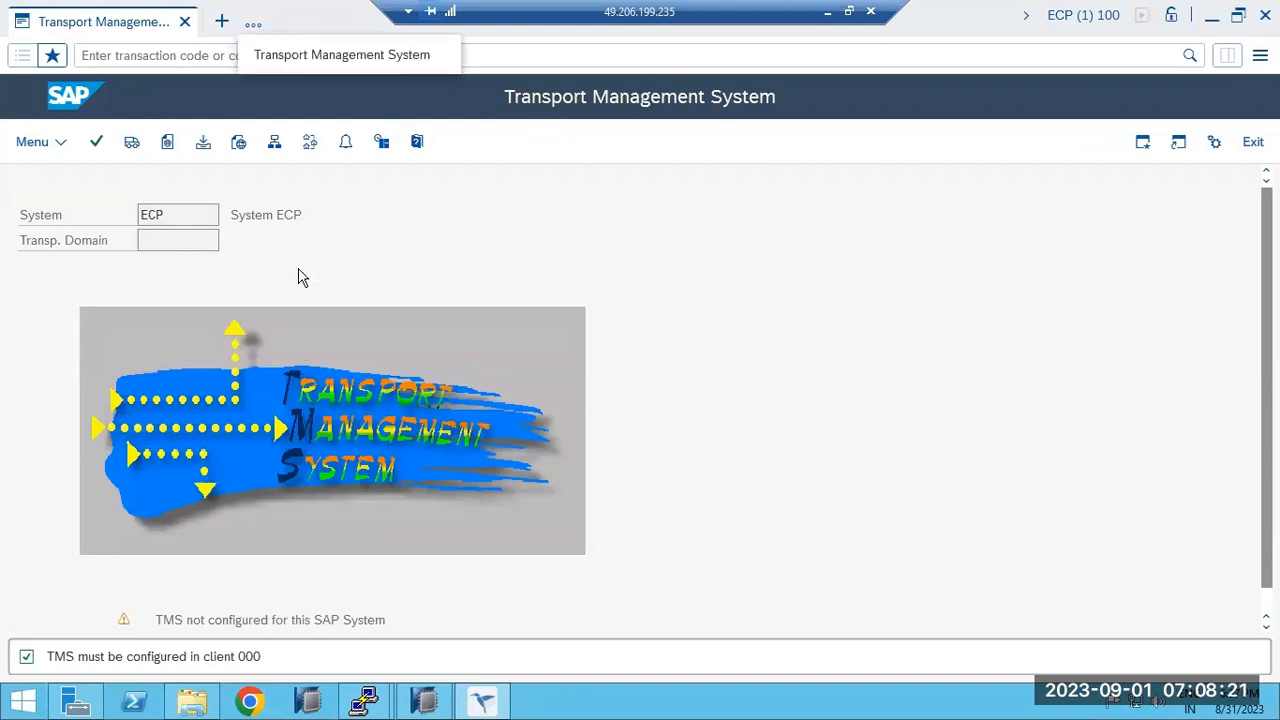
pyautogui.click(155, 54)
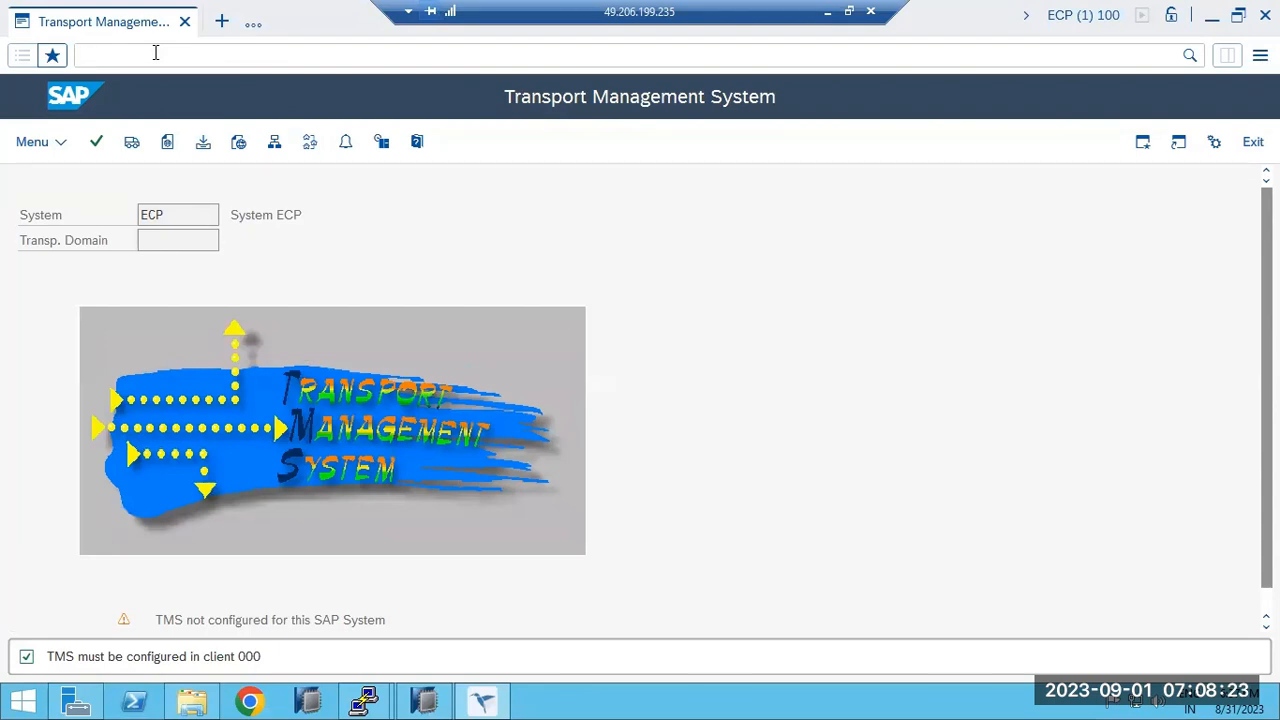
pyautogui.write('/nex')
pyautogui.press('Return')
pyautogui.doubleClick(578, 367)
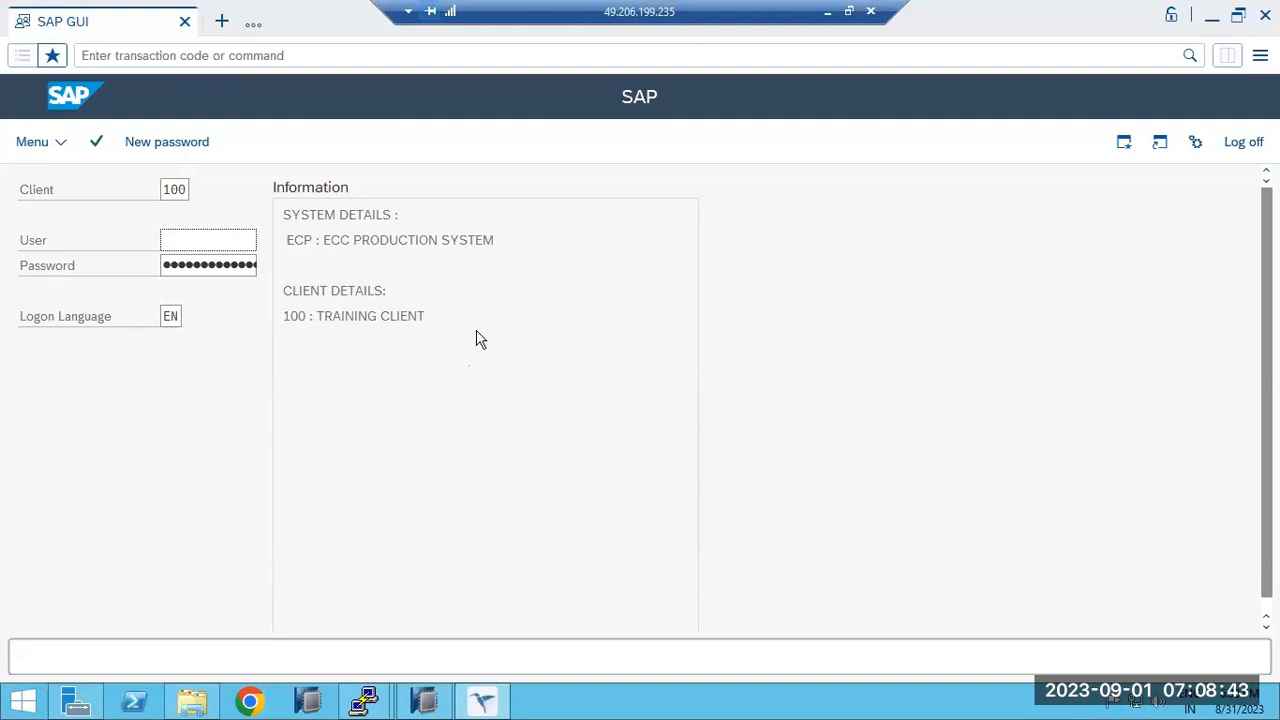
# Log on to ECP client 000 as user ddic with the account password.
pyautogui.click(191, 237)
pyautogui.doubleClick(175, 190)
pyautogui.write('000')
pyautogui.rightClick(178, 193)
pyautogui.click(180, 235)
pyautogui.write('b')
pyautogui.press('BackSpace')
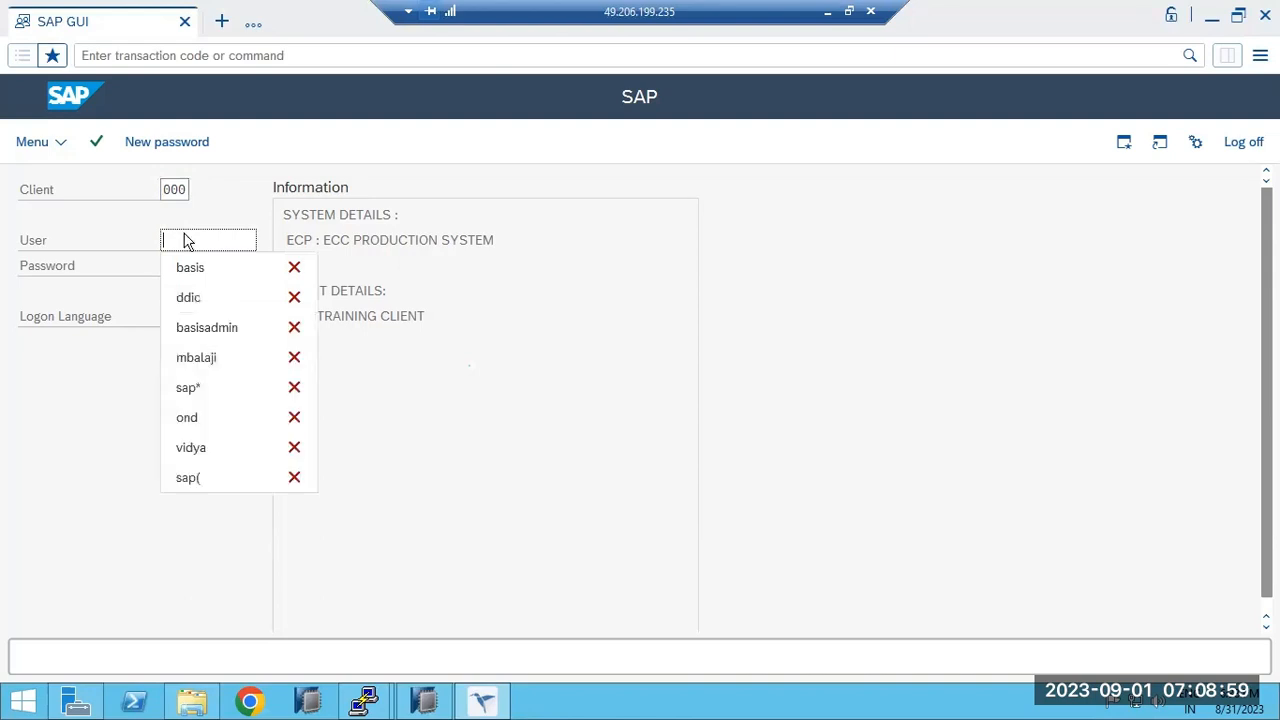
pyautogui.write('ddic')
pyautogui.press('Tab')
pyautogui.hotkey('ctrl', 'v')
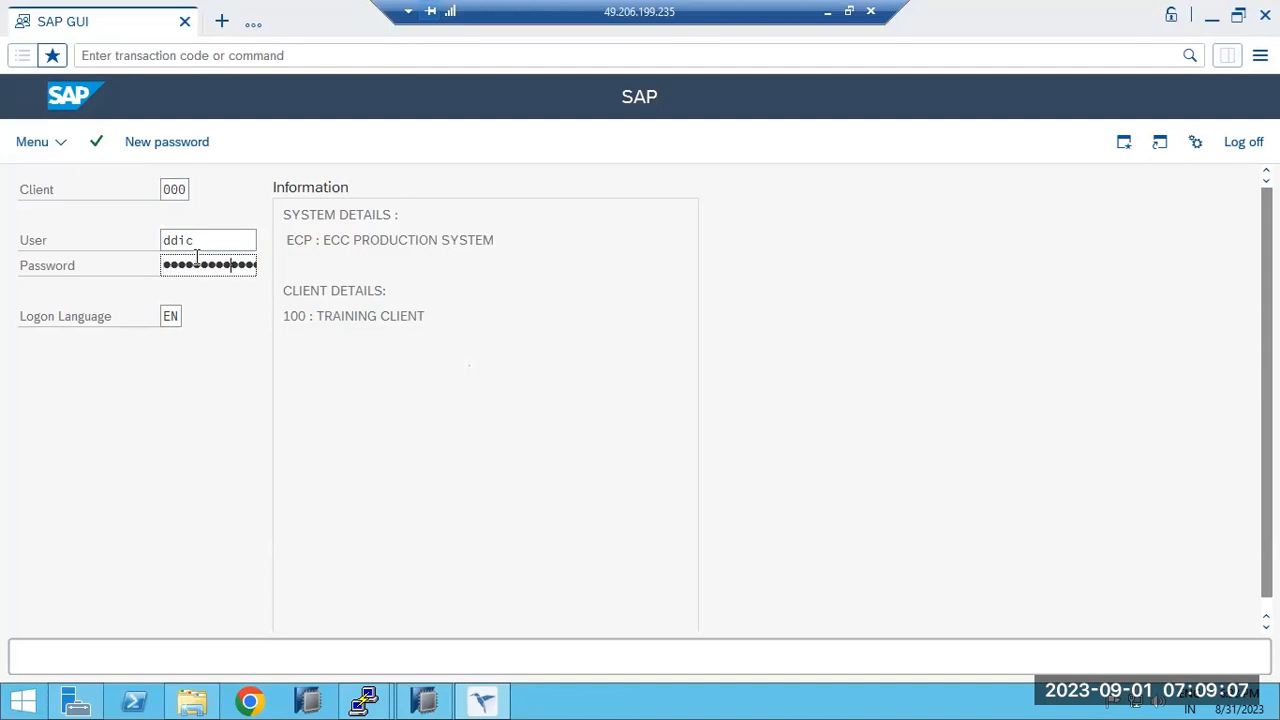
pyautogui.press('Return')
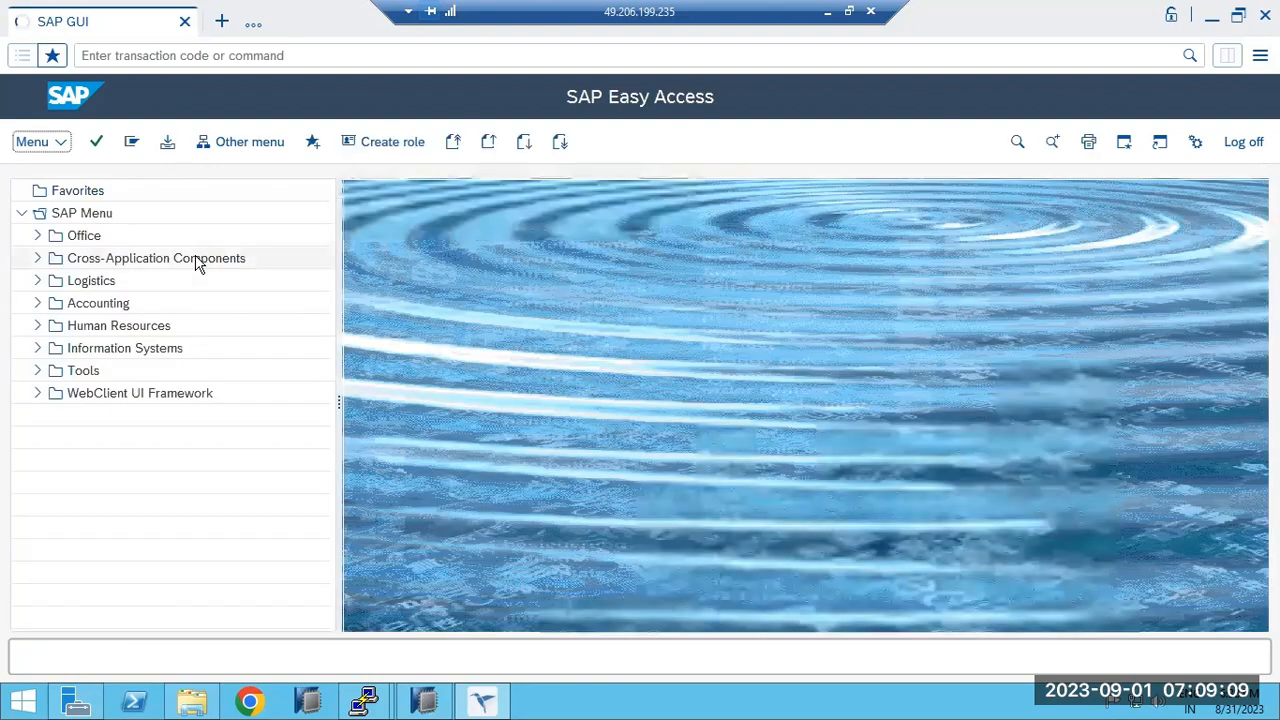
pyautogui.click(152, 58)
# Open STMS in ECP client 000 and cancel including ECP in the transport domain.
pyautogui.write('sttms')
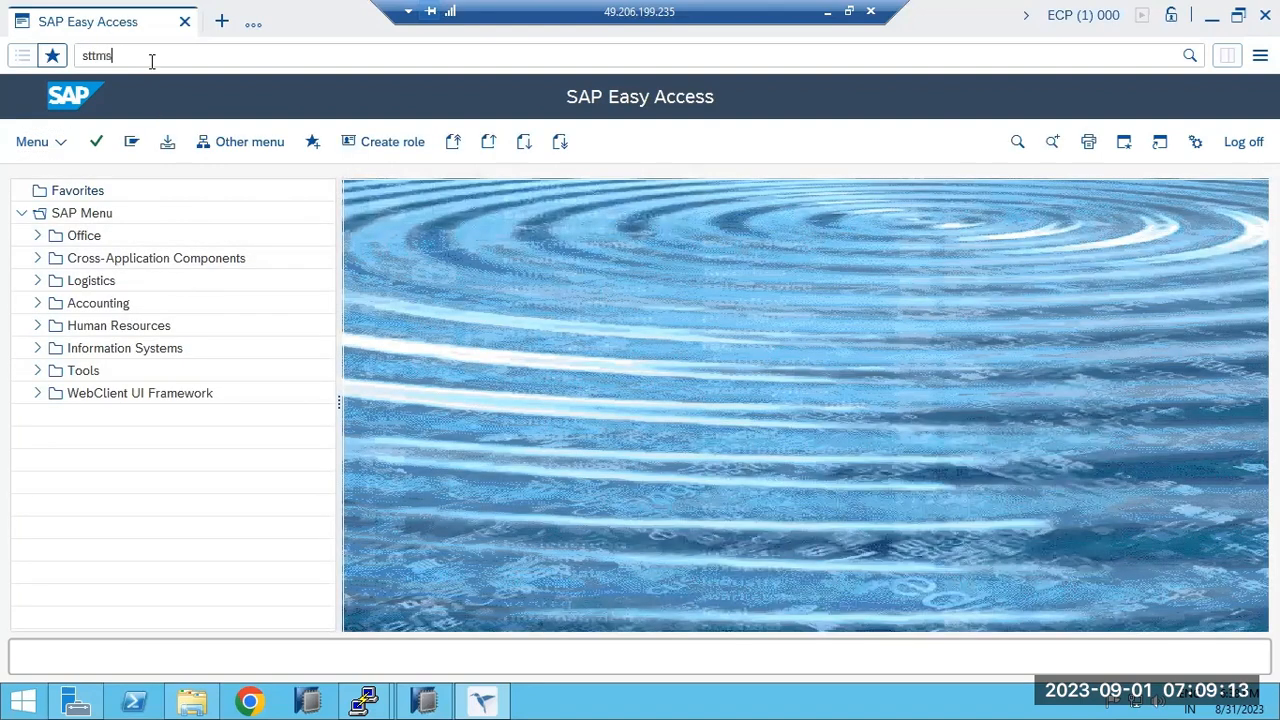
pyautogui.press('Return')
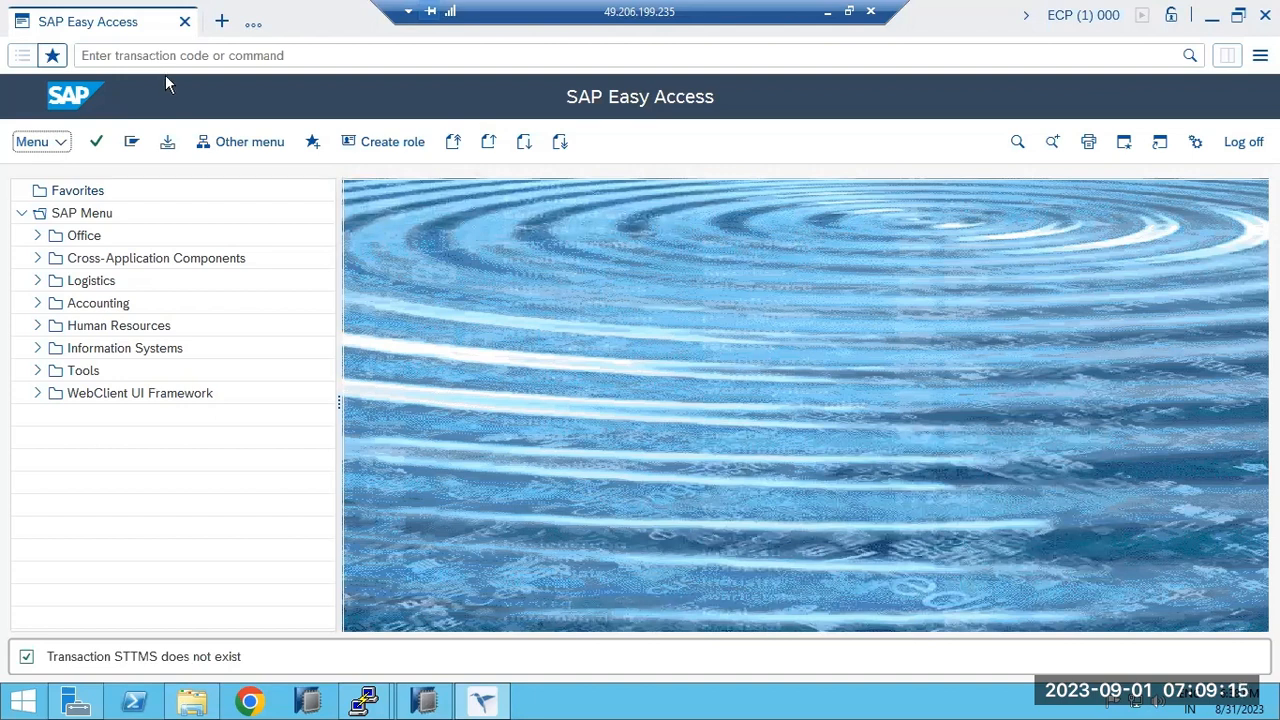
pyautogui.click(168, 66)
pyautogui.write('stms')
pyautogui.press('Return')
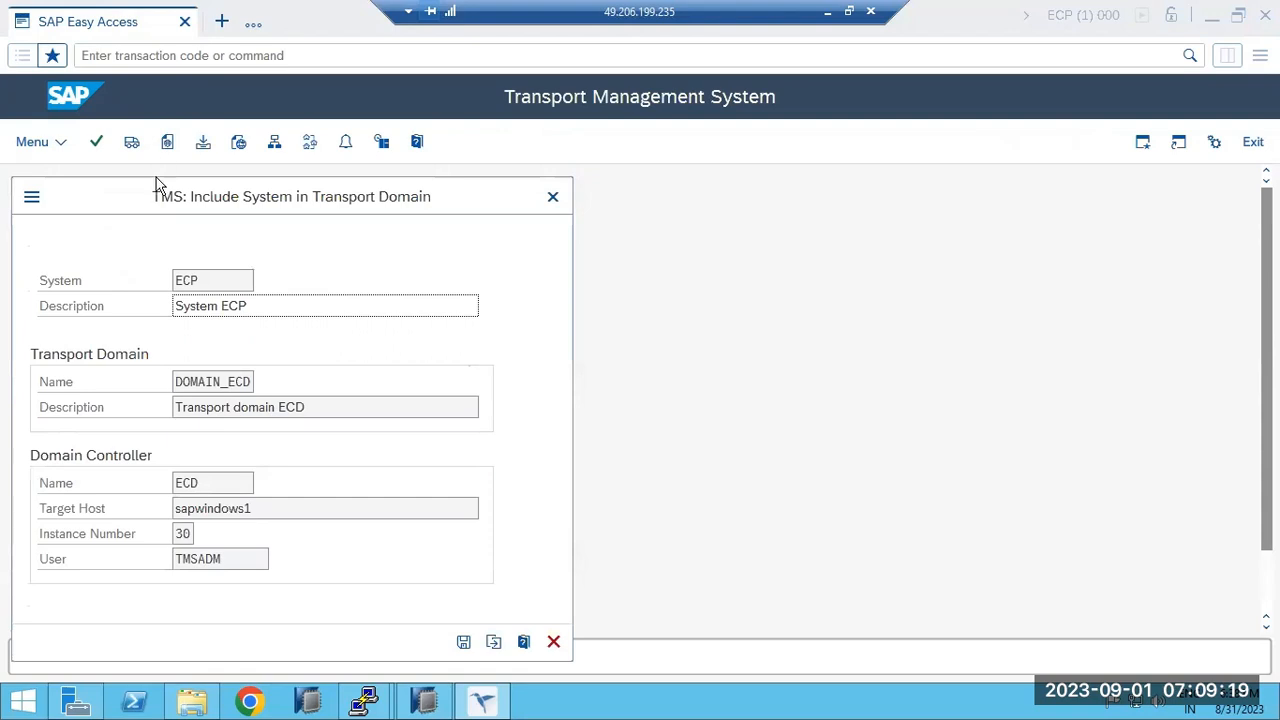
pyautogui.click(553, 641)
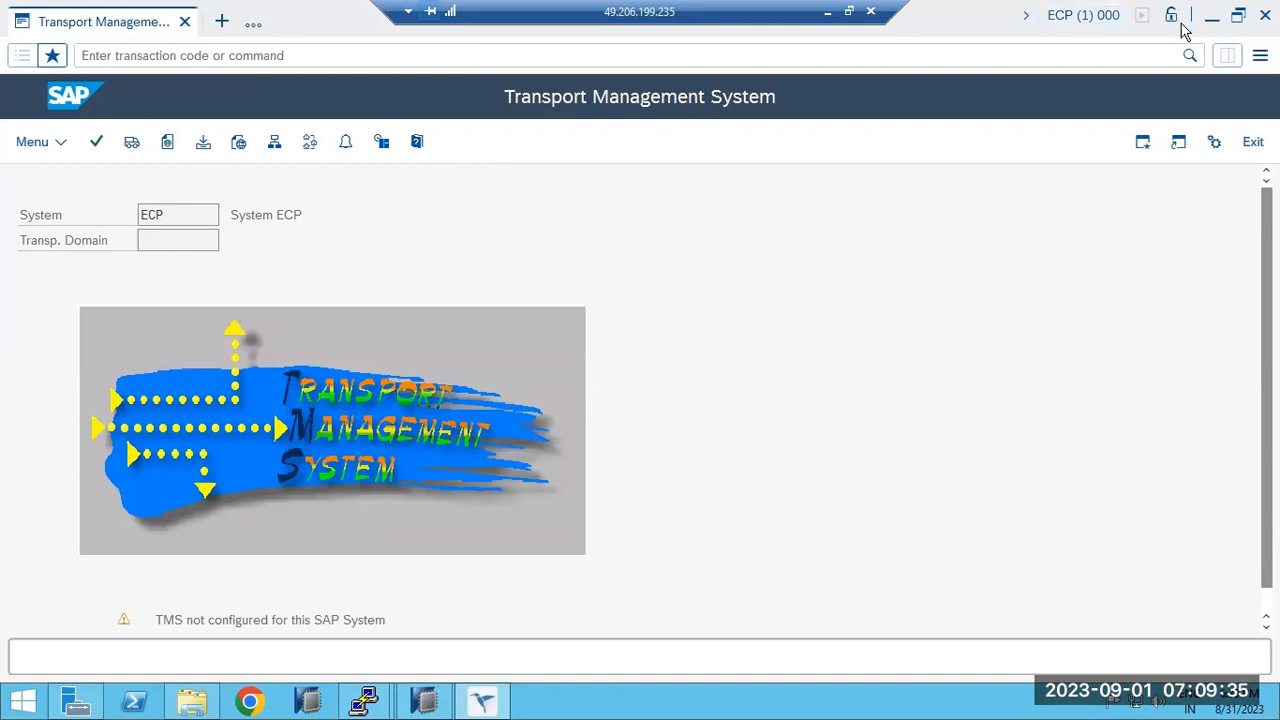
# Minimise the SAP window and launch SAP Logon from the desktop.
pyautogui.click(1212, 16)
pyautogui.click(482, 702)
pyautogui.click(1260, 55)
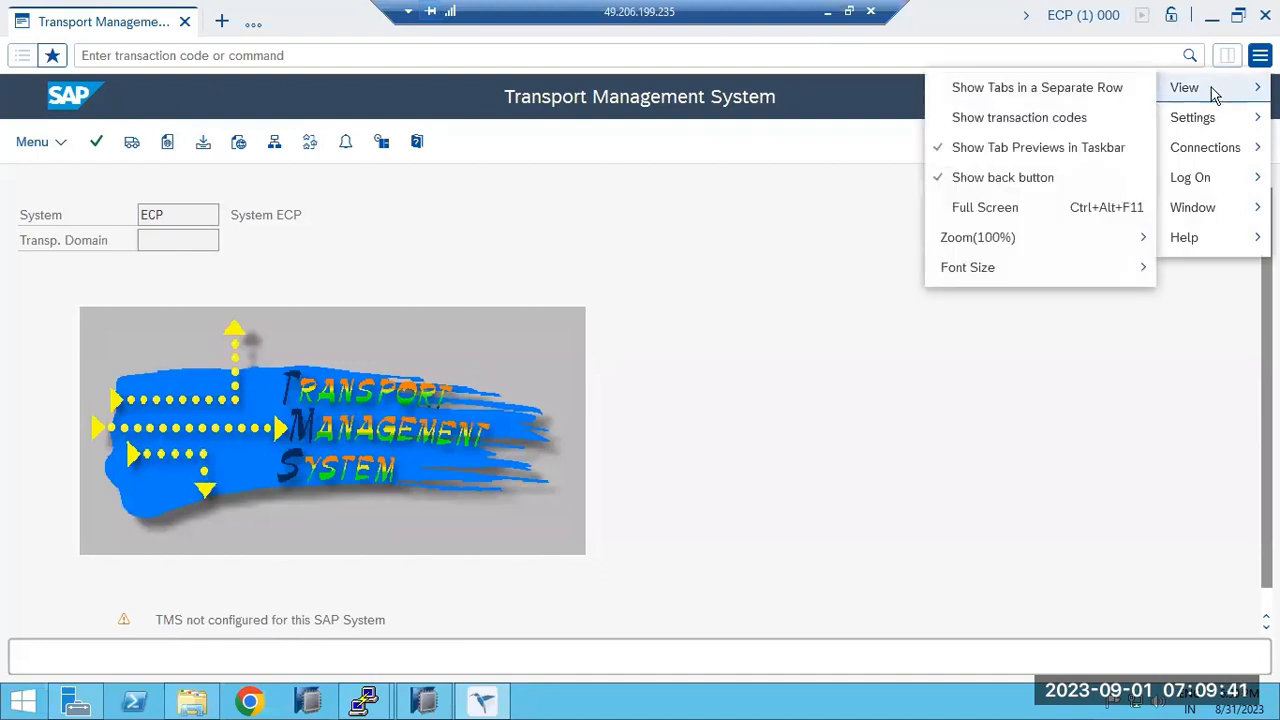
pyautogui.click(754, 260)
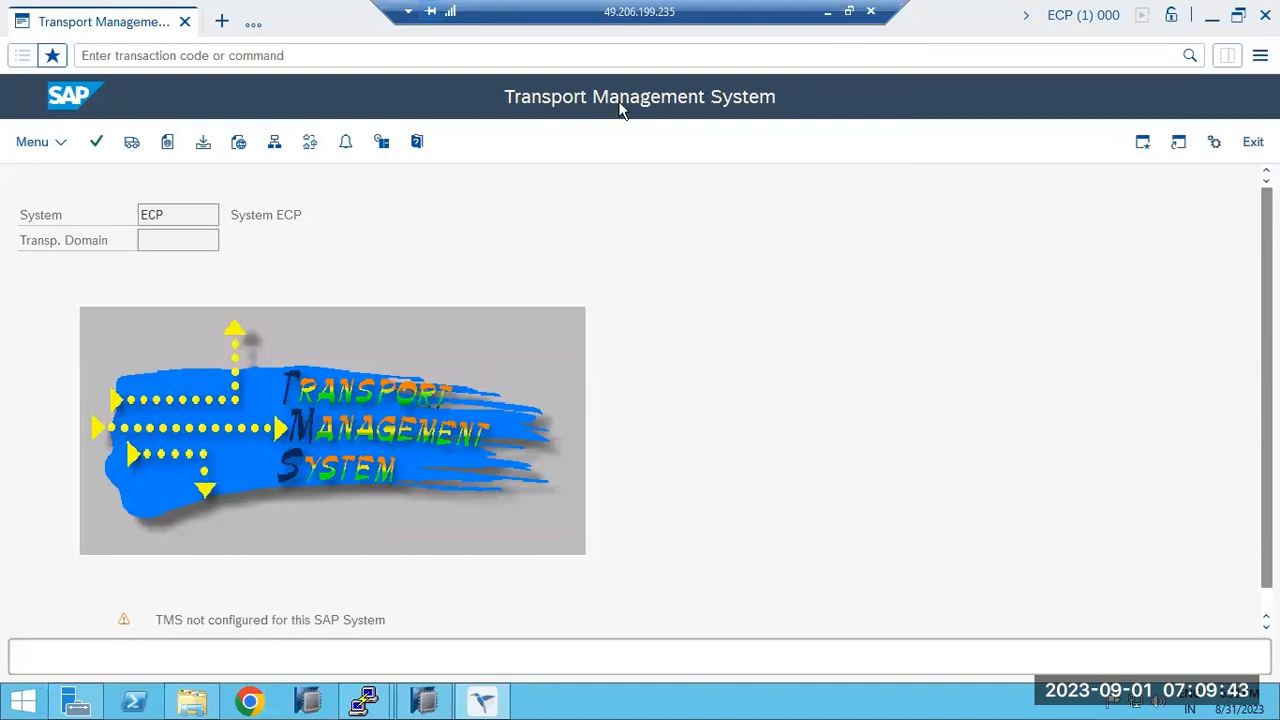
pyautogui.click(1211, 15)
pyautogui.doubleClick(27, 340)
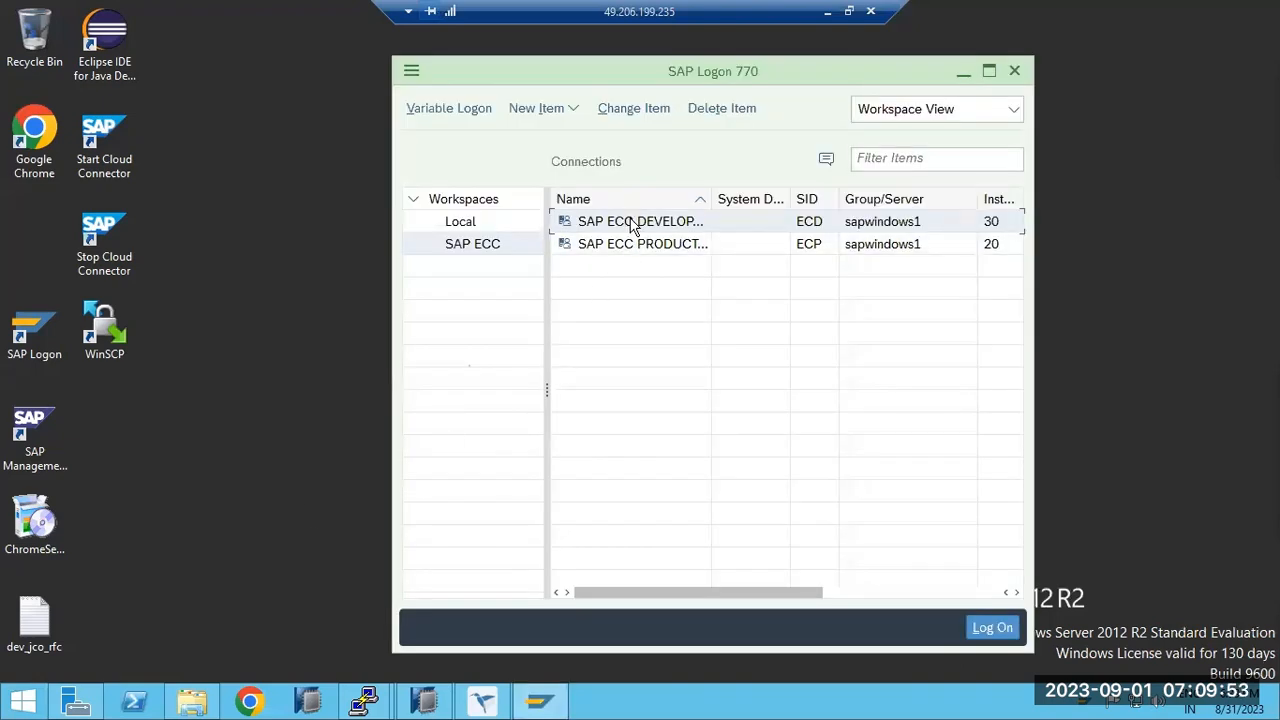
# Log on to ECD development client 000 as ddic, continuing without ending other logons.
pyautogui.doubleClick(632, 222)
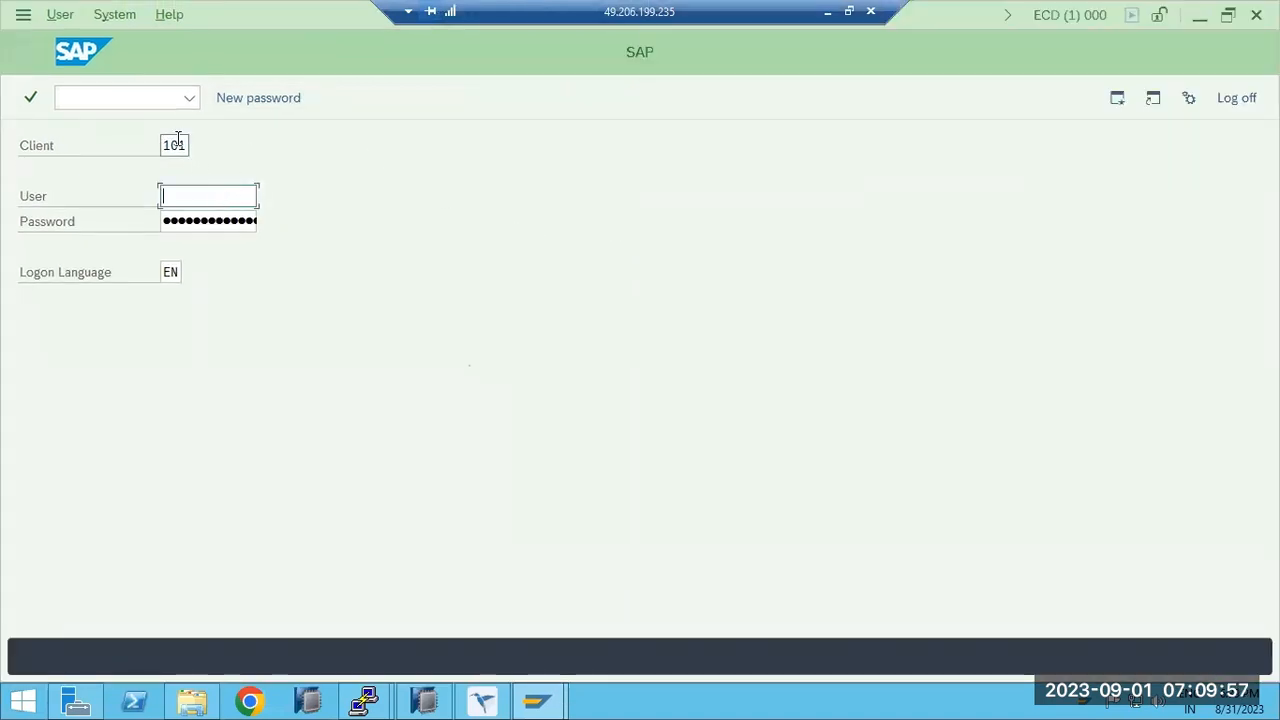
pyautogui.click(178, 145)
pyautogui.doubleClick(178, 145)
pyautogui.write('000')
pyautogui.press('Tab')
pyautogui.write('ddic')
pyautogui.press('Tab')
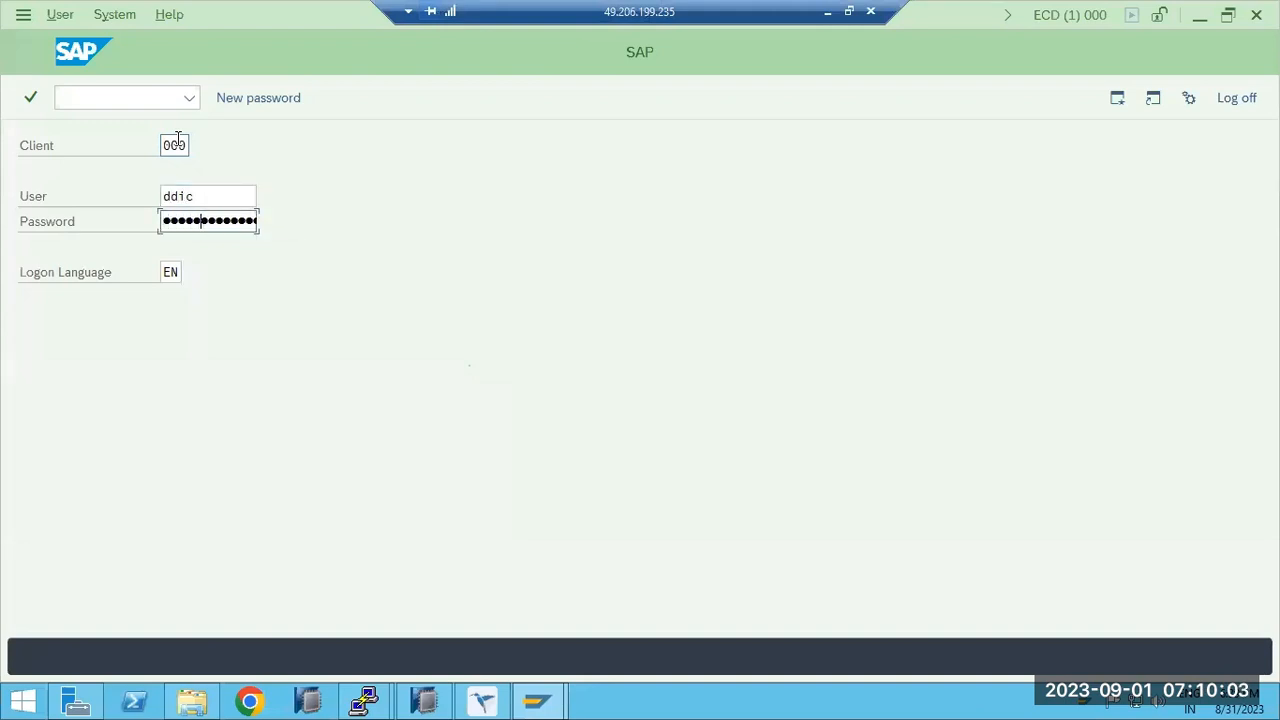
pyautogui.press('Return')
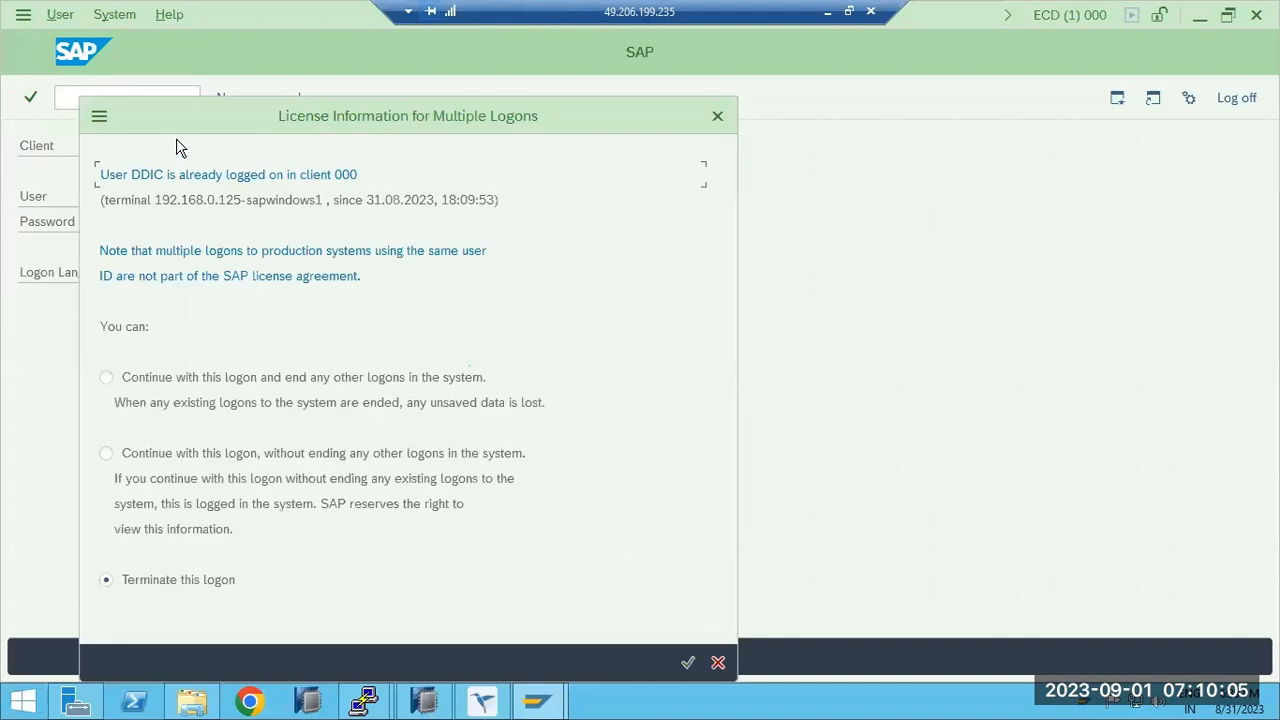
pyautogui.click(275, 455)
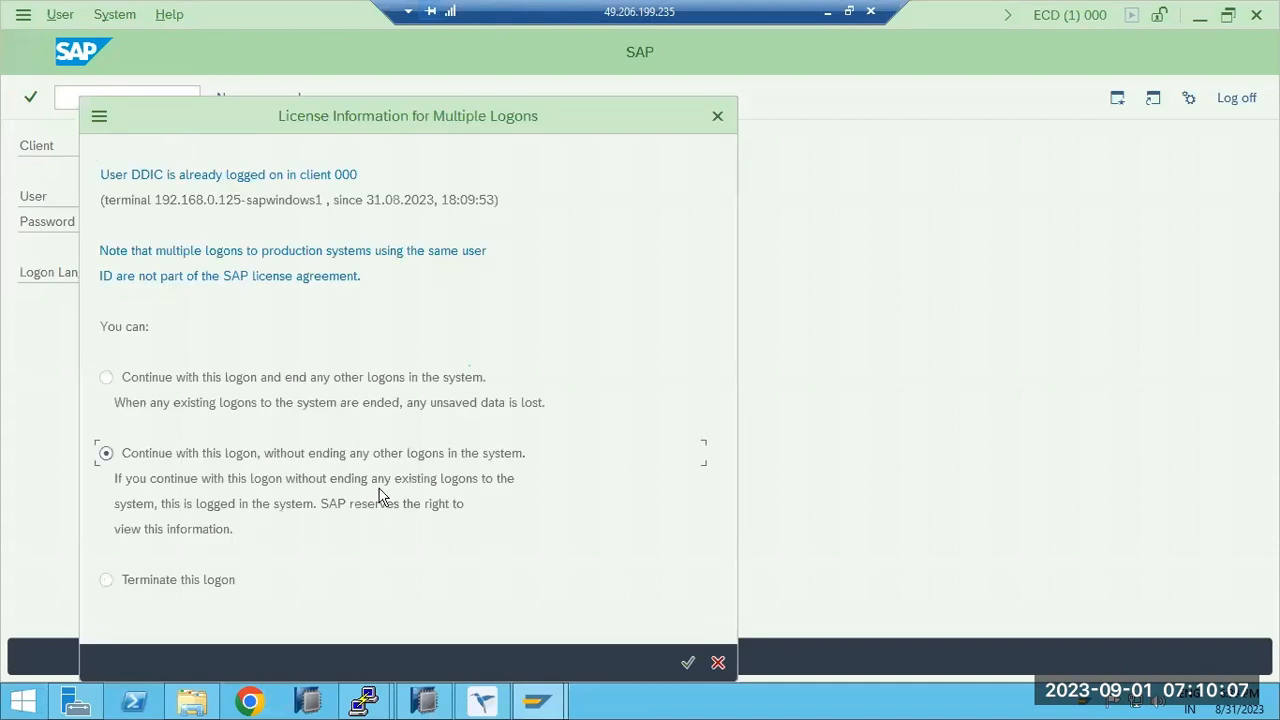
pyautogui.click(688, 665)
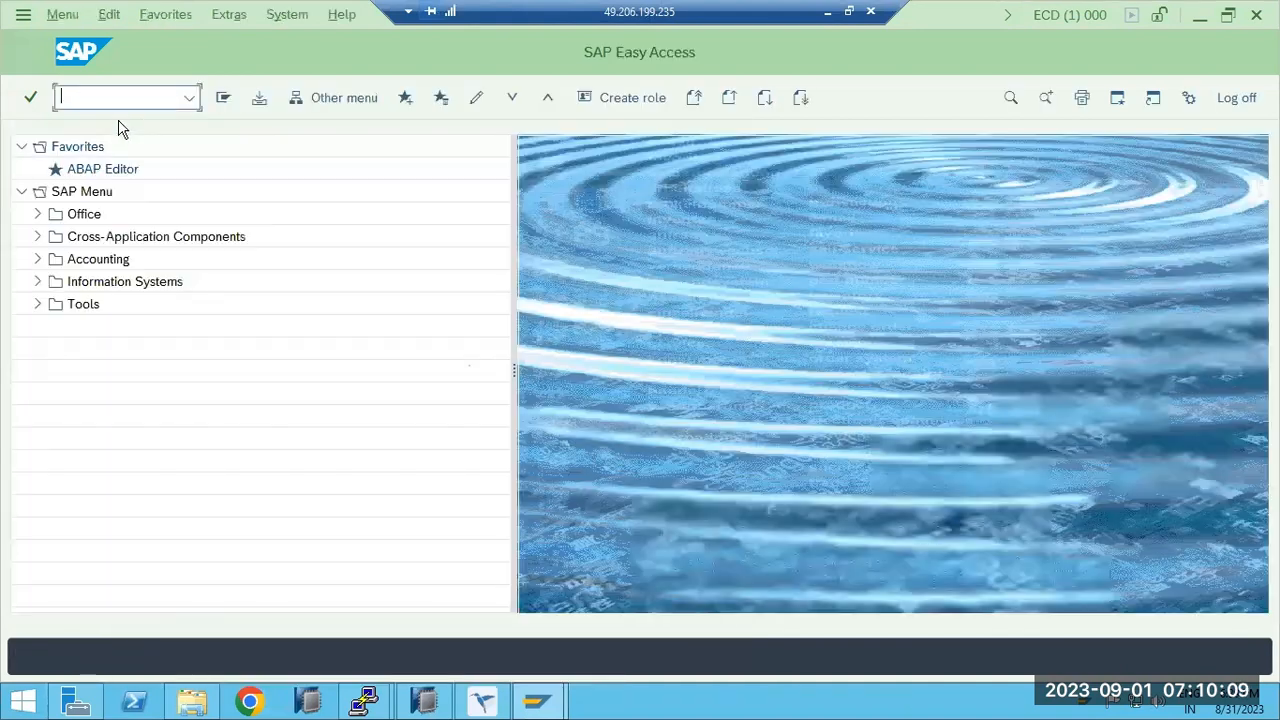
# Open STMS on ECD and look through the systems overview and Extras menu.
pyautogui.write('stm')
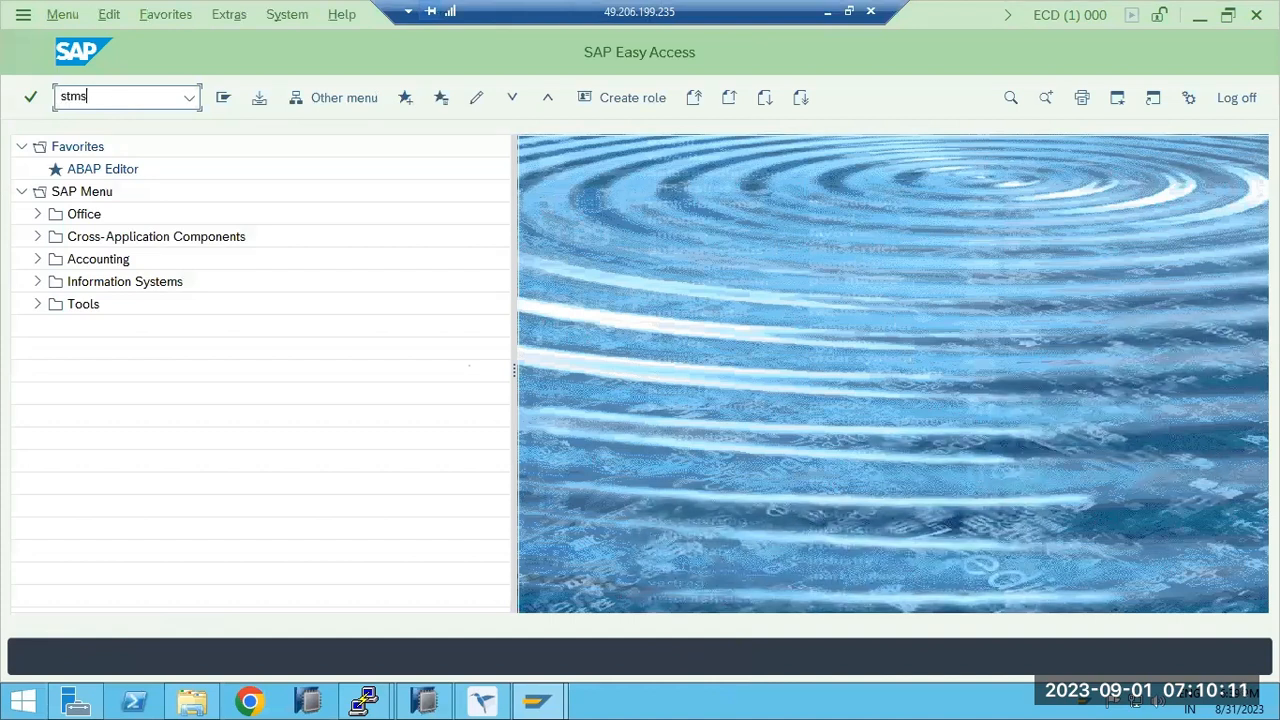
pyautogui.write('s')
pyautogui.press('Return')
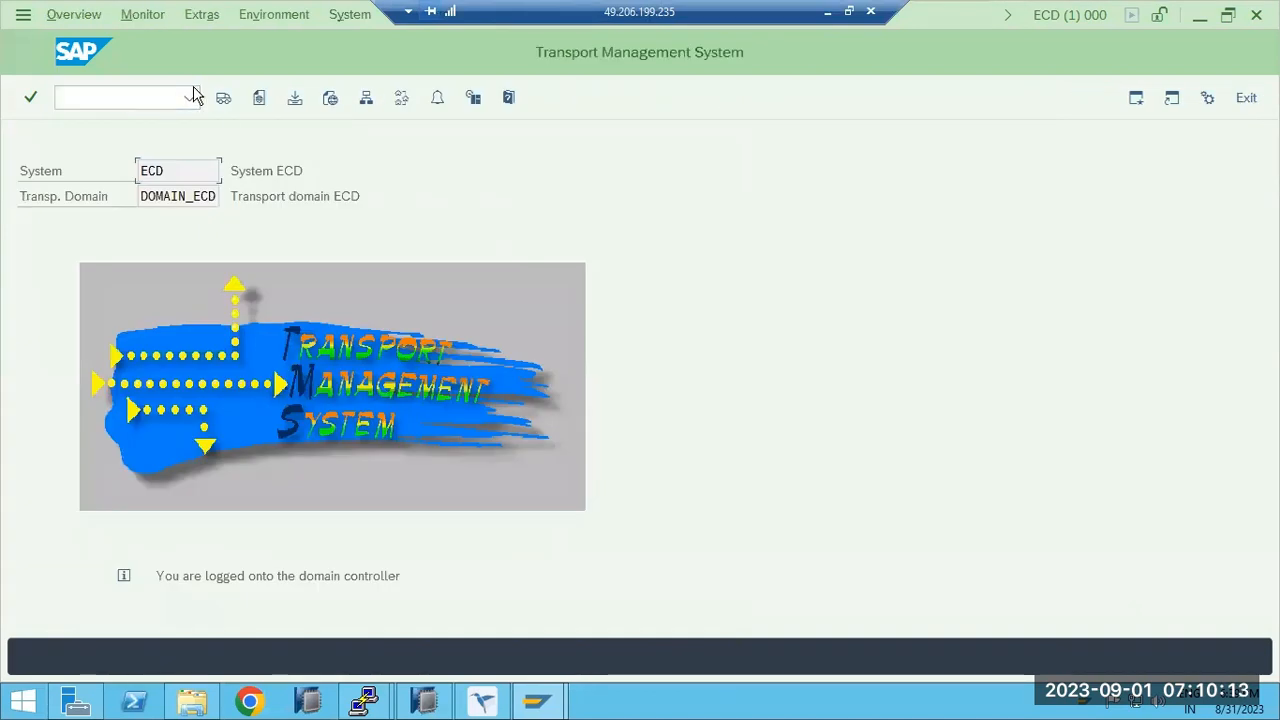
pyautogui.click(366, 103)
pyautogui.click(193, 15)
pyautogui.moveTo(243, 15)
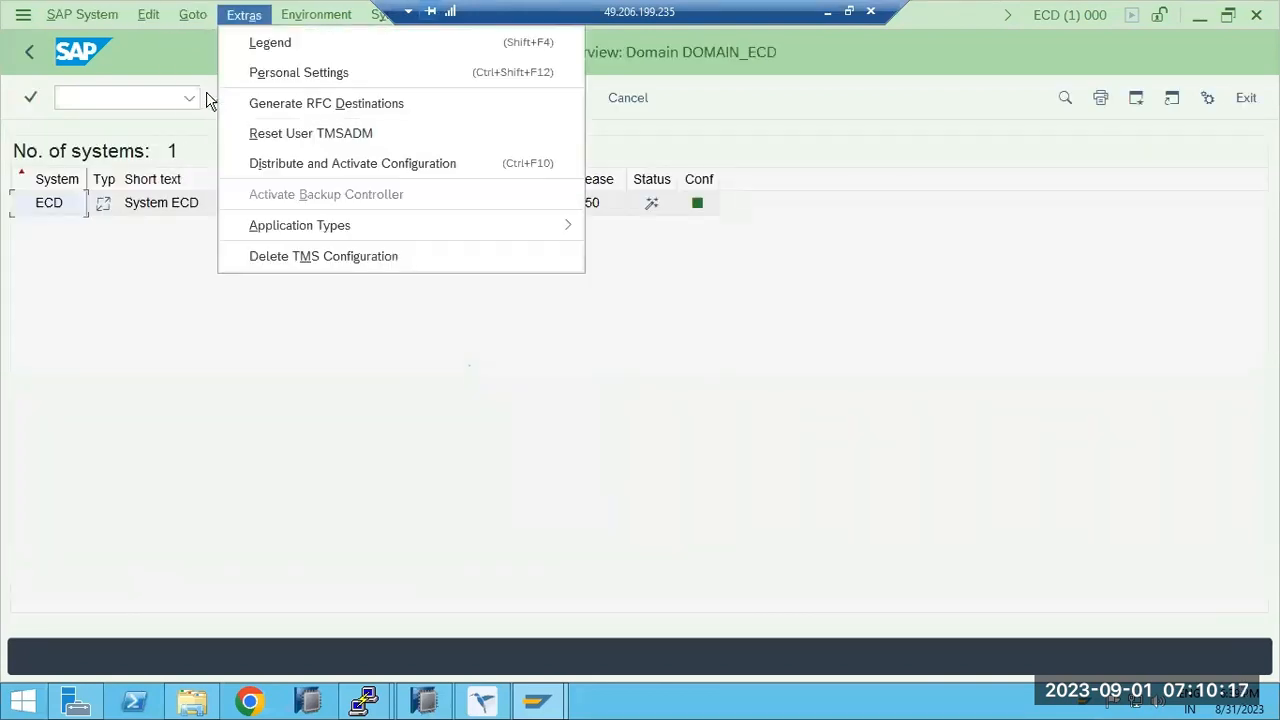
pyautogui.click(107, 290)
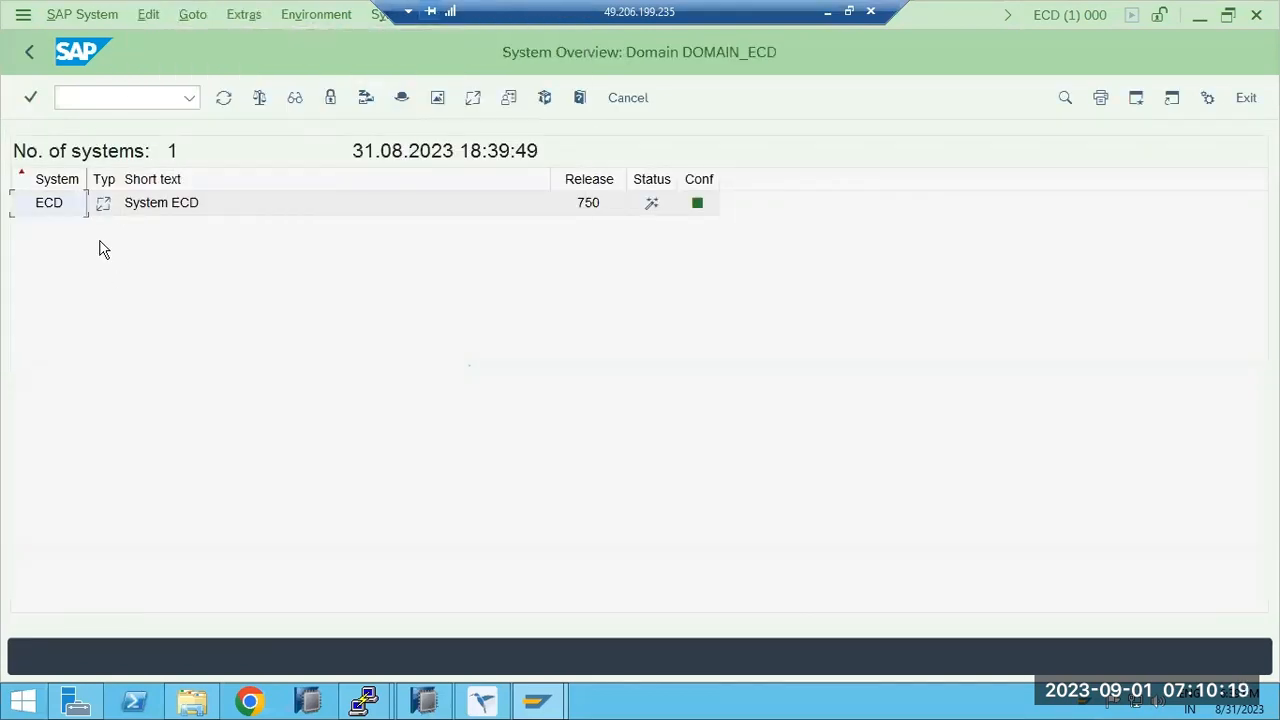
pyautogui.click(31, 51)
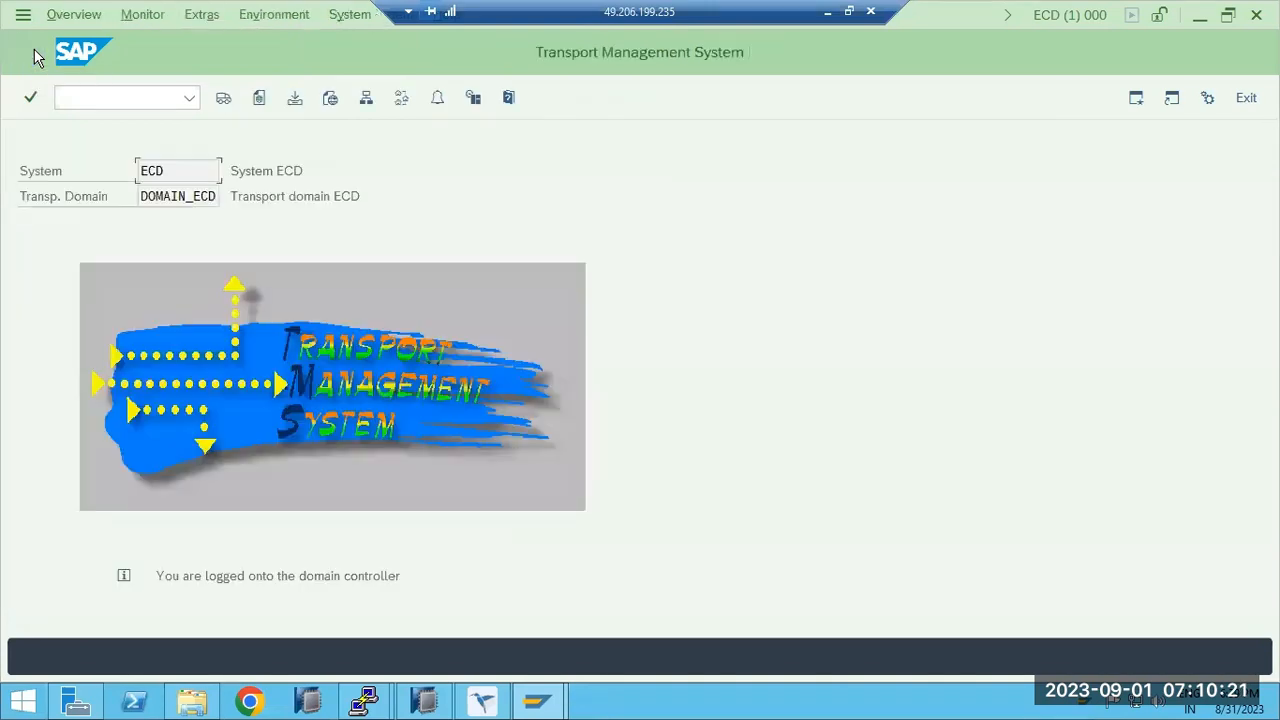
# Delete ECD's TMS configuration and dismiss the Configure Transport Domain prompt.
pyautogui.click(142, 16)
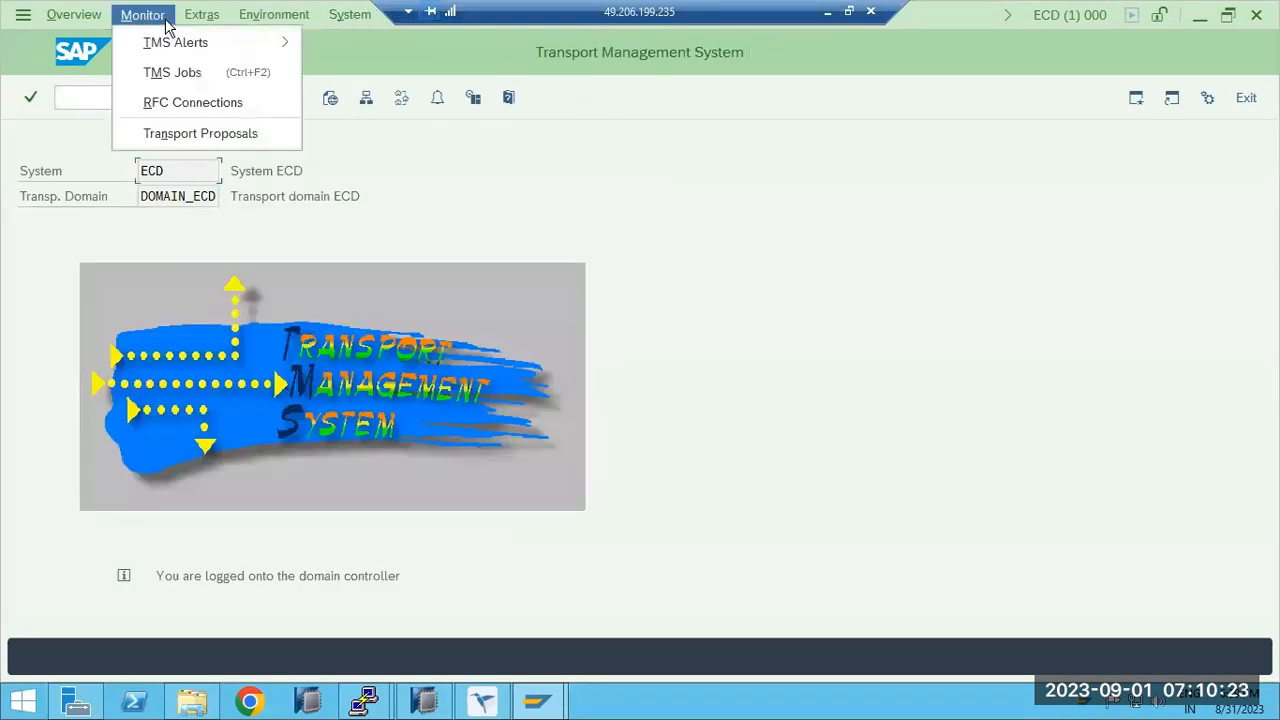
pyautogui.moveTo(190, 18)
pyautogui.click(232, 103)
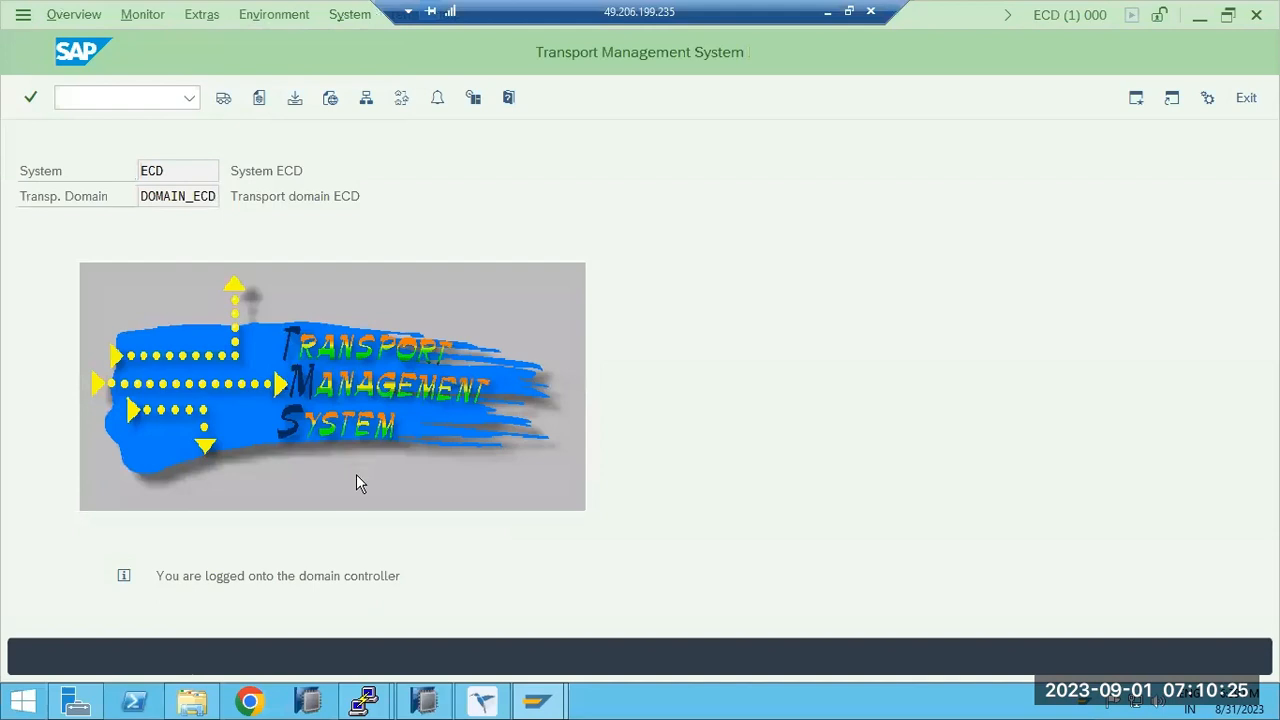
pyautogui.click(325, 449)
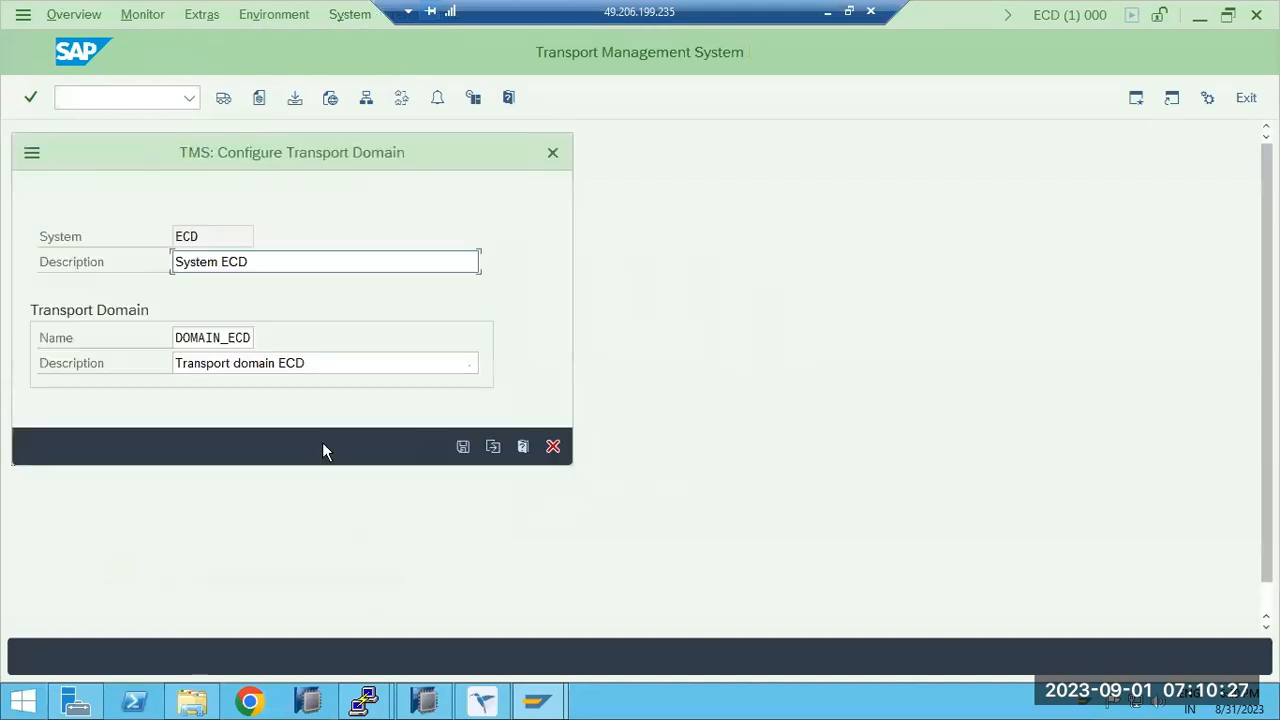
pyautogui.click(554, 447)
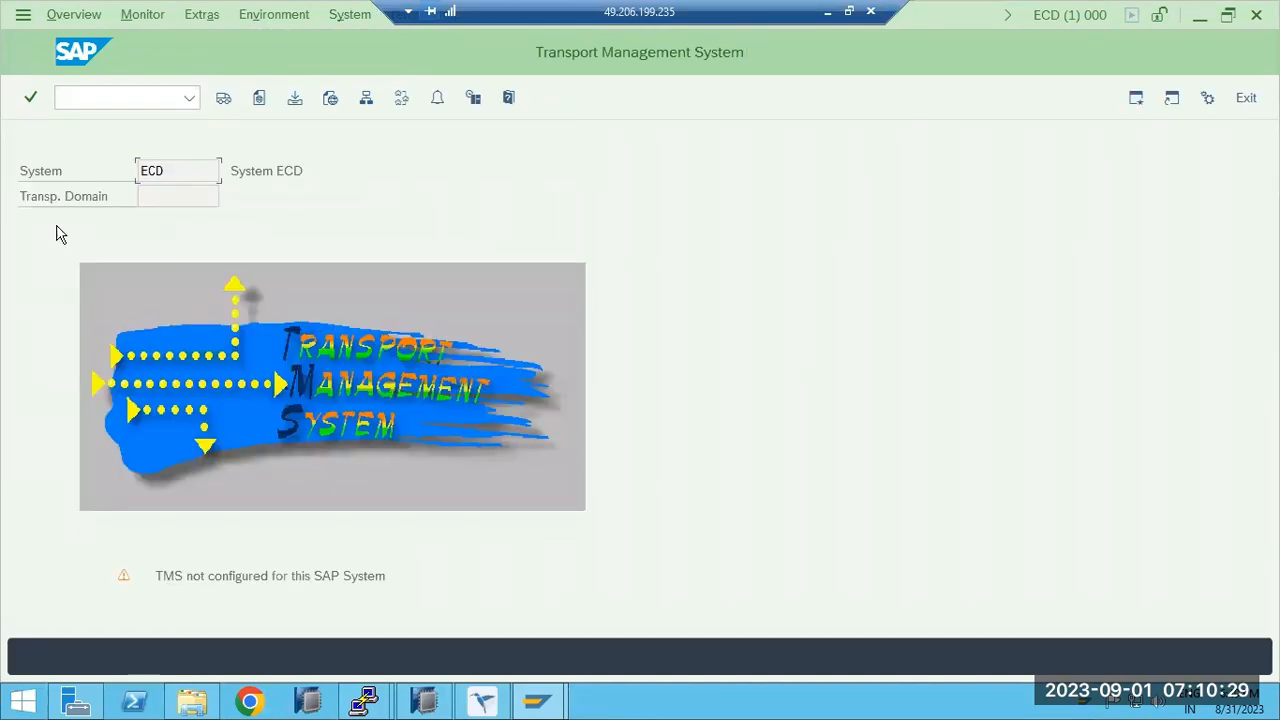
# In the ECP window, run /nstms to open the Transport Management System.
pyautogui.moveTo(484, 698)
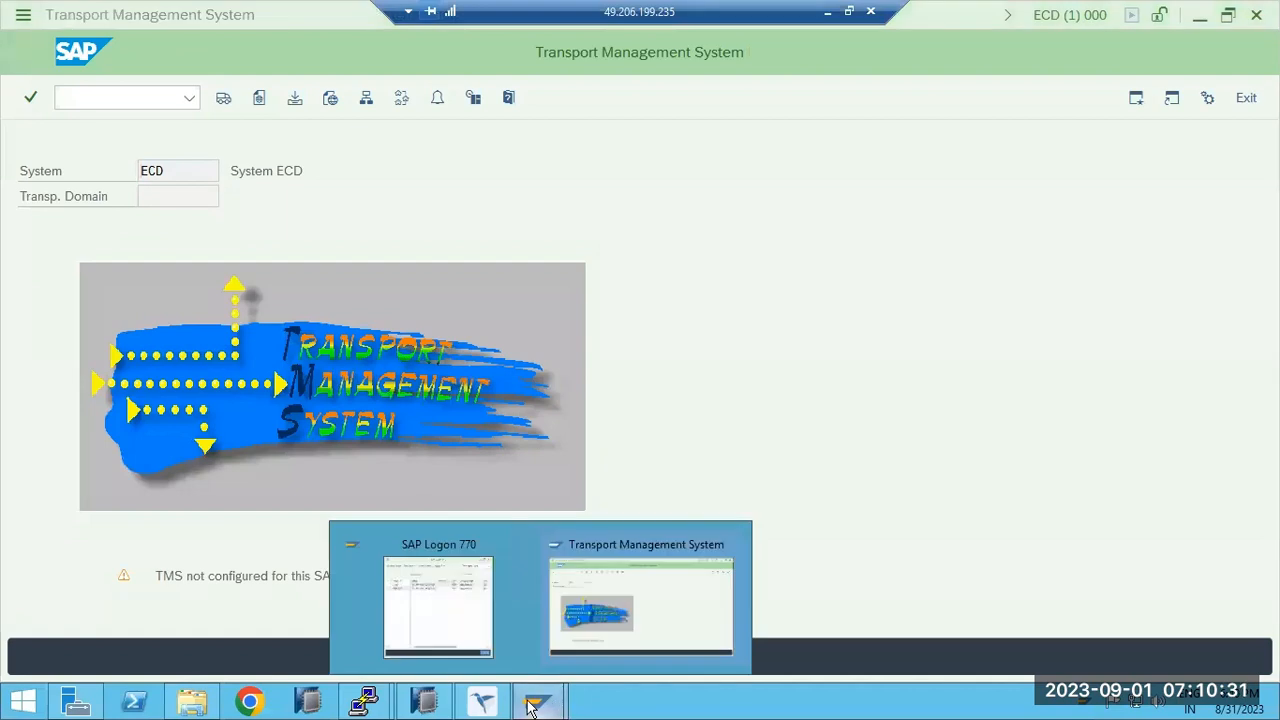
pyautogui.click(540, 612)
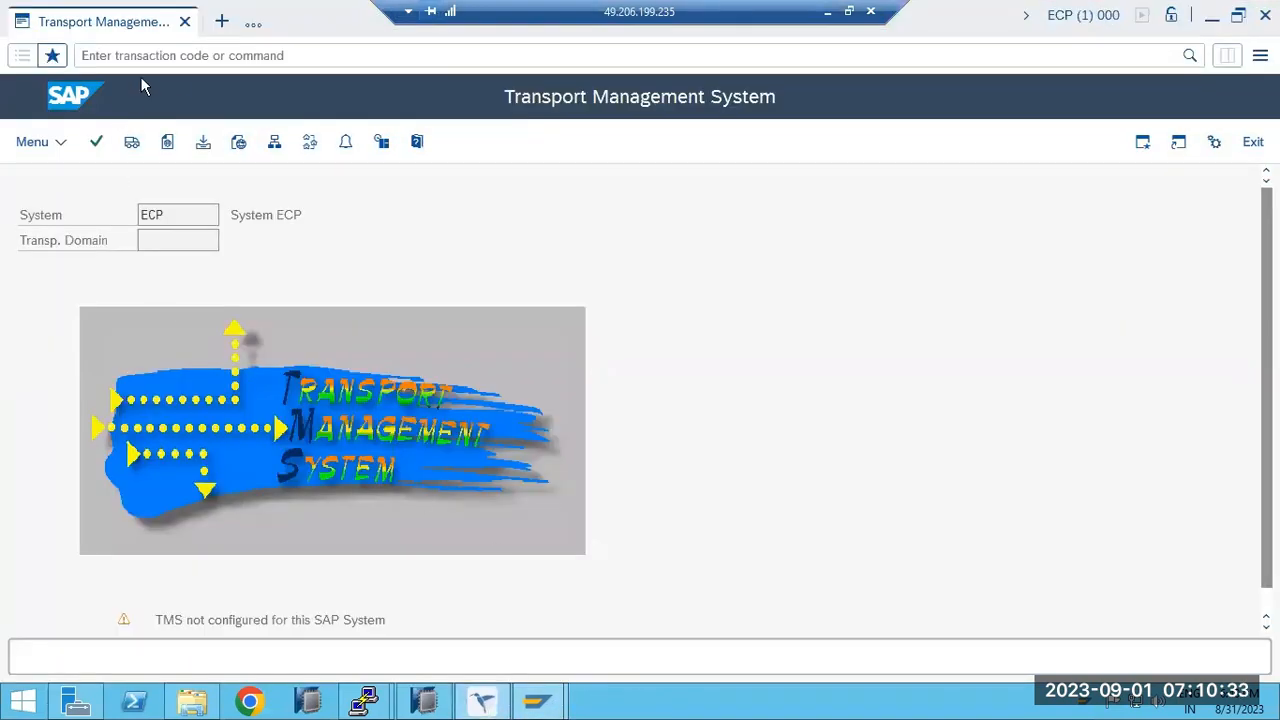
pyautogui.click(165, 53)
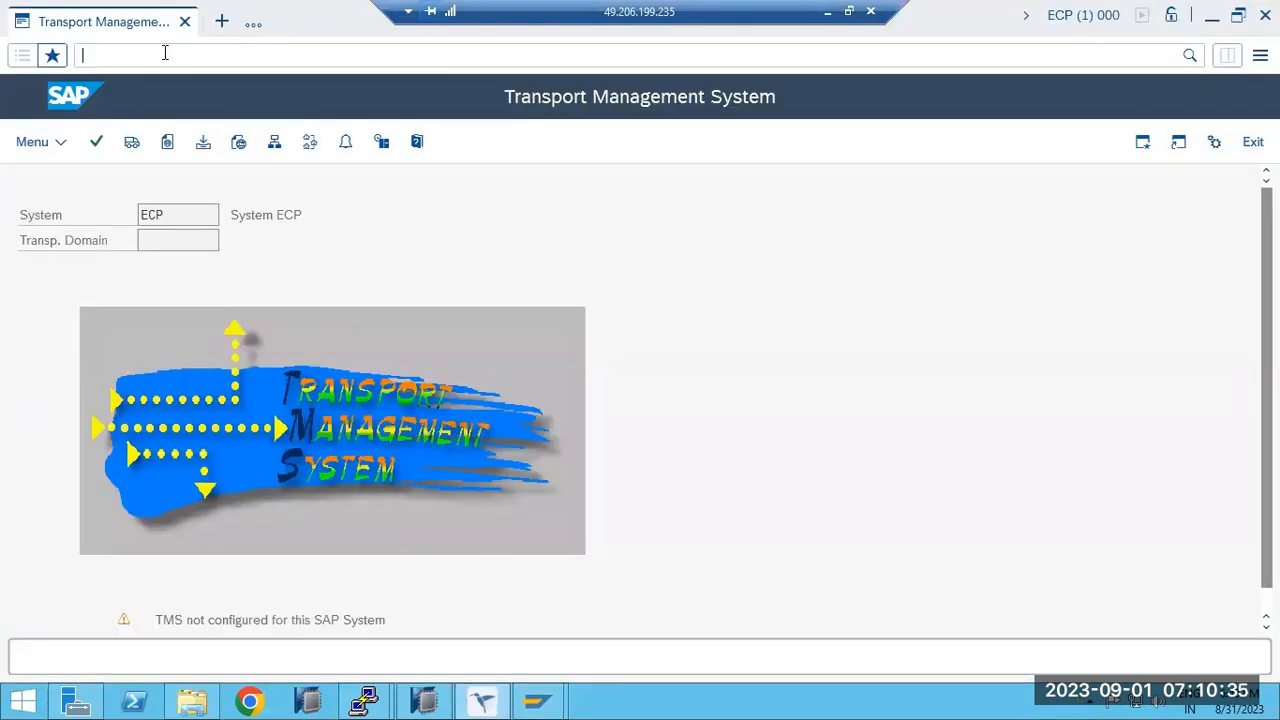
pyautogui.write('/nstms')
pyautogui.press('Return')
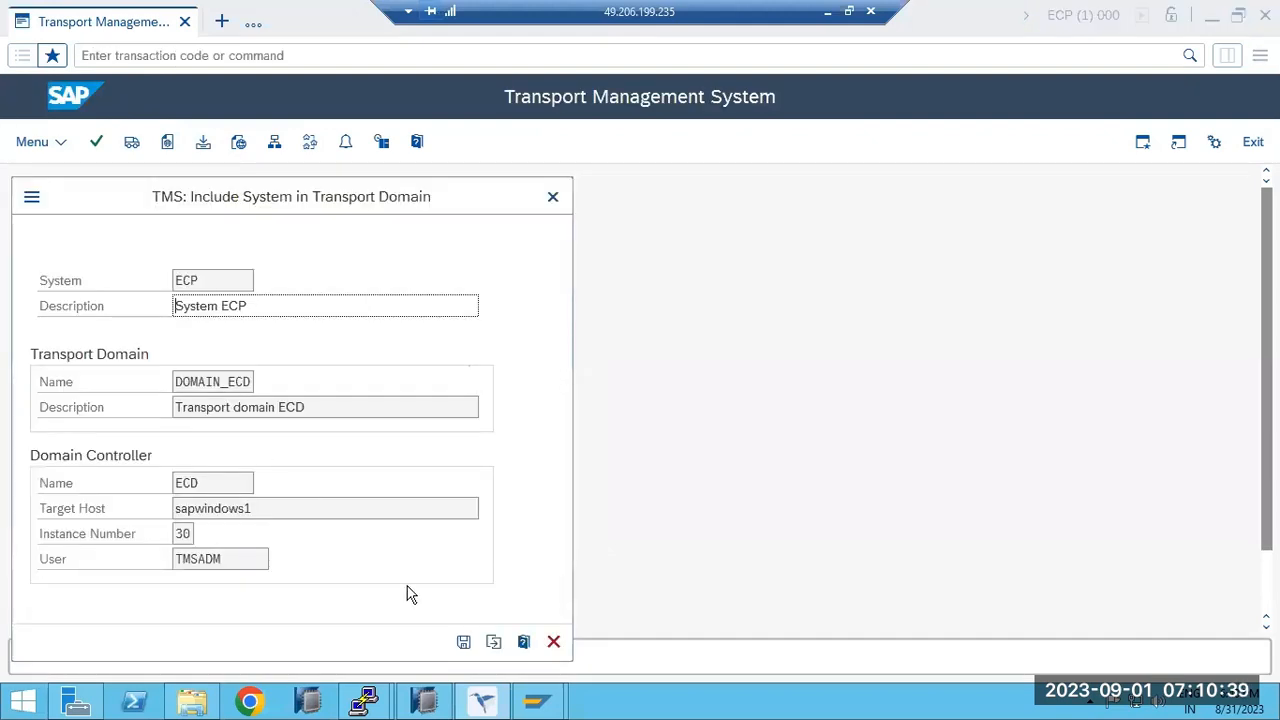
# Decline joining ECD's domain and save a new domain DOMAIN_ECP controlled by ECP.
pyautogui.click(492, 641)
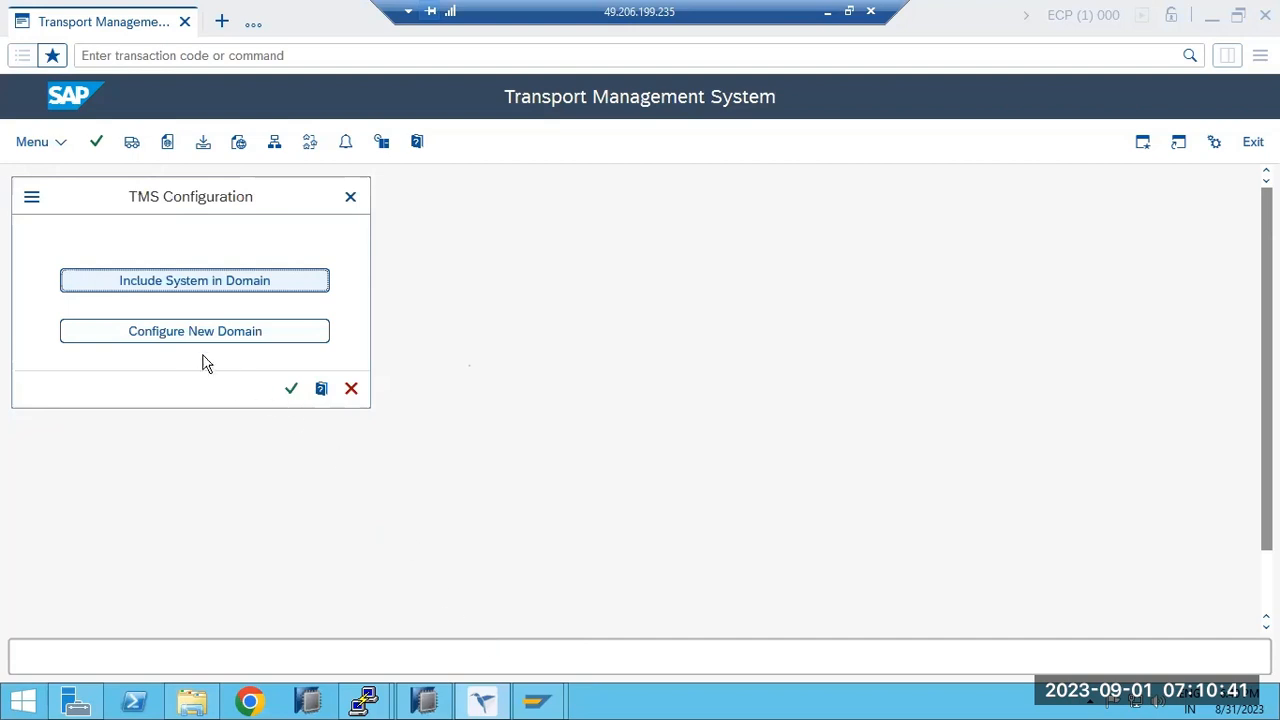
pyautogui.click(183, 340)
pyautogui.click(216, 377)
pyautogui.moveTo(234, 373)
pyautogui.mouseDown()
pyautogui.moveTo(258, 377)
pyautogui.moveTo(209, 381)
pyautogui.moveTo(243, 381)
pyautogui.mouseUp()
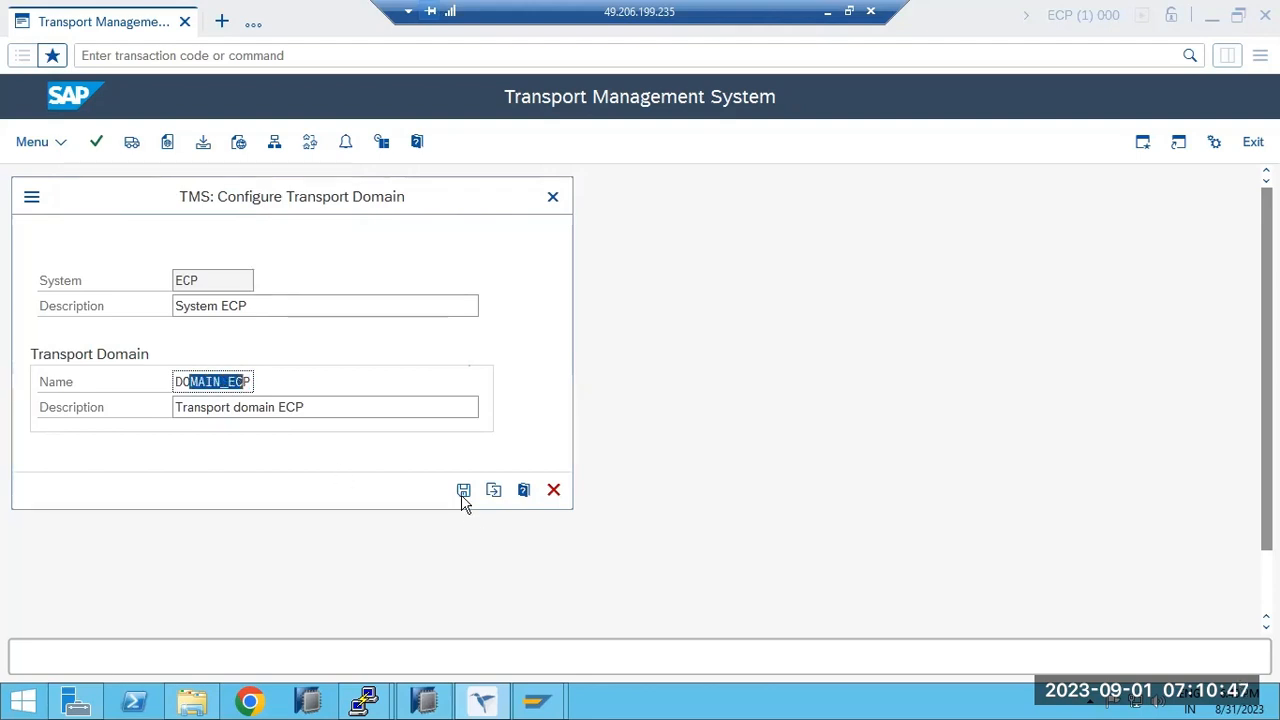
pyautogui.click(463, 495)
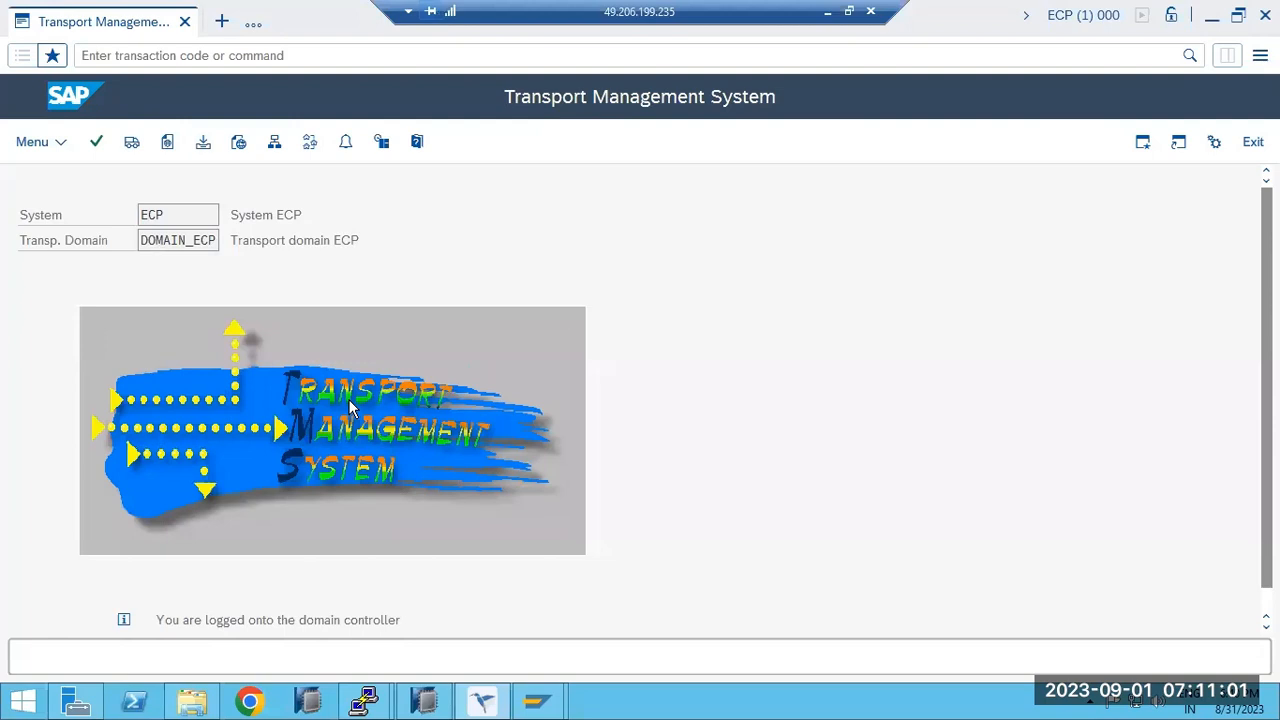
pyautogui.moveTo(160, 619); pyautogui.dragTo(345, 620)
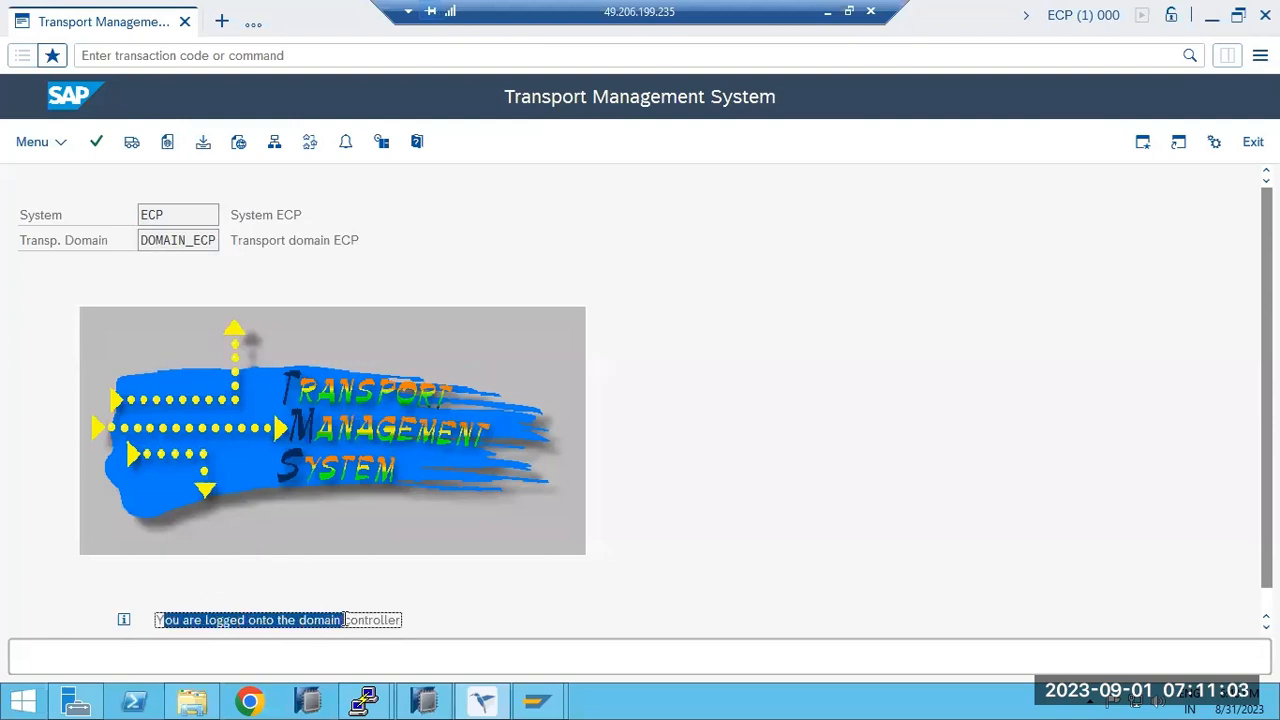
pyautogui.click(200, 700)
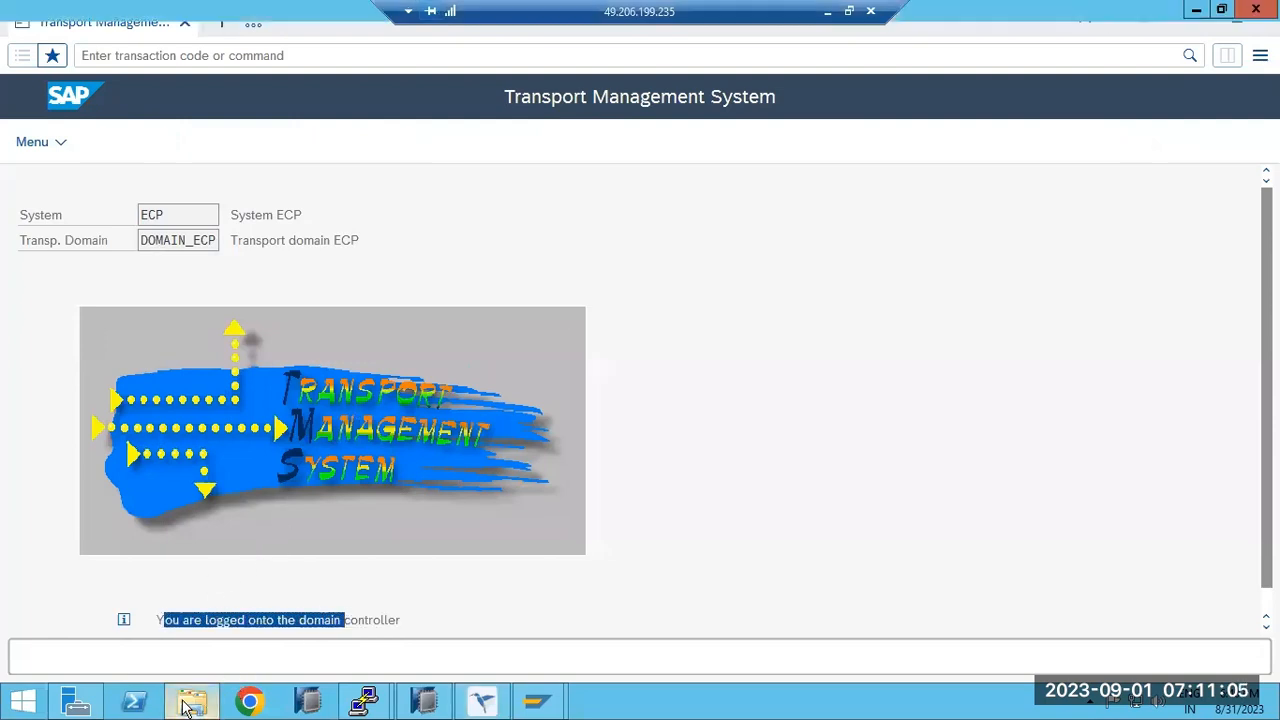
pyautogui.click(322, 368)
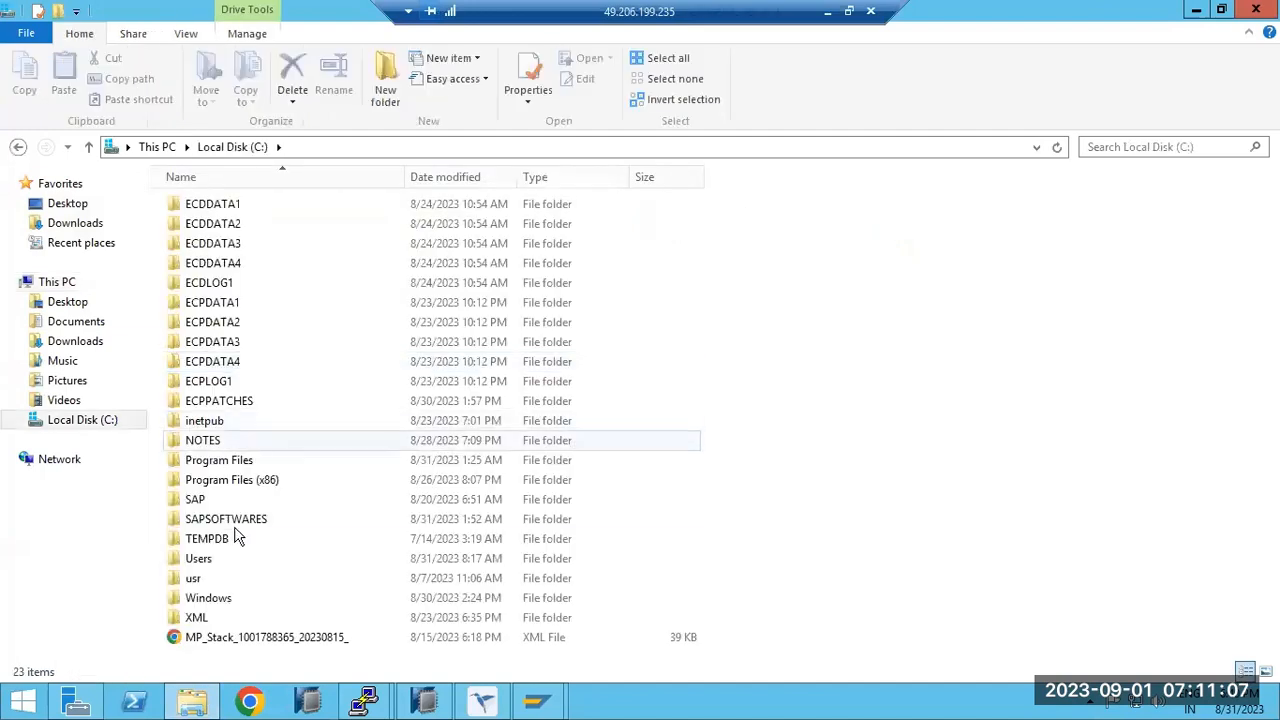
pyautogui.doubleClick(206, 580)
pyautogui.doubleClick(229, 206)
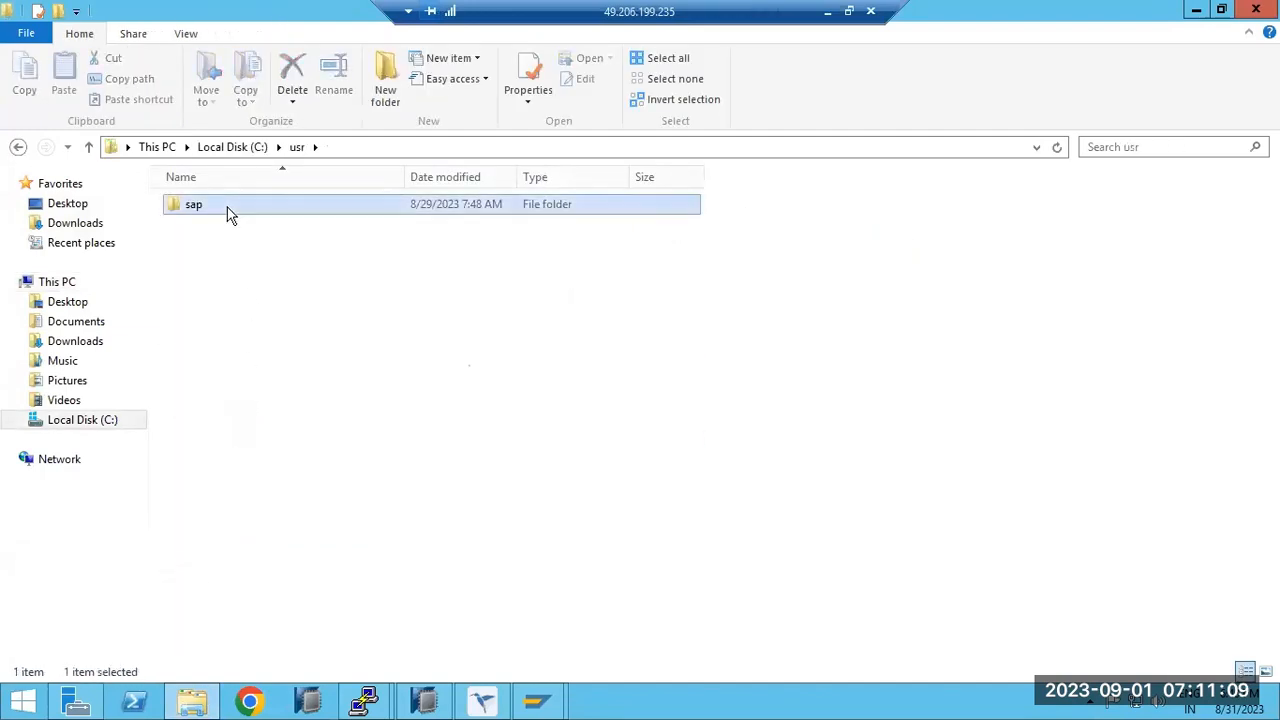
pyautogui.doubleClick(206, 285)
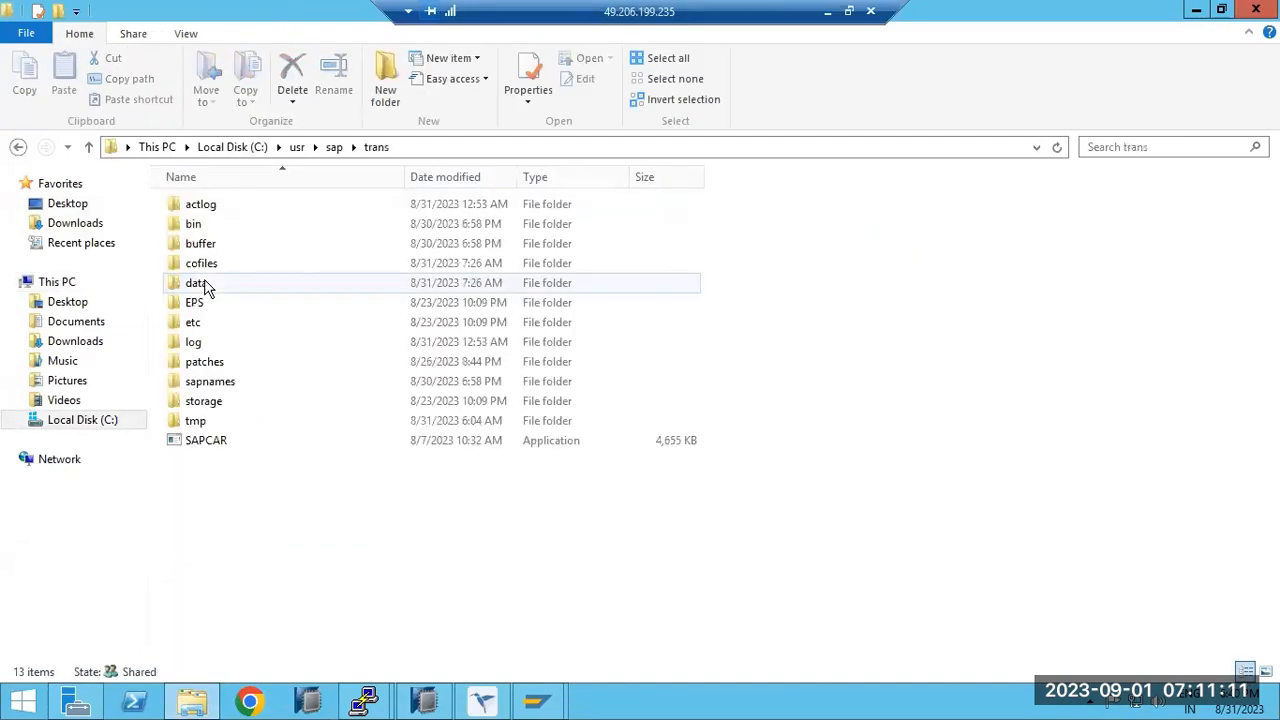
pyautogui.doubleClick(221, 228)
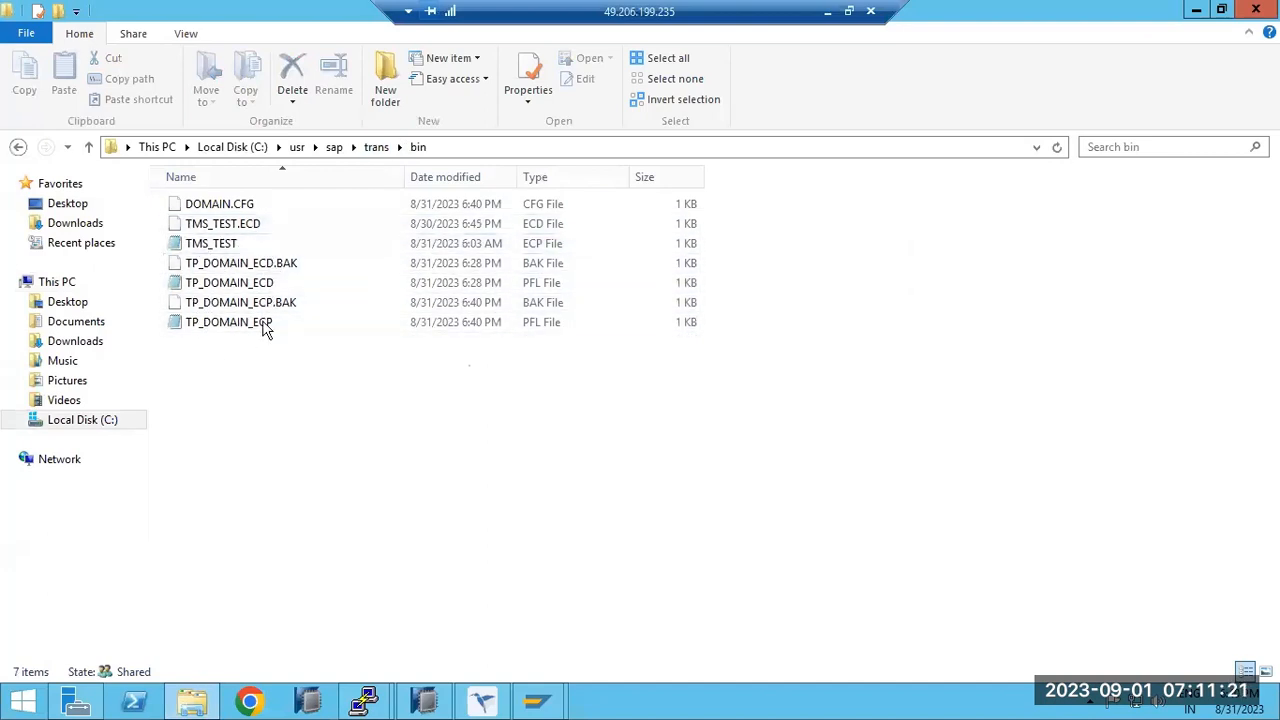
pyautogui.click(376, 147)
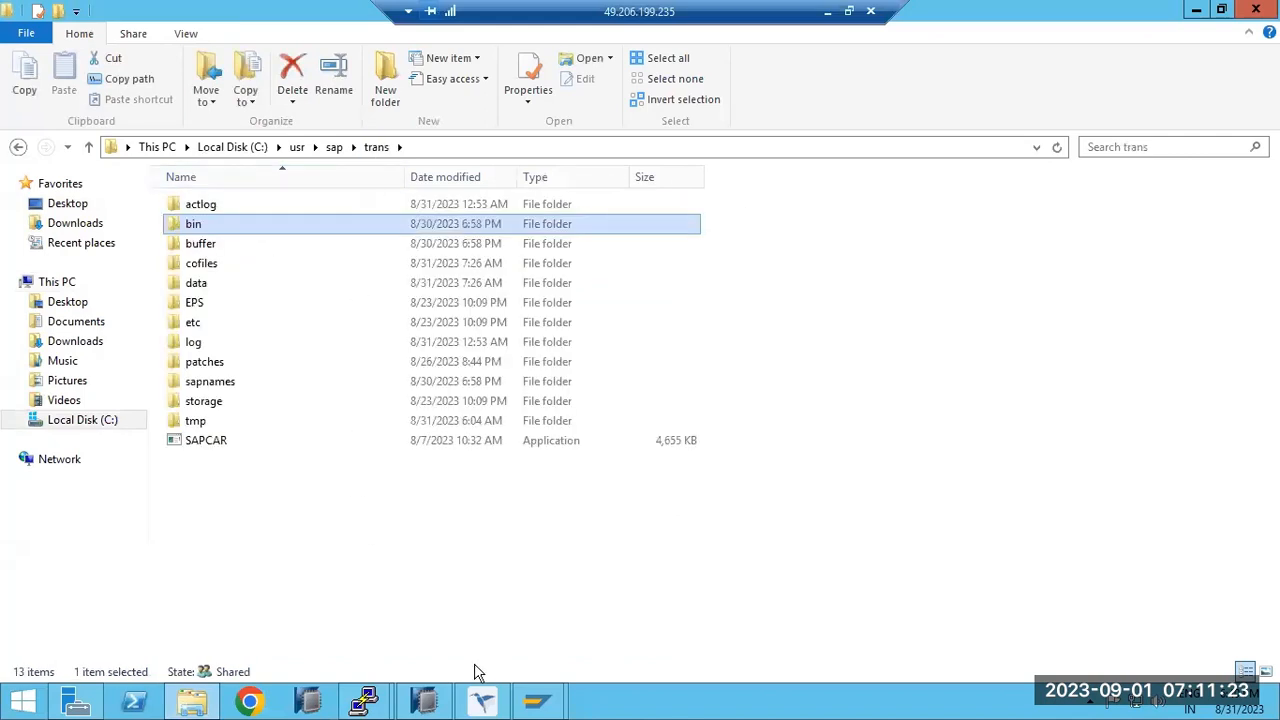
pyautogui.click(481, 702)
# Run STMS in the ECD window and check domain DOMAIN_ECP with controller ECP.
pyautogui.click(558, 703)
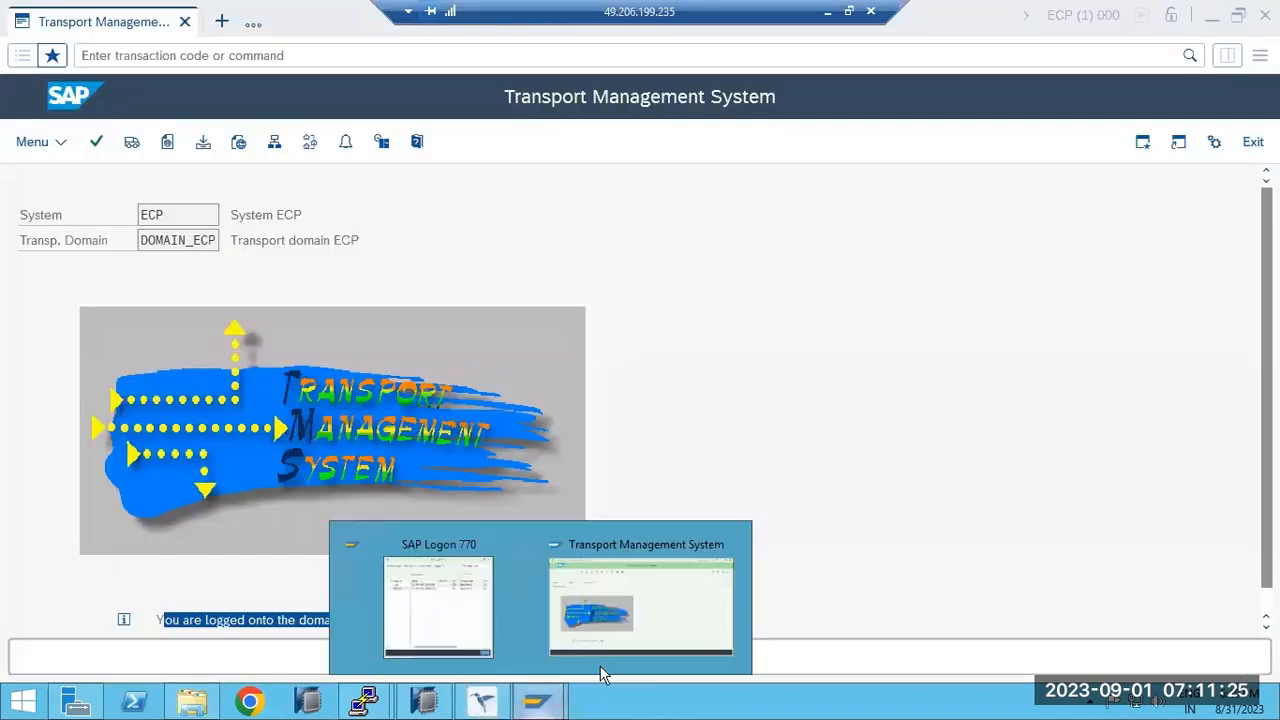
pyautogui.click(600, 672)
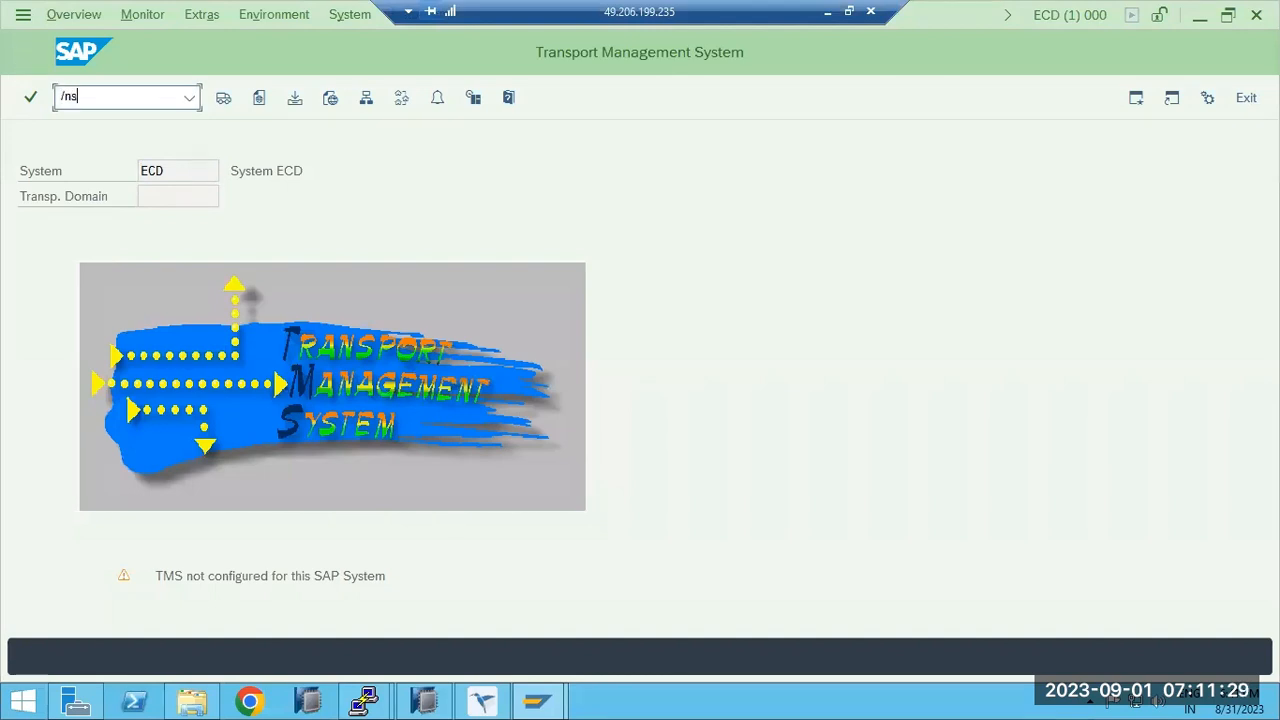
pyautogui.press('Return')
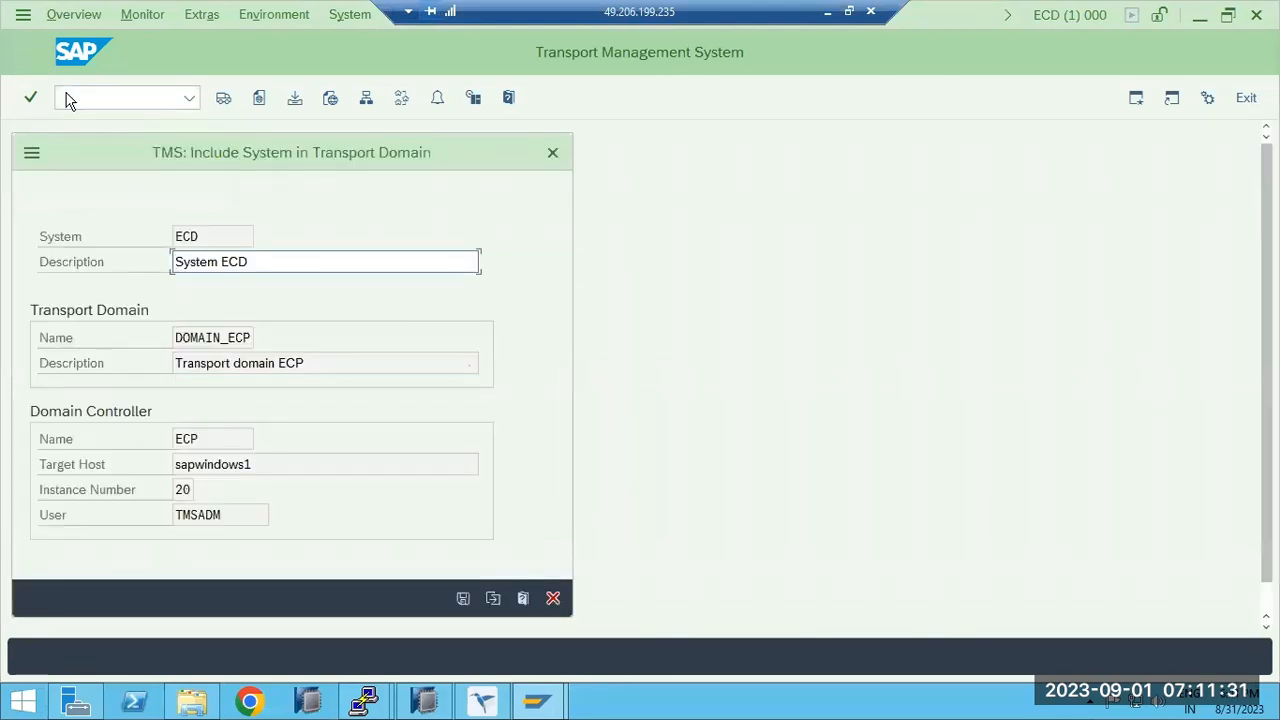
pyautogui.moveTo(197, 447); pyautogui.dragTo(169, 441)
pyautogui.moveTo(215, 336); pyautogui.dragTo(257, 336)
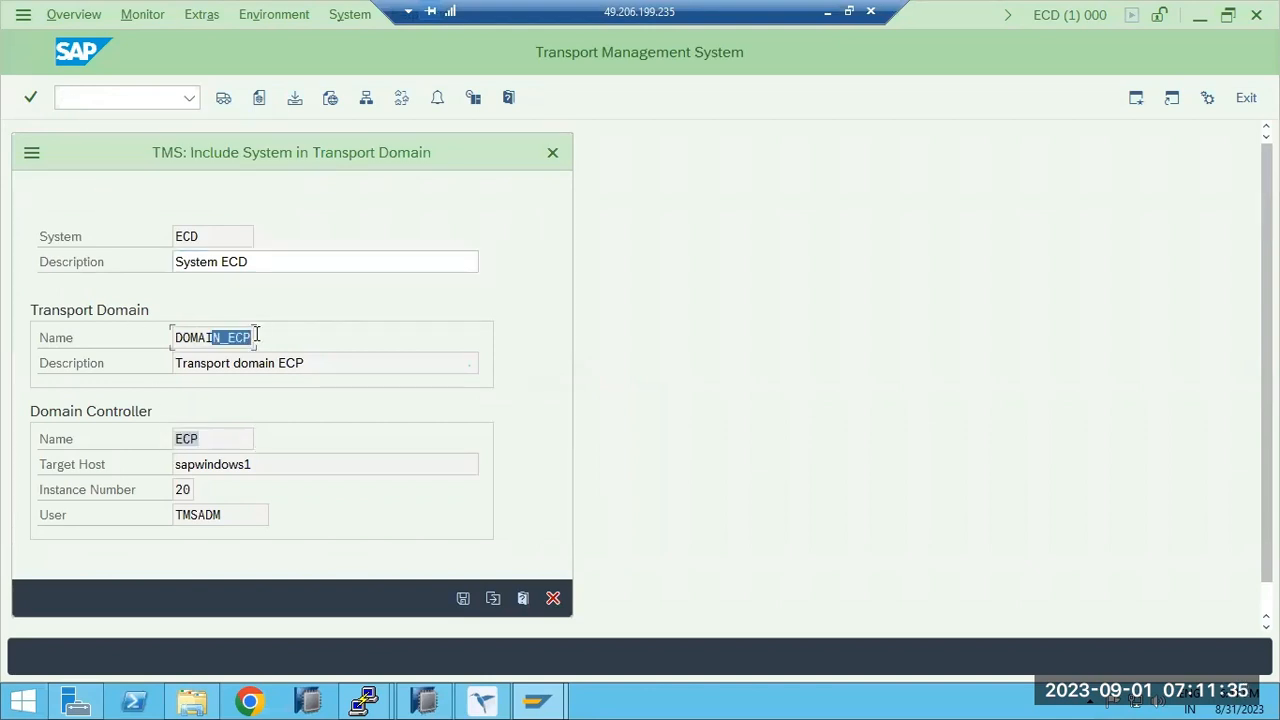
# Save ECD's request to join DOMAIN_ECP and confirm the TMSADM password.
pyautogui.click(463, 597)
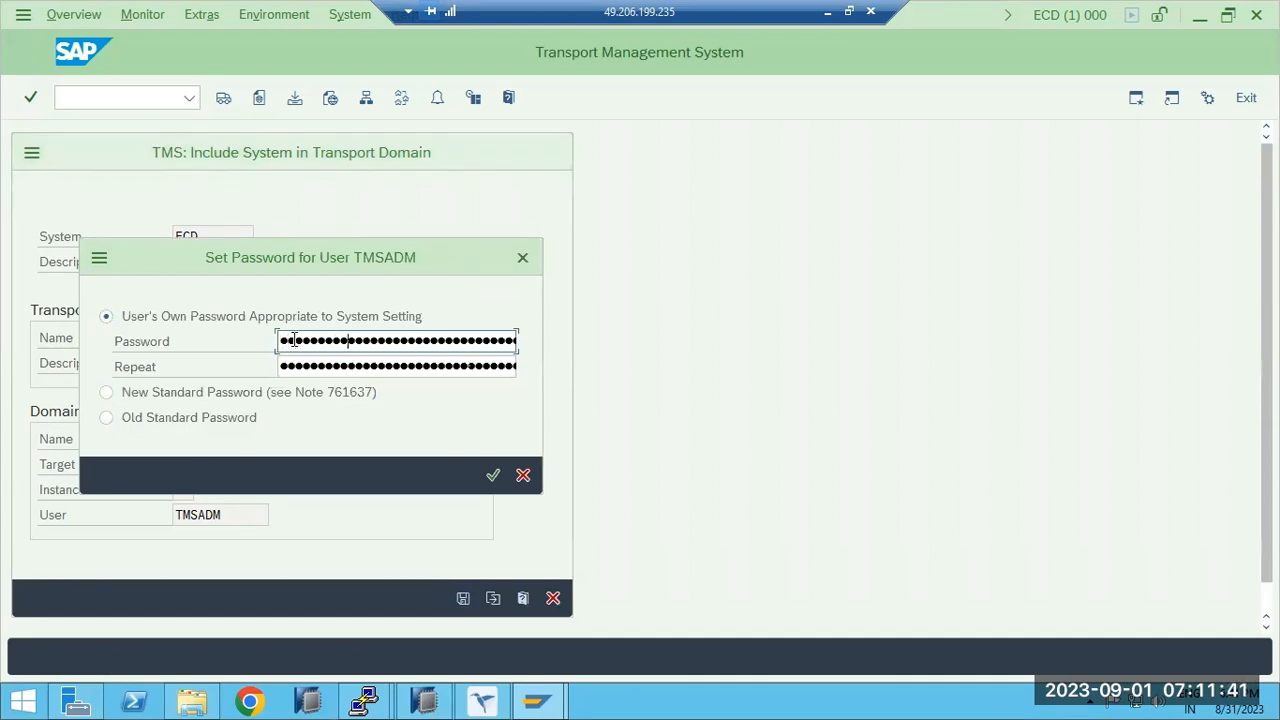
pyautogui.press('Tab')
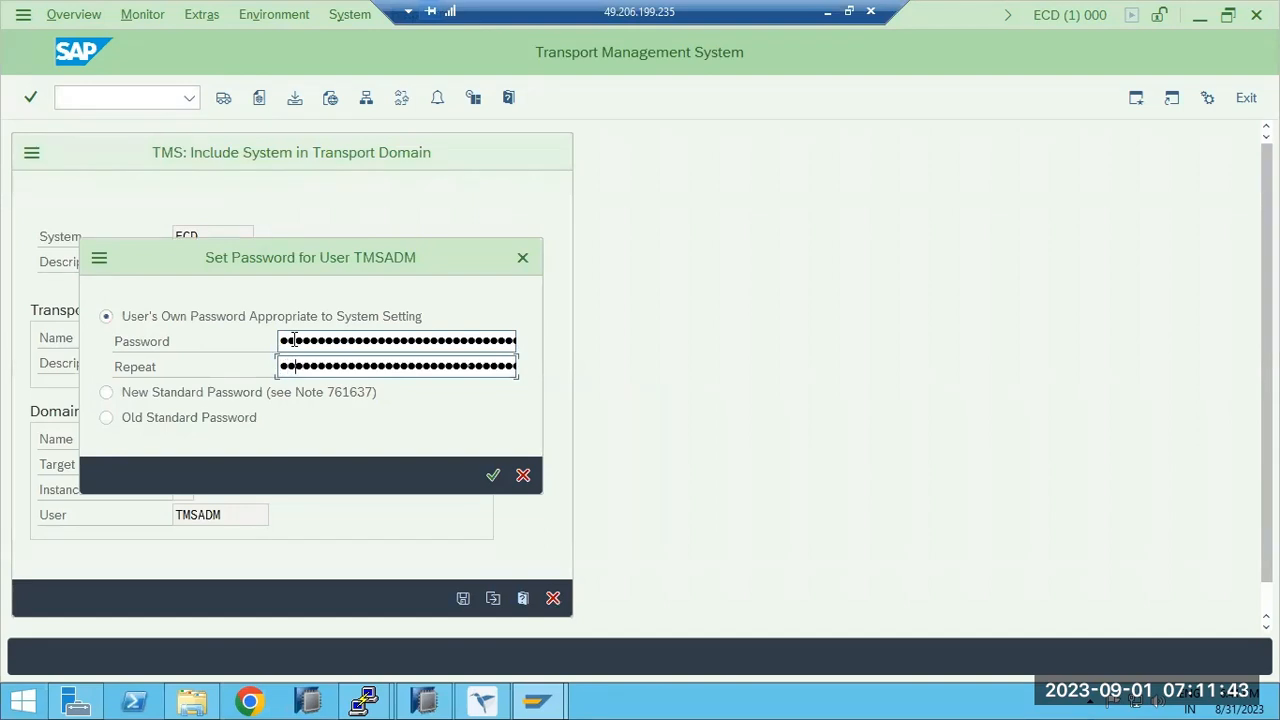
pyautogui.press('Return')
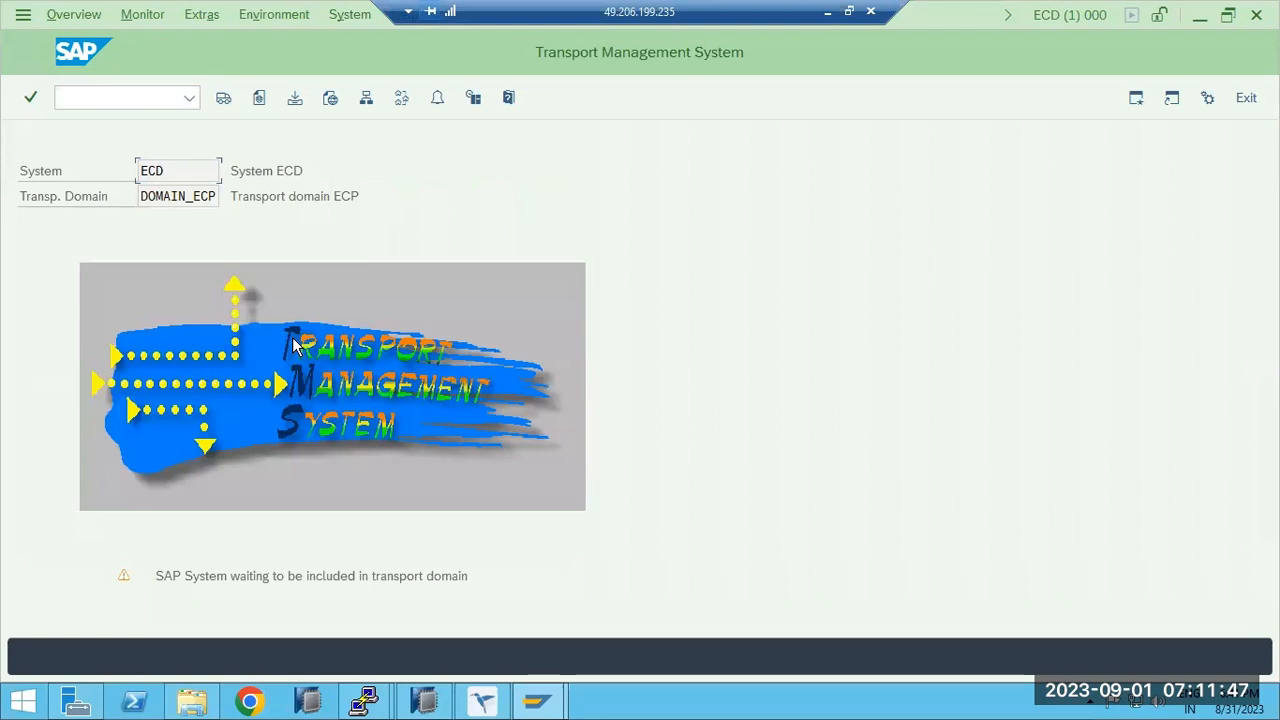
pyautogui.moveTo(193, 582); pyautogui.dragTo(450, 582)
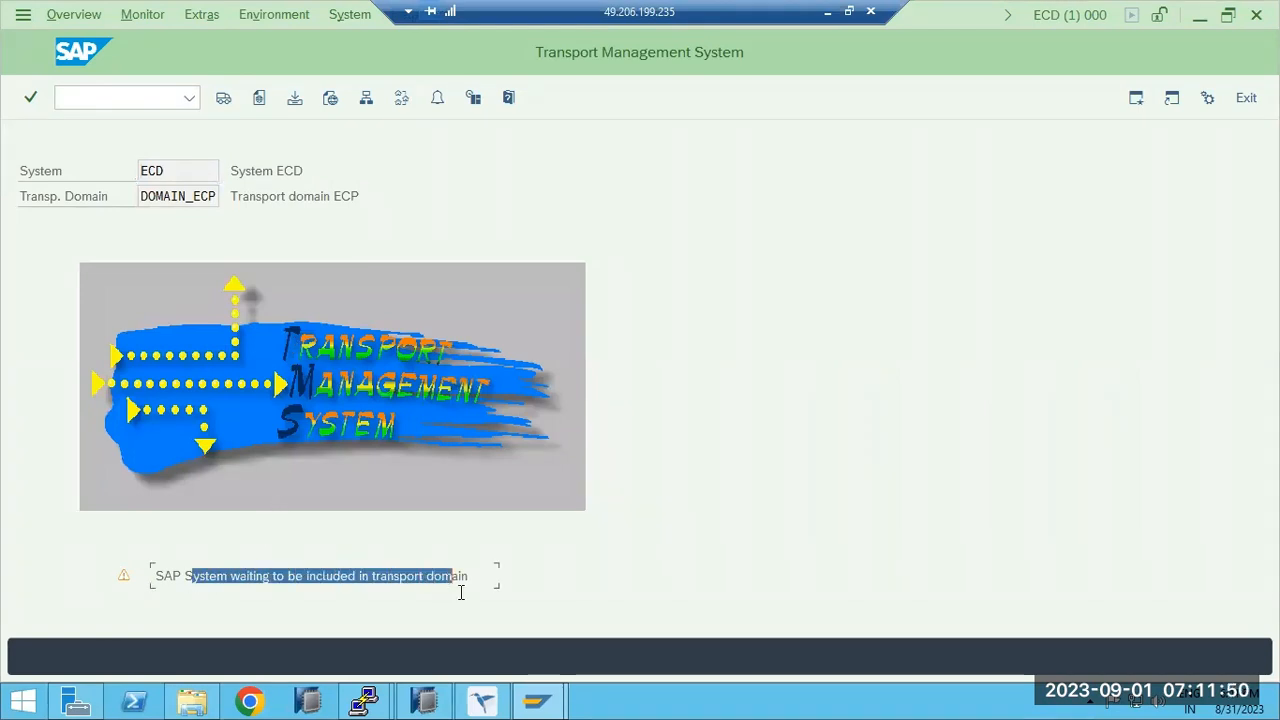
pyautogui.click(493, 704)
# Approve waiting system ECD in the DOMAIN_ECP system overview and complete the remote ECD logon.
pyautogui.click(274, 141)
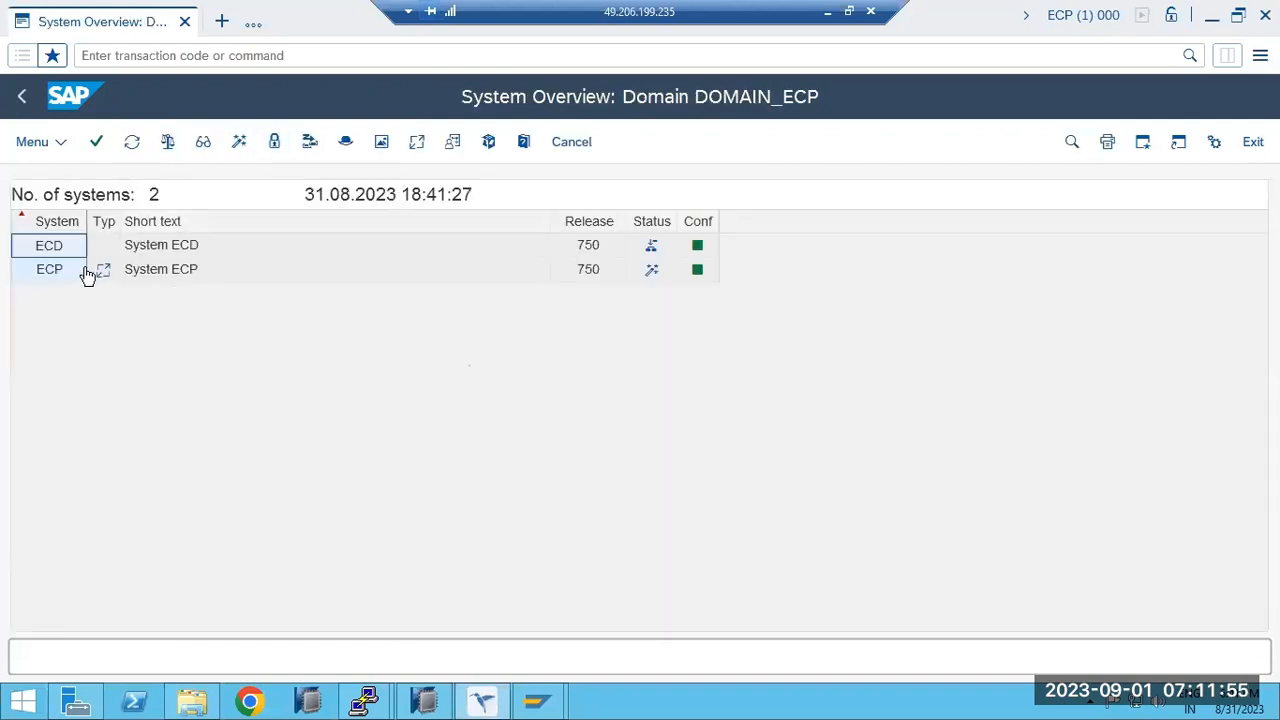
pyautogui.click(40, 249)
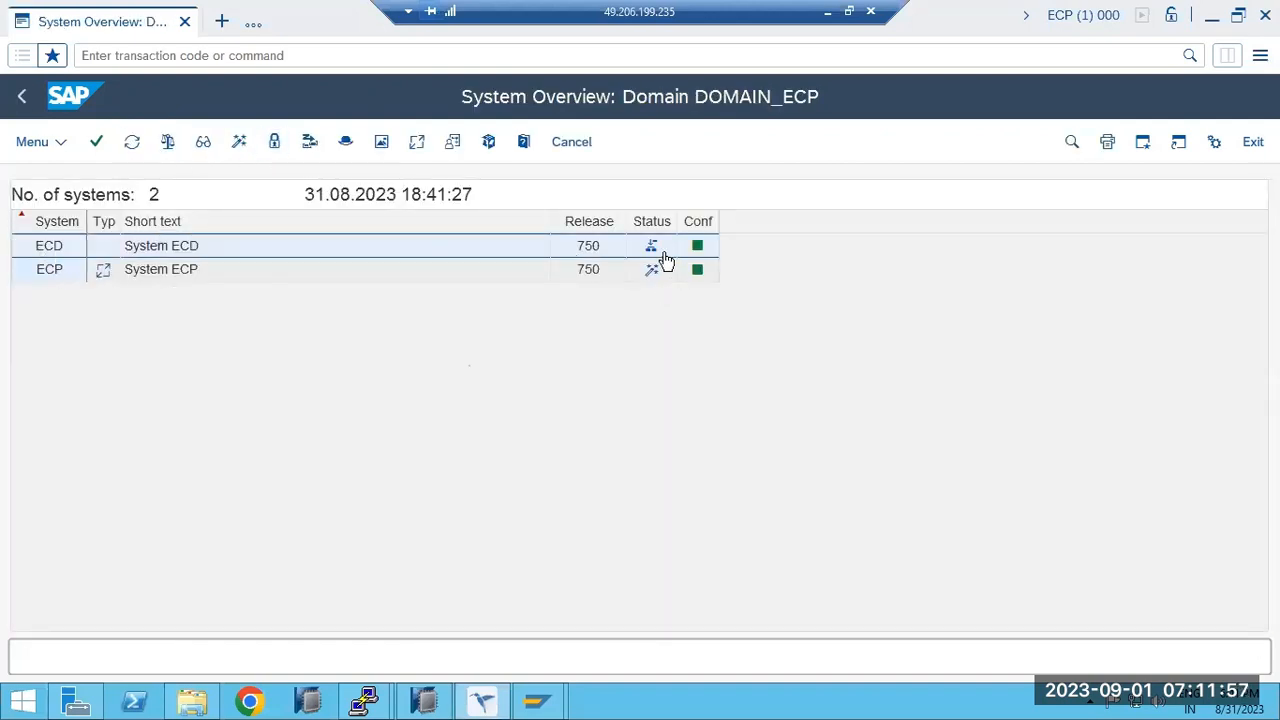
pyautogui.moveTo(655, 255)
pyautogui.click(52, 145)
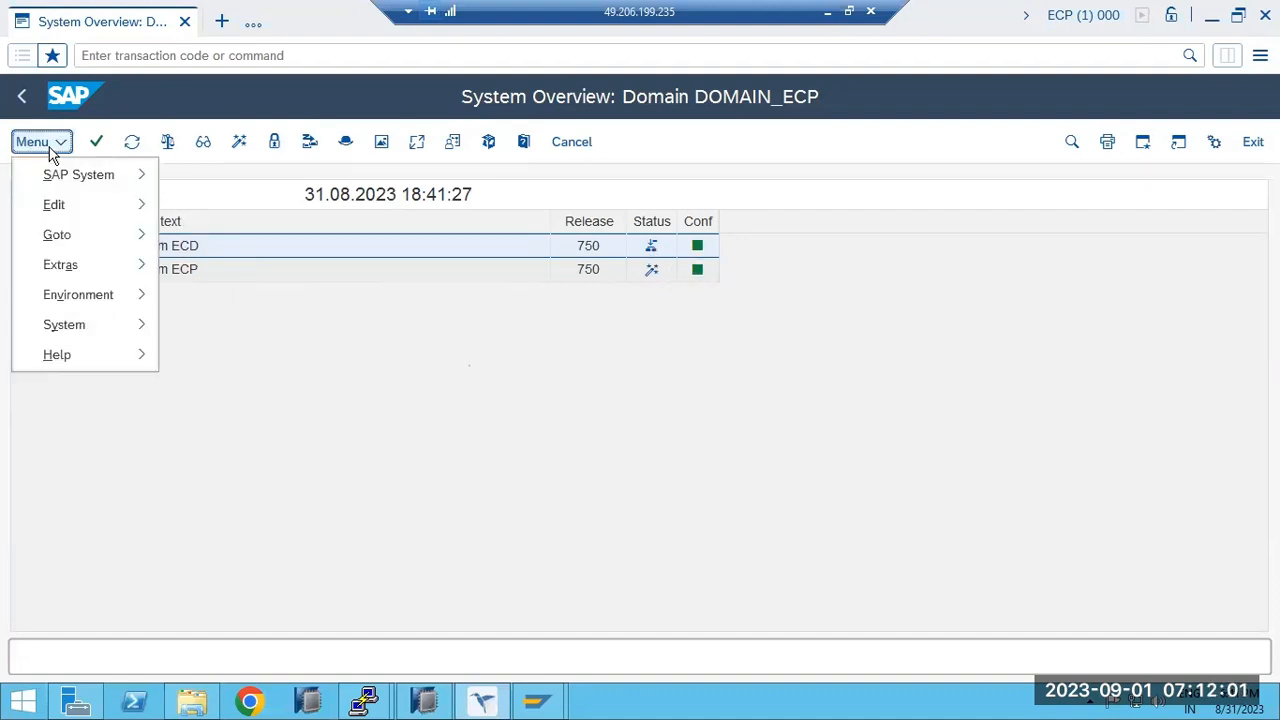
pyautogui.moveTo(57, 178)
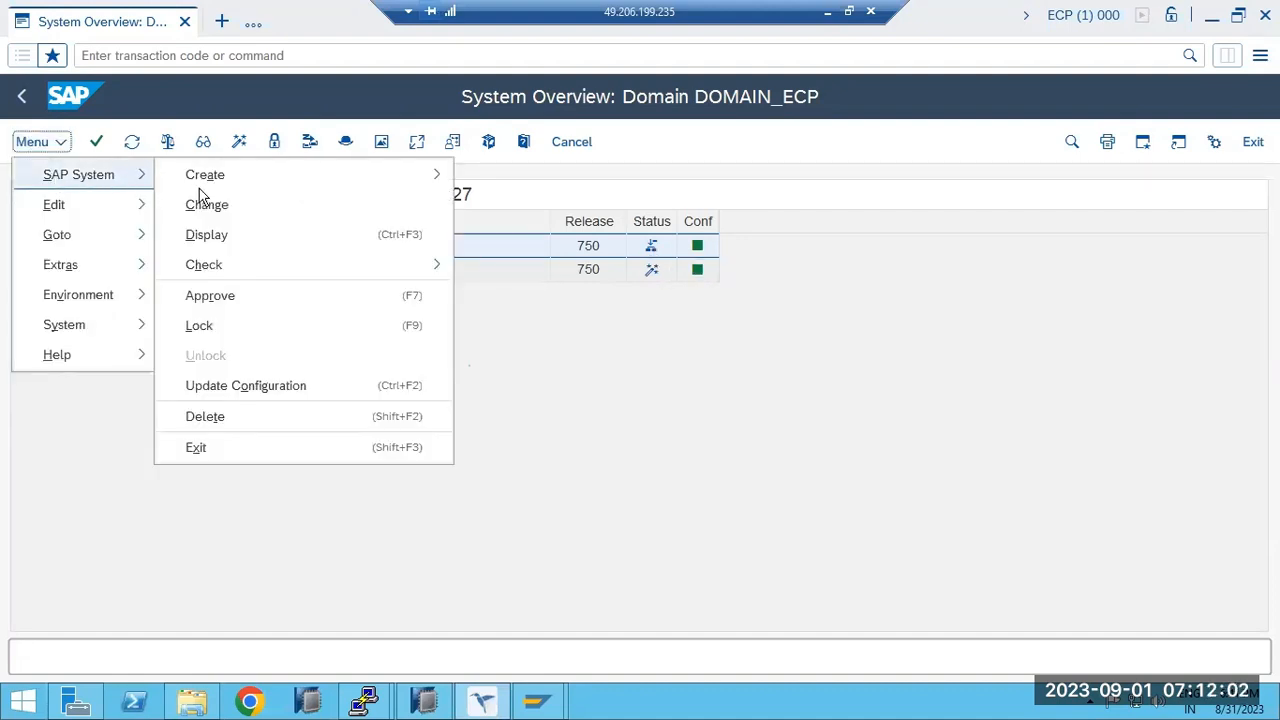
pyautogui.click(215, 296)
pyautogui.click(305, 539)
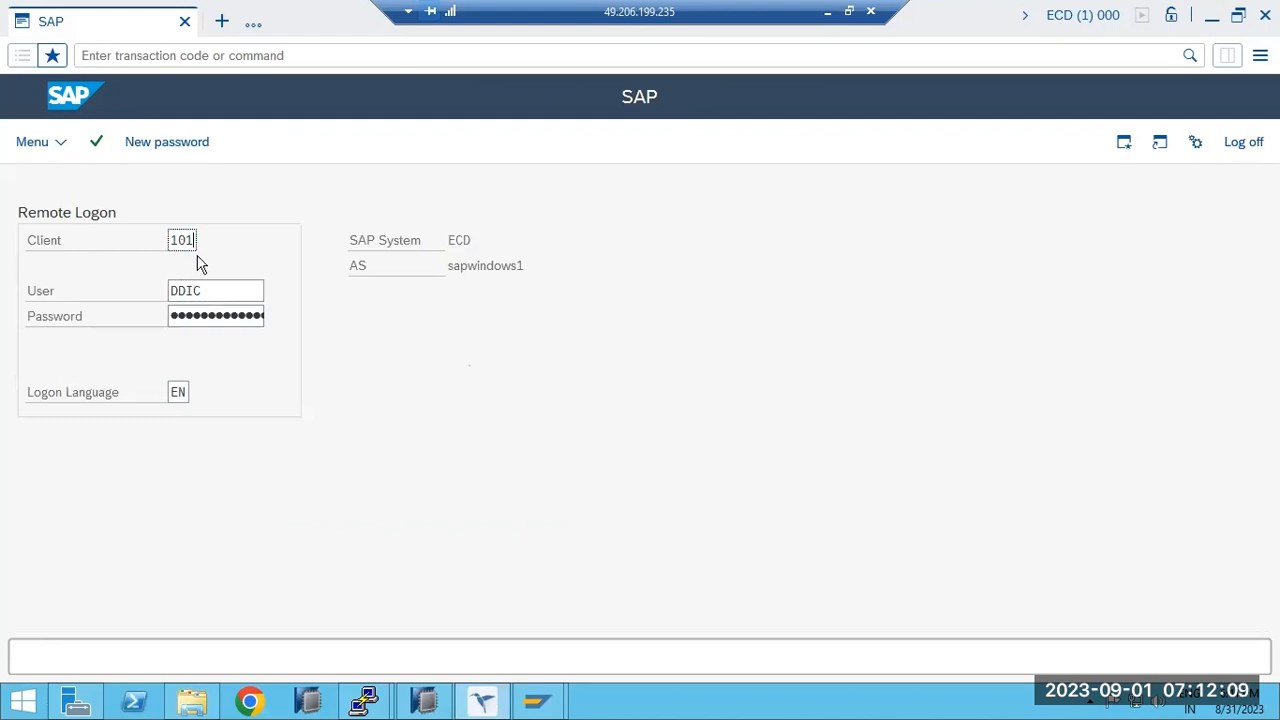
pyautogui.click(200, 318)
pyautogui.press('Return')
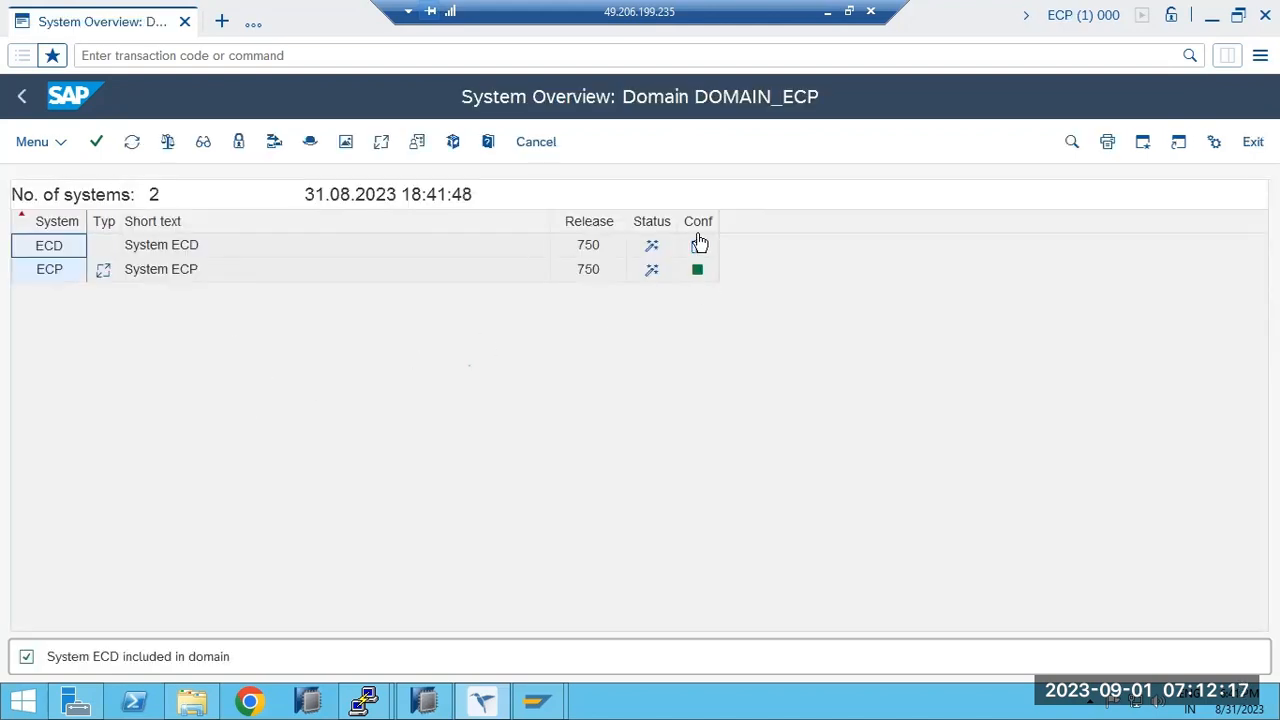
# Update system ECD's configuration and refresh the system overview.
pyautogui.click(56, 254)
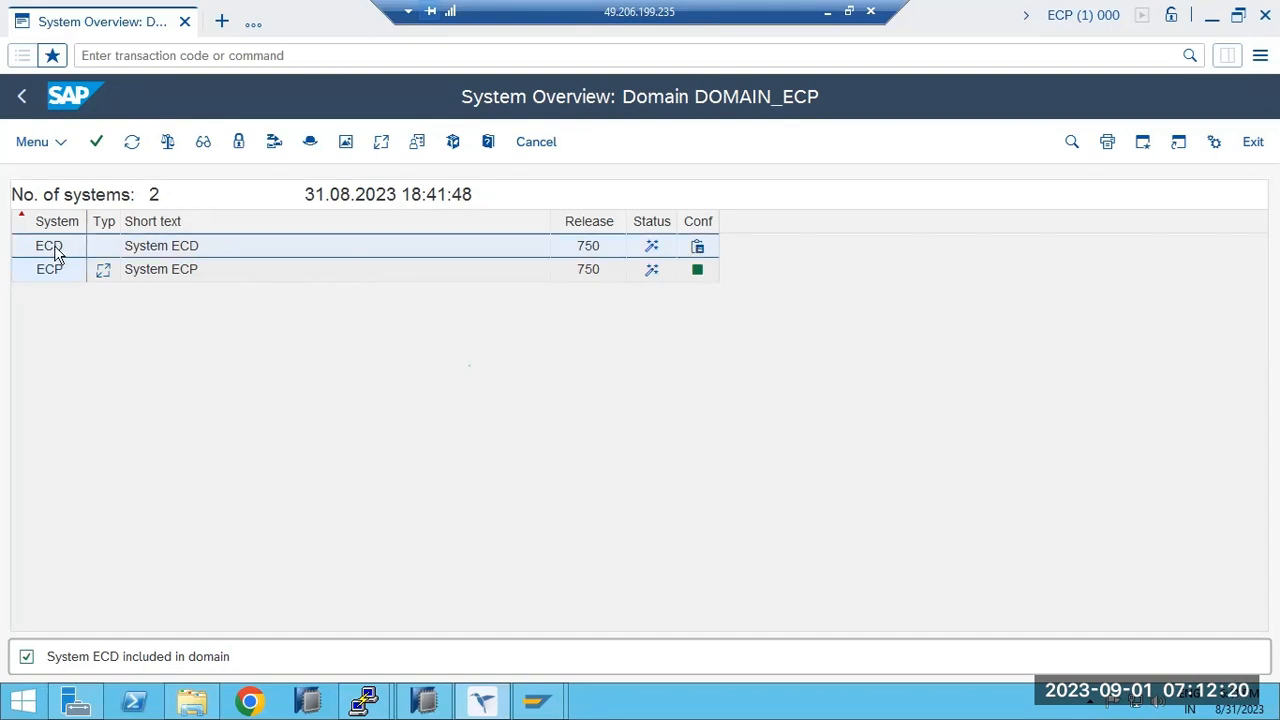
pyautogui.click(273, 143)
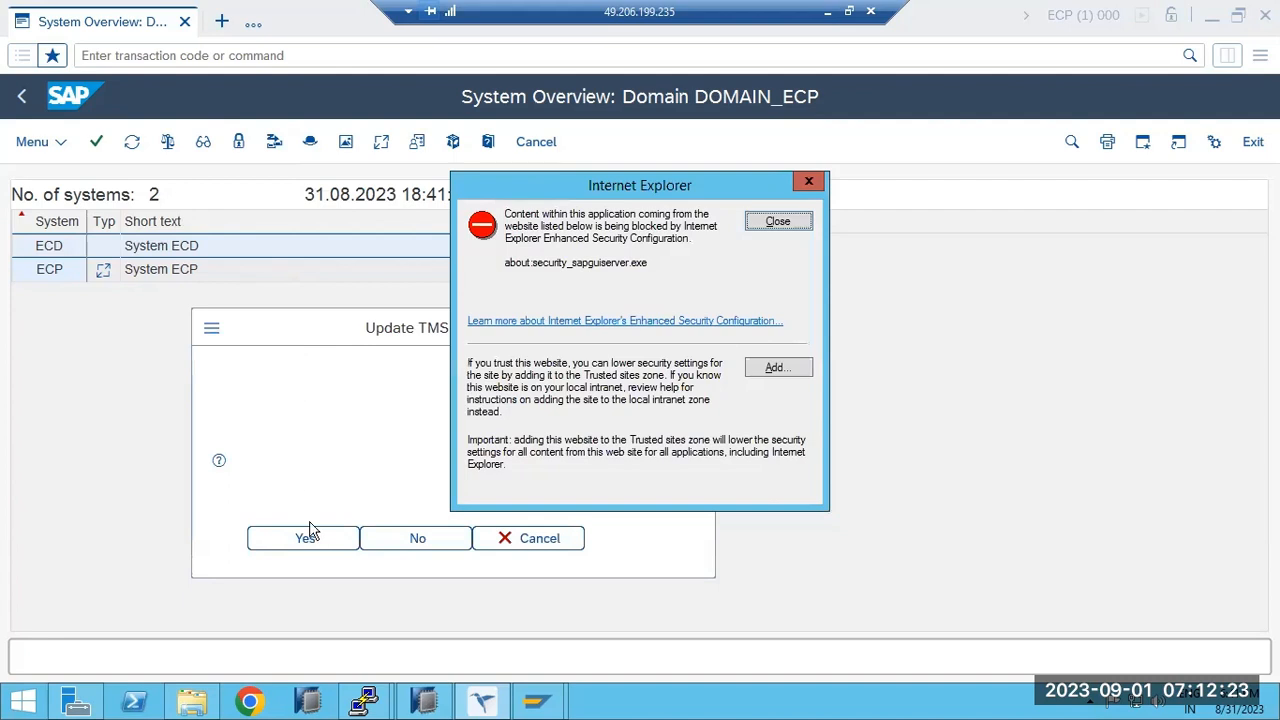
pyautogui.click(310, 535)
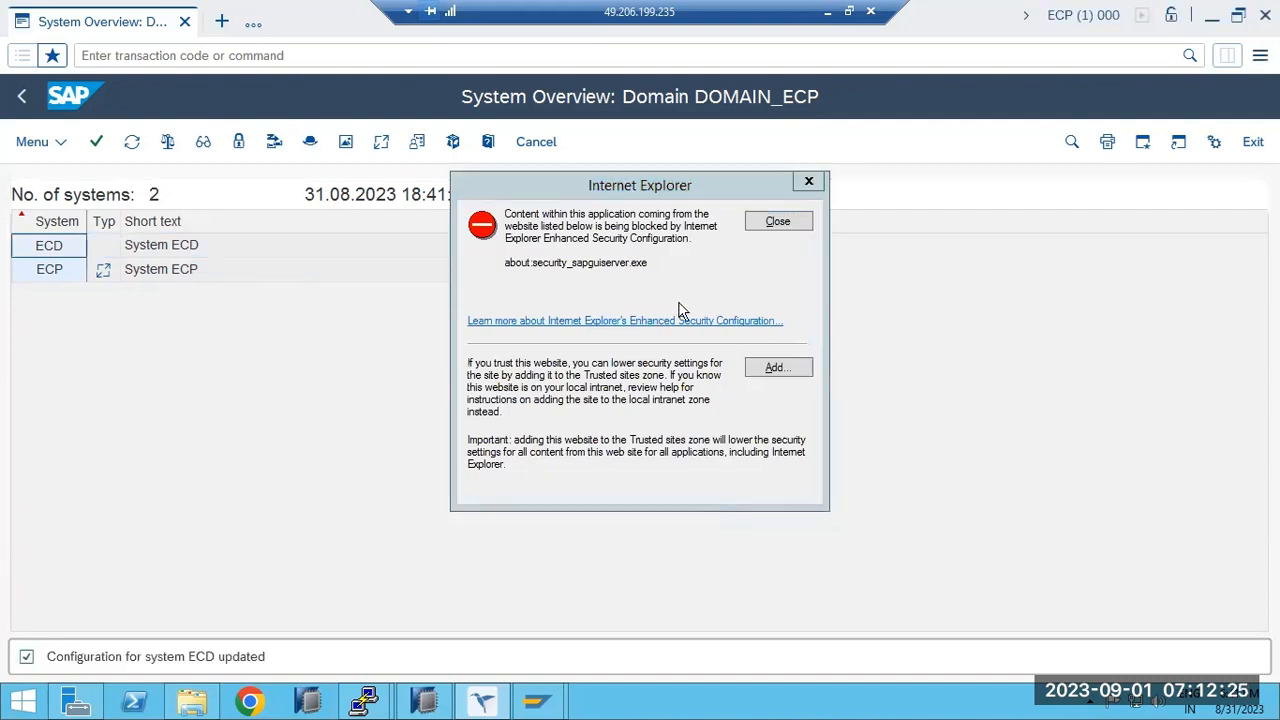
pyautogui.click(789, 224)
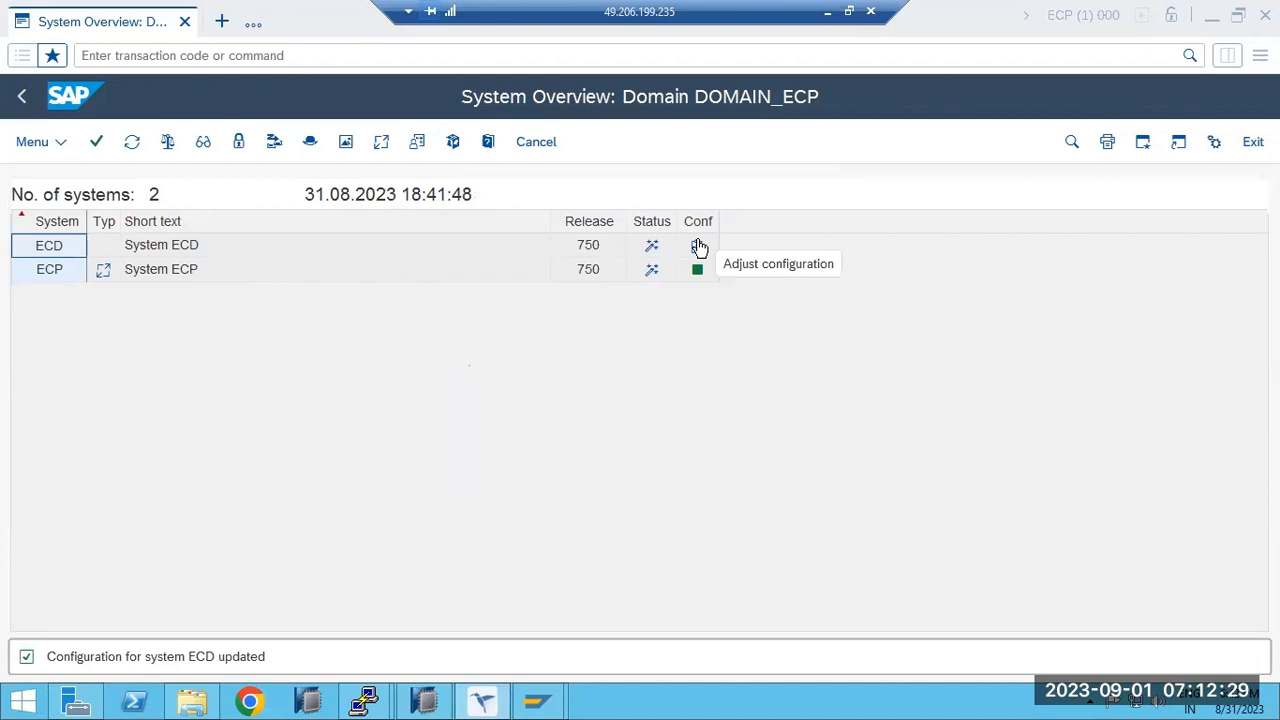
pyautogui.click(49, 250)
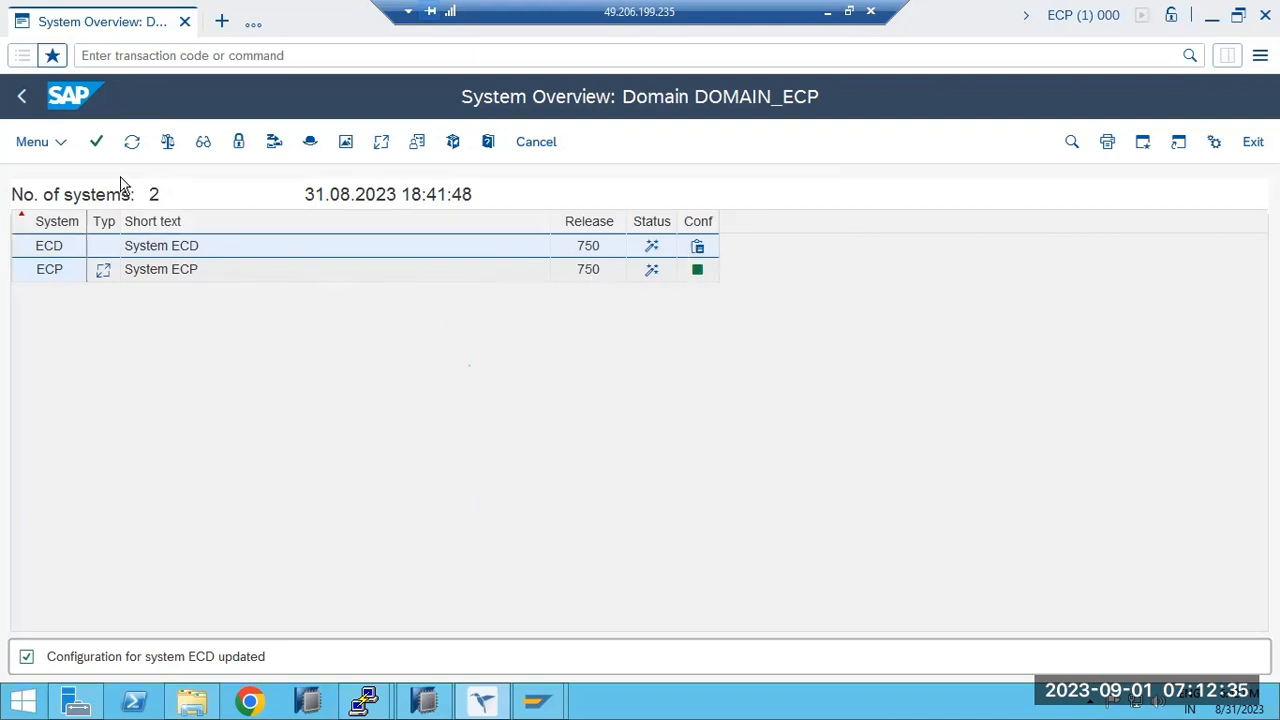
pyautogui.click(131, 141)
pyautogui.click(58, 247)
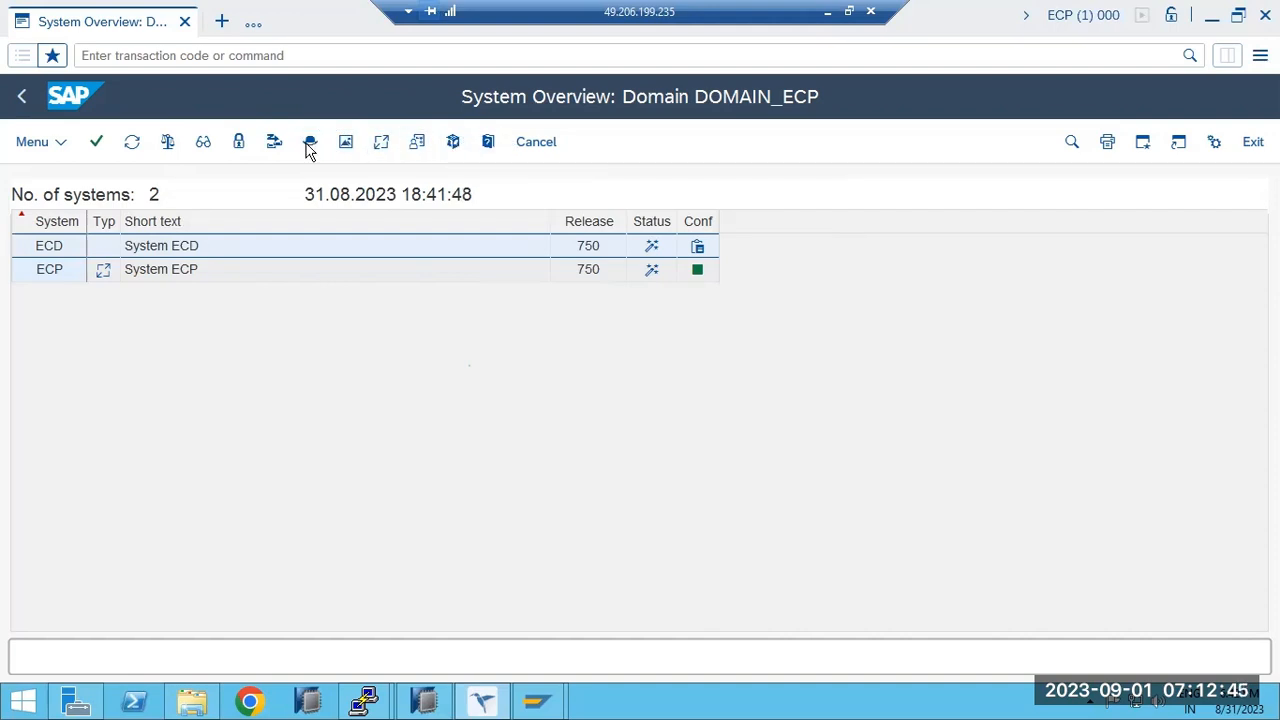
# Distribute and activate the TMS configuration to systems without current configuration.
pyautogui.click(64, 146)
pyautogui.moveTo(68, 178)
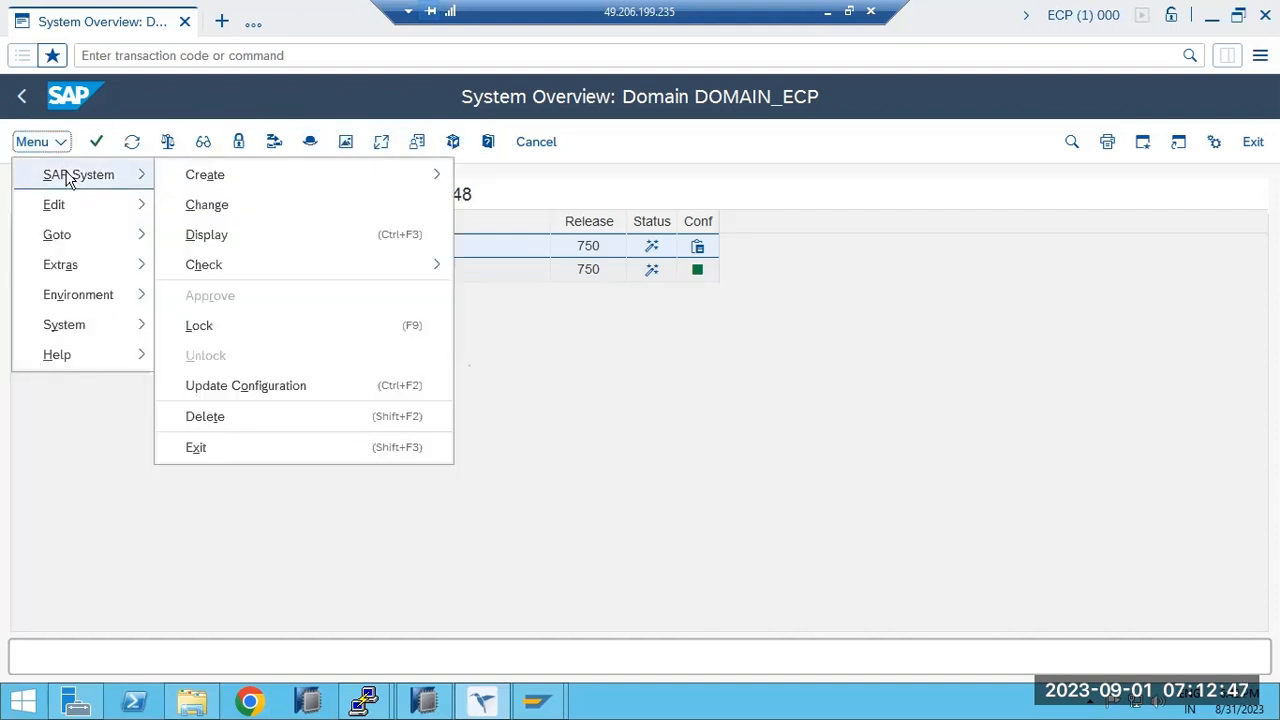
pyautogui.moveTo(72, 245)
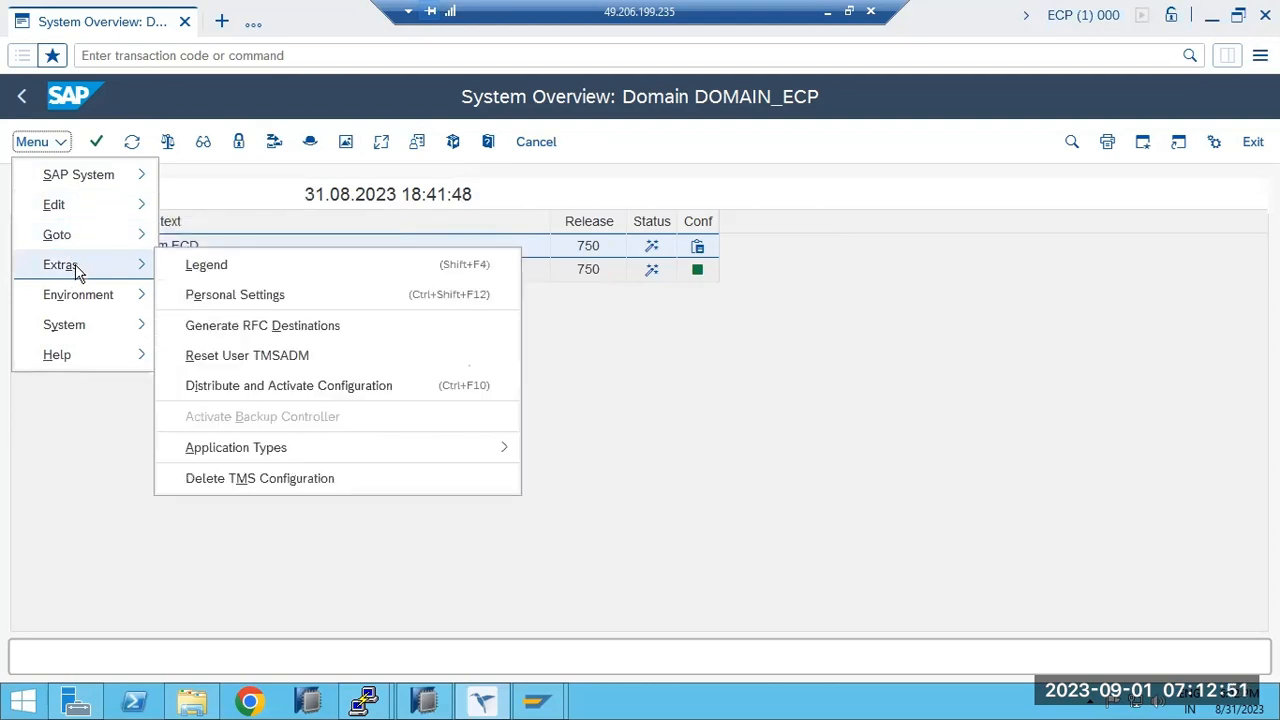
pyautogui.click(231, 388)
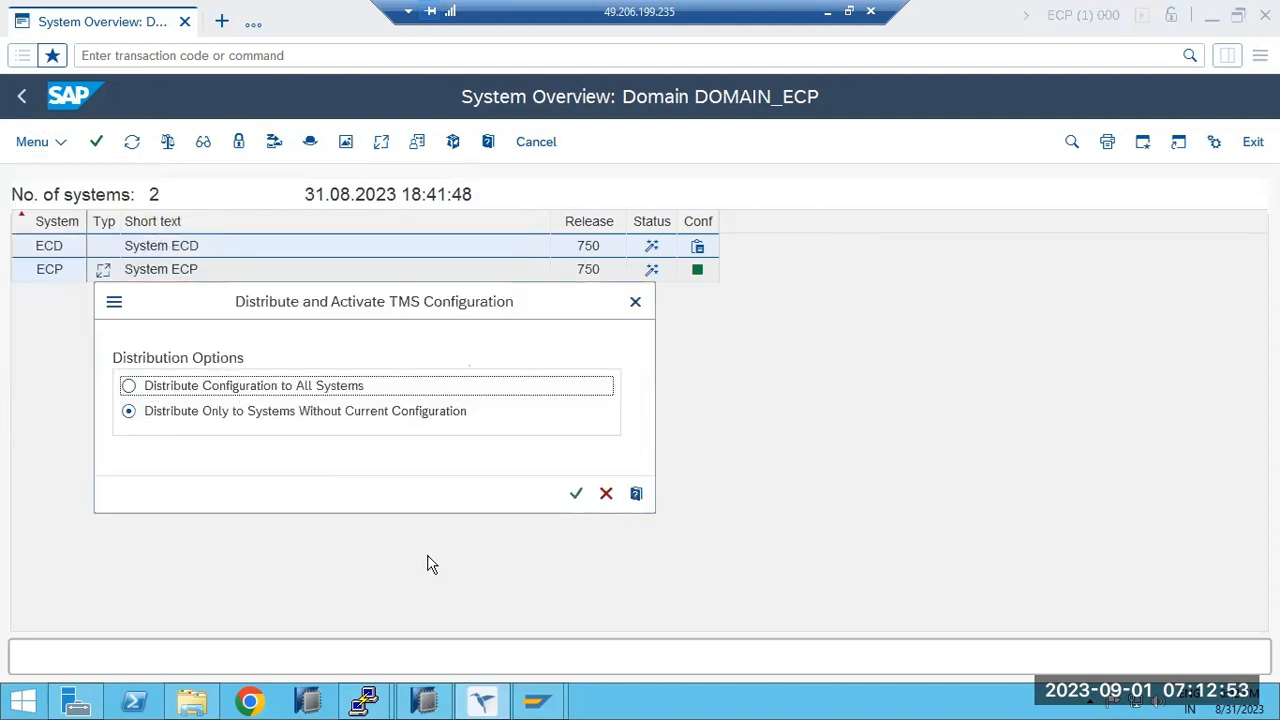
pyautogui.click(575, 493)
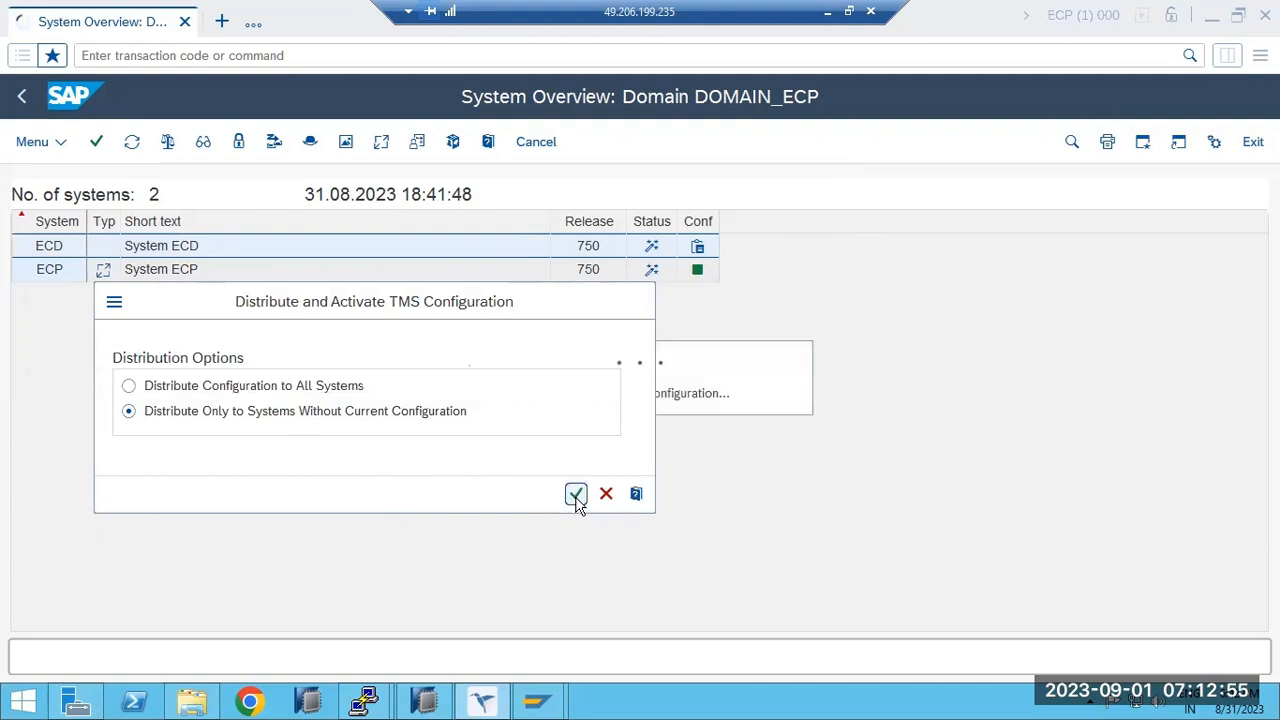
pyautogui.click(40, 250)
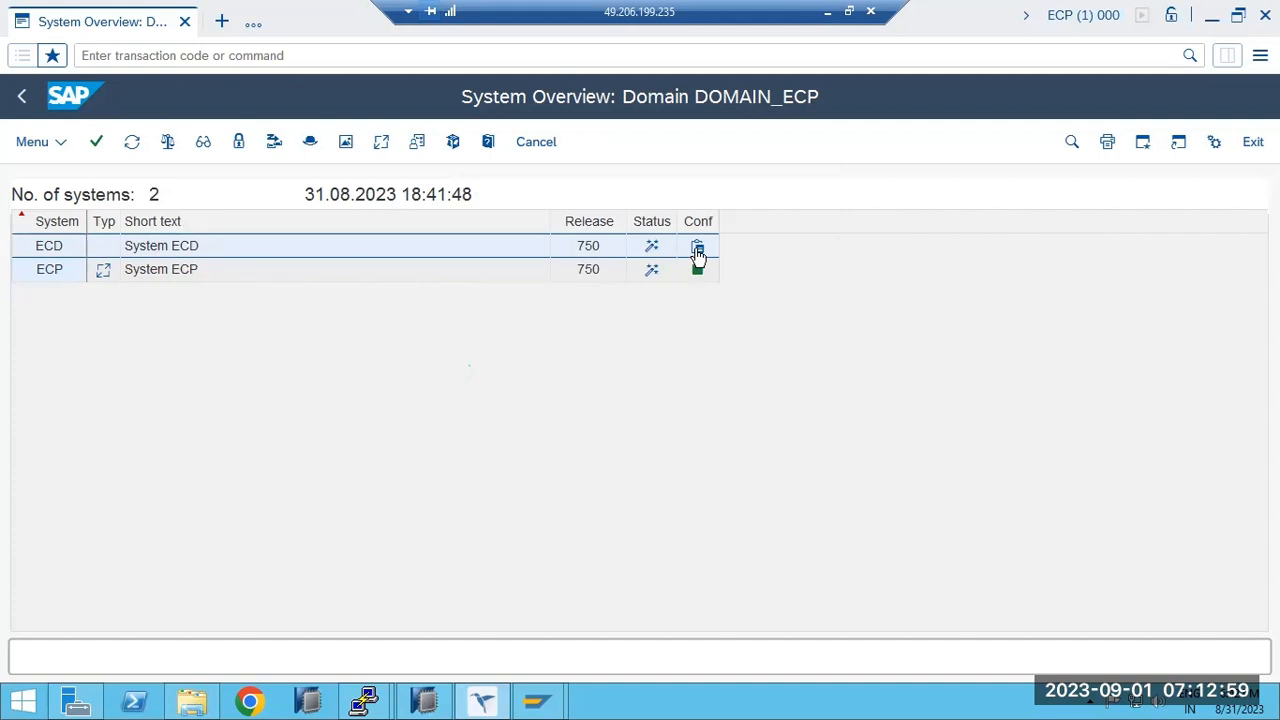
# Open the domain's transport routes in change mode.
pyautogui.click(22, 96)
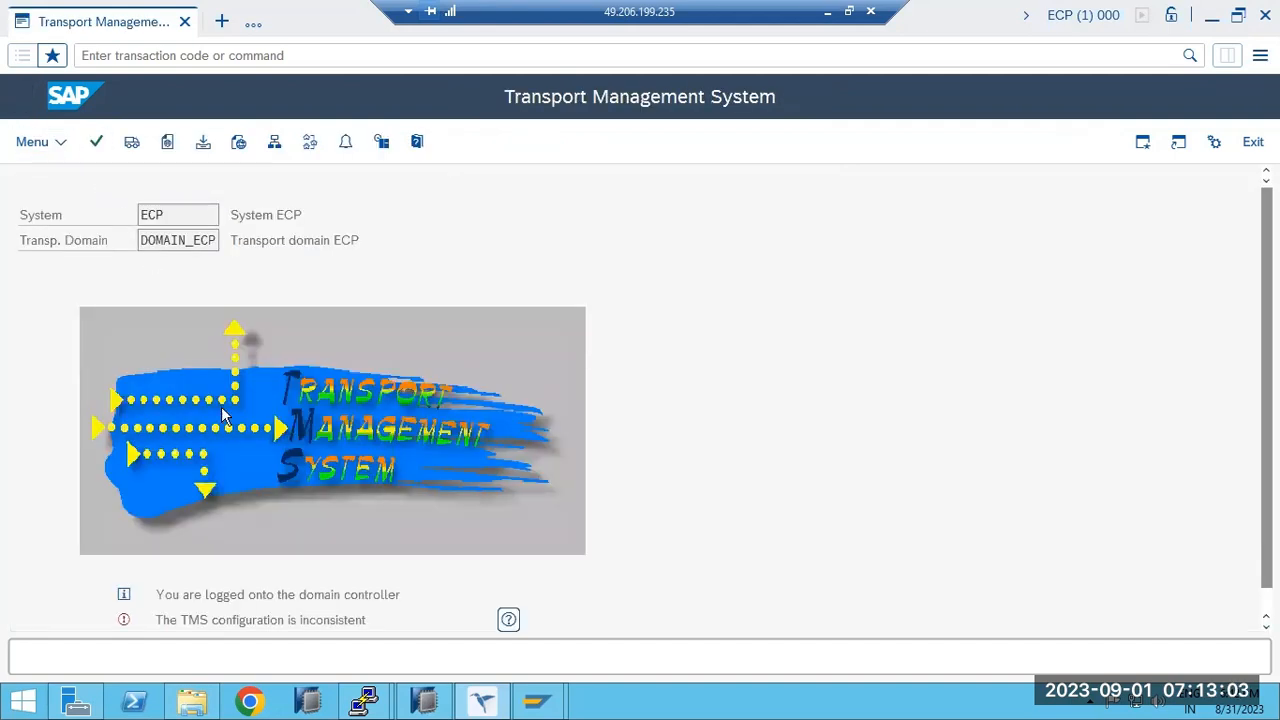
pyautogui.moveTo(250, 625); pyautogui.dragTo(302, 624)
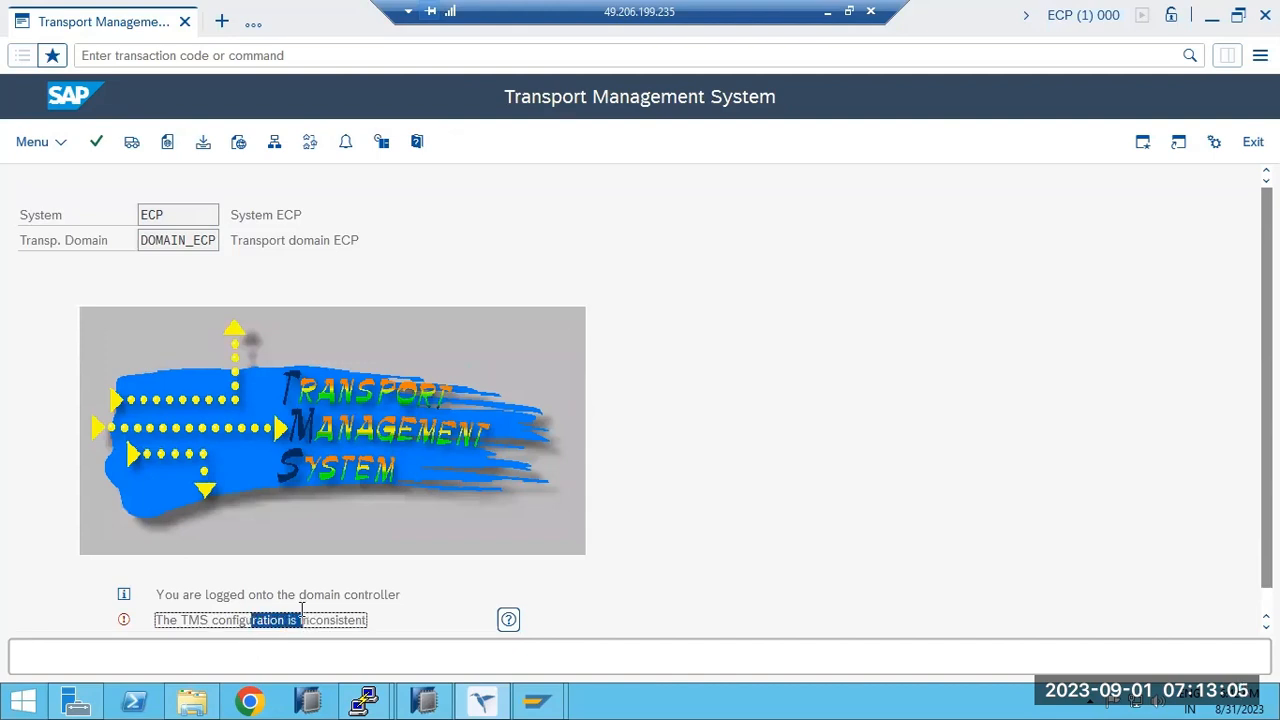
pyautogui.click(310, 145)
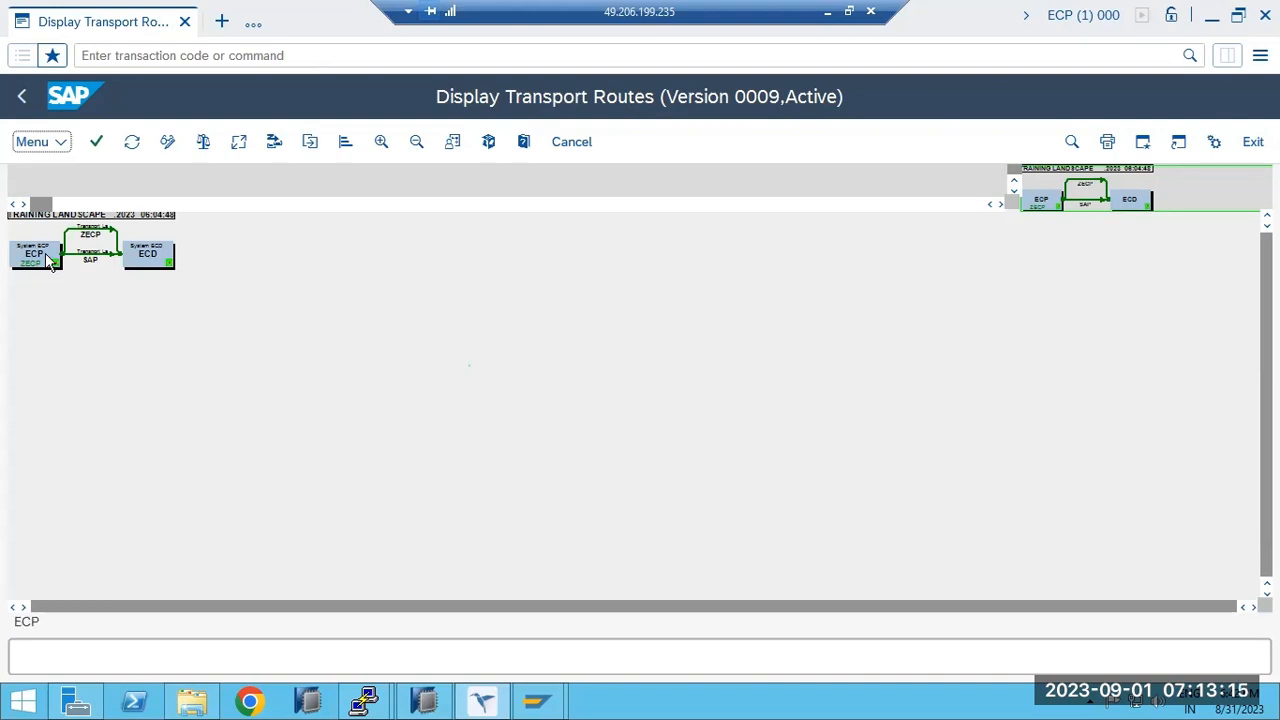
pyautogui.click(91, 263)
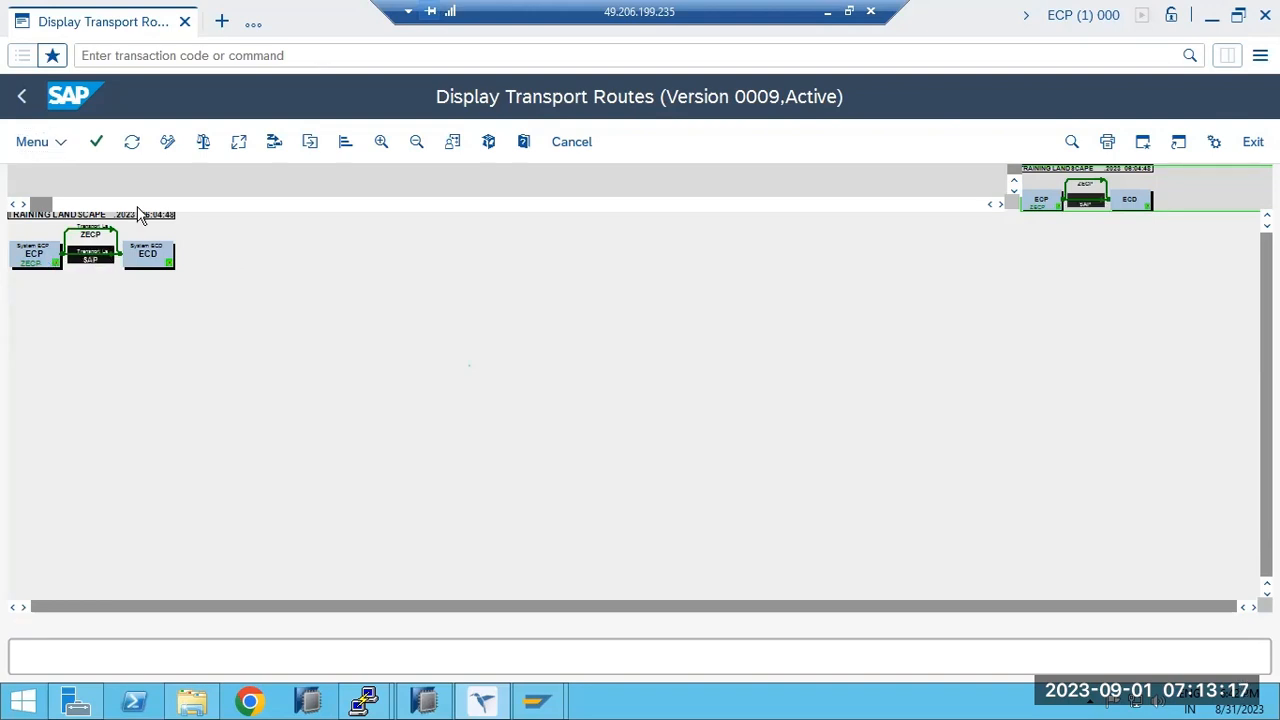
pyautogui.click(167, 141)
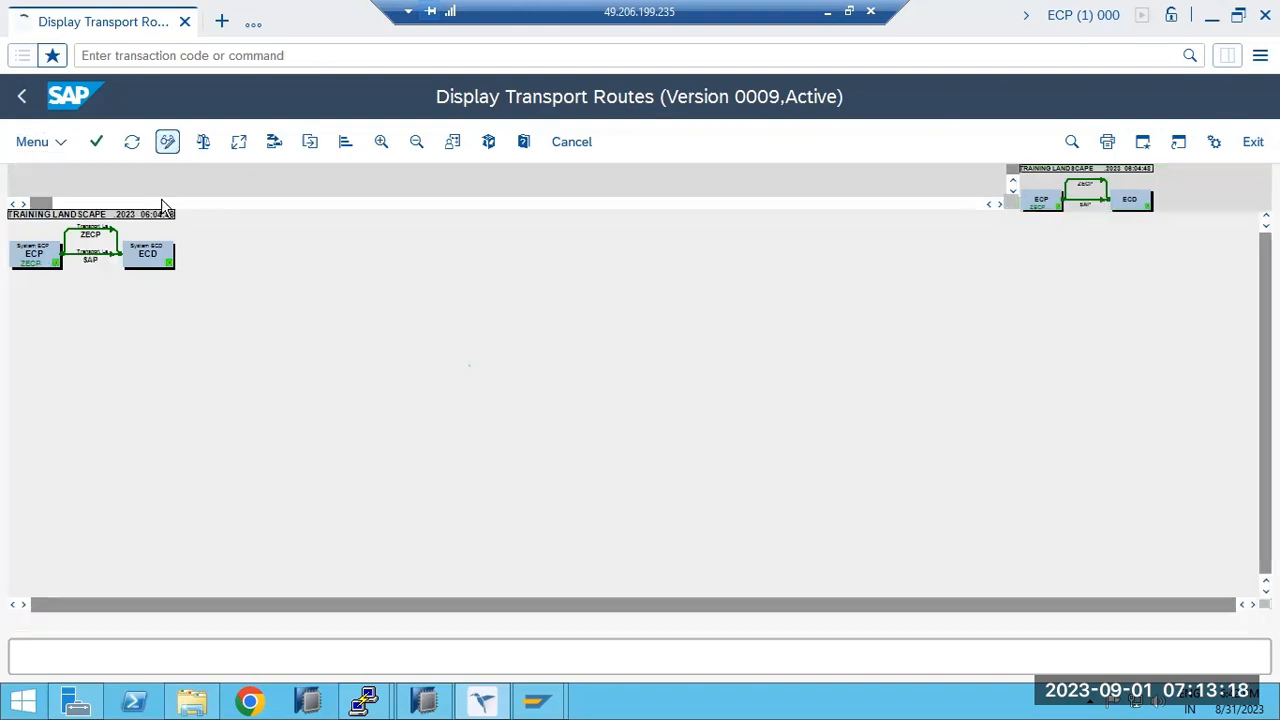
# Delete both ECP-to-ECD transport routes, the SAP layer and ZECP.
pyautogui.click(86, 252)
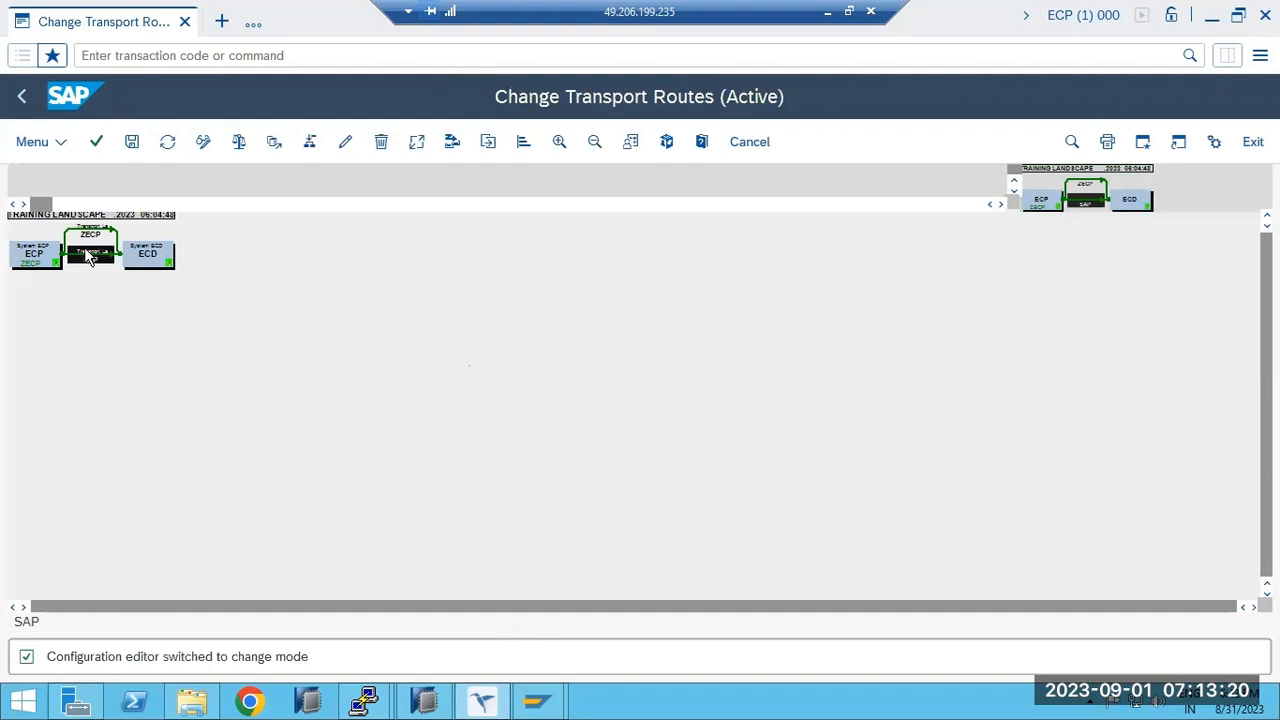
pyautogui.click(381, 141)
pyautogui.click(223, 222)
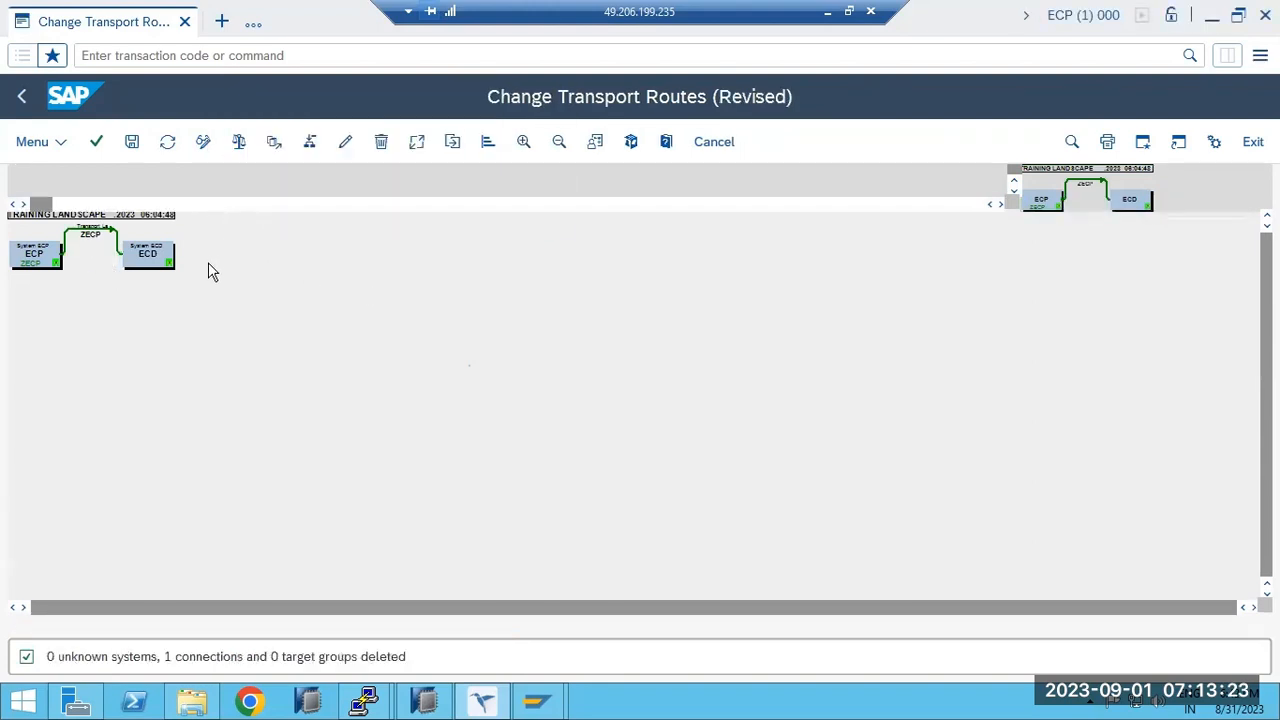
pyautogui.click(82, 236)
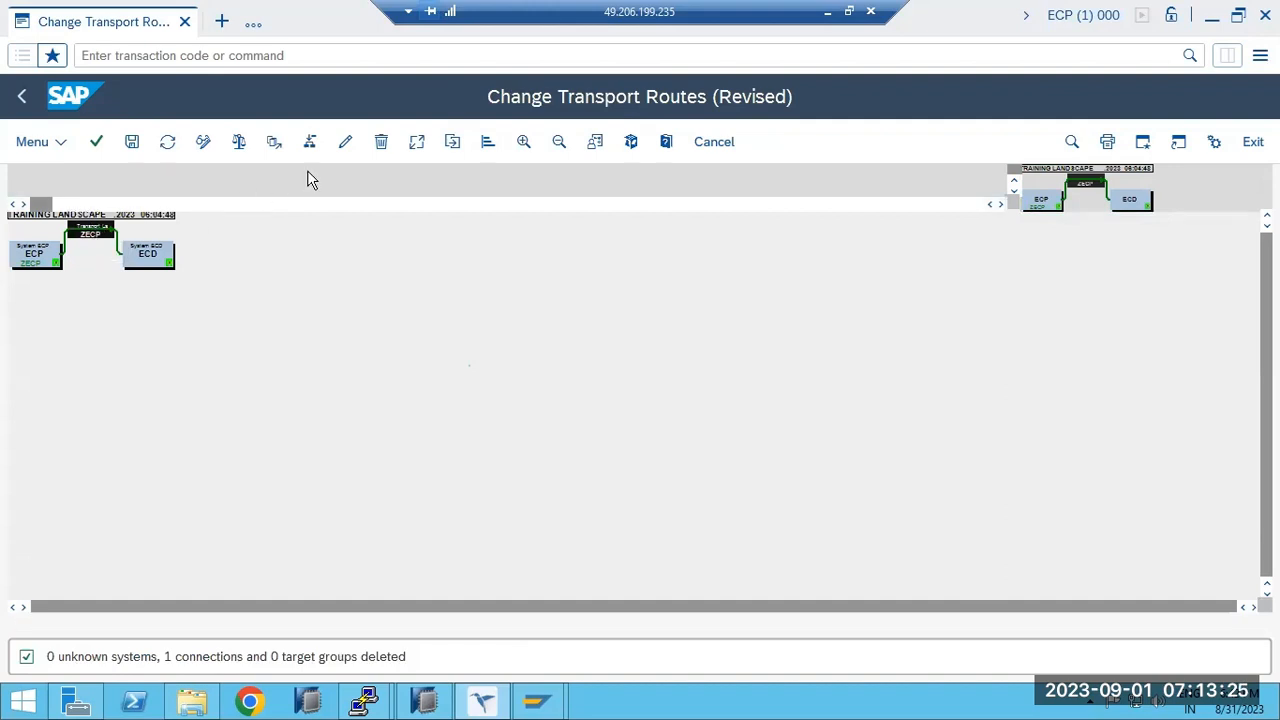
pyautogui.click(381, 145)
pyautogui.click(222, 227)
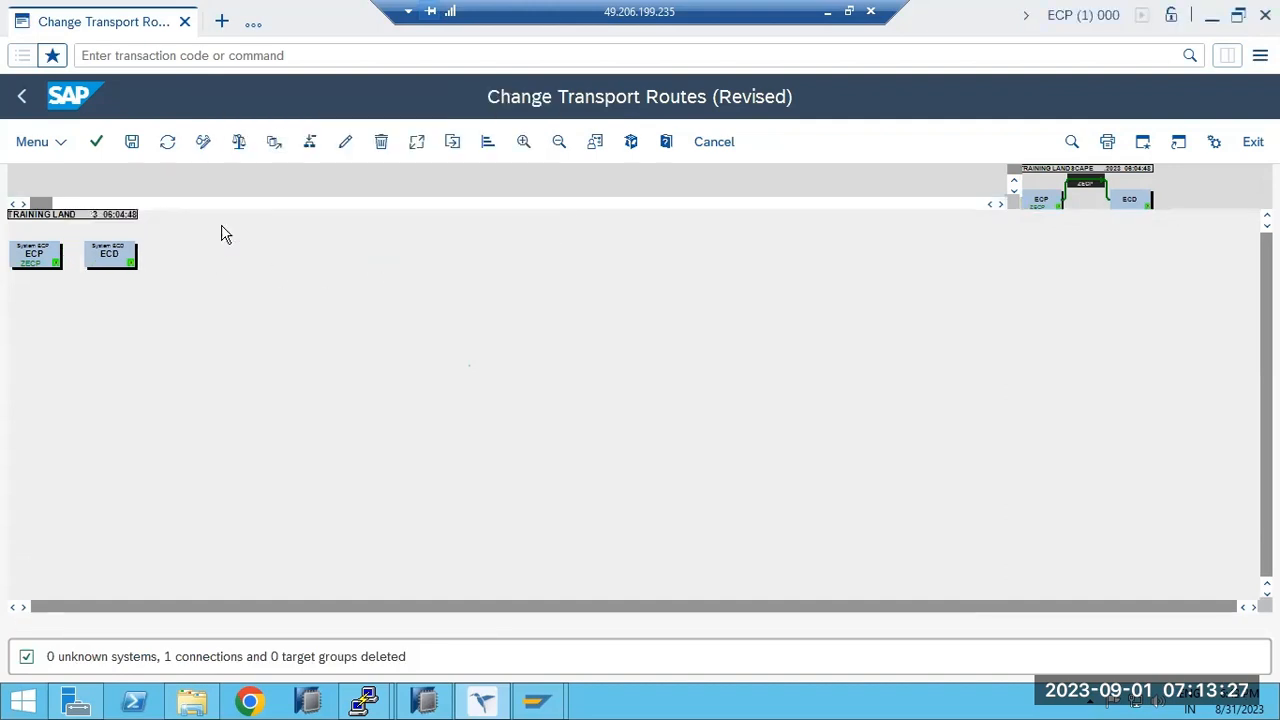
# Save the revised routes as TRAINING LANDSCAPE and distribute them.
pyautogui.click(131, 143)
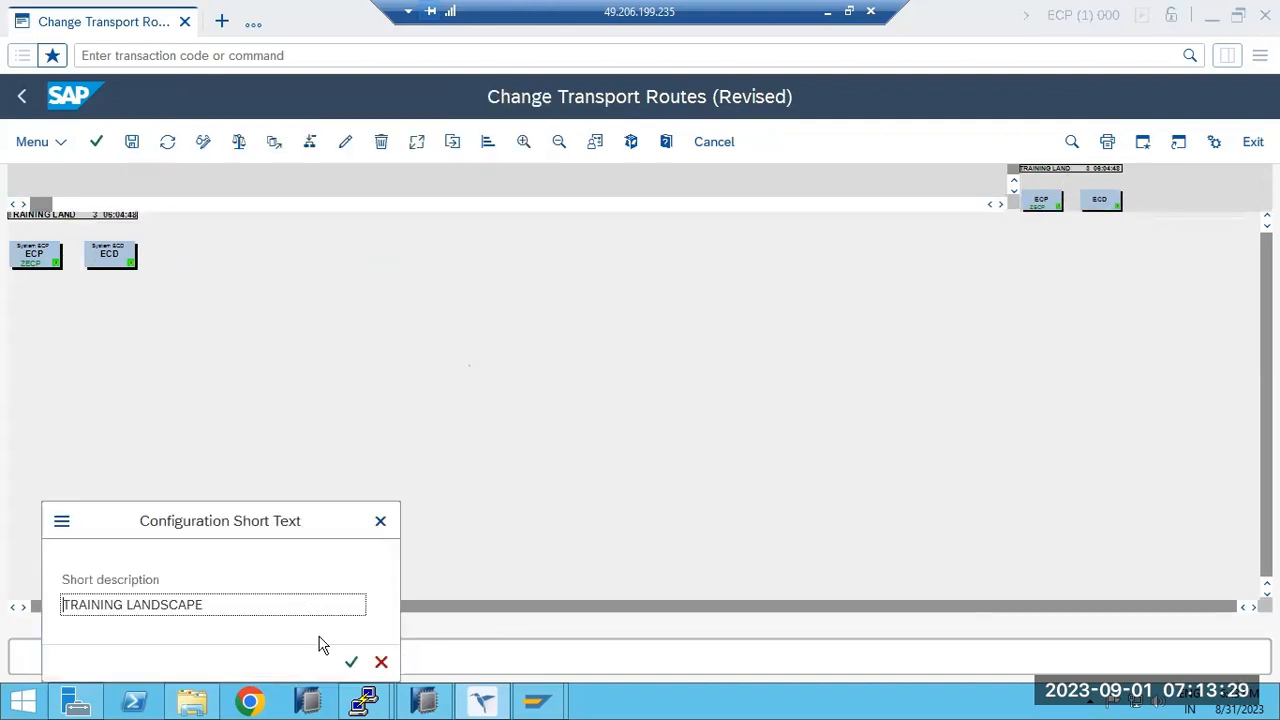
pyautogui.click(349, 664)
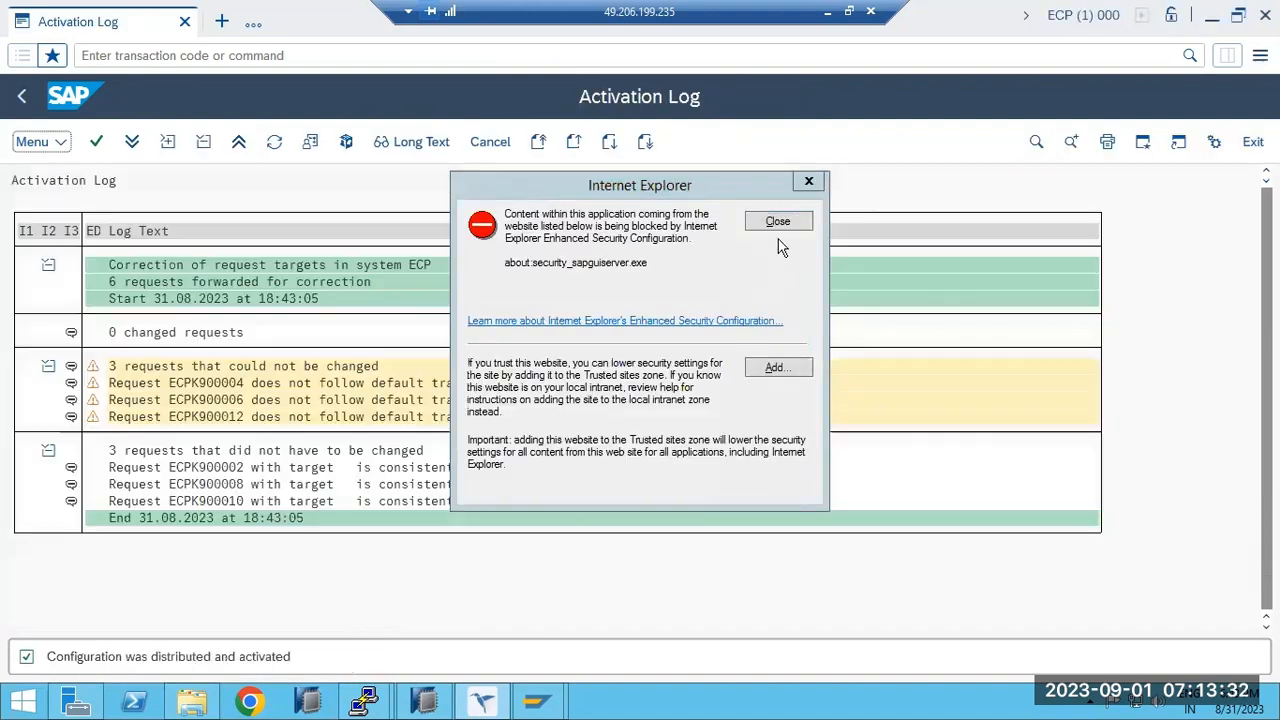
pyautogui.click(778, 221)
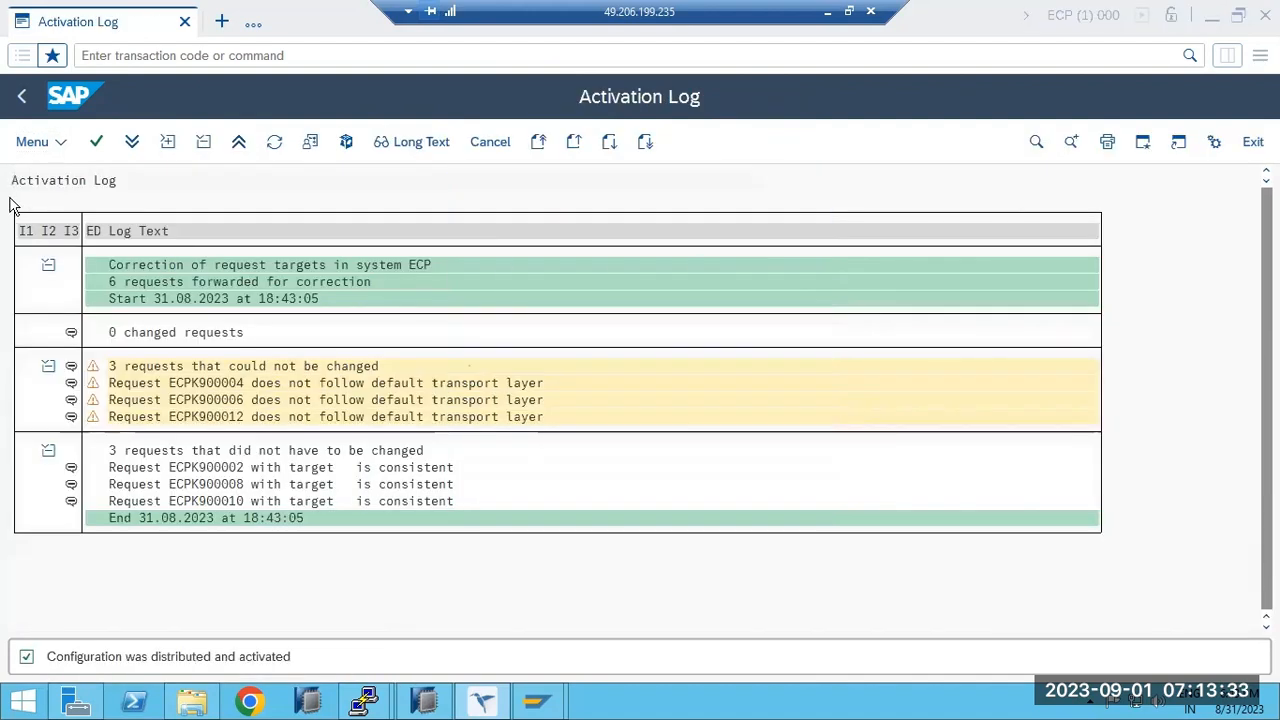
pyautogui.click(19, 98)
# Reopen the transport routes in change mode.
pyautogui.click(19, 98)
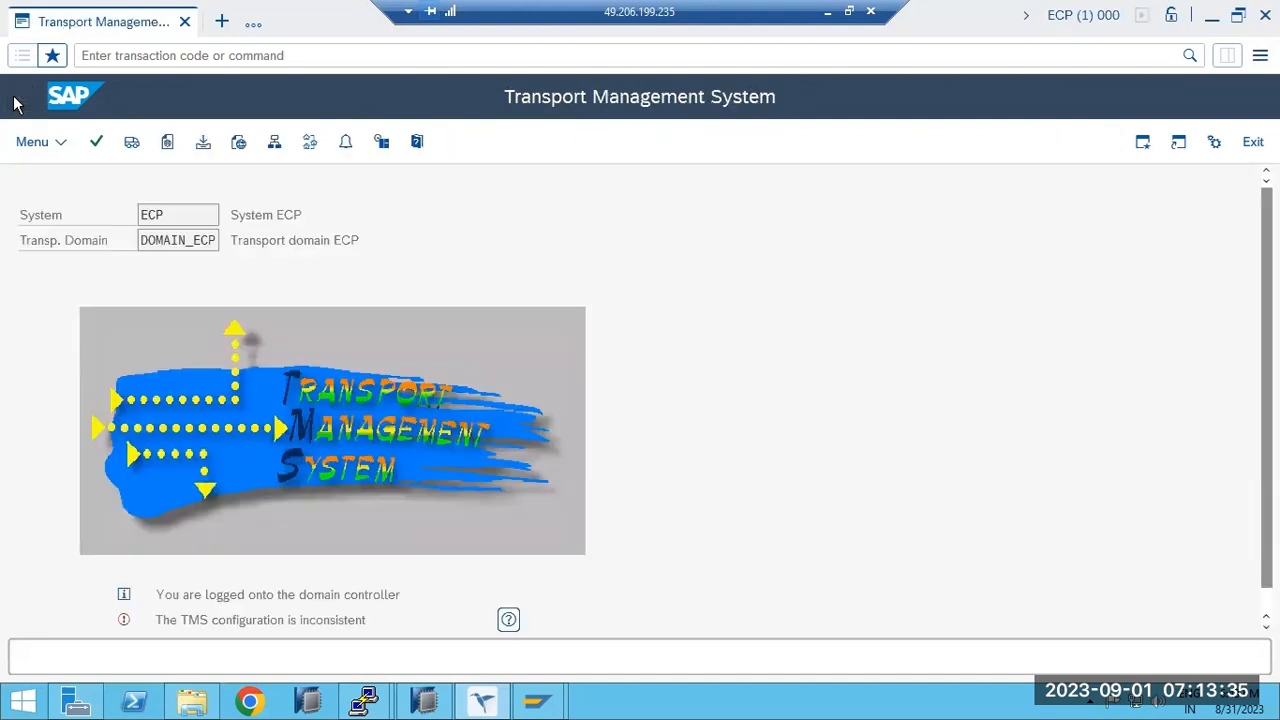
pyautogui.click(308, 143)
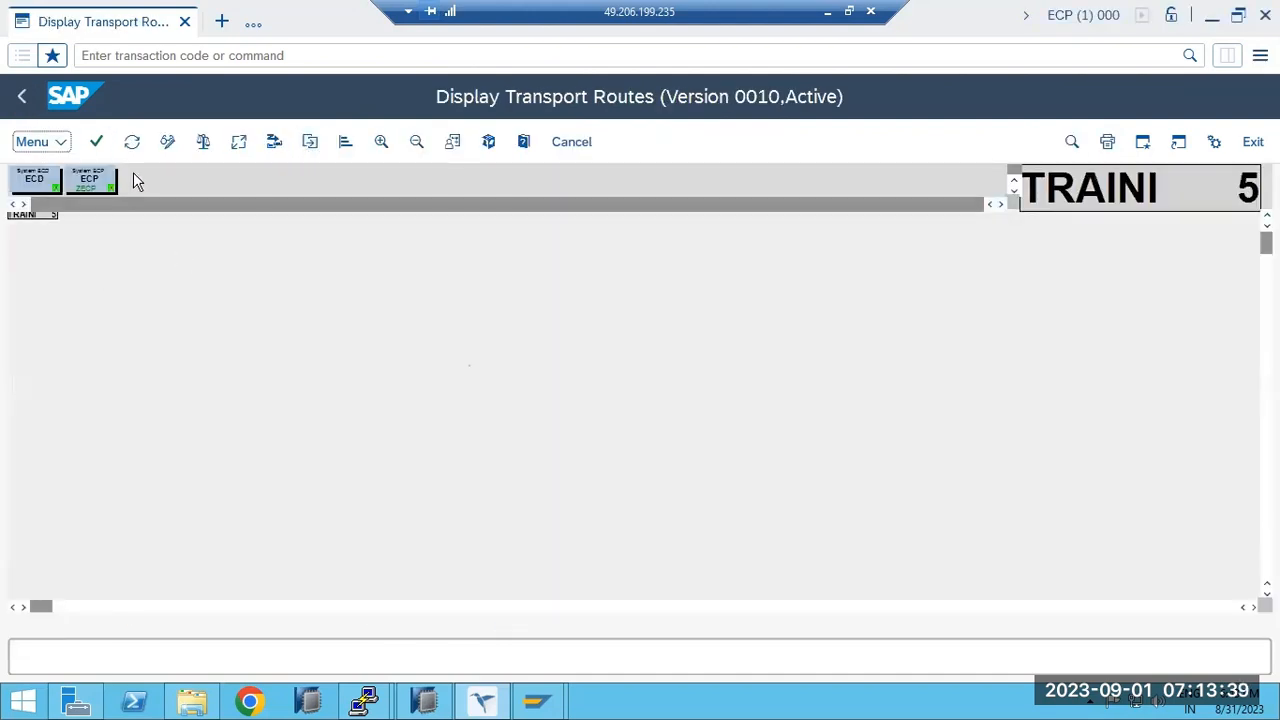
pyautogui.click(38, 142)
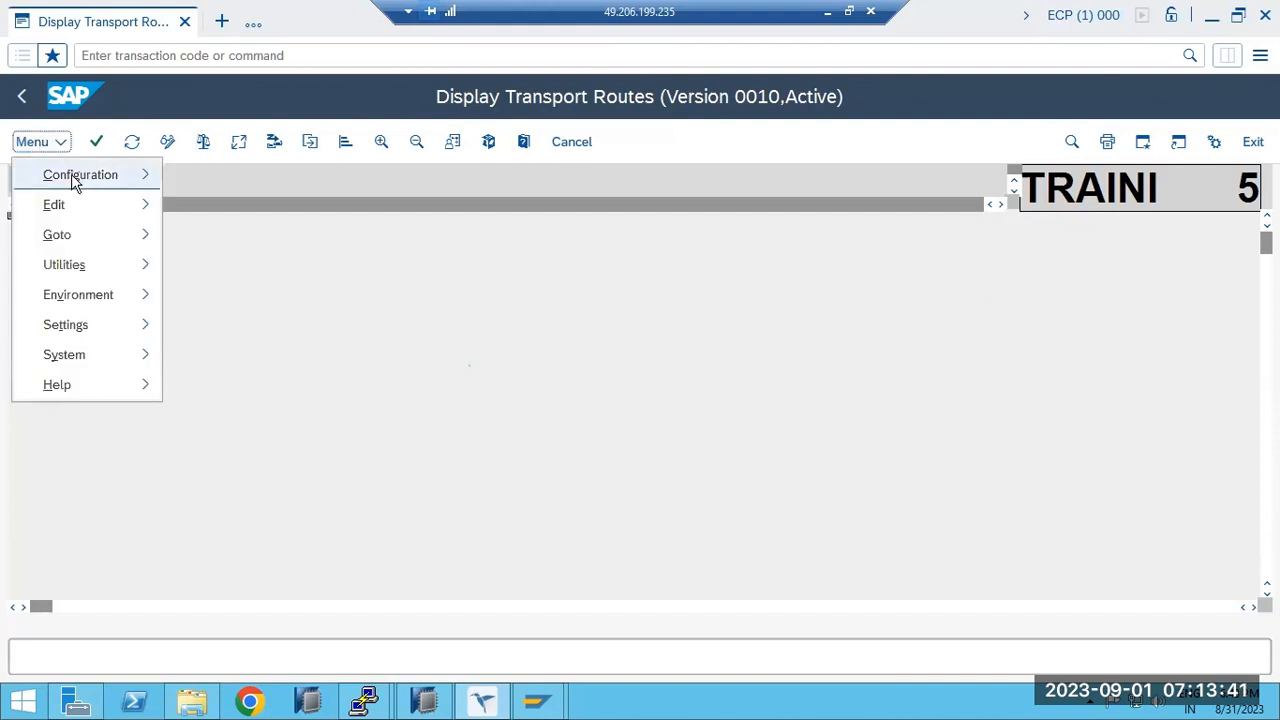
pyautogui.moveTo(330, 386)
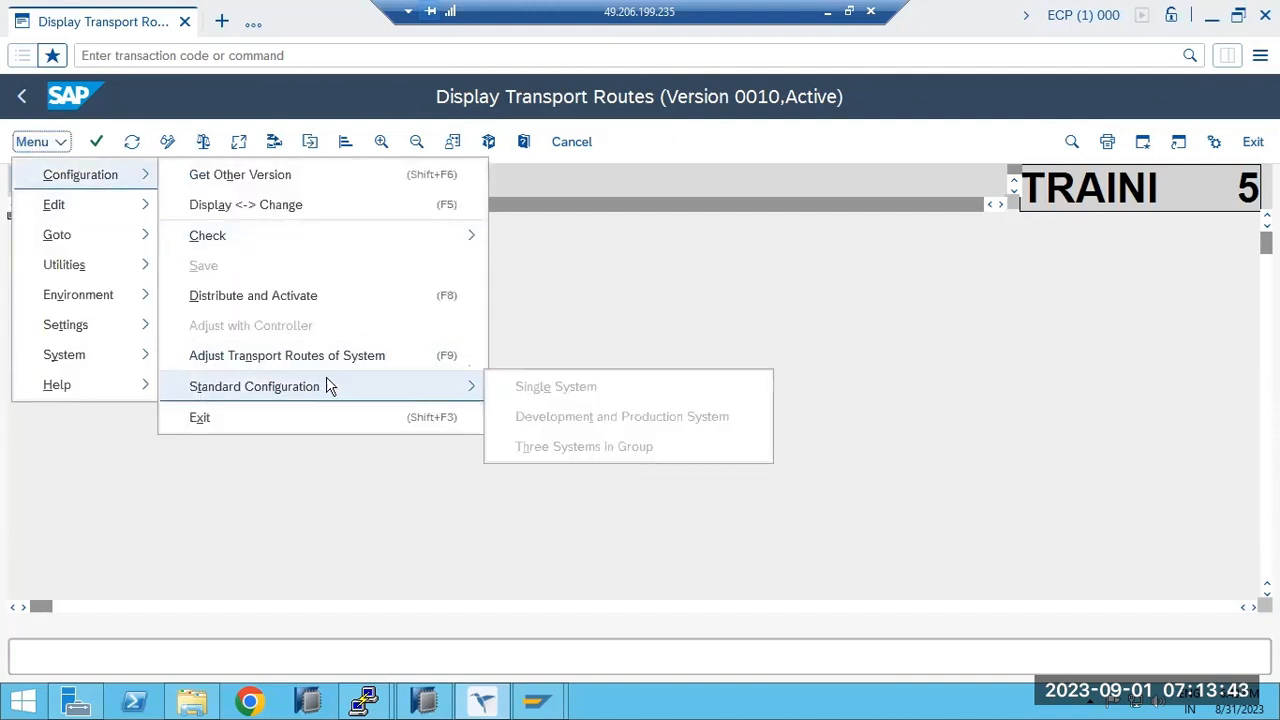
pyautogui.click(105, 482)
pyautogui.click(168, 144)
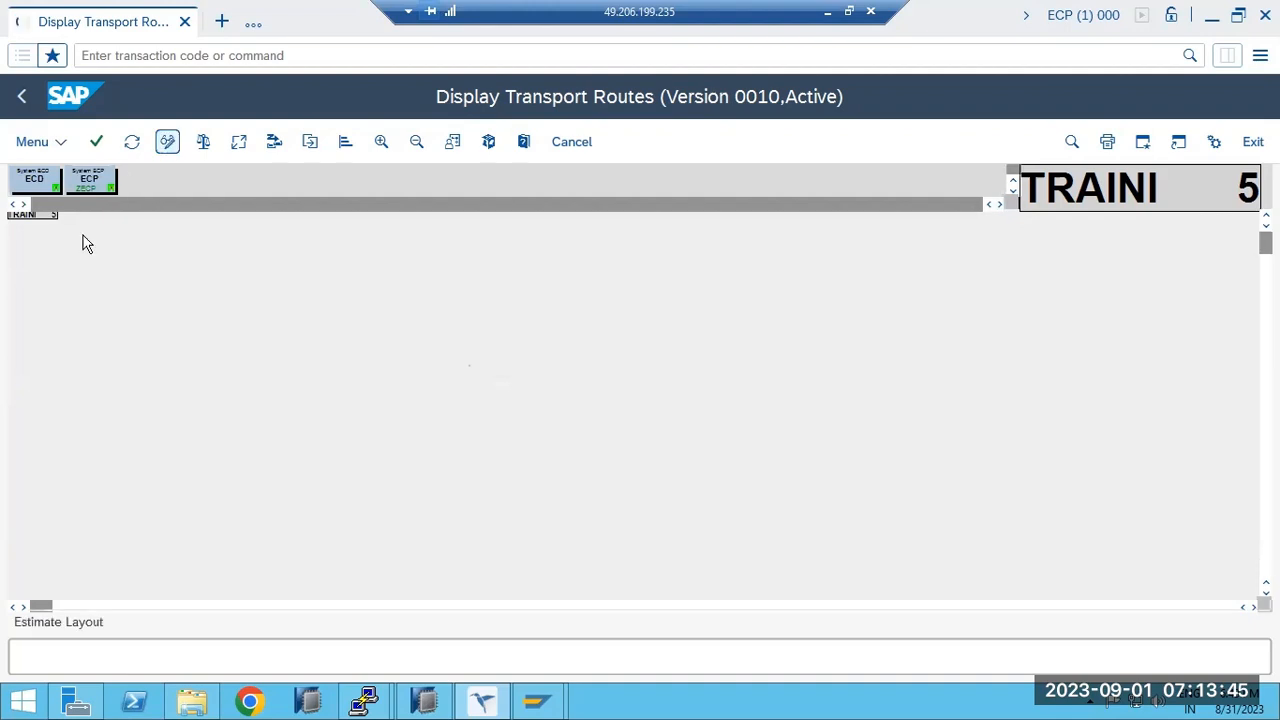
# Apply the Development and Production standard configuration with ECD as development and ECP as production.
pyautogui.click(40, 142)
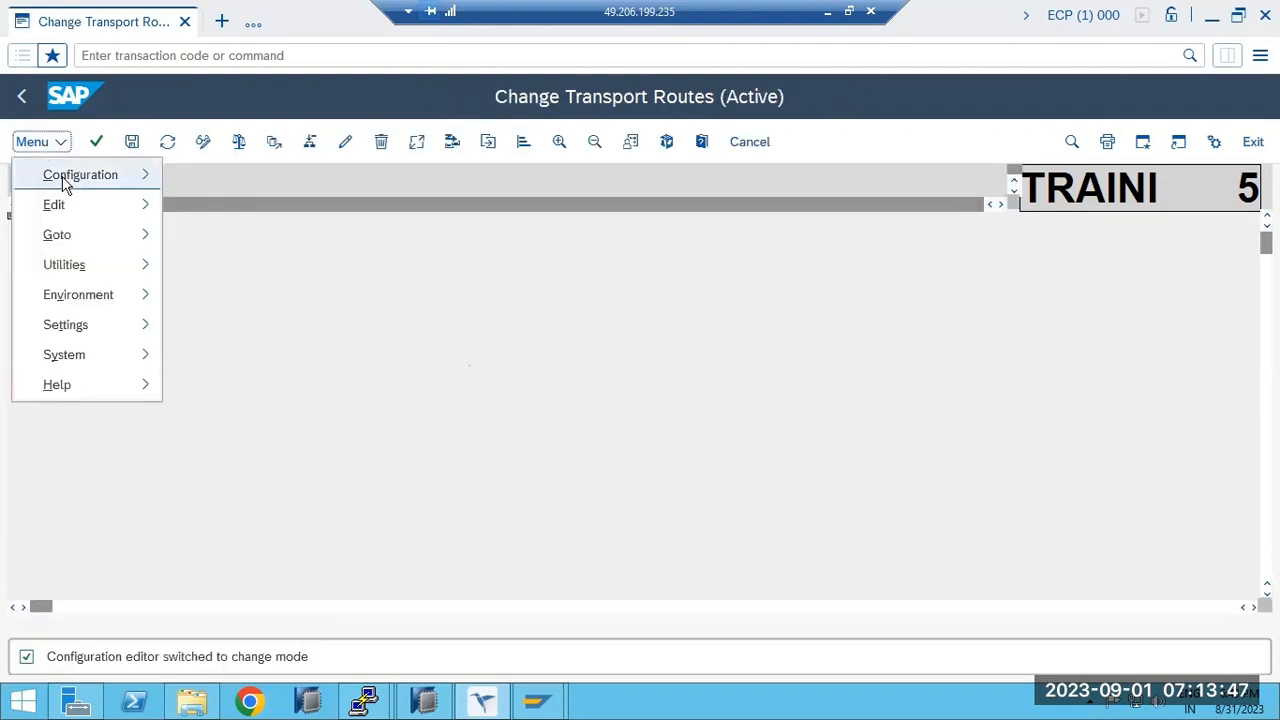
pyautogui.moveTo(63, 180)
pyautogui.moveTo(417, 394)
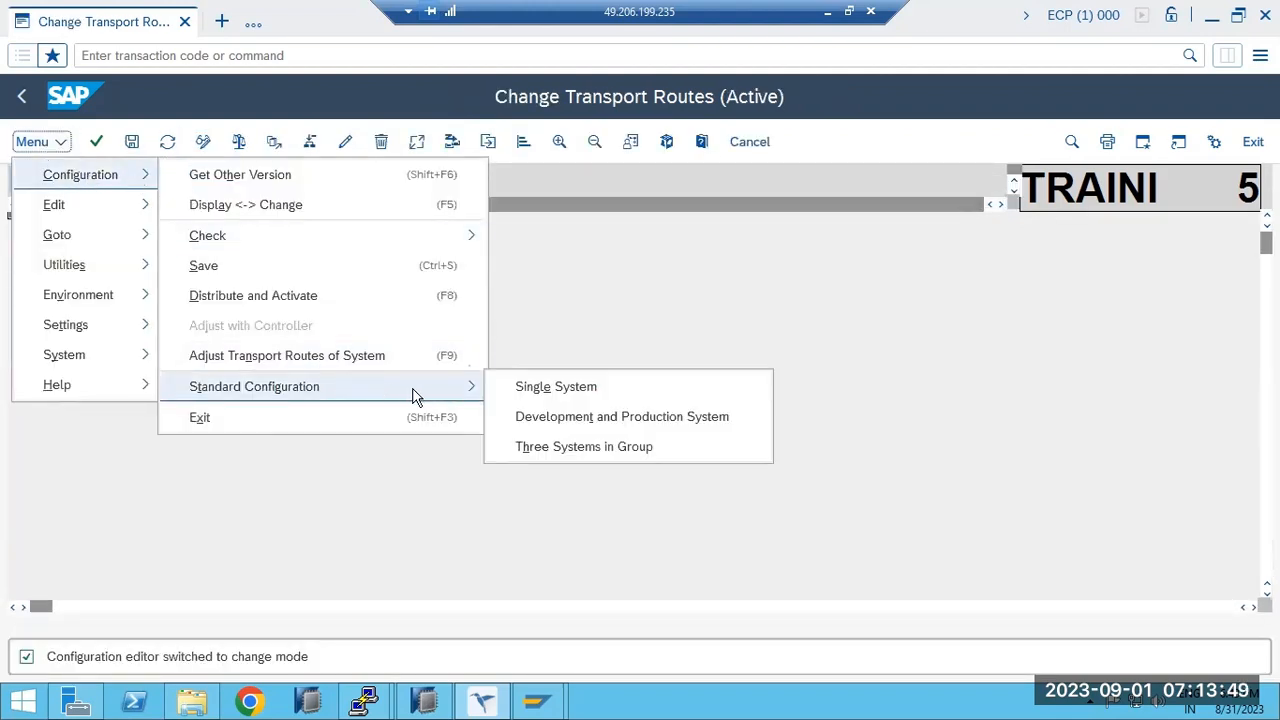
pyautogui.click(589, 418)
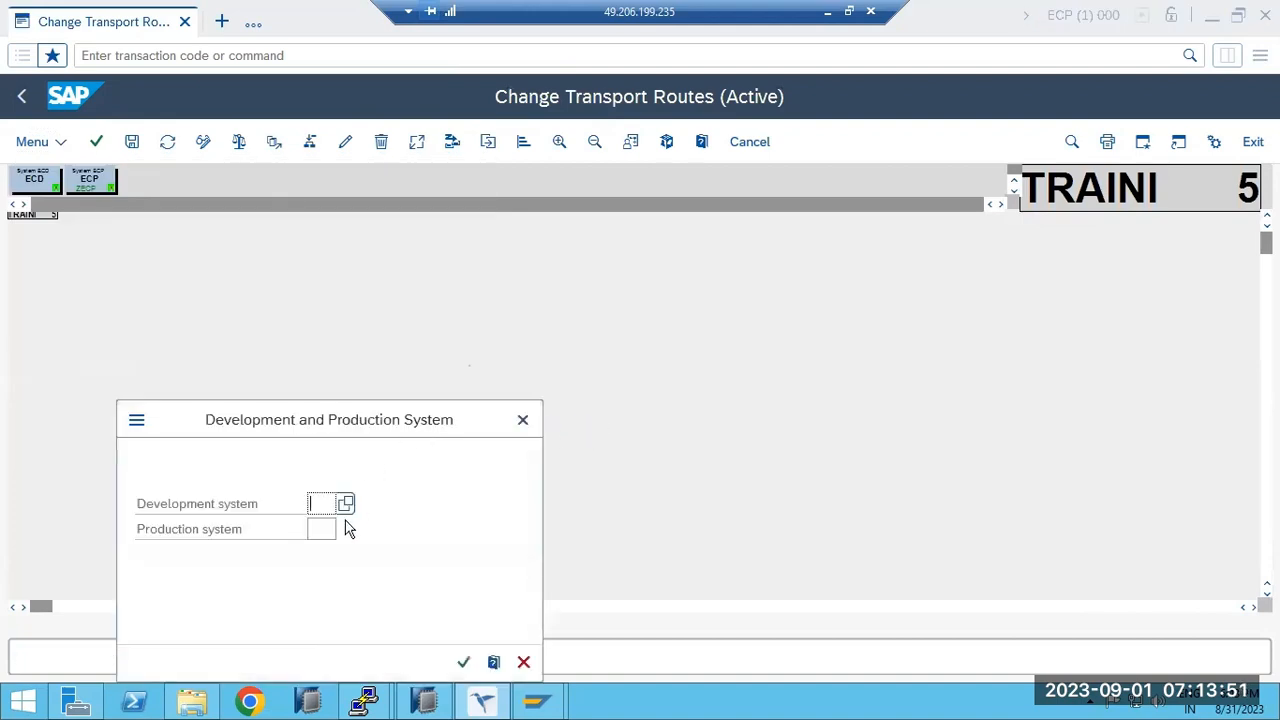
pyautogui.write('ECD')
pyautogui.click(322, 529)
pyautogui.write('ECP')
pyautogui.click(466, 664)
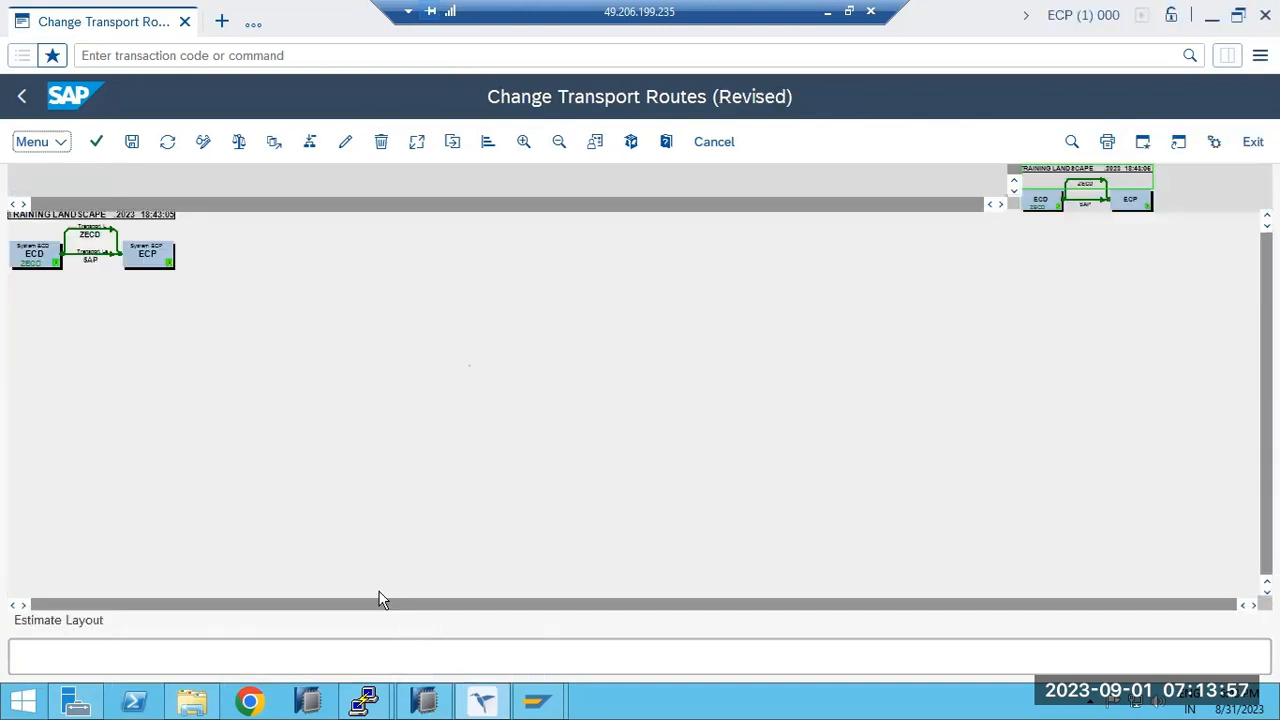
# Save the routes as TRAINING LANDSCAPE and distribute and activate the configuration.
pyautogui.click(131, 144)
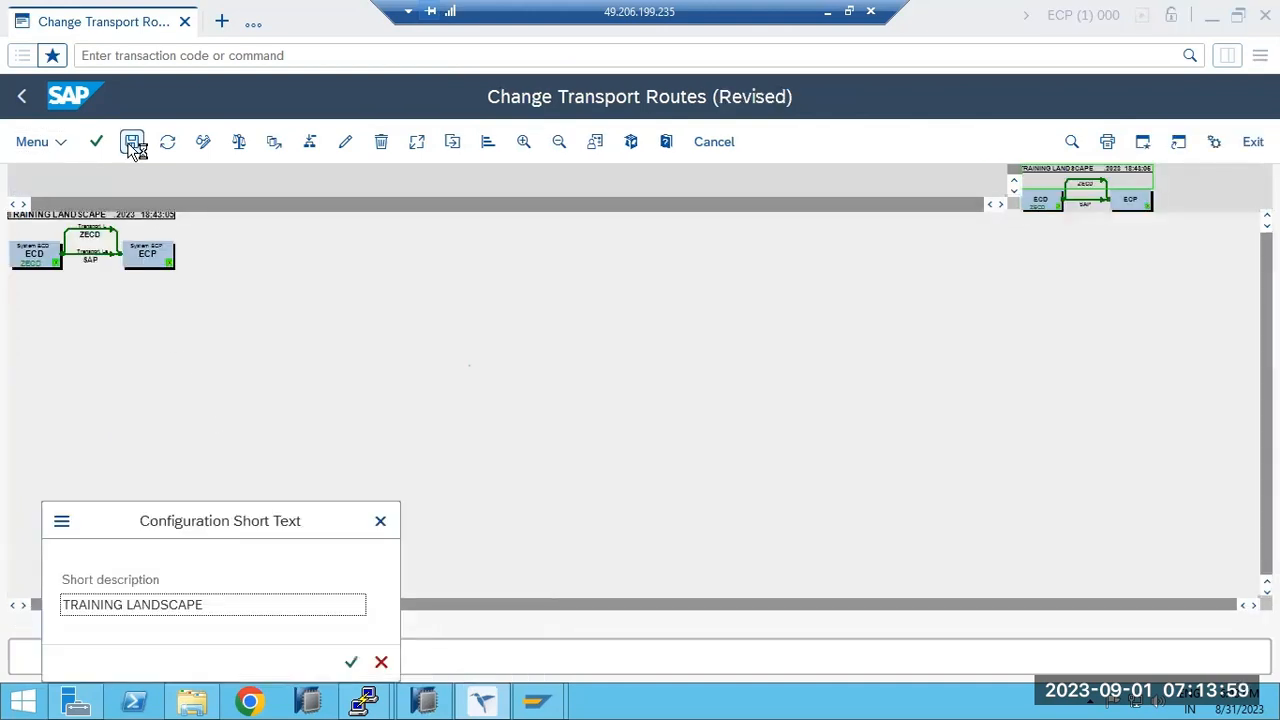
pyautogui.click(351, 662)
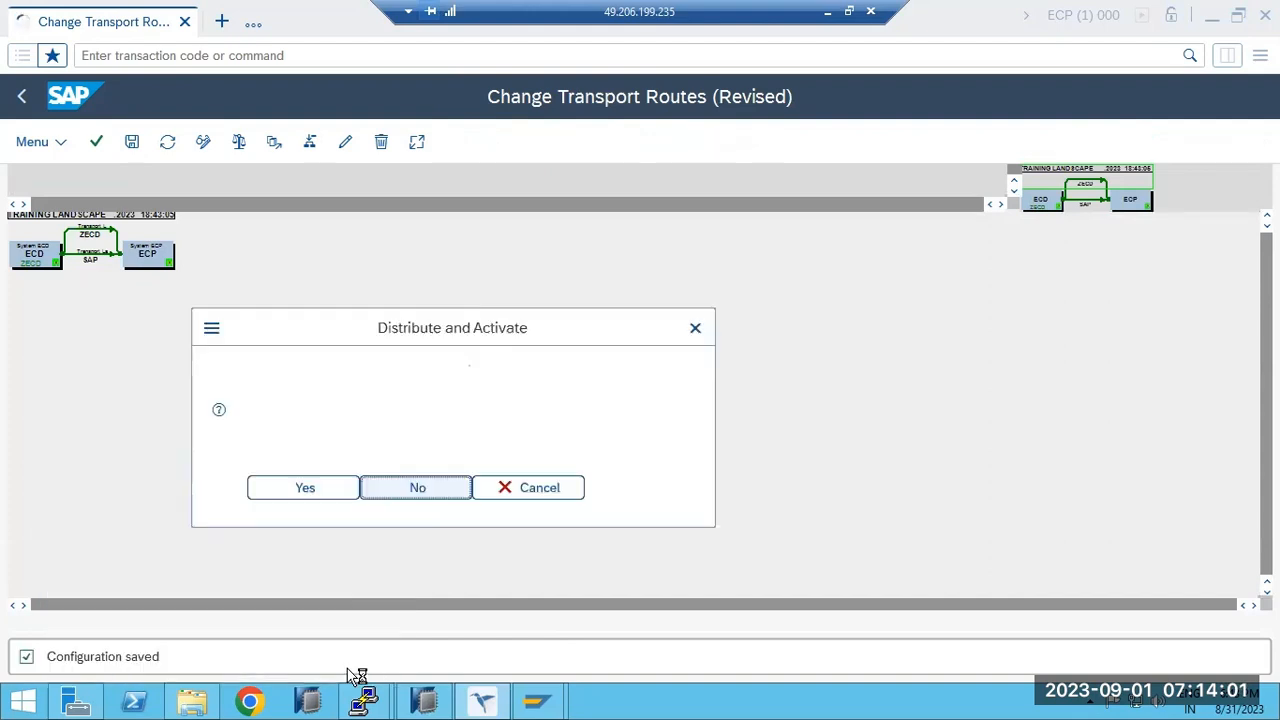
pyautogui.click(310, 487)
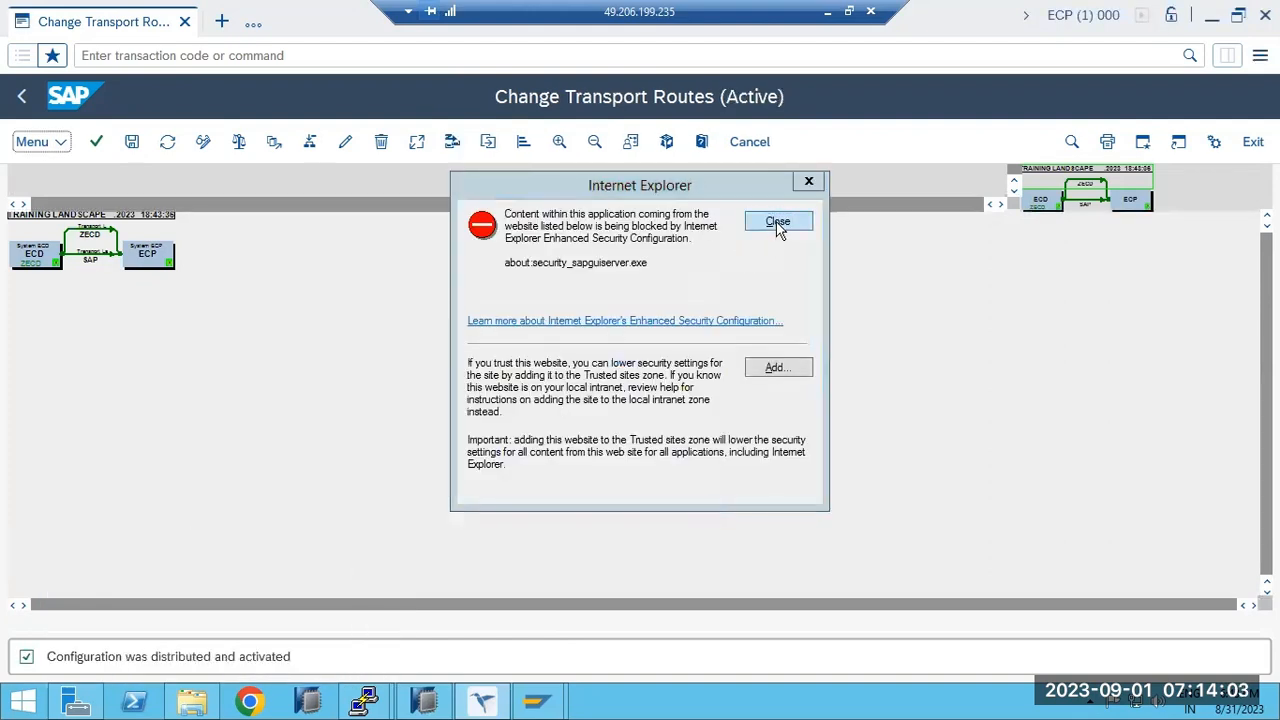
pyautogui.click(776, 221)
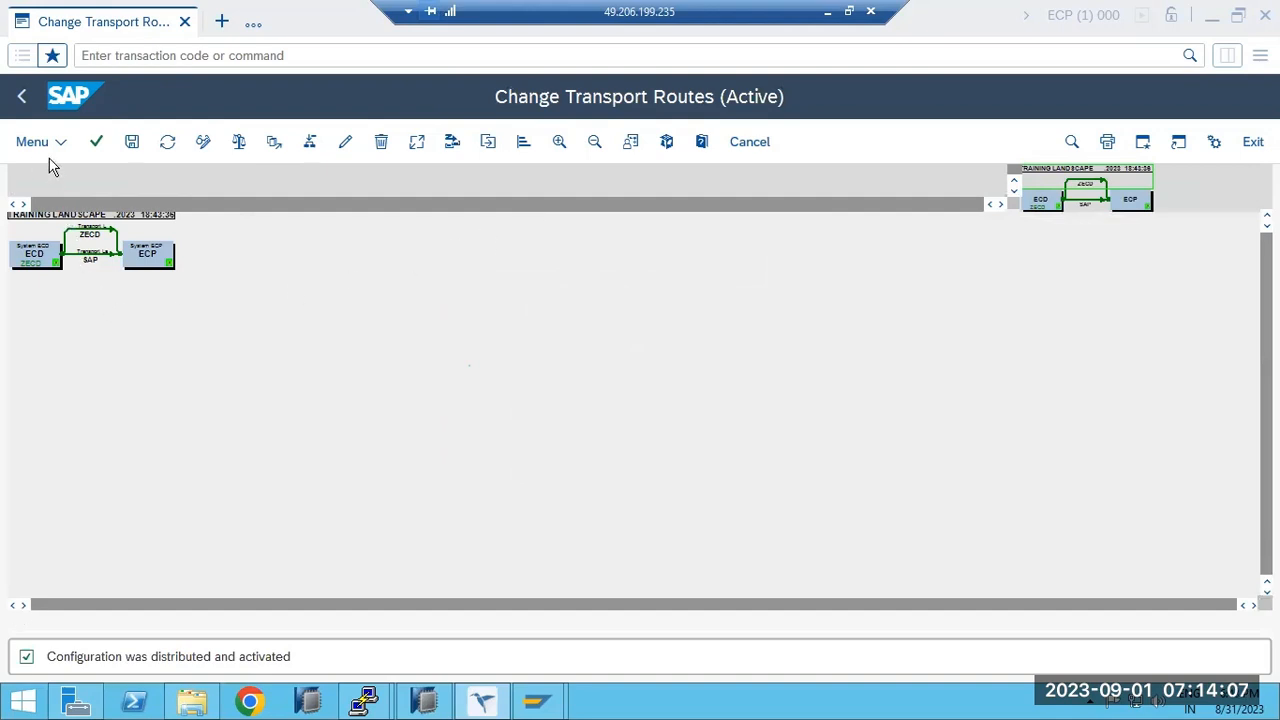
pyautogui.click(21, 96)
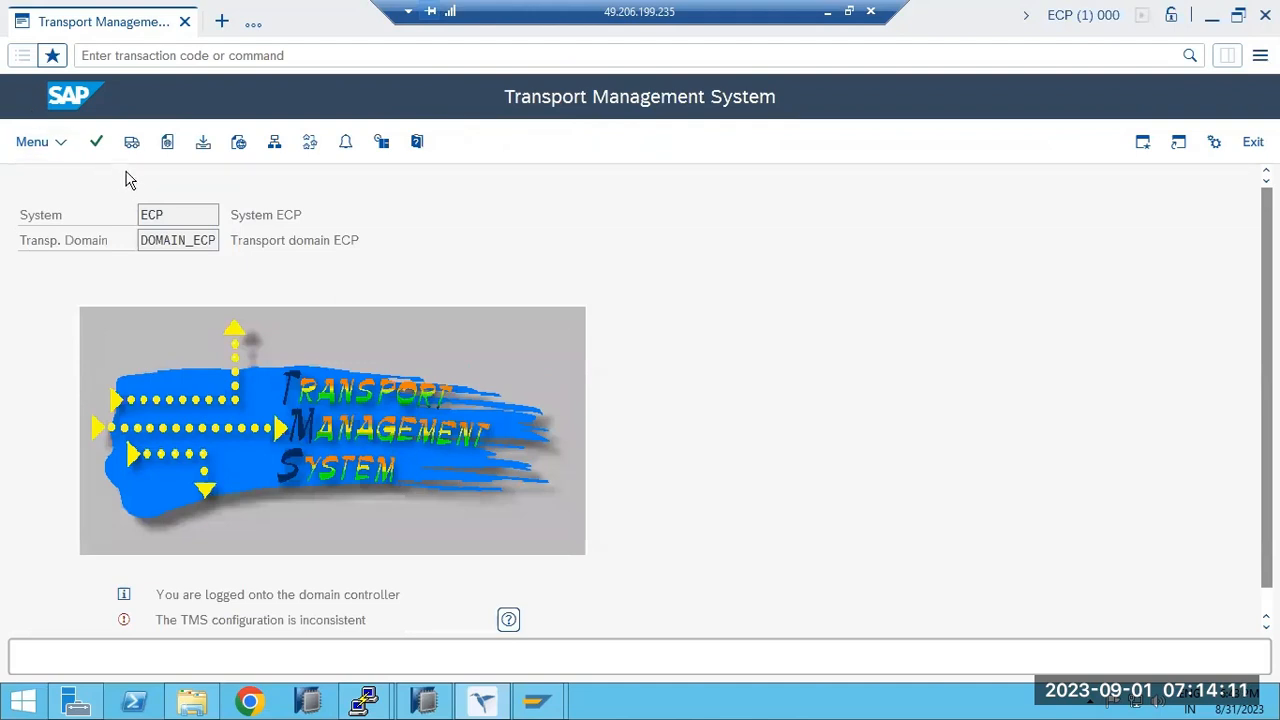
# Reload STMS and read the details of the inconsistent configuration message.
pyautogui.click(152, 58)
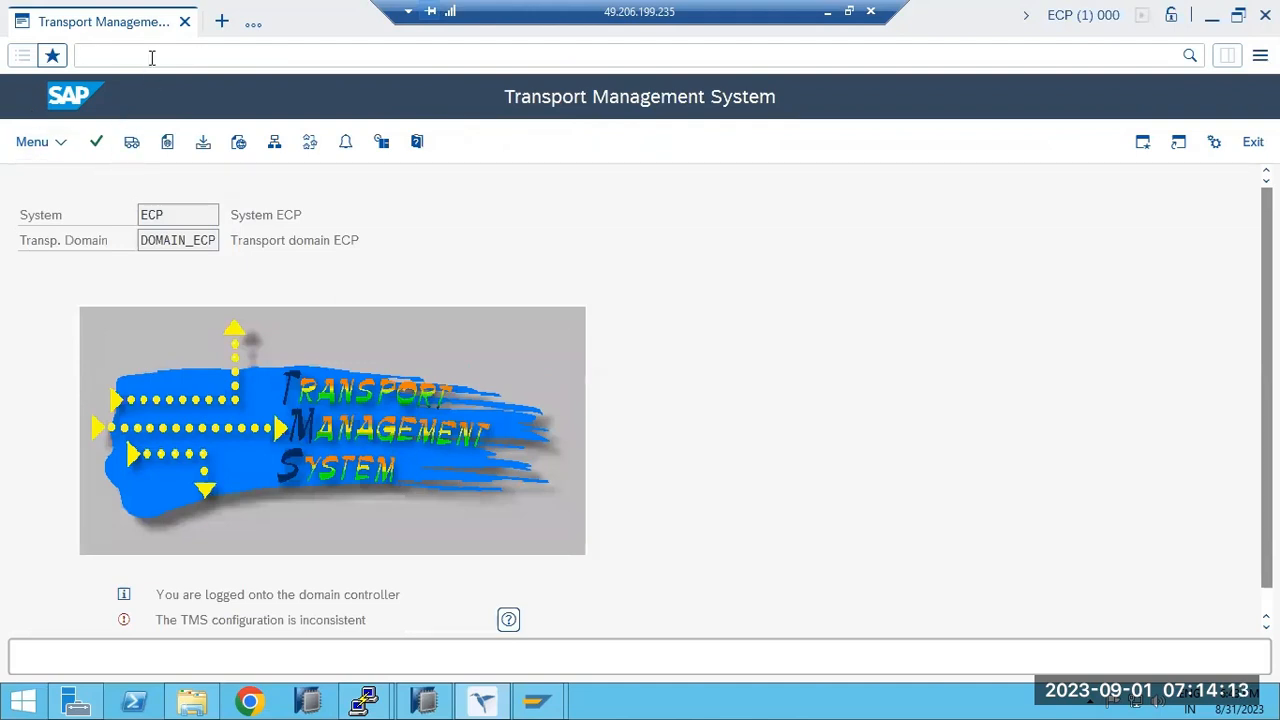
pyautogui.press('Return')
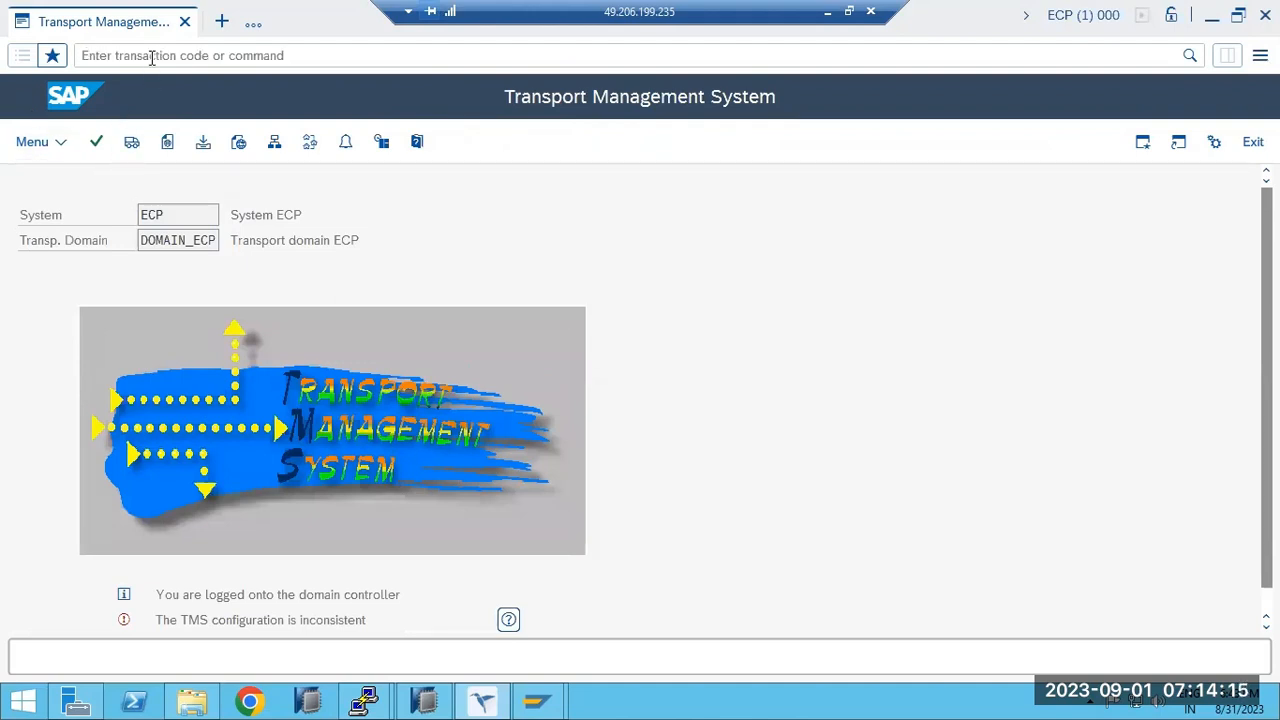
pyautogui.moveTo(227, 621); pyautogui.dragTo(380, 618)
pyautogui.scroll(-1, 442, 624)
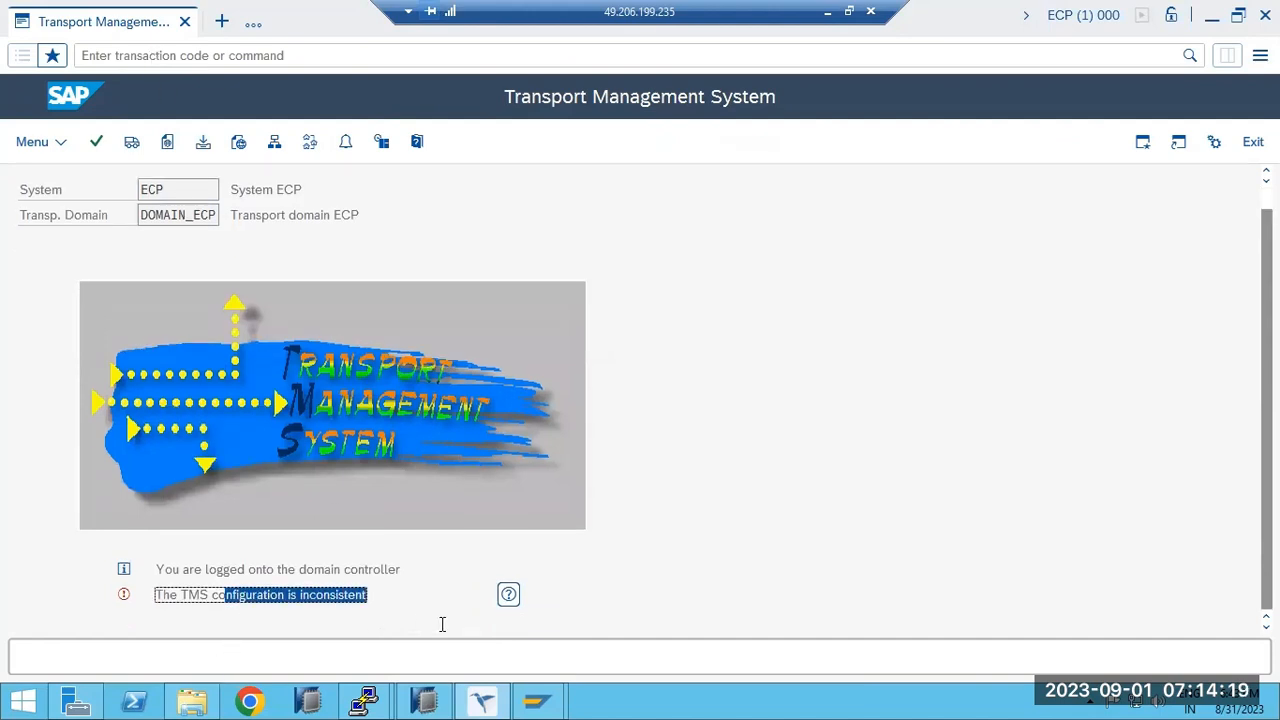
pyautogui.click(508, 594)
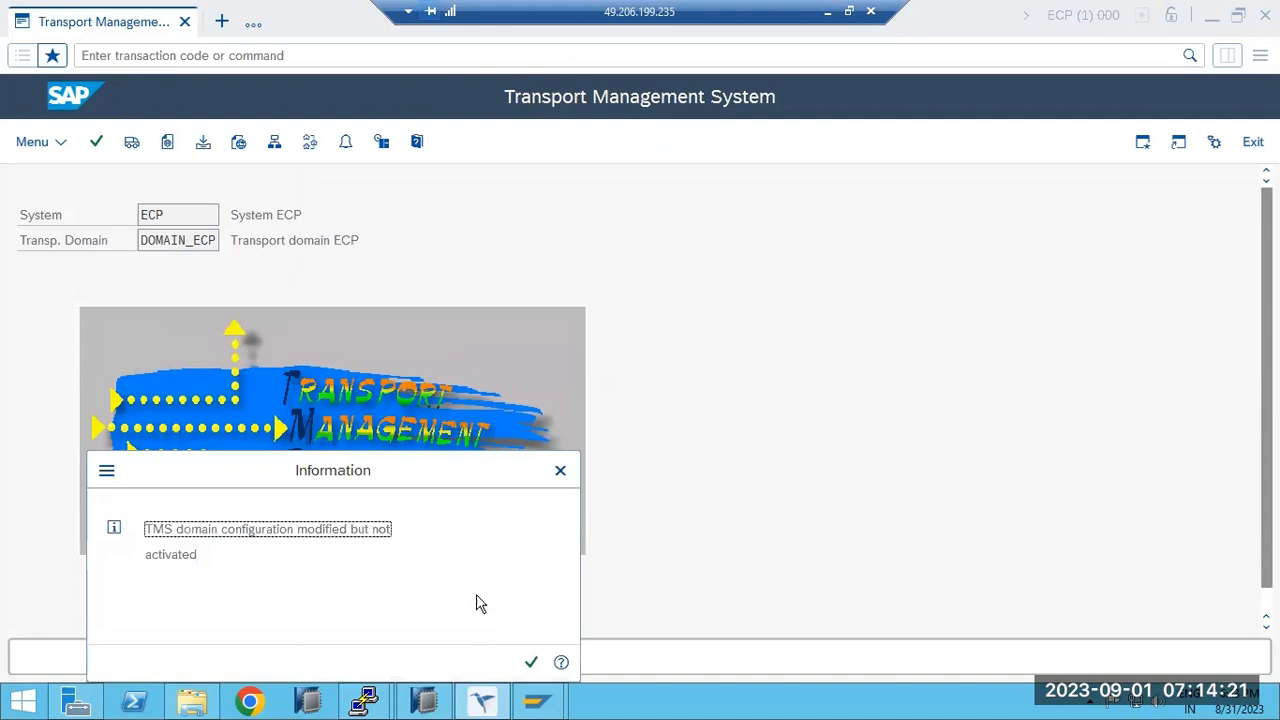
pyautogui.moveTo(240, 529); pyautogui.dragTo(344, 530)
pyautogui.click(531, 662)
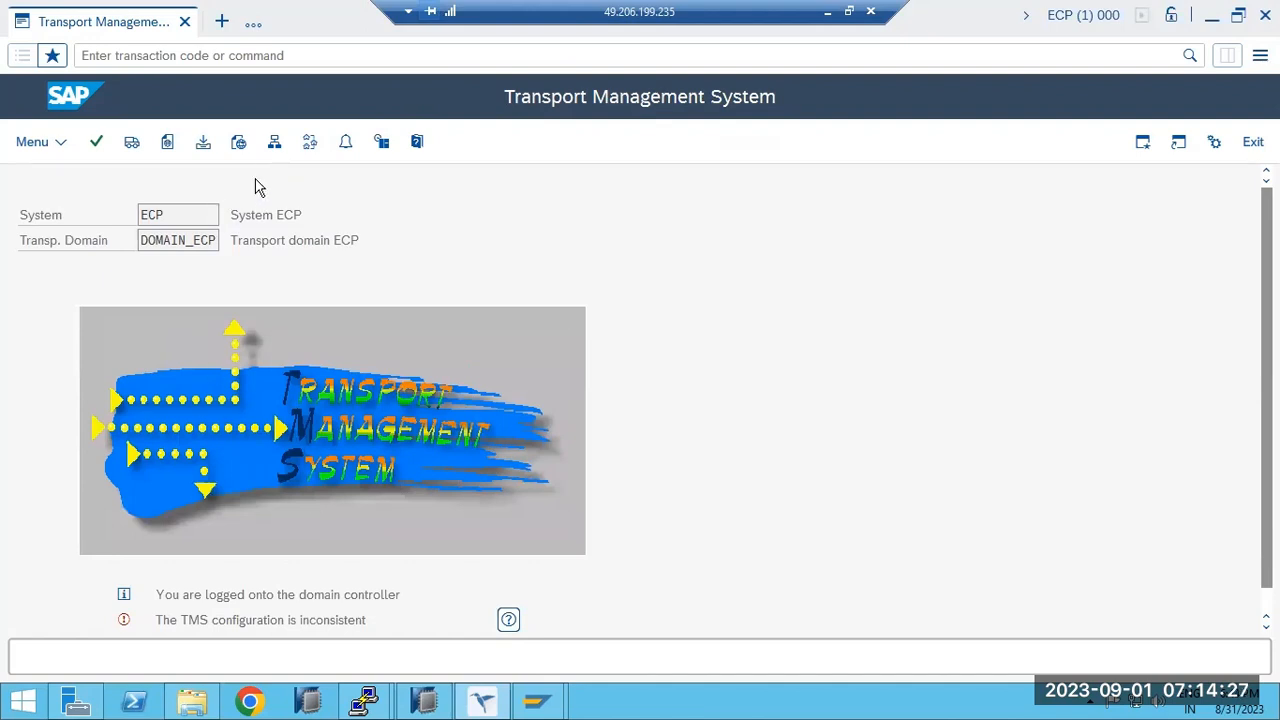
# In the system overview, select ECD and confirm updating its TMS configuration.
pyautogui.click(274, 142)
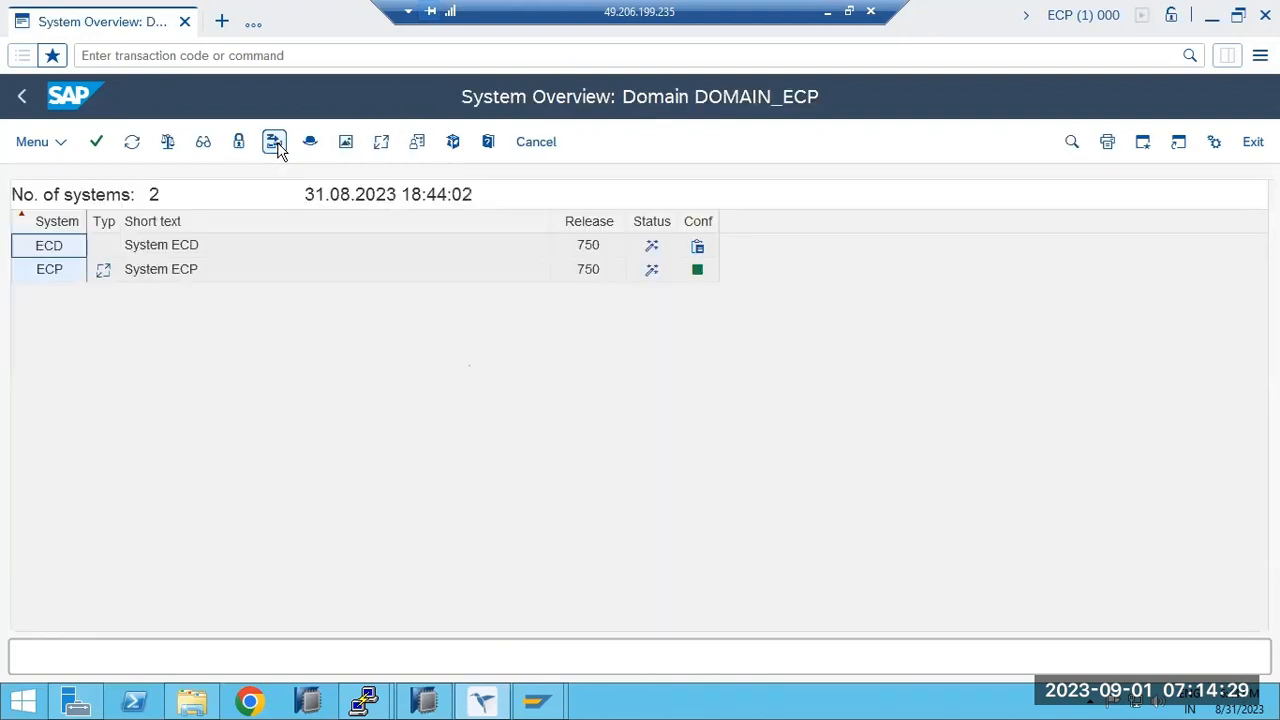
pyautogui.click(71, 246)
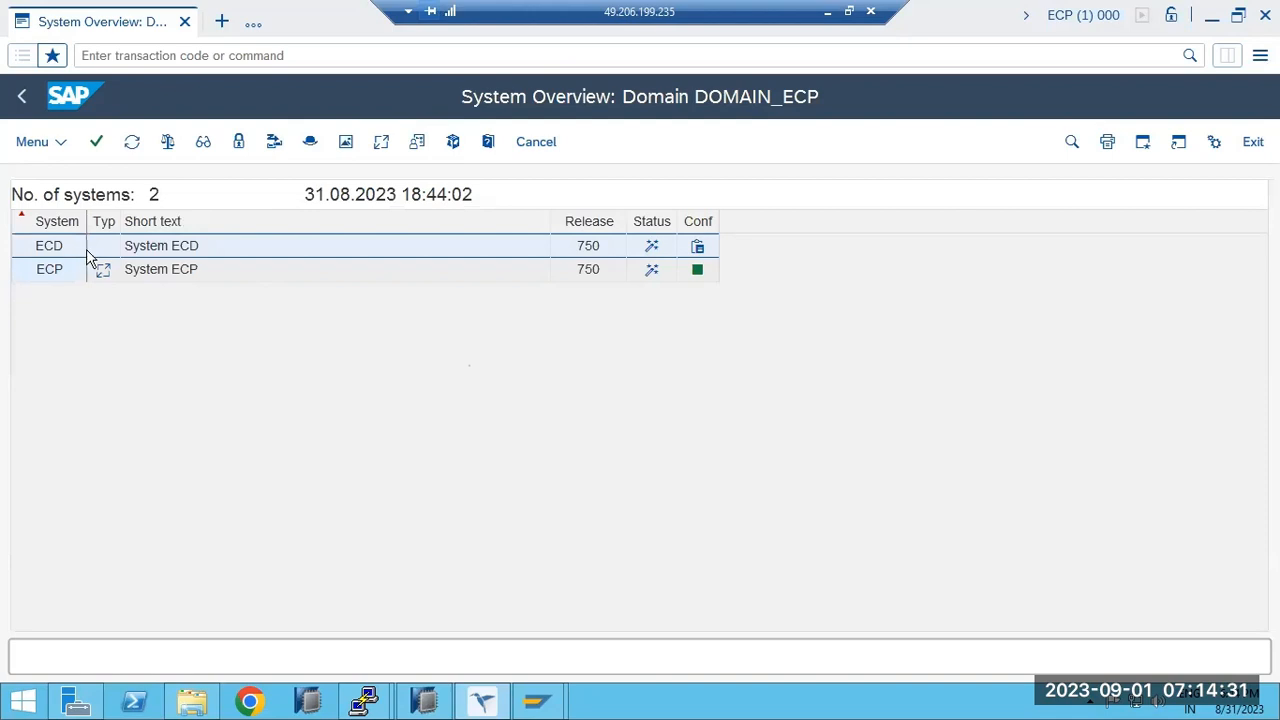
pyautogui.click(274, 143)
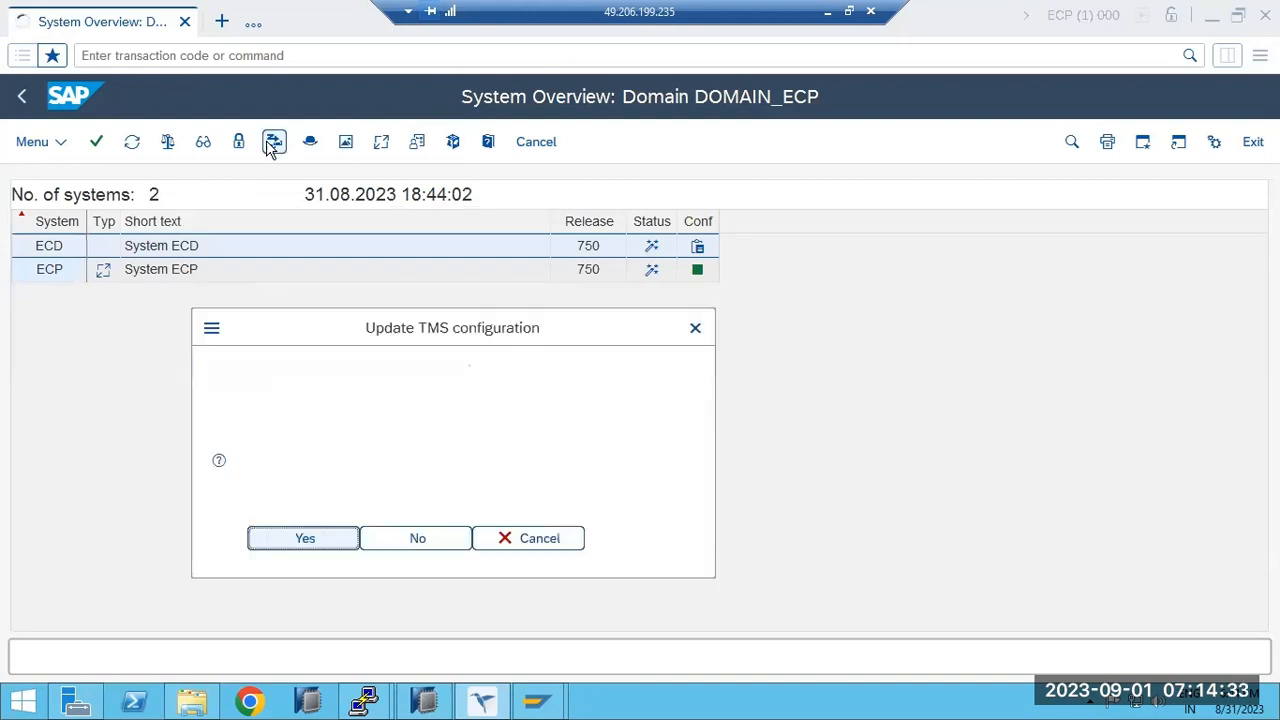
pyautogui.click(287, 540)
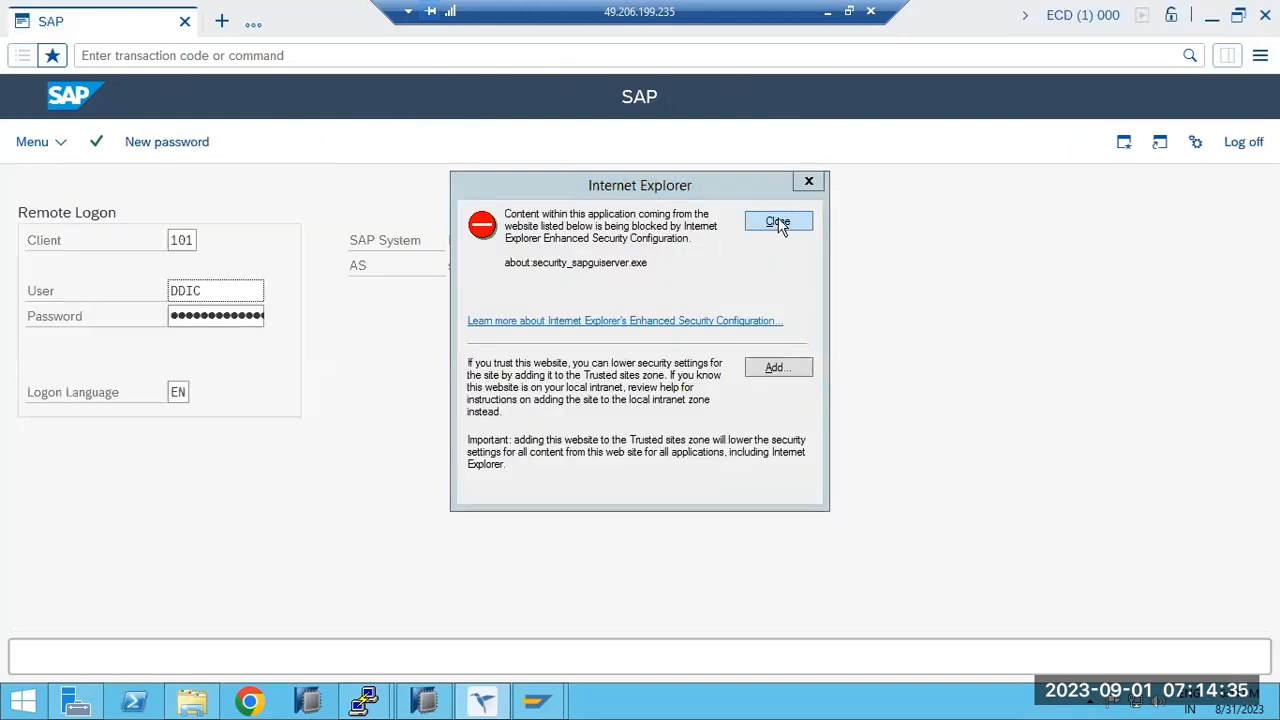
# Log on remotely to ECD using client 000.
pyautogui.click(777, 222)
pyautogui.doubleClick(187, 243)
pyautogui.write('000')
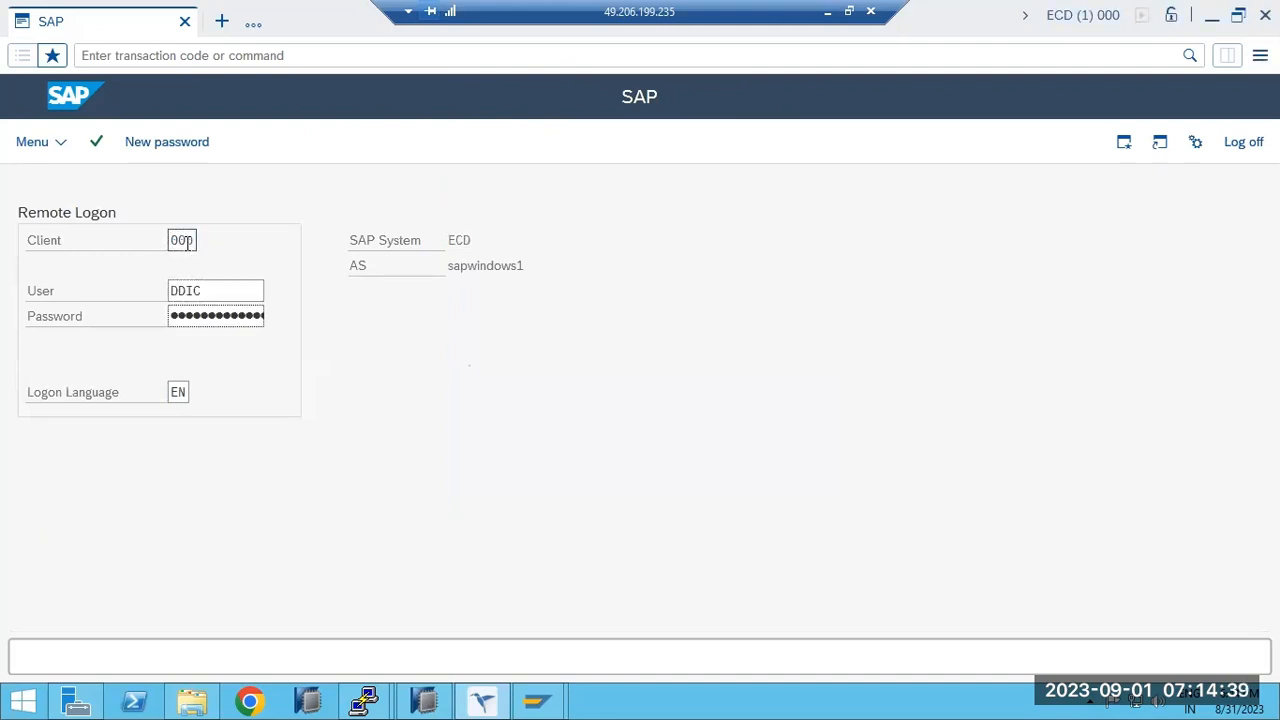
pyautogui.click(180, 325)
pyautogui.press('Return')
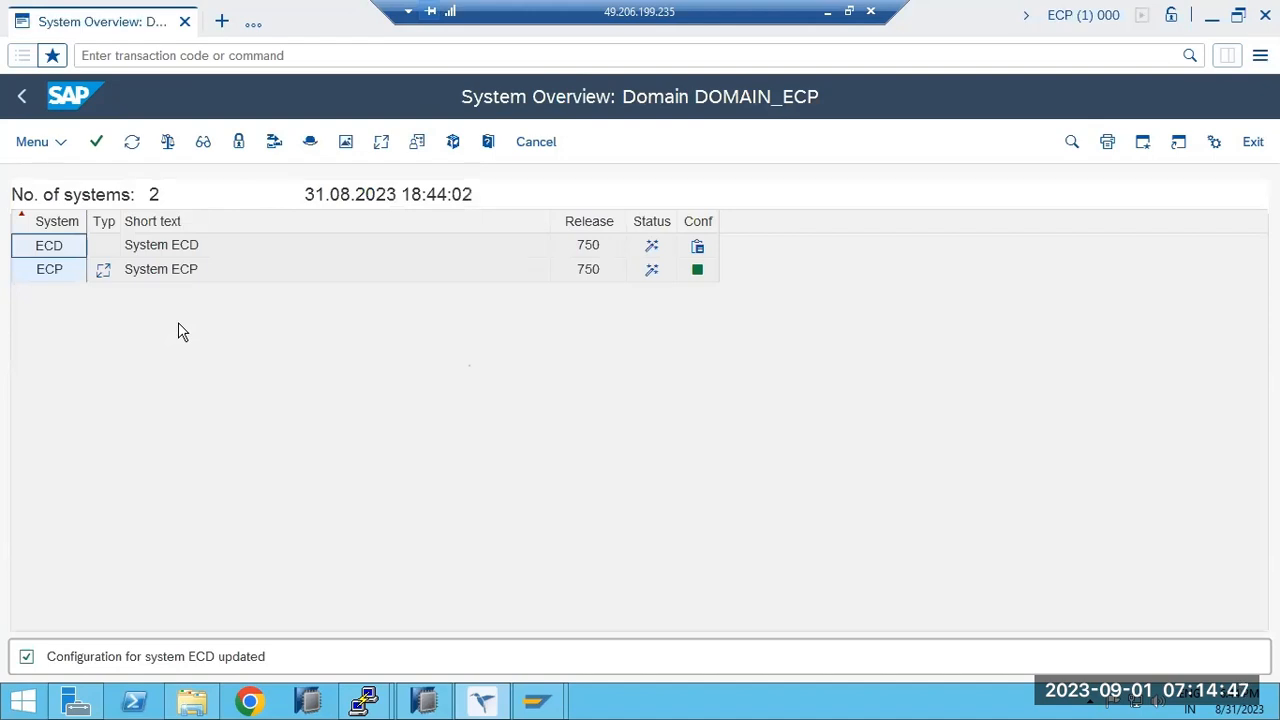
# Update ECP's TMS configuration, check ECD's status, and return to the TMS start screen.
pyautogui.click(52, 272)
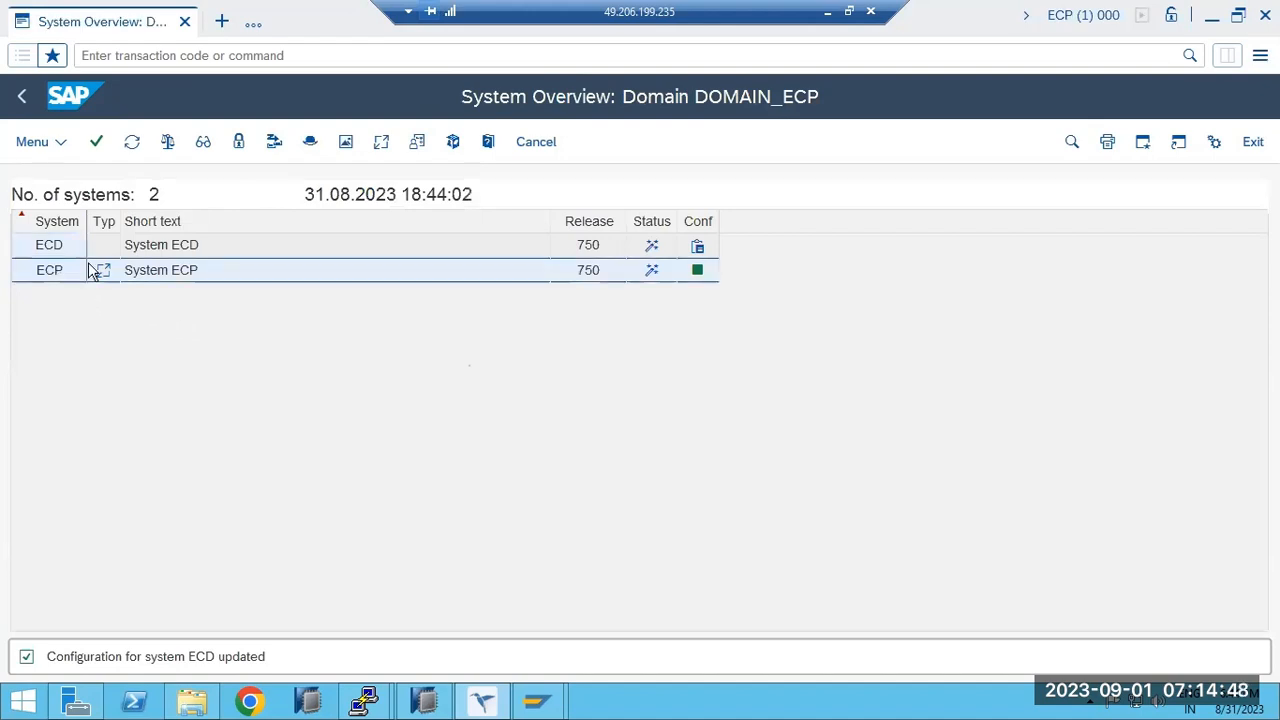
pyautogui.click(274, 142)
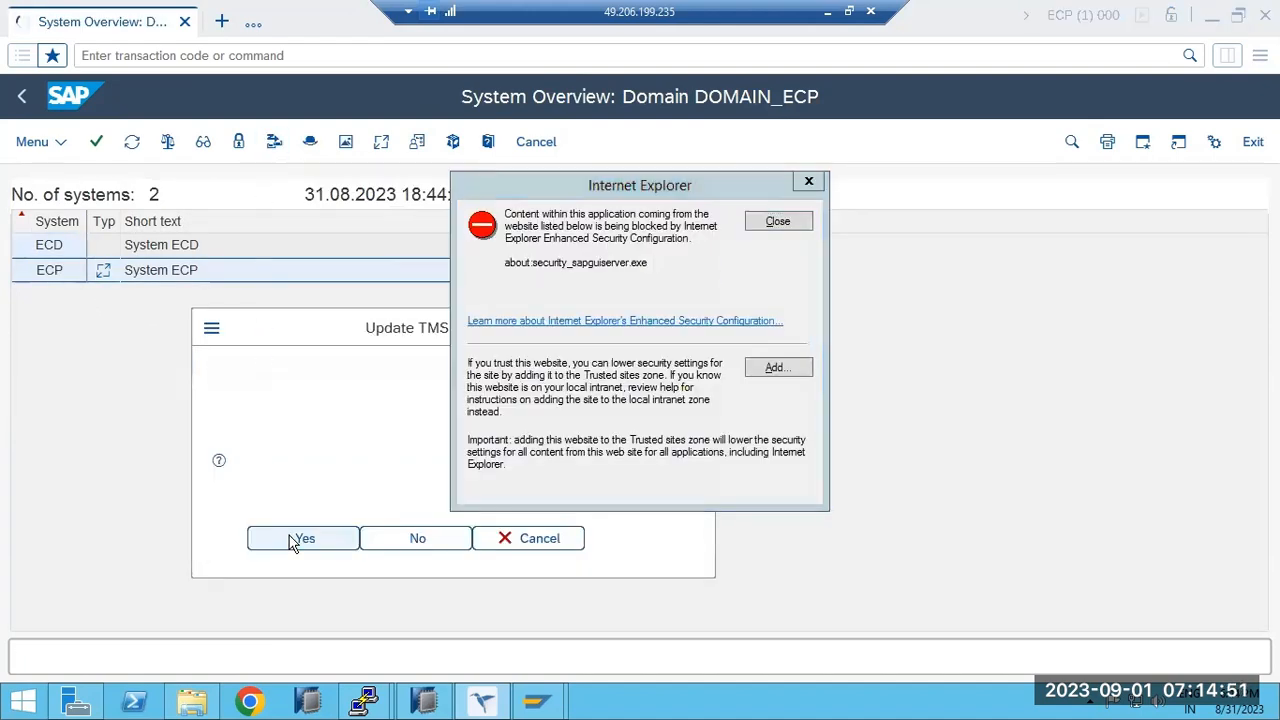
pyautogui.click(300, 539)
pyautogui.click(767, 221)
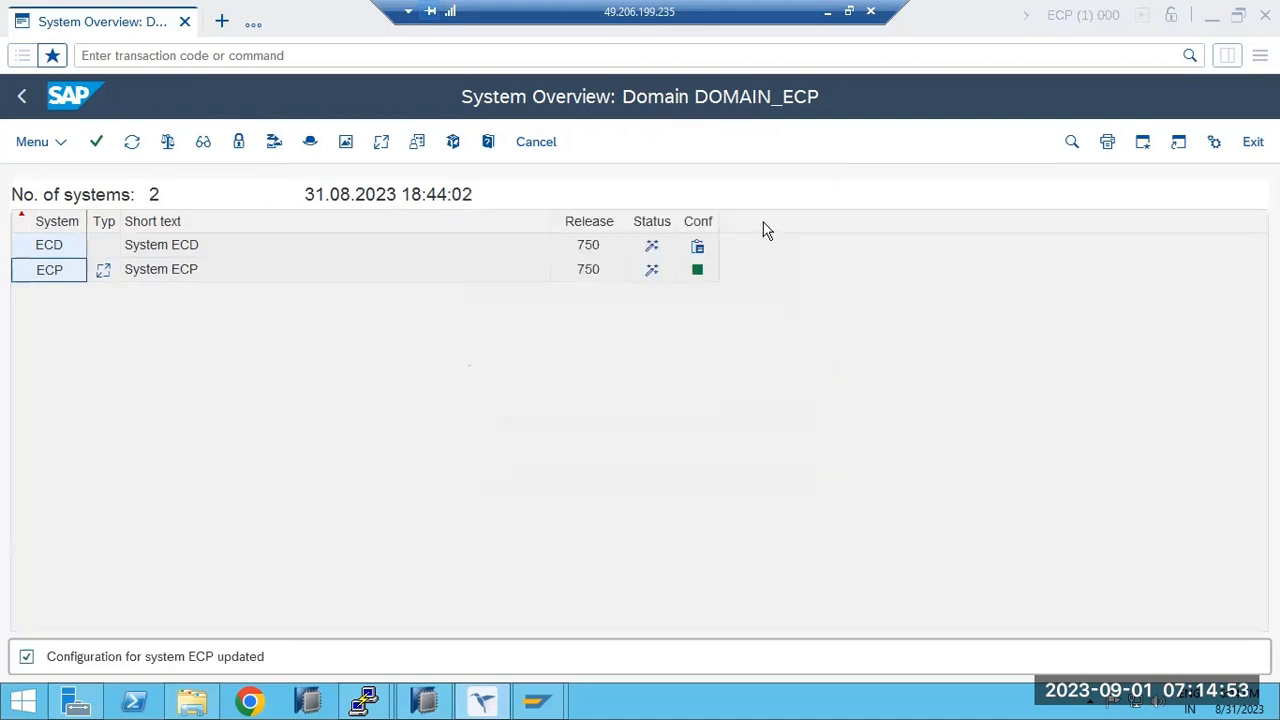
pyautogui.click(78, 250)
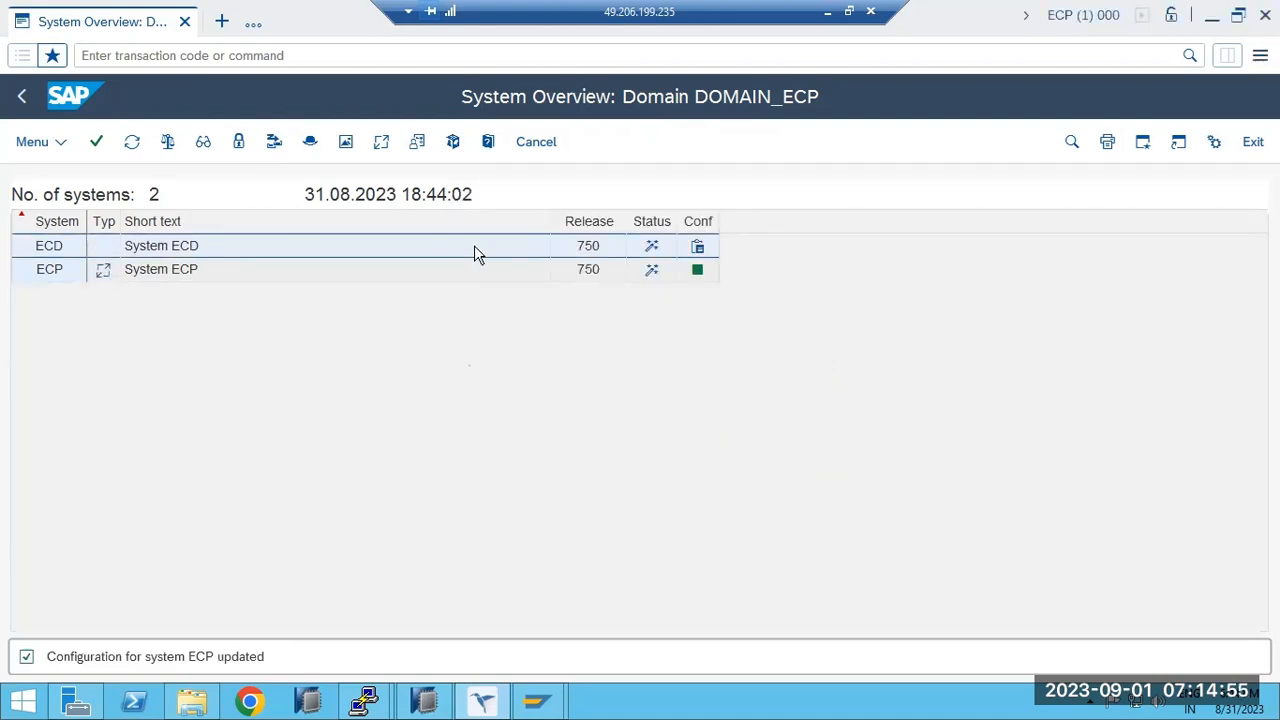
pyautogui.rightClick(697, 250)
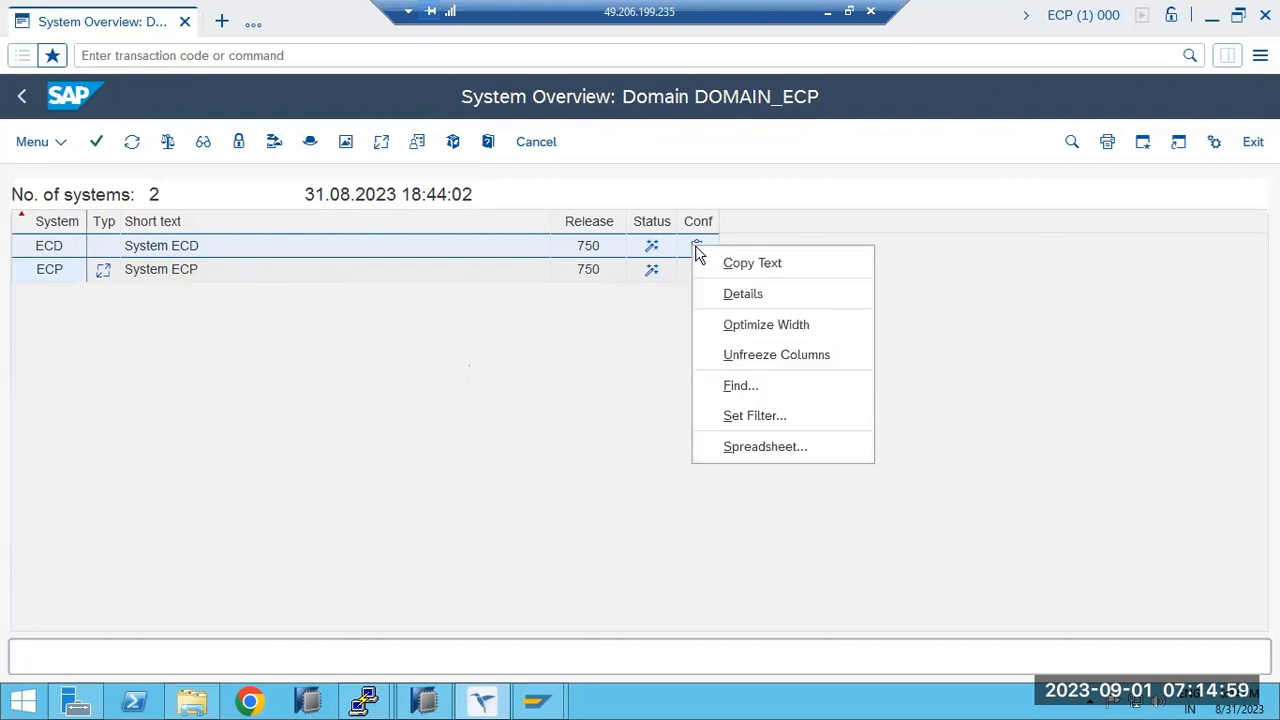
pyautogui.click(560, 393)
pyautogui.click(19, 94)
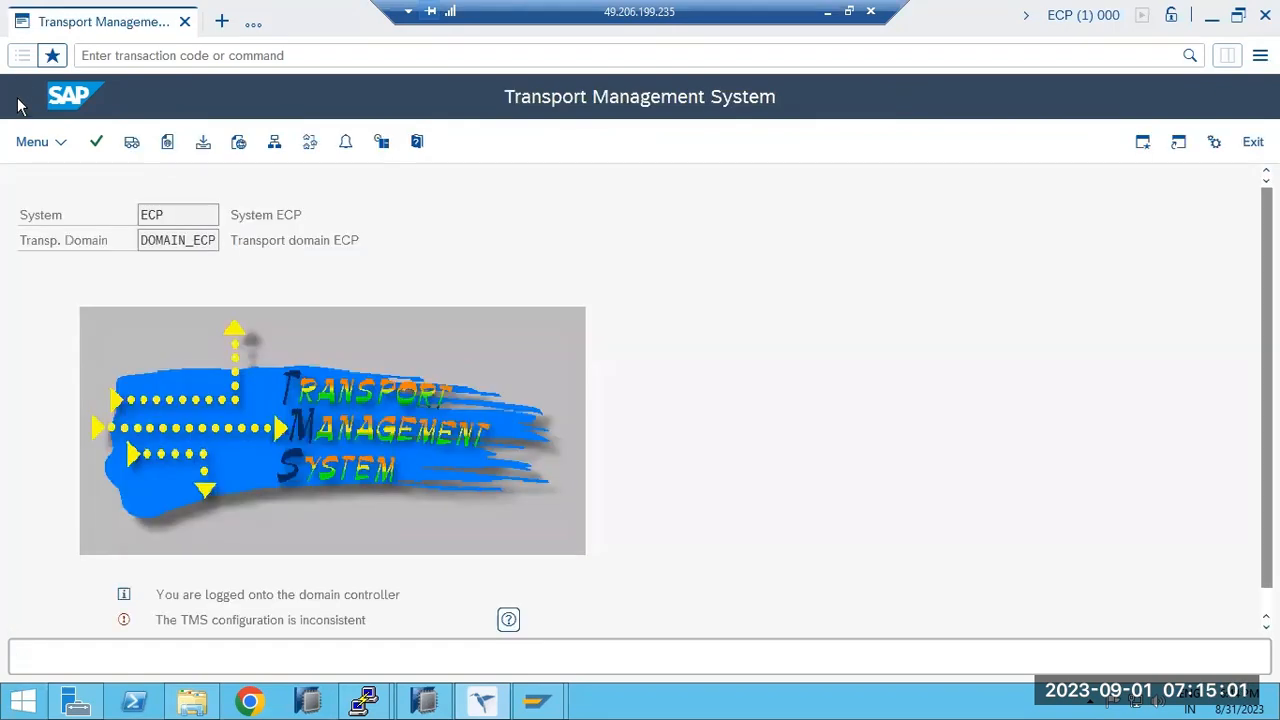
# Read the long help on the domain-modified-not-activated message and close the notice.
pyautogui.scroll(-1, 180, 567)
pyautogui.moveTo(185, 592); pyautogui.dragTo(360, 594)
pyautogui.click(508, 594)
pyautogui.moveTo(280, 483); pyautogui.dragTo(357, 272)
pyautogui.moveTo(277, 323); pyautogui.dragTo(470, 325)
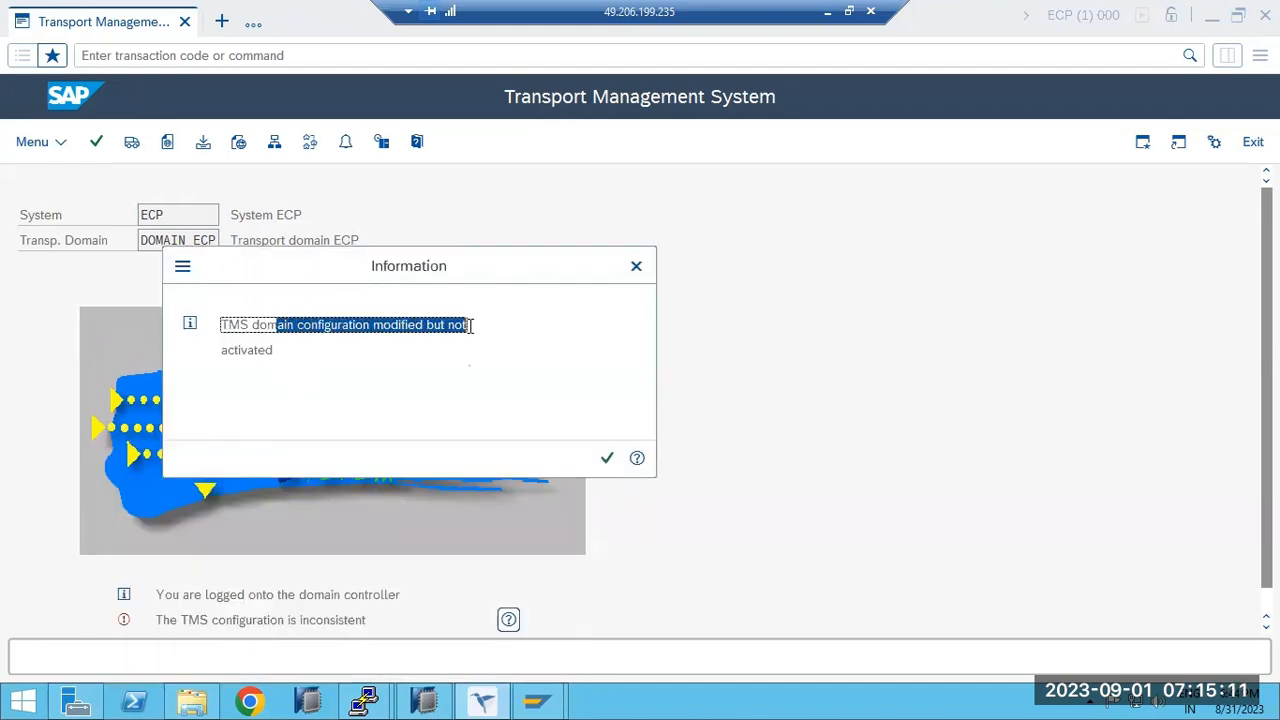
pyautogui.click(636, 458)
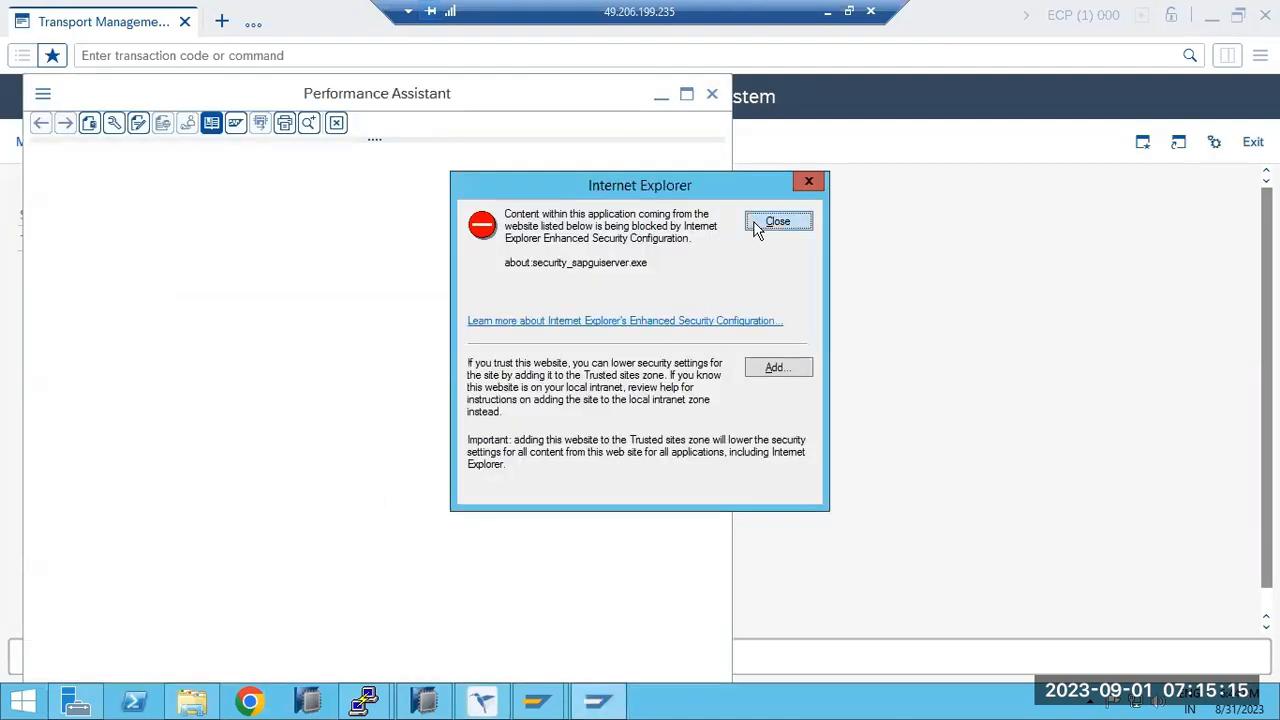
pyautogui.click(760, 225)
pyautogui.moveTo(58, 158); pyautogui.dragTo(322, 162)
pyautogui.press('Escape')
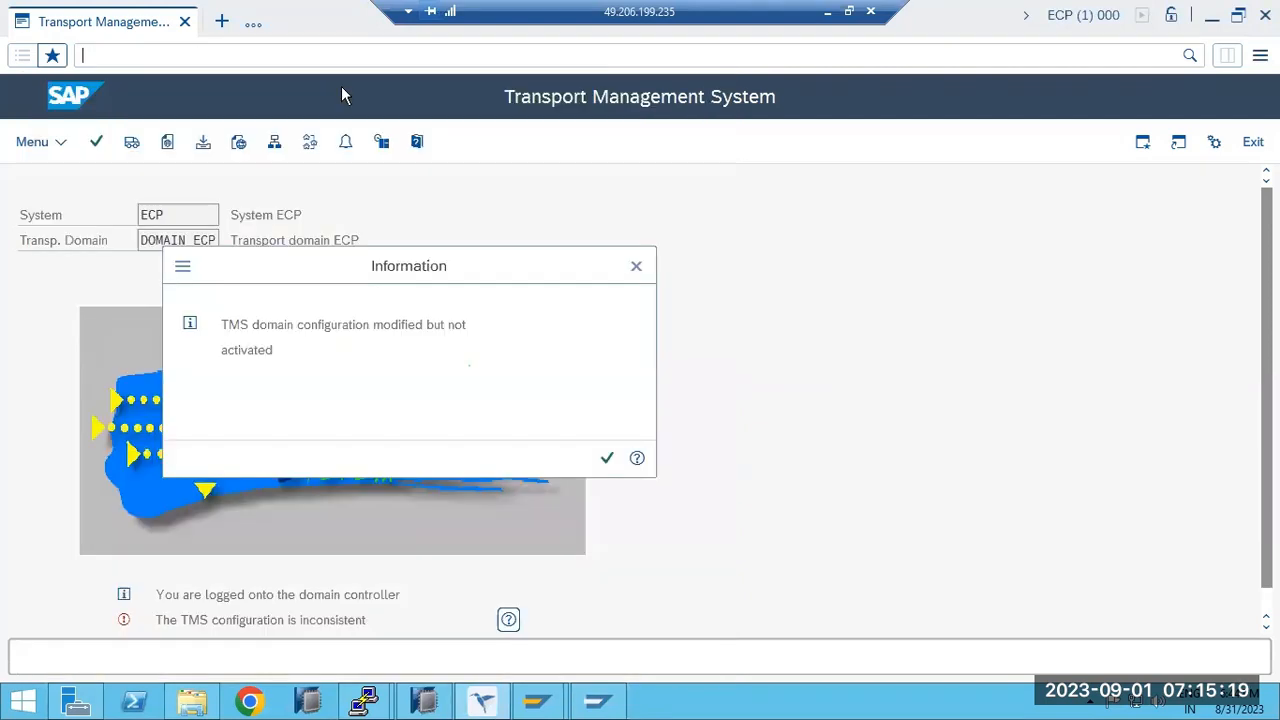
pyautogui.click(636, 266)
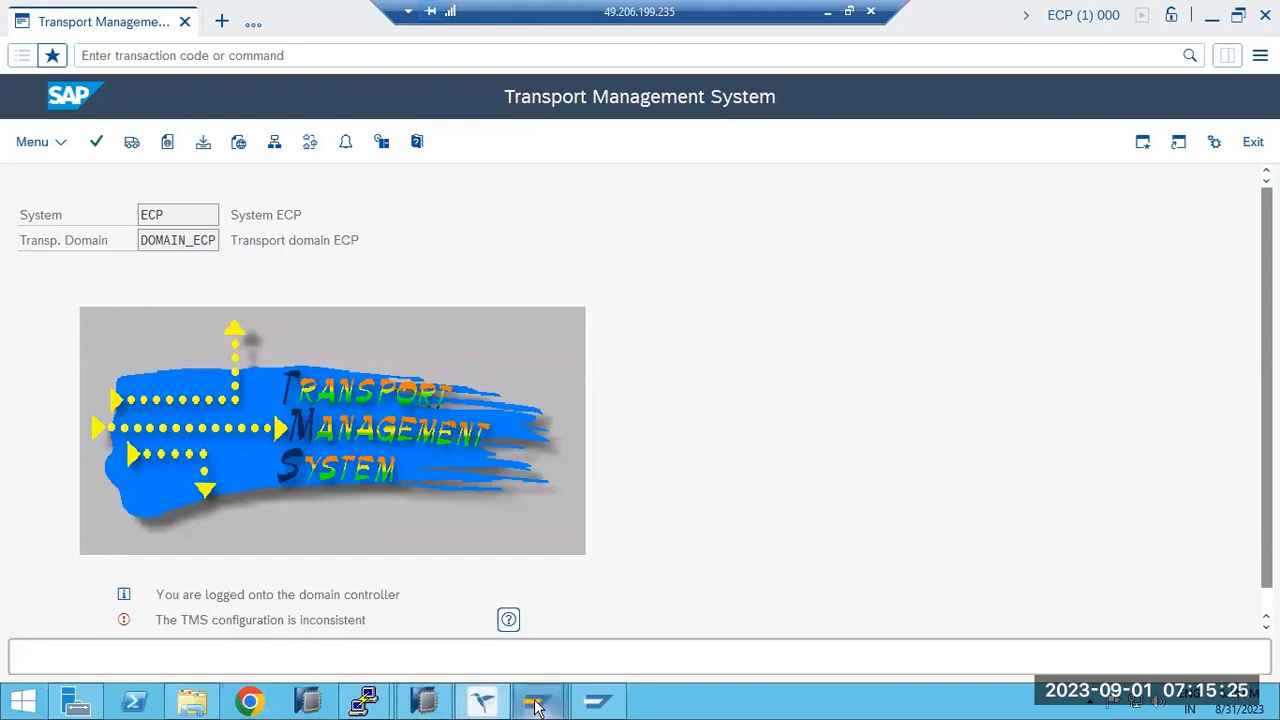
# Close the SAP help window and bring up ECD's Transport Management System screen.
pyautogui.click(192, 702)
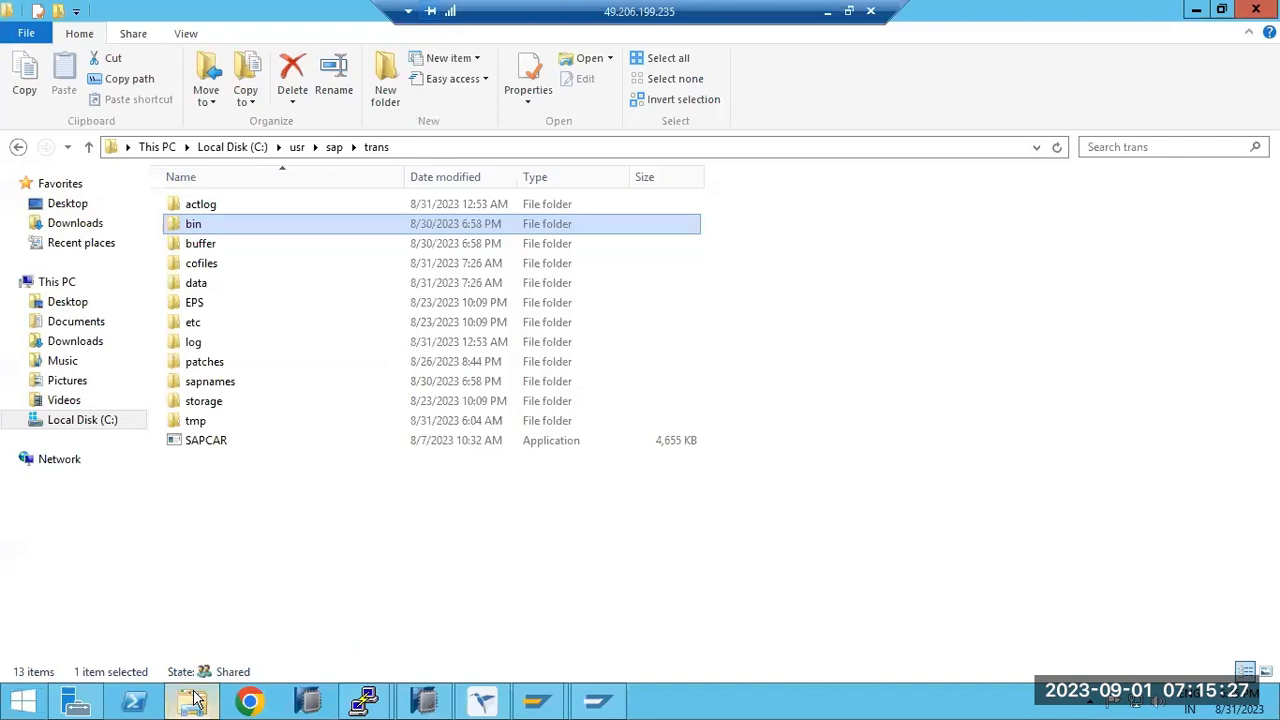
pyautogui.click(592, 704)
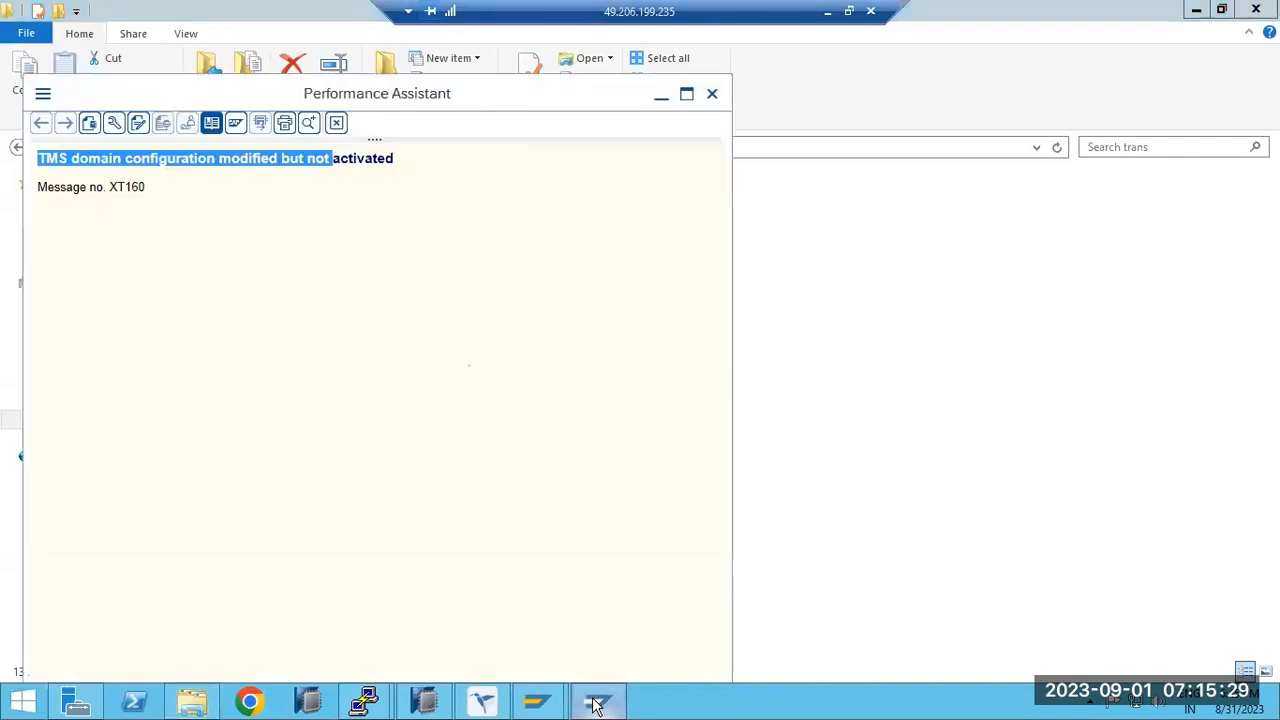
pyautogui.click(712, 93)
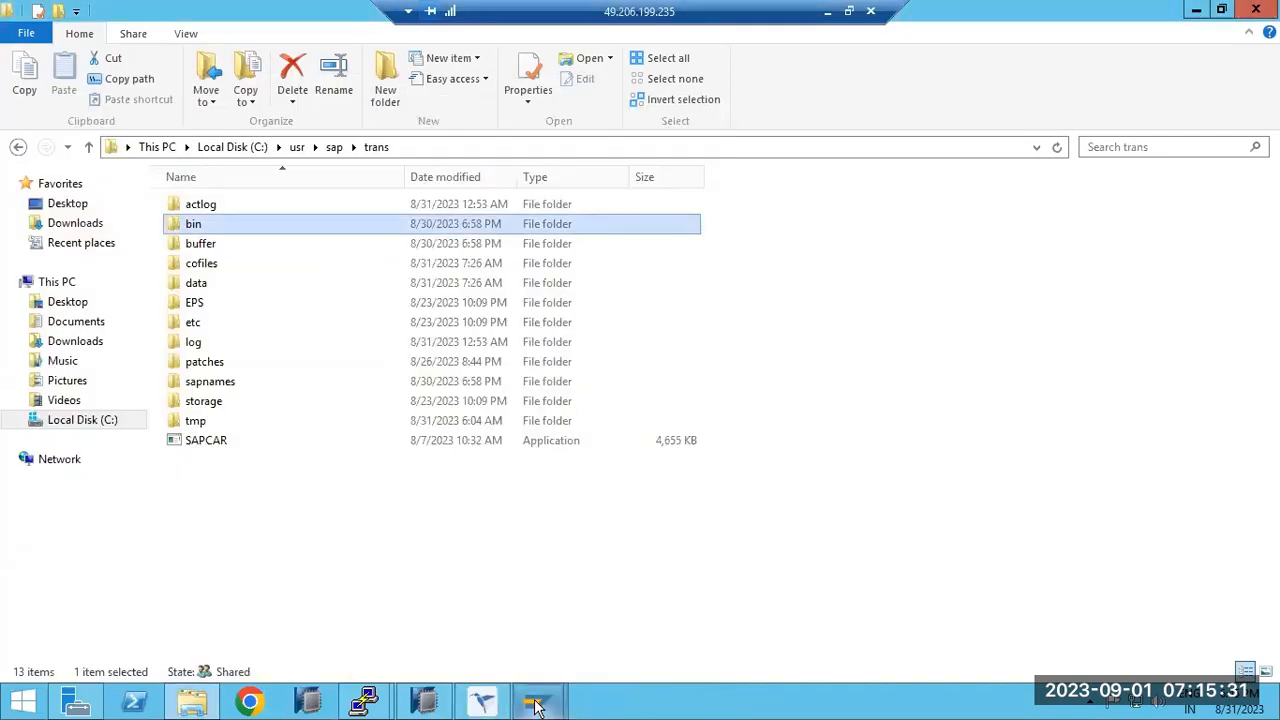
pyautogui.moveTo(537, 706)
pyautogui.click(603, 608)
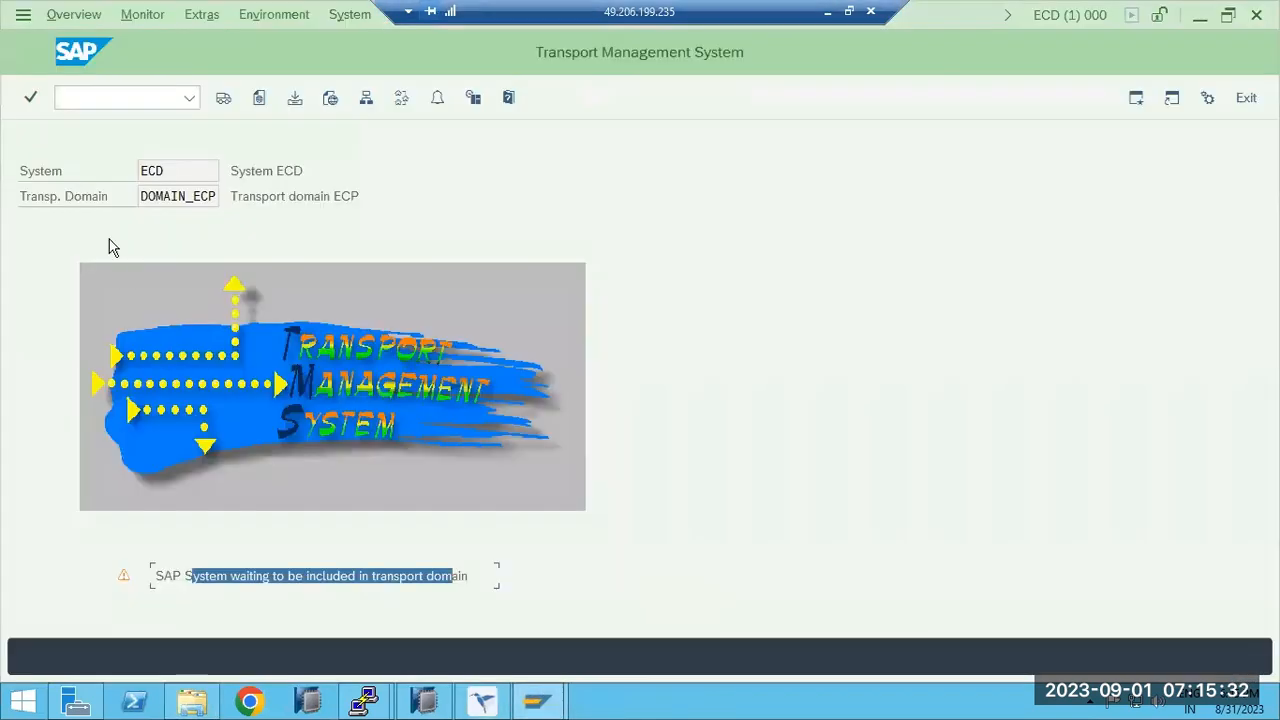
# Delete ECD's TMS configuration via Extras and confirm.
pyautogui.click(145, 16)
pyautogui.moveTo(180, 22)
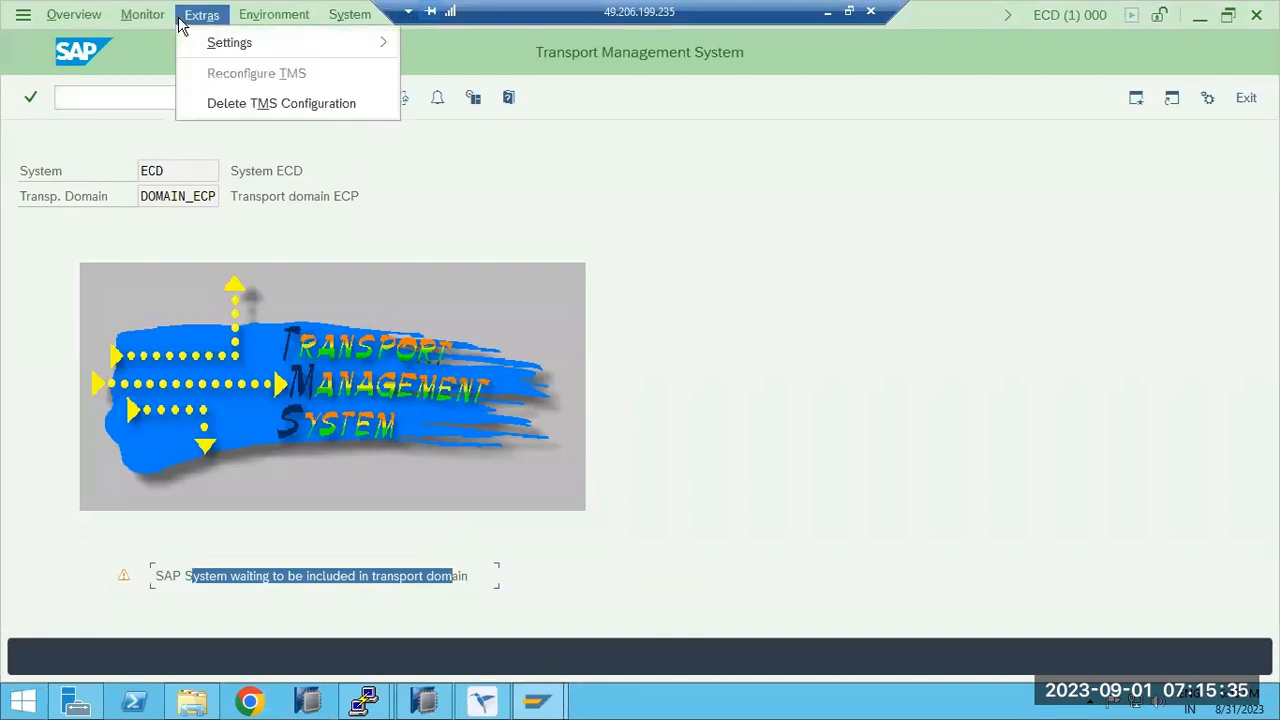
pyautogui.click(222, 106)
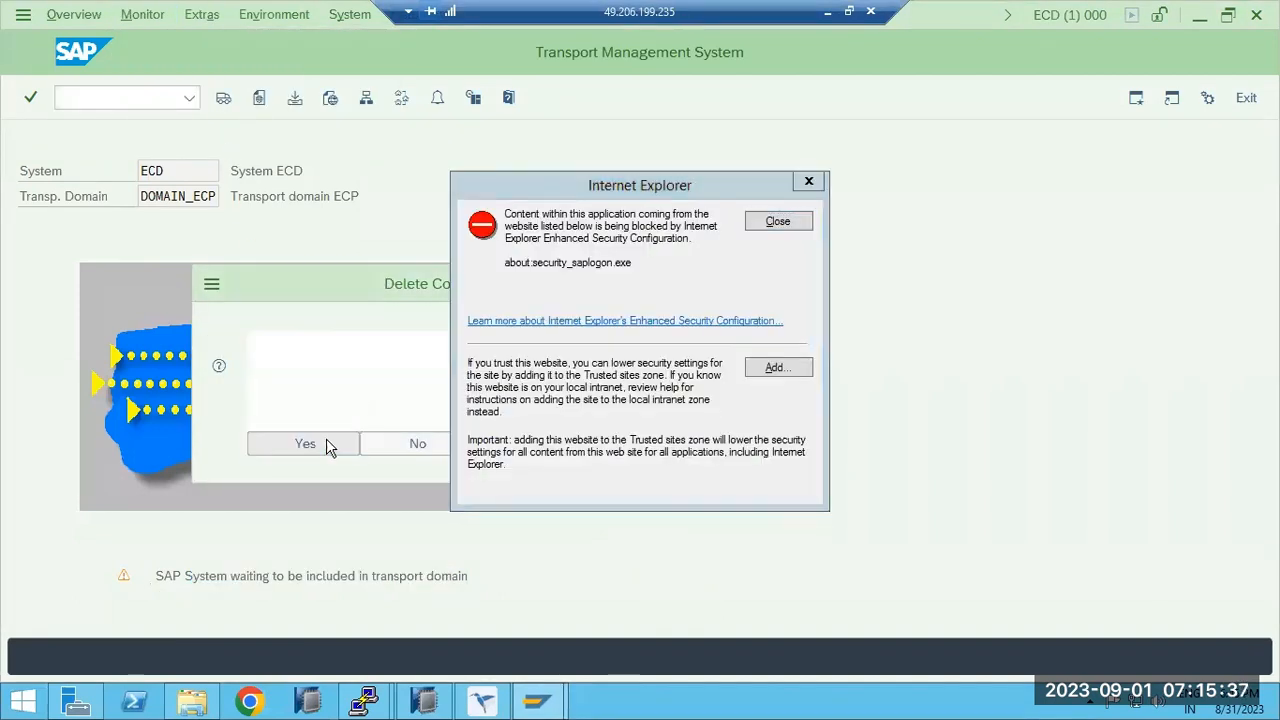
pyautogui.click(326, 447)
pyautogui.click(778, 221)
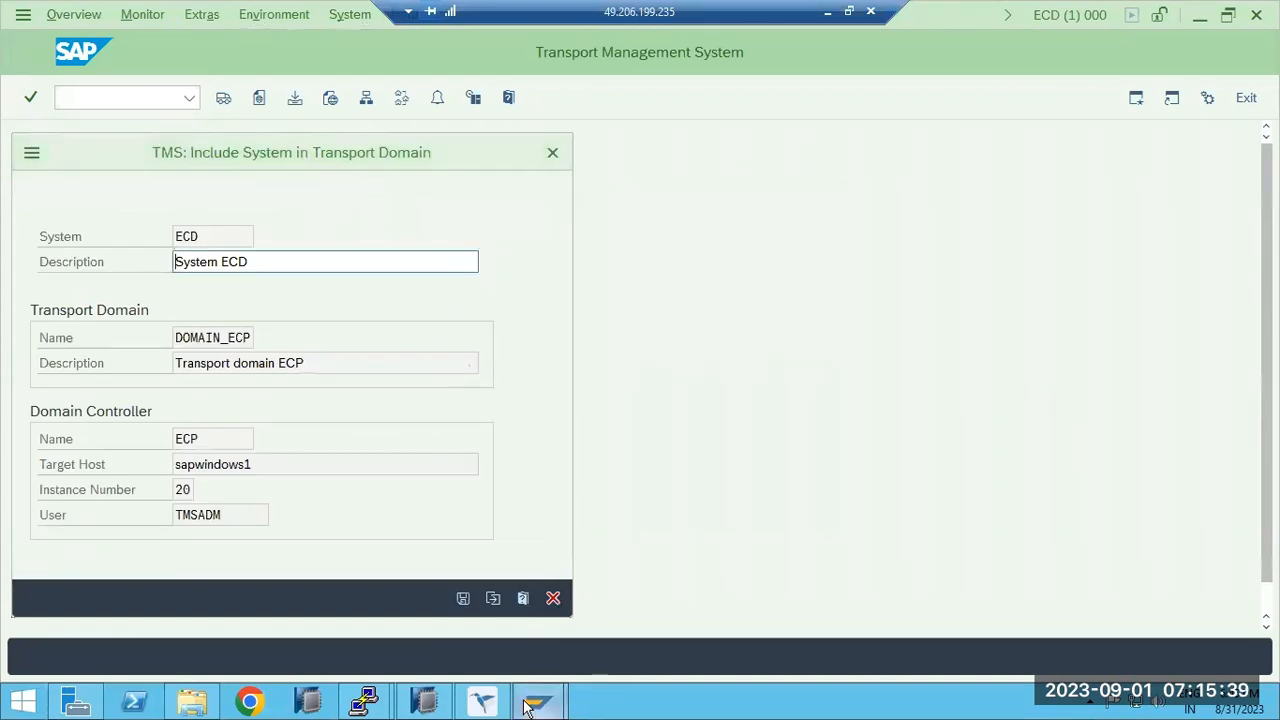
# Switch back to the ECP Transport Management System window.
pyautogui.moveTo(527, 706)
pyautogui.click(448, 623)
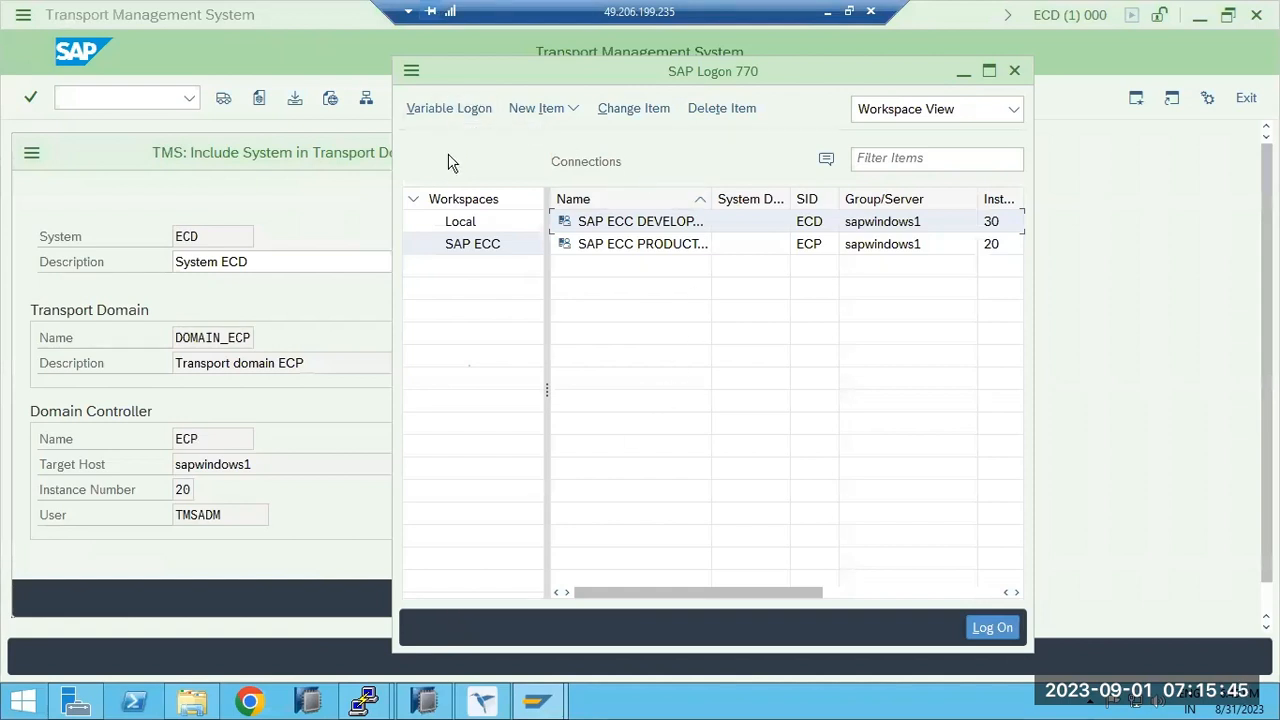
pyautogui.moveTo(538, 706)
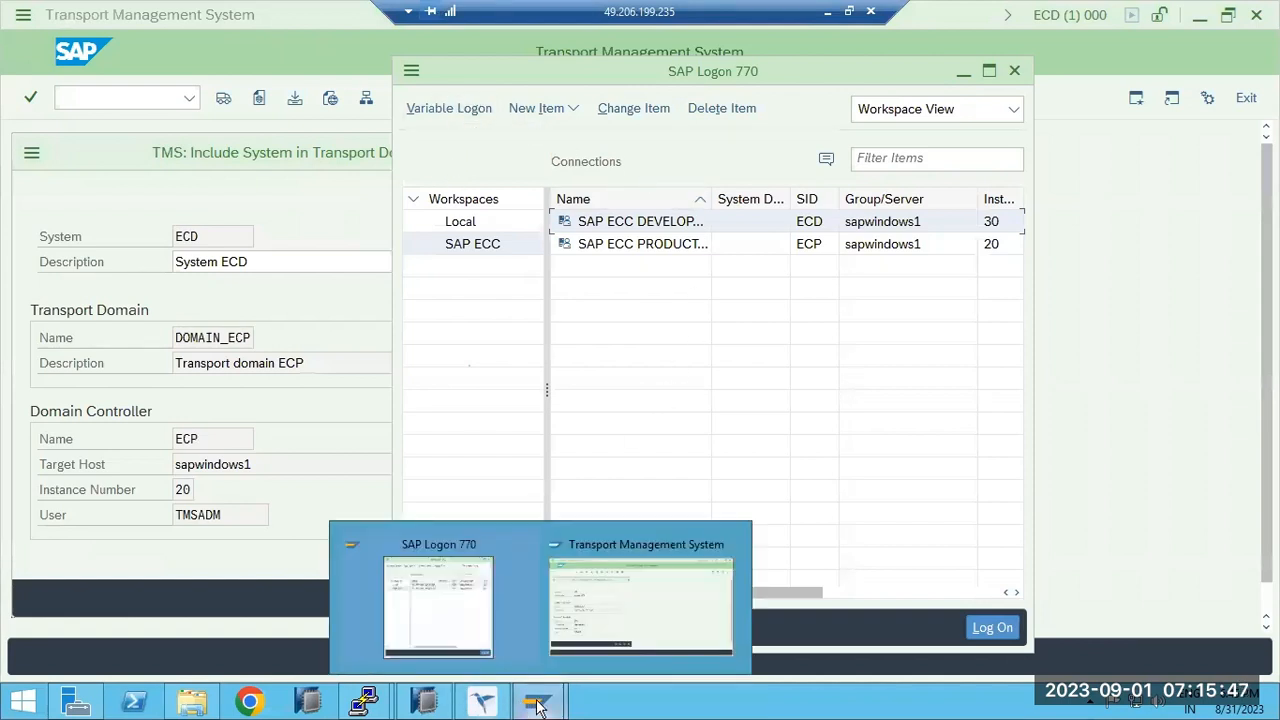
pyautogui.click(482, 706)
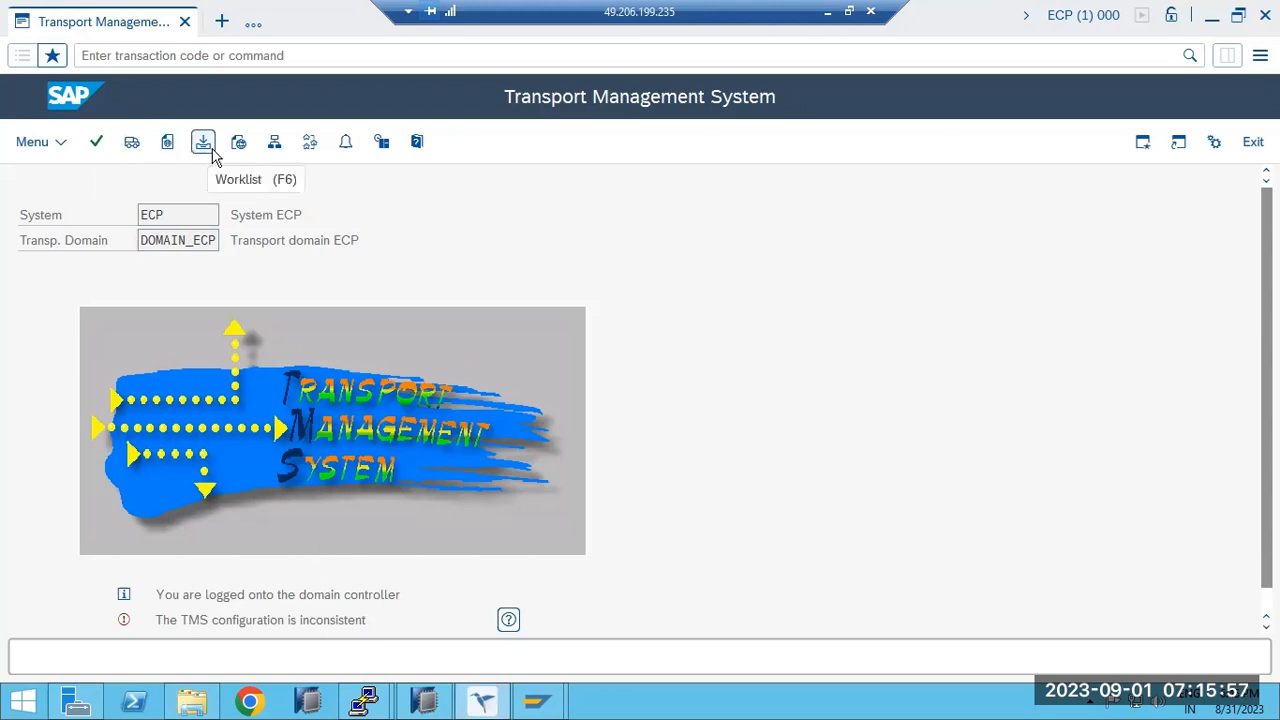
# Open the DOMAIN_ECP system overview and check whether ECD's and ECP's configurations are current.
pyautogui.click(275, 143)
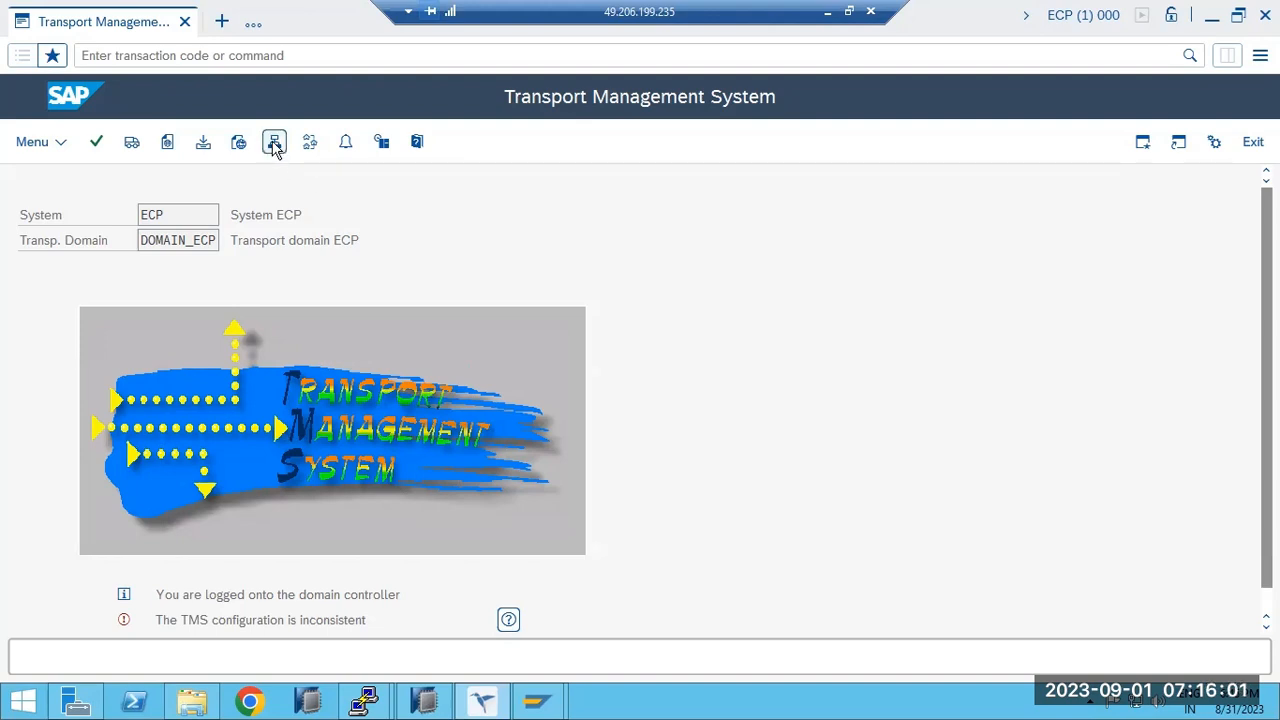
pyautogui.click(275, 143)
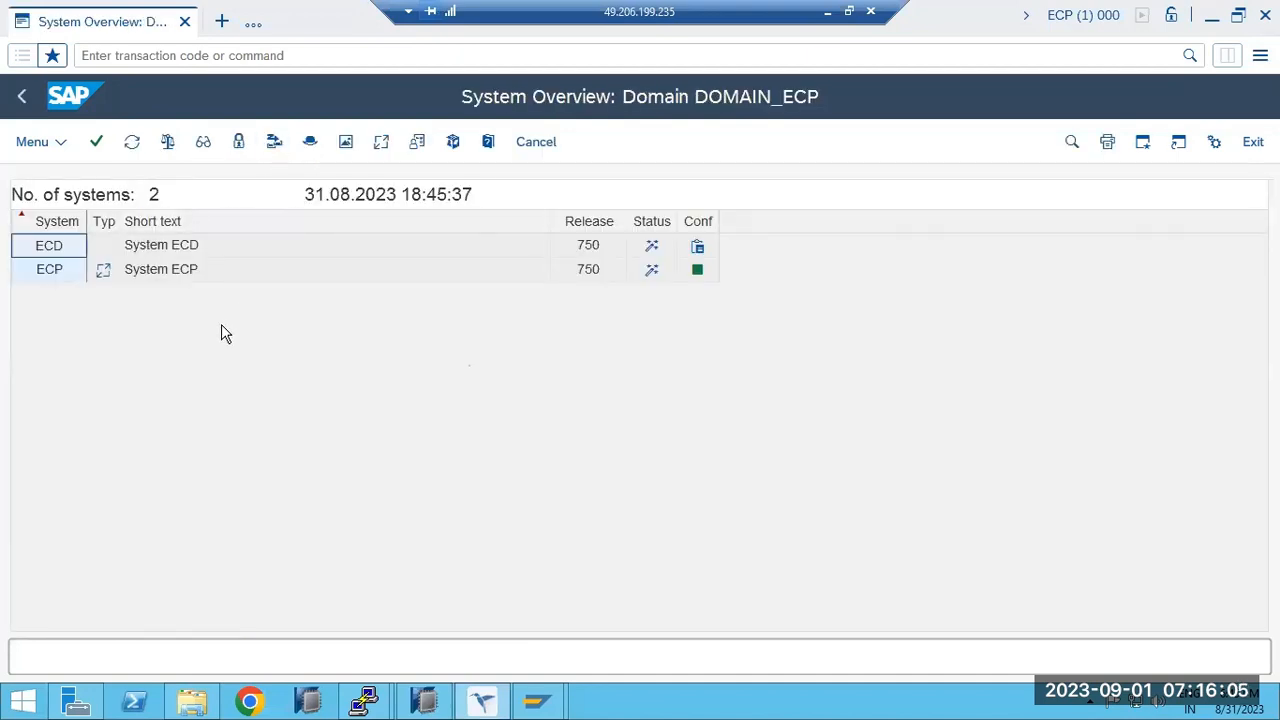
pyautogui.click(698, 248)
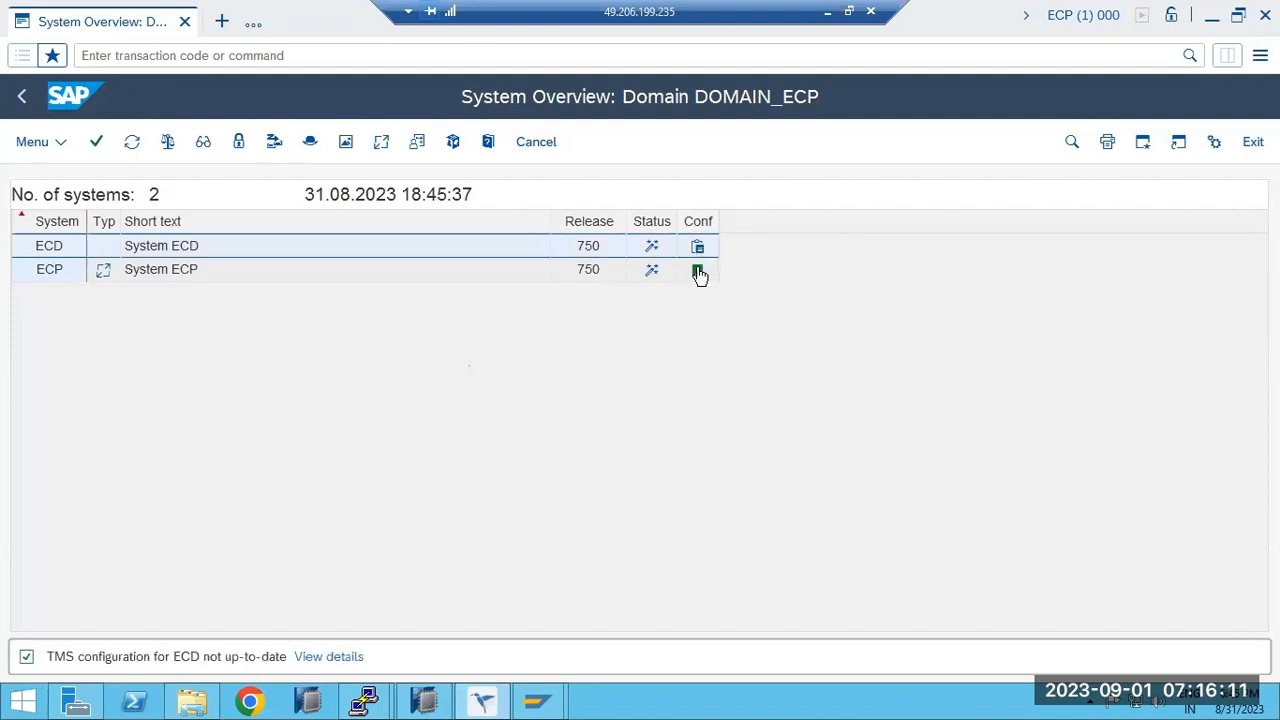
pyautogui.click(698, 271)
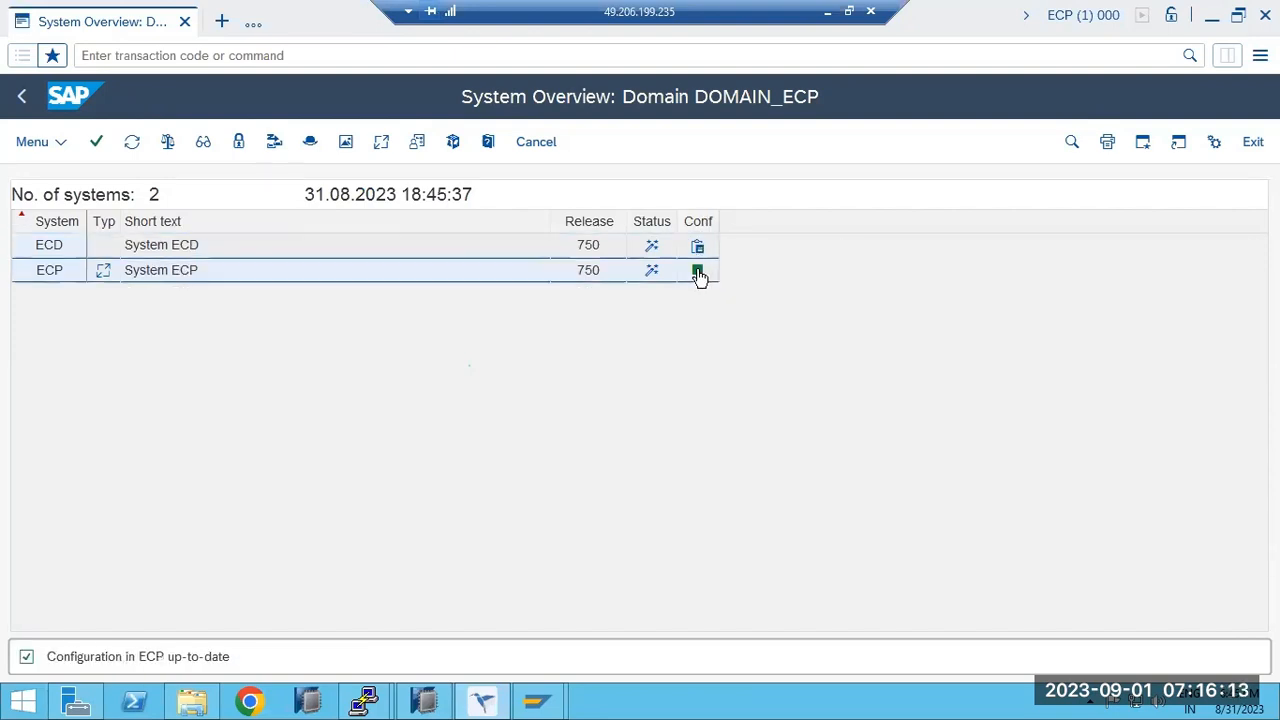
pyautogui.click(699, 247)
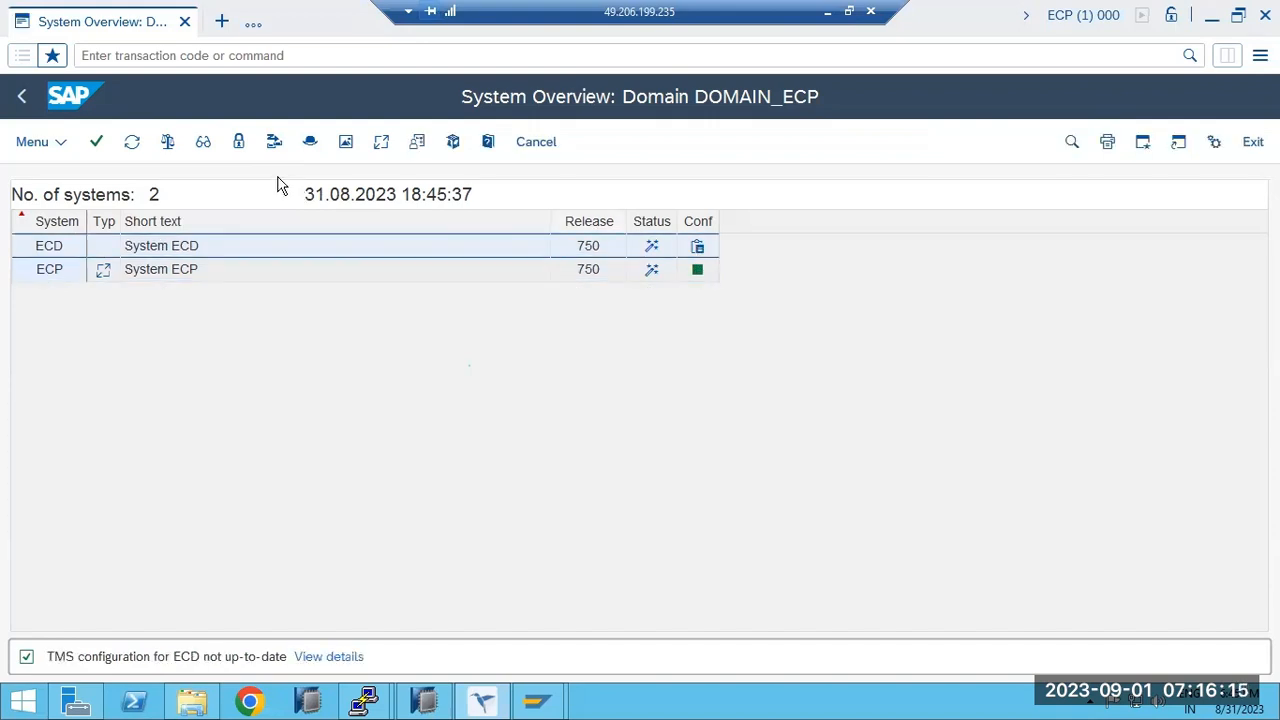
# Try updating ECD's configuration, read the XT123 inconsistent-configuration error help, and close the alert.
pyautogui.click(274, 141)
pyautogui.click(295, 539)
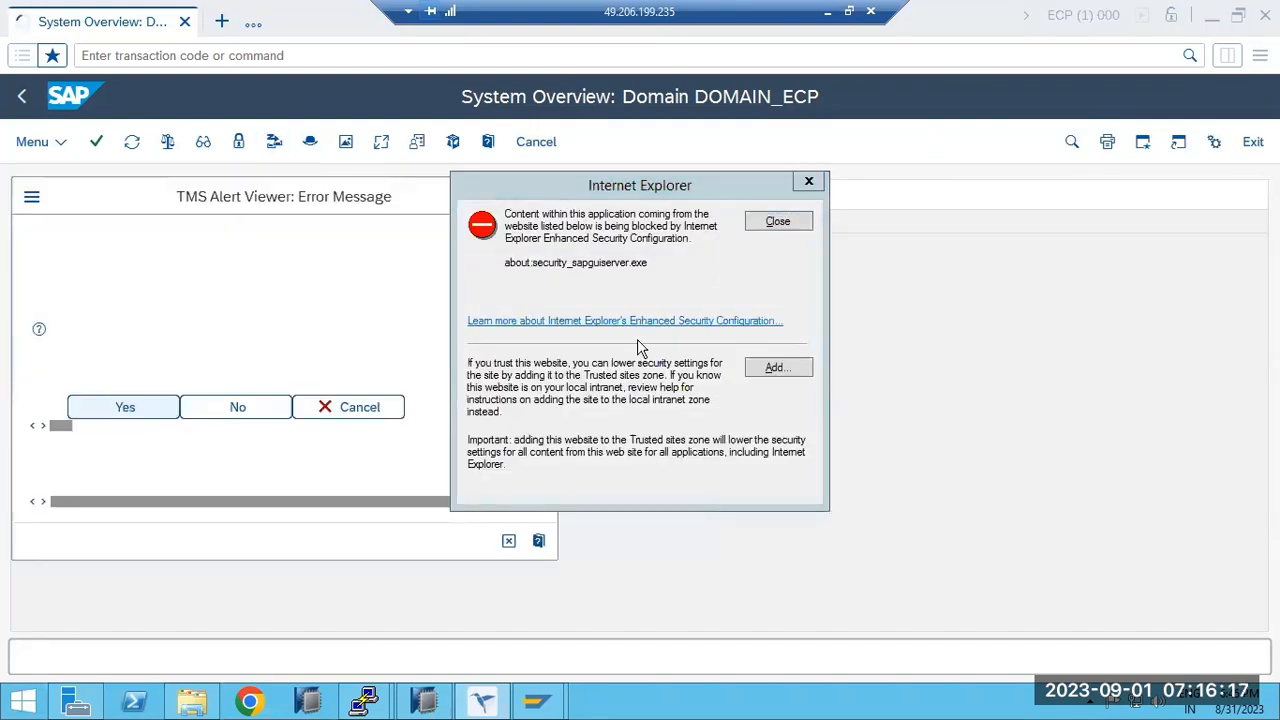
pyautogui.click(779, 221)
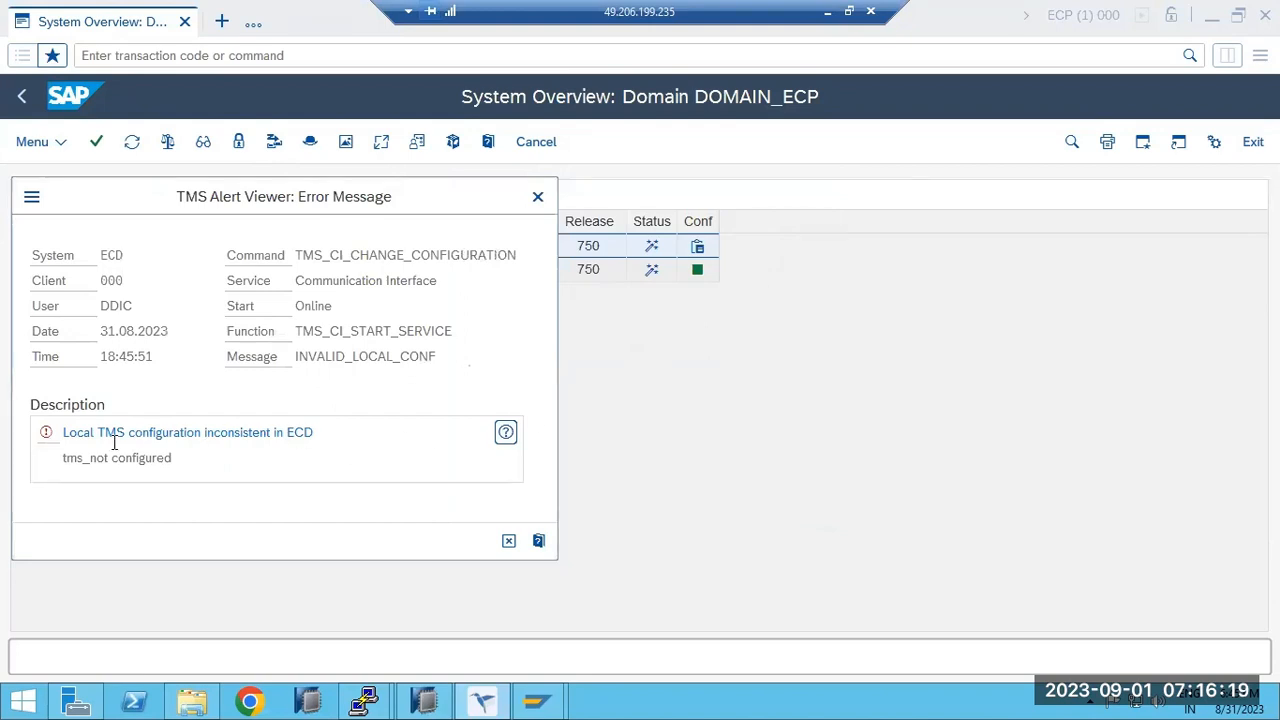
pyautogui.moveTo(103, 434); pyautogui.dragTo(346, 428)
pyautogui.click(505, 432)
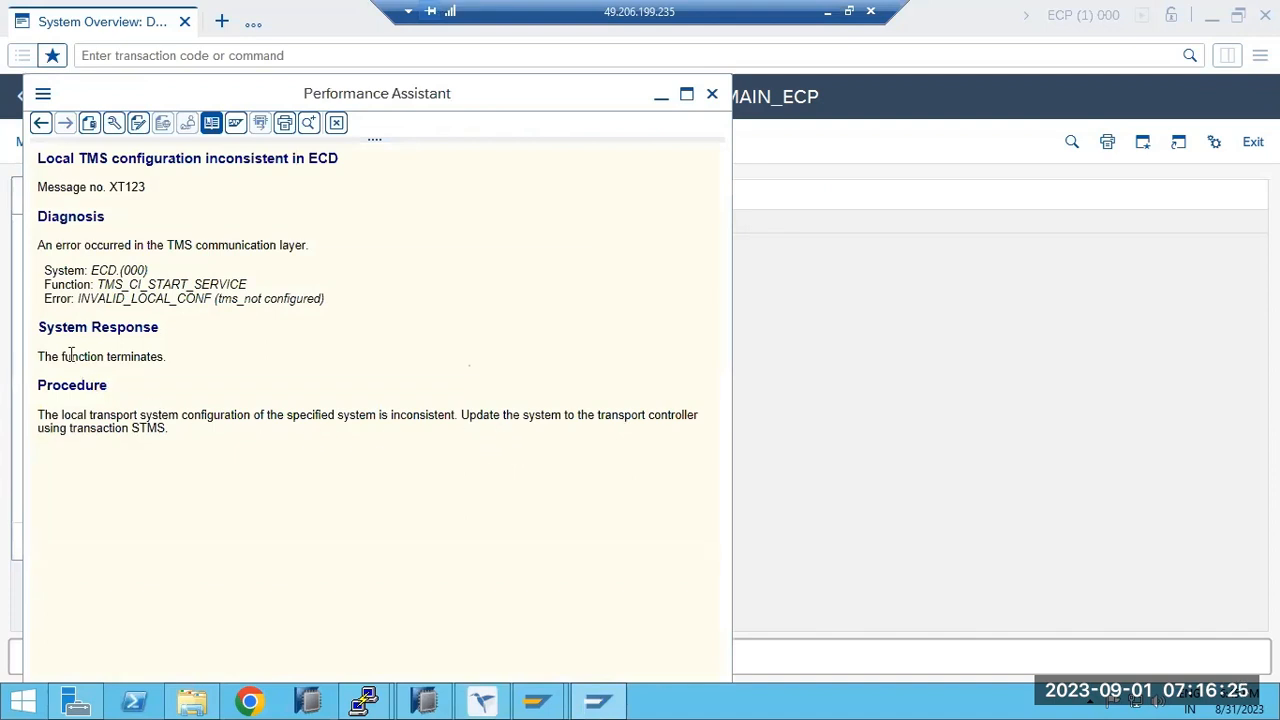
pyautogui.moveTo(93, 416); pyautogui.dragTo(348, 425)
pyautogui.moveTo(436, 424); pyautogui.dragTo(613, 421)
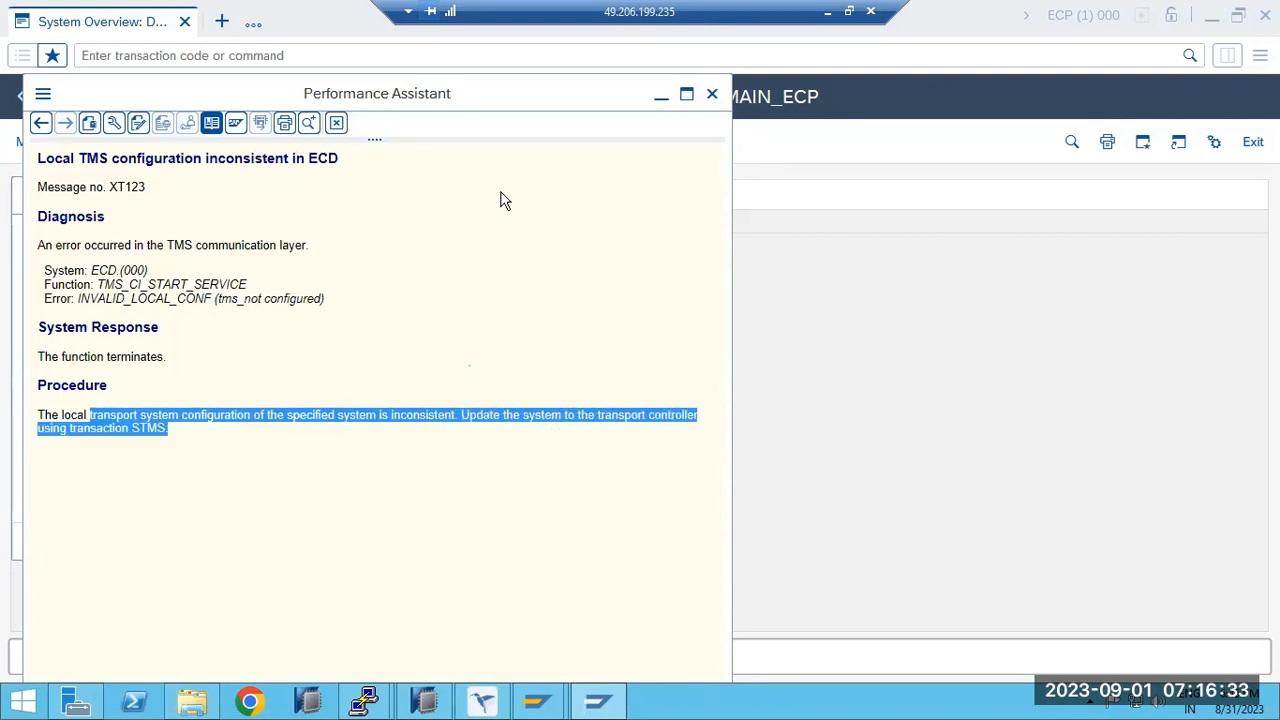
pyautogui.press('Escape')
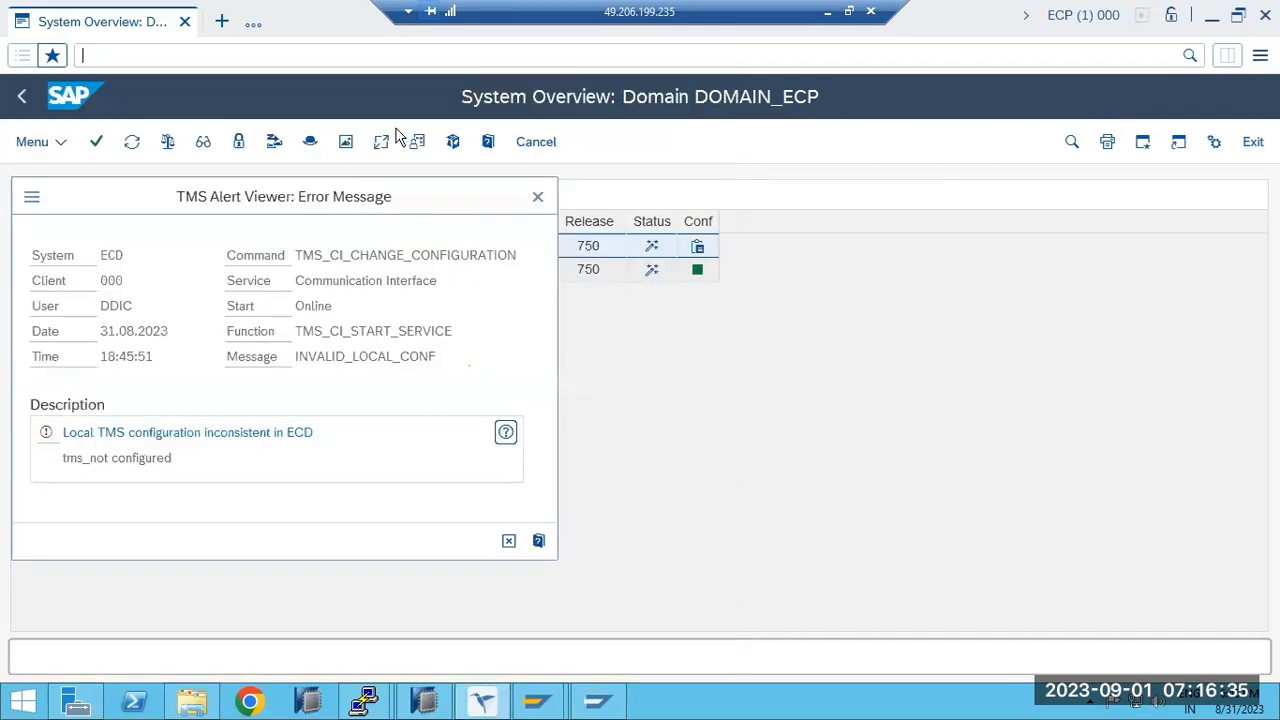
pyautogui.click(537, 196)
pyautogui.click(114, 58)
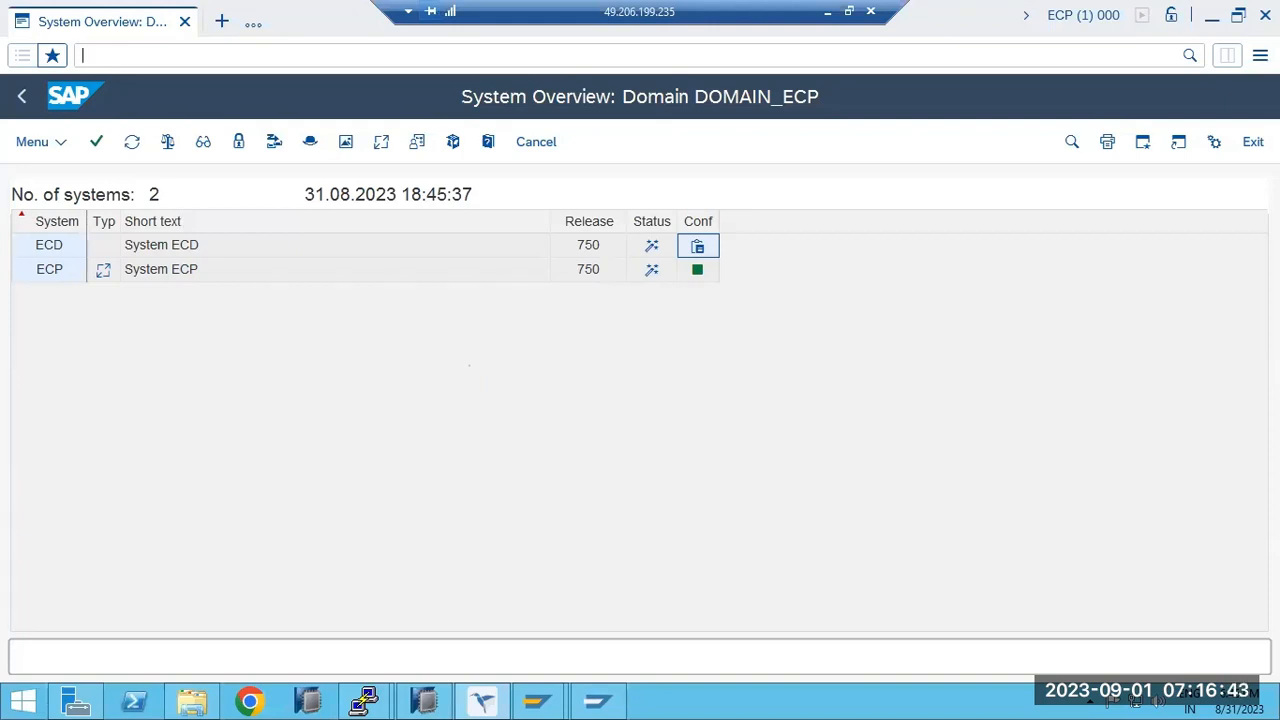
pyautogui.press('BackSpace')
pyautogui.press('BackSpace')
pyautogui.press('BackSpace')
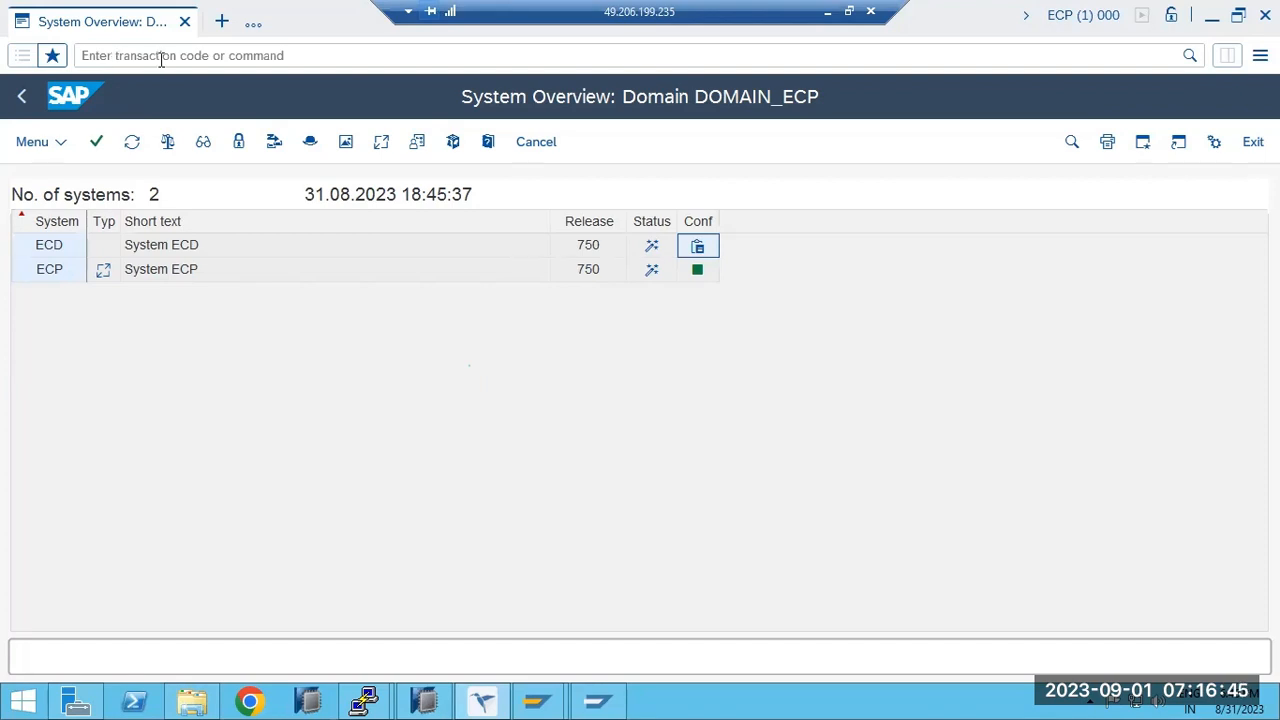
# Delete ECP's TMS configuration, then bring forward ECD's prompt to join DOMAIN_ECP with controller ECP.
pyautogui.click(23, 97)
pyautogui.click(40, 145)
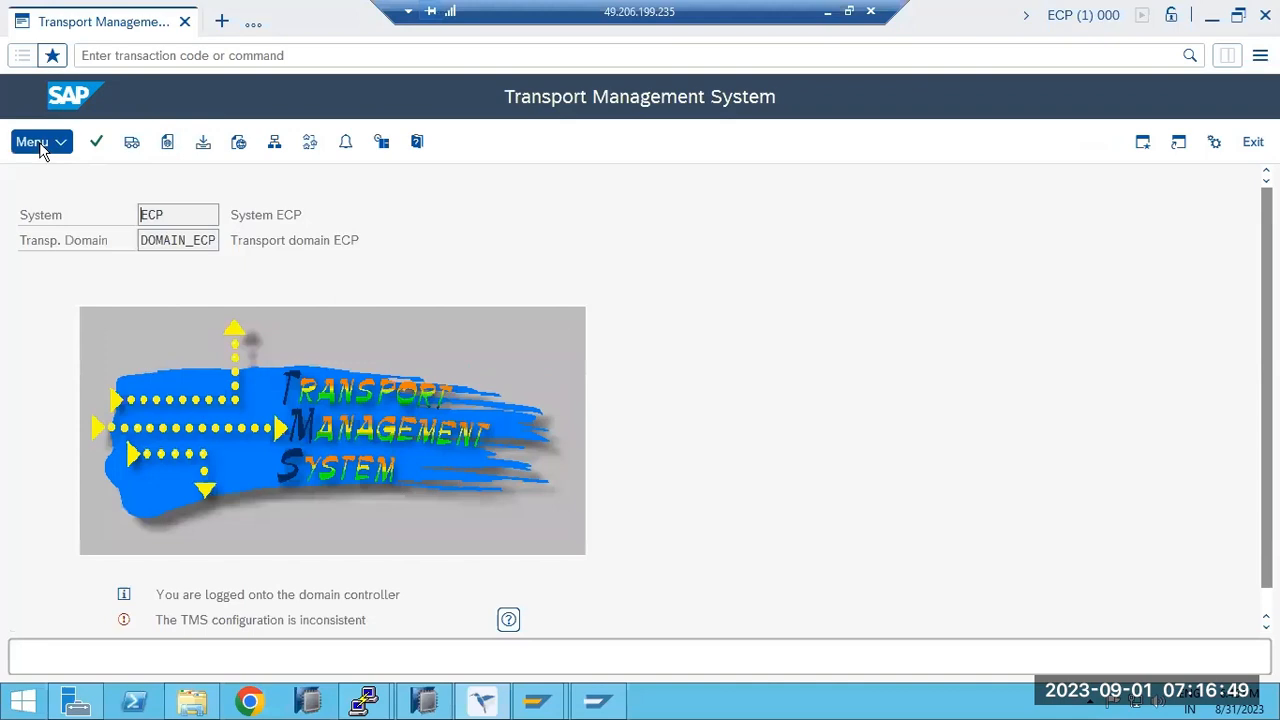
pyautogui.click(78, 208)
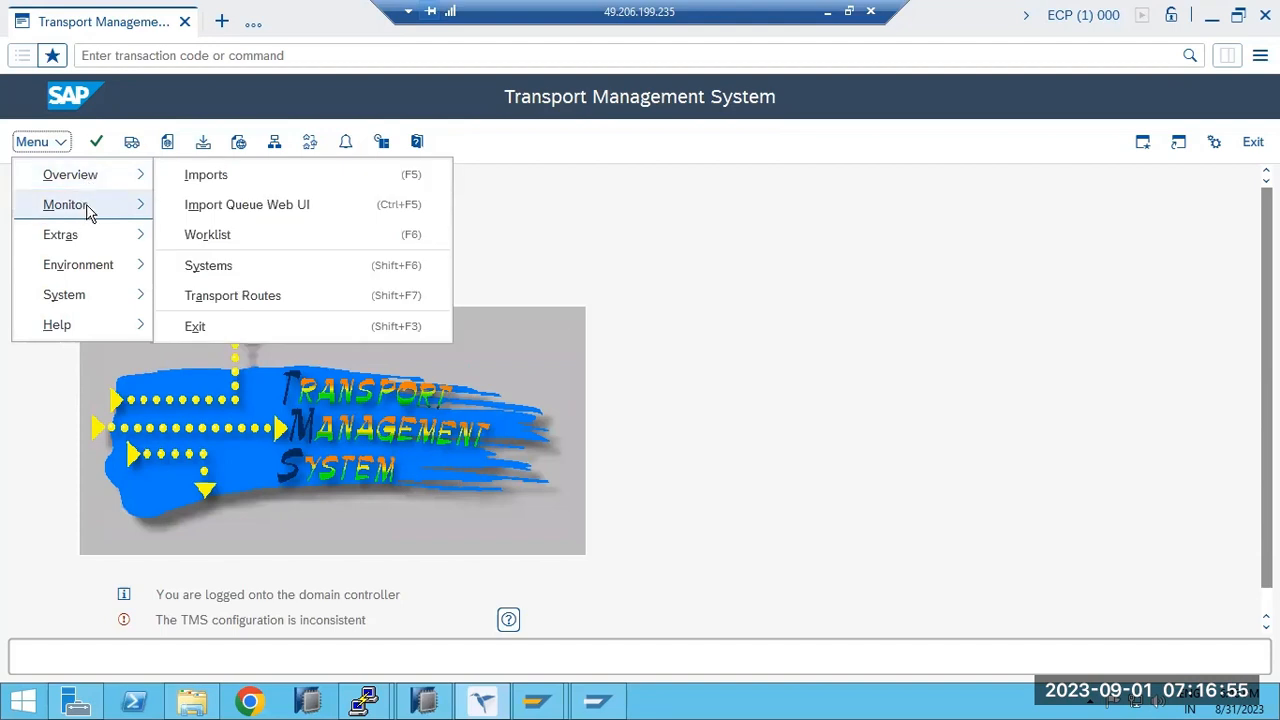
pyautogui.moveTo(90, 246)
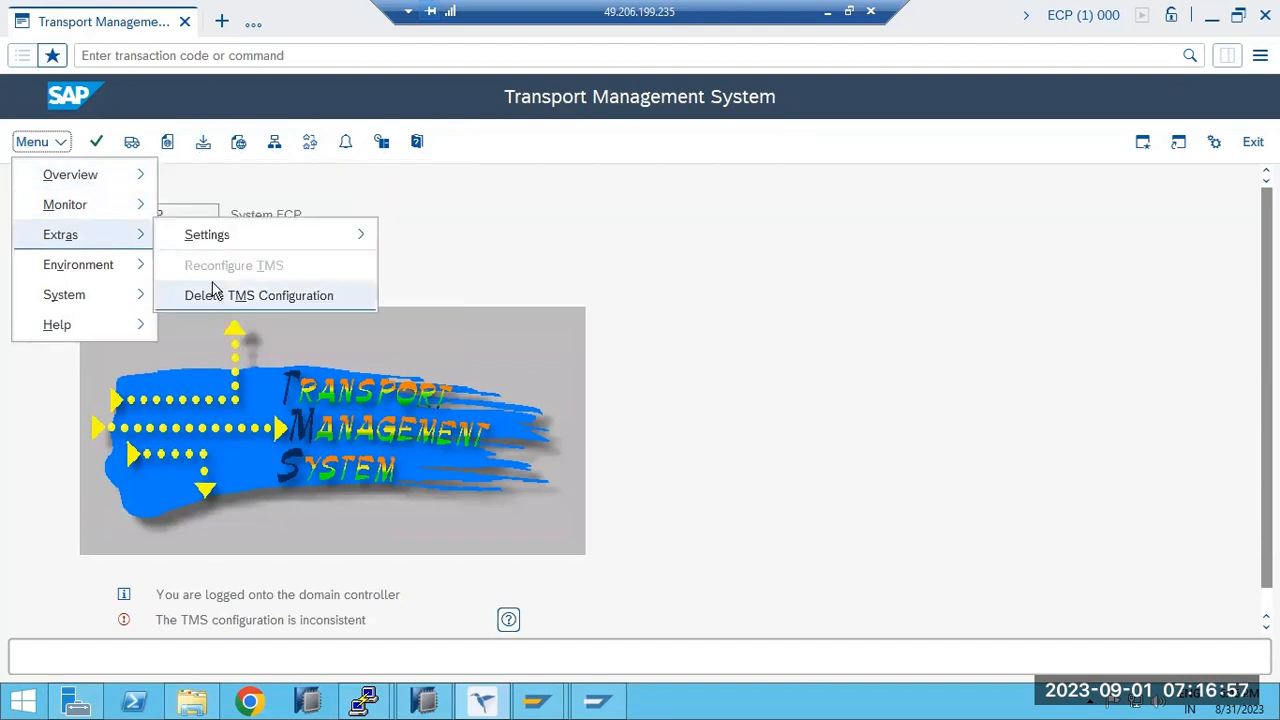
pyautogui.click(214, 295)
pyautogui.click(326, 489)
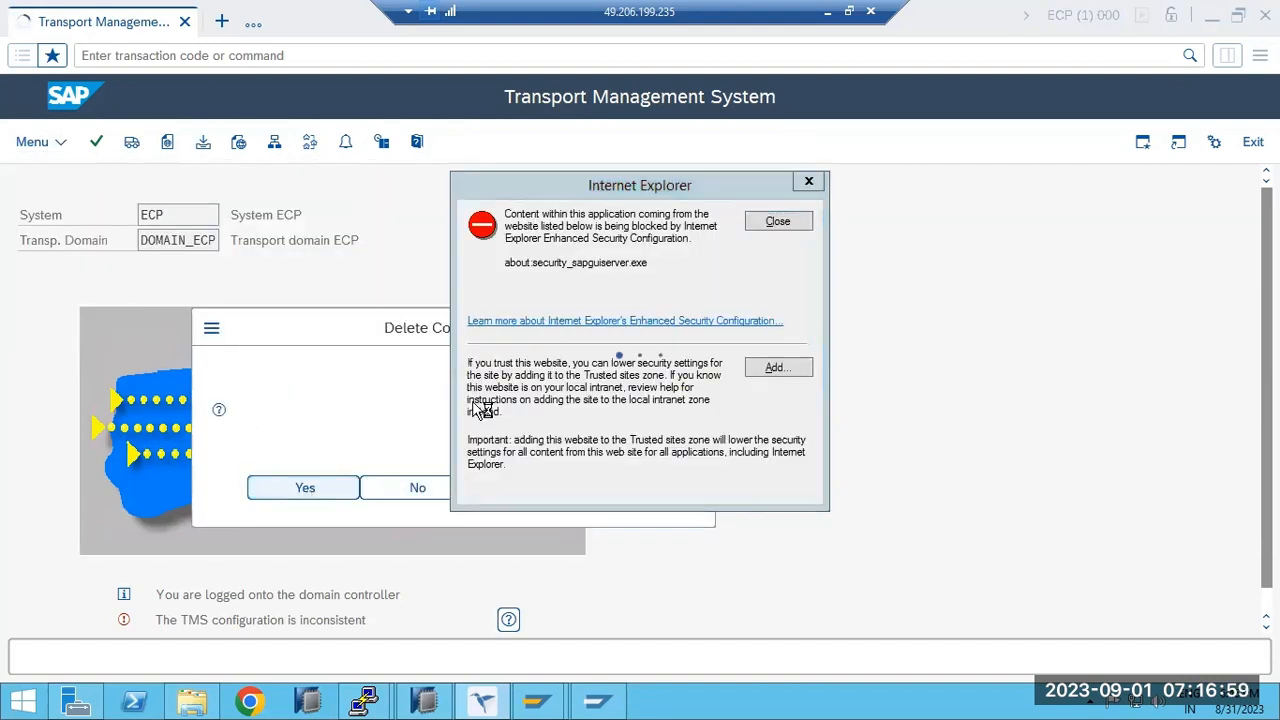
pyautogui.click(774, 222)
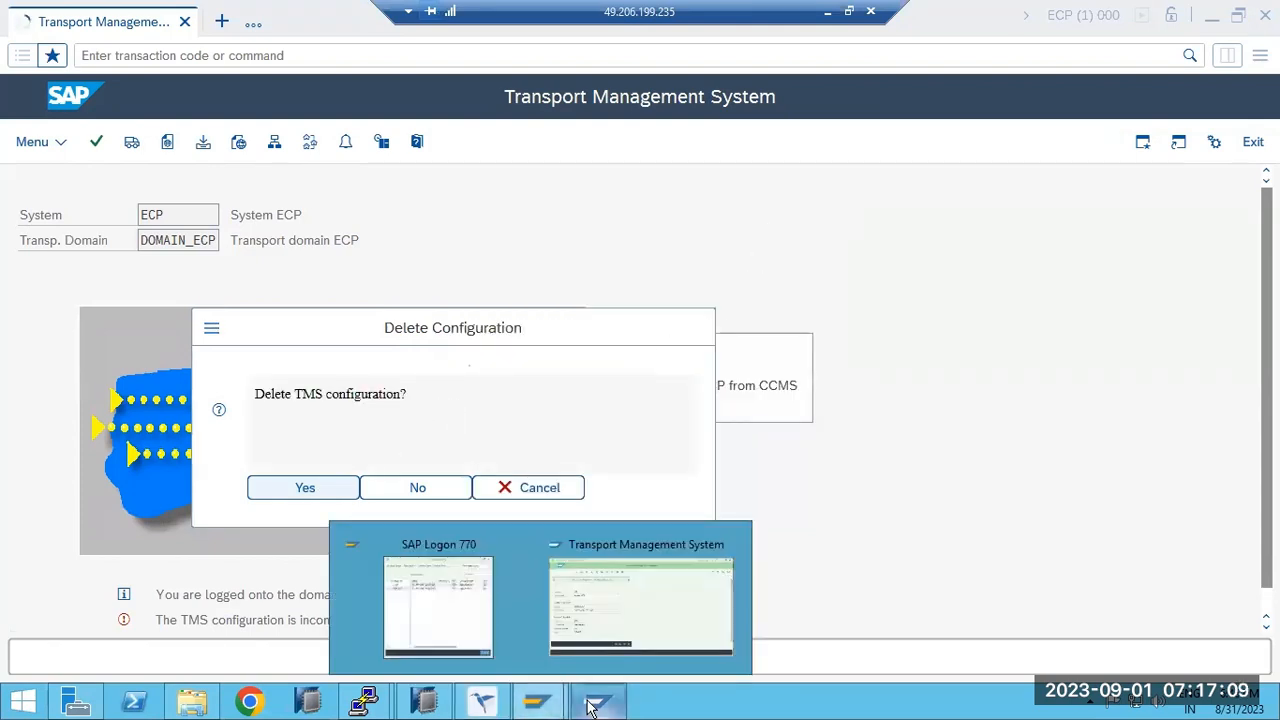
pyautogui.click(638, 595)
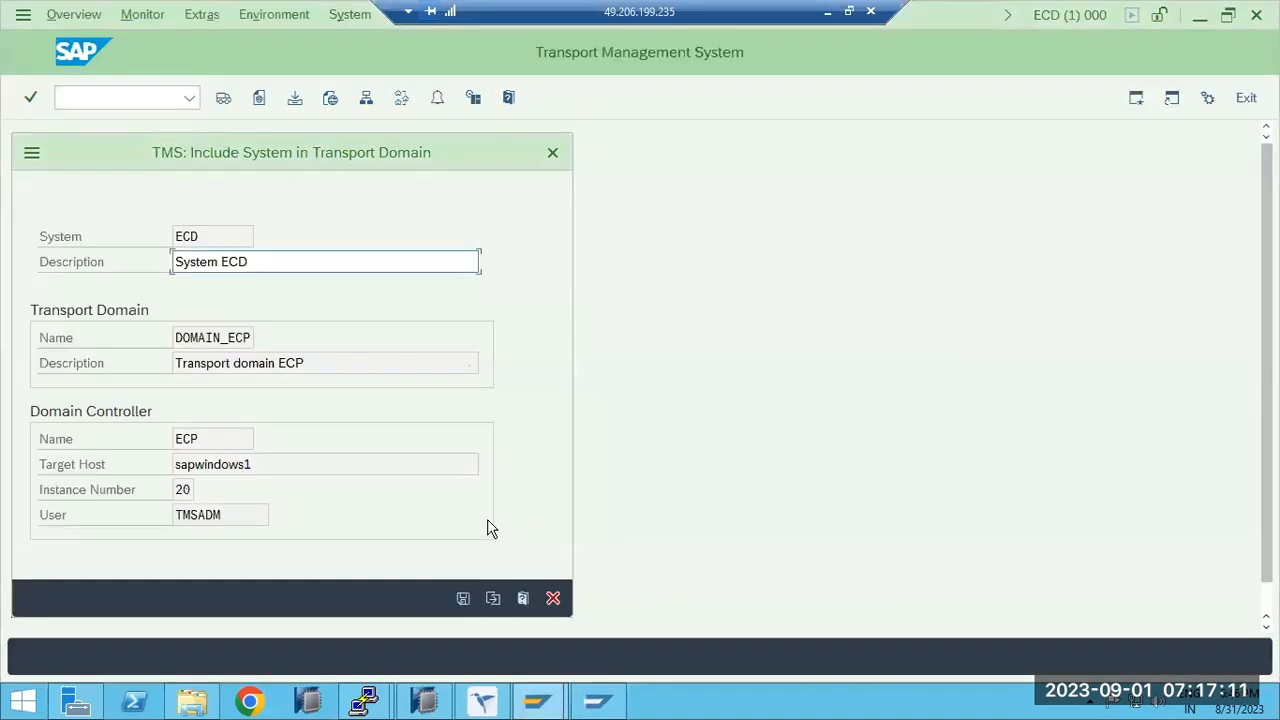
# Cancel ECD's include-in-domain prompt and confirm ECD reports TMS not configured.
pyautogui.click(553, 599)
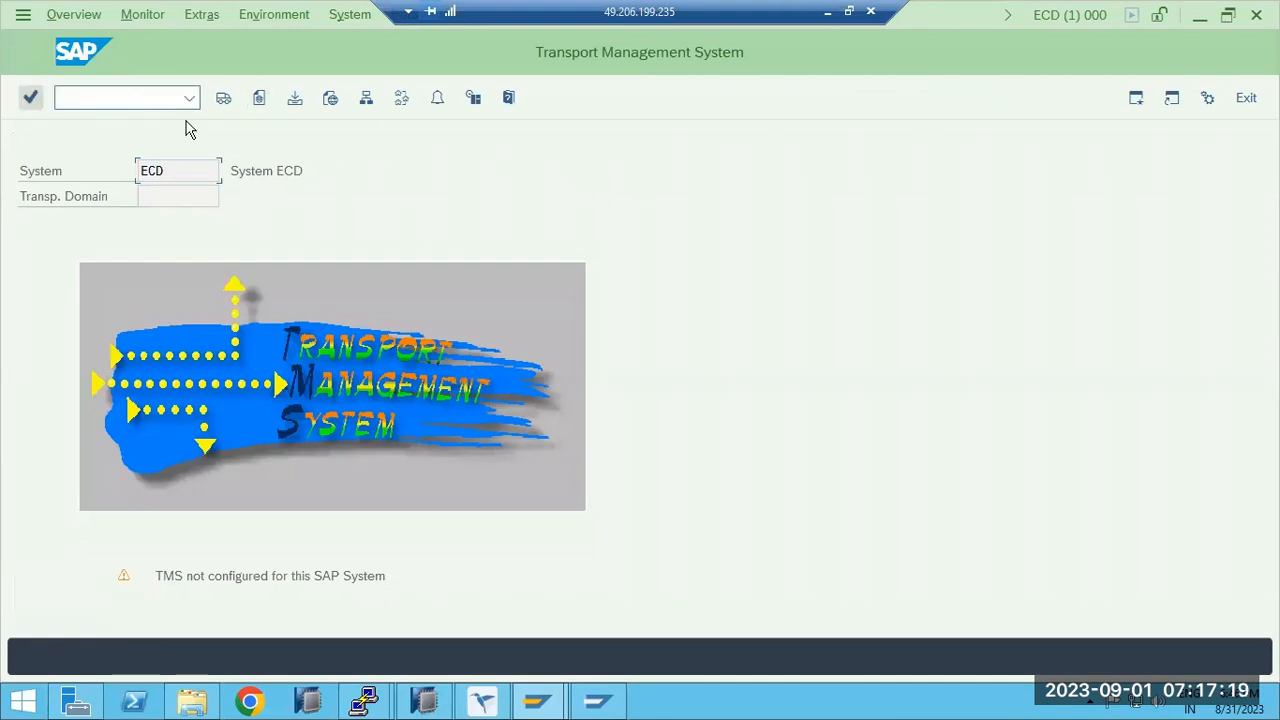
pyautogui.click(226, 104)
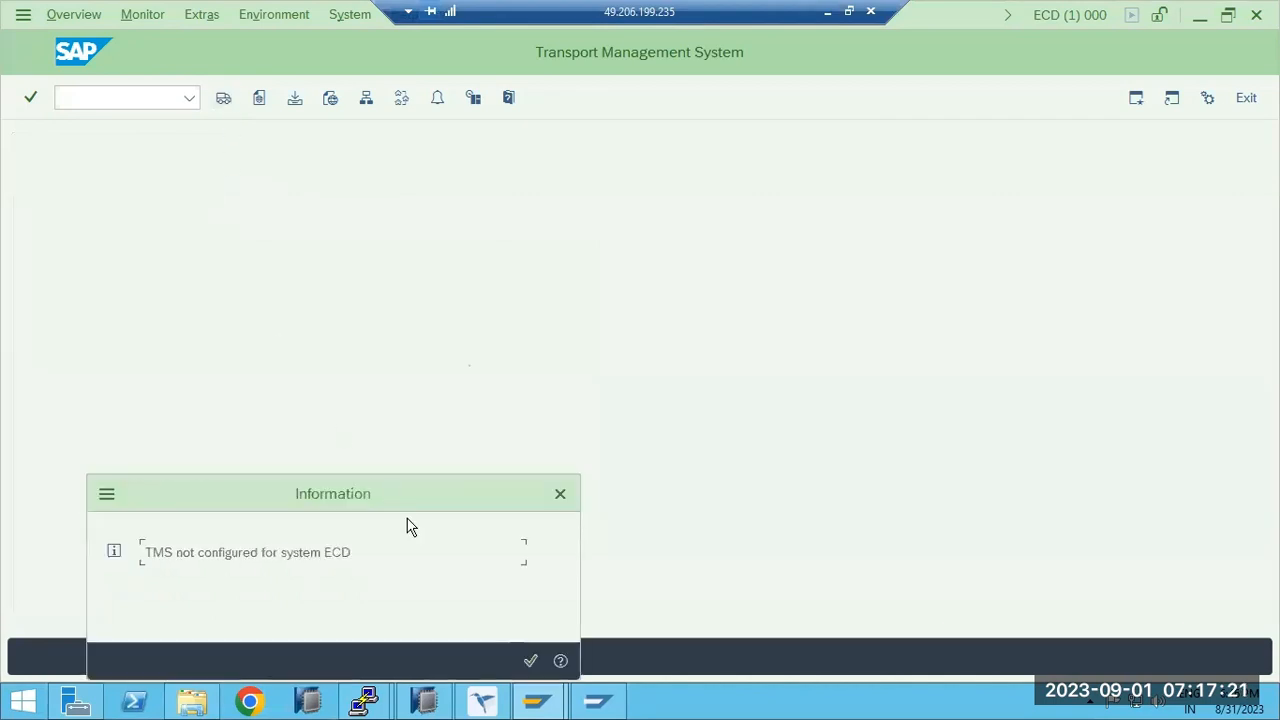
pyautogui.click(597, 422)
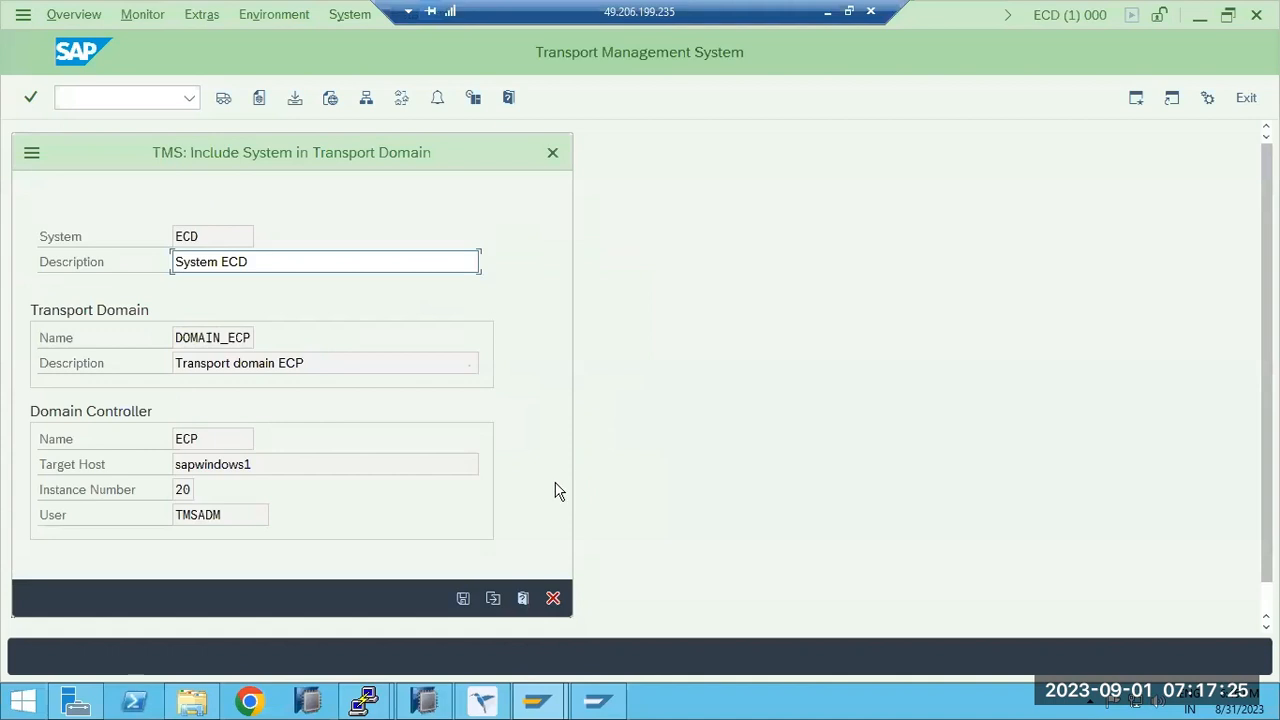
pyautogui.click(553, 598)
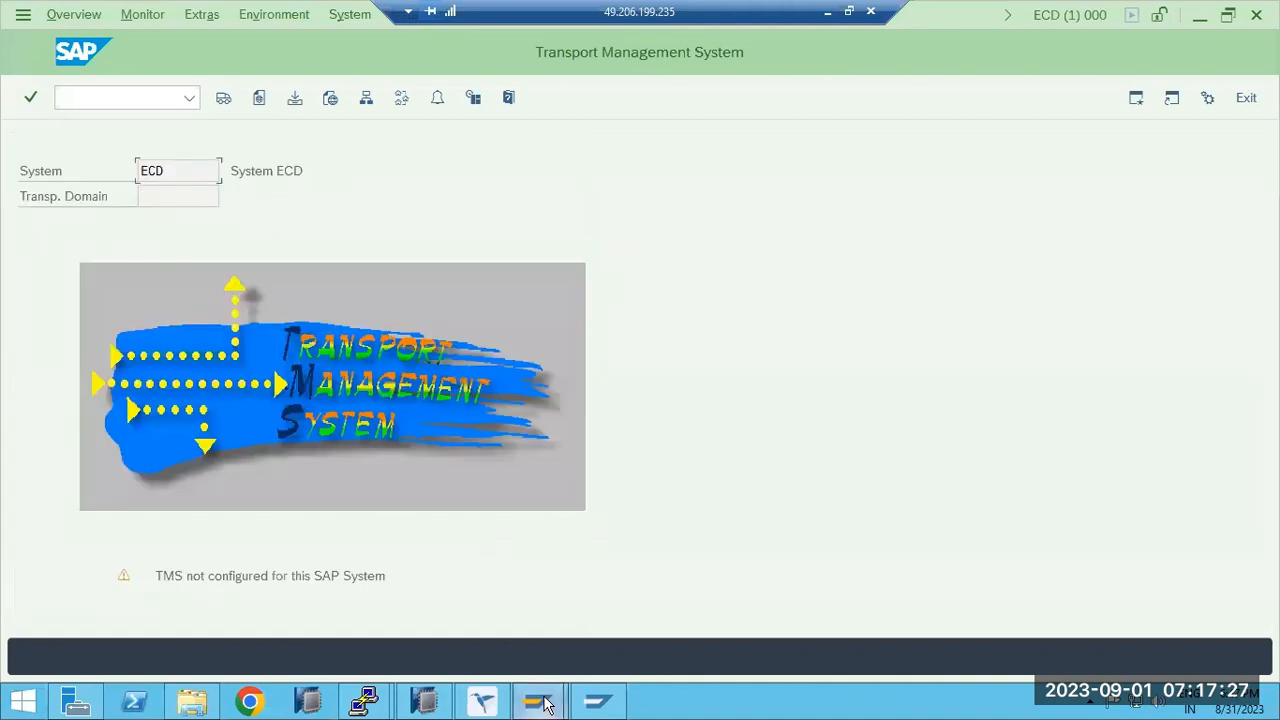
# Cancel ECP's Configure Transport Domain dialog and bring up the C:\usr\sap\trans folder.
pyautogui.click(480, 704)
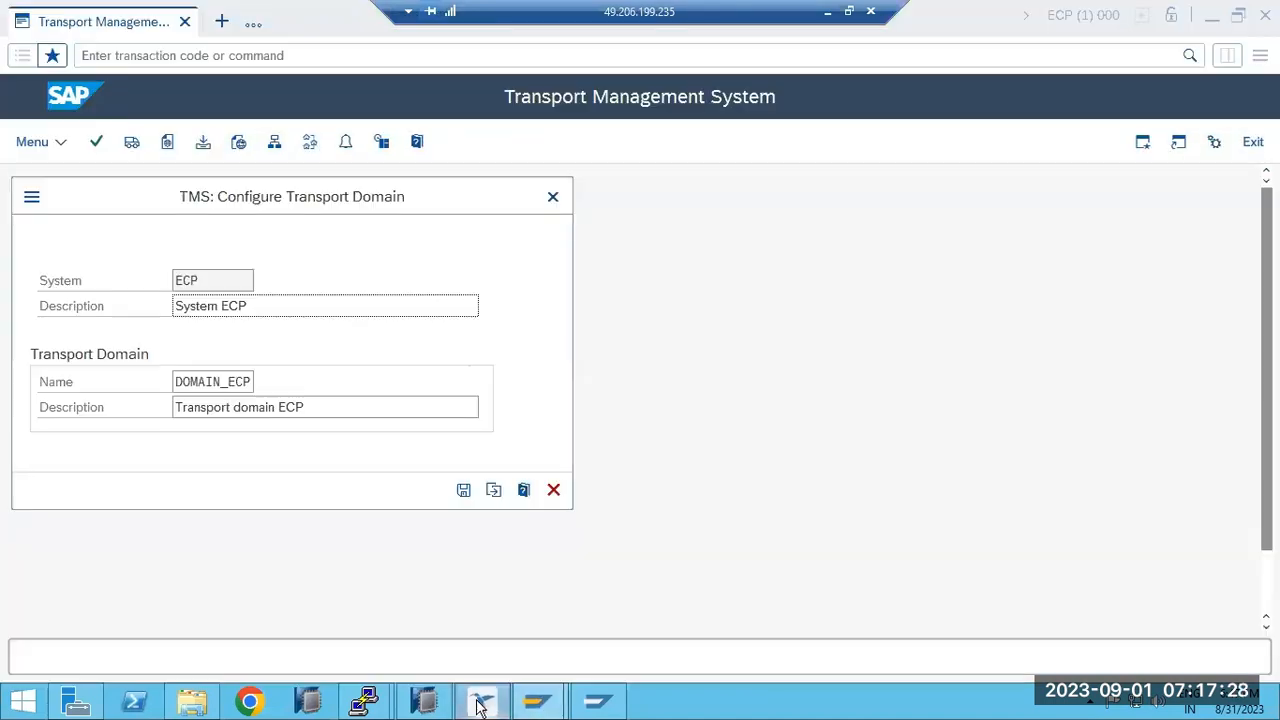
pyautogui.click(553, 489)
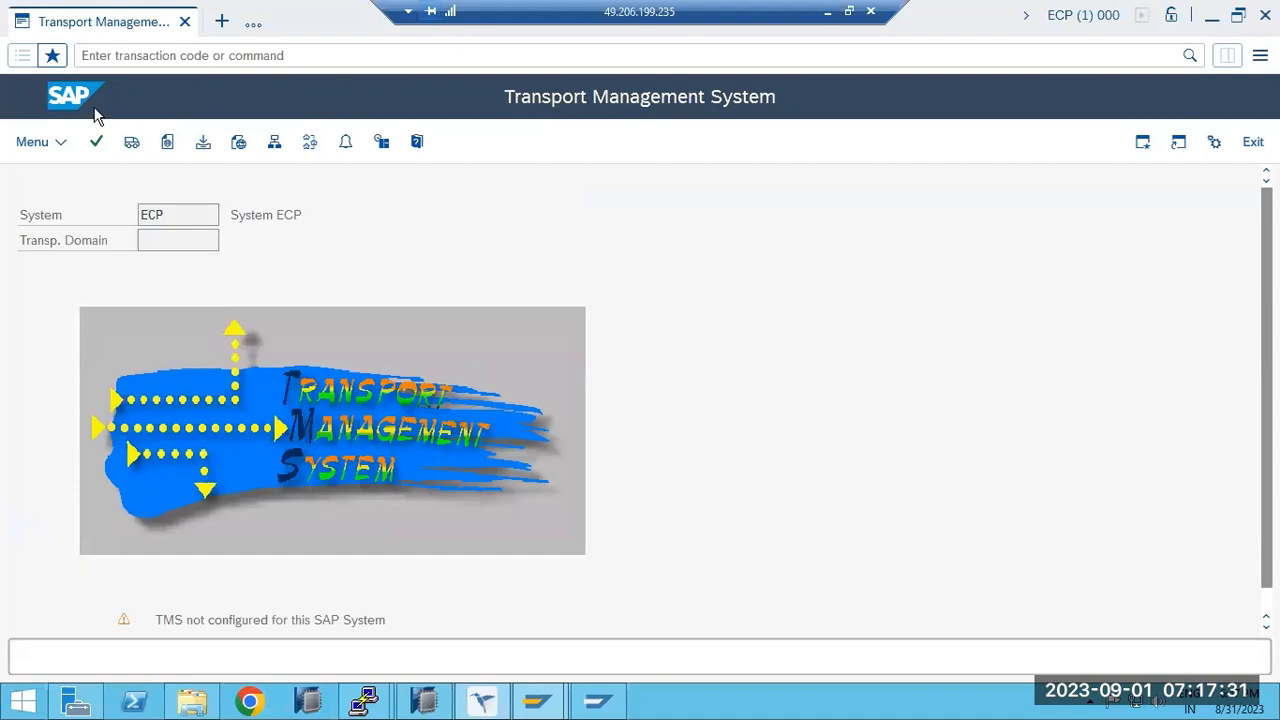
pyautogui.click(192, 702)
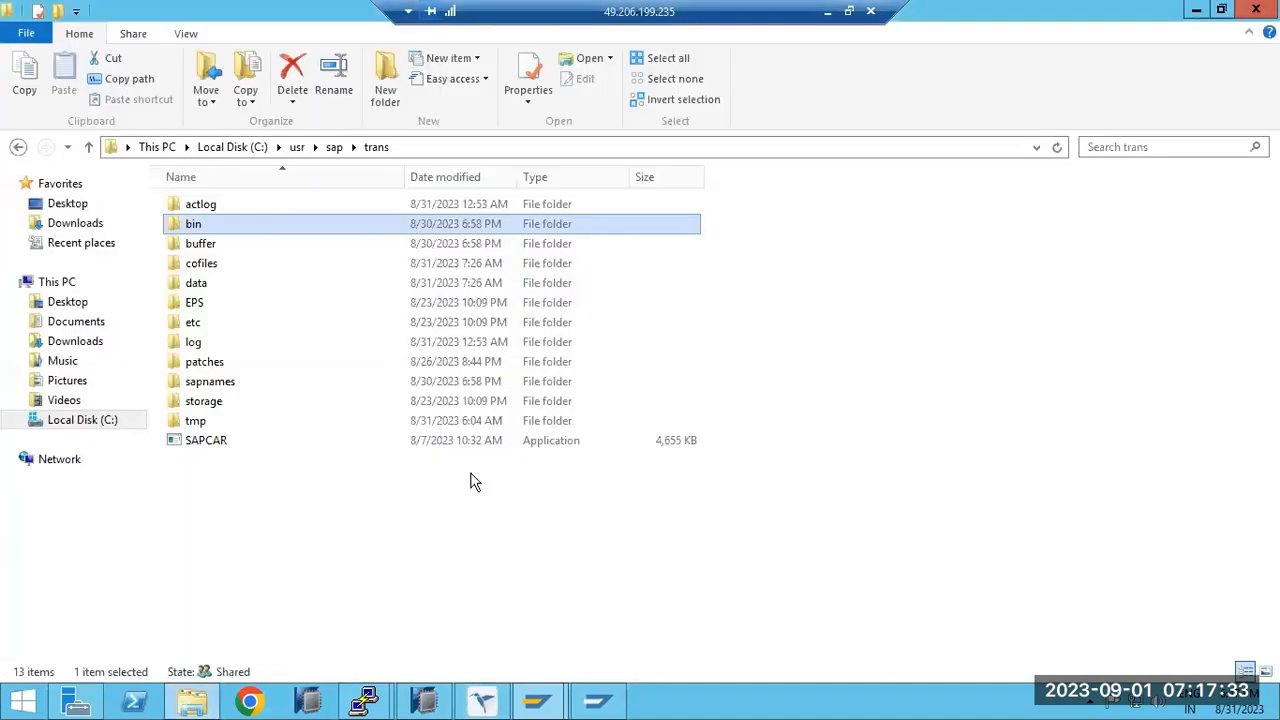
# Permanently delete all seven domain and profile files in usr\sap\trans\bin, leaving it empty.
pyautogui.doubleClick(190, 226)
pyautogui.moveTo(254, 346); pyautogui.dragTo(205, 205)
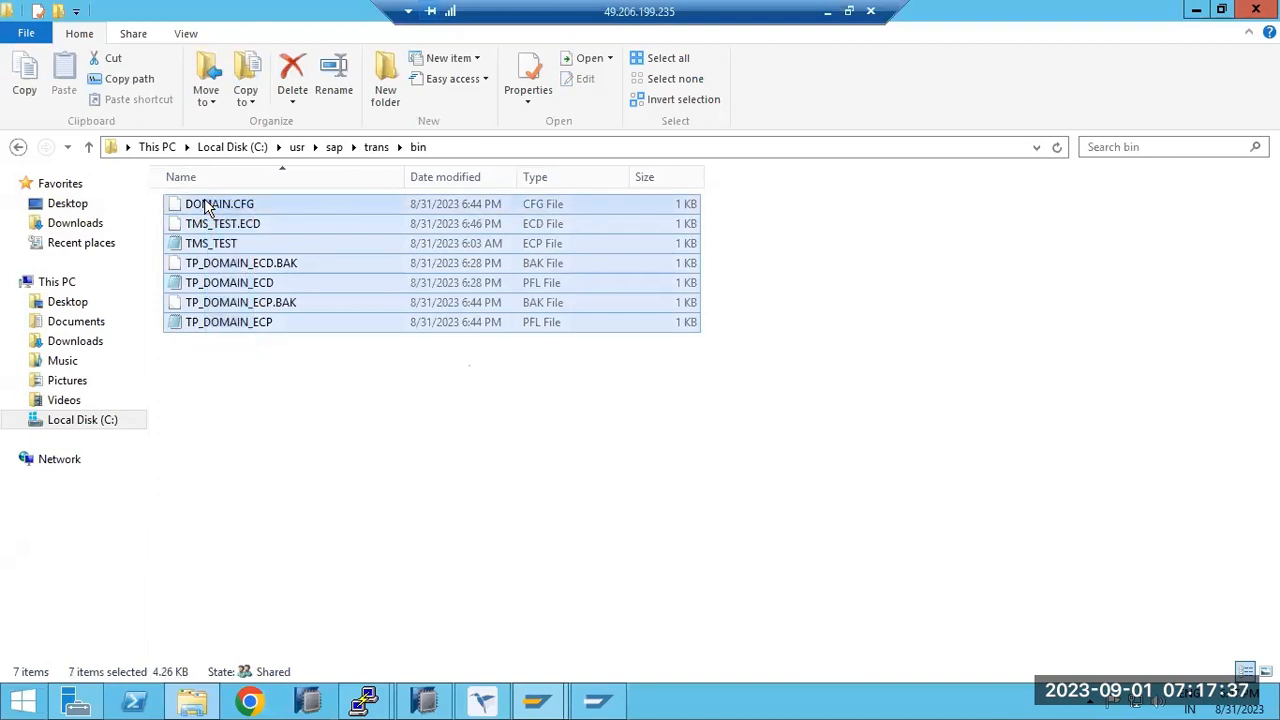
pyautogui.hotkey('shift', 'Delete')
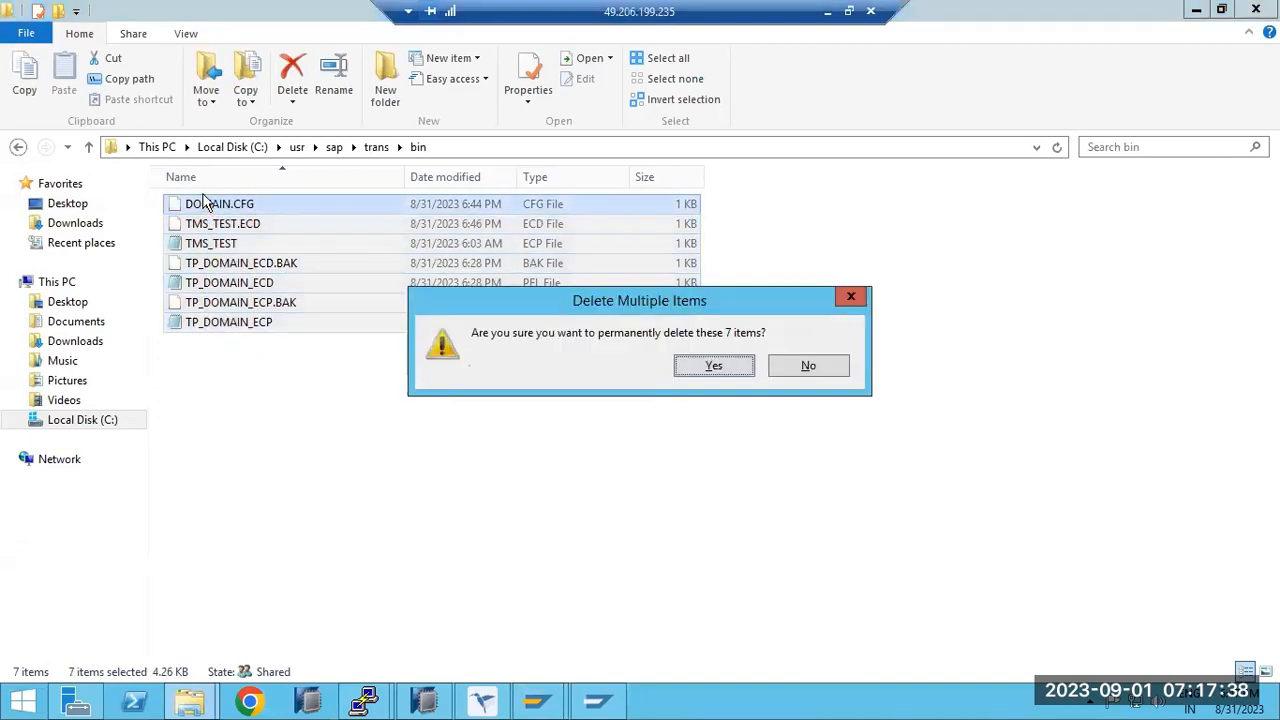
pyautogui.click(748, 366)
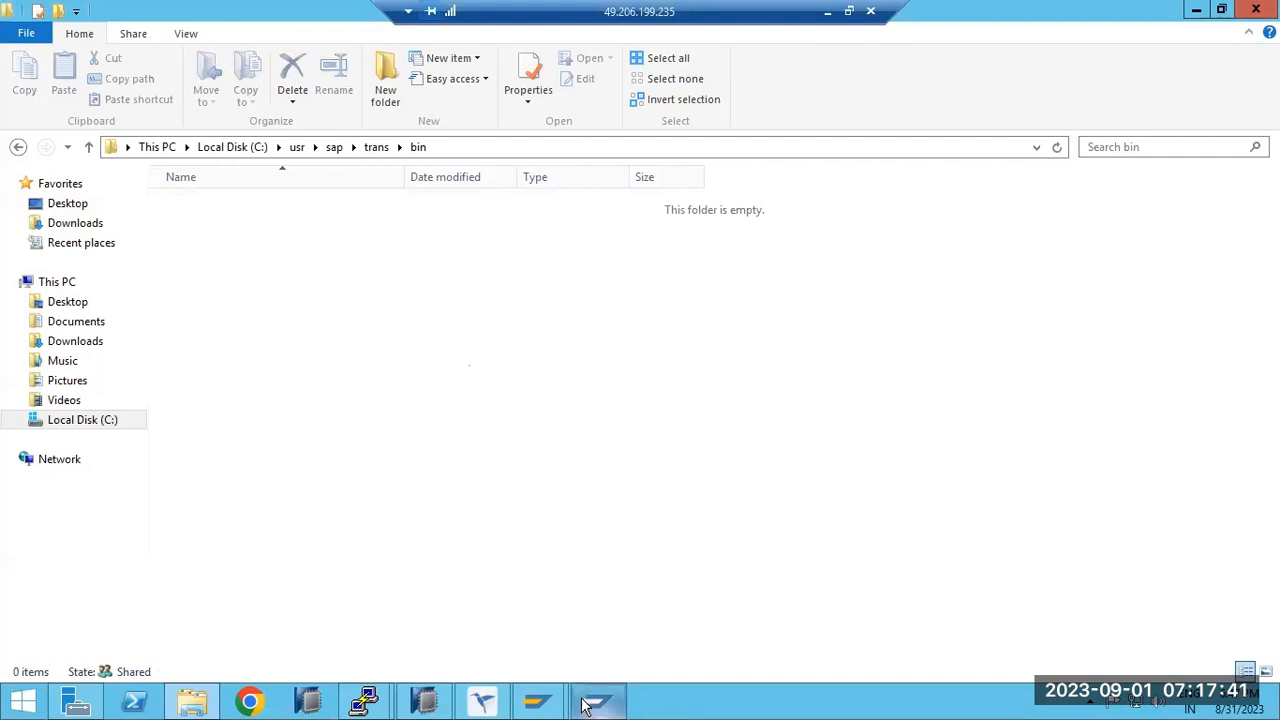
pyautogui.click(504, 705)
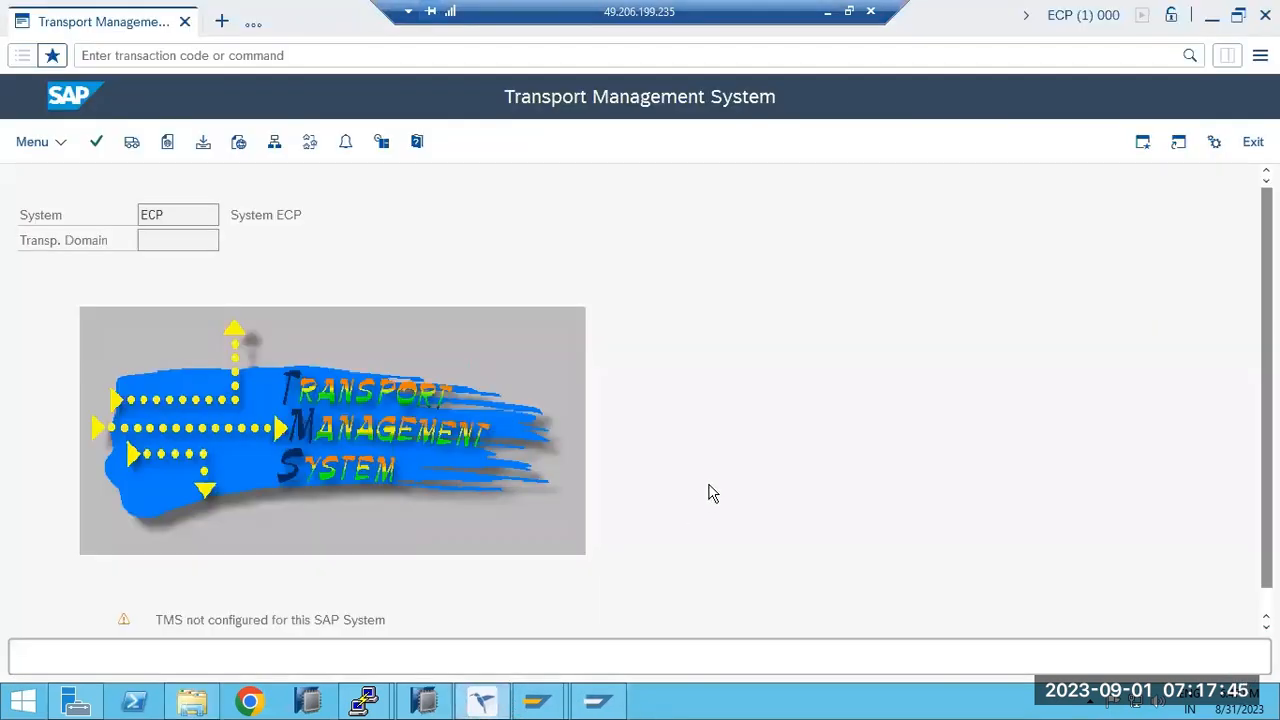
# Run /nSTMS on ECP and save DOMAIN_ECP with ECP as controller, confirming the new TMSADM password.
pyautogui.click(154, 56)
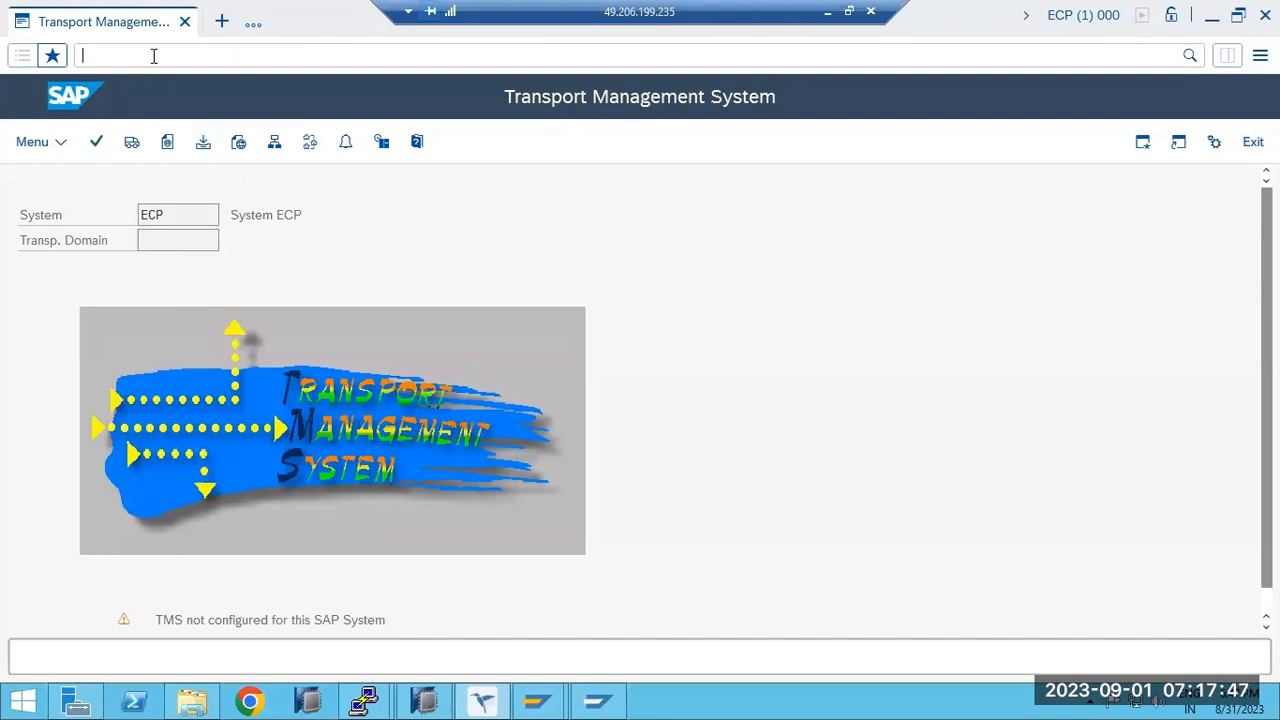
pyautogui.write('/nstms')
pyautogui.press('Return')
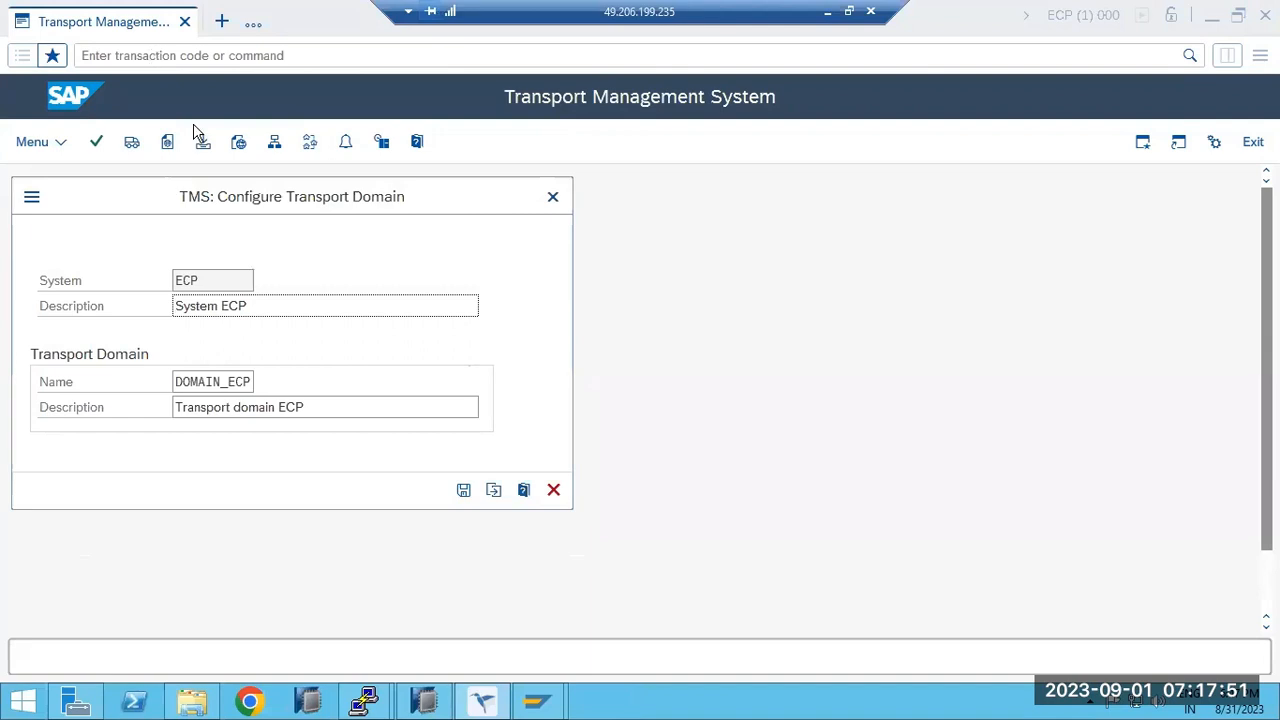
pyautogui.click(463, 490)
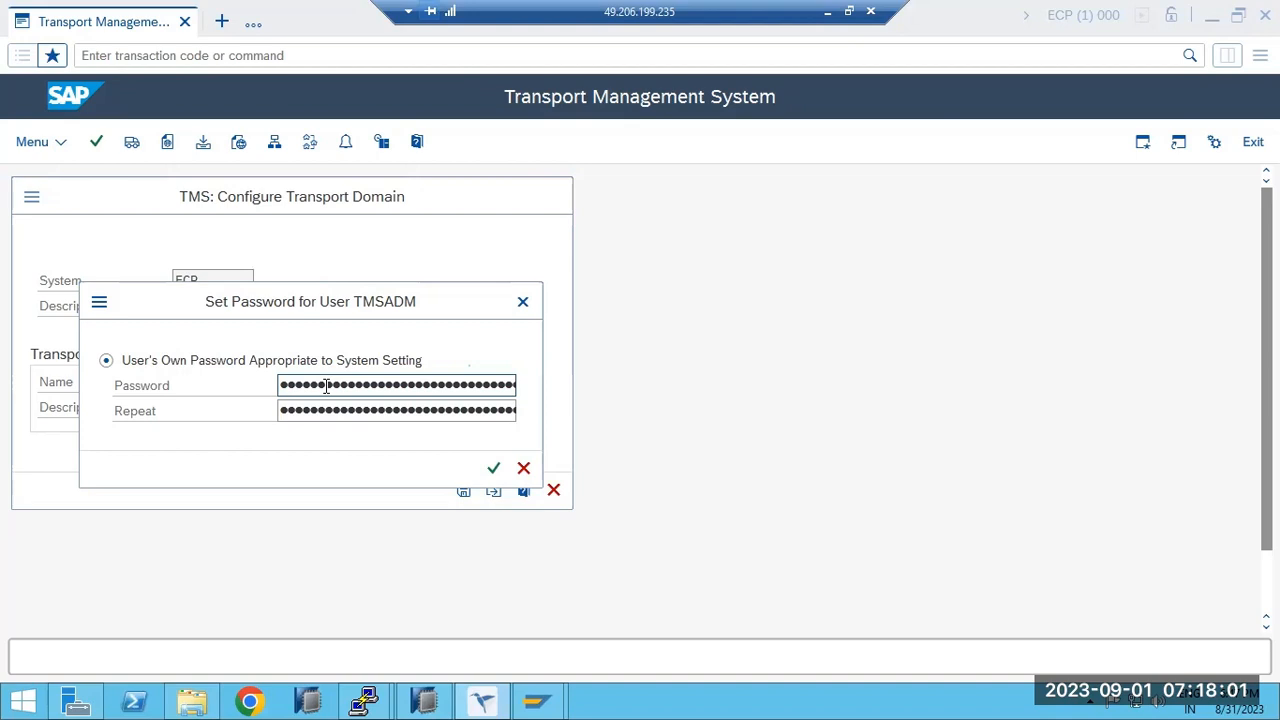
pyautogui.press('Return')
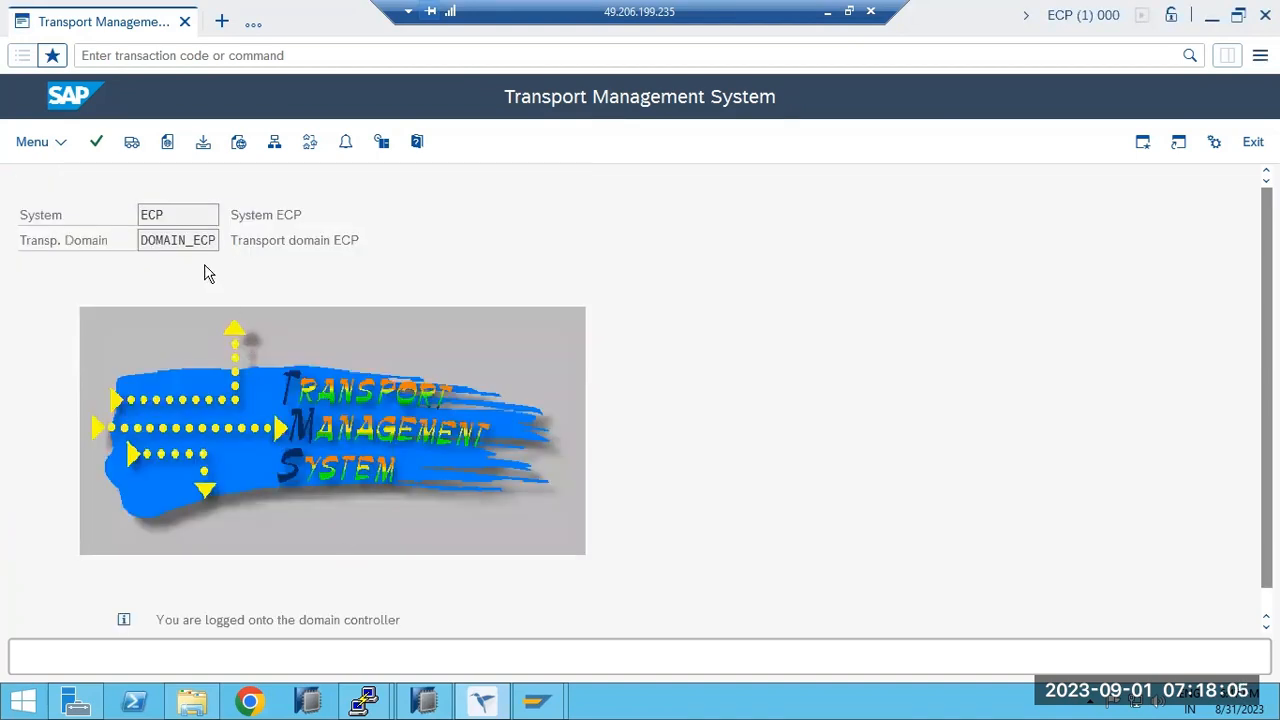
pyautogui.click(310, 141)
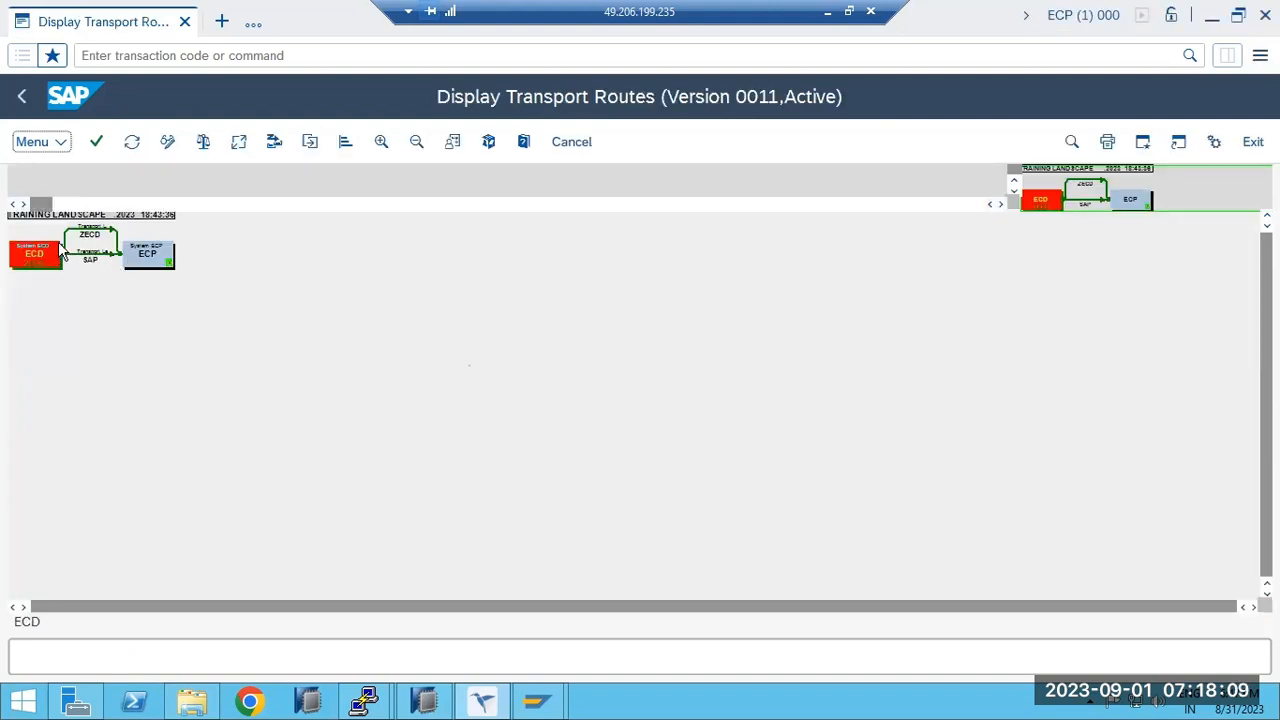
# In change mode, delete ECD and its links from the transport routes, leaving ECP.
pyautogui.click(167, 146)
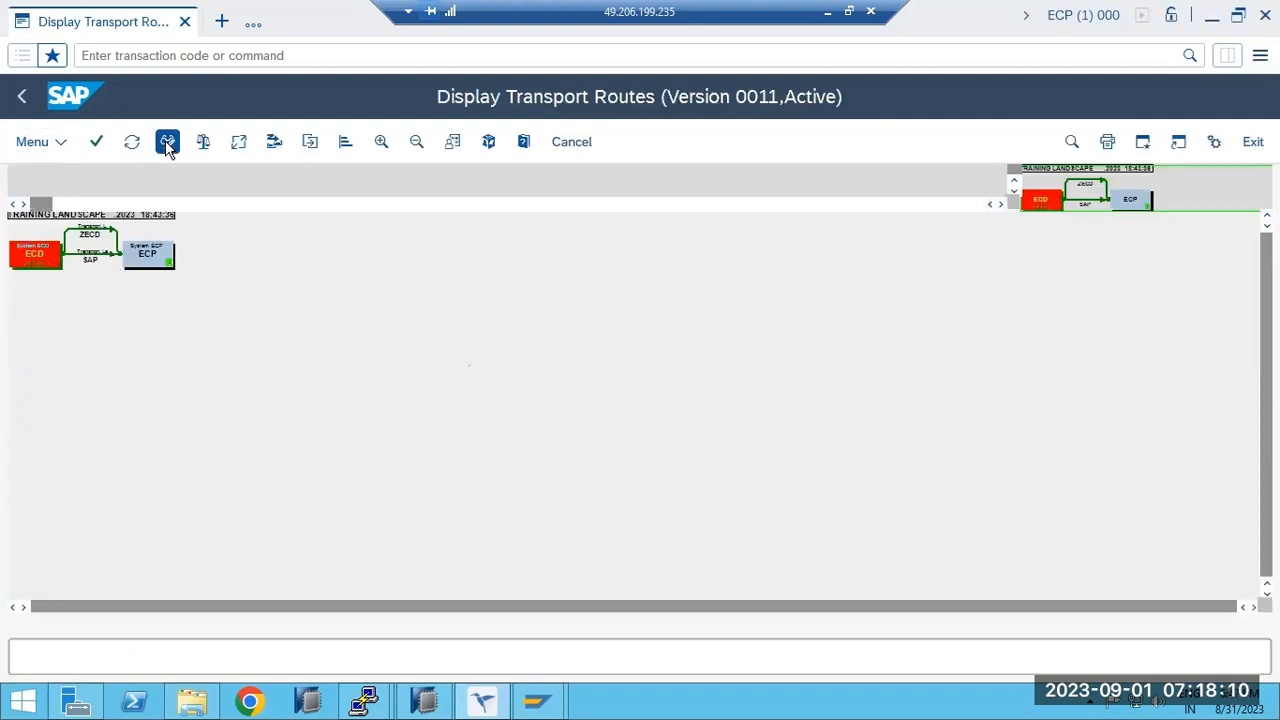
pyautogui.click(36, 252)
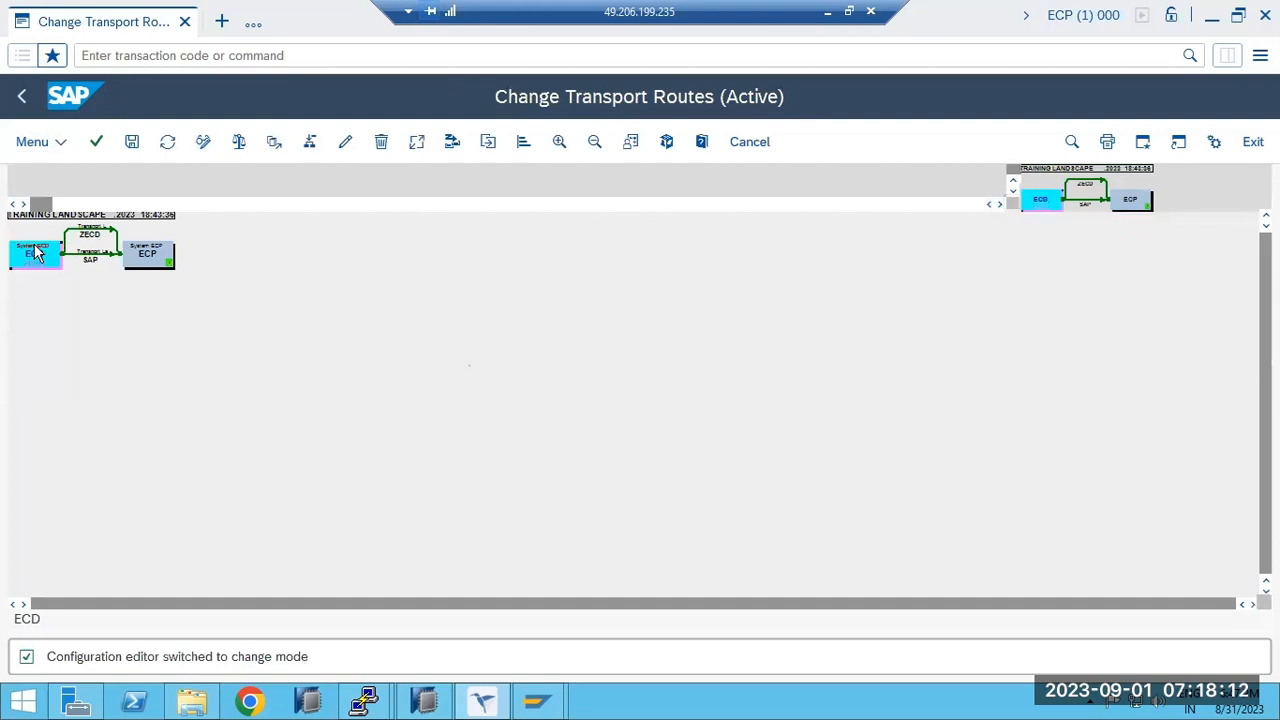
pyautogui.click(384, 144)
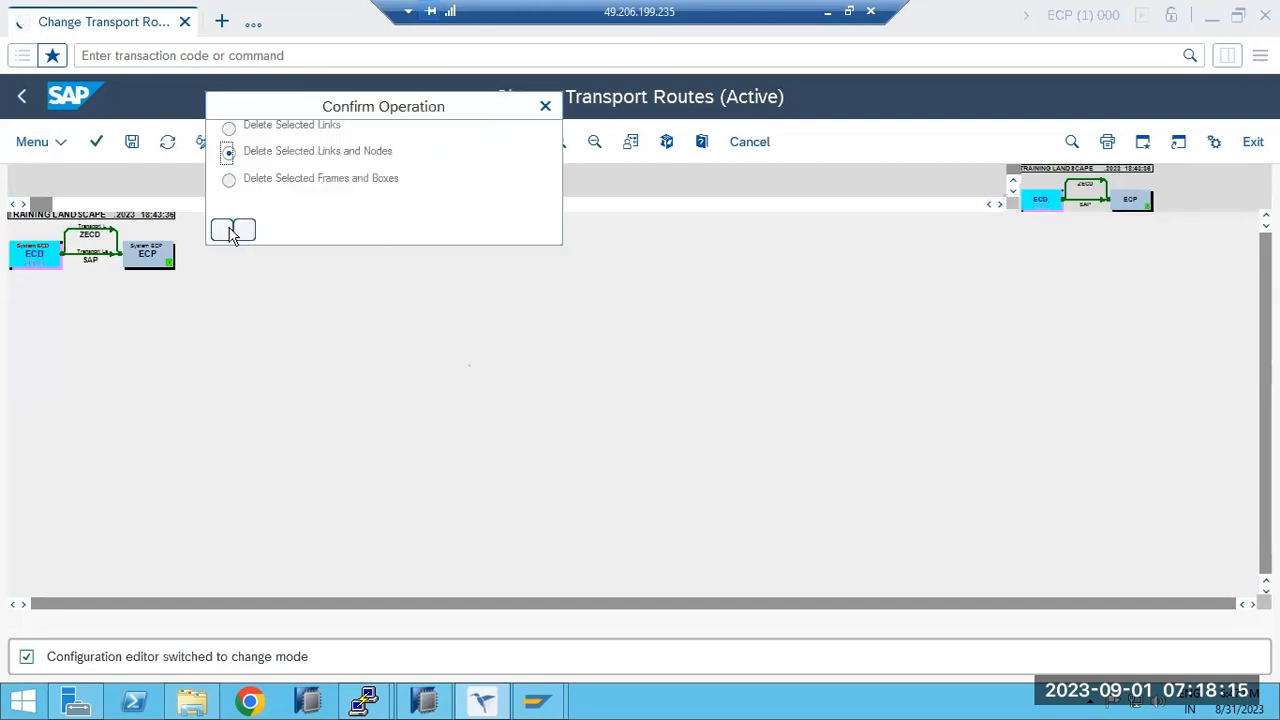
pyautogui.click(226, 234)
pyautogui.click(88, 258)
pyautogui.click(380, 143)
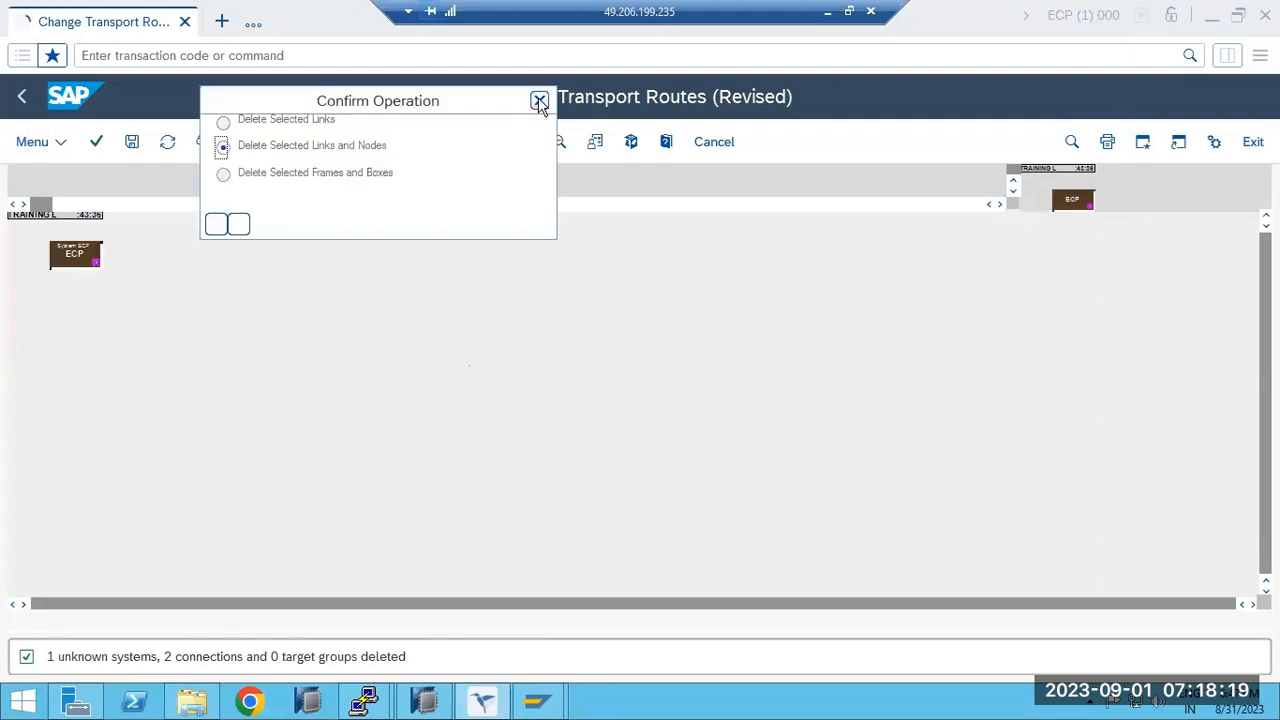
pyautogui.click(540, 103)
# Save the routes as TRAINING LANDSCAPE, distribute and activate them, and review the result.
pyautogui.click(131, 141)
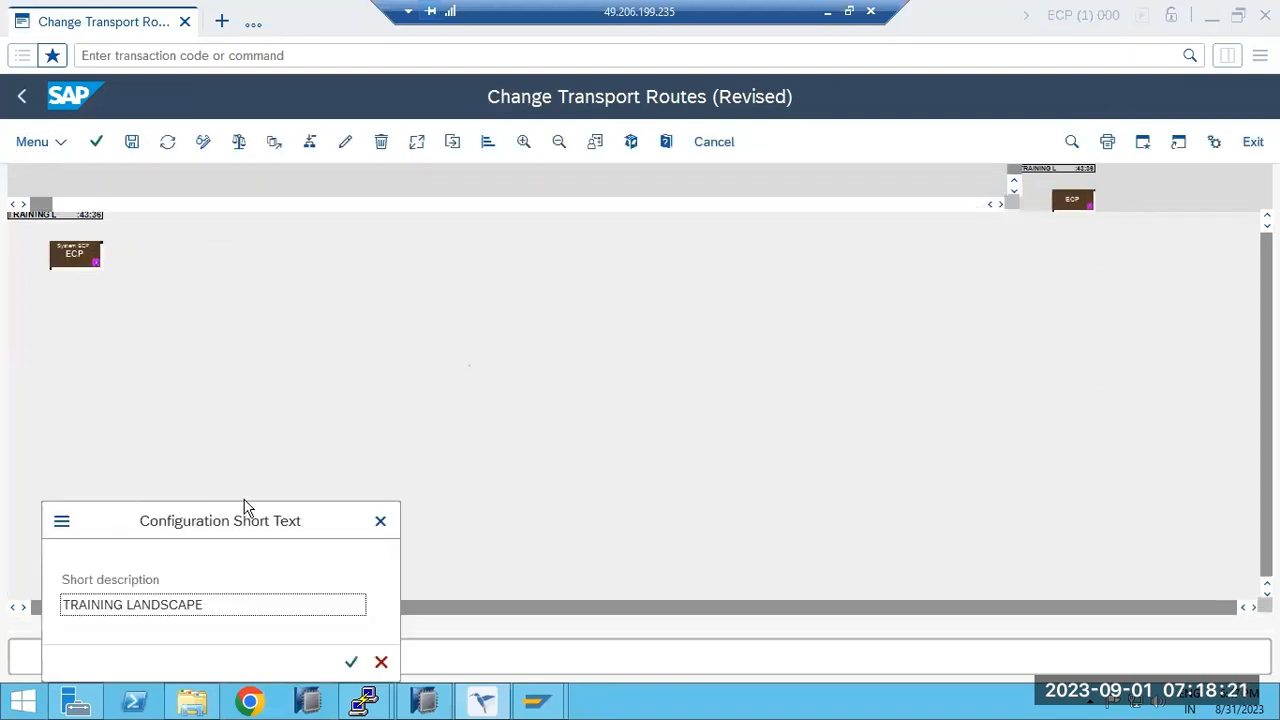
pyautogui.click(348, 660)
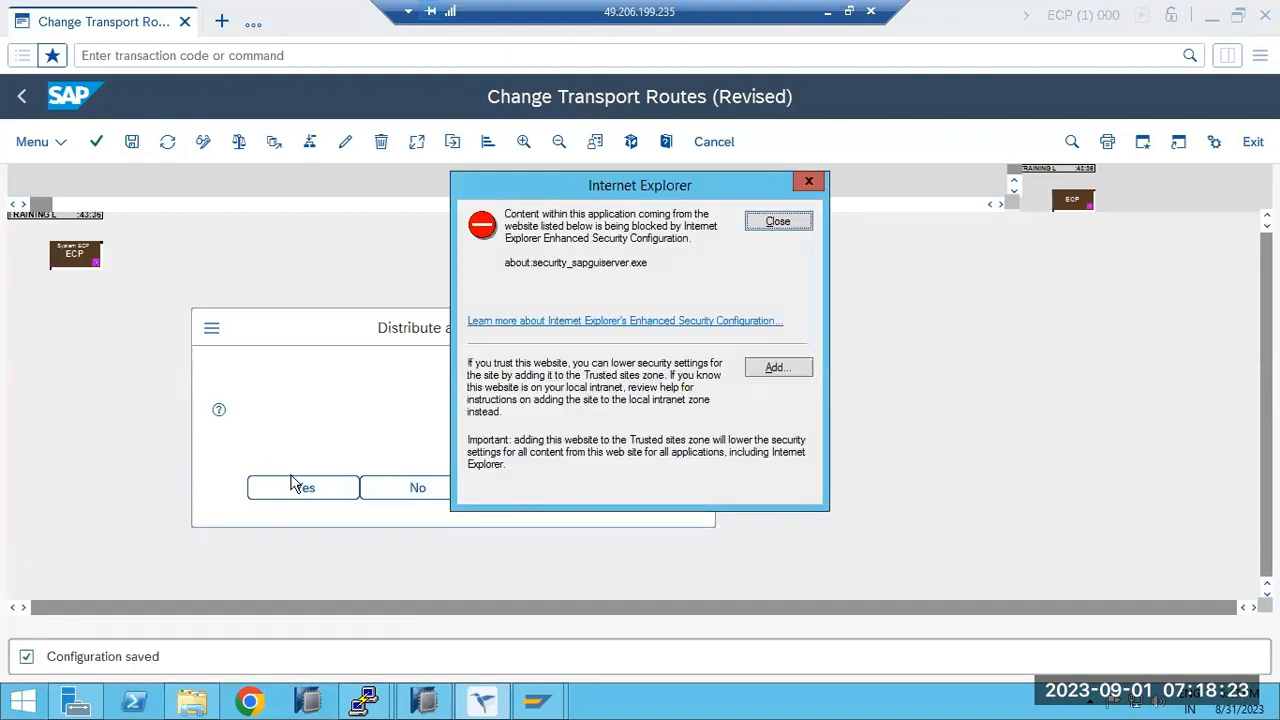
pyautogui.click(303, 487)
pyautogui.click(770, 225)
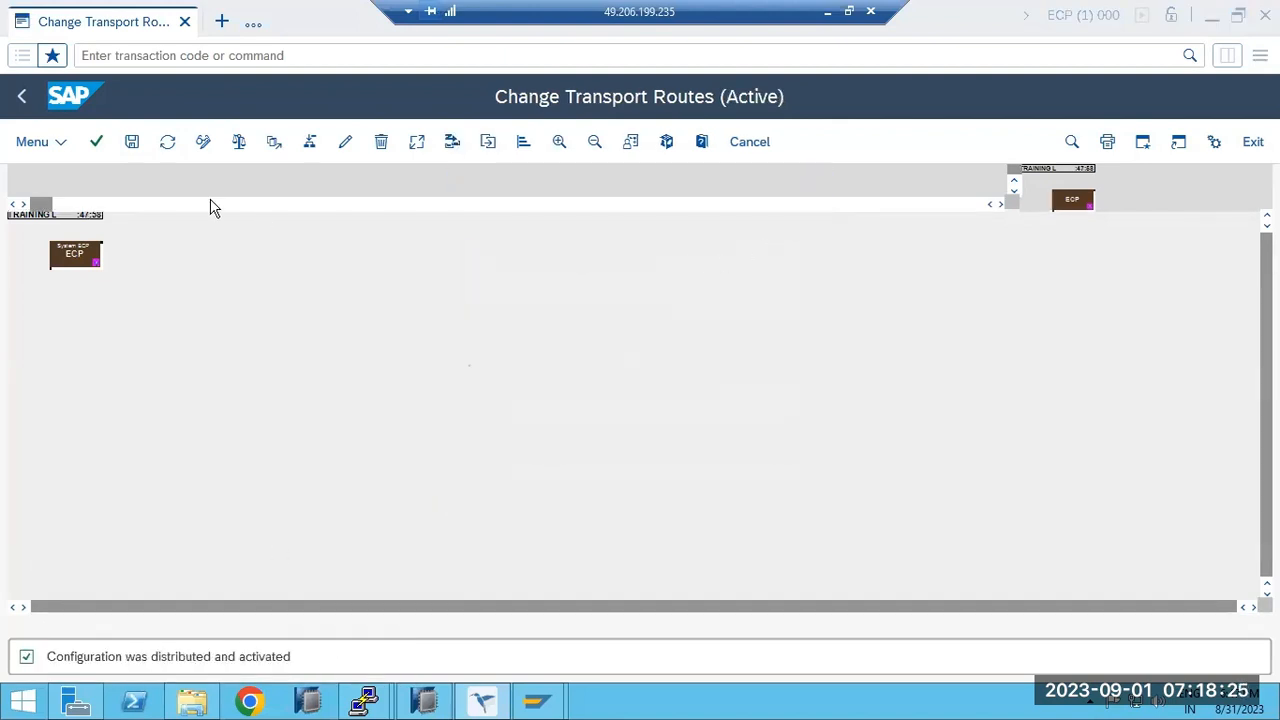
pyautogui.click(21, 96)
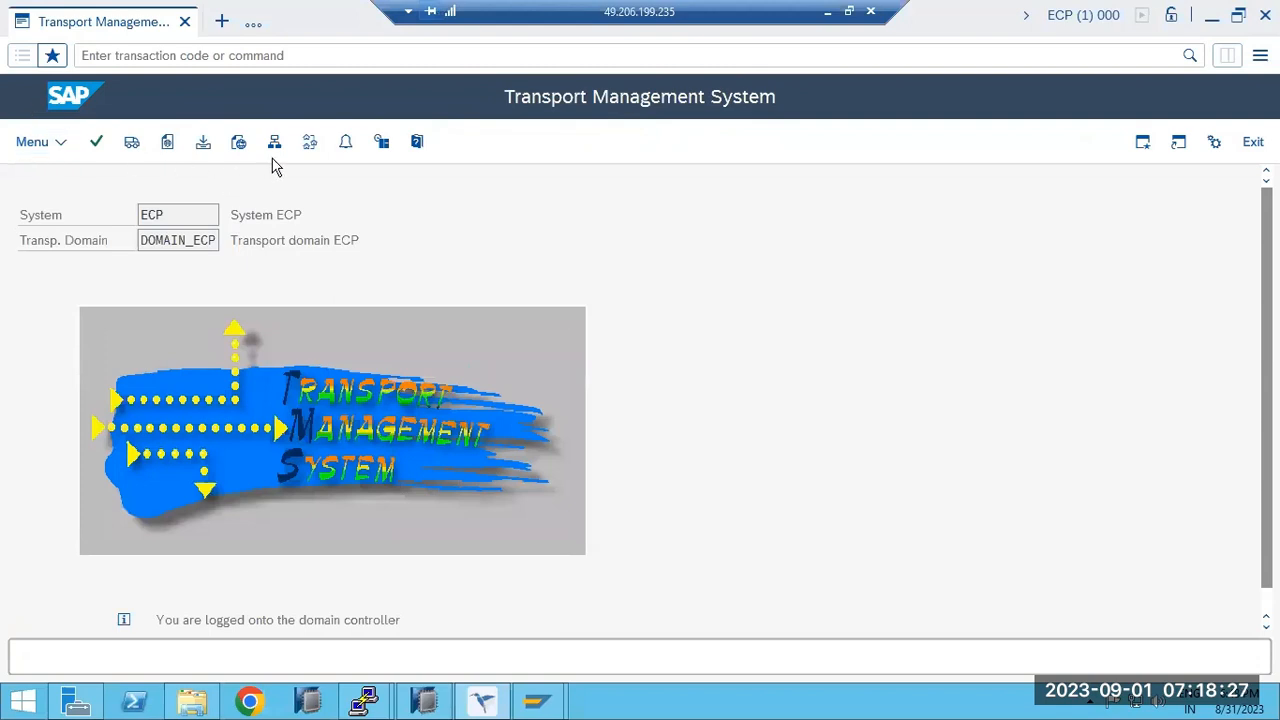
pyautogui.click(310, 142)
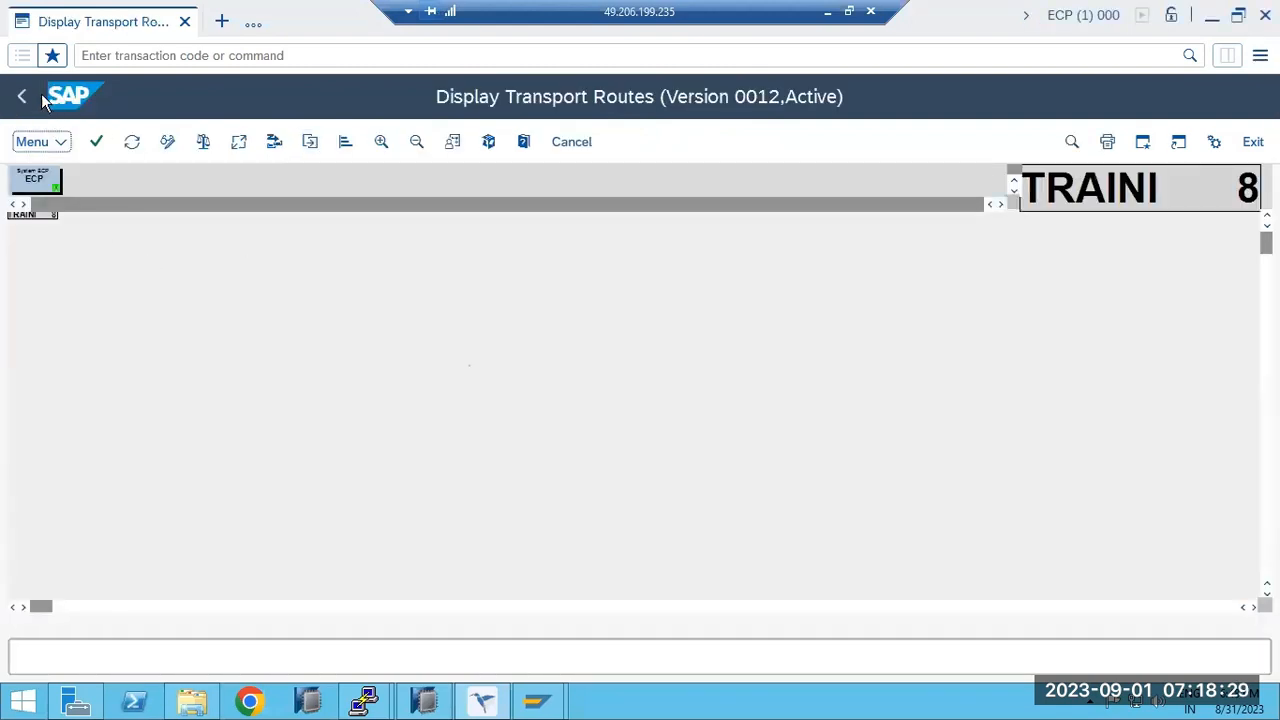
pyautogui.click(17, 97)
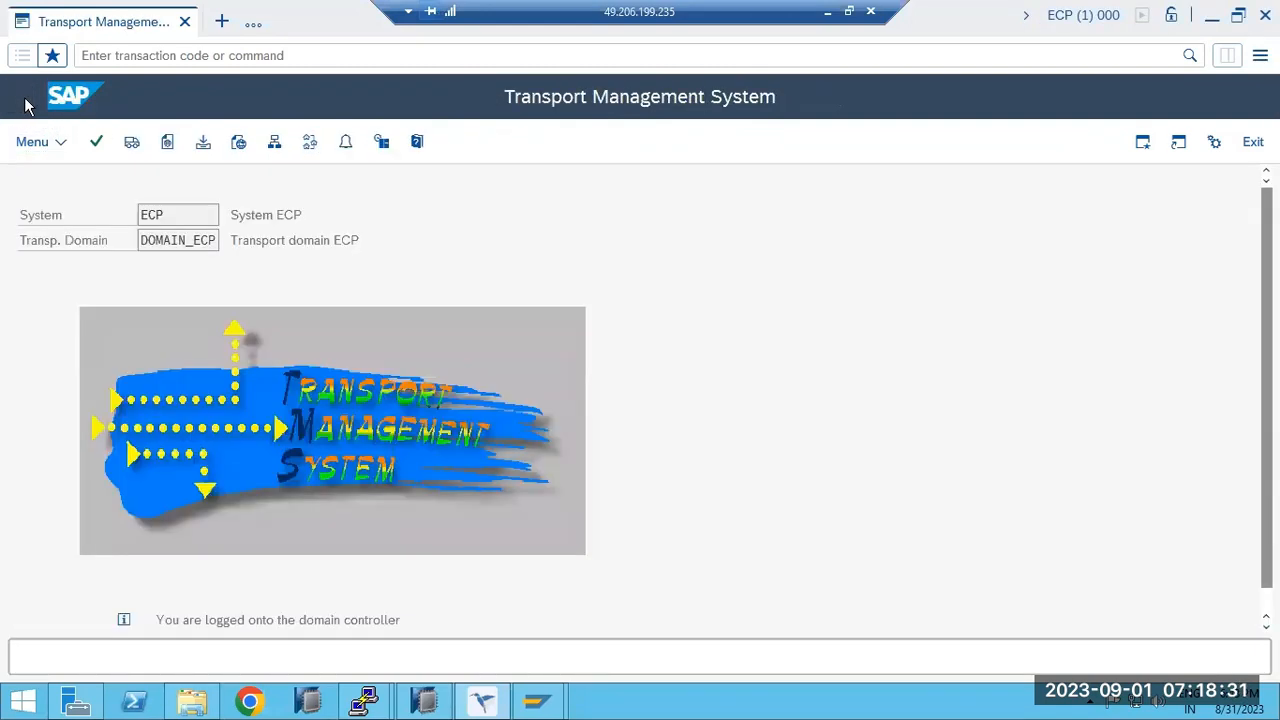
# Refresh the transport bin folder listing.
pyautogui.click(192, 701)
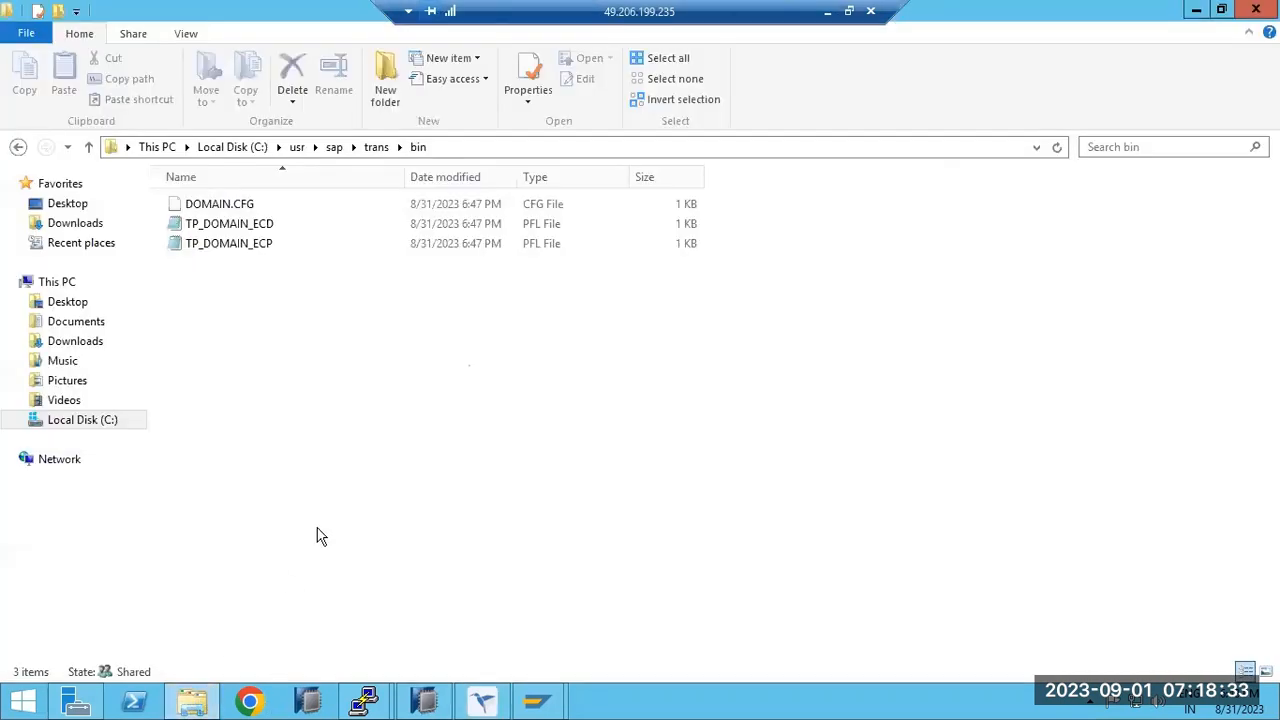
pyautogui.rightClick(378, 434)
pyautogui.click(424, 507)
# Switch to ECD's Transport Management System window and run /nstms to show domain DOMAIN_ECD.
pyautogui.click(486, 698)
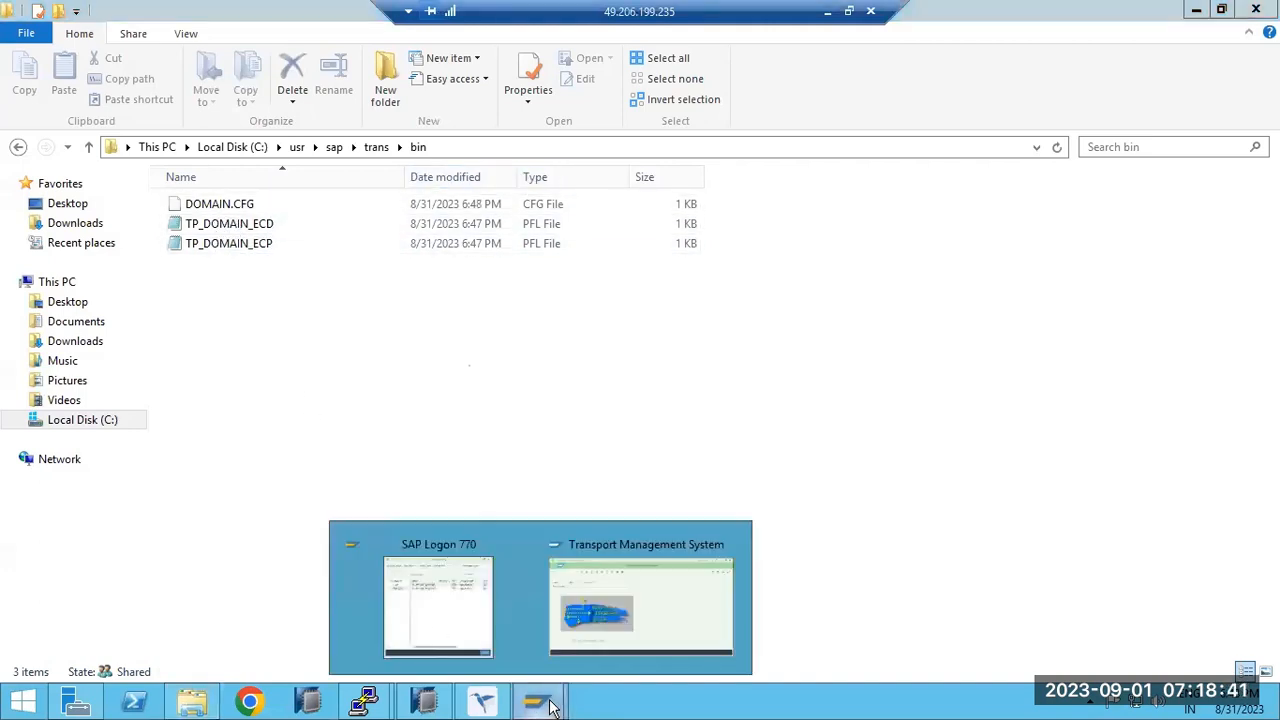
pyautogui.moveTo(482, 697); pyautogui.dragTo(559, 638)
pyautogui.click(480, 703)
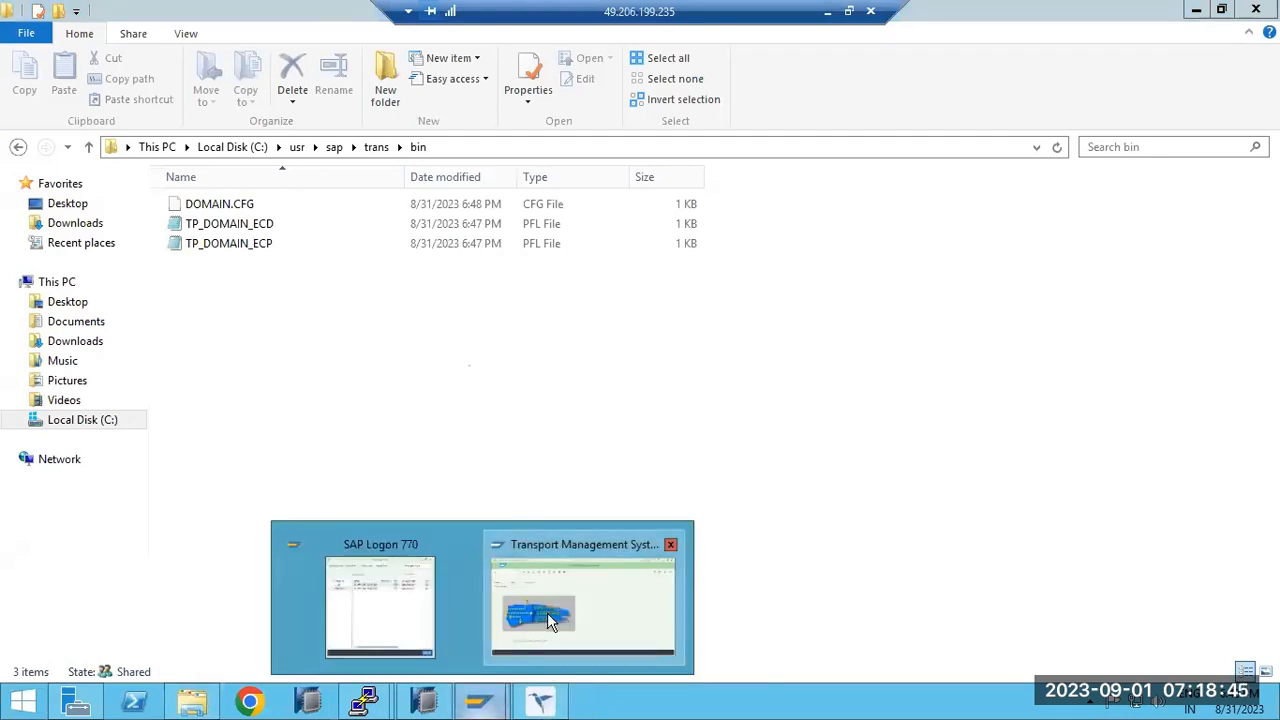
pyautogui.click(546, 614)
pyautogui.click(80, 93)
pyautogui.write('/nstms')
pyautogui.press('Return')
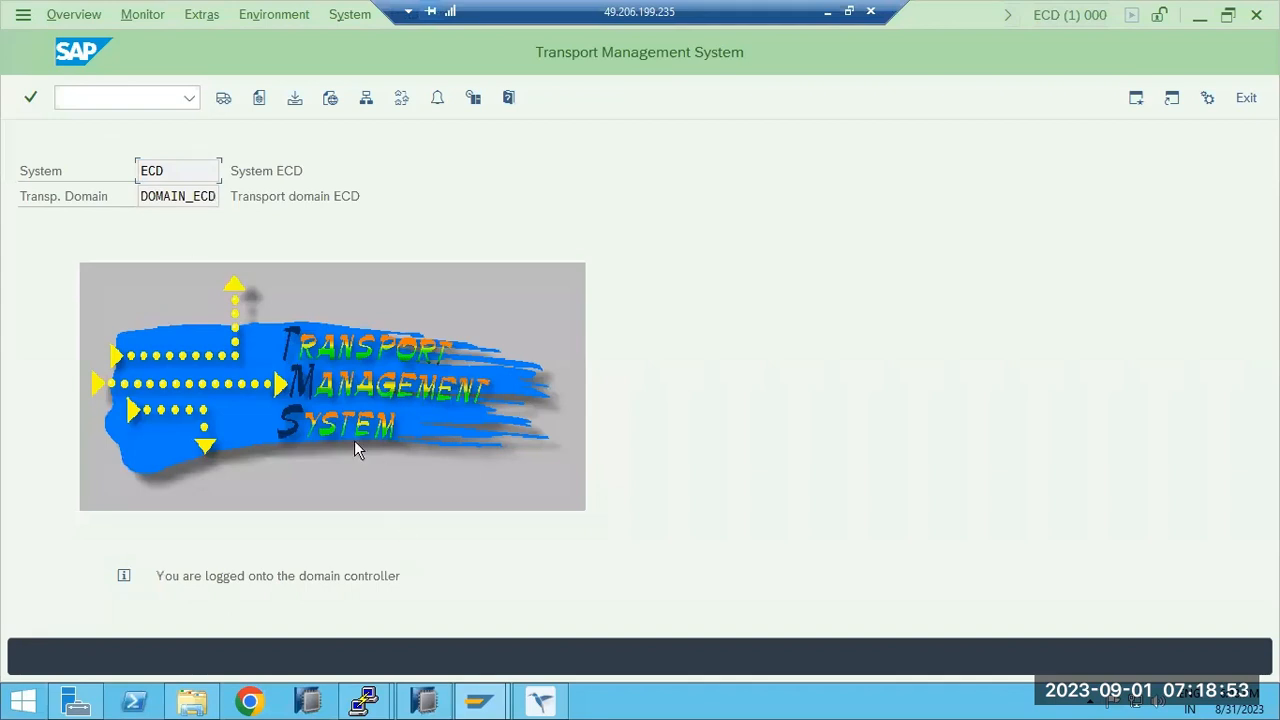
# Compare the DOMAIN_ECD and DOMAIN_ECP domain names on the ECD and ECP TMS screens.
pyautogui.moveTo(190, 196); pyautogui.dragTo(201, 196)
pyautogui.click(538, 703)
pyautogui.click(535, 705)
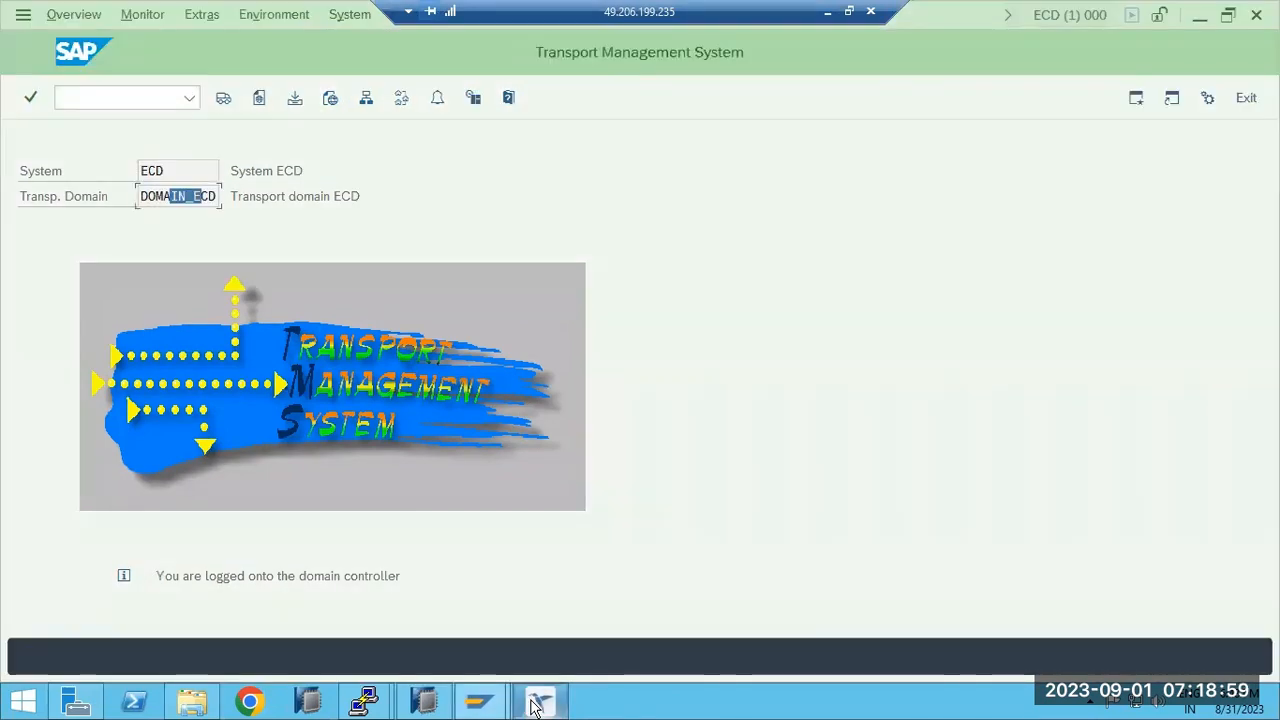
pyautogui.click(535, 705)
pyautogui.moveTo(147, 241); pyautogui.dragTo(224, 248)
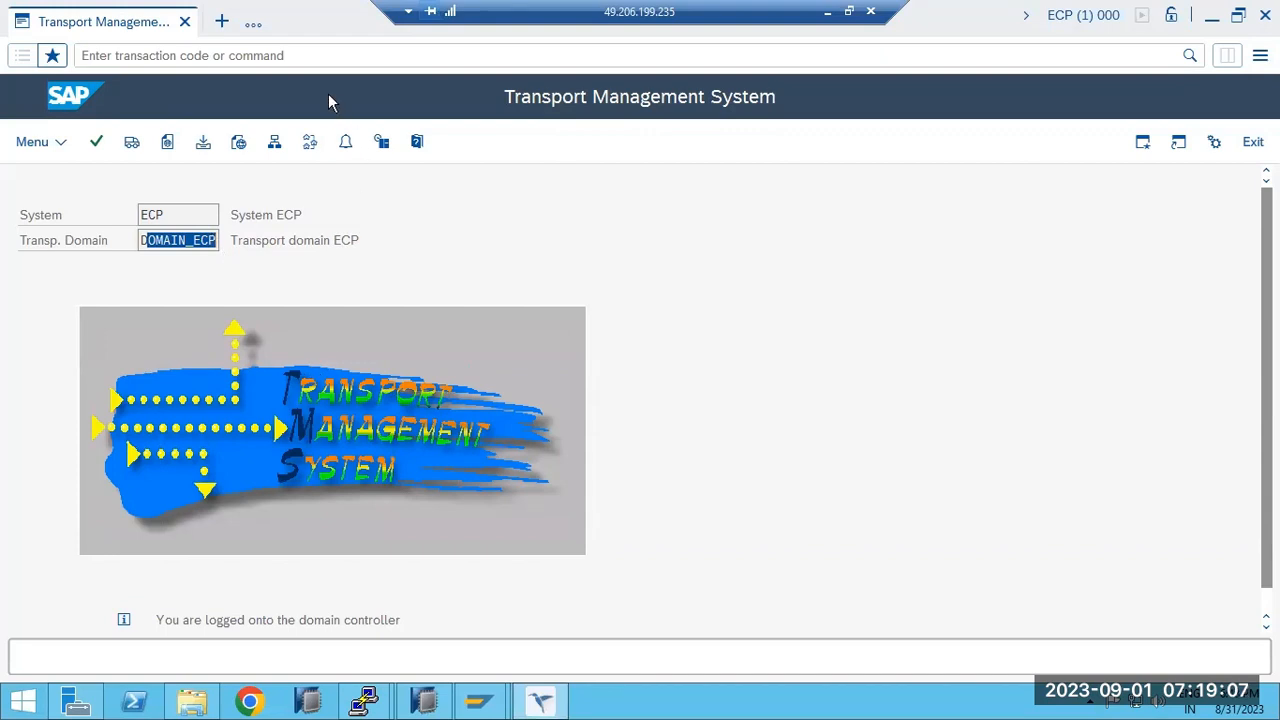
pyautogui.hotkey('ctrl', '/')
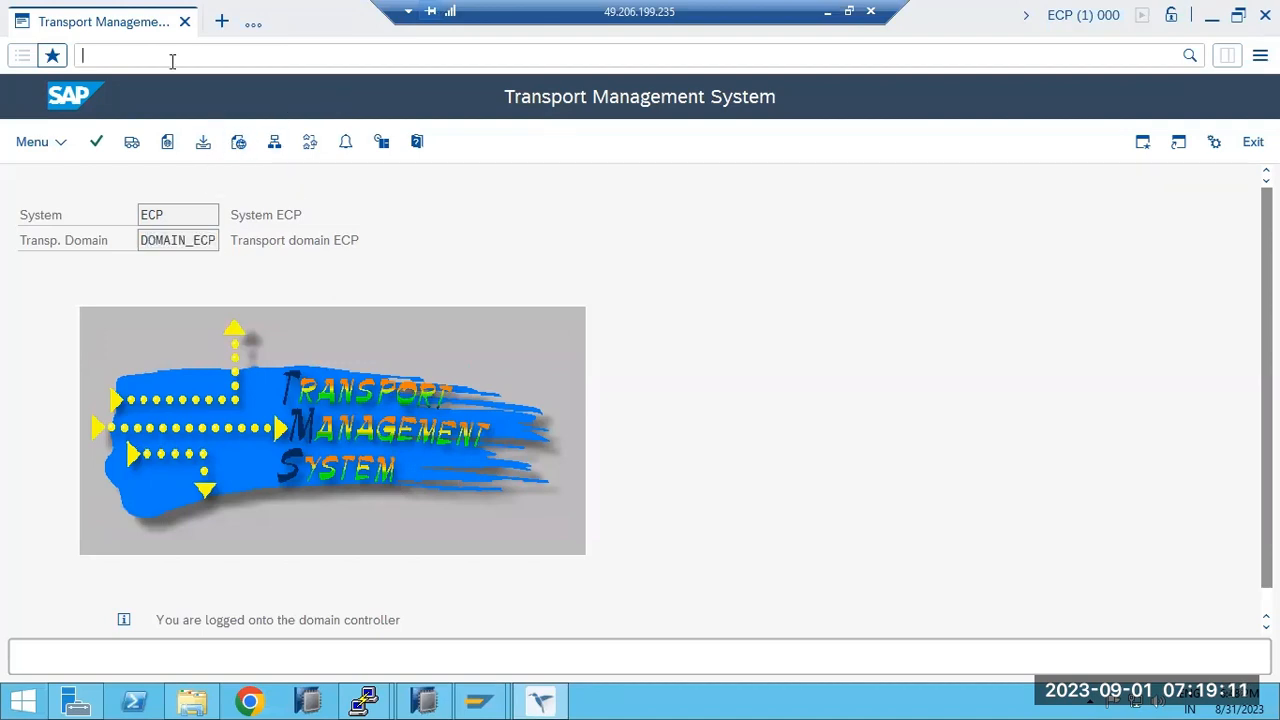
pyautogui.click(48, 144)
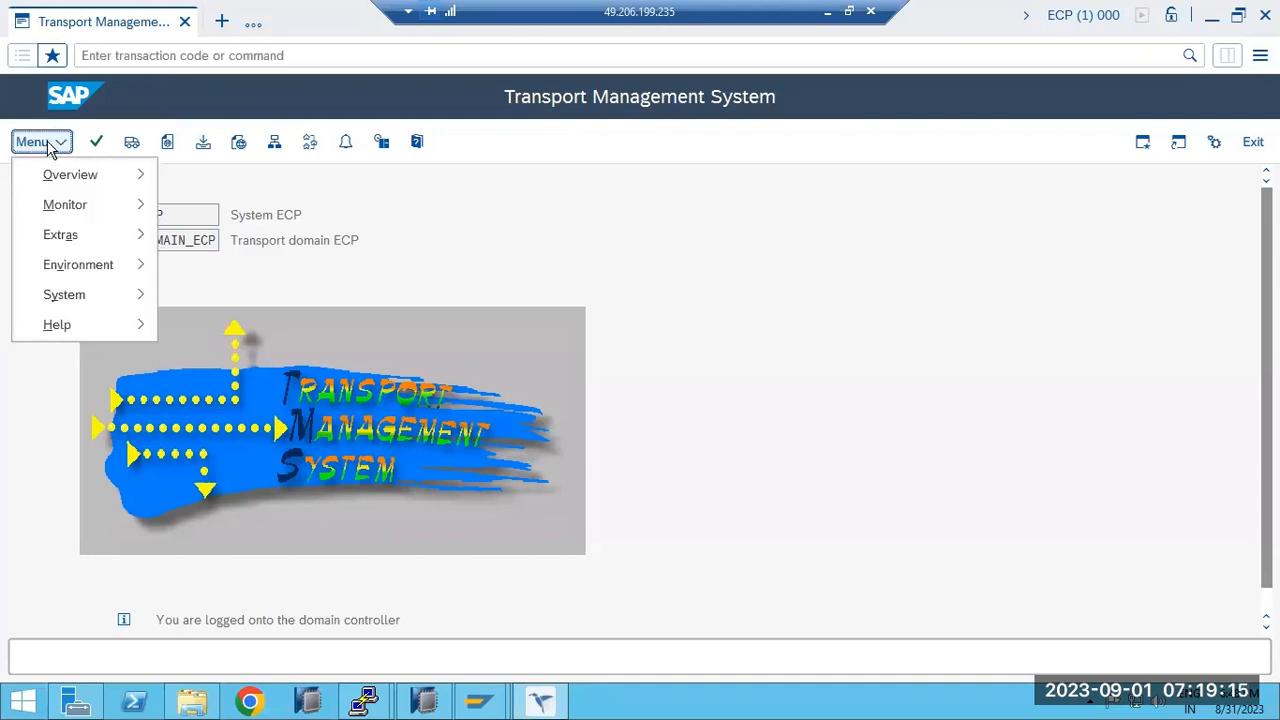
pyautogui.click(105, 39)
pyautogui.moveTo(140, 240); pyautogui.dragTo(214, 236)
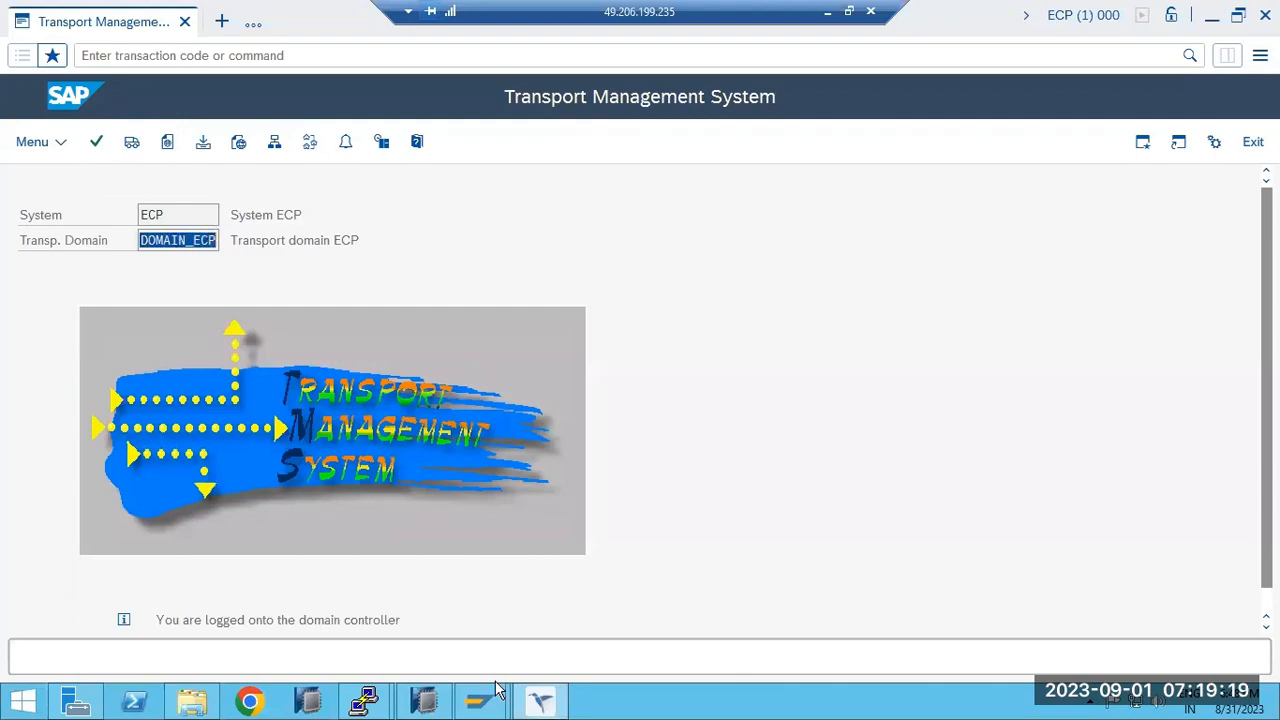
pyautogui.moveTo(497, 690)
pyautogui.click(530, 622)
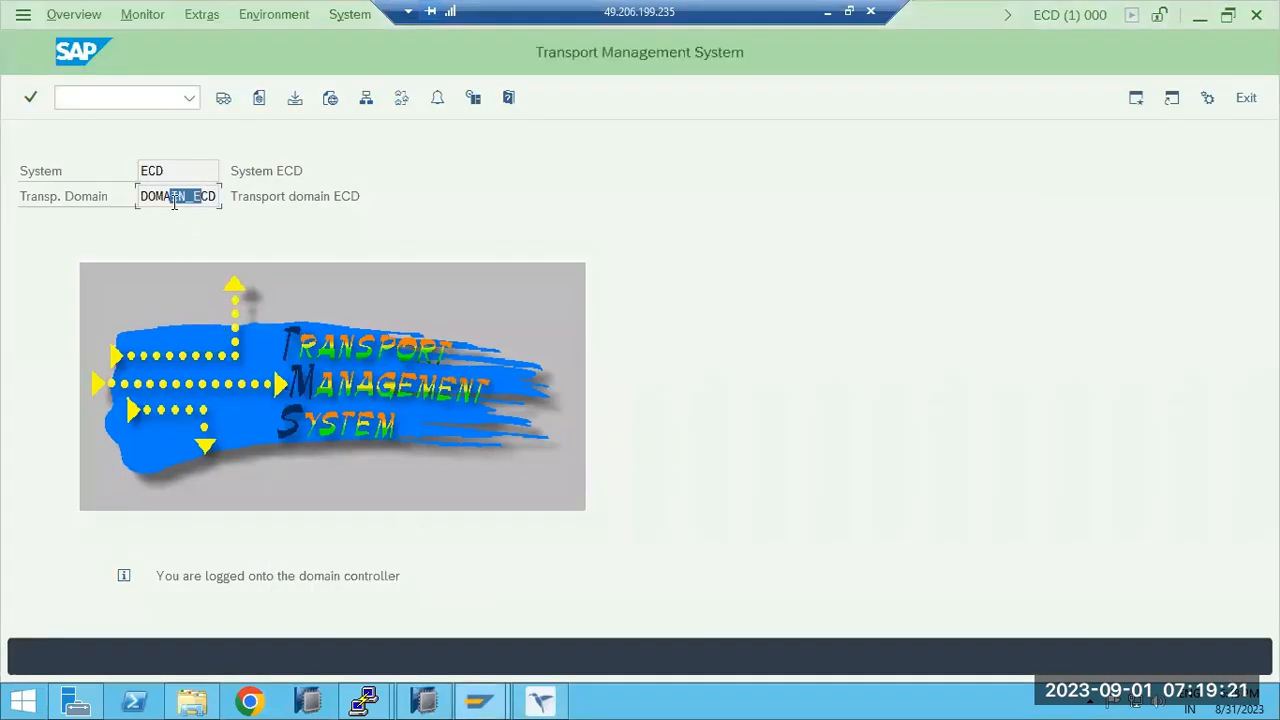
# Delete ECD's TMS configuration via Extras and cancel setting up a new transport domain.
pyautogui.click(201, 14)
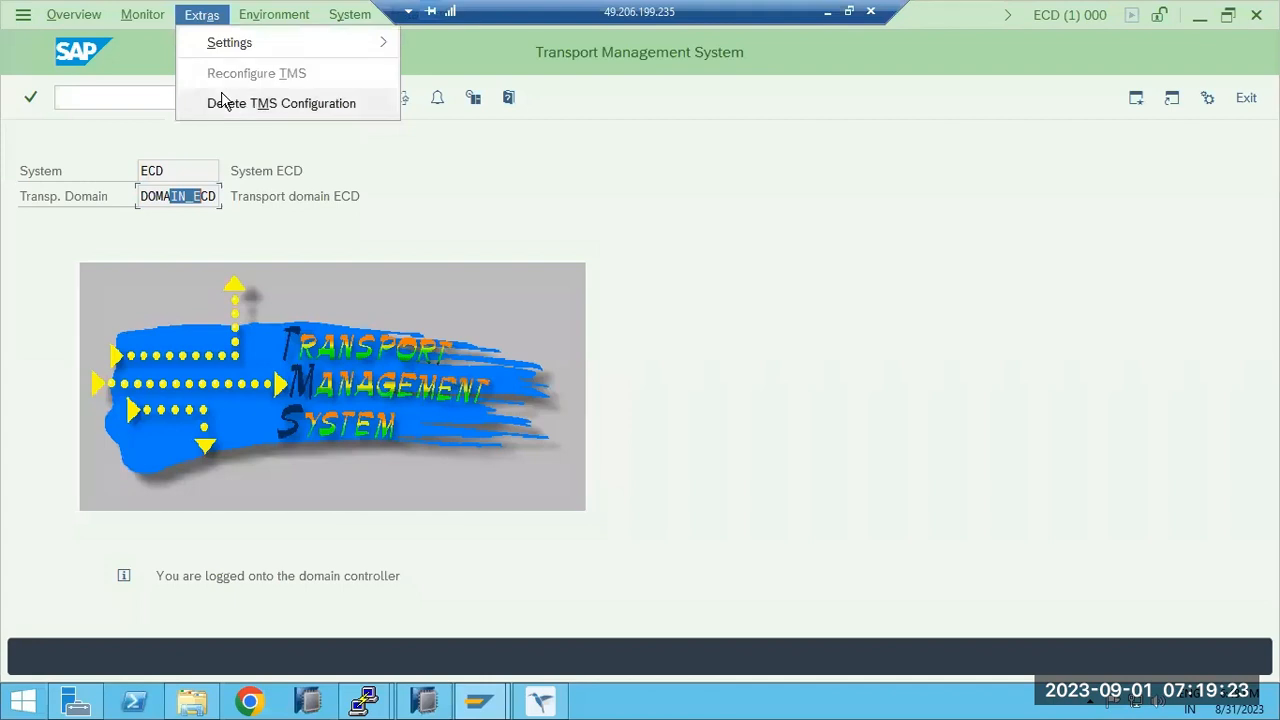
pyautogui.click(220, 103)
pyautogui.click(311, 438)
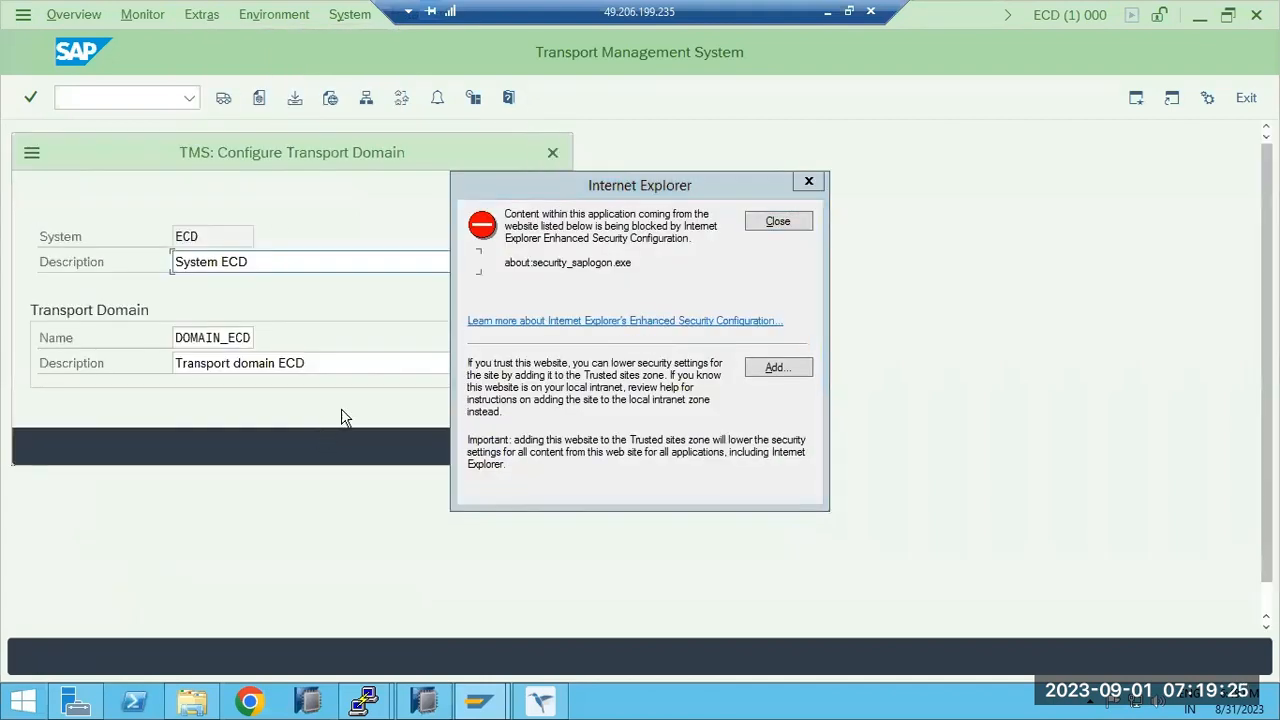
pyautogui.click(778, 221)
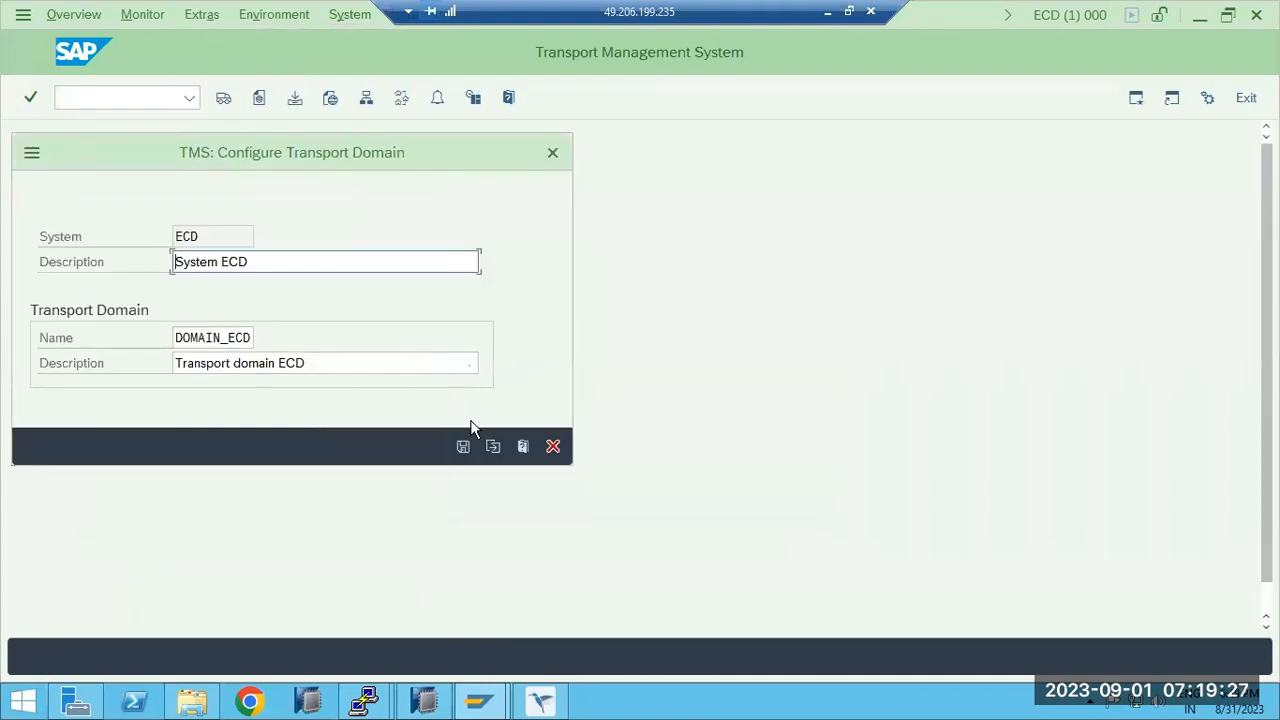
pyautogui.click(553, 446)
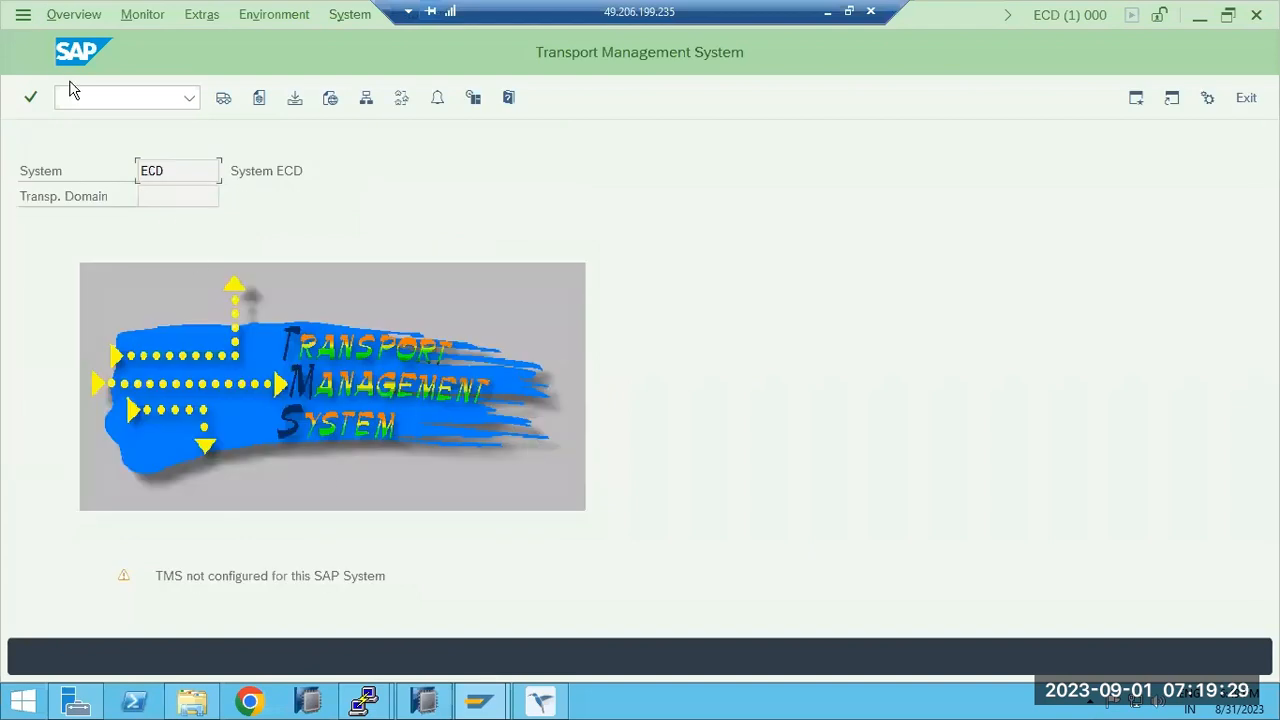
pyautogui.click(543, 705)
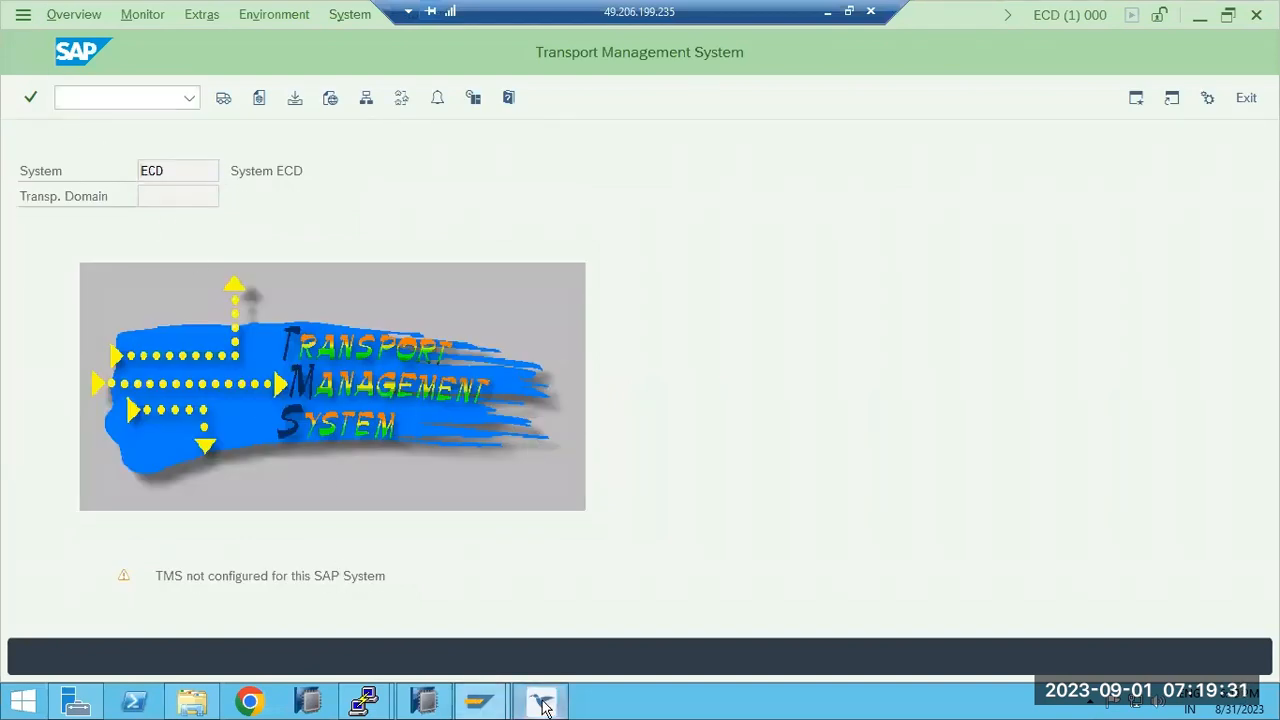
# Delete ECP's TMS configuration via Extras and cancel the domain inclusion prompt.
pyautogui.click(60, 143)
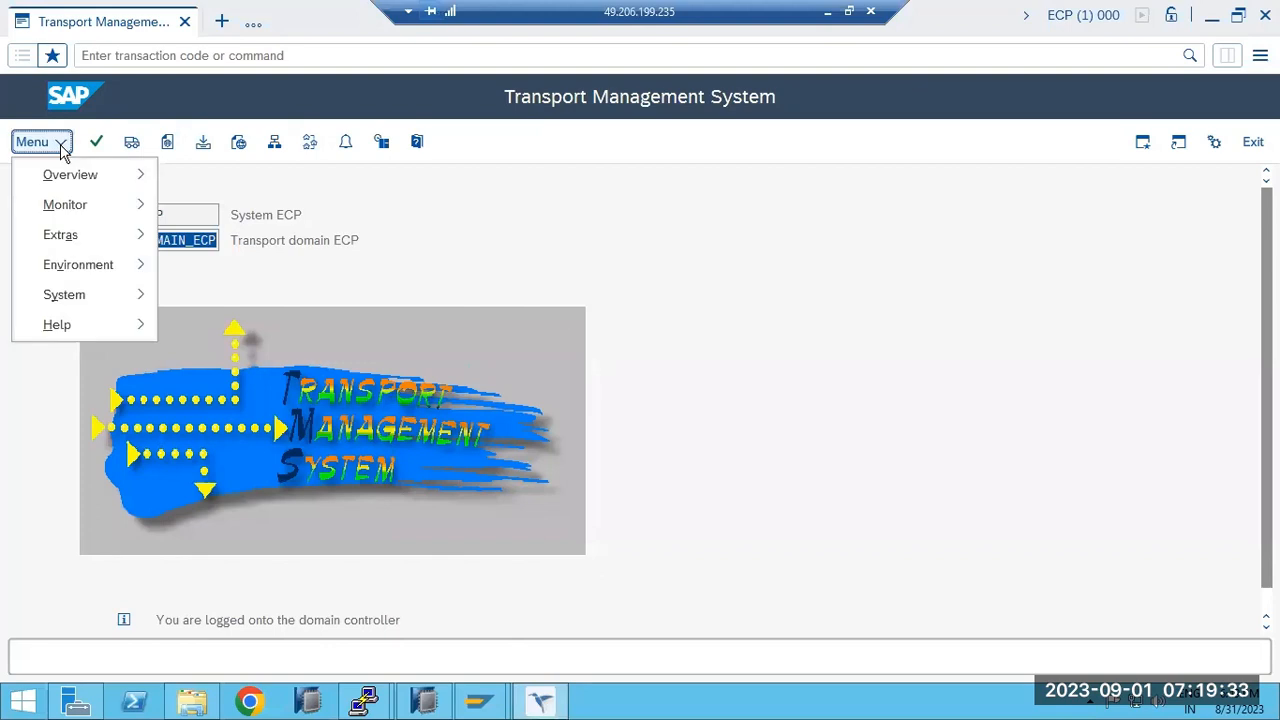
pyautogui.moveTo(133, 245)
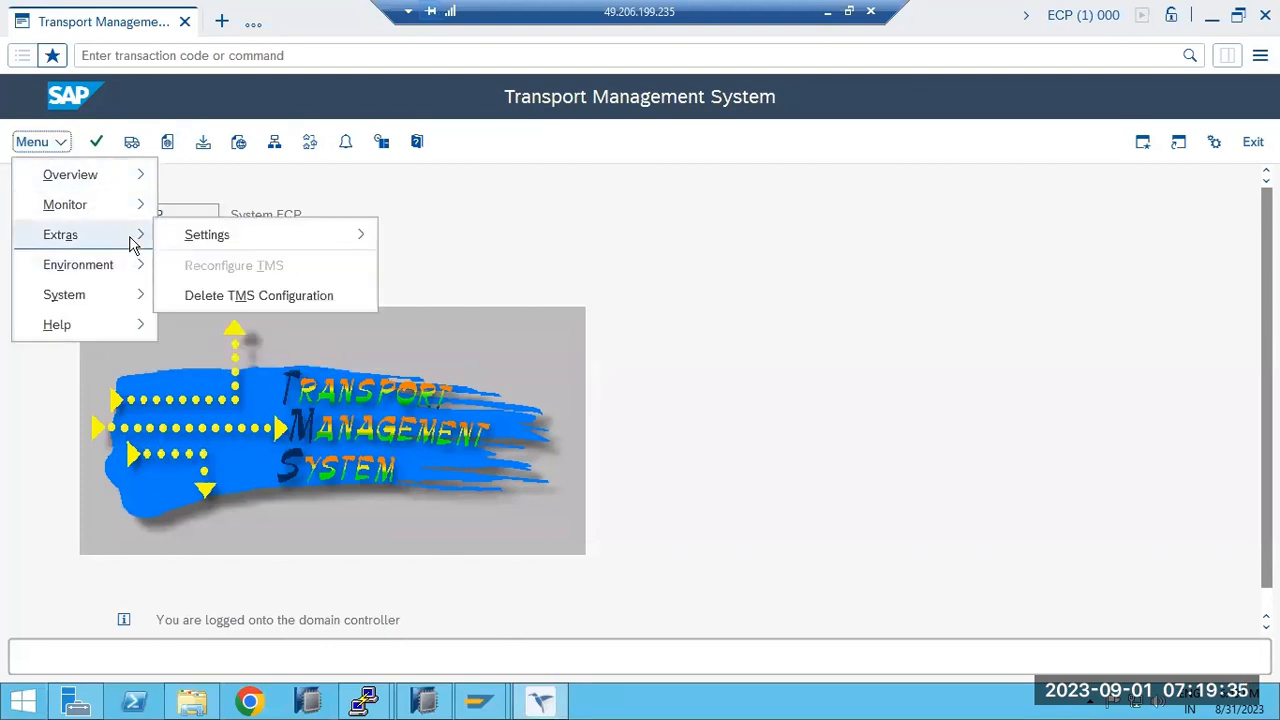
pyautogui.click(266, 295)
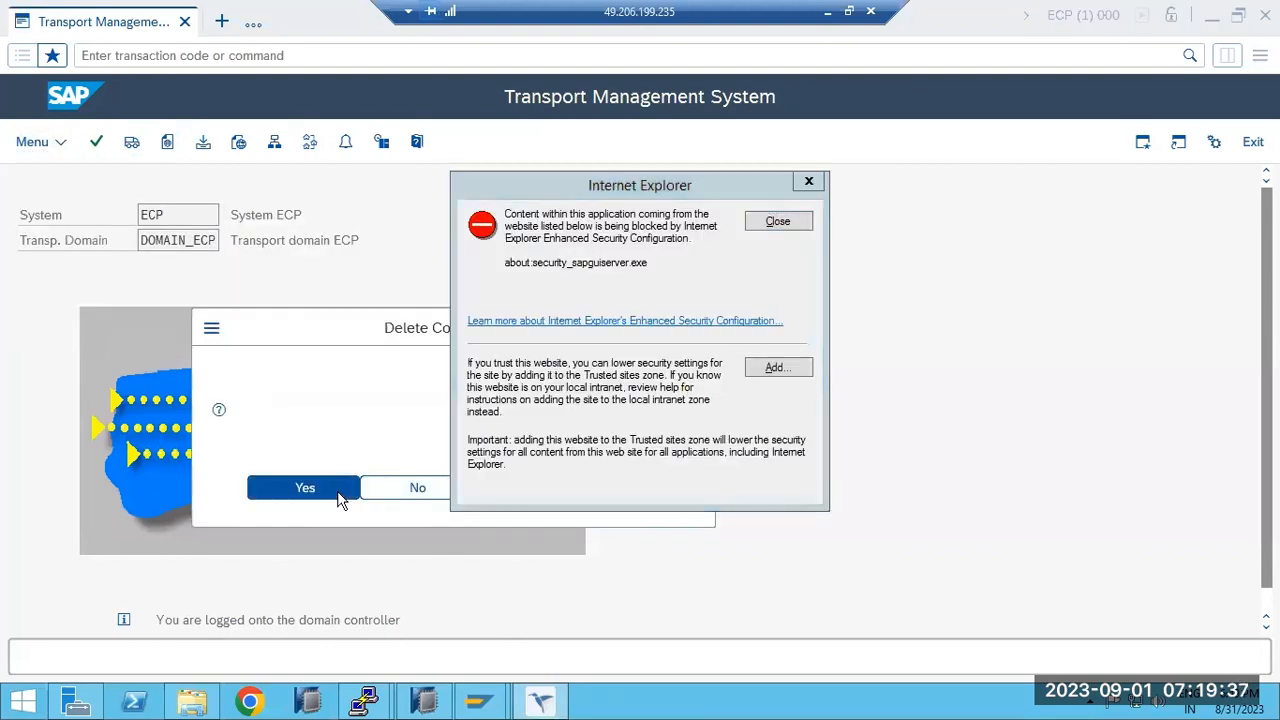
pyautogui.click(338, 495)
pyautogui.click(778, 221)
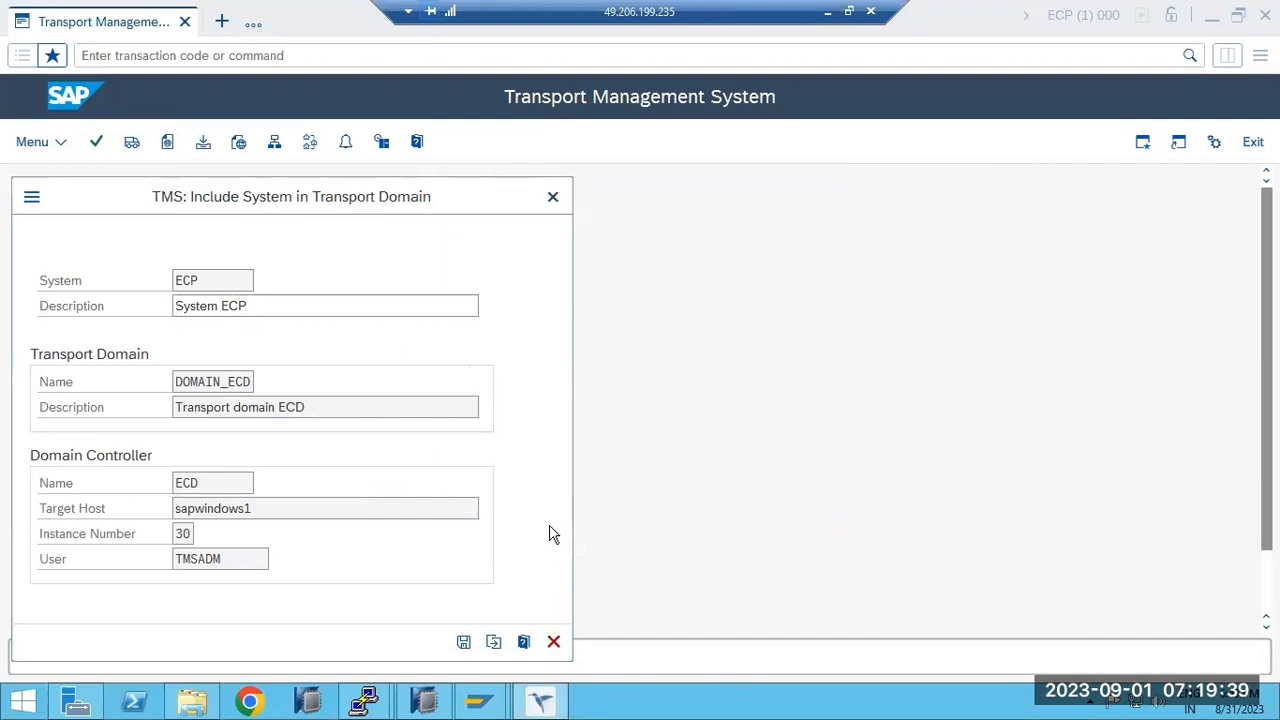
pyautogui.click(553, 641)
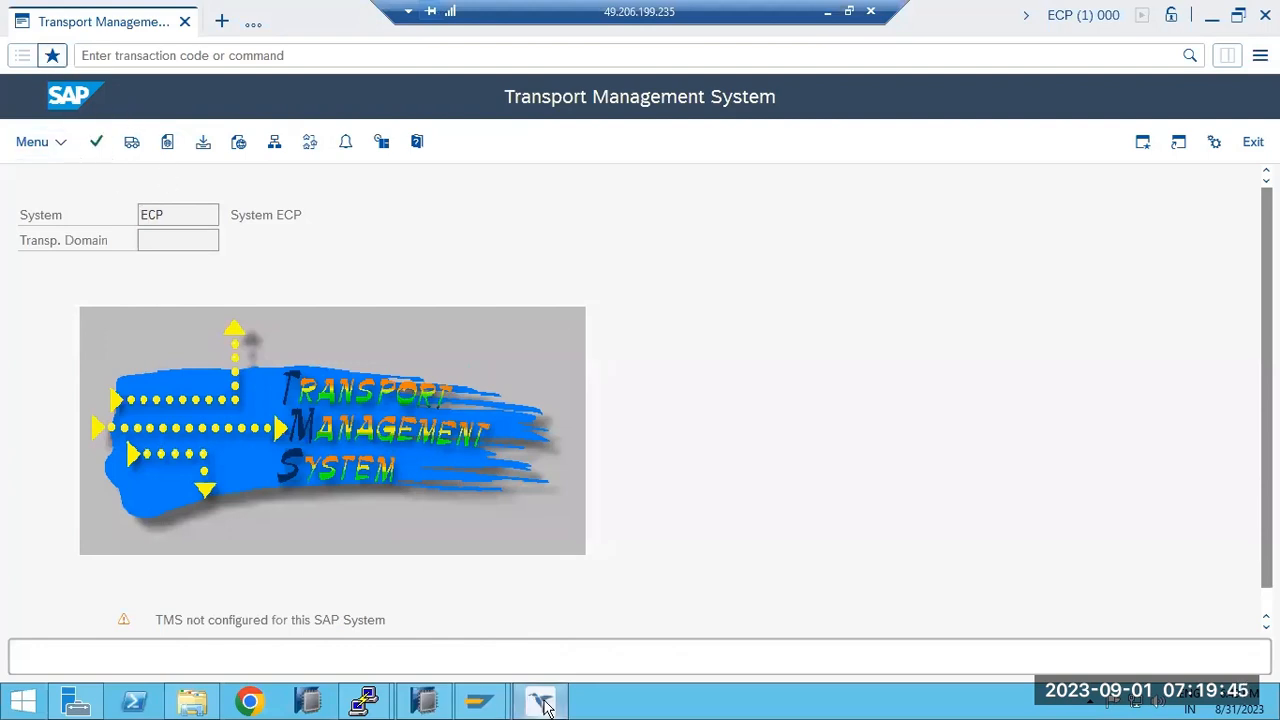
# Rerun STMS on ECP and save its inclusion in DOMAIN_ECD with controller ECD.
pyautogui.moveTo(487, 707)
pyautogui.click(572, 613)
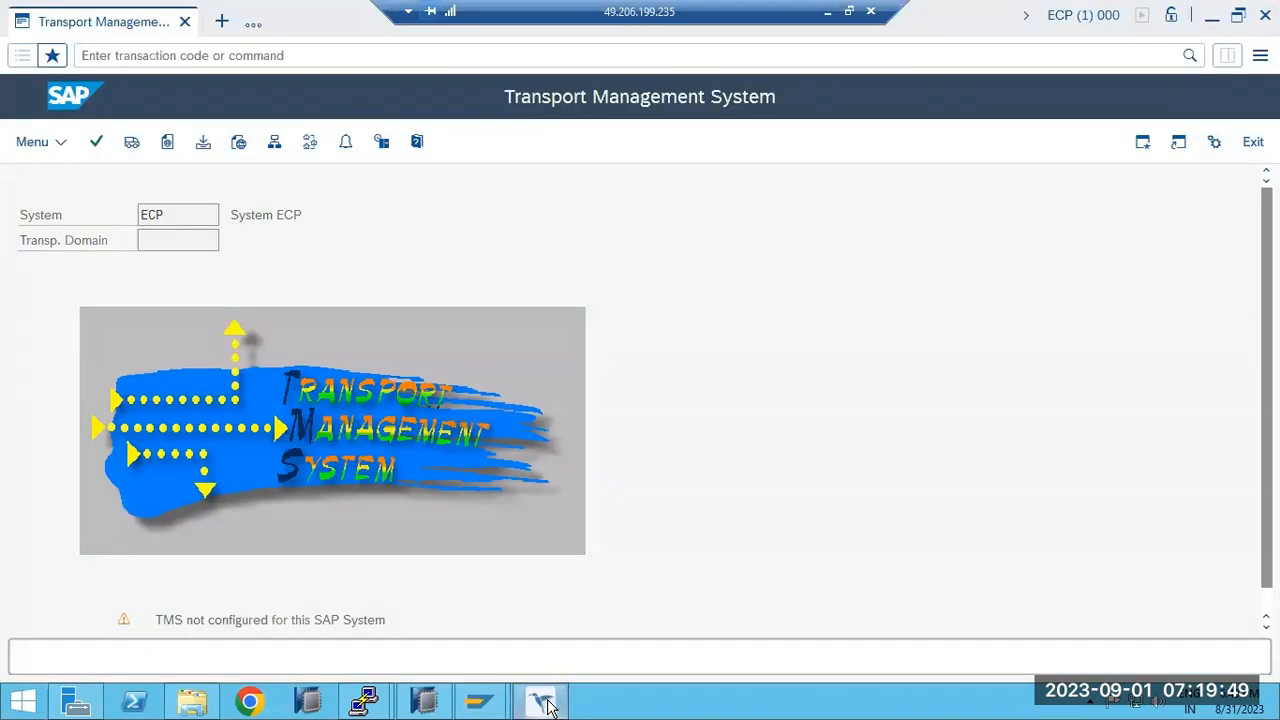
pyautogui.click(541, 700)
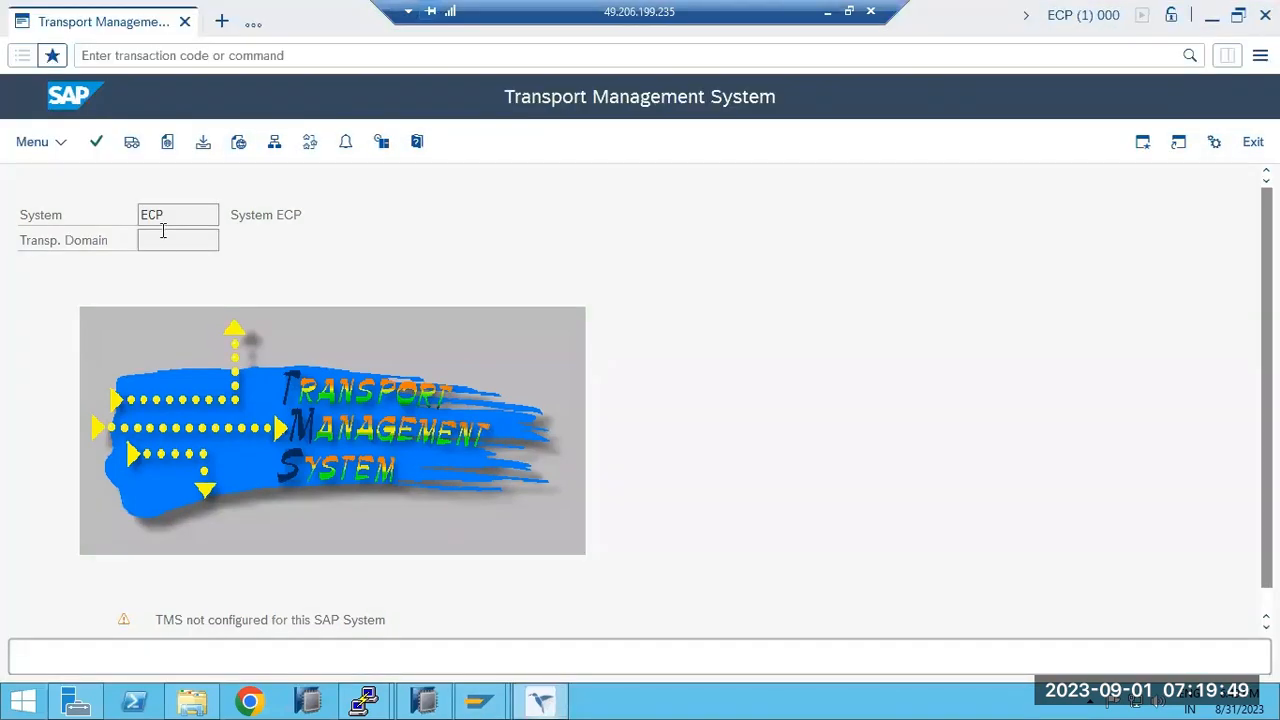
pyautogui.click(116, 57)
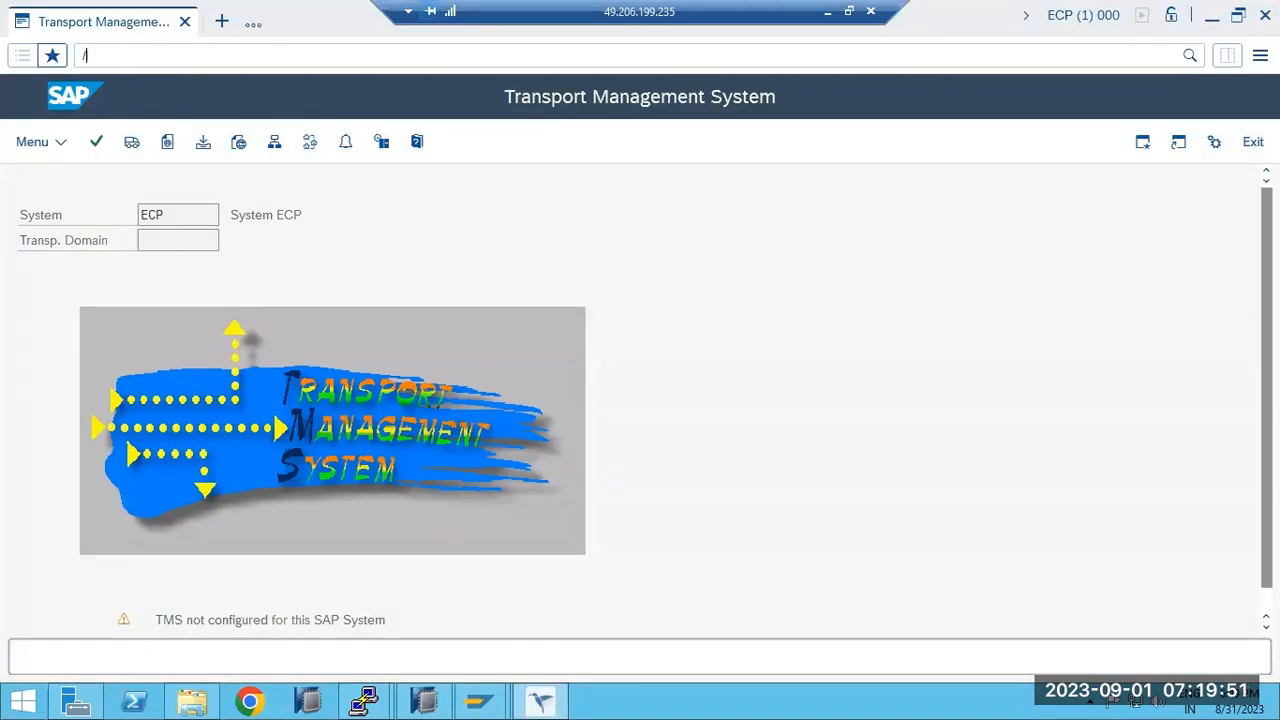
pyautogui.press('Return')
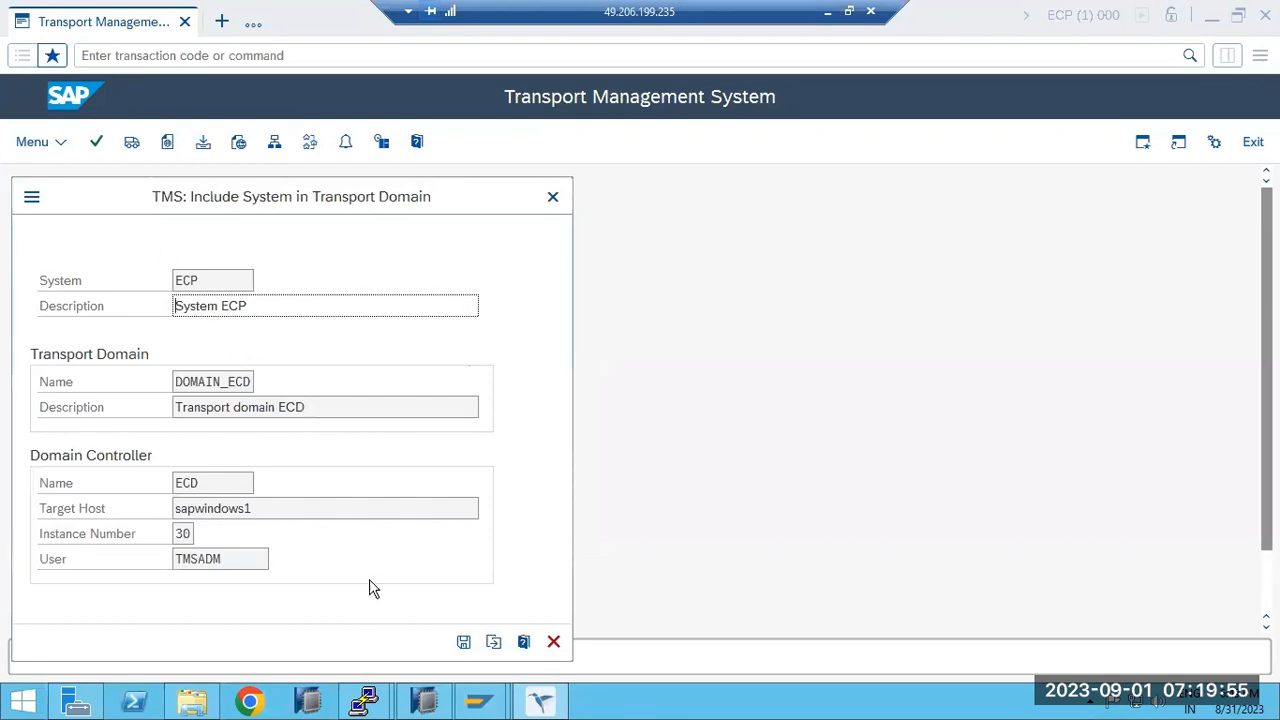
pyautogui.click(463, 641)
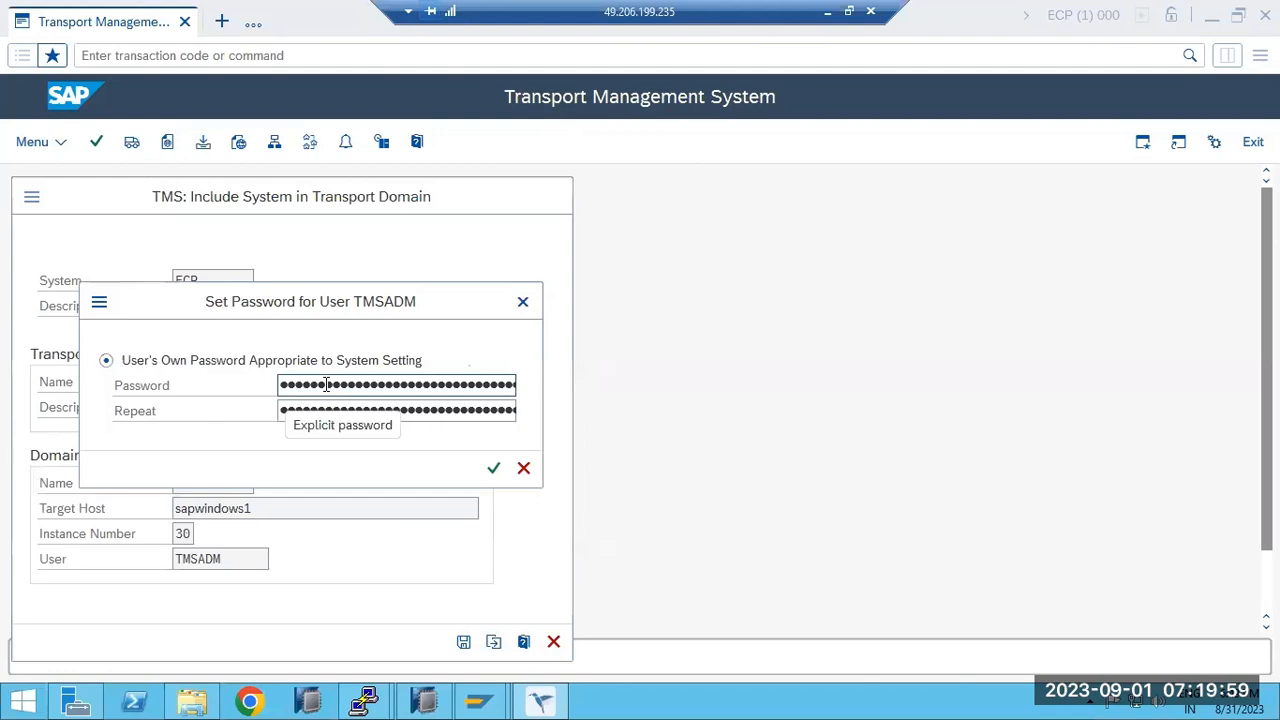
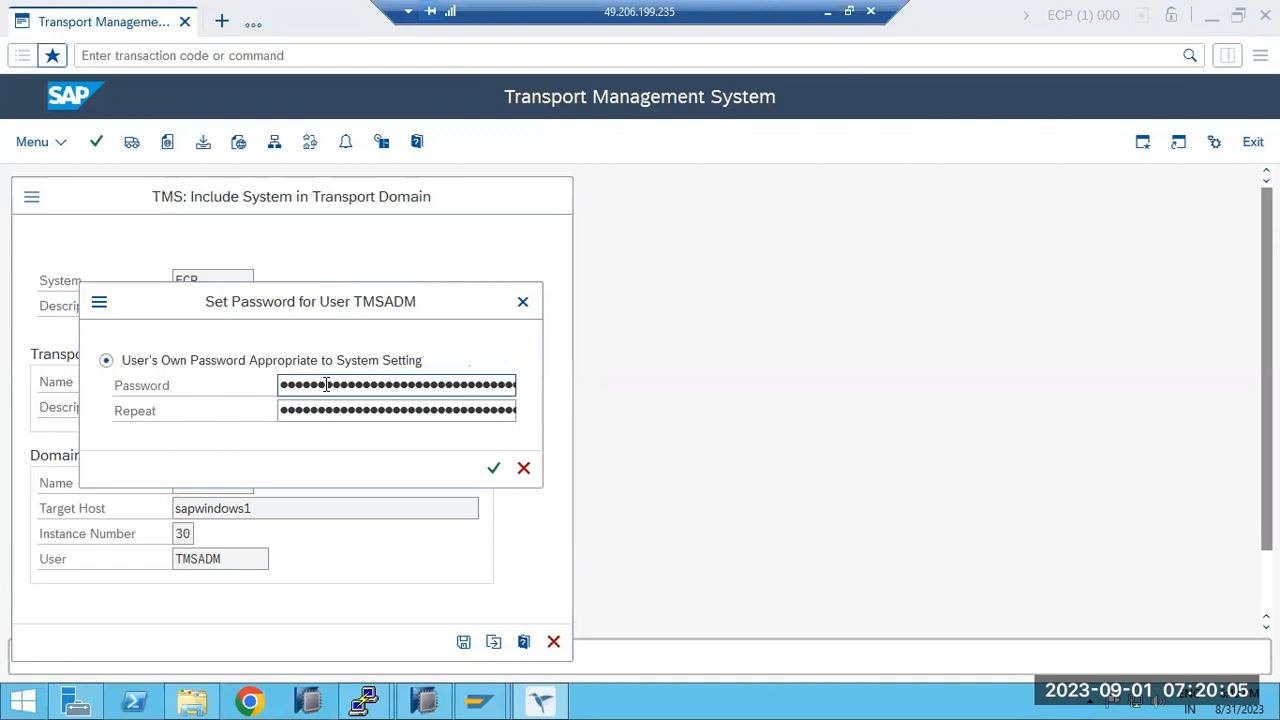
# Confirm the TMSADM password and log on remotely to ECD client 000 with the user's password.
pyautogui.press('Return')
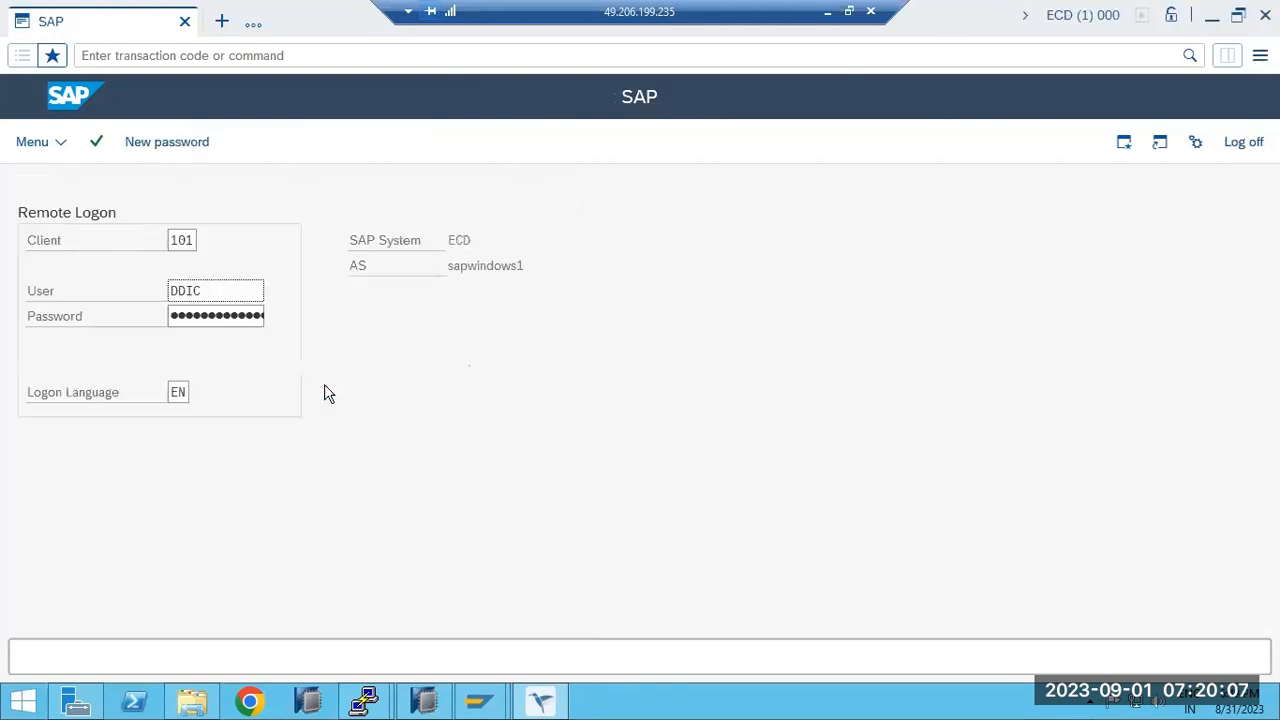
pyautogui.doubleClick(190, 241)
pyautogui.write('000')
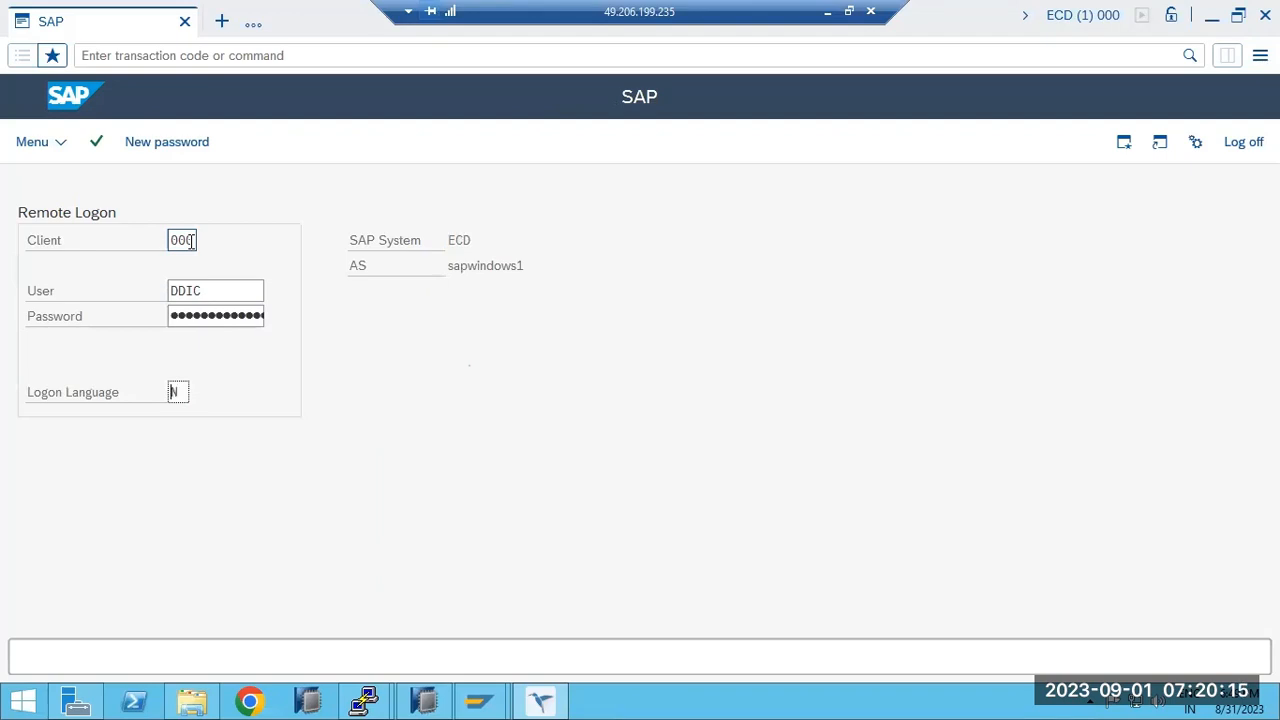
pyautogui.write('E')
pyautogui.click(203, 315)
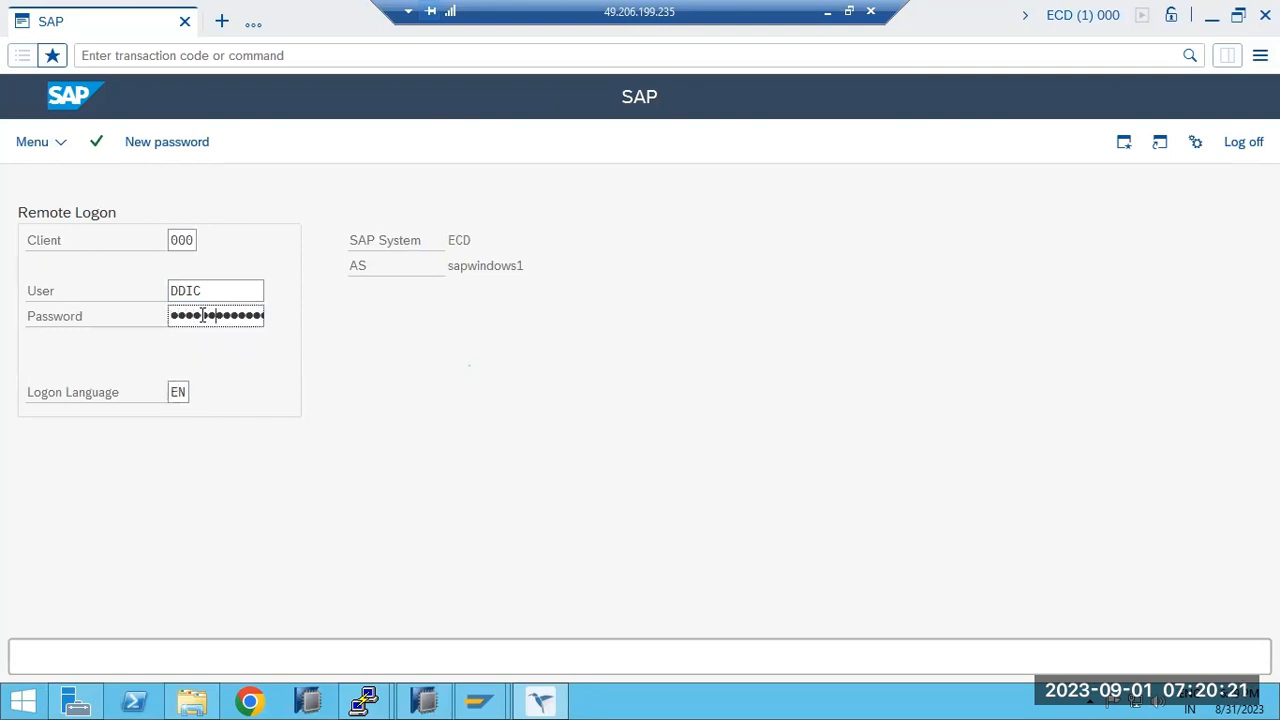
pyautogui.press('Return')
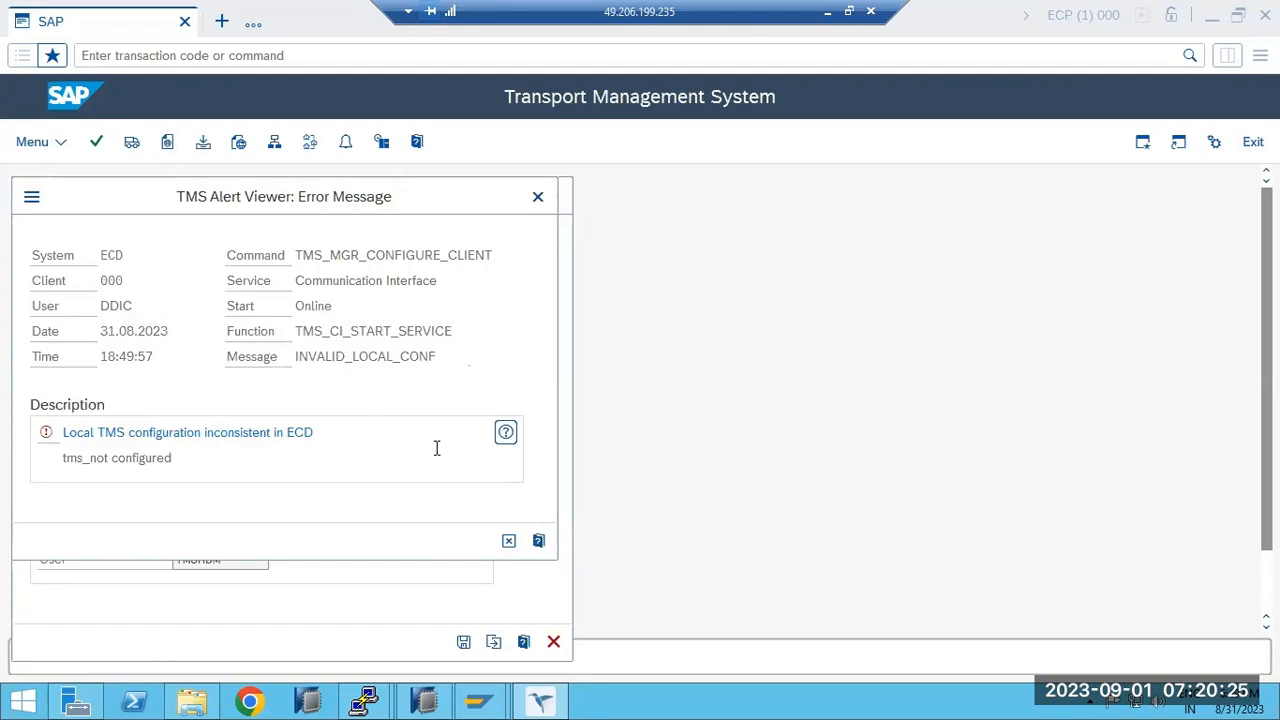
# Read the Performance Assistant help for the inconsistent TMS configuration, then close it and the alert.
pyautogui.click(505, 432)
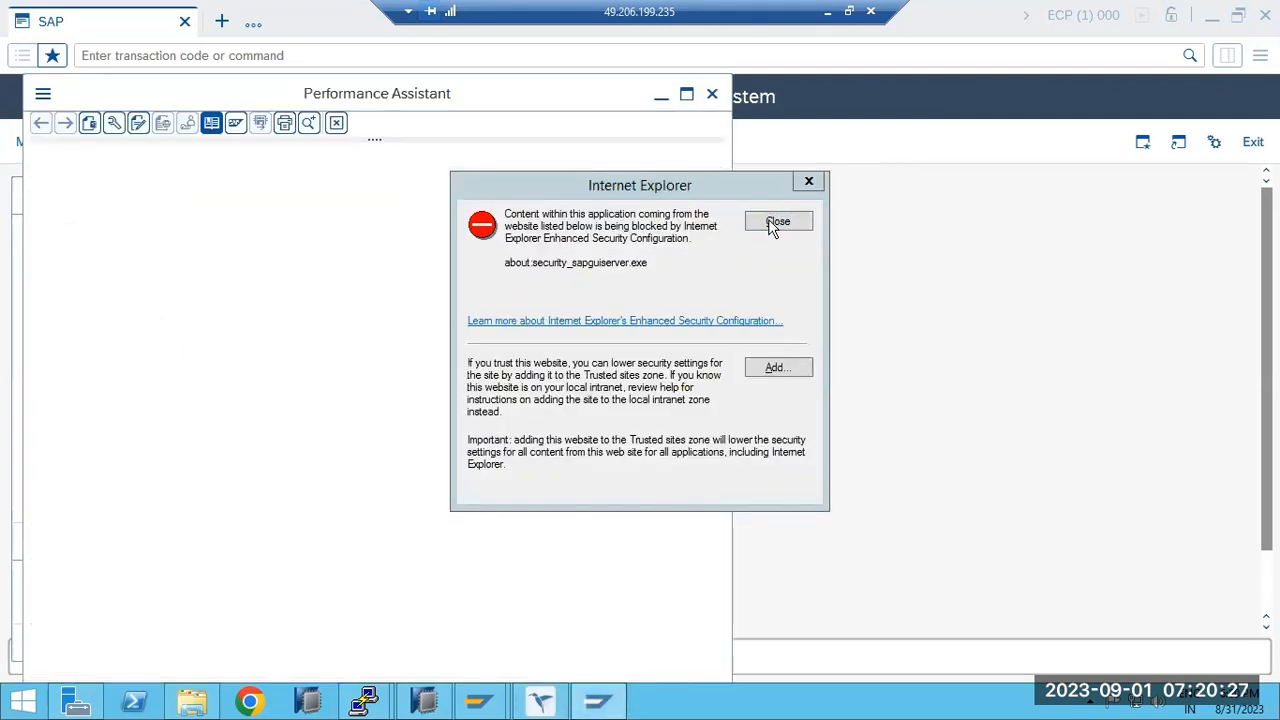
pyautogui.click(778, 222)
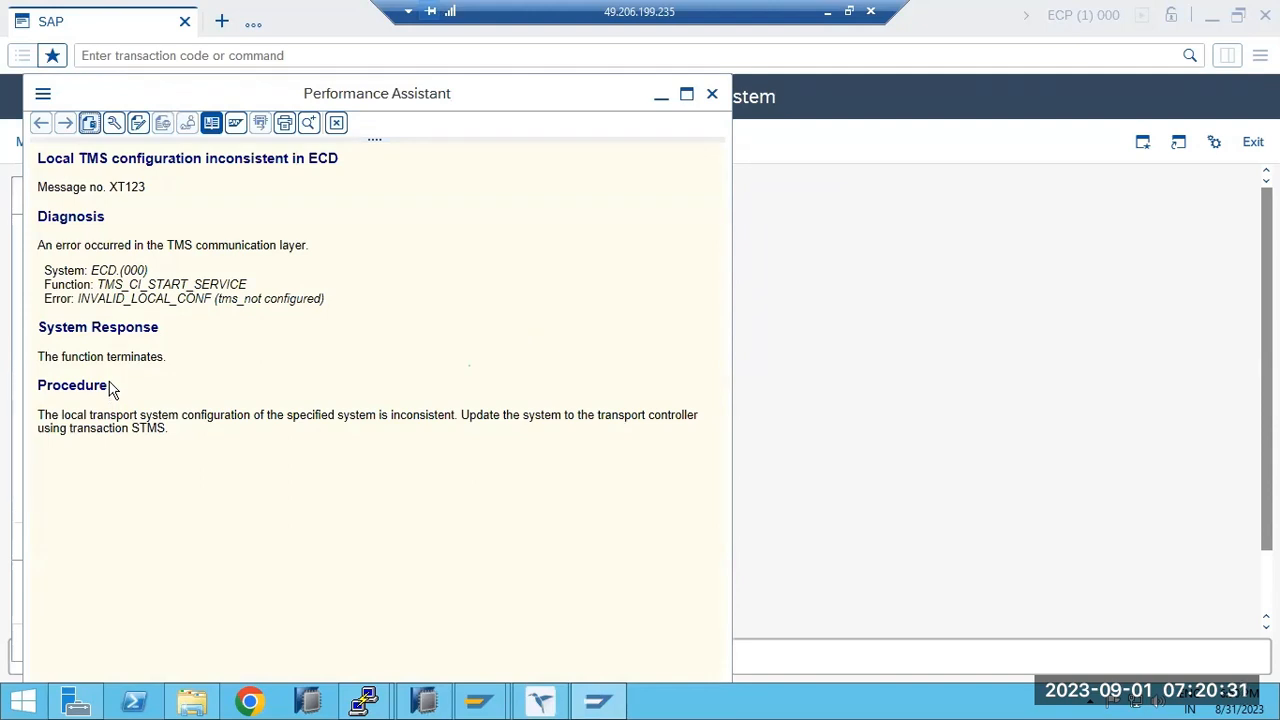
pyautogui.moveTo(114, 414); pyautogui.dragTo(425, 422)
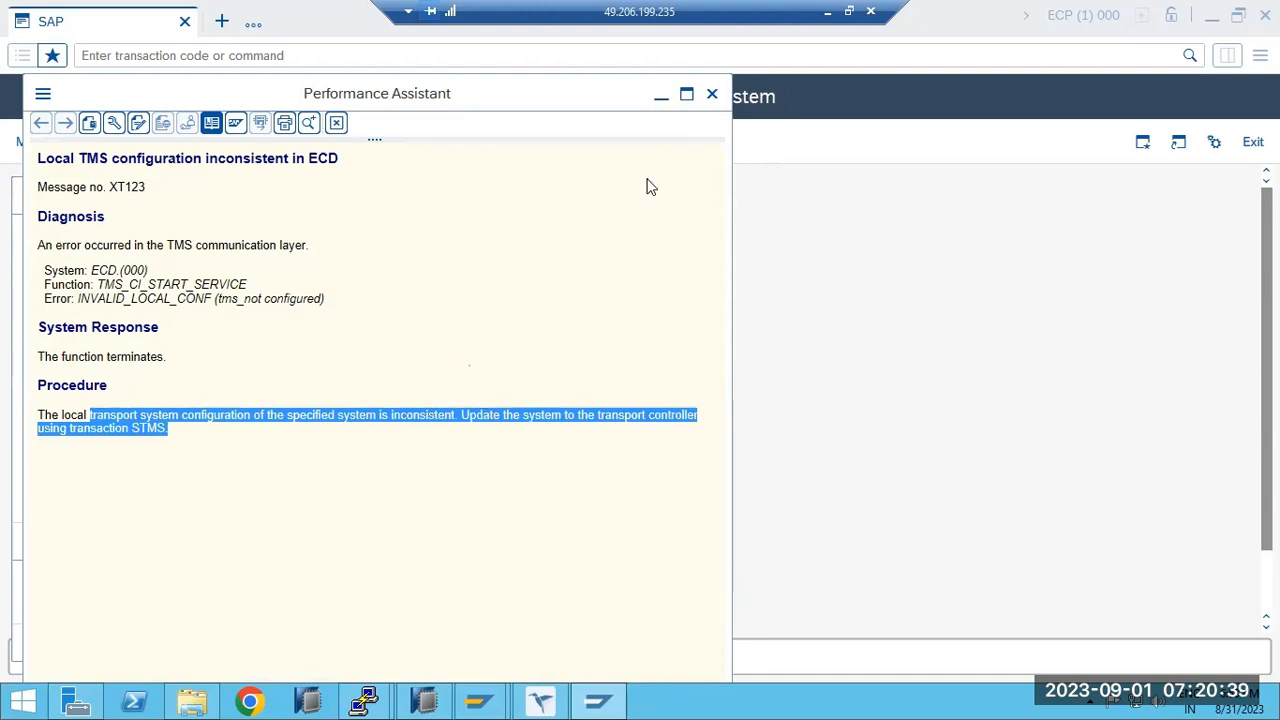
pyautogui.click(713, 95)
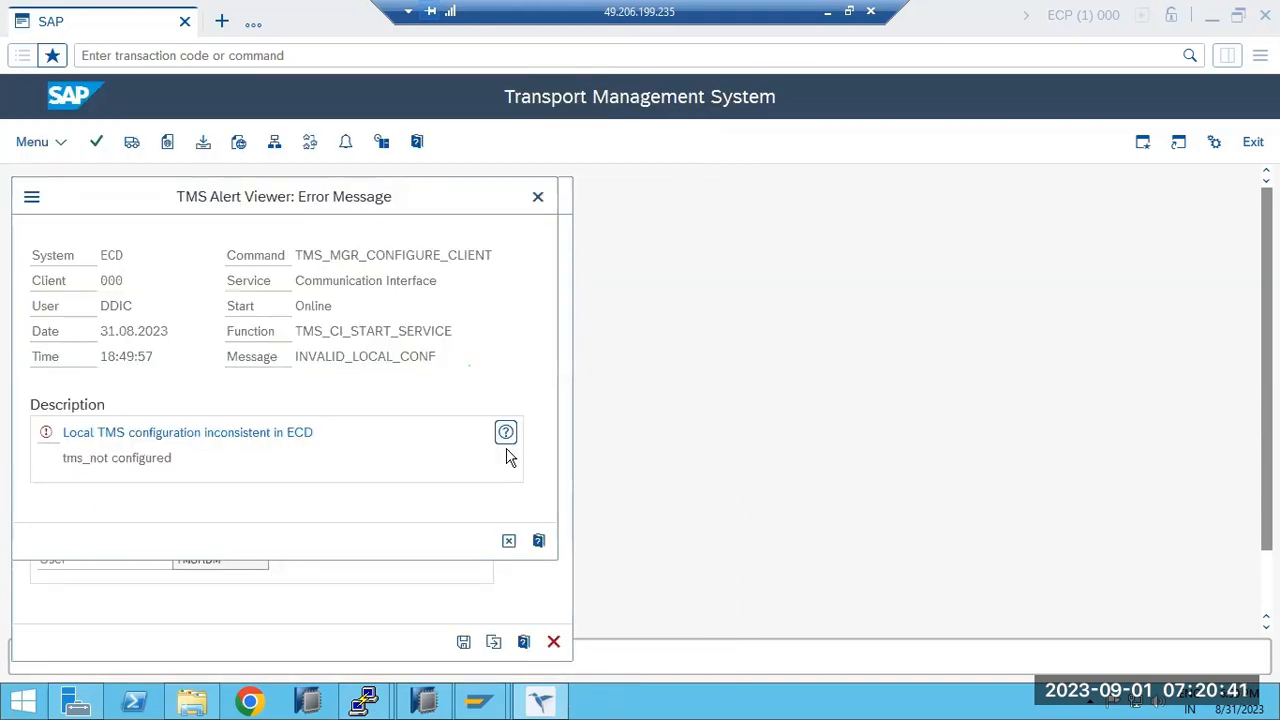
pyautogui.click(508, 540)
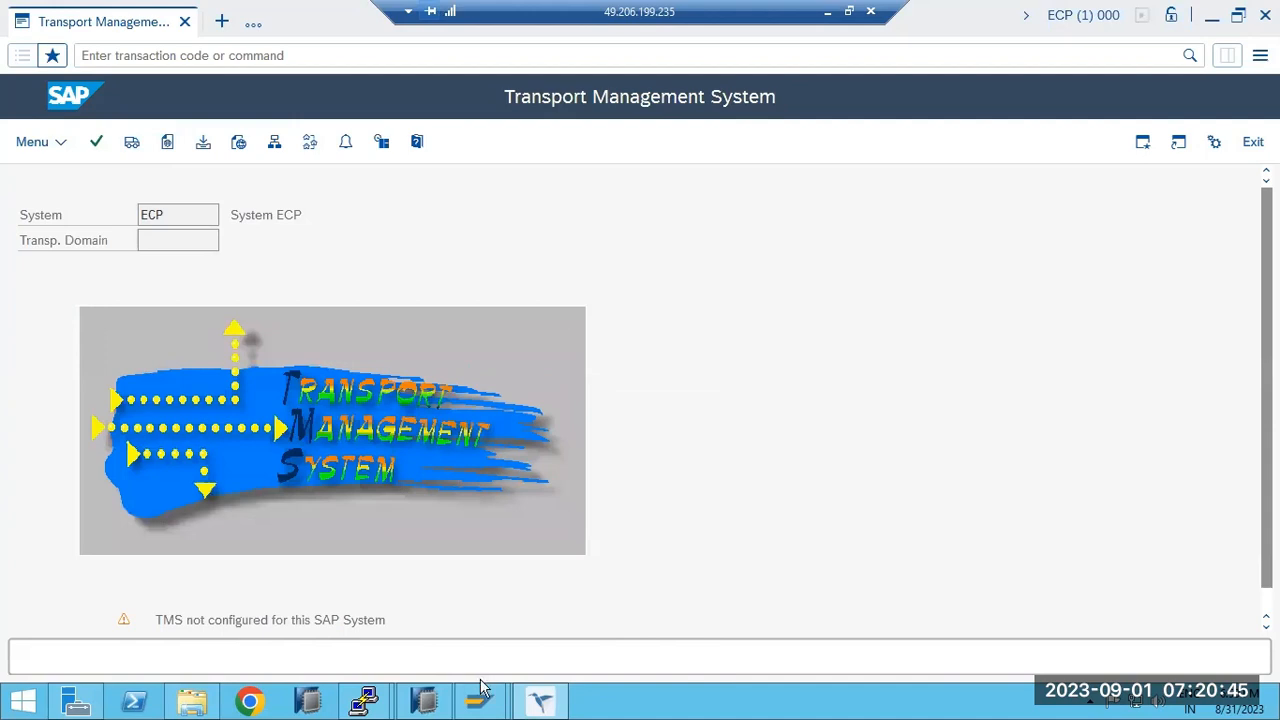
# In the ECD session, run STMS and save DOMAIN_ECD with ECD as controller, confirming the TMSADM password.
pyautogui.moveTo(485, 706)
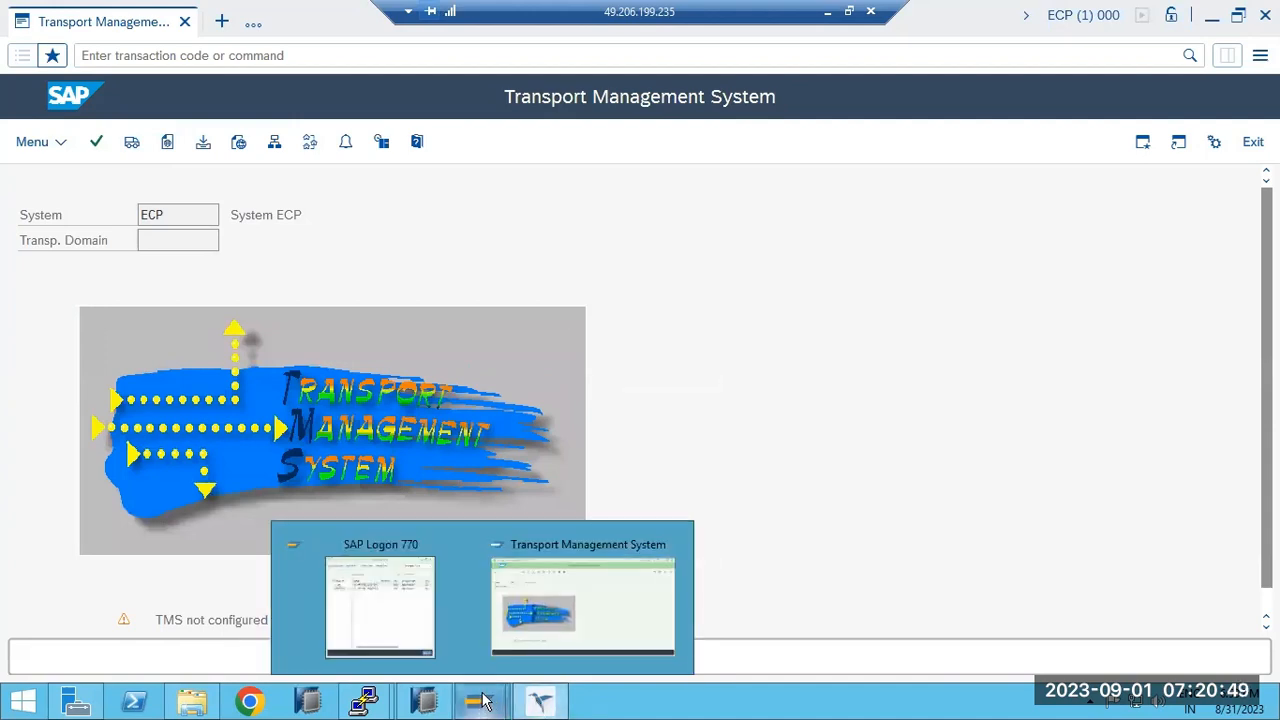
pyautogui.click(530, 630)
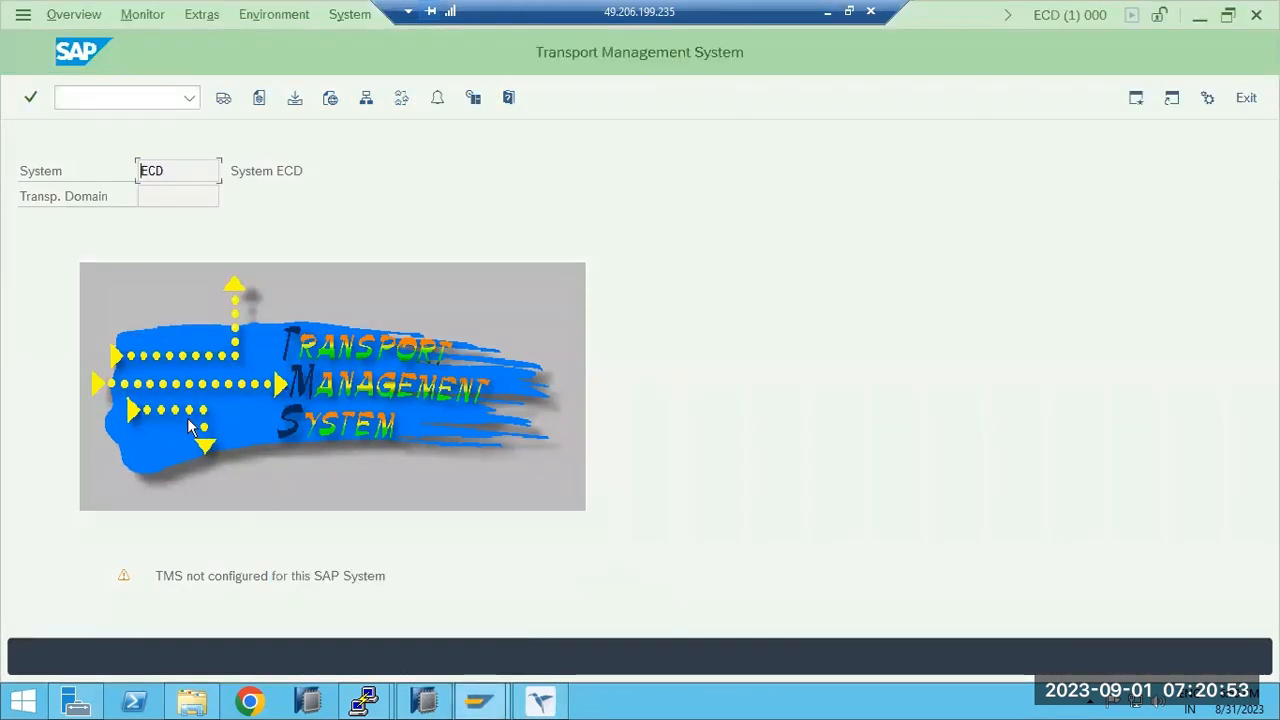
pyautogui.click(541, 702)
pyautogui.click(541, 703)
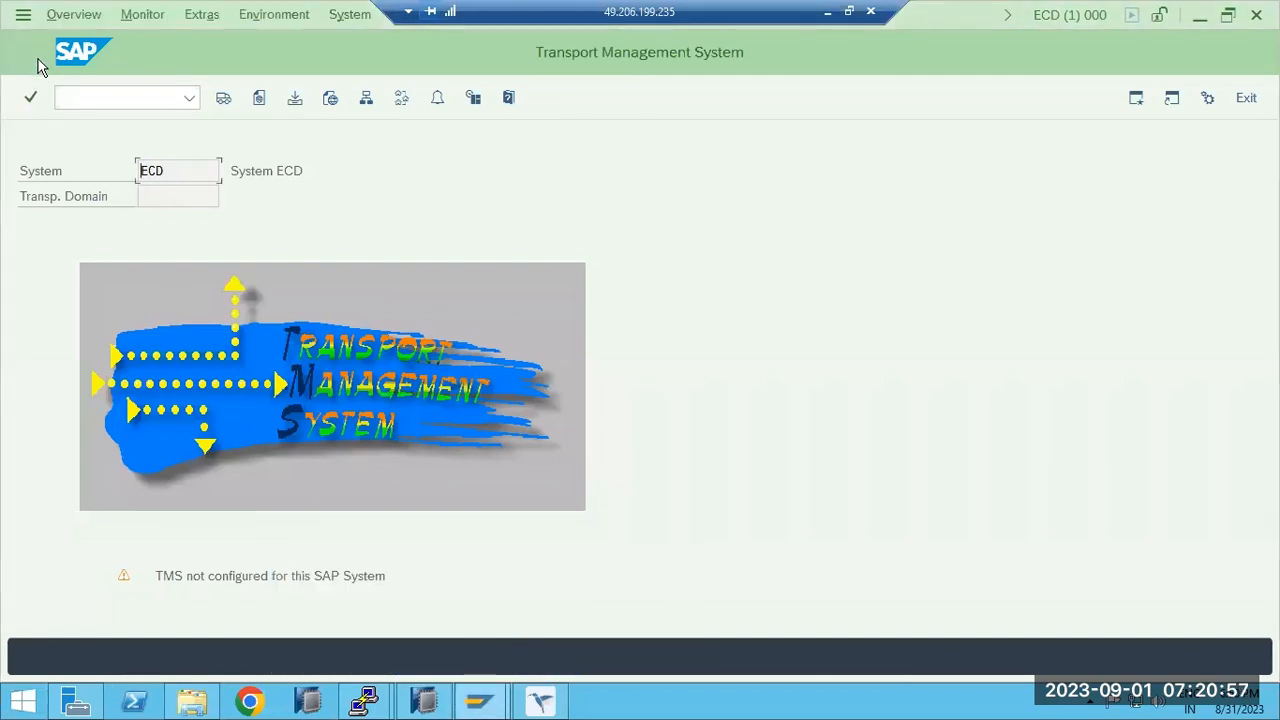
pyautogui.click(108, 90)
pyautogui.write('/nstms')
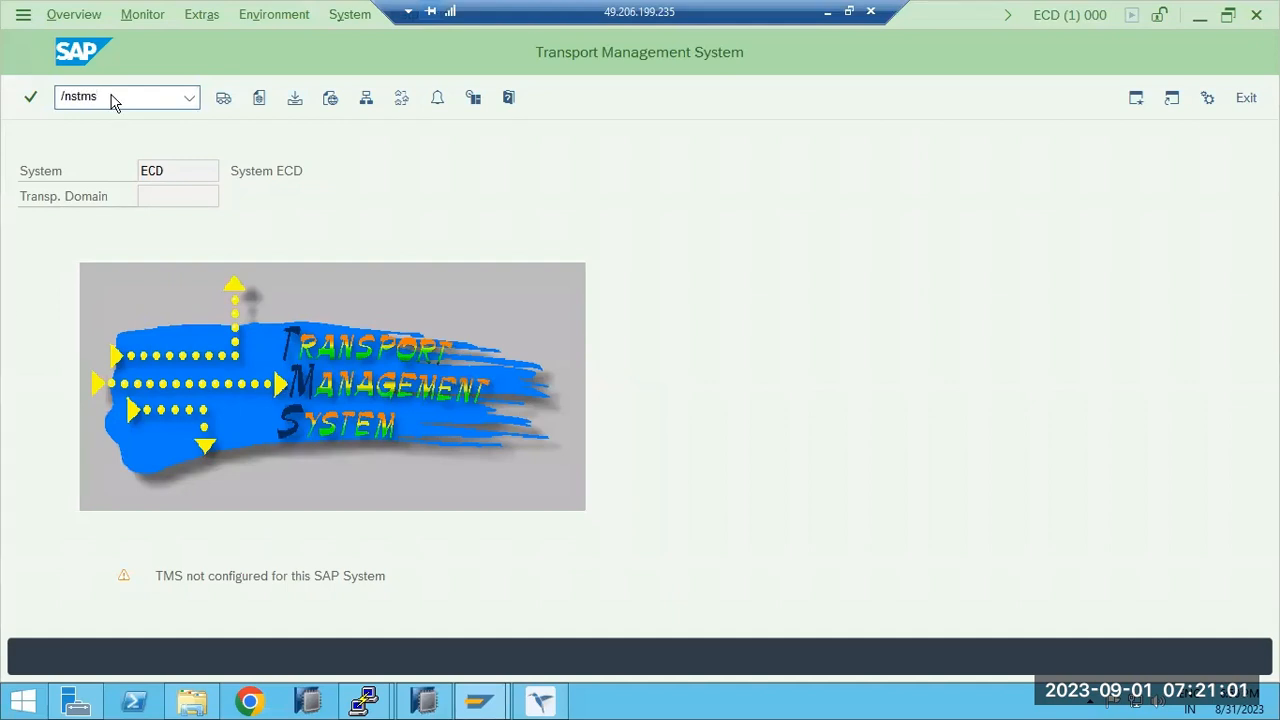
pyautogui.press('Return')
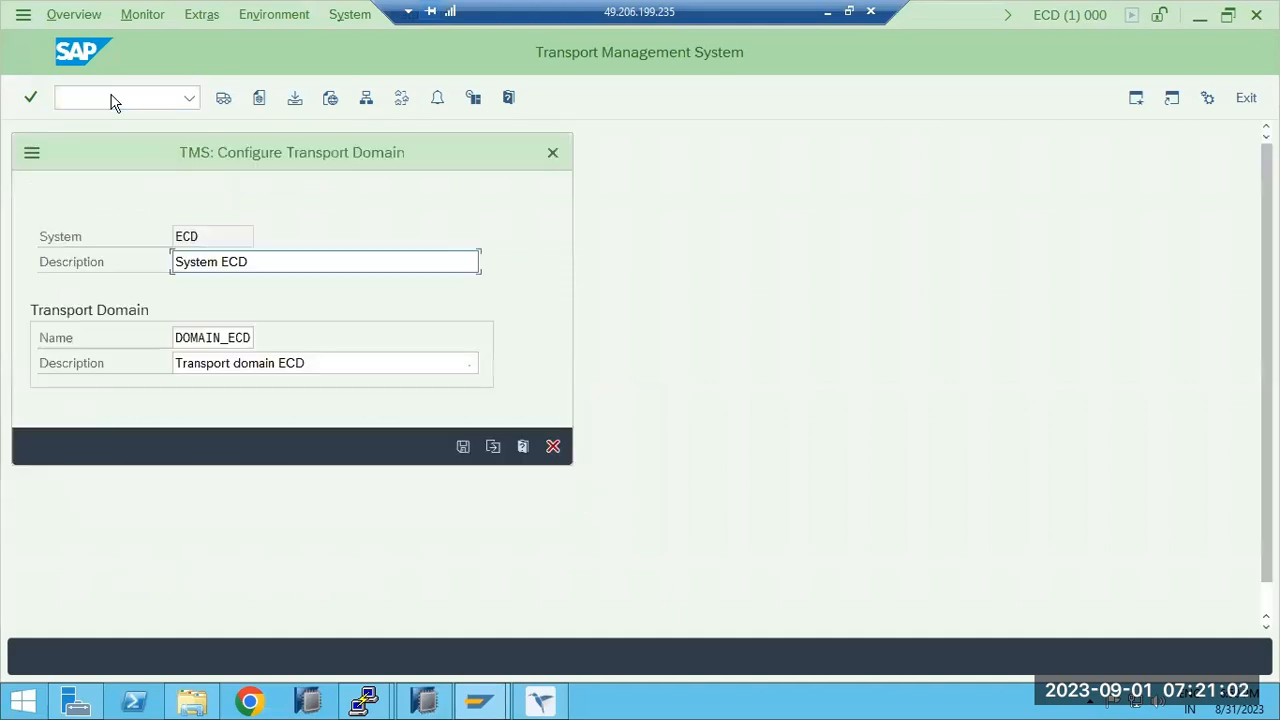
pyautogui.click(460, 447)
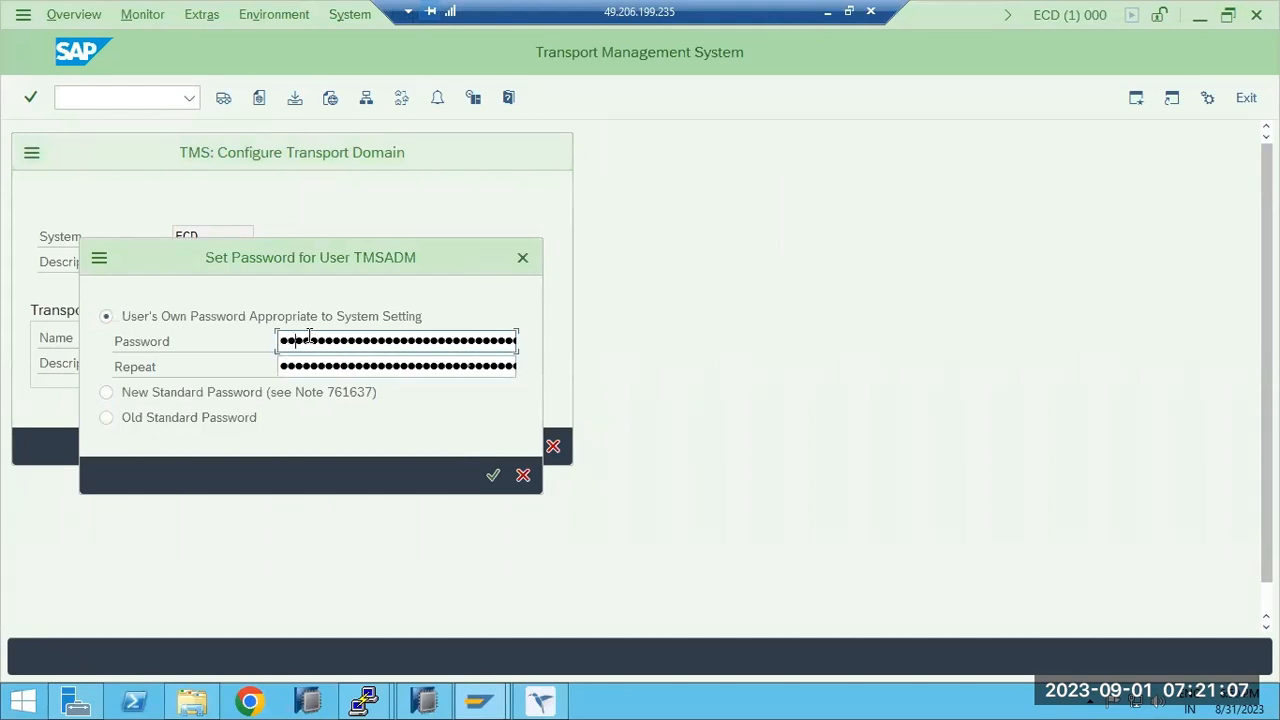
pyautogui.press('Tab')
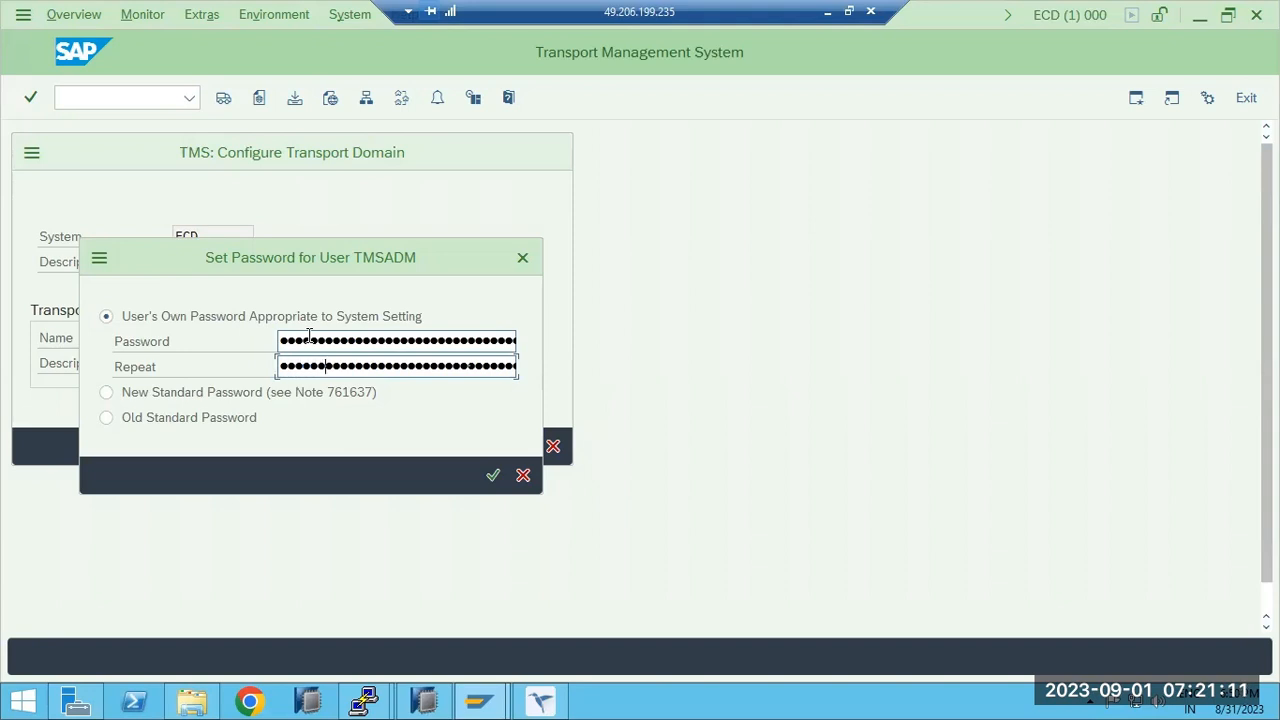
pyautogui.press('Return')
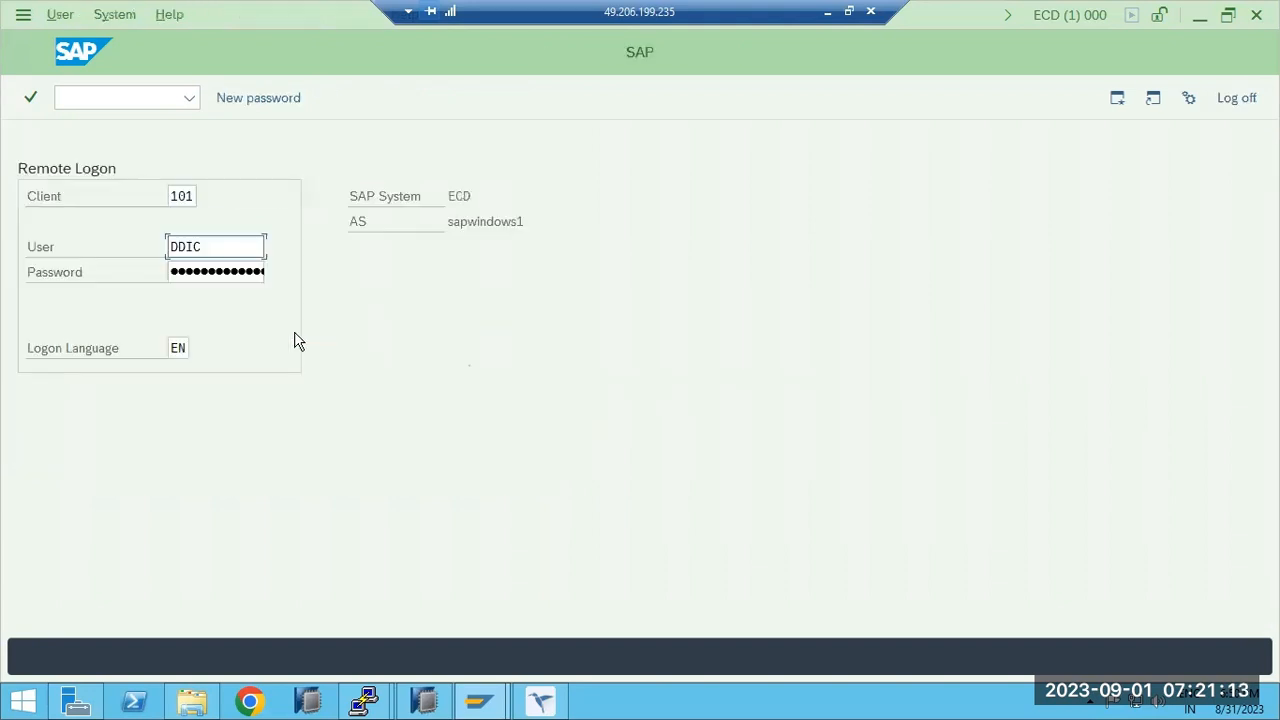
# Log on remotely to ECD client 101 instead of client 000.
pyautogui.click(193, 196)
pyautogui.write('000')
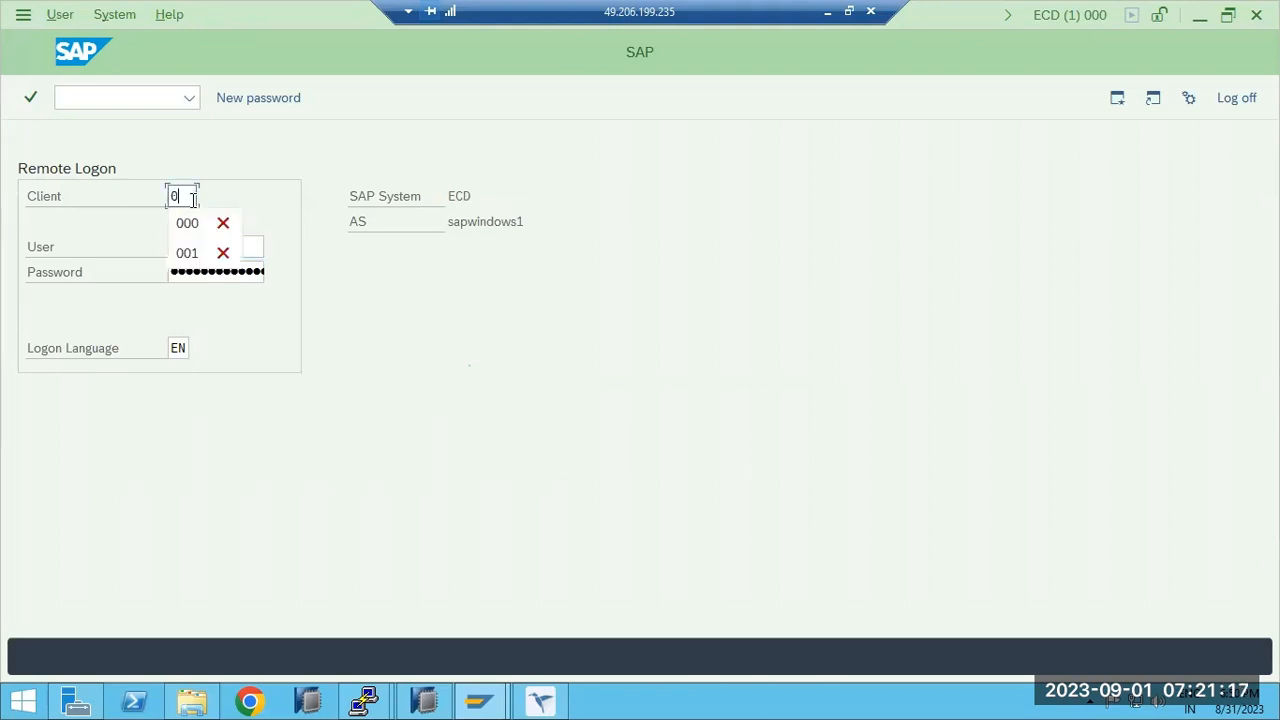
pyautogui.press('Tab')
pyautogui.press('Tab')
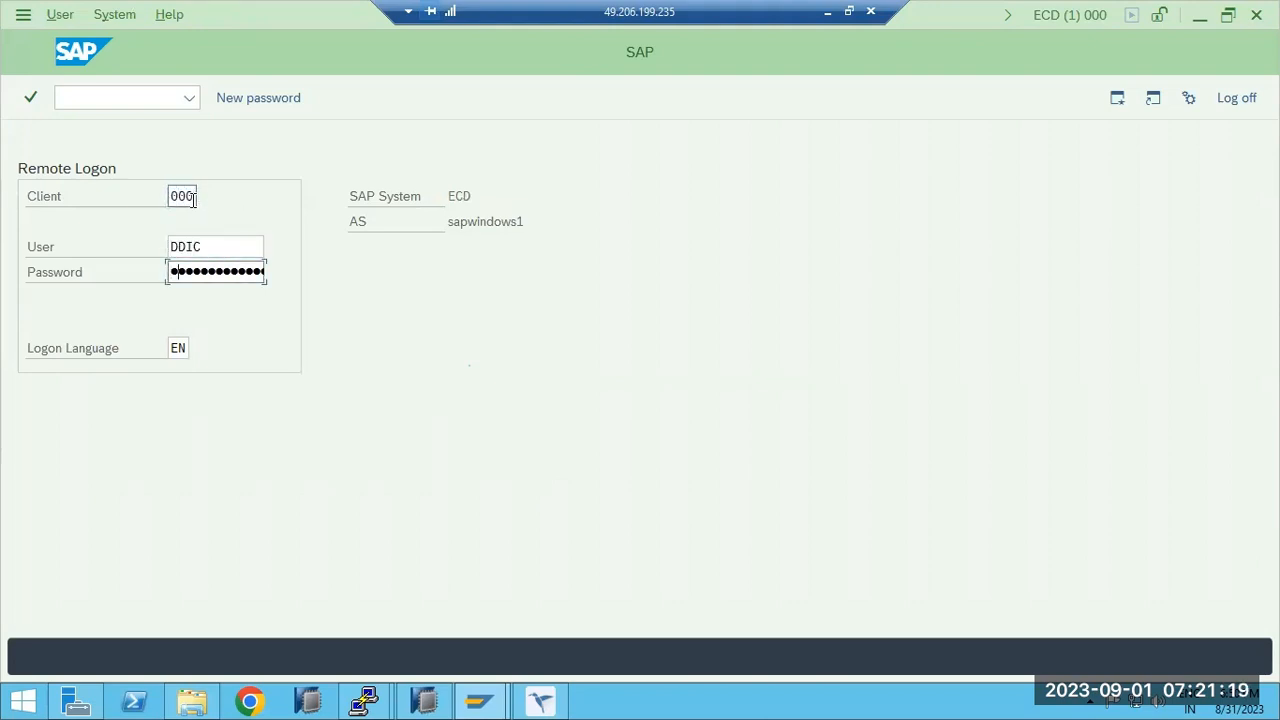
pyautogui.click(193, 196)
pyautogui.write('101')
pyautogui.press('Tab')
pyautogui.press('Return')
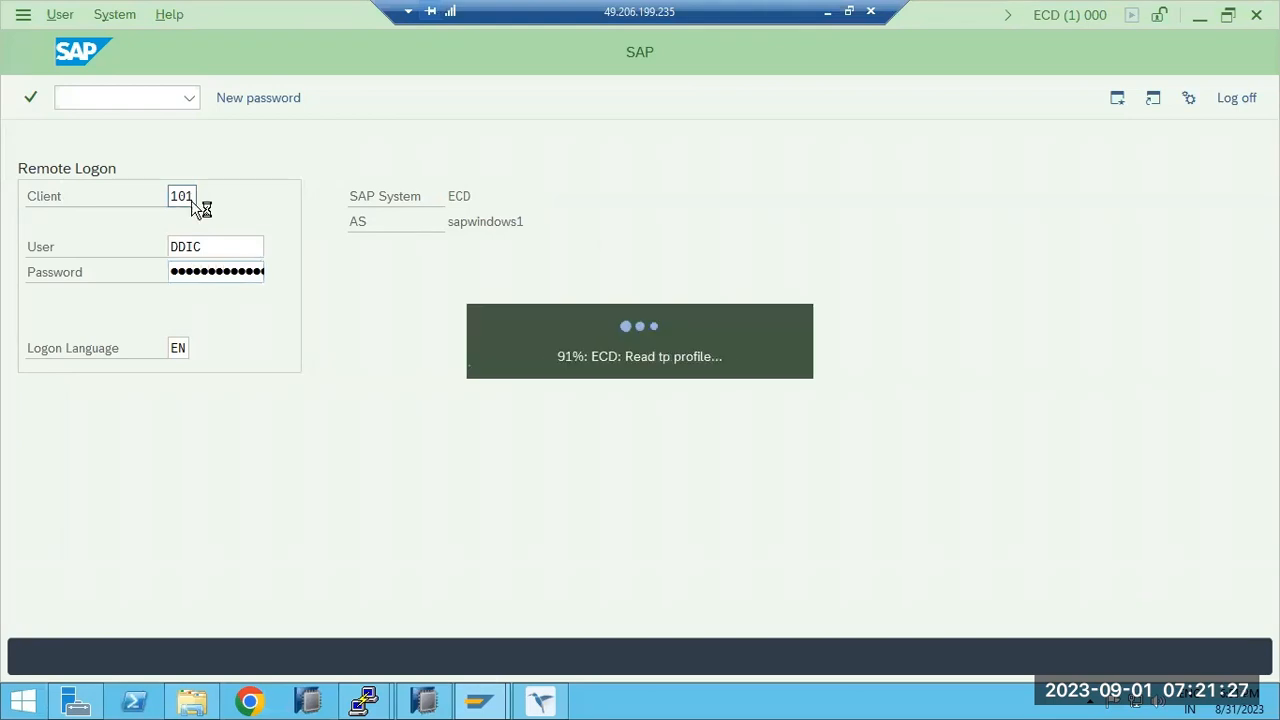
pyautogui.click(244, 575)
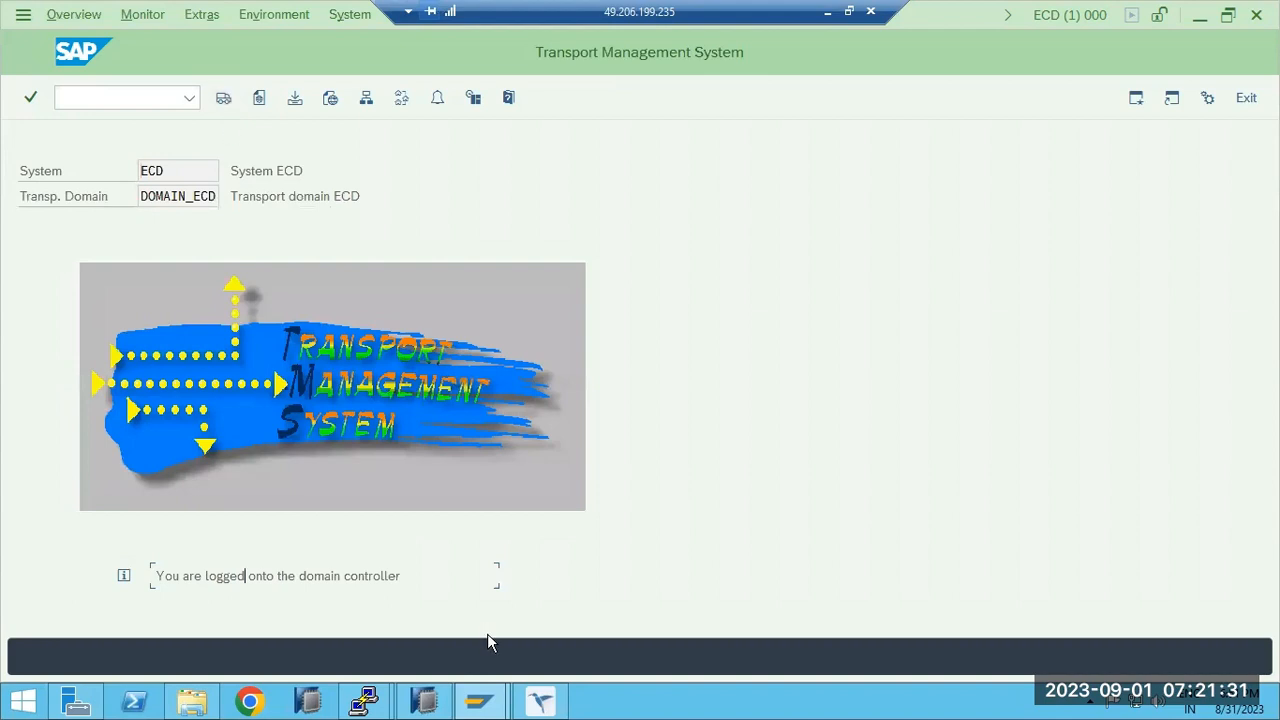
# In the ECP session, run /nstms to bring up the Include System in Transport Domain dialog.
pyautogui.click(540, 700)
pyautogui.click(161, 56)
pyautogui.write('/nstms')
pyautogui.press('Return')
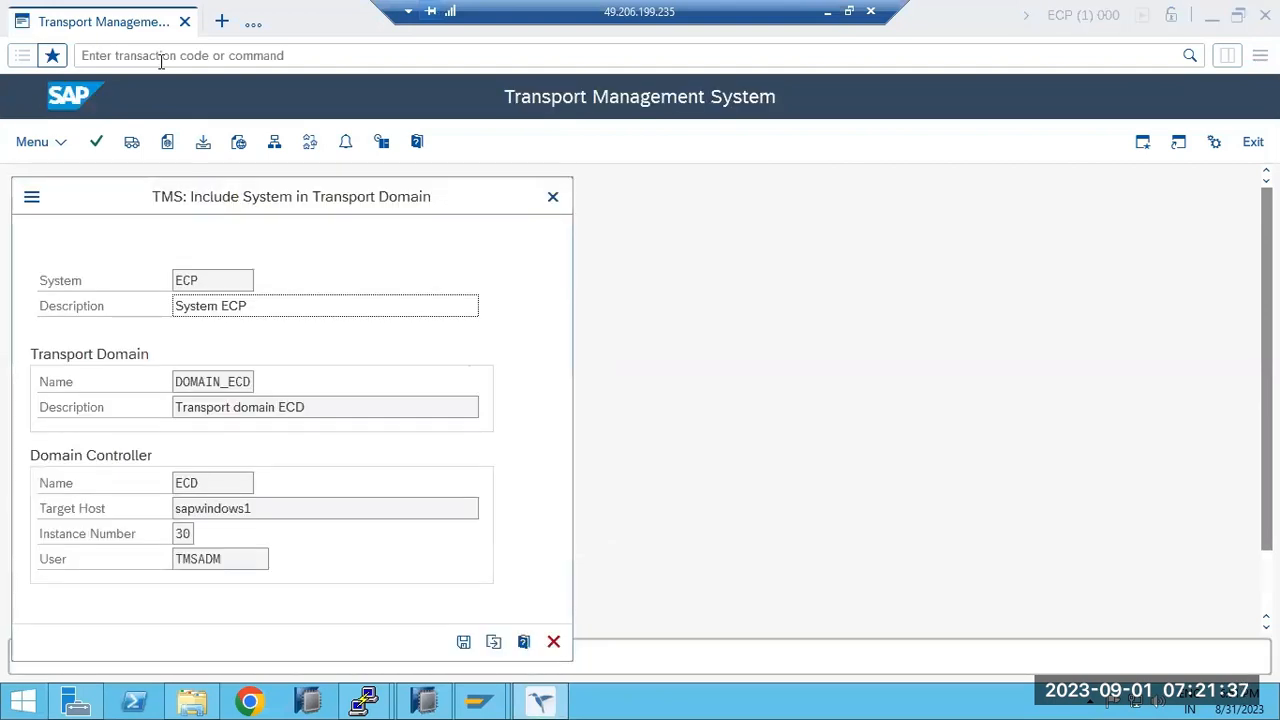
# Retry saving ECP's inclusion in DOMAIN_ECD with the DDIC password, which fails with 'User locked or deleted'.
pyautogui.click(463, 643)
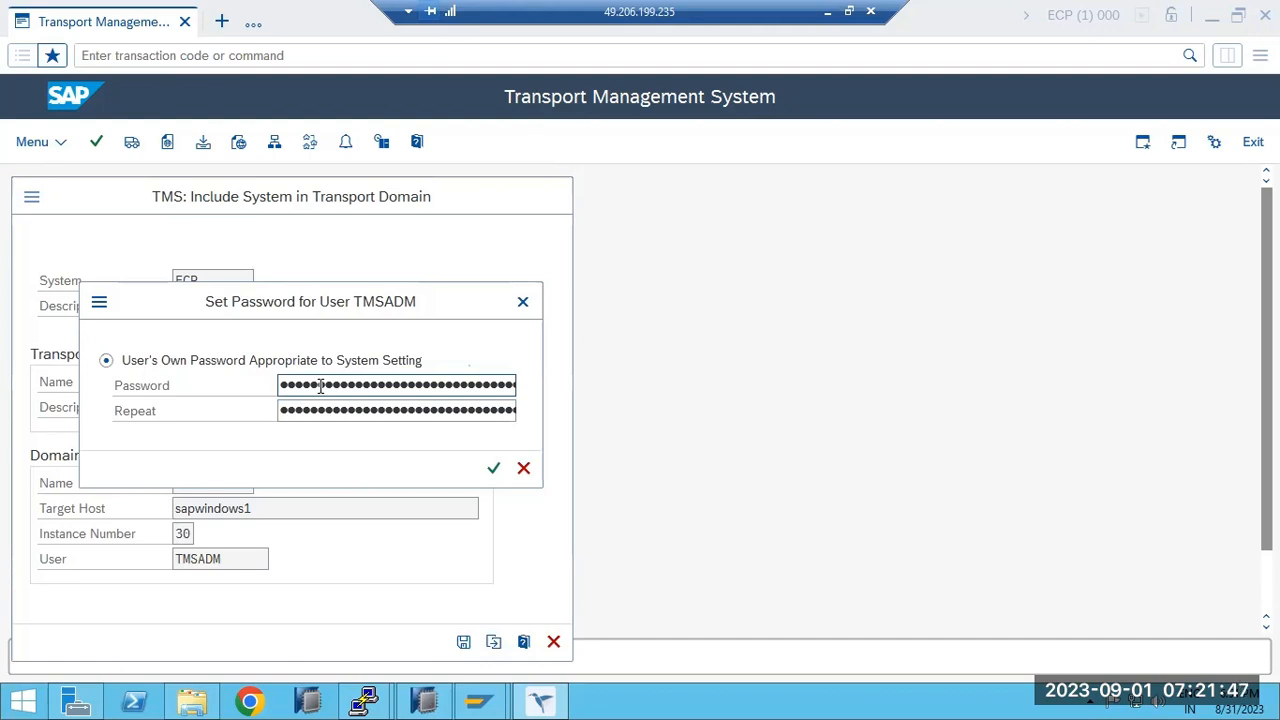
pyautogui.press('Return')
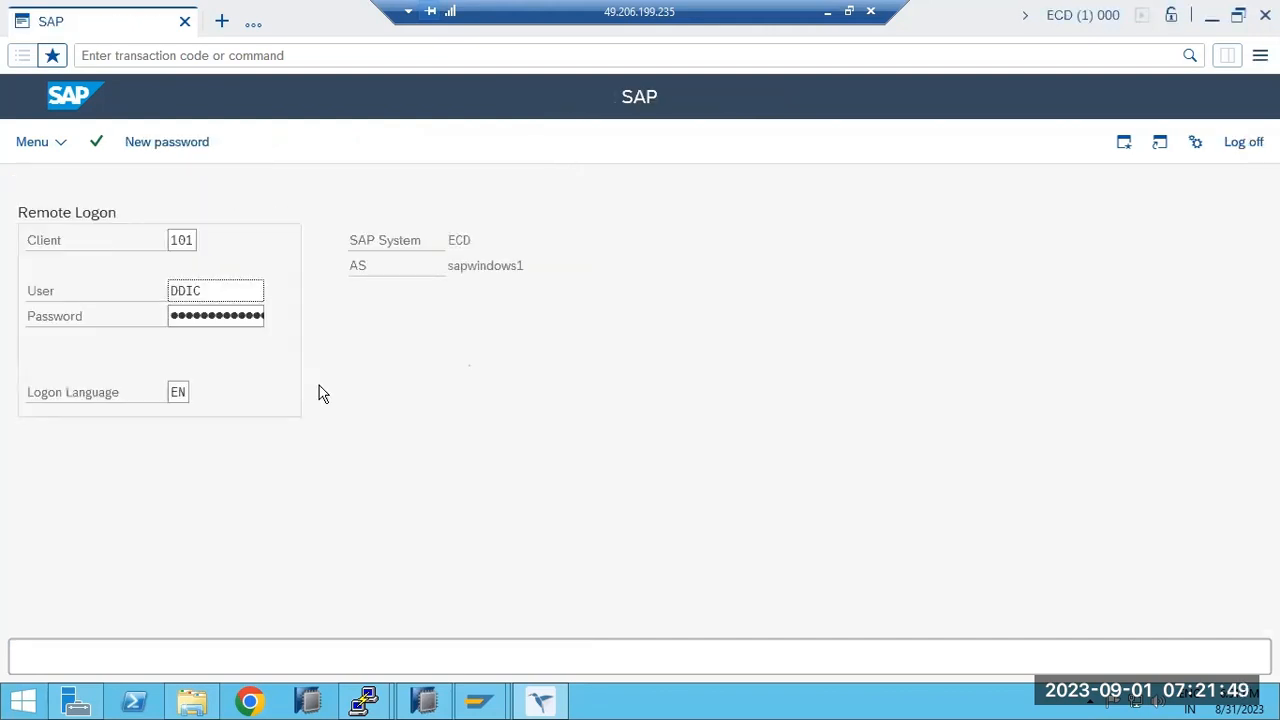
pyautogui.click(194, 320)
pyautogui.write('**')
pyautogui.press('Return')
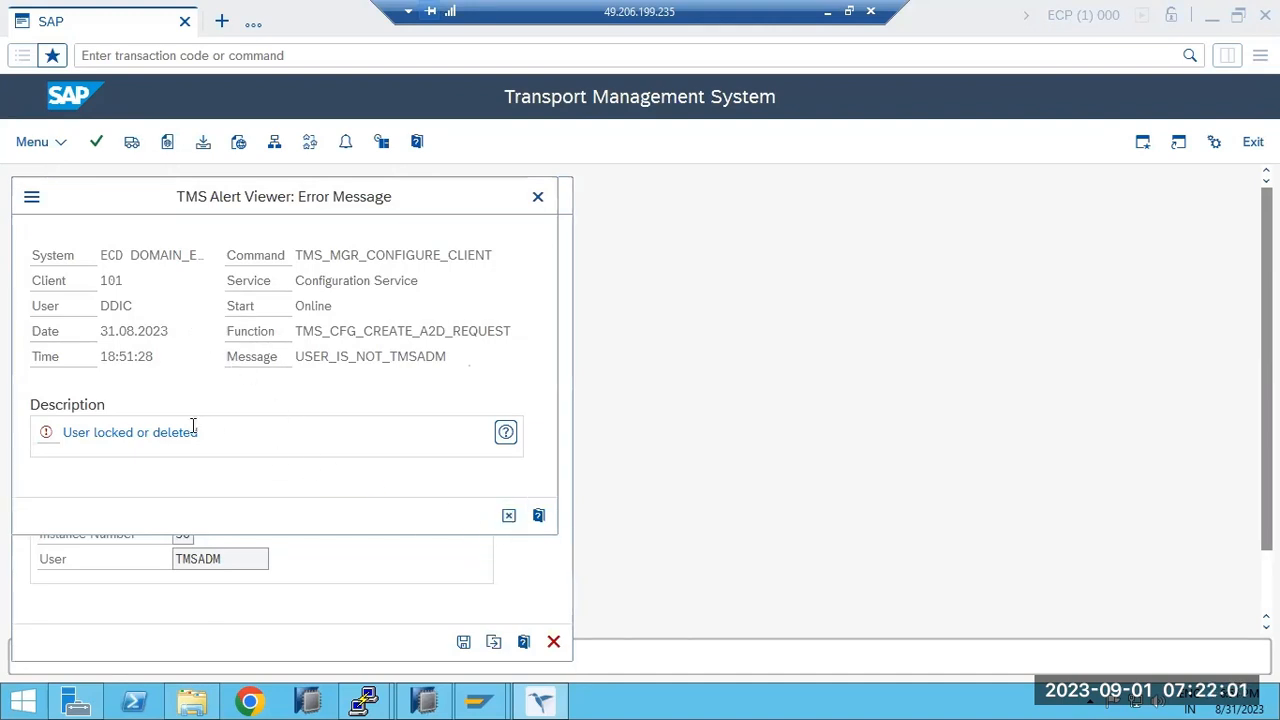
pyautogui.moveTo(82, 428); pyautogui.dragTo(190, 432)
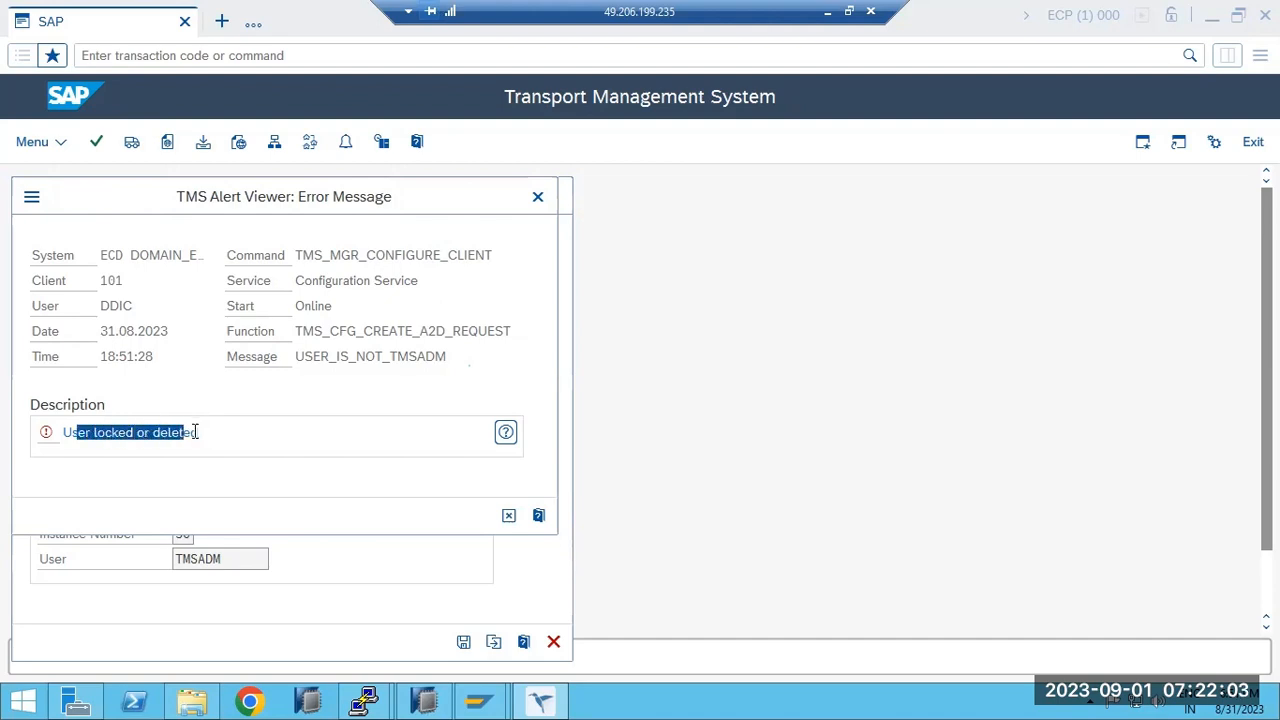
pyautogui.moveTo(488, 704)
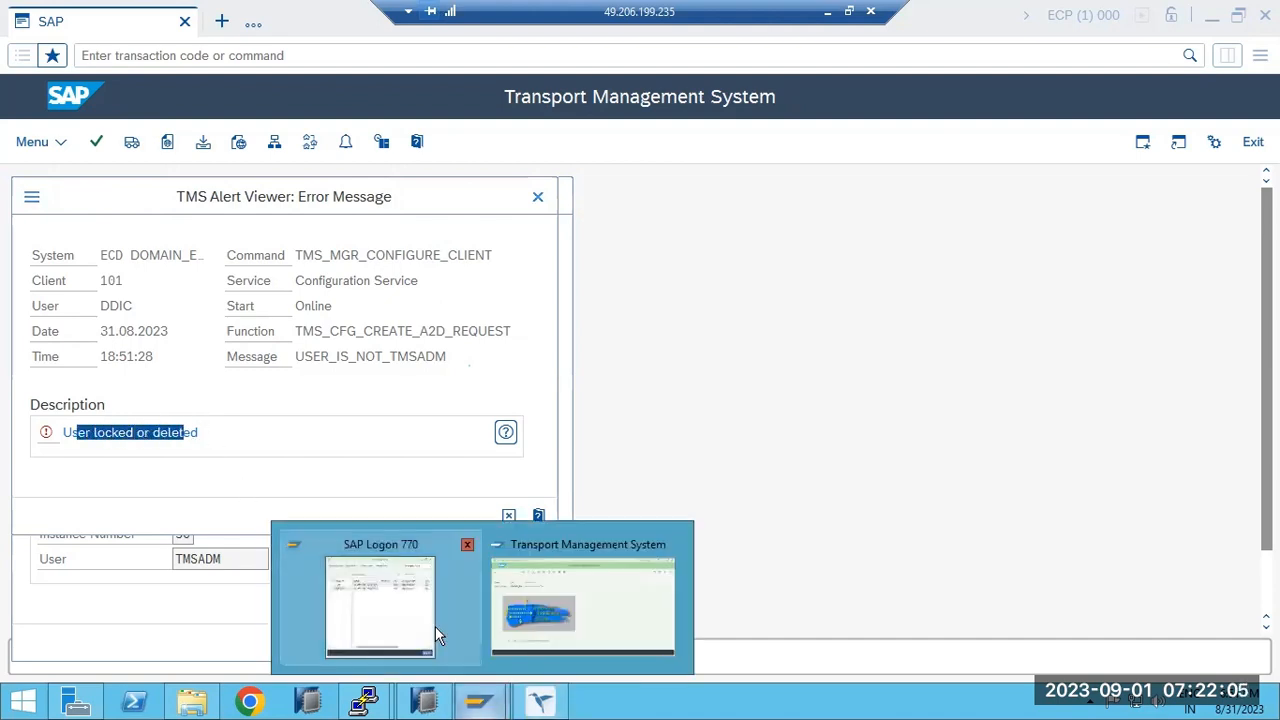
pyautogui.click(548, 617)
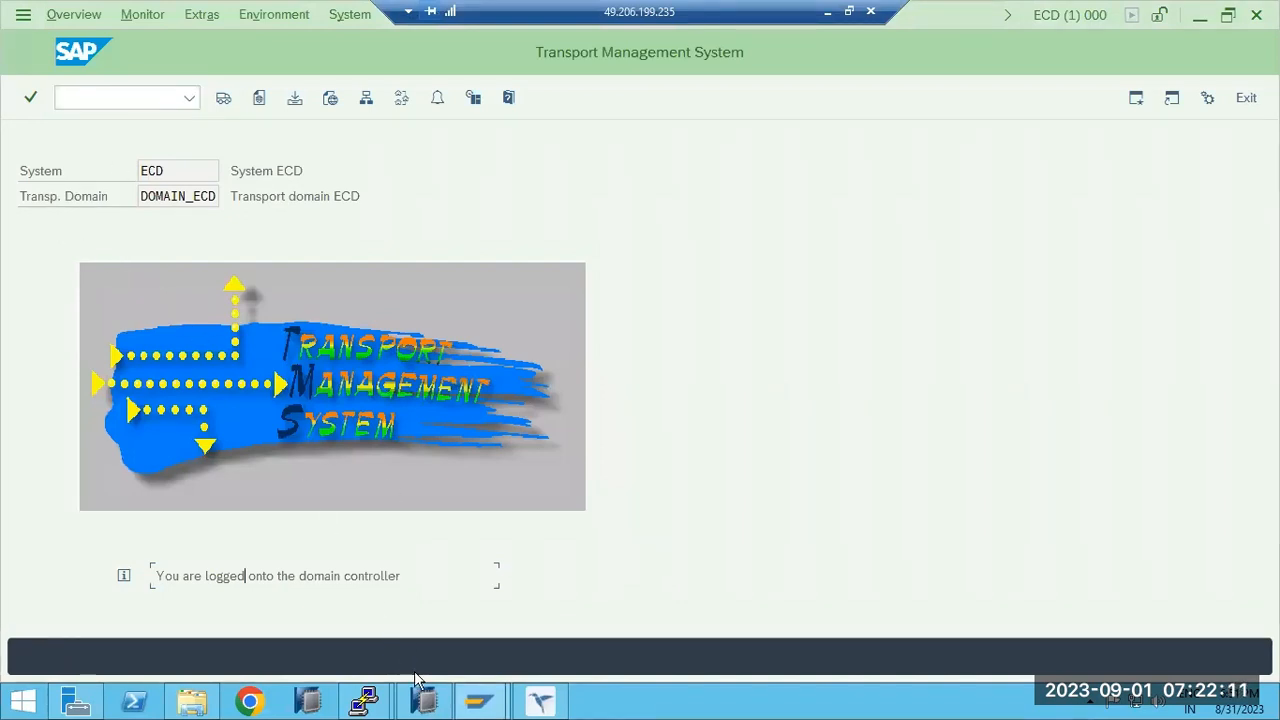
# Open a new ECD connection from SAP Logon and log on to client 101 as the basis user.
pyautogui.moveTo(478, 703)
pyautogui.click(380, 610)
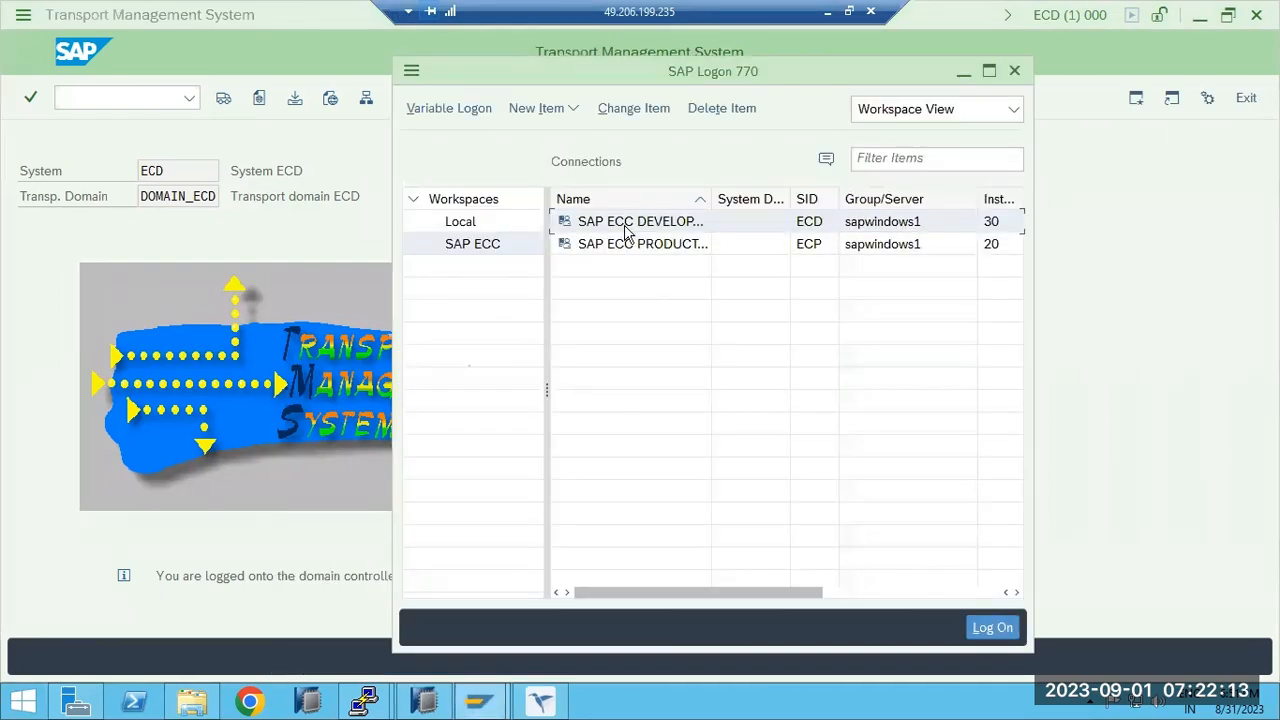
pyautogui.doubleClick(626, 225)
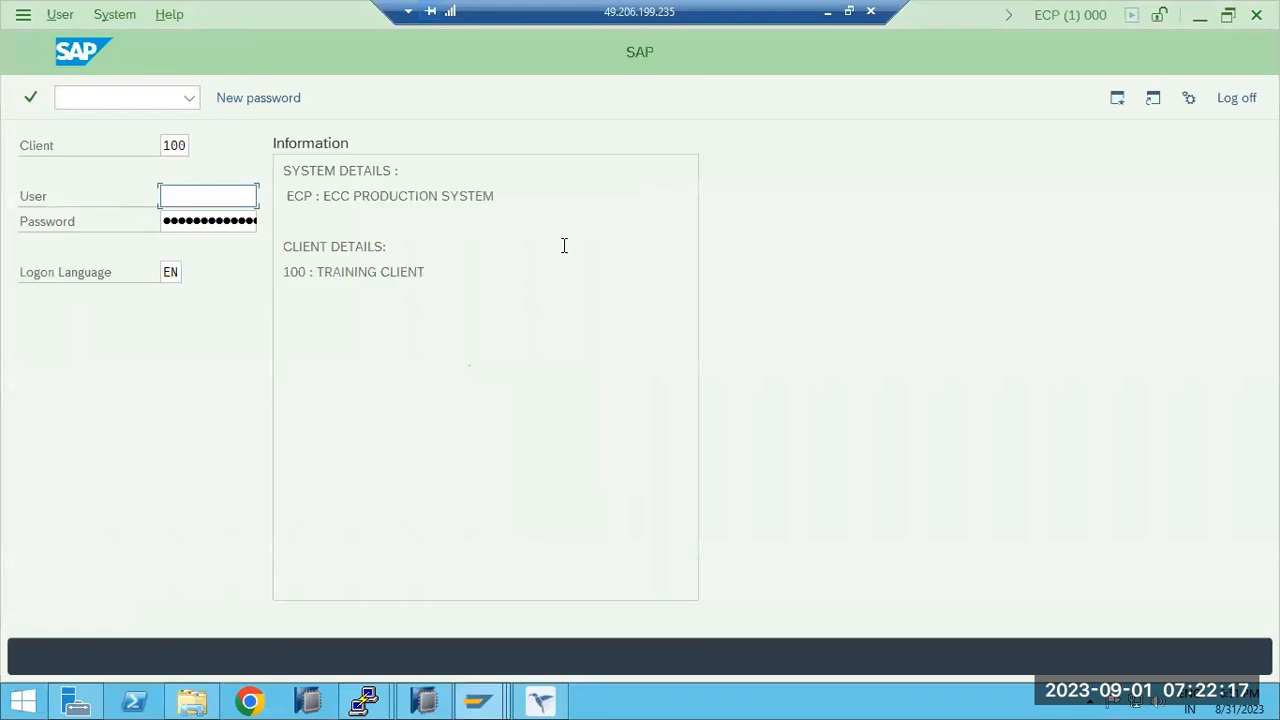
pyautogui.click(1232, 100)
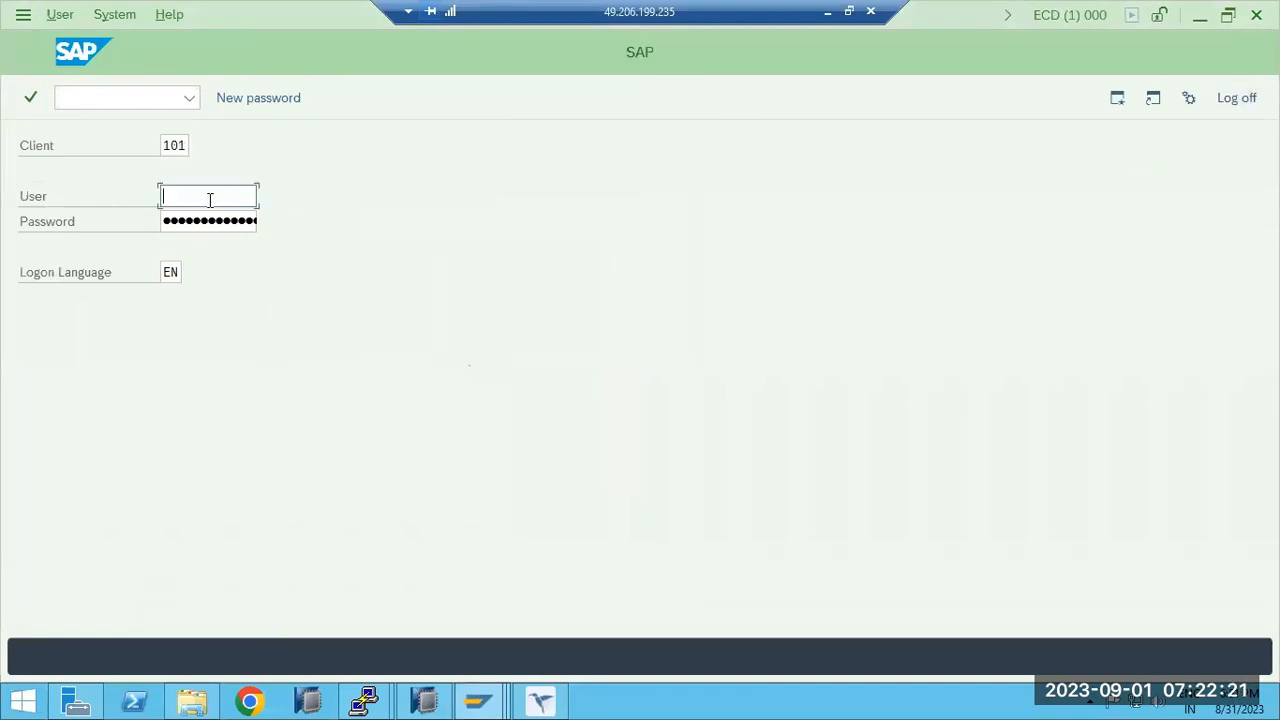
pyautogui.write('basis')
pyautogui.press('Tab')
pyautogui.press('Return')
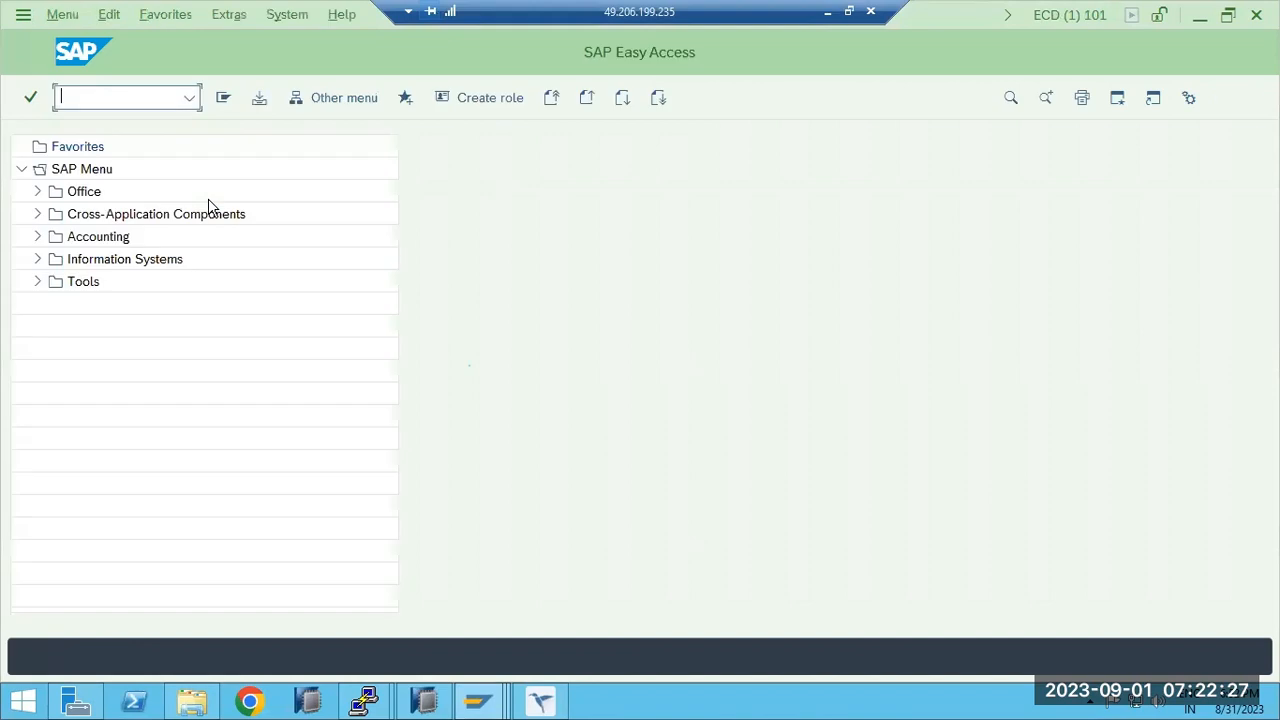
# In SU01, check user DDIC's lock status (Not locked), then return to Easy Access.
pyautogui.write('su01')
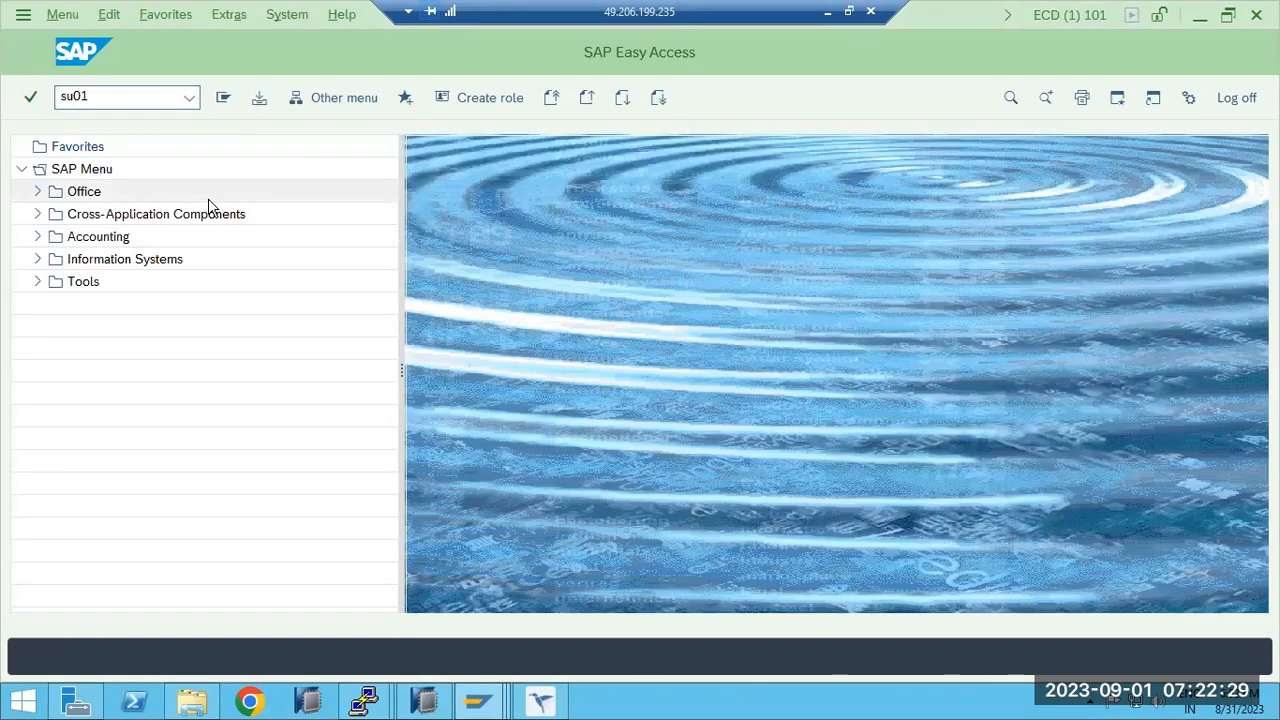
pyautogui.press('Return')
pyautogui.write('DDIC')
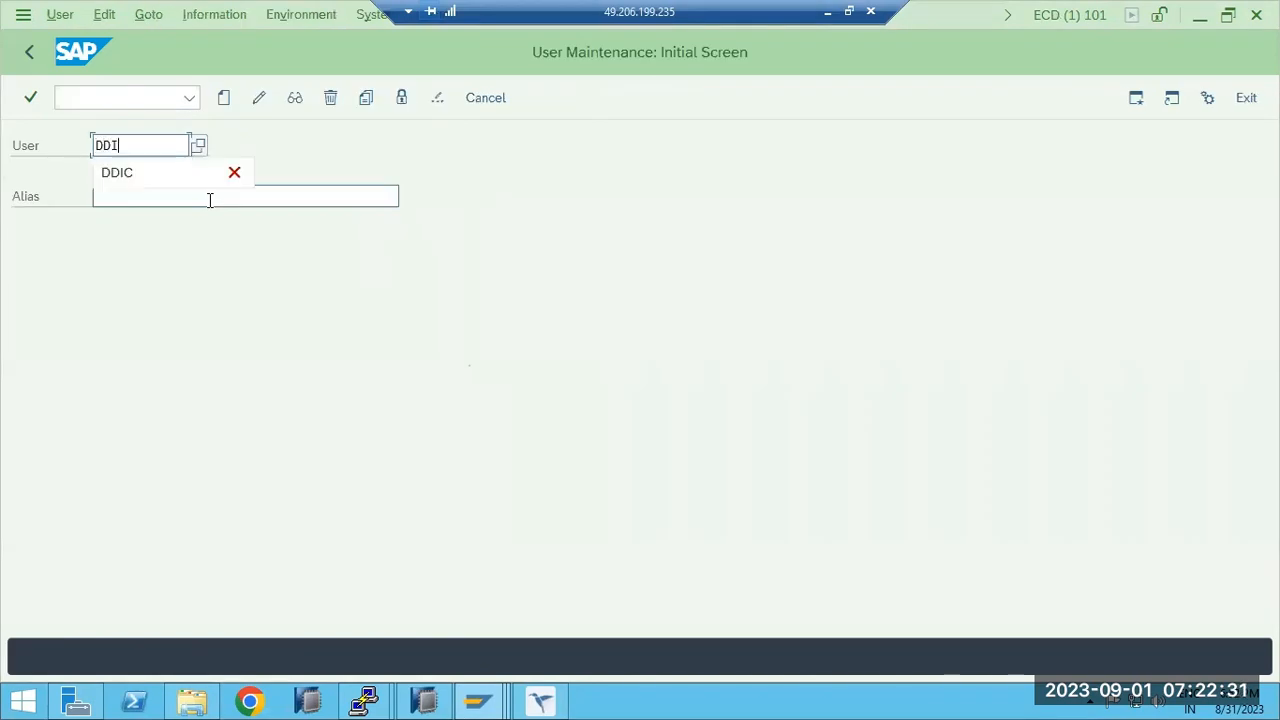
pyautogui.click(400, 100)
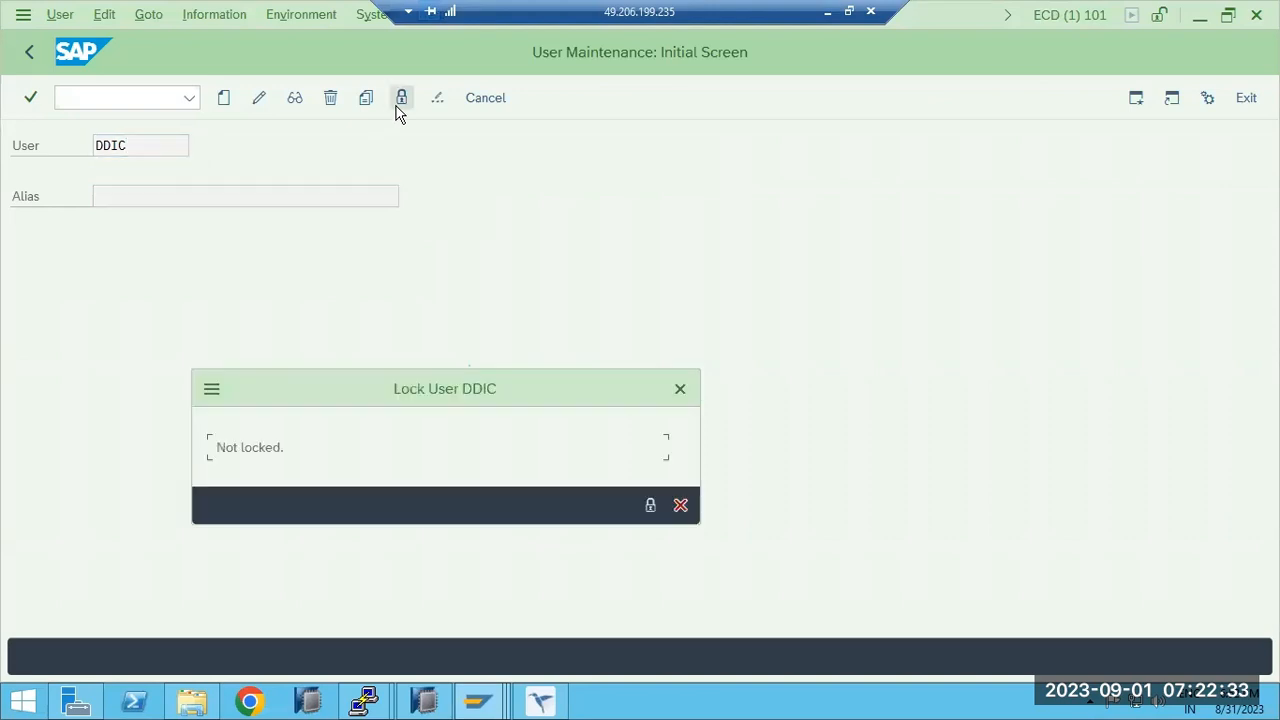
pyautogui.click(678, 505)
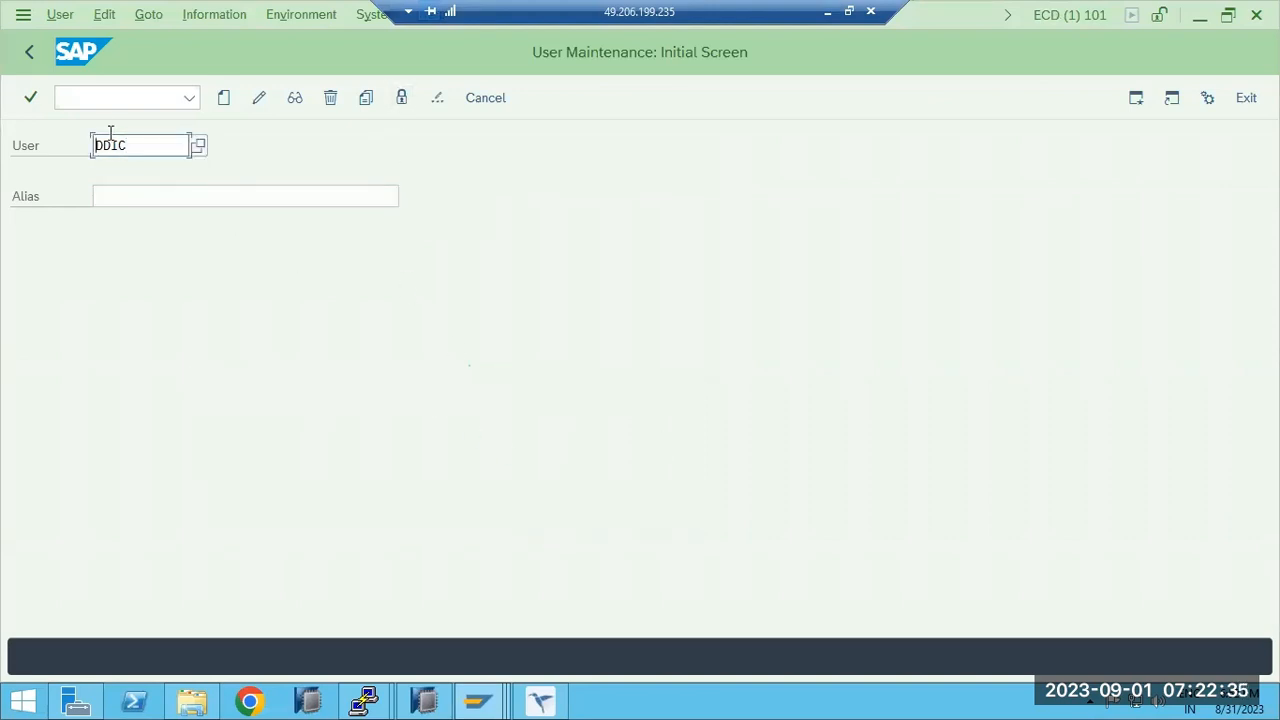
pyautogui.click(30, 60)
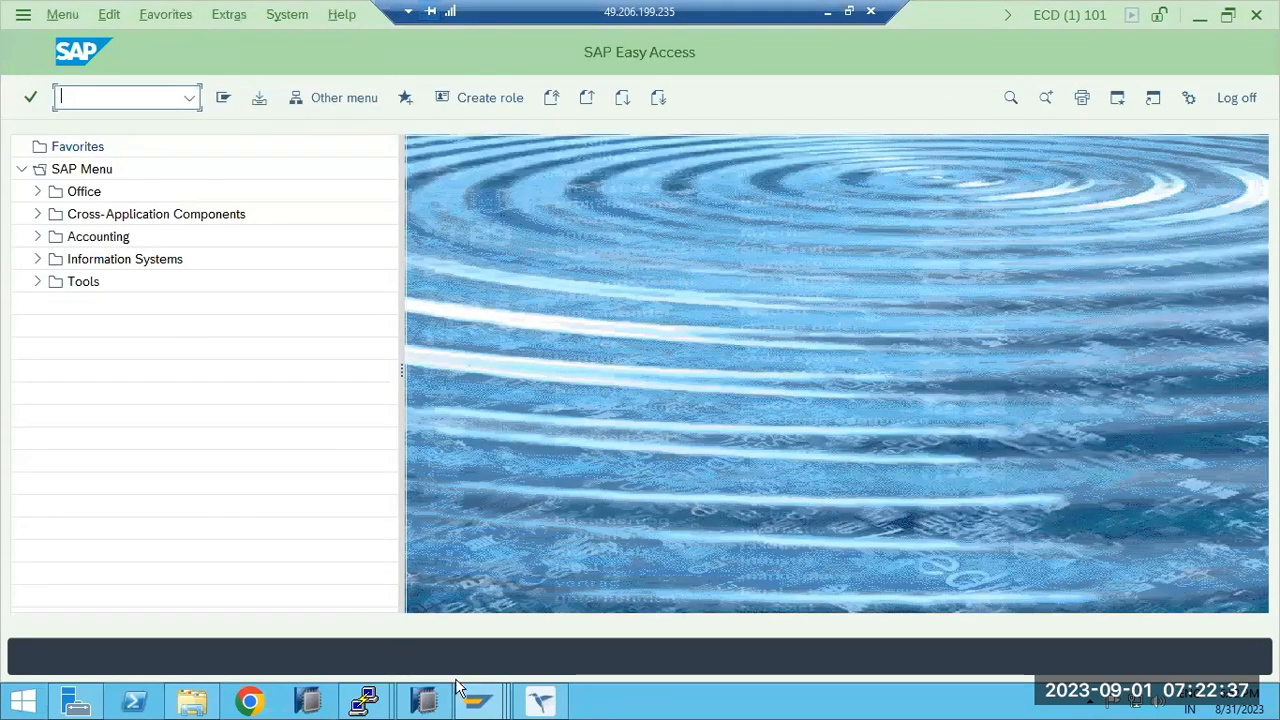
# In the ECD client 000 window, run /nsu01 and check user DDIC's lock status.
pyautogui.moveTo(480, 700)
pyautogui.click(480, 605)
pyautogui.click(110, 97)
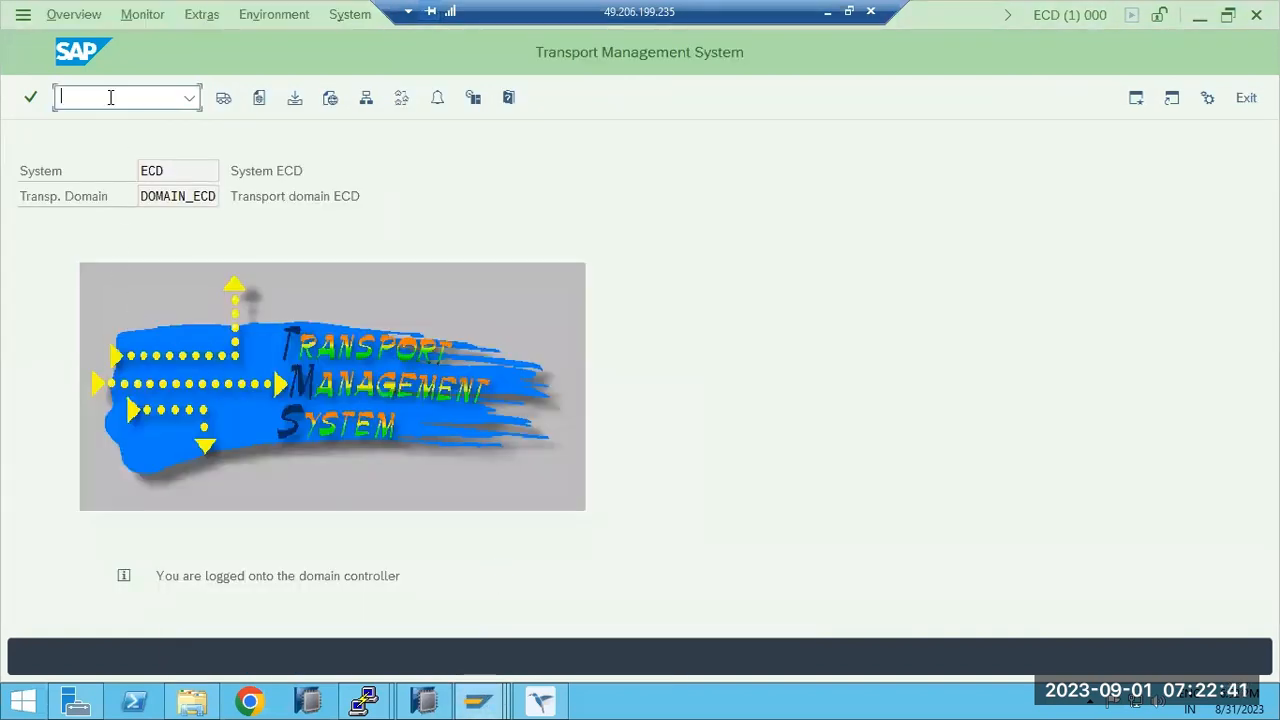
pyautogui.click(478, 700)
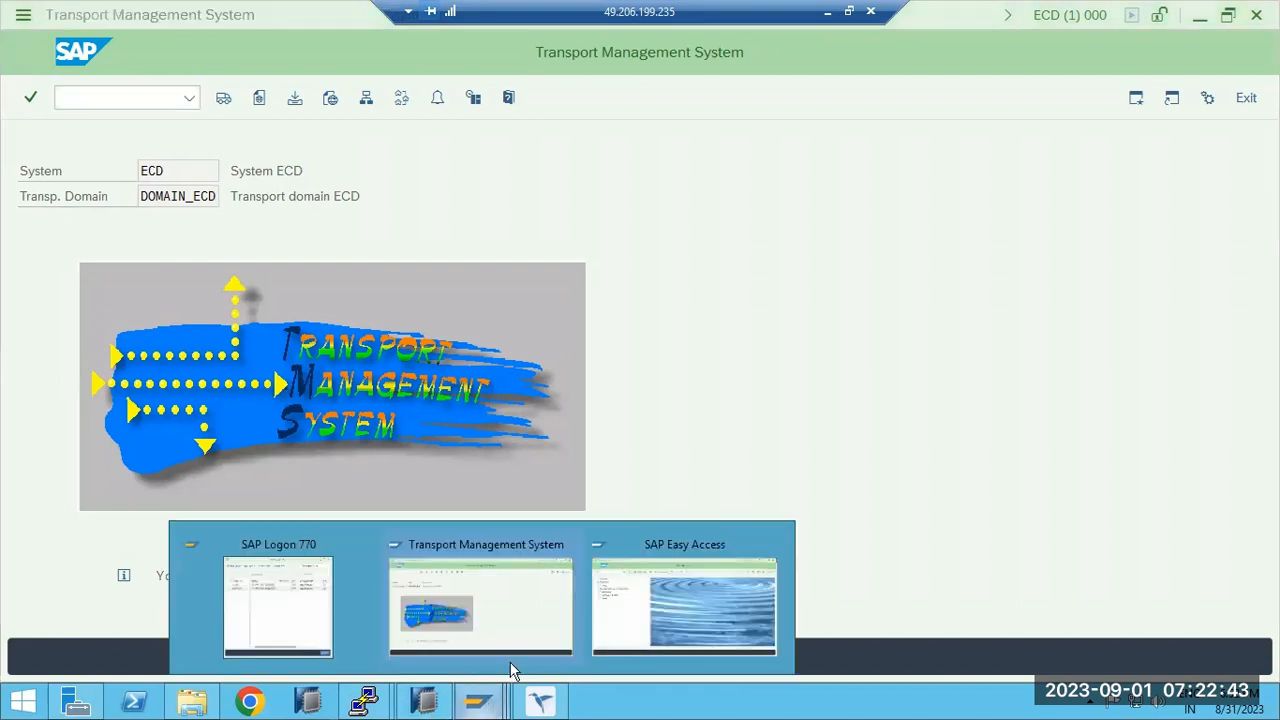
pyautogui.click(503, 620)
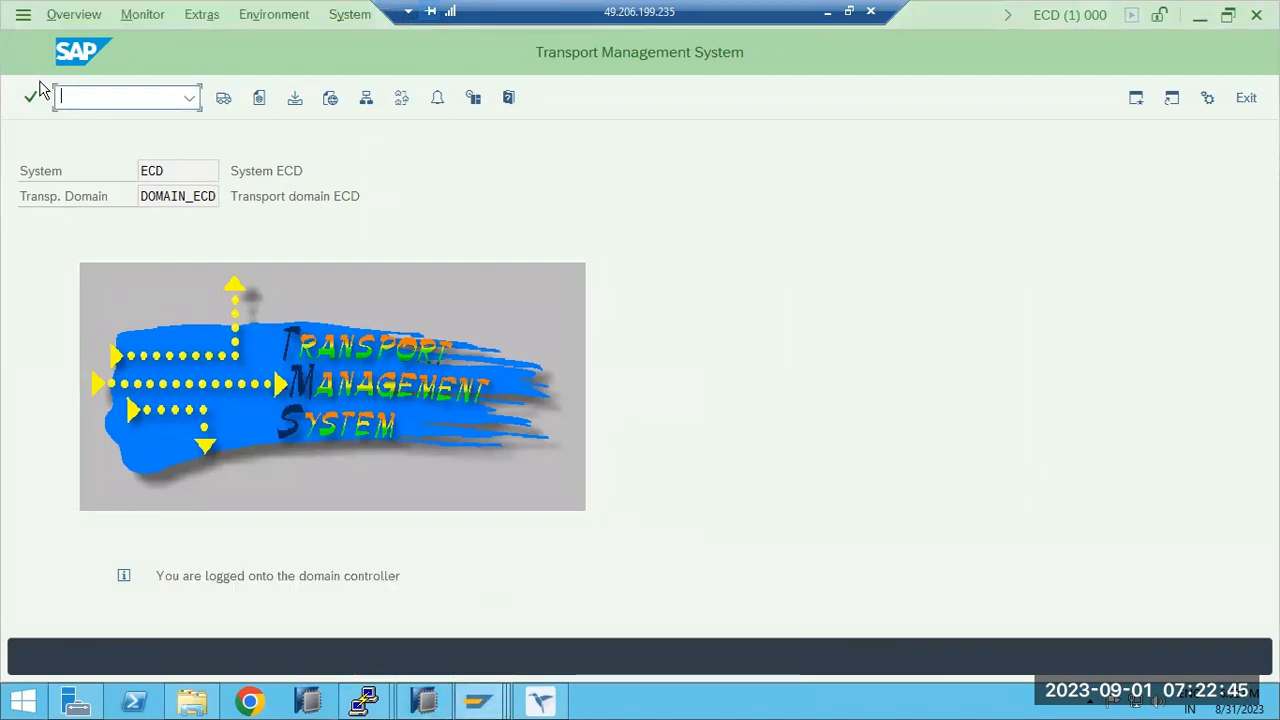
pyautogui.write('/nsu01')
pyautogui.press('Return')
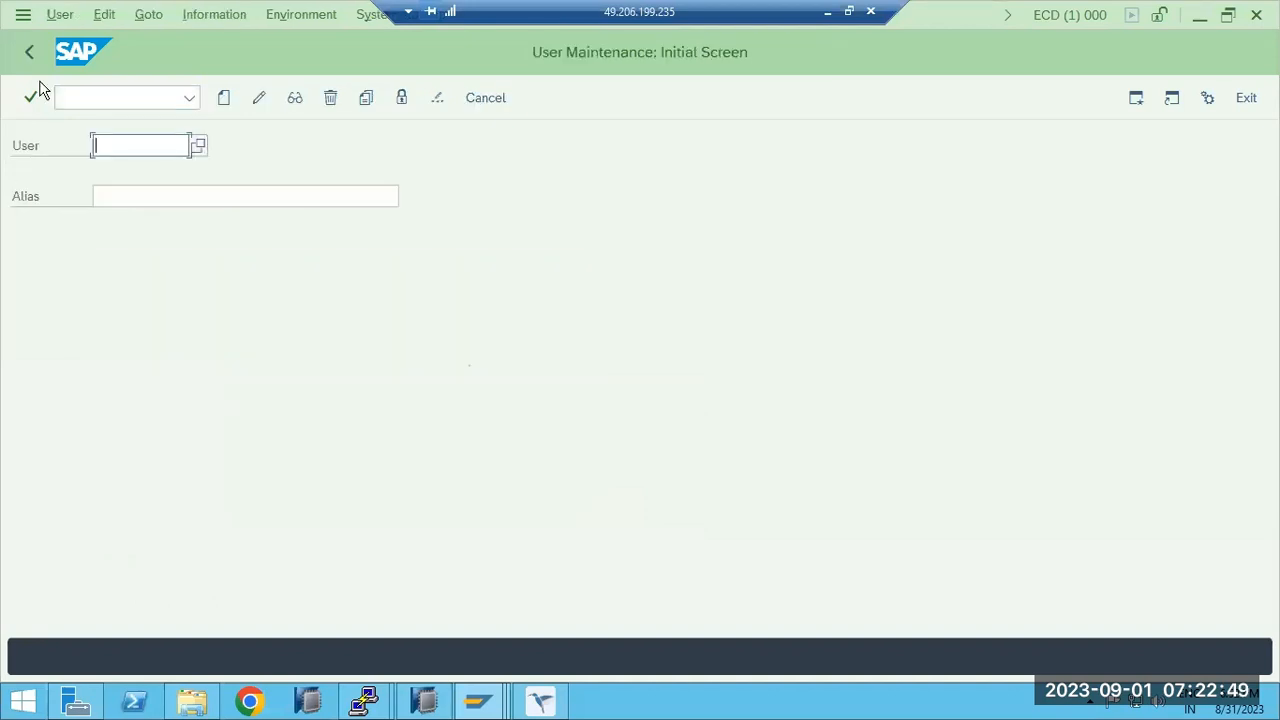
pyautogui.write('DDIC')
pyautogui.click(402, 102)
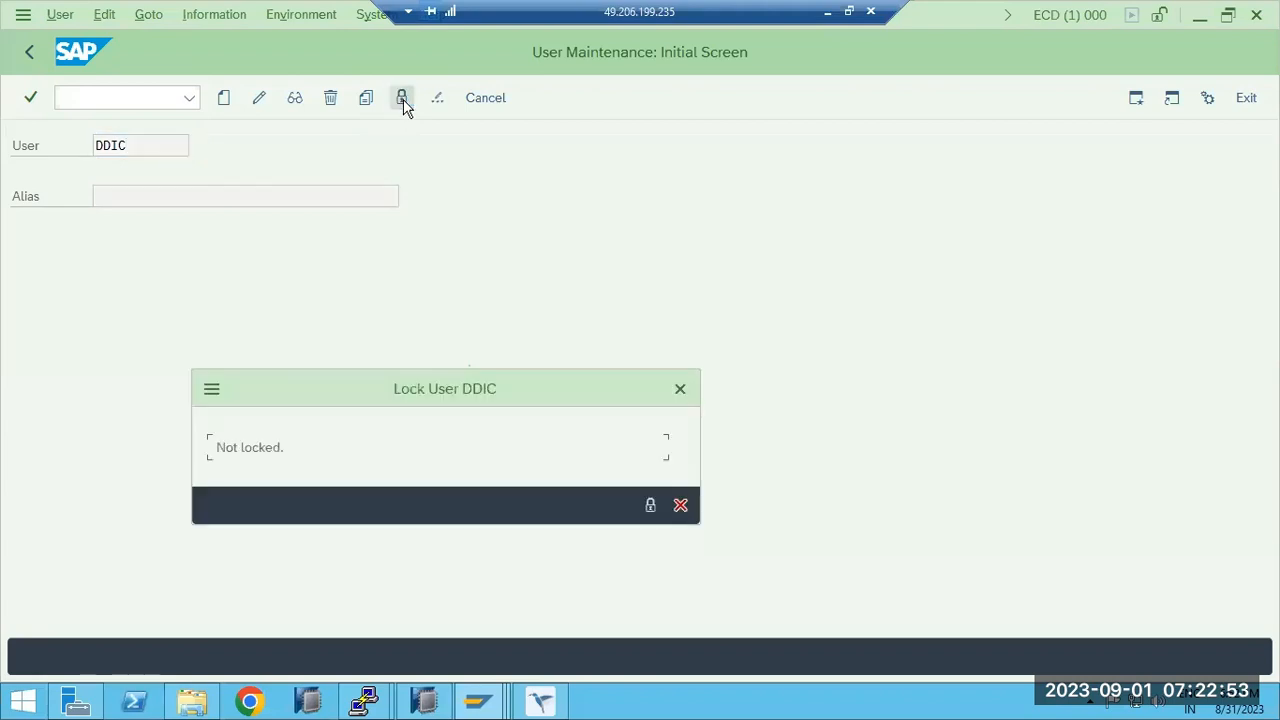
pyautogui.click(650, 503)
pyautogui.click(680, 505)
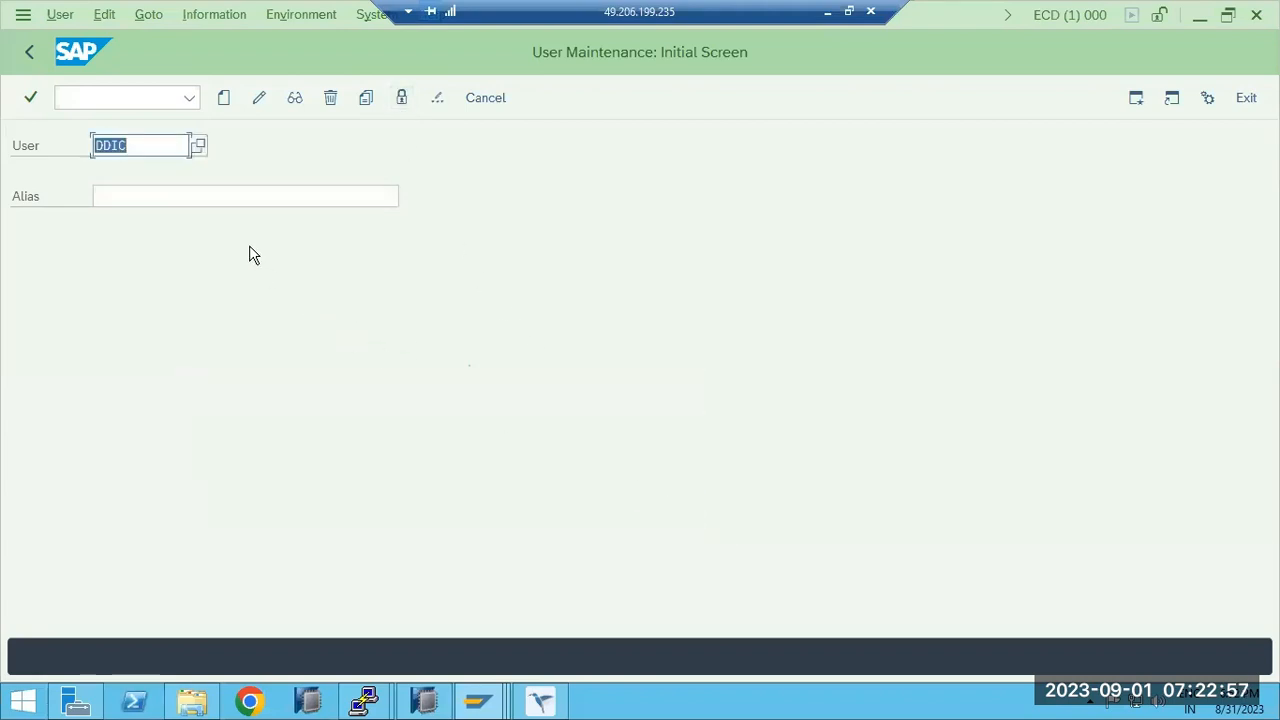
# Unlock user TMSADM, then delete it with Yes and return to Easy Access.
pyautogui.write('TMSADM')
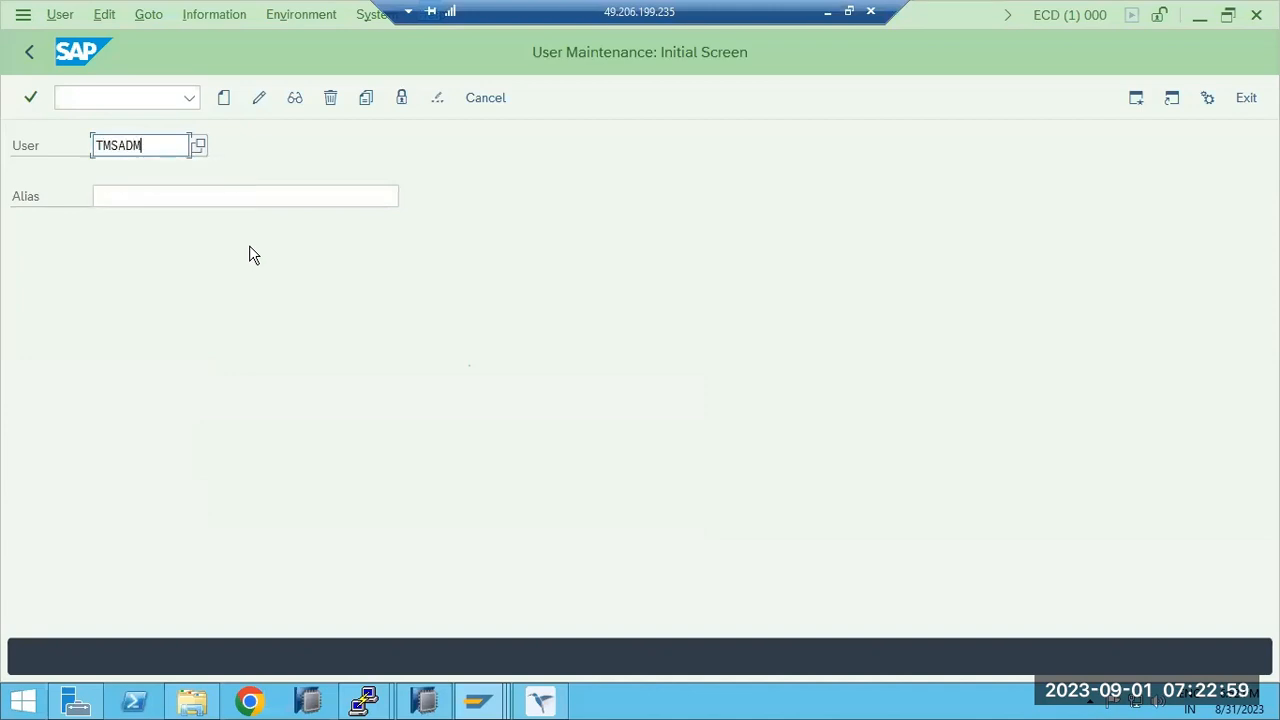
pyautogui.click(401, 97)
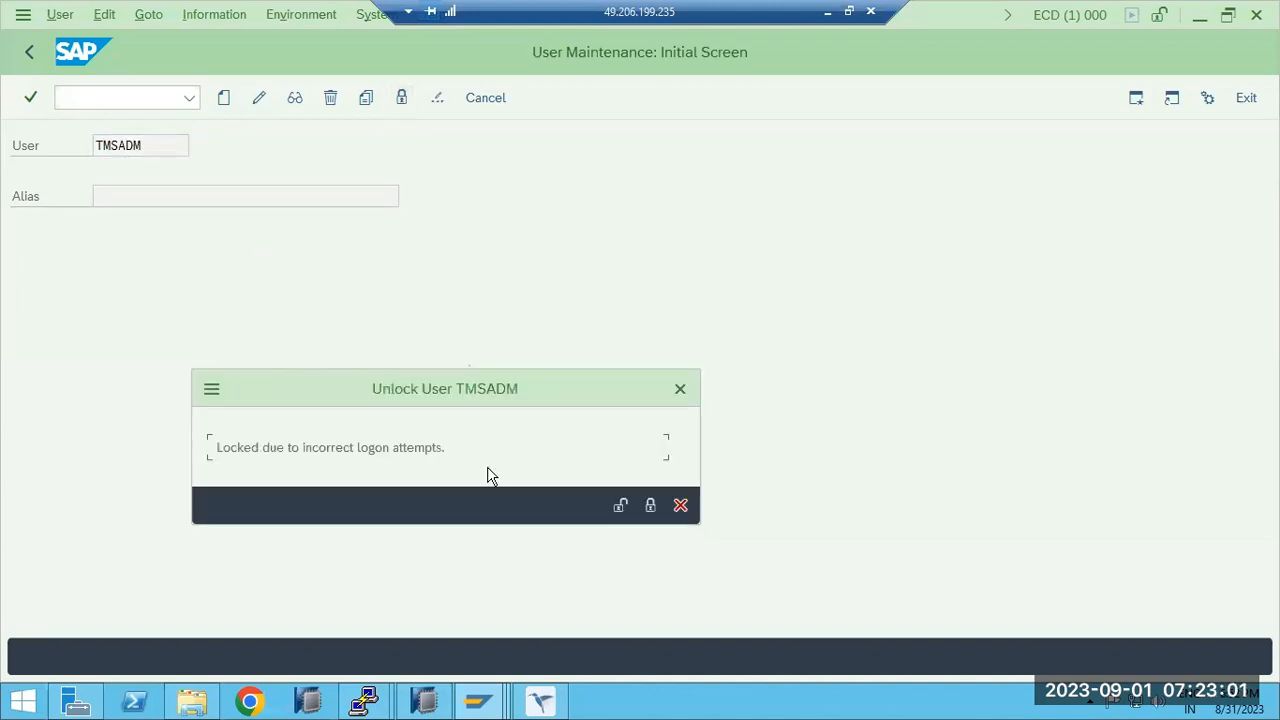
pyautogui.click(618, 503)
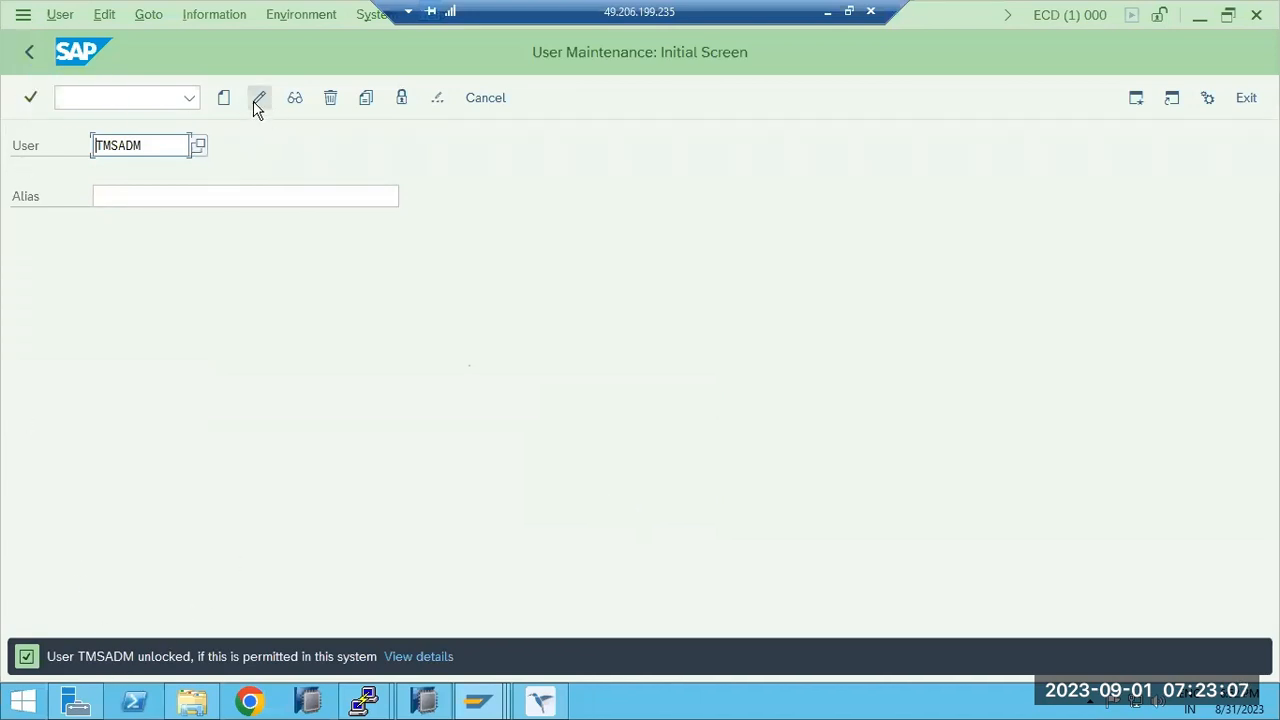
pyautogui.click(331, 98)
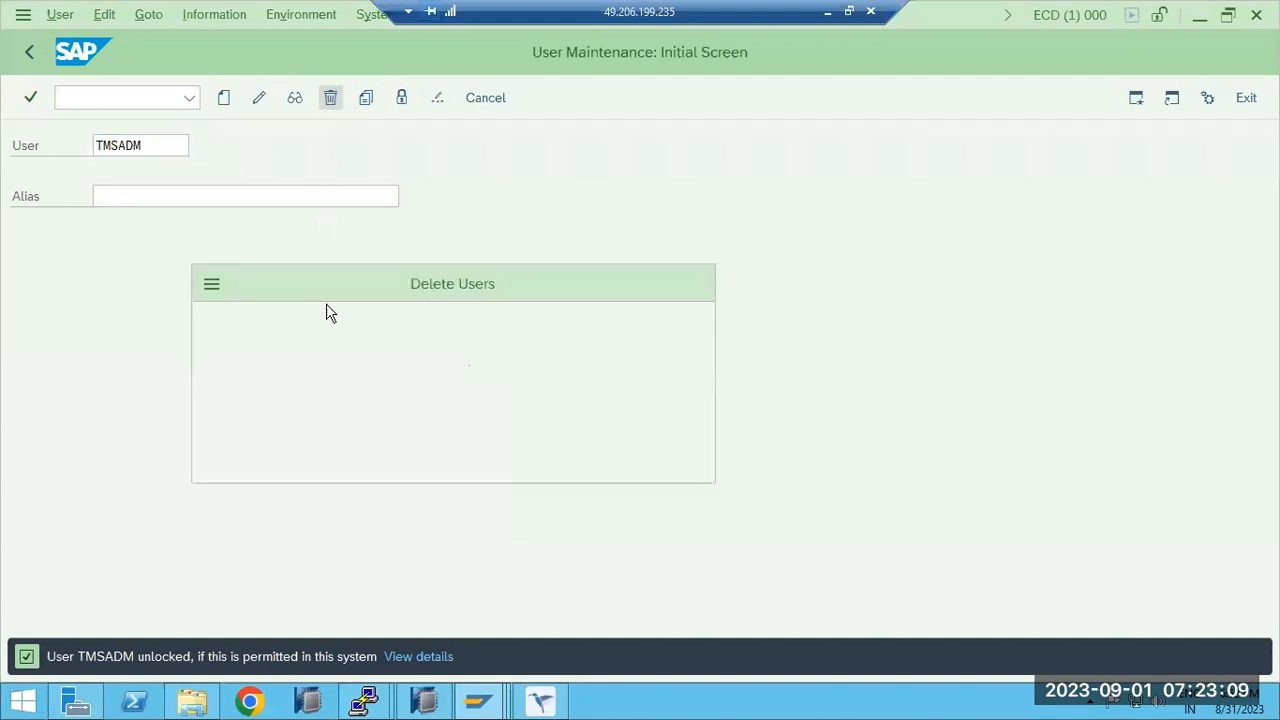
pyautogui.click(764, 220)
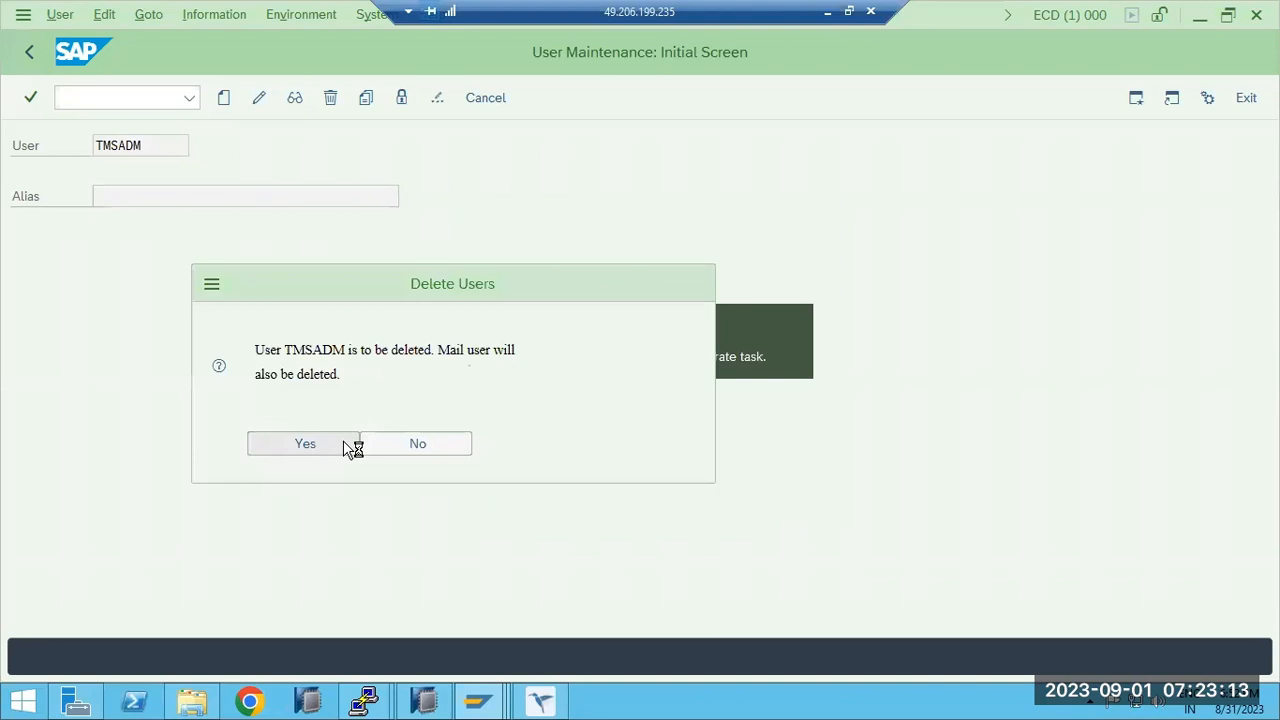
pyautogui.click(295, 448)
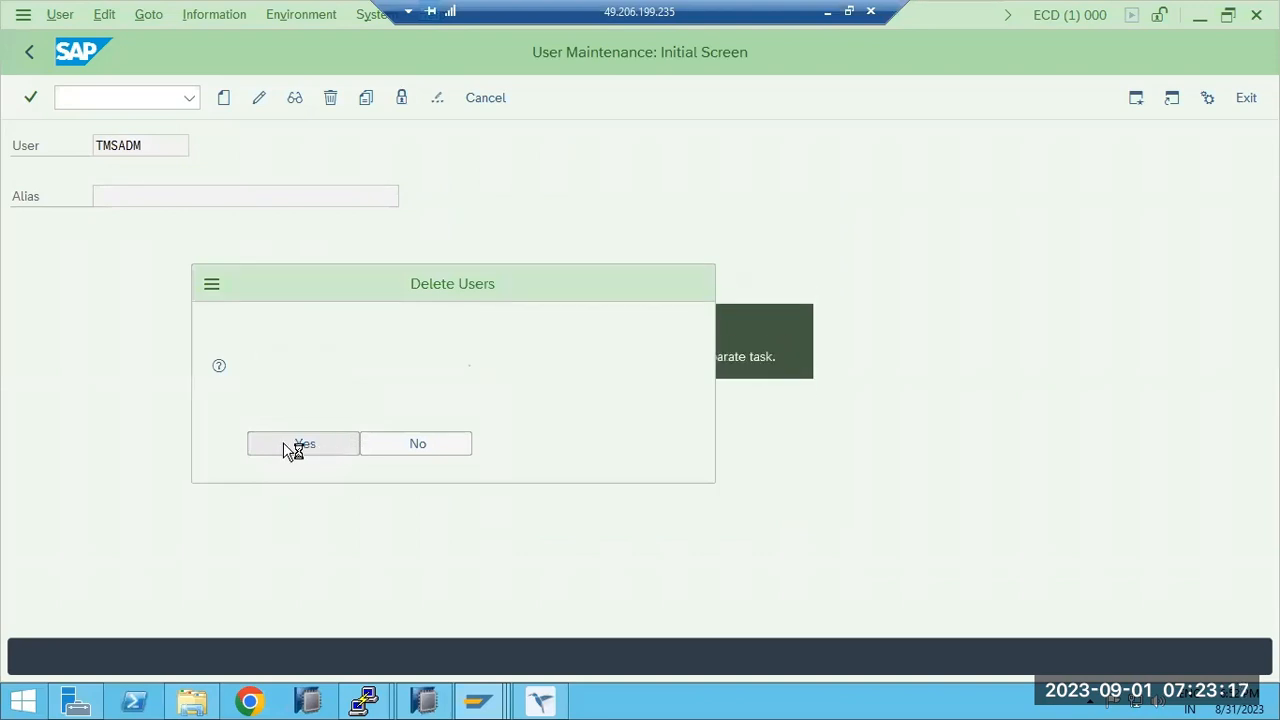
pyautogui.click(29, 52)
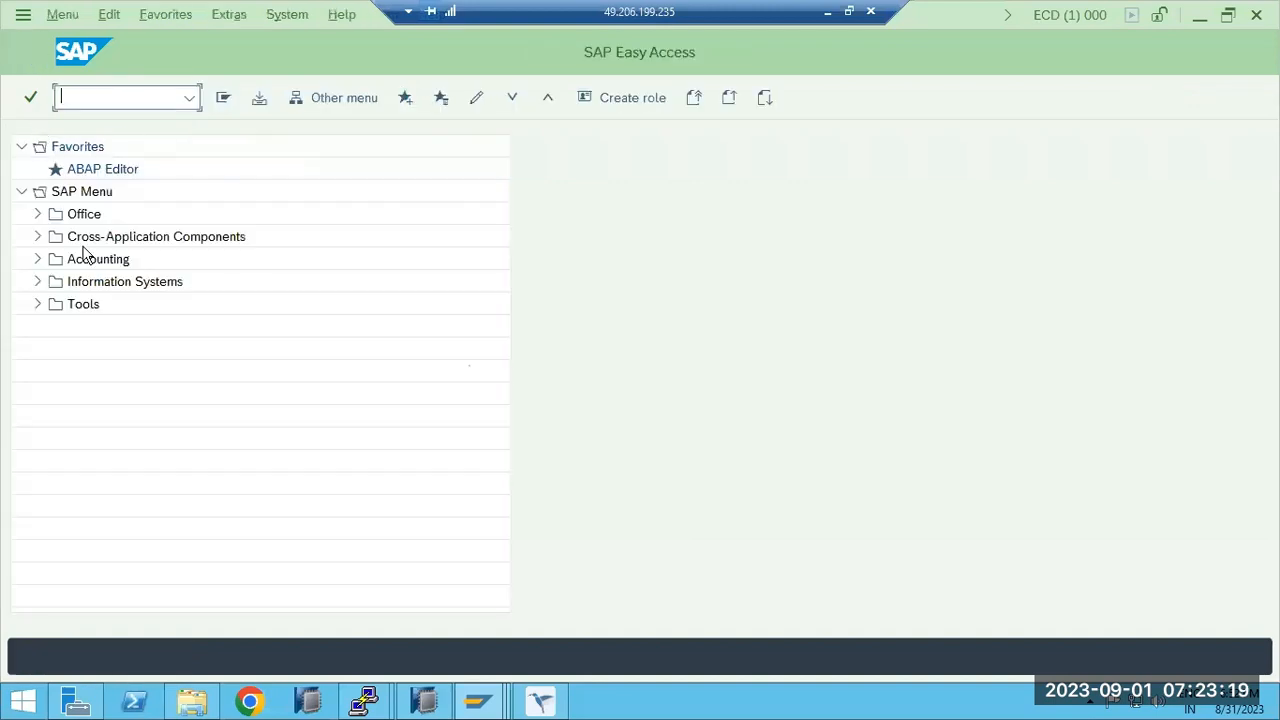
pyautogui.click(540, 702)
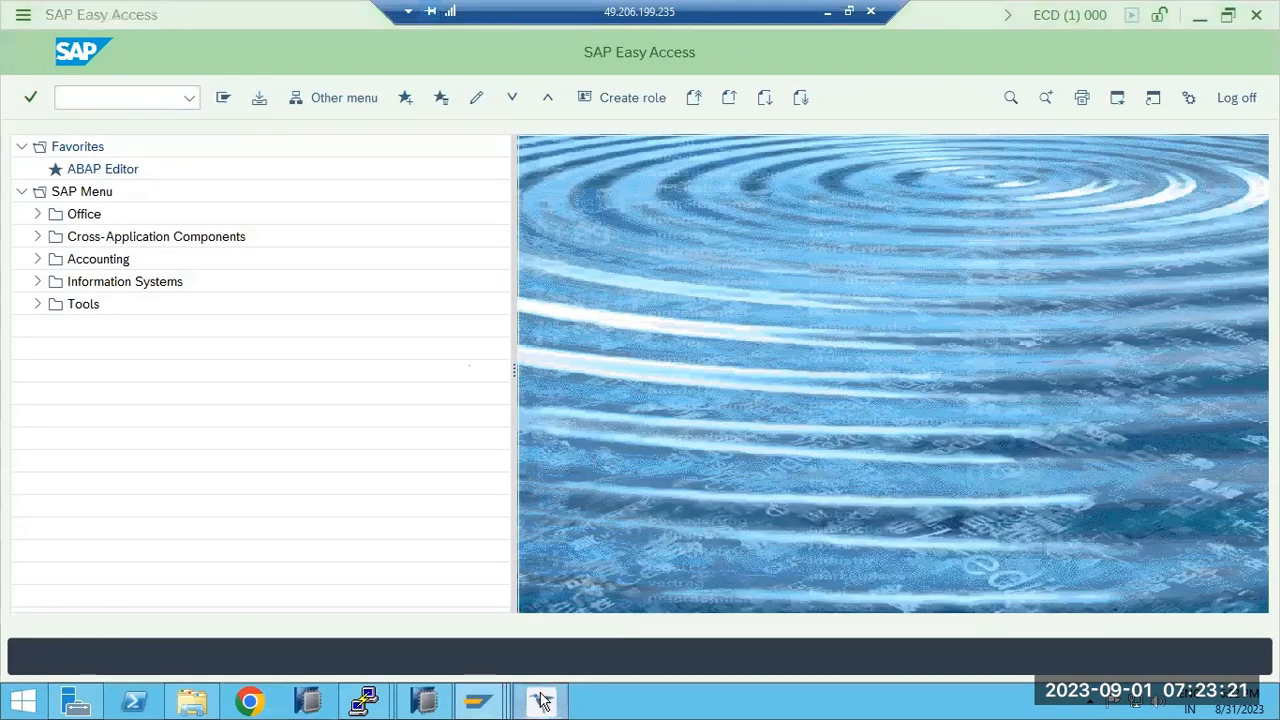
# Close the TMS alert and rerun /nstms in ECP to reopen the domain inclusion dialog.
pyautogui.click(509, 515)
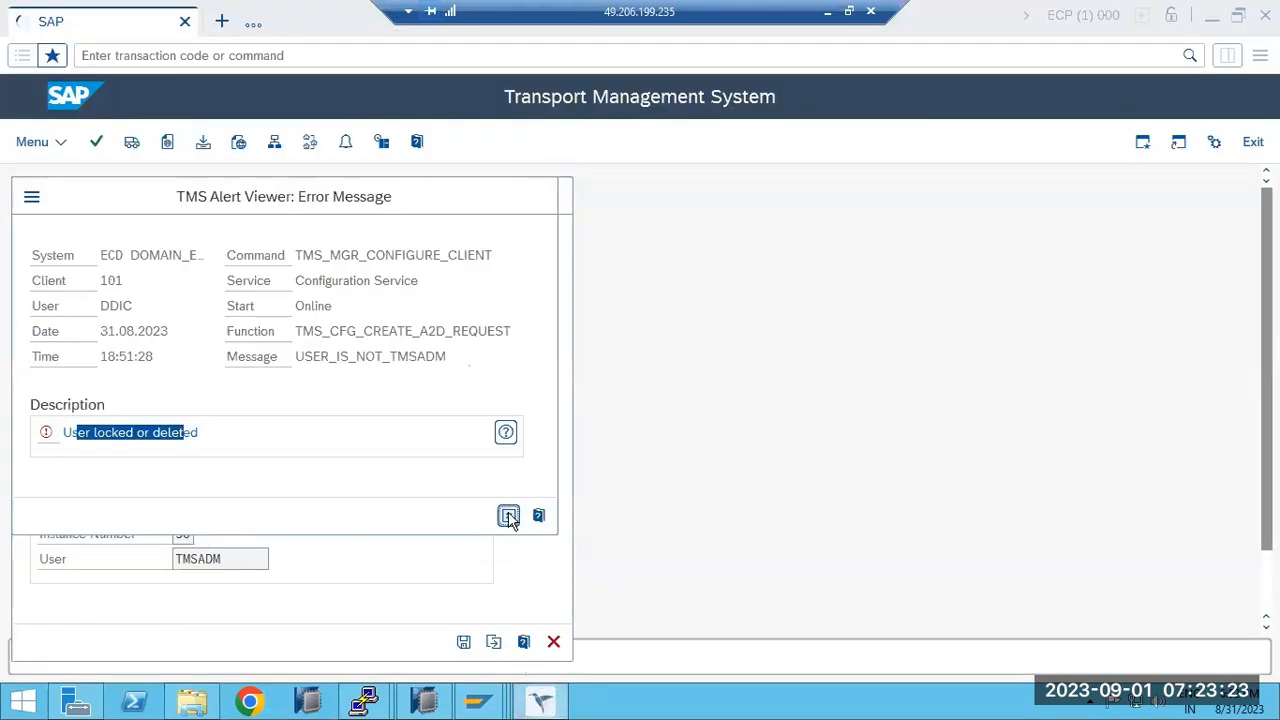
pyautogui.click(119, 55)
pyautogui.write('/nstms')
pyautogui.press('Return')
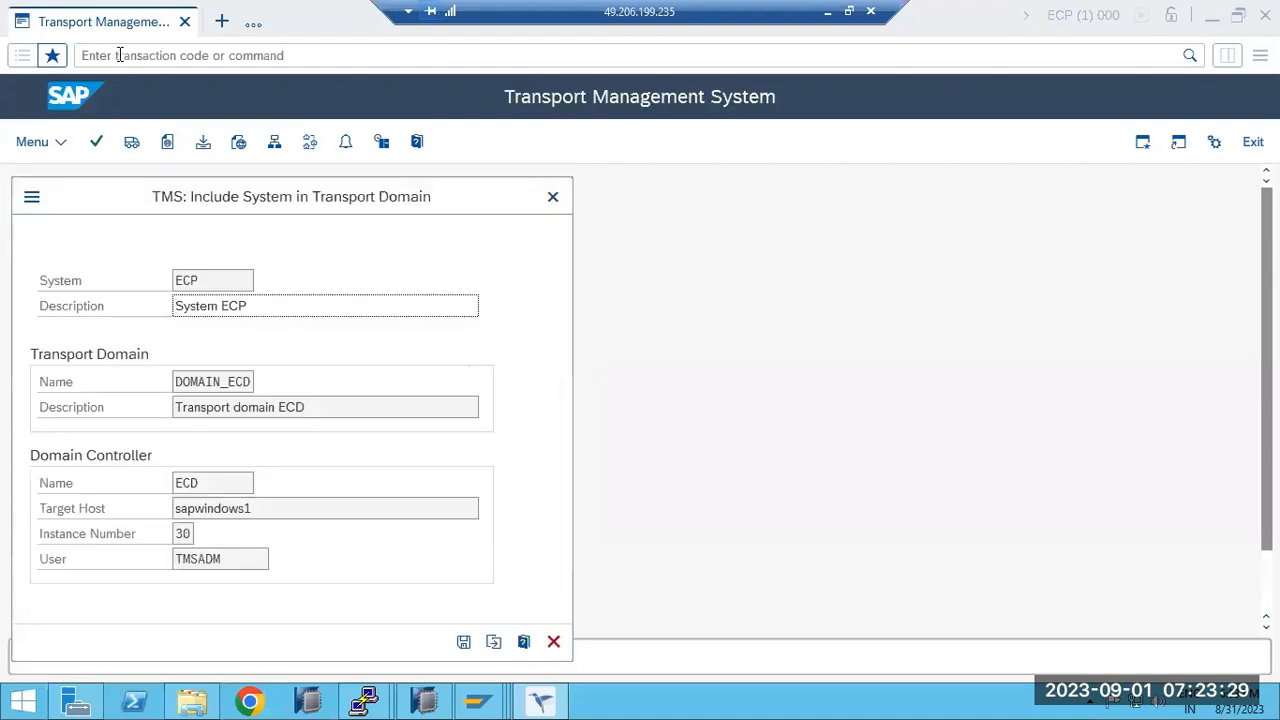
# In ECD, run /nstms, open the DOMAIN_ECD Import Overview and the ECD import queue.
pyautogui.moveTo(463, 705)
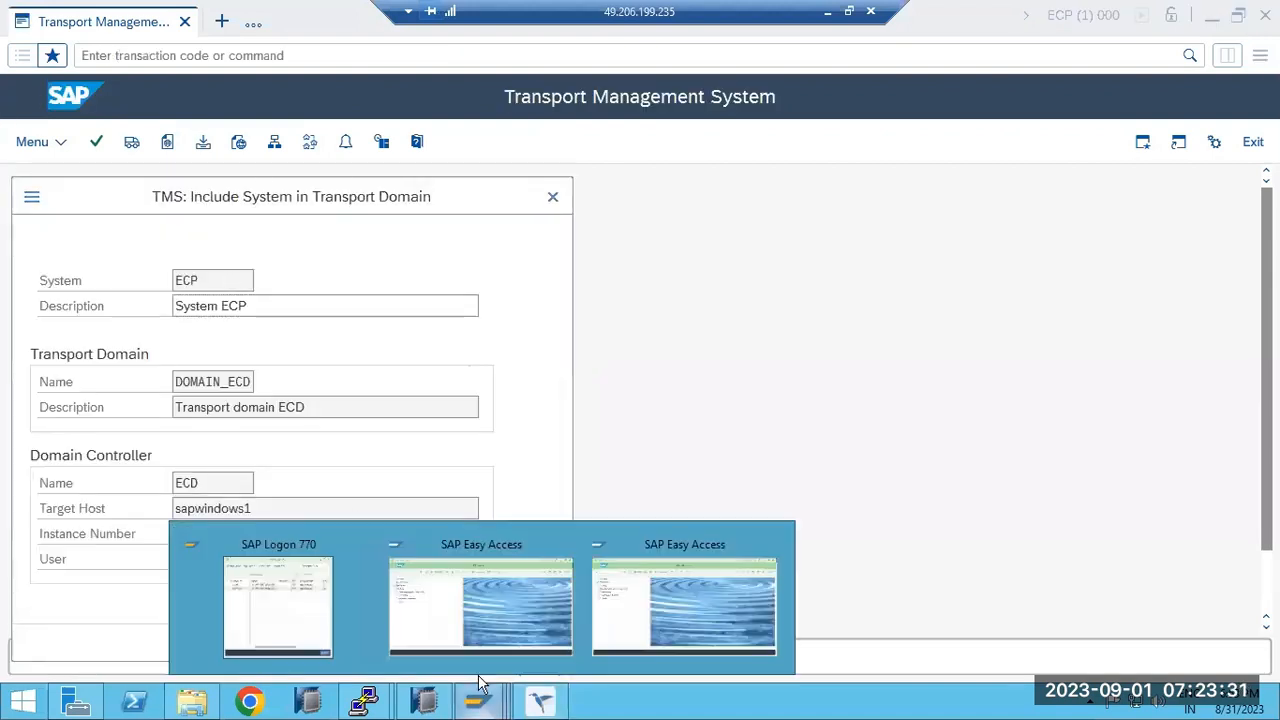
pyautogui.click(485, 620)
pyautogui.click(109, 98)
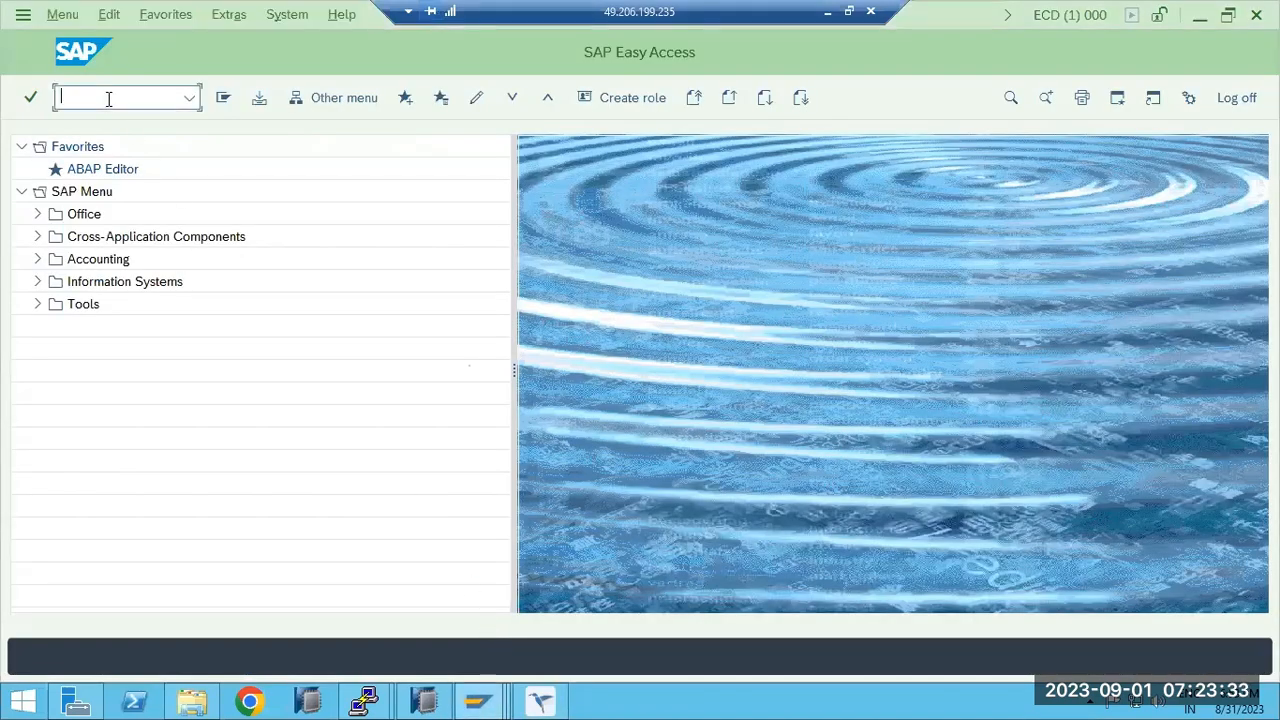
pyautogui.write('/nstms')
pyautogui.press('Return')
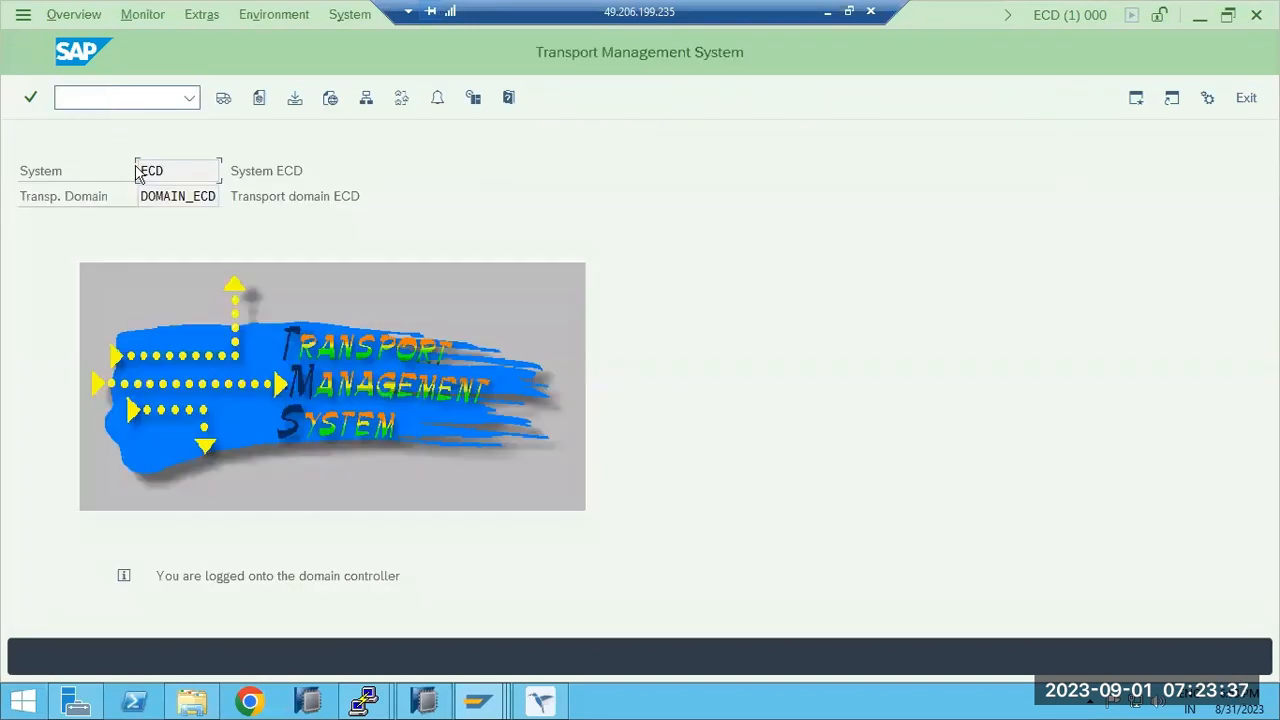
pyautogui.click(223, 97)
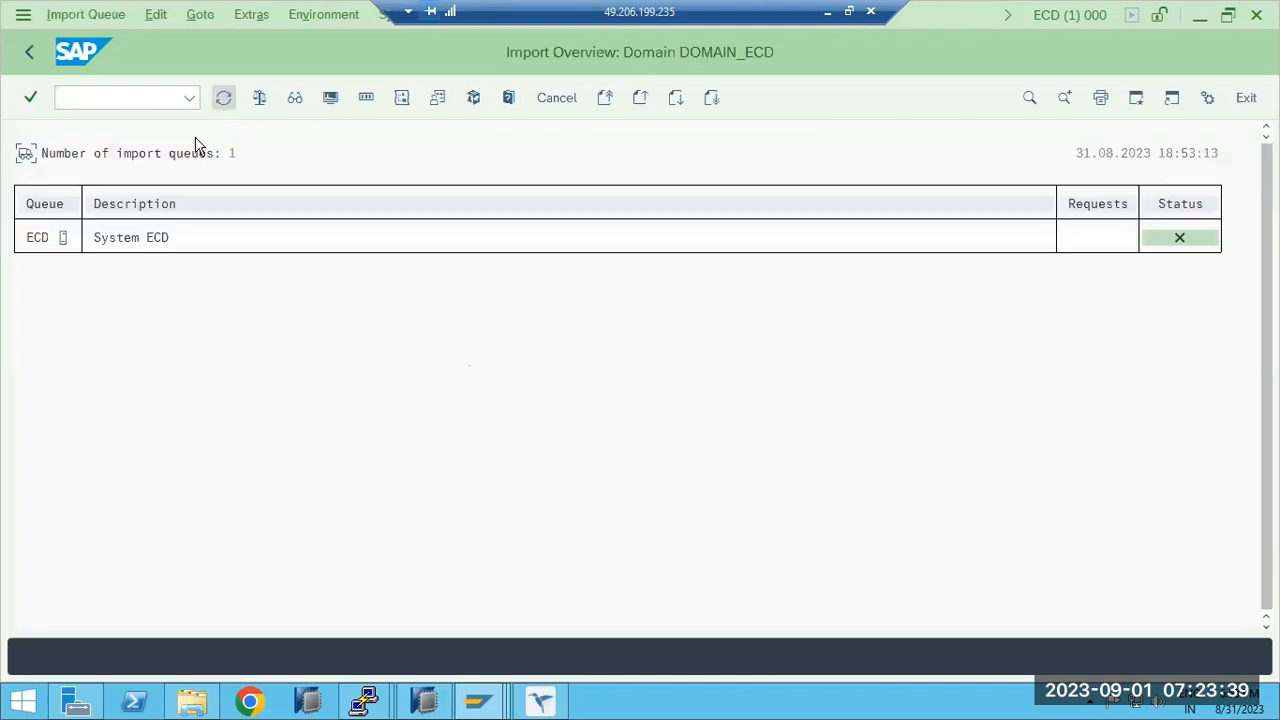
pyautogui.doubleClick(52, 245)
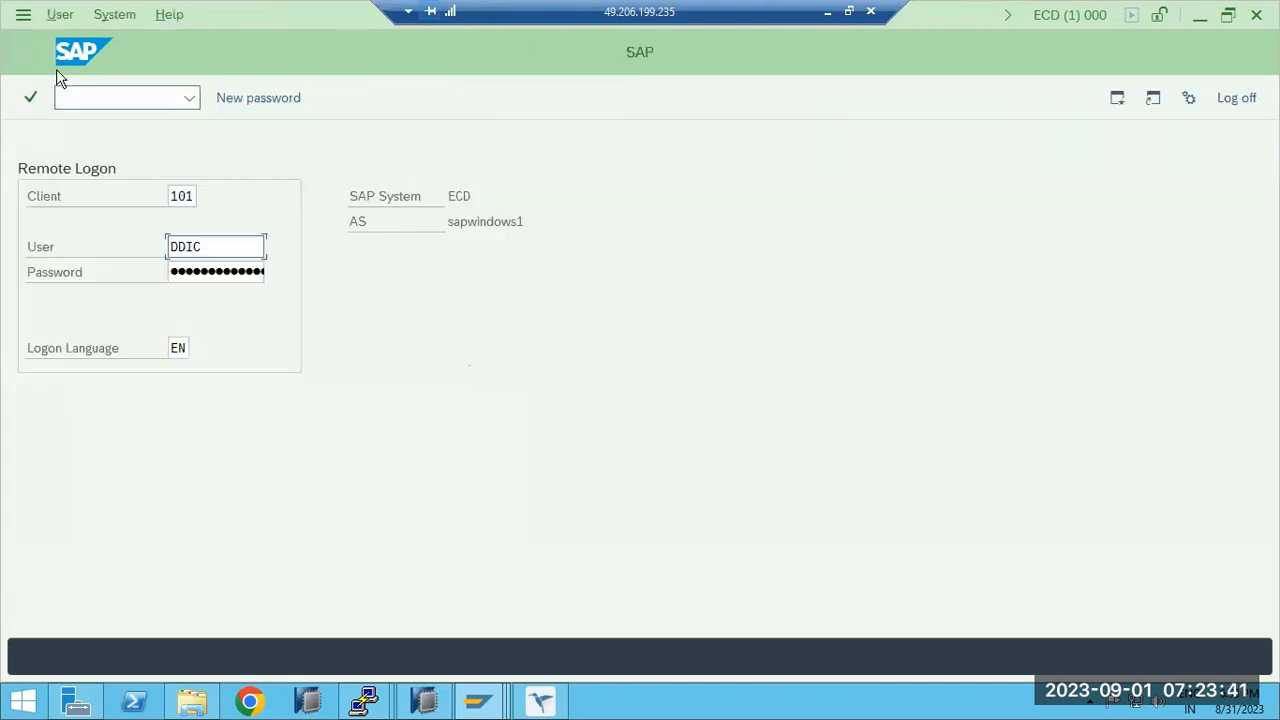
# Complete the remote logon to view ECD's 3 queued requests, then go back to the import overview.
pyautogui.click(190, 195)
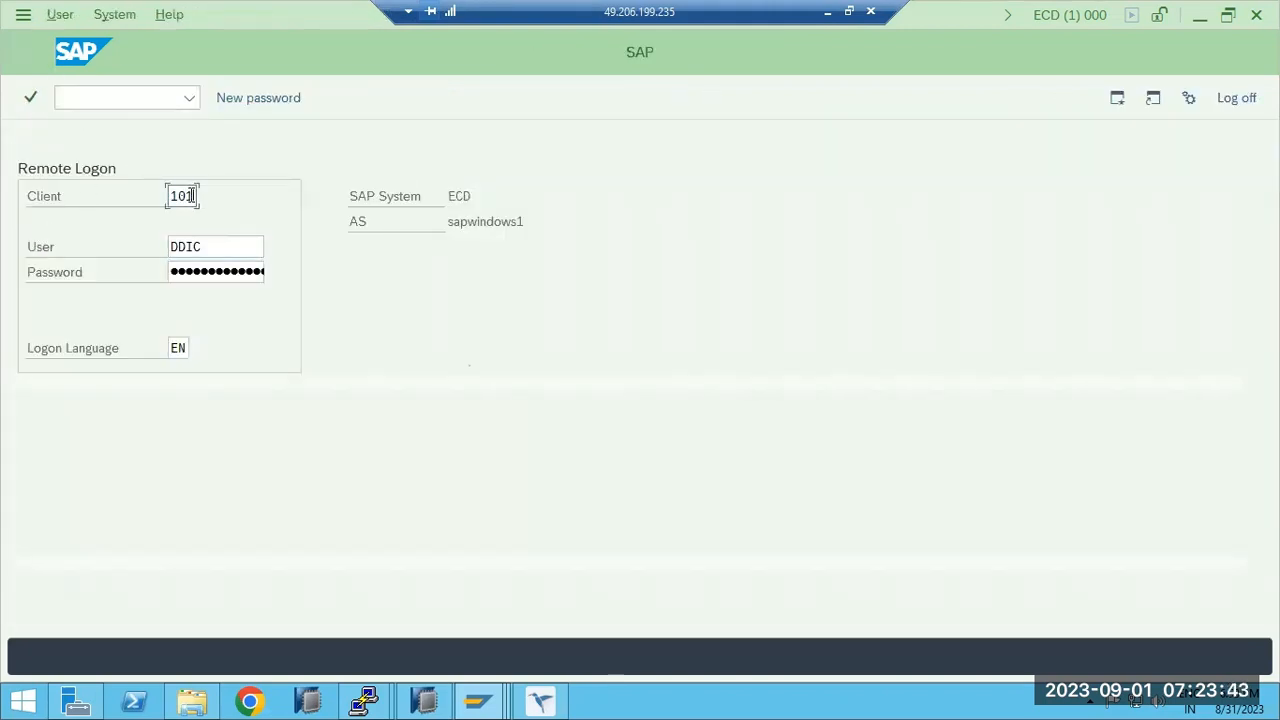
pyautogui.doubleClick(192, 195)
pyautogui.write('000')
pyautogui.press('Tab')
pyautogui.press('Return')
pyautogui.press('Tab')
pyautogui.press('Return')
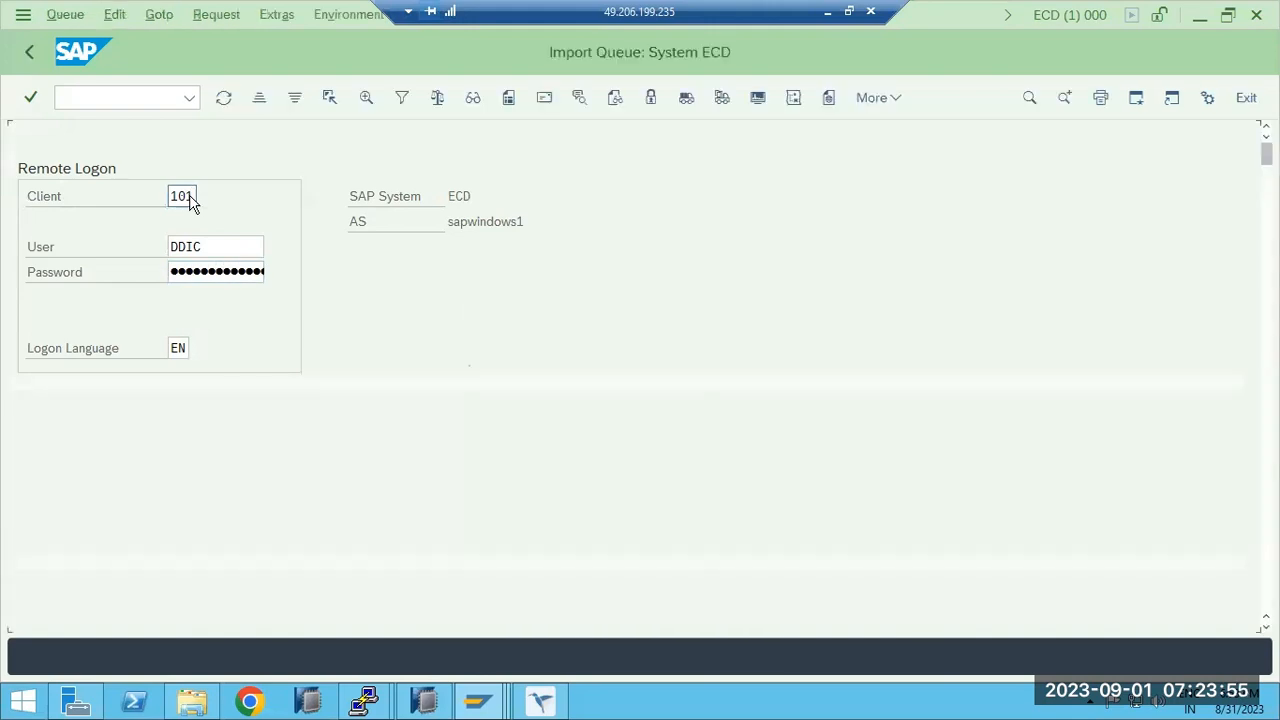
pyautogui.click(29, 62)
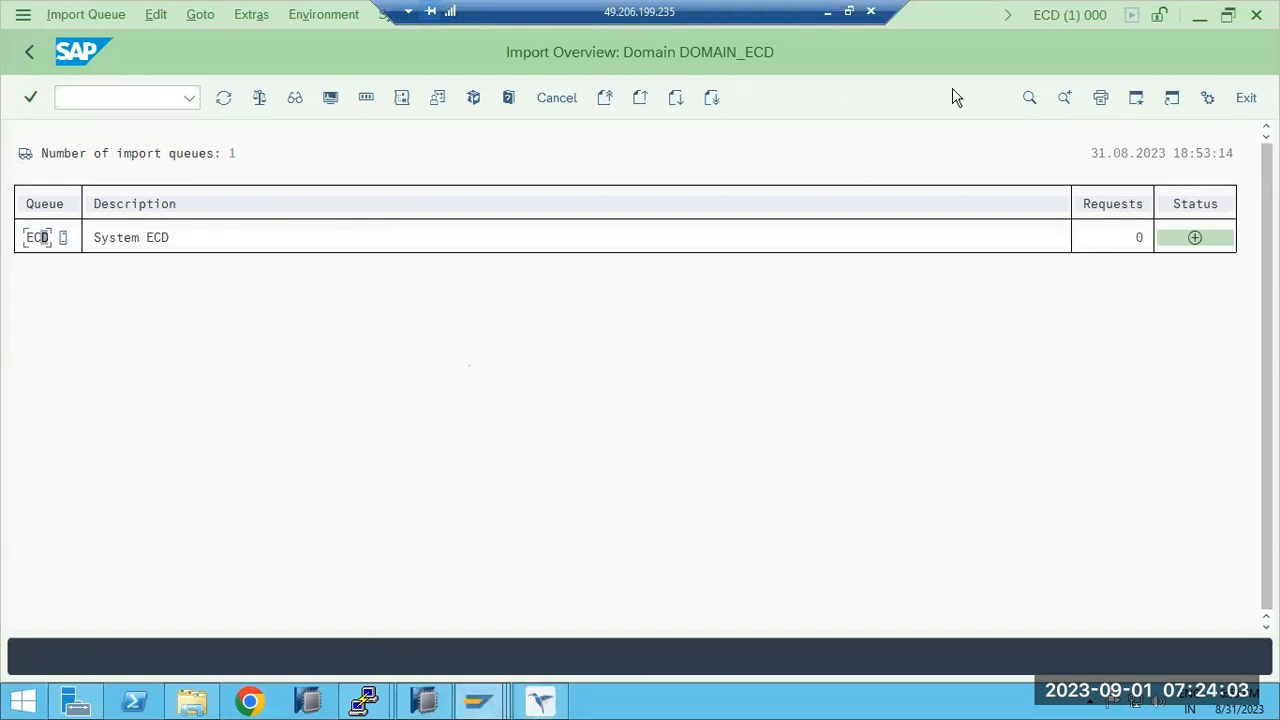
# Save ECP's DOMAIN_ECD inclusion again, confirm the TMSADM password, and log on remotely to ECD client 000.
pyautogui.click(543, 700)
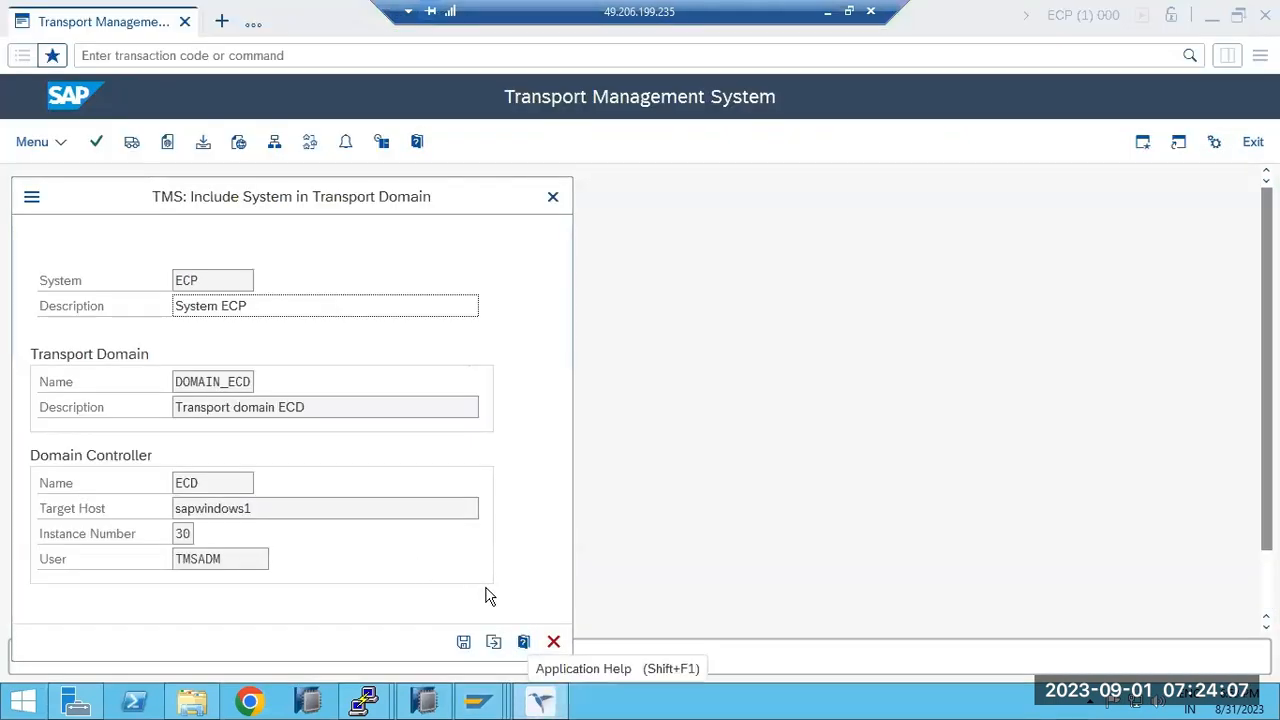
pyautogui.click(463, 641)
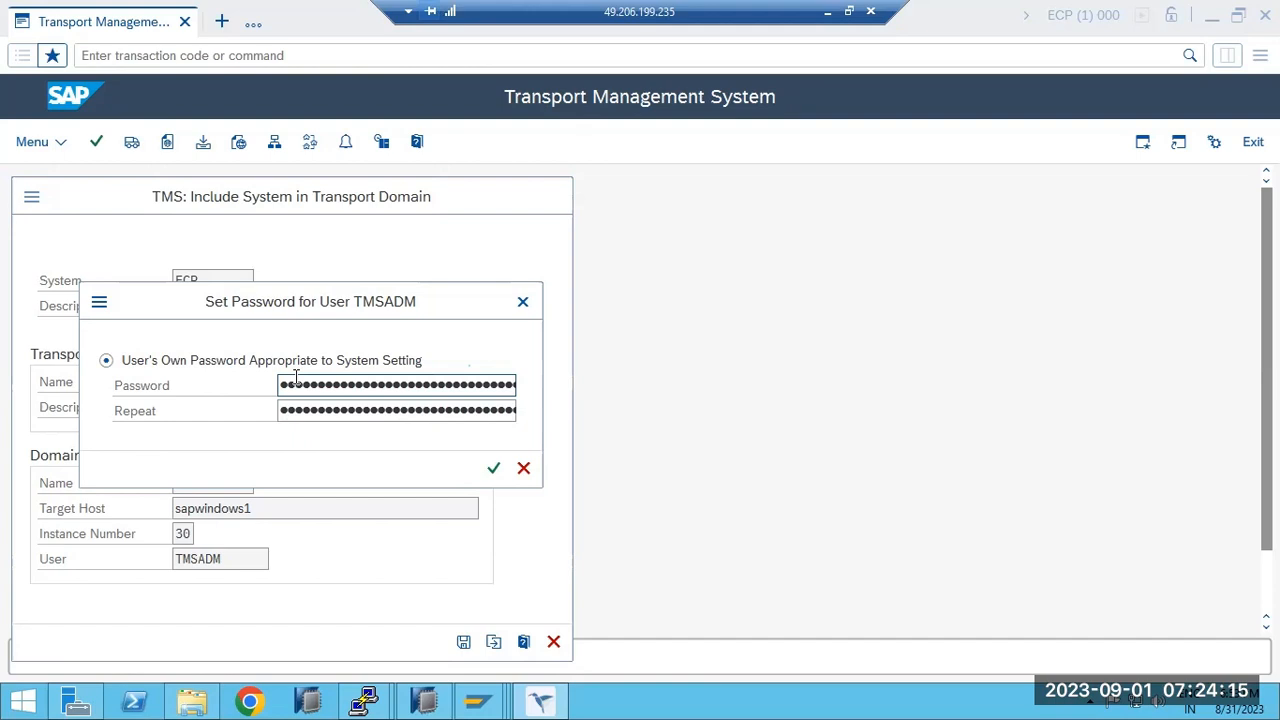
pyautogui.press('Return')
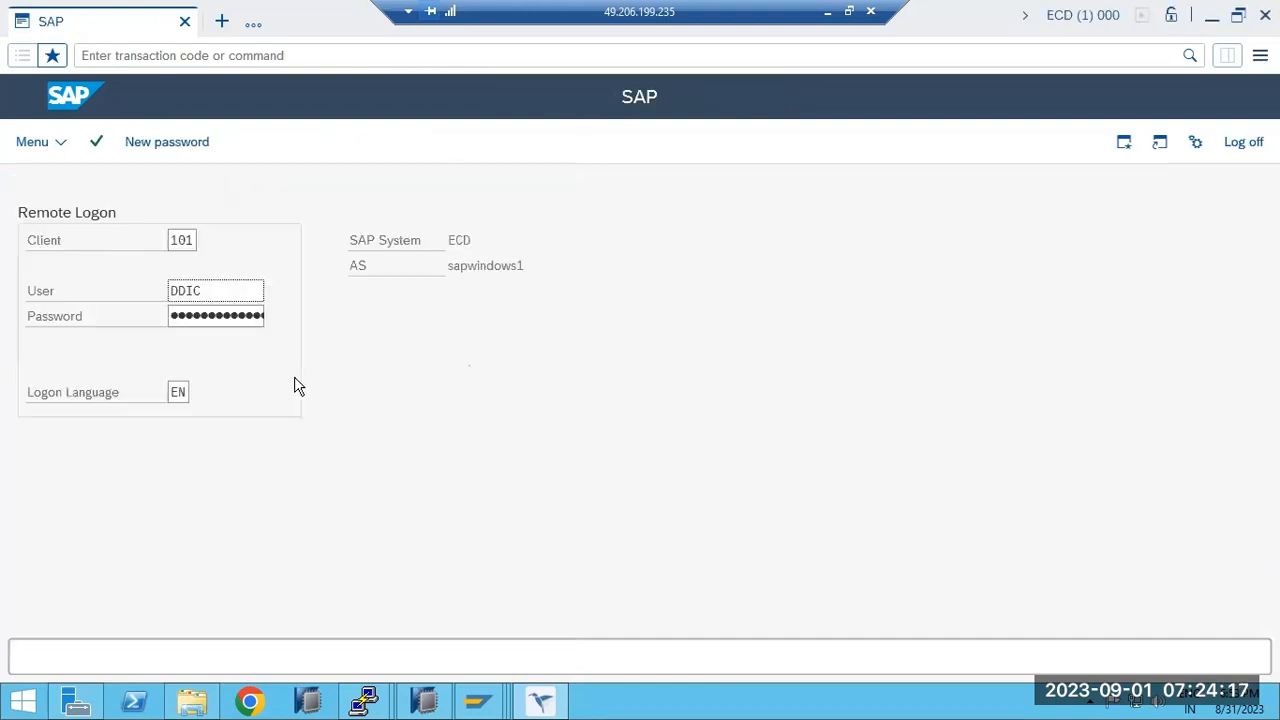
pyautogui.click(192, 247)
pyautogui.doubleClick(193, 249)
pyautogui.write('000•')
pyautogui.press('Return')
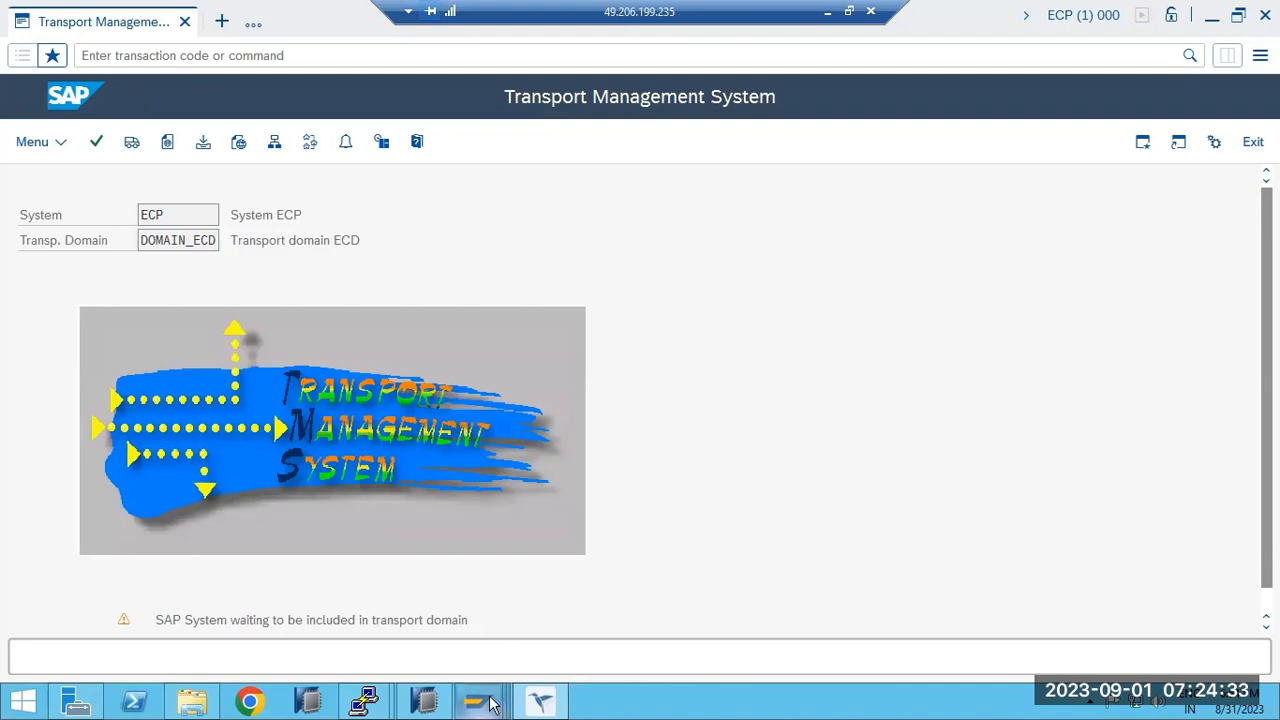
# From ECD's System Overview, approve ECP into DOMAIN_ECD; it fails with a TMSADM@CONTROLLER RFC logon error.
pyautogui.moveTo(490, 700)
pyautogui.click(519, 640)
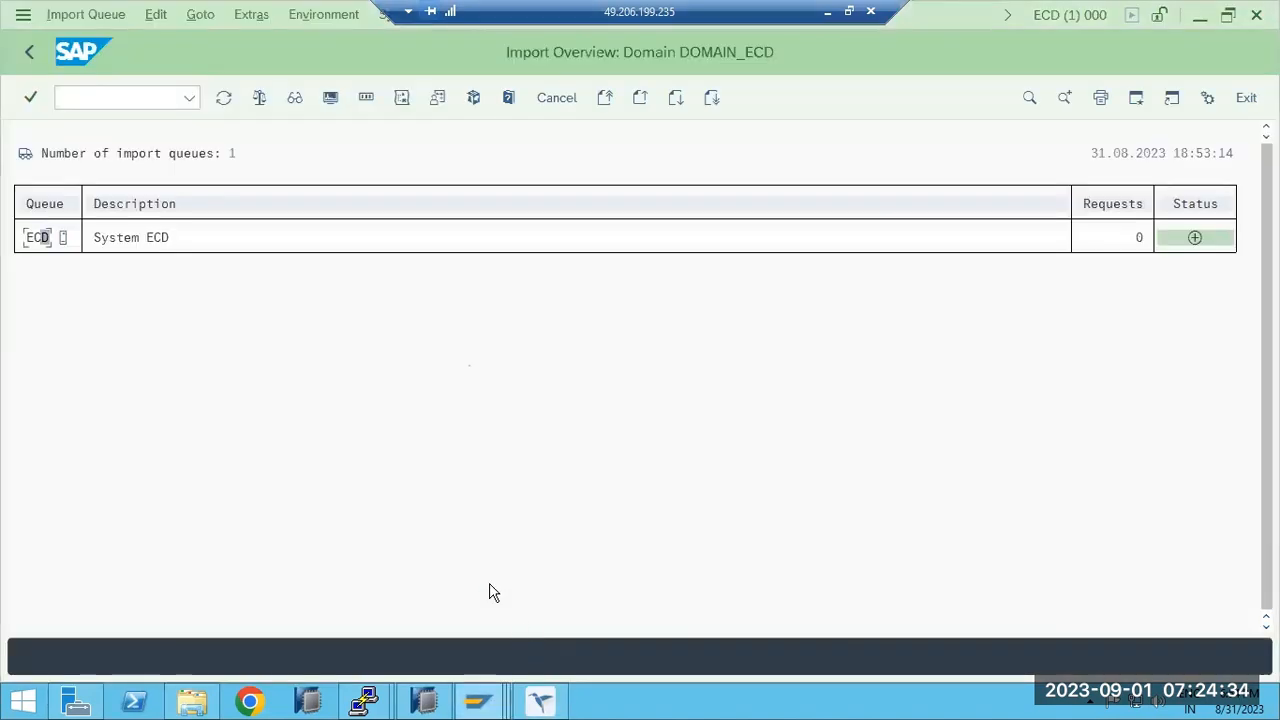
pyautogui.click(30, 55)
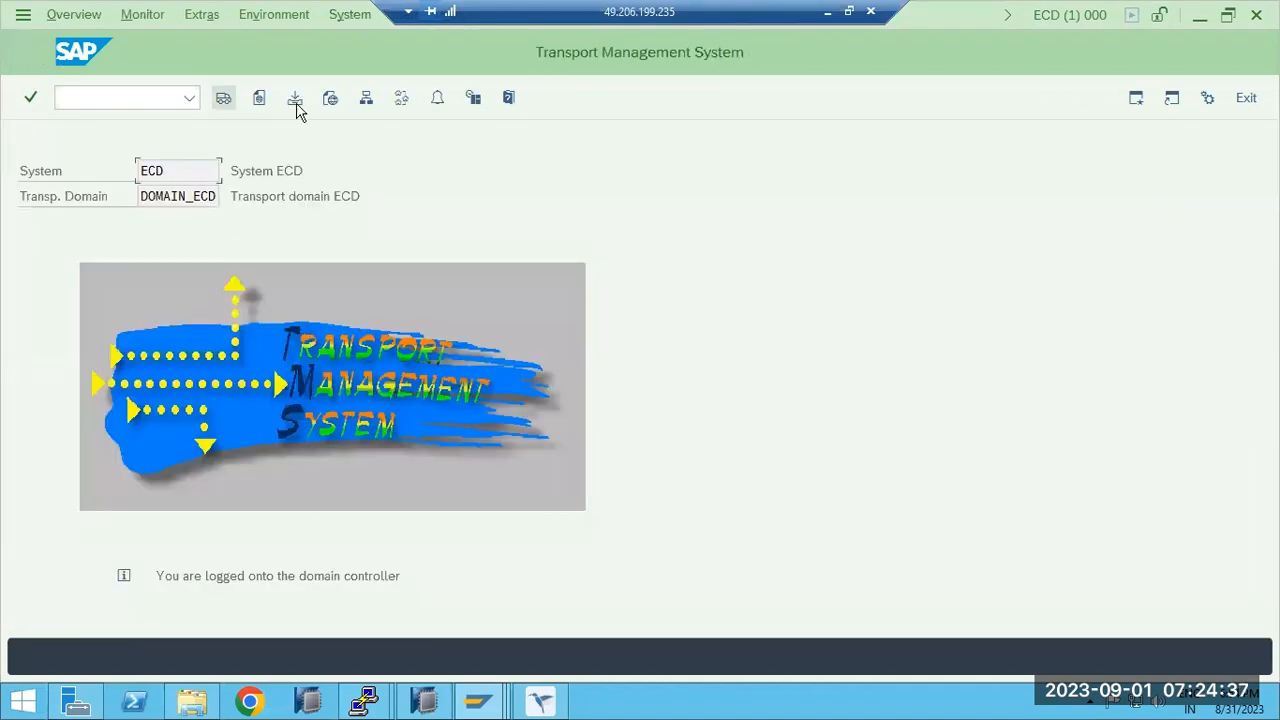
pyautogui.click(366, 99)
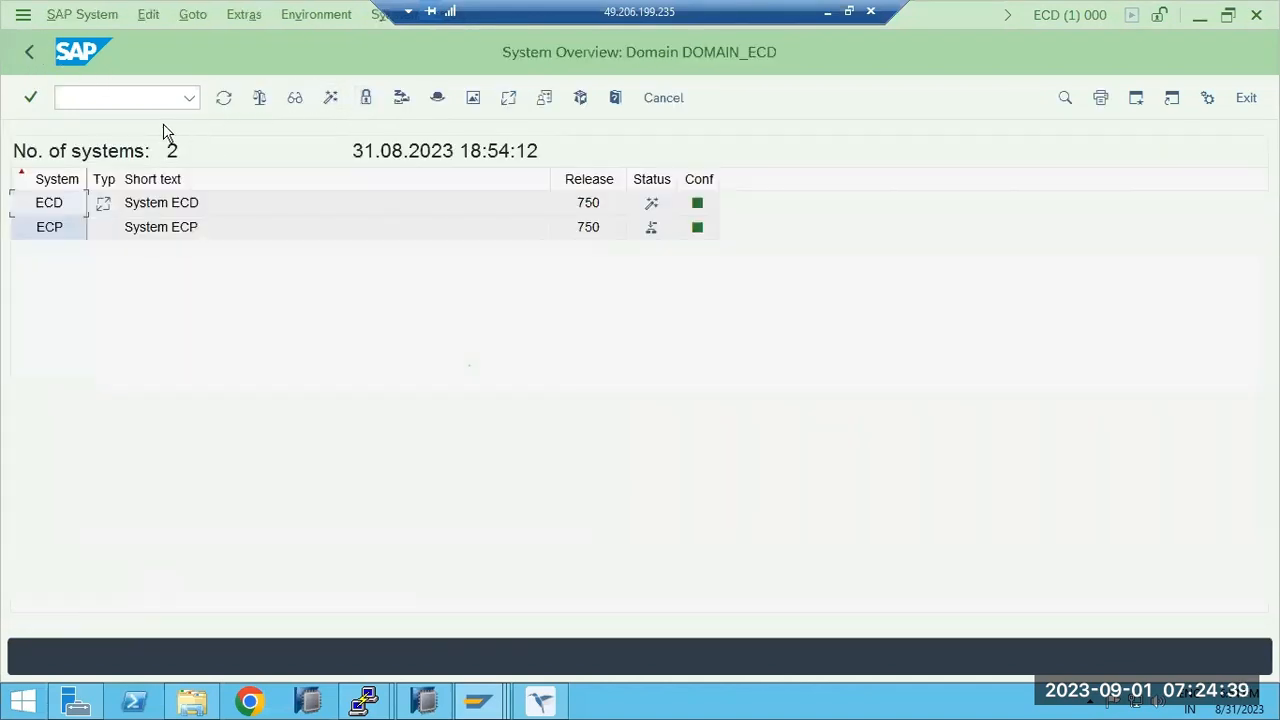
pyautogui.click(57, 229)
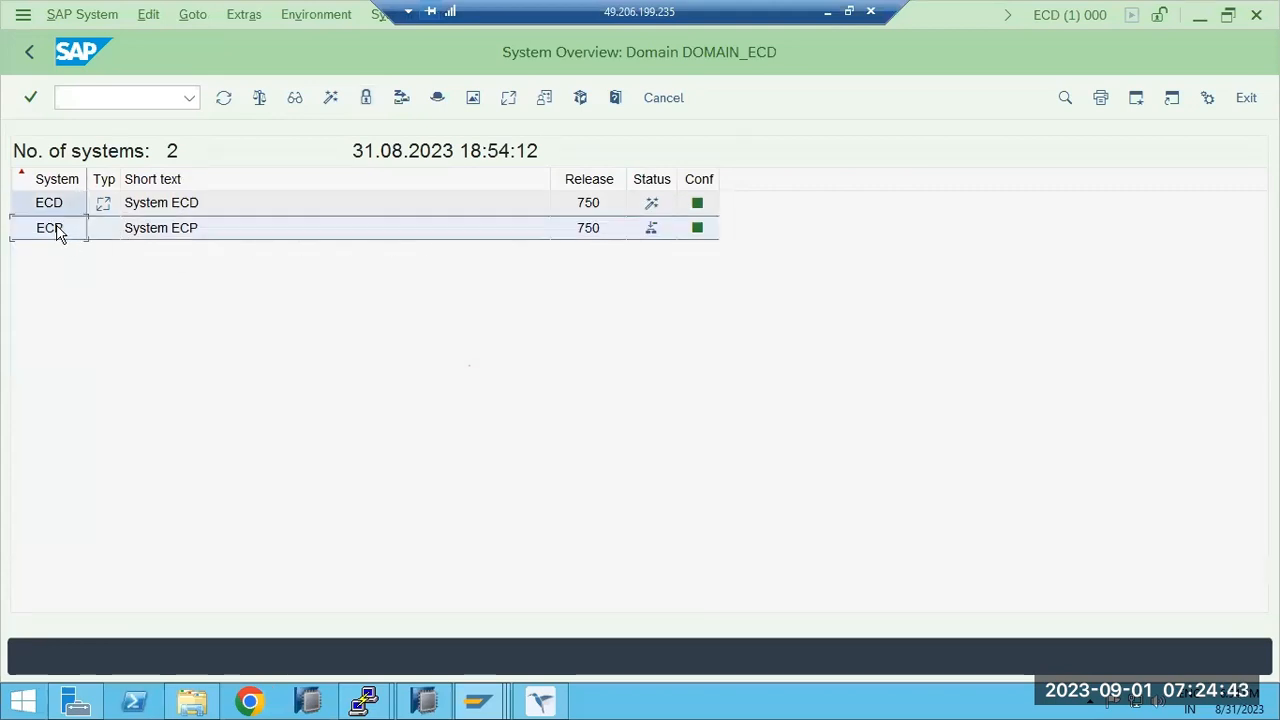
pyautogui.click(331, 99)
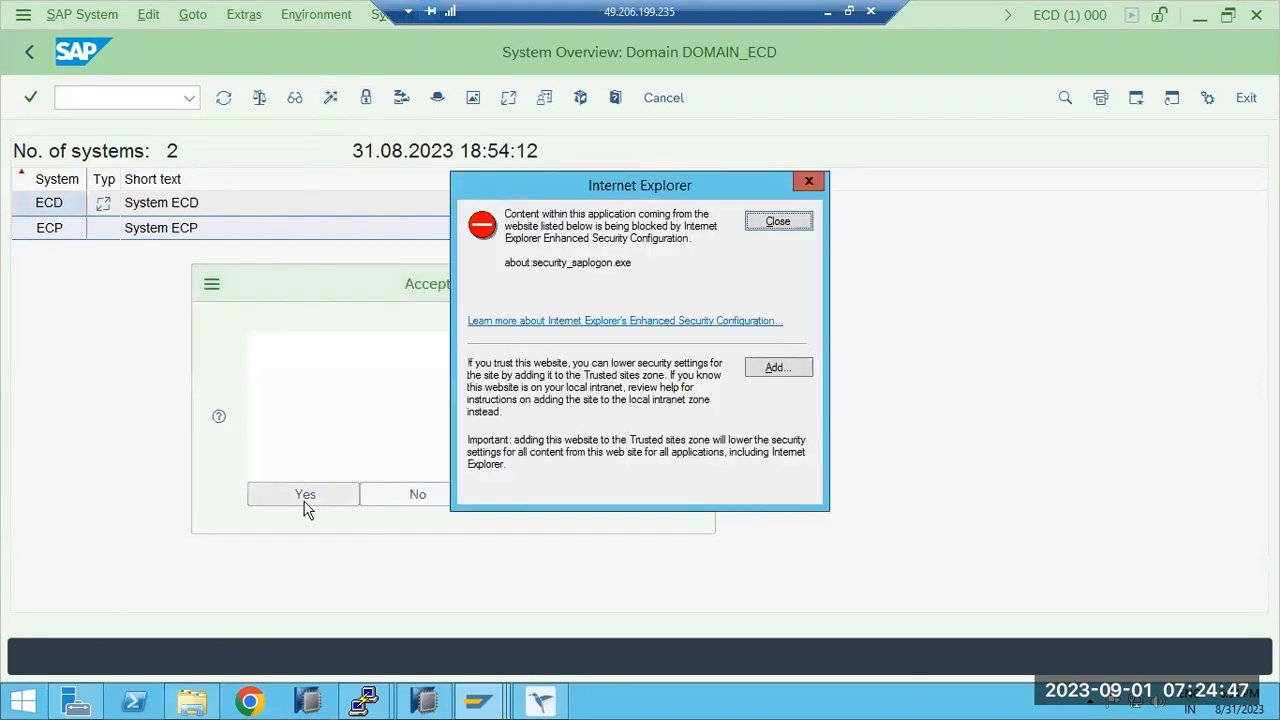
pyautogui.click(305, 500)
pyautogui.click(779, 221)
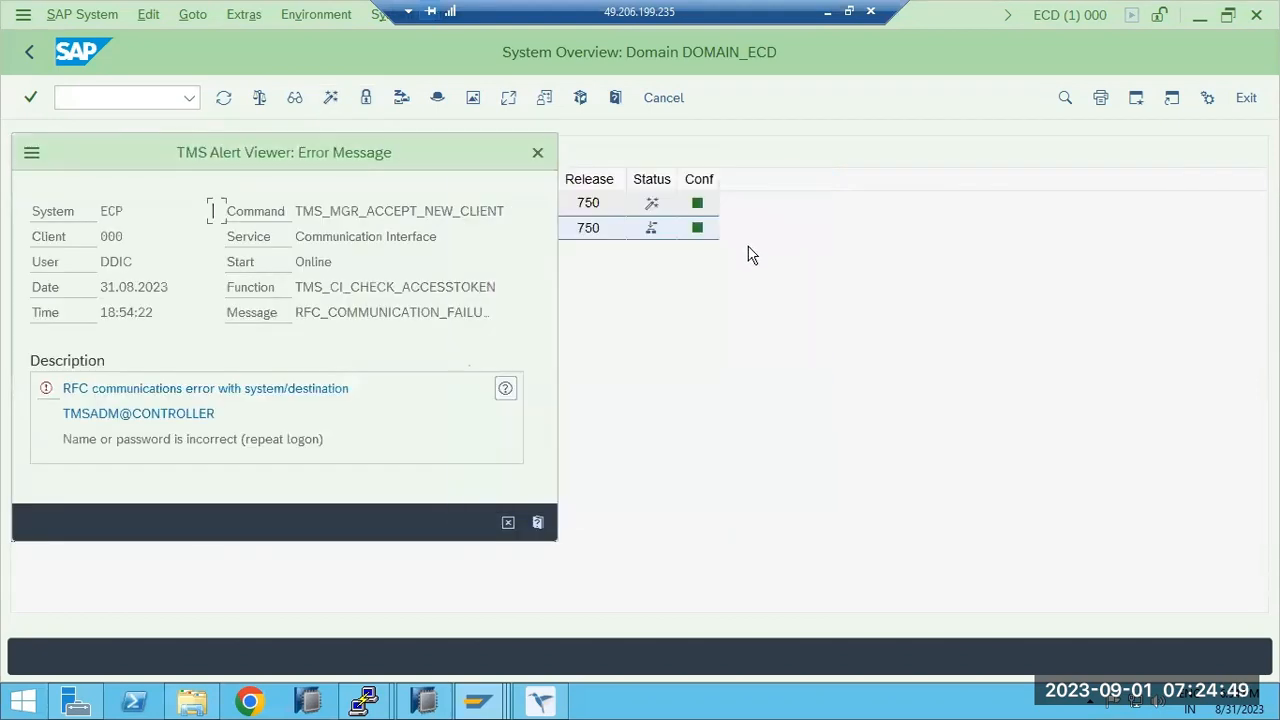
pyautogui.moveTo(91, 415); pyautogui.dragTo(238, 410)
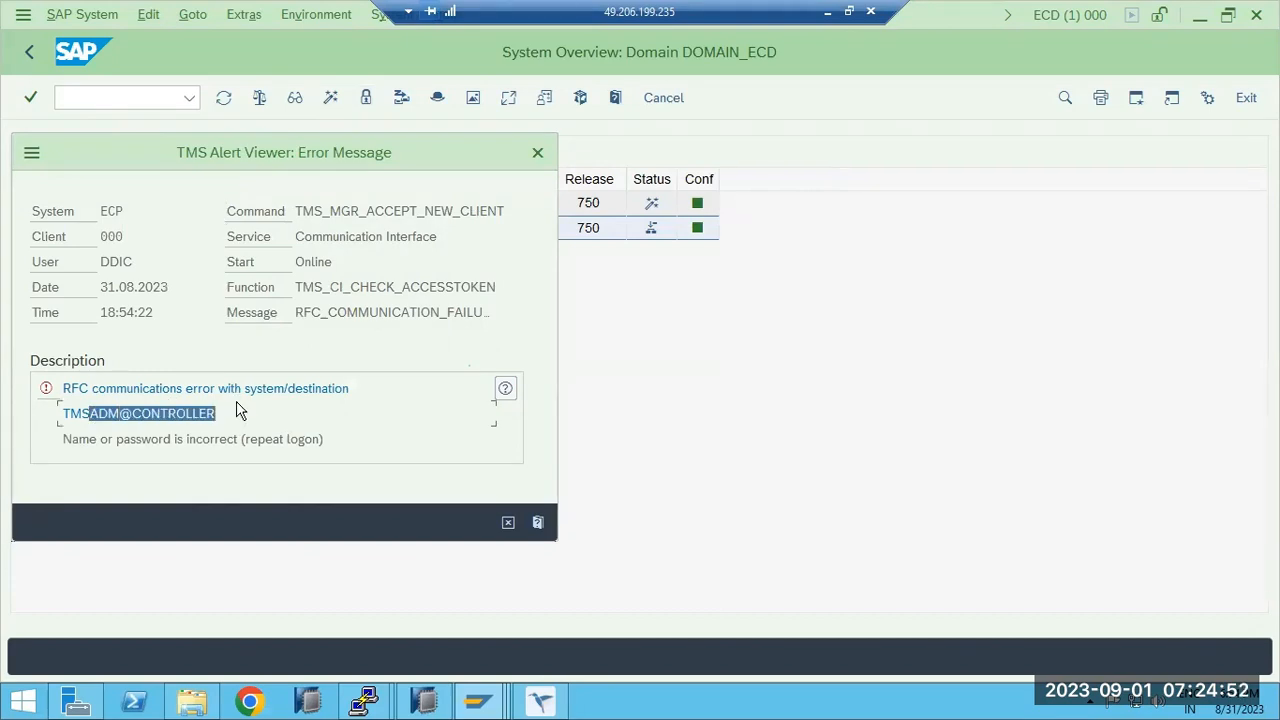
pyautogui.click(506, 523)
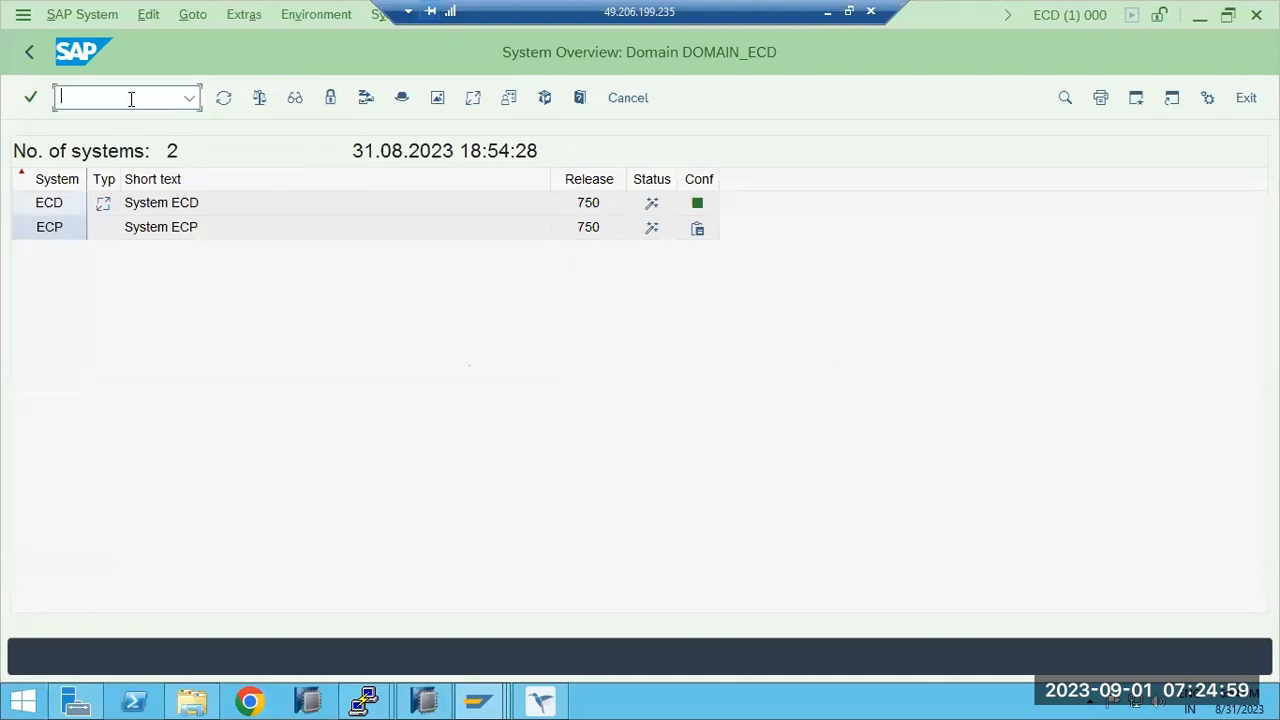
# Review the ABAP, HTTP and Internal RFC connection folders in SM59.
pyautogui.write('/nsm59')
pyautogui.press('Return')
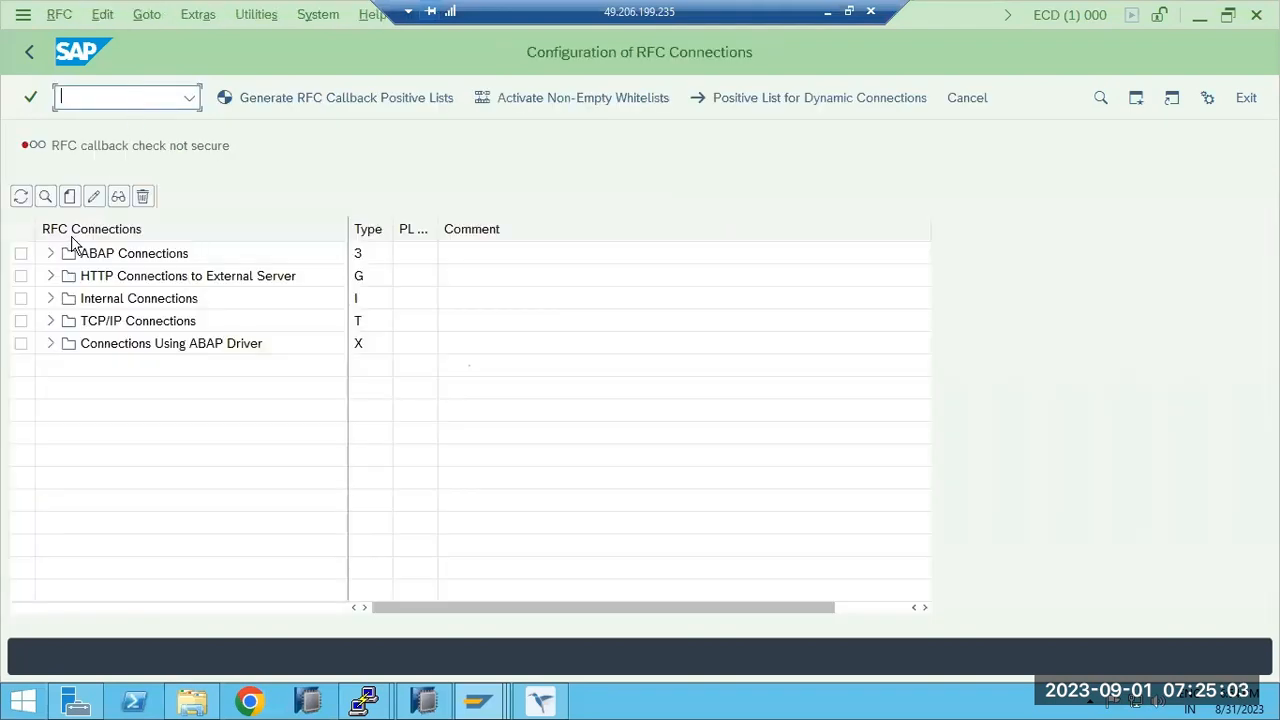
pyautogui.click(51, 254)
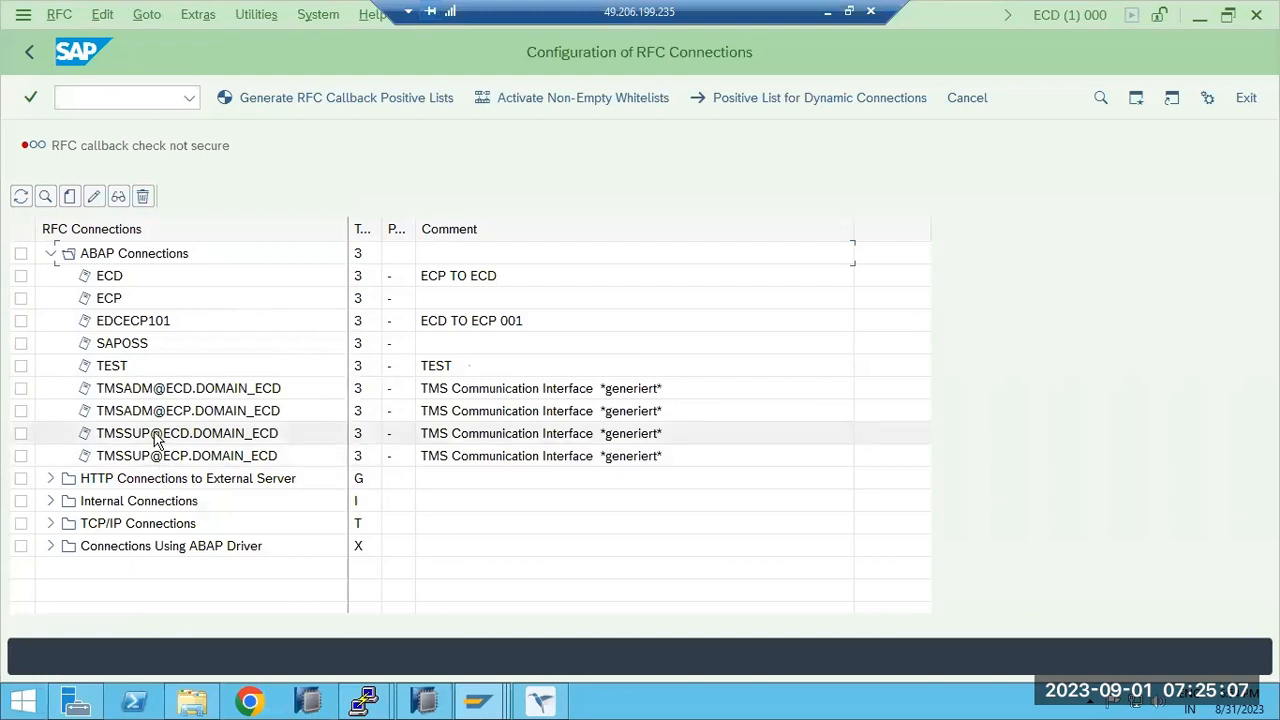
pyautogui.click(51, 480)
pyautogui.click(51, 479)
pyautogui.click(51, 502)
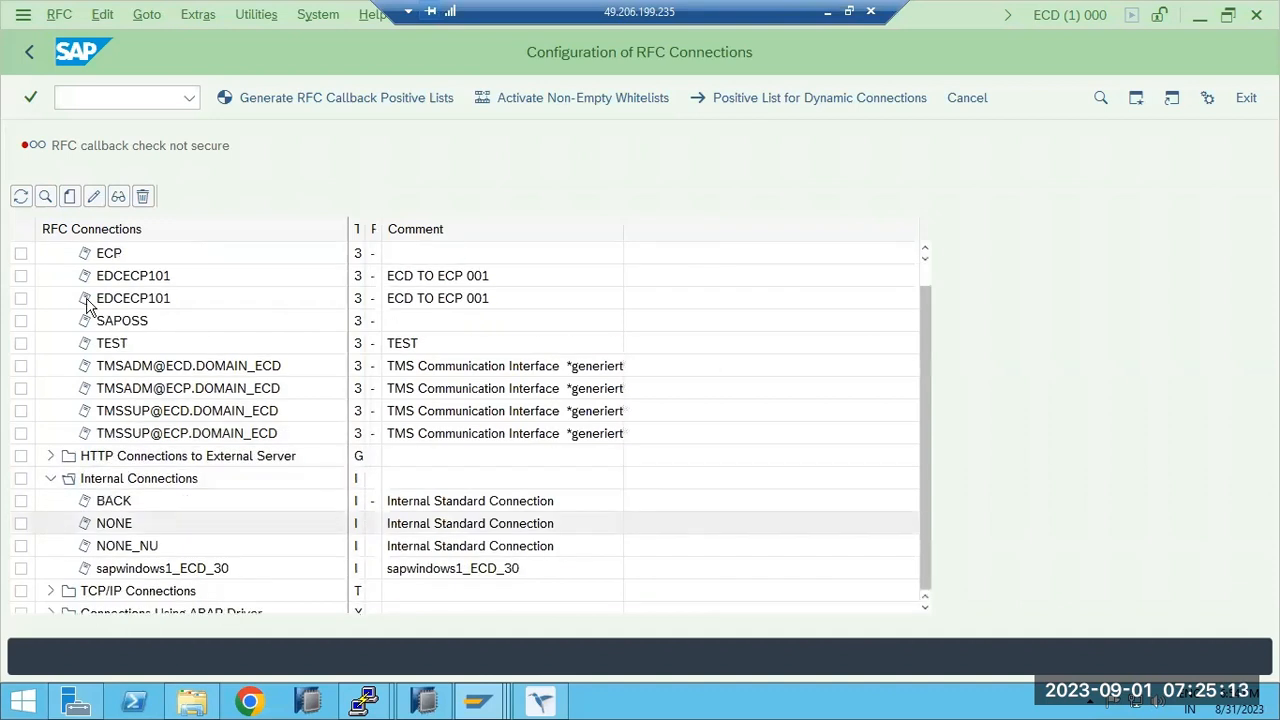
pyautogui.click(30, 53)
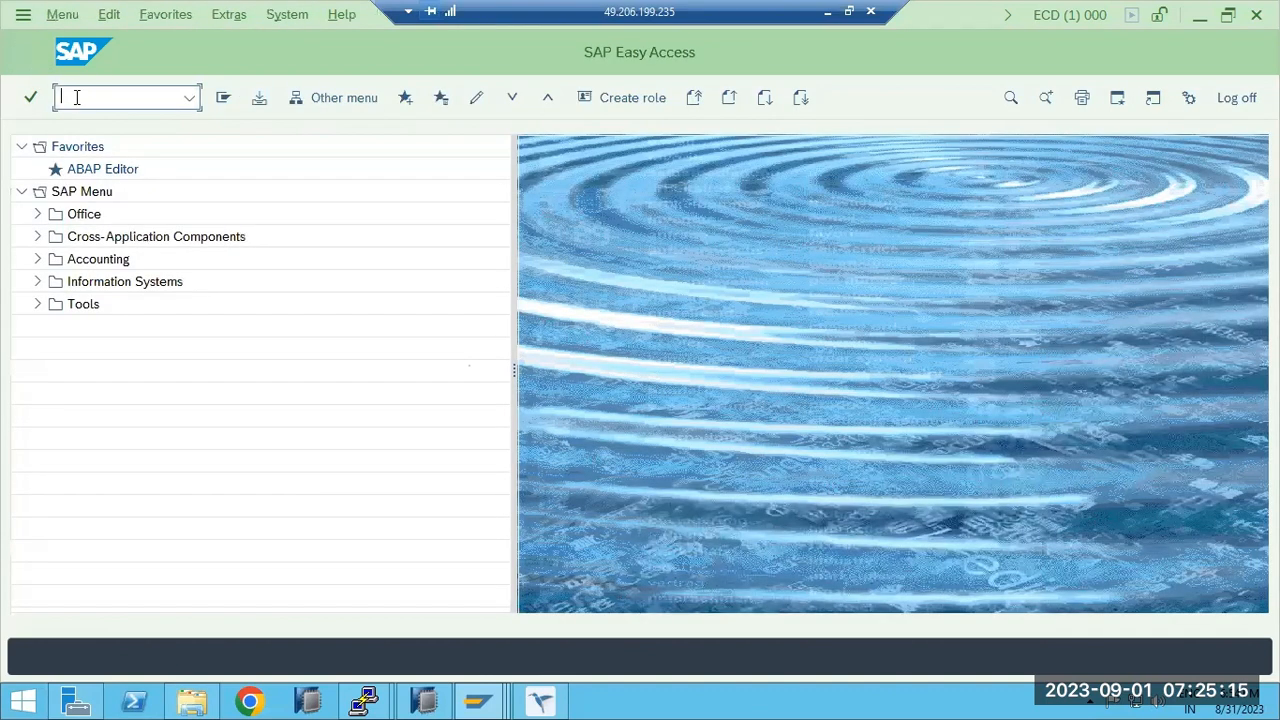
# Delete ECD's TMS configuration via STMS Extras and cancel the new transport domain setup.
pyautogui.write('stms')
pyautogui.press('Return')
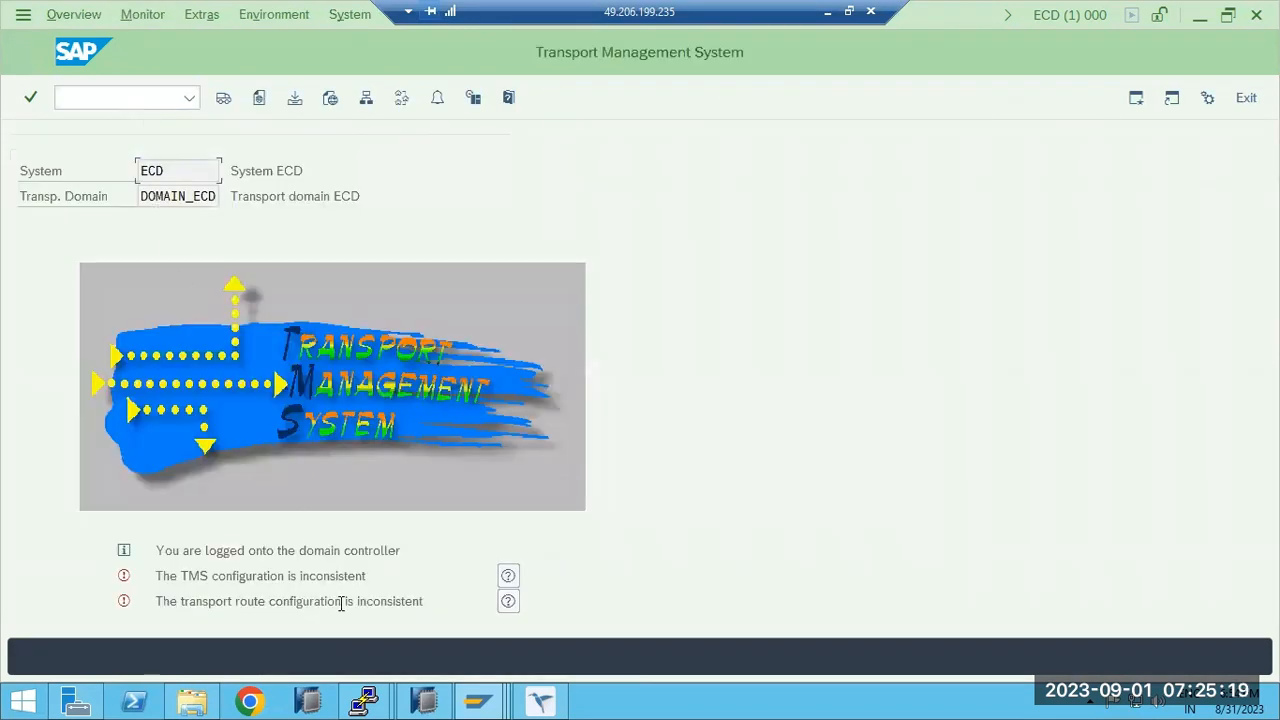
pyautogui.moveTo(341, 604); pyautogui.dragTo(296, 604)
pyautogui.click(145, 15)
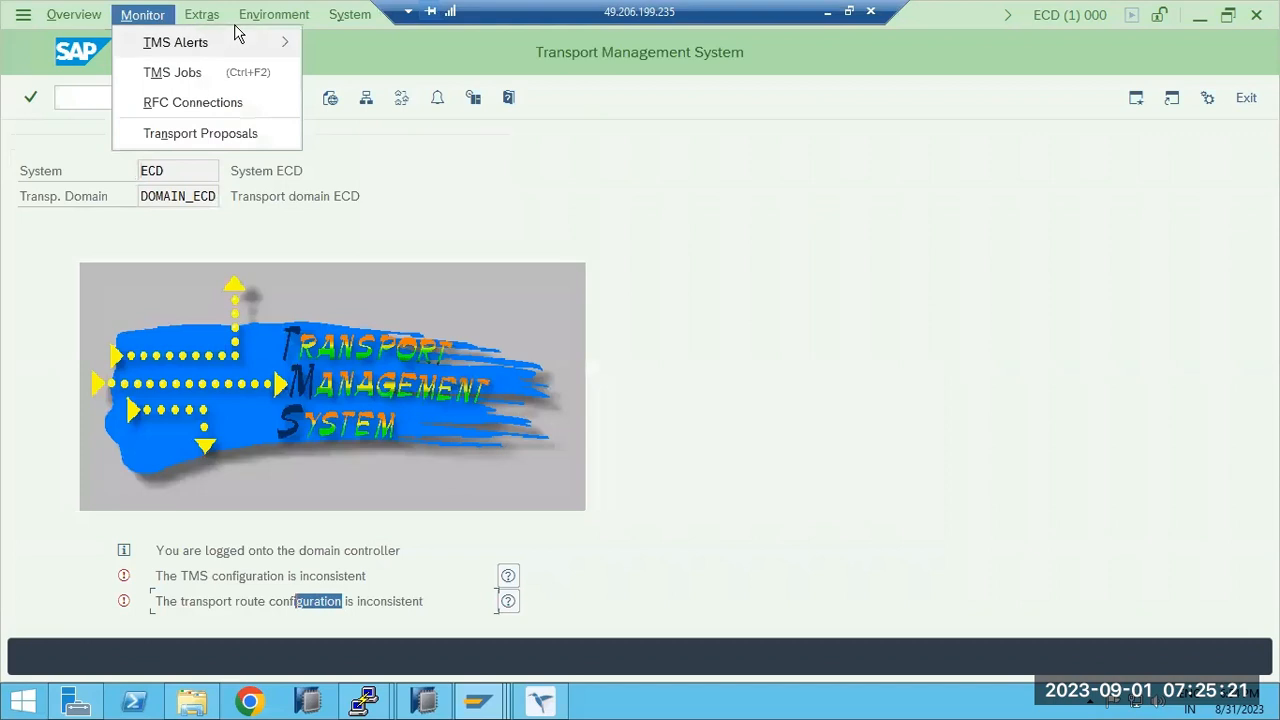
pyautogui.click(201, 14)
pyautogui.click(222, 105)
pyautogui.click(289, 440)
pyautogui.click(795, 222)
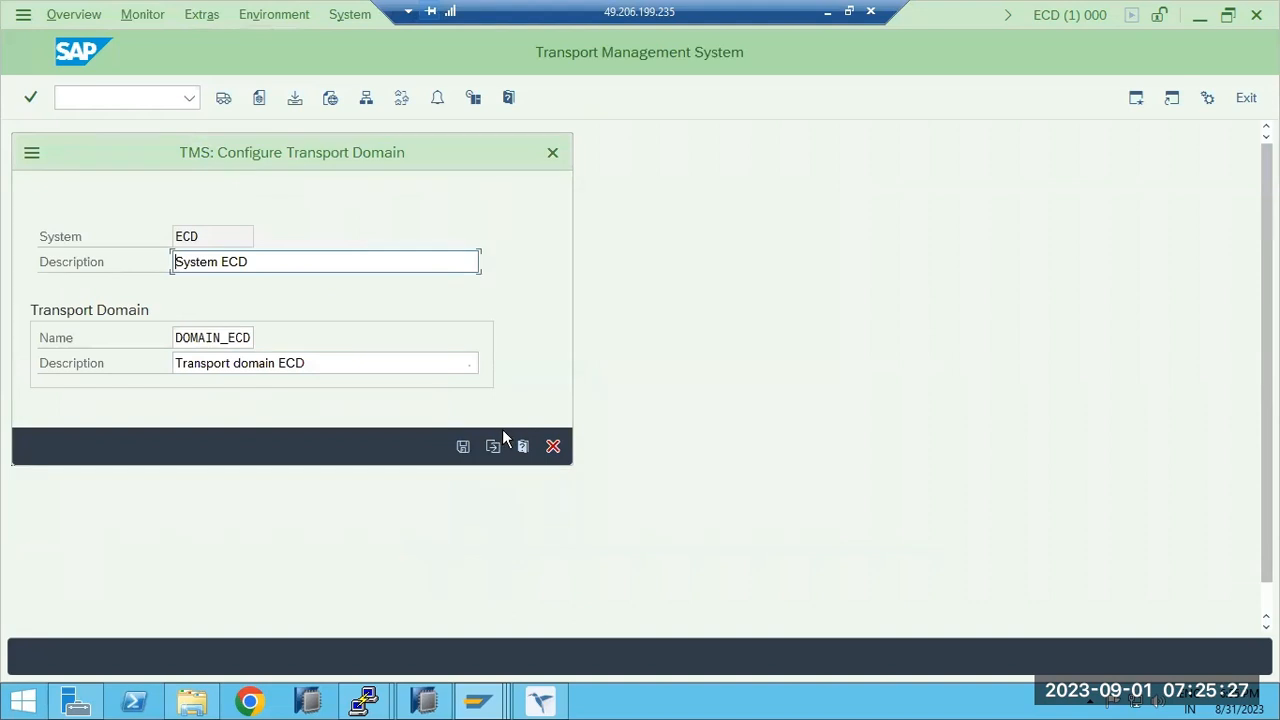
pyautogui.click(553, 446)
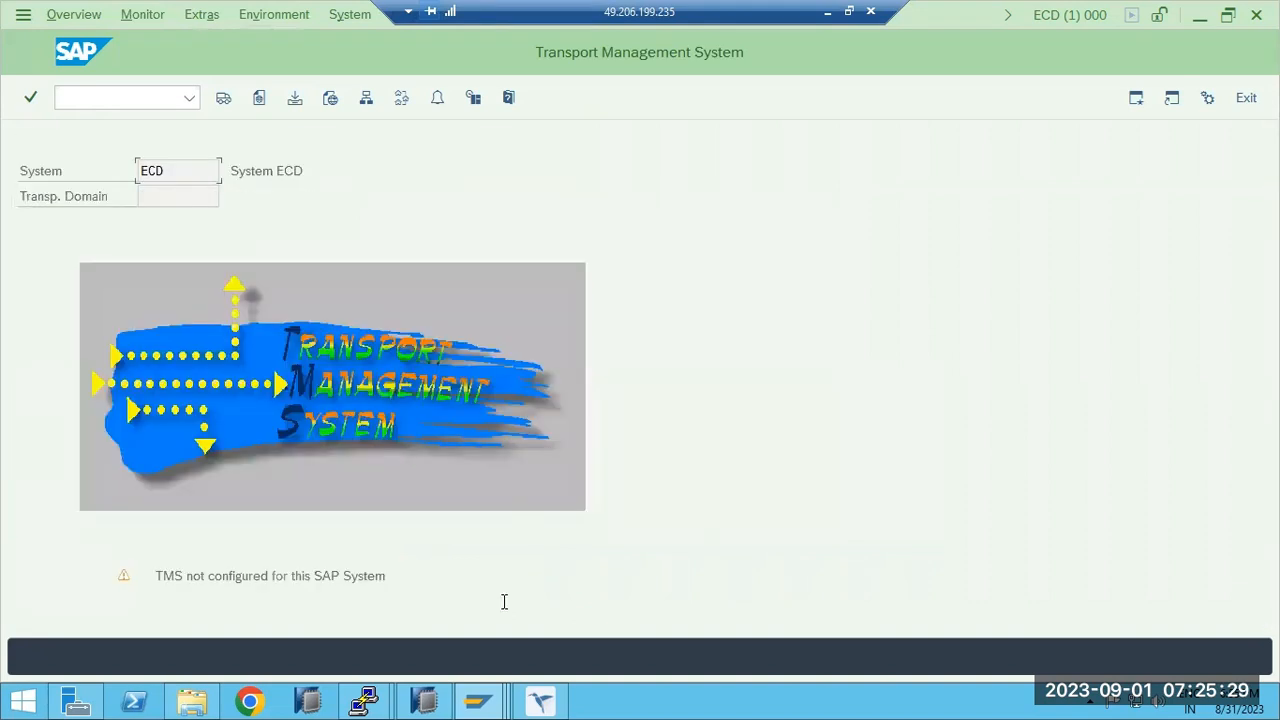
# Delete ECP's TMS configuration via Extras, confirm it, and cancel the Include System dialog.
pyautogui.moveTo(478, 706)
pyautogui.click(480, 603)
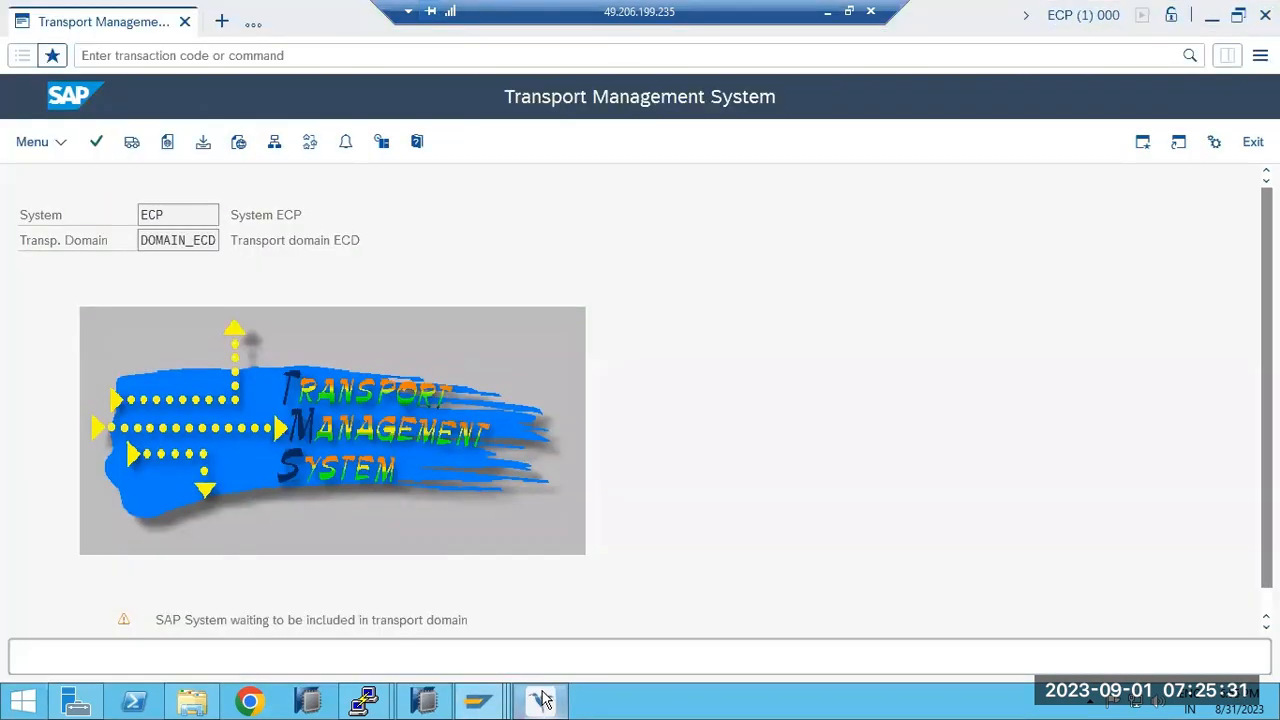
pyautogui.click(50, 146)
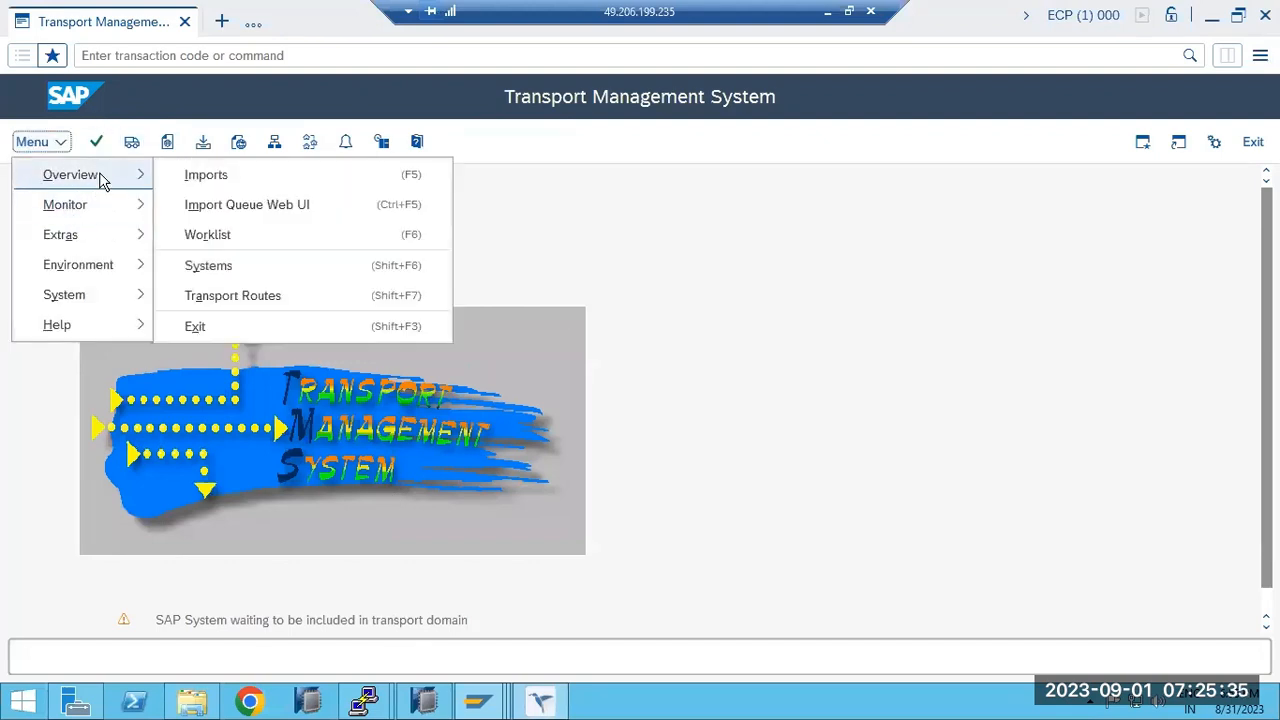
pyautogui.moveTo(96, 244)
pyautogui.moveTo(130, 262)
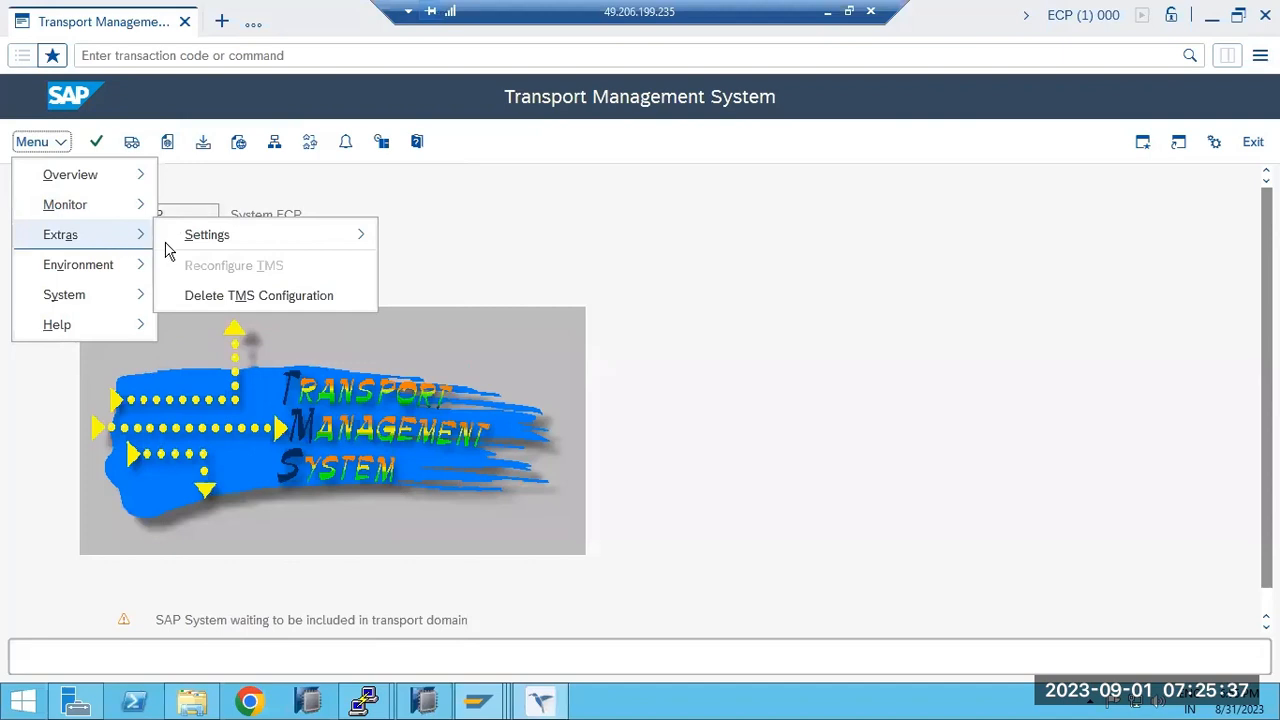
pyautogui.click(217, 303)
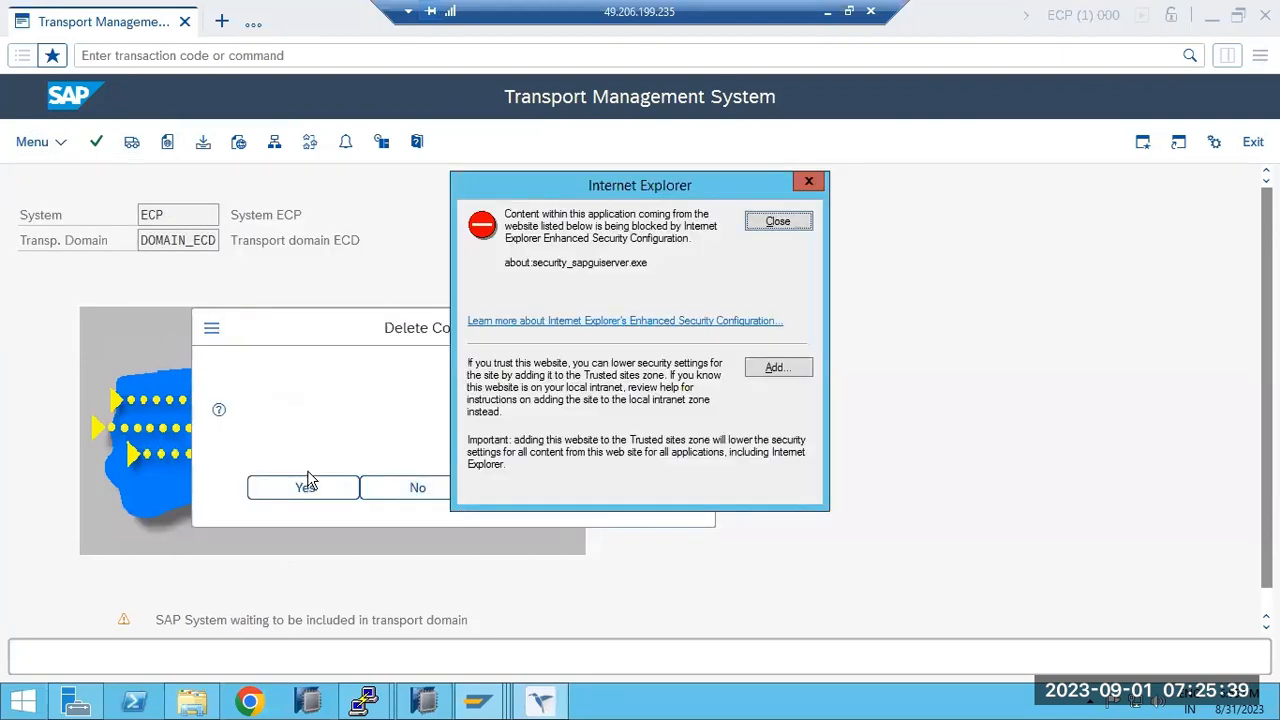
pyautogui.click(308, 486)
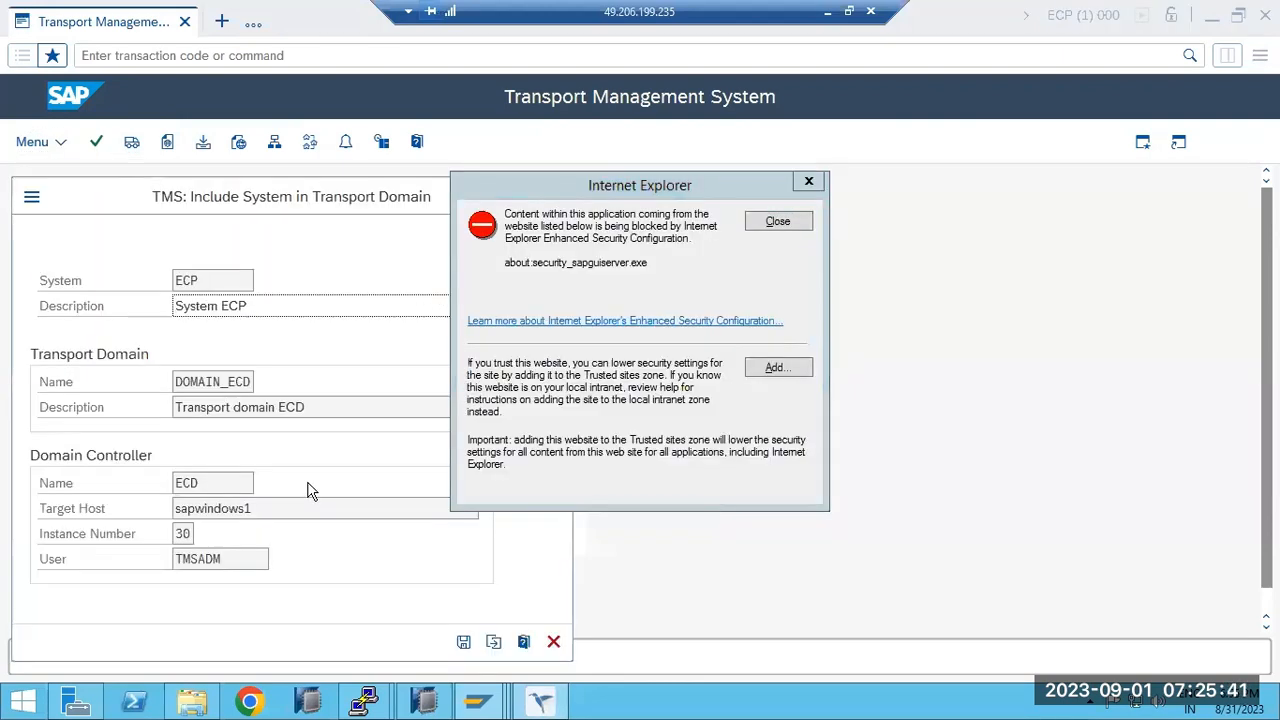
pyautogui.click(777, 221)
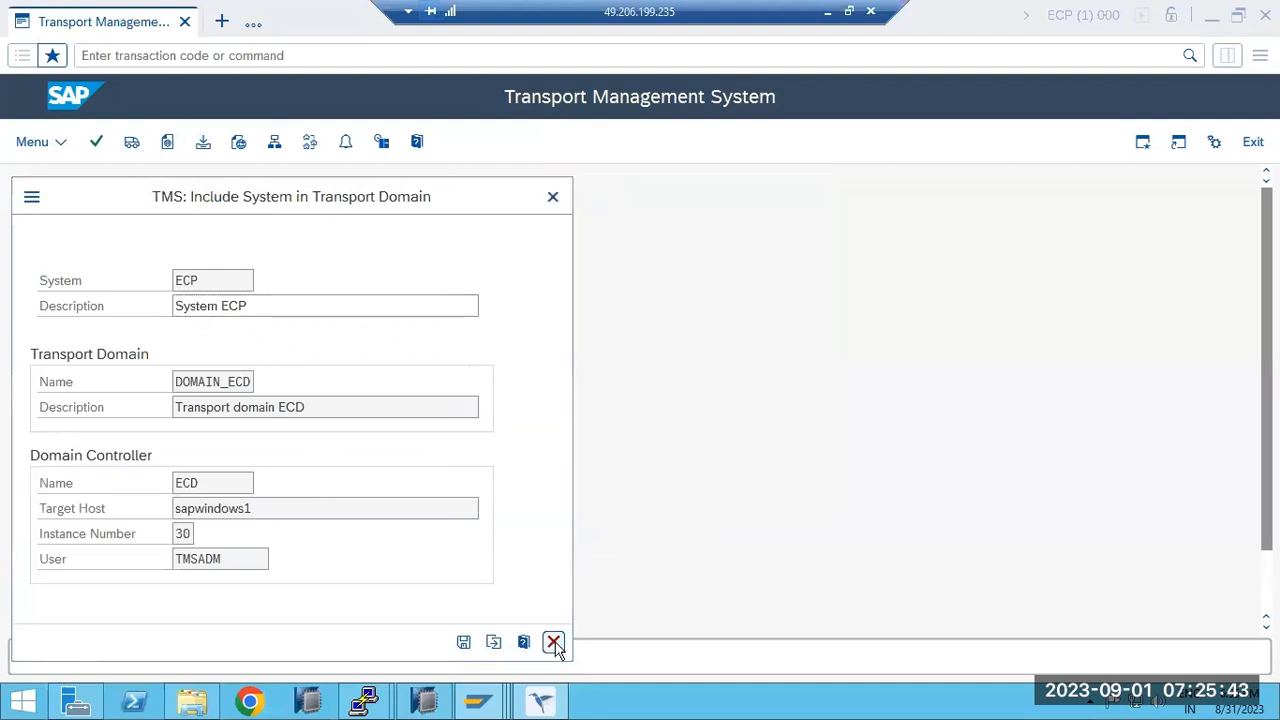
pyautogui.click(553, 641)
# Return to the ECD transport management window, ready for a transaction command.
pyautogui.click(538, 703)
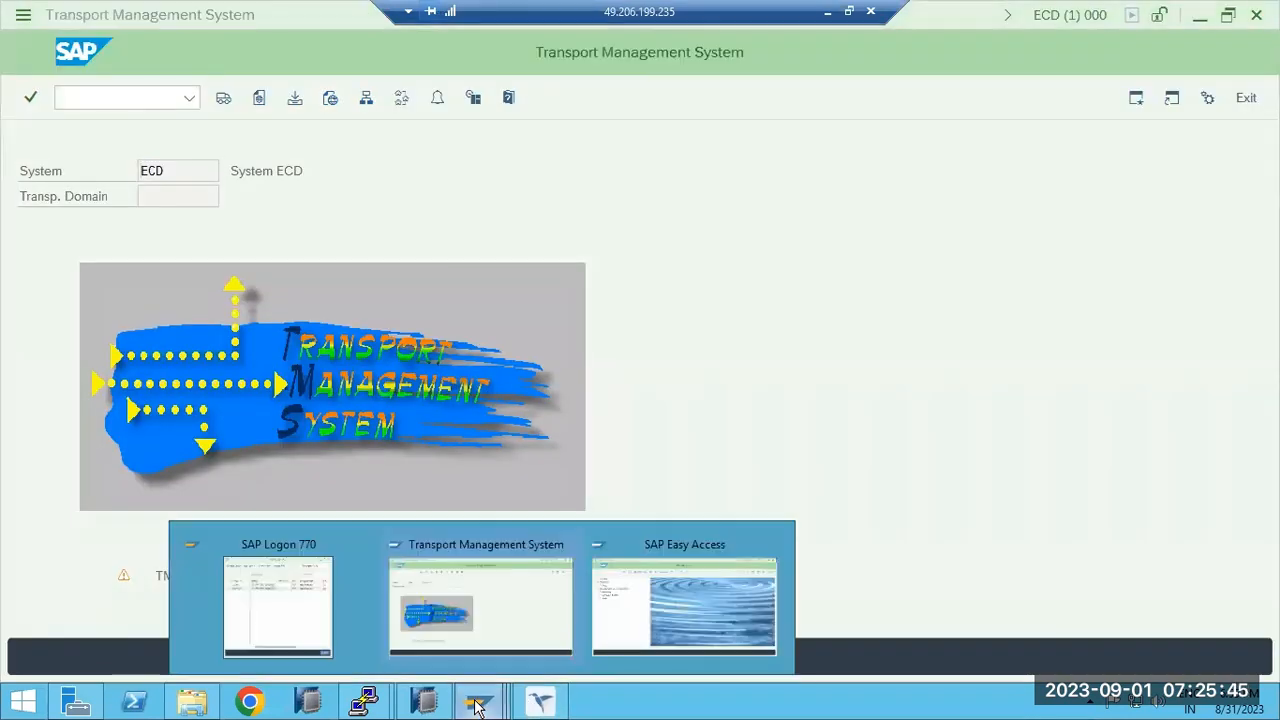
pyautogui.click(493, 623)
pyautogui.click(101, 98)
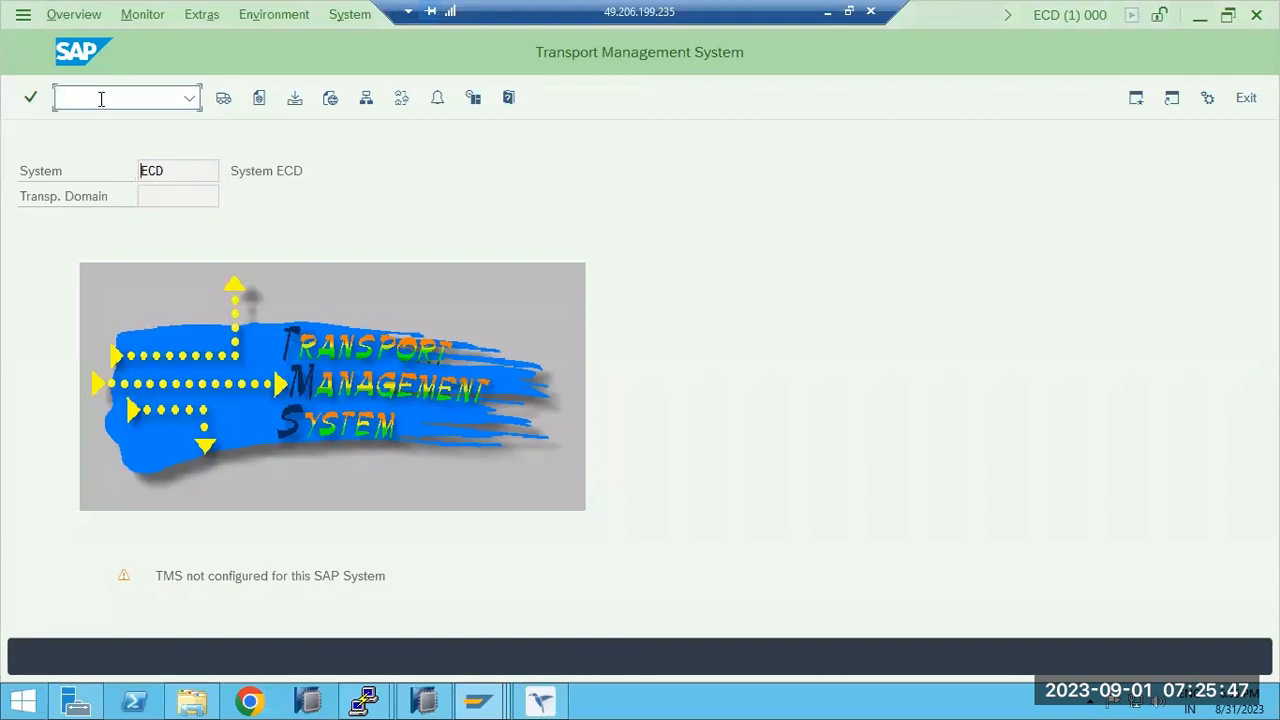
# Rerun /nstms in ECD and save it as DOMAIN_ECD's domain controller, confirming the TMSADM password.
pyautogui.write('/nstms')
pyautogui.press('Return')
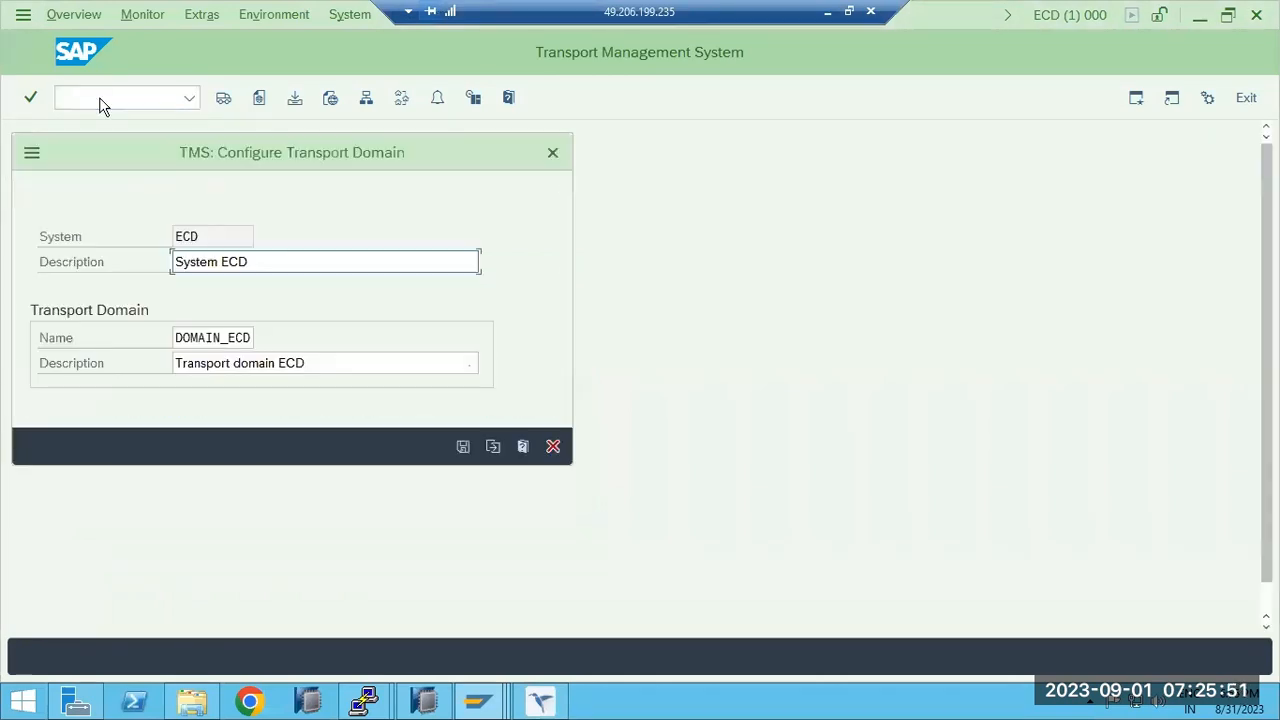
pyautogui.click(463, 447)
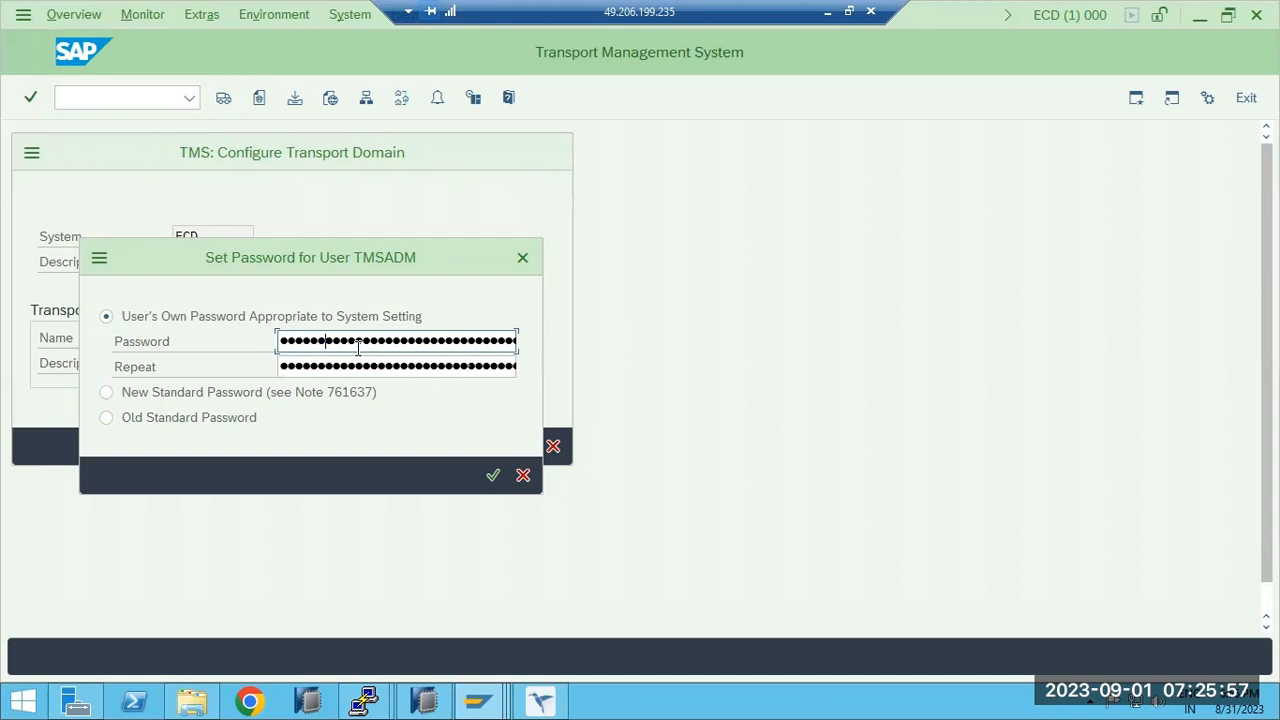
pyautogui.press('Tab')
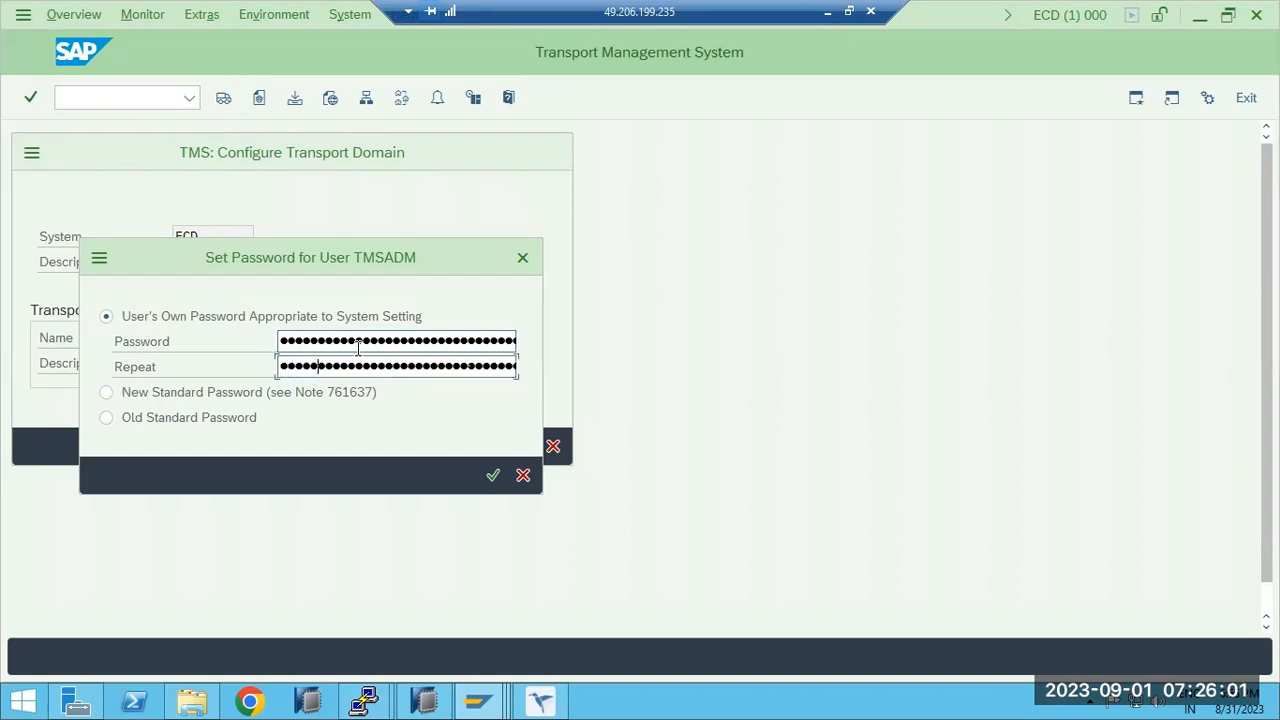
pyautogui.press('Return')
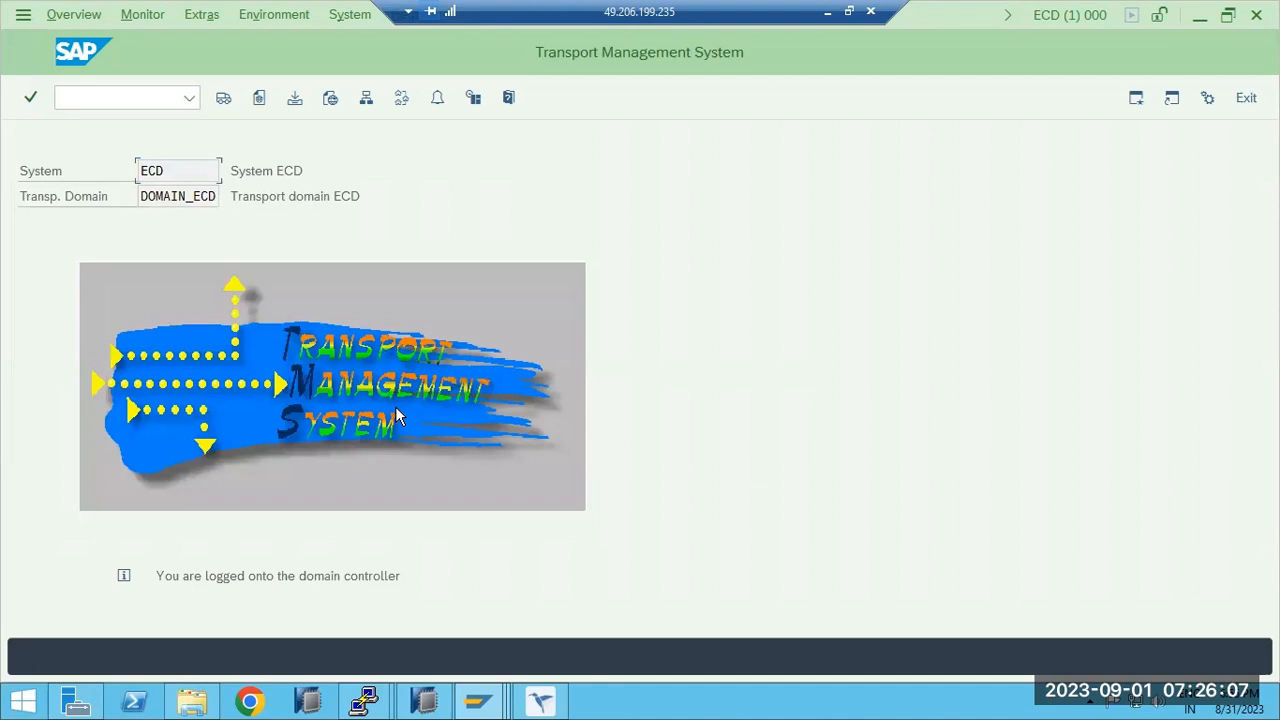
pyautogui.click(541, 700)
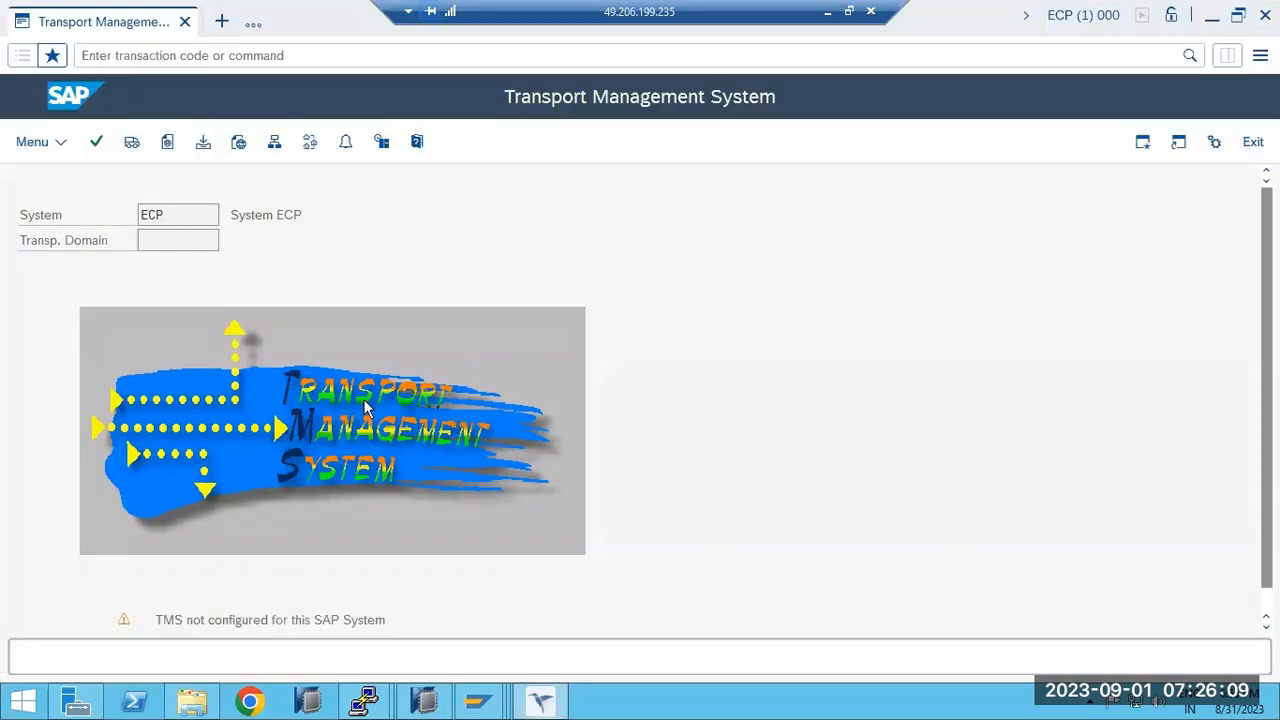
# Run STMS in ECP and save the request to include ECP in DOMAIN_ECD.
pyautogui.click(116, 59)
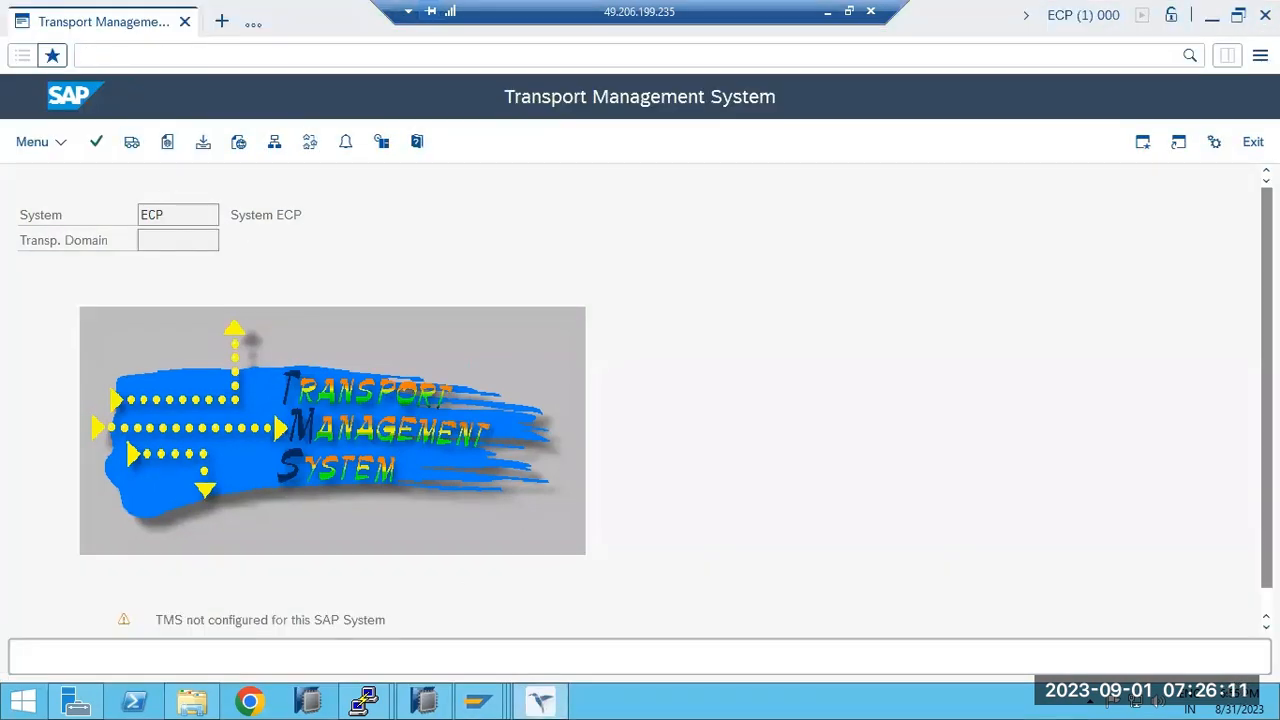
pyautogui.press('Return')
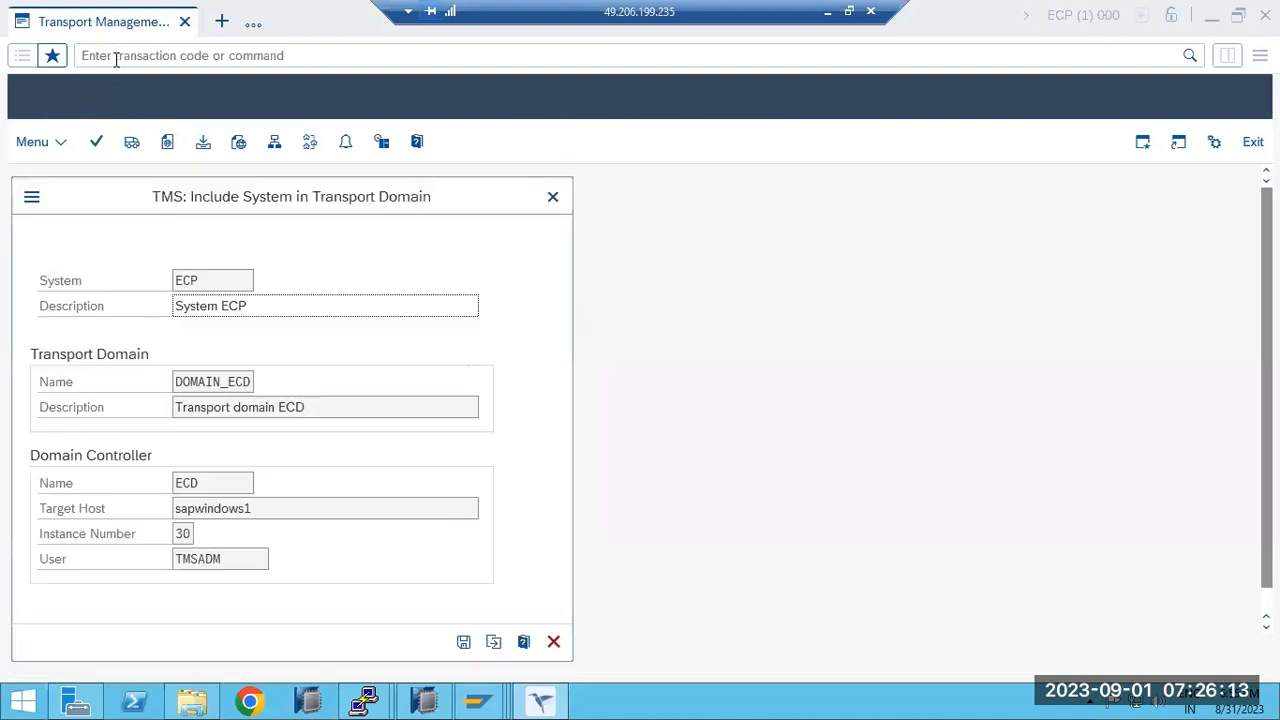
pyautogui.moveTo(189, 381); pyautogui.dragTo(252, 382)
pyautogui.click(463, 643)
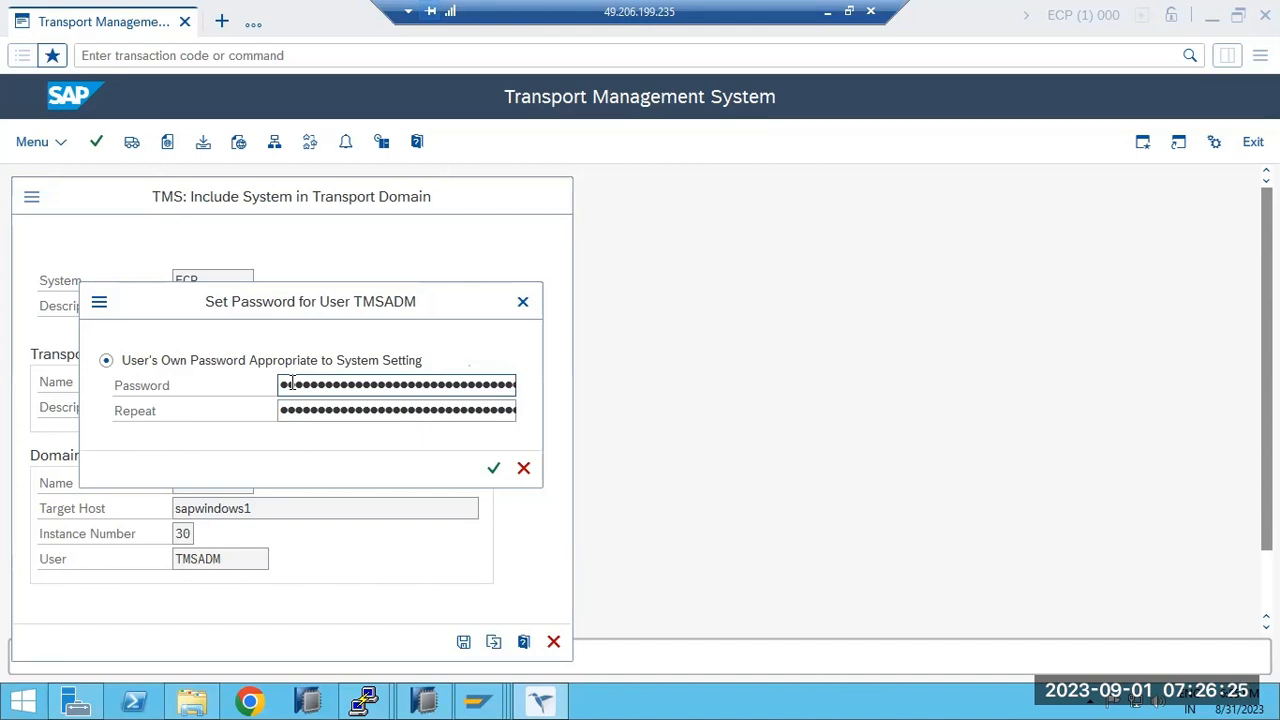
# Enter and repeat the TMSADM transport user password to submit the inclusion request.
pyautogui.press('Return')
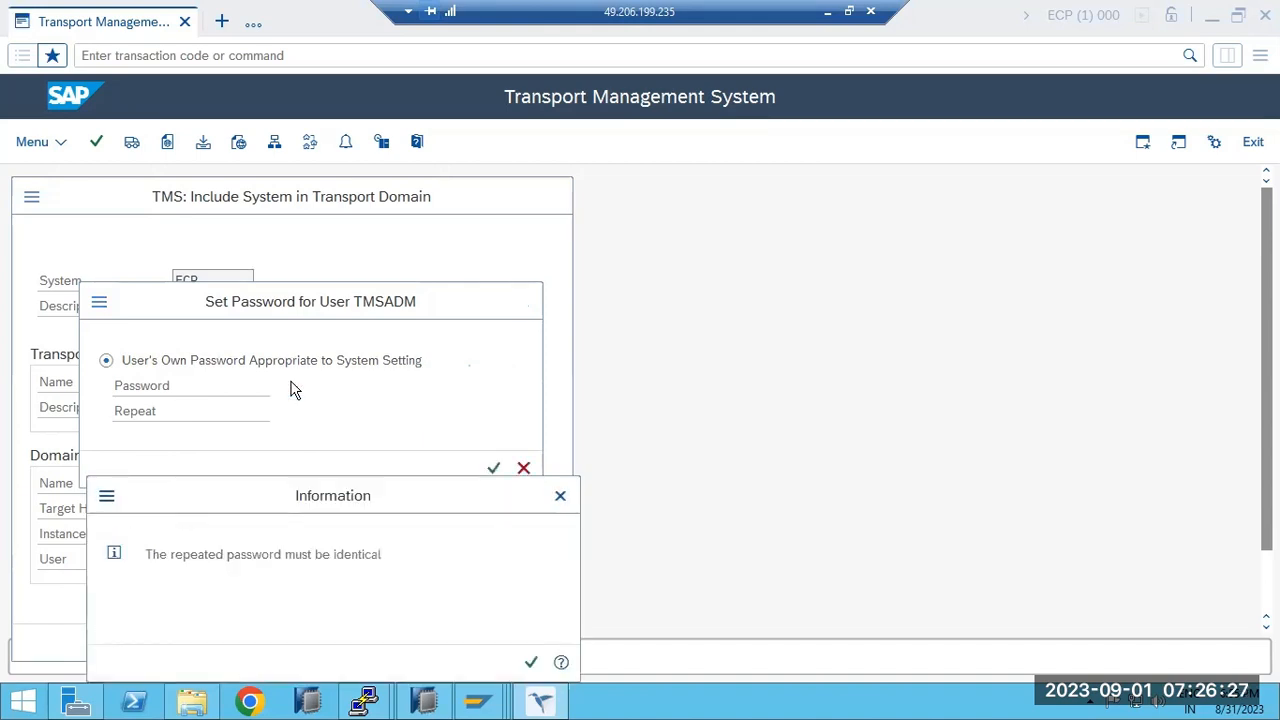
pyautogui.press('Return')
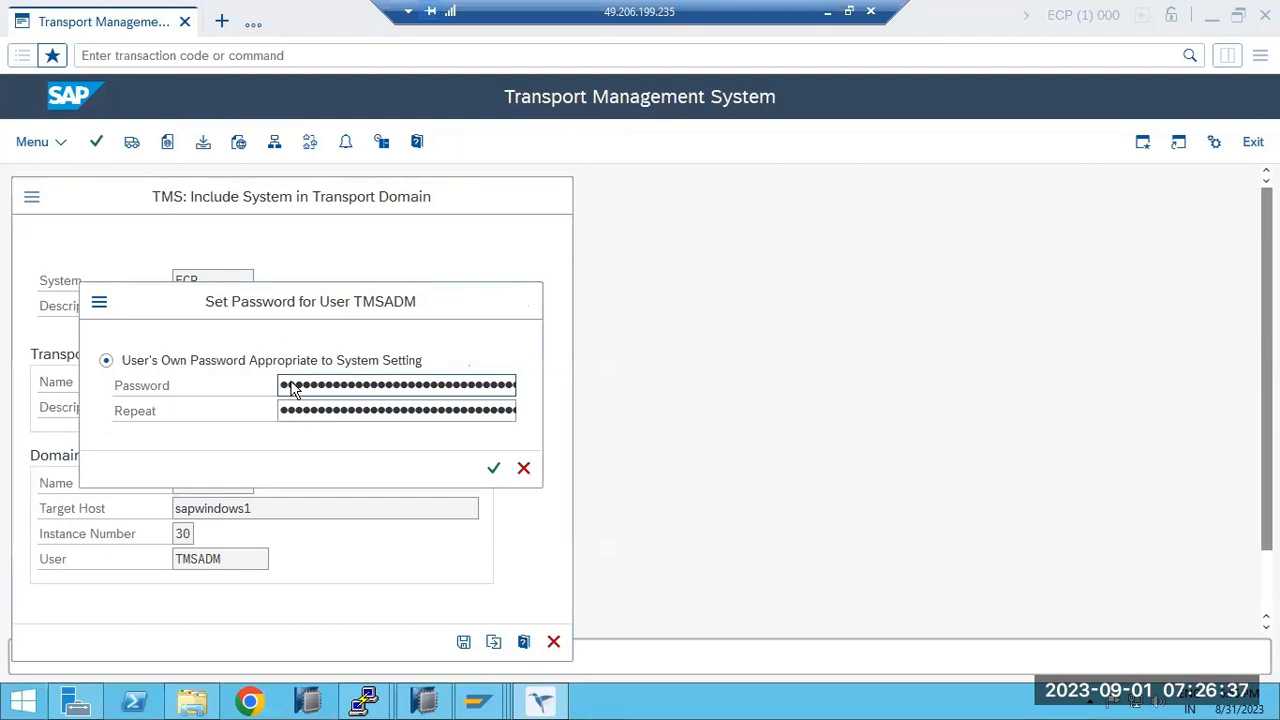
pyautogui.press('Return')
pyautogui.press('Return')
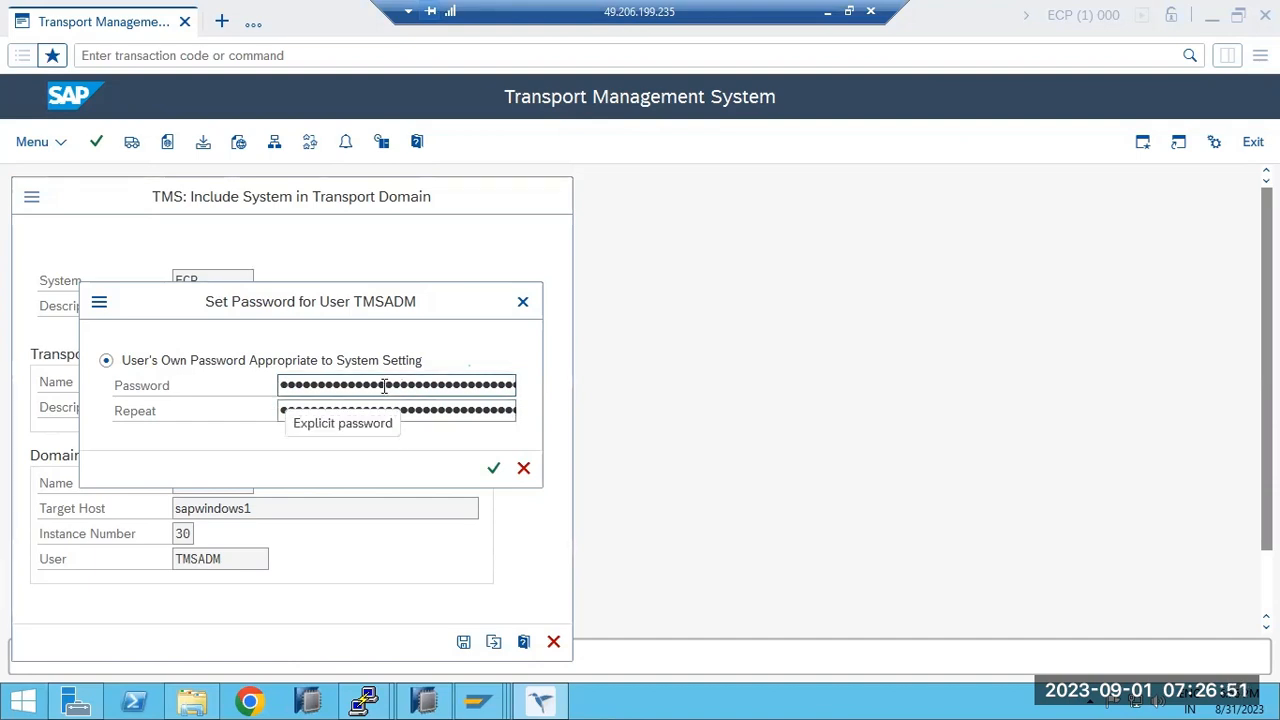
pyautogui.click(336, 412)
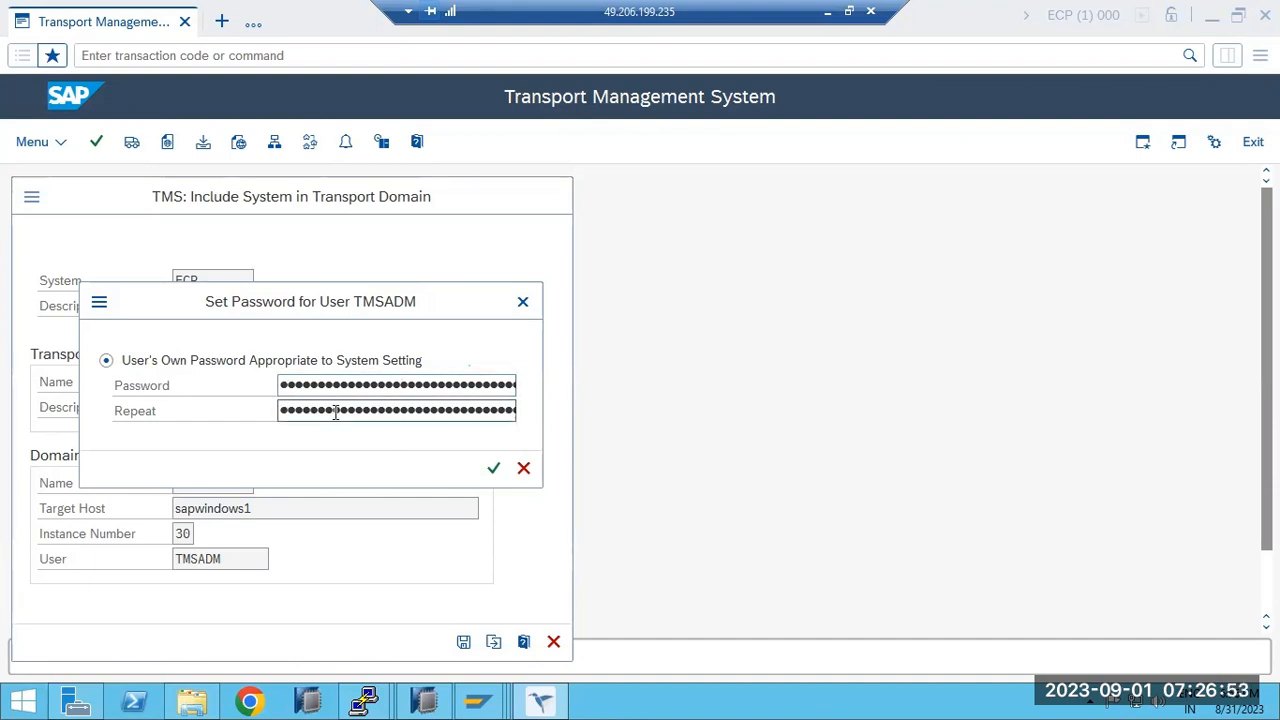
pyautogui.click(284, 386)
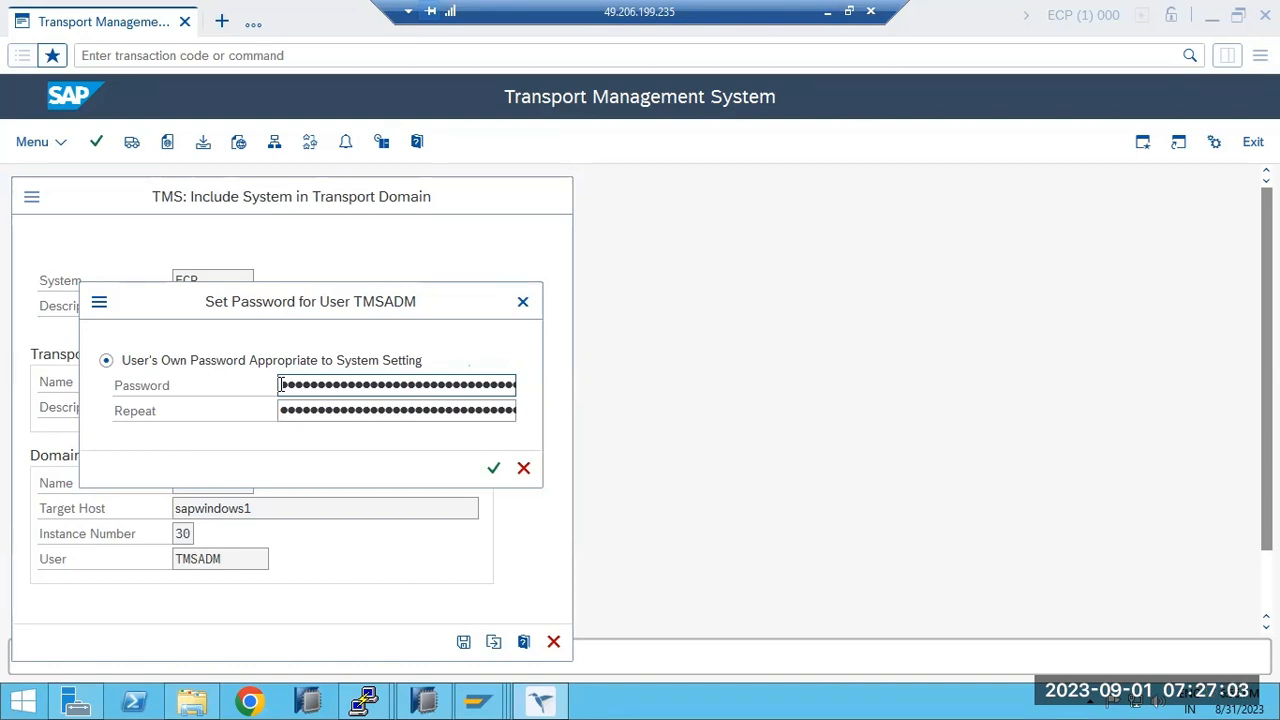
pyautogui.press('Return')
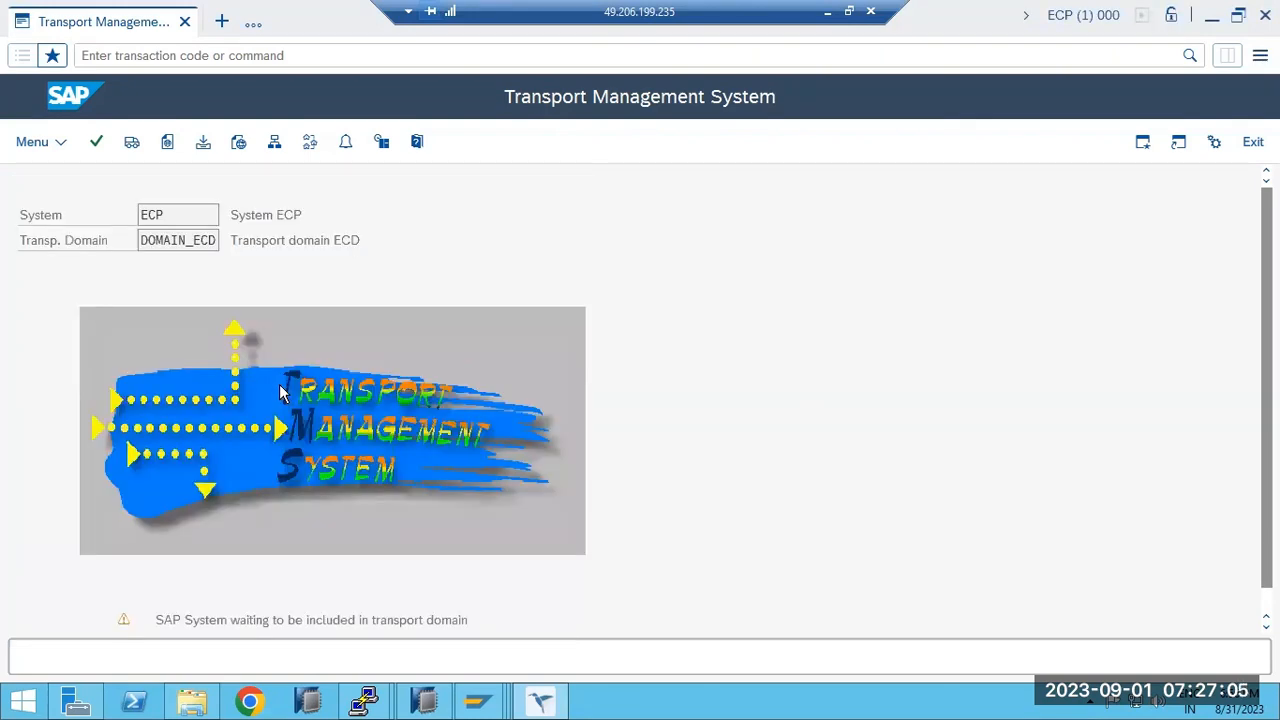
# In ECD's System Overview, approve ECP into DOMAIN_ECD and return to the TMS screen.
pyautogui.moveTo(281, 621); pyautogui.dragTo(481, 652)
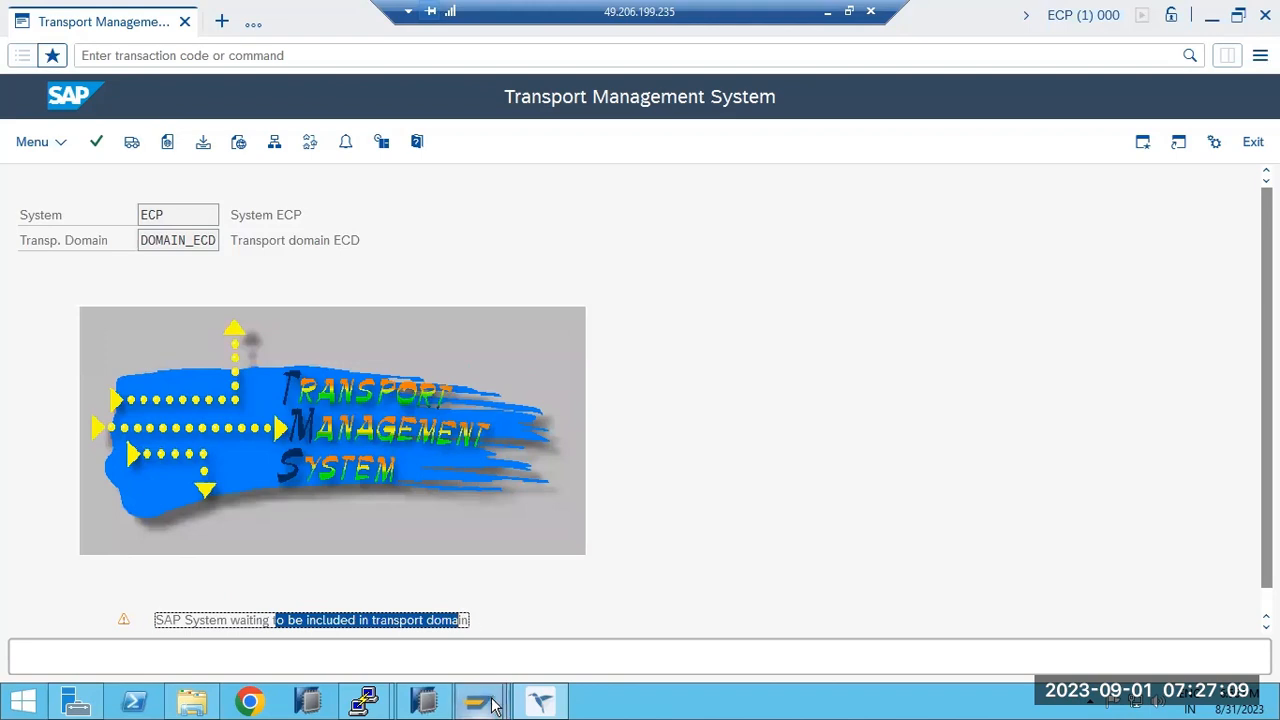
pyautogui.moveTo(491, 705)
pyautogui.click(508, 621)
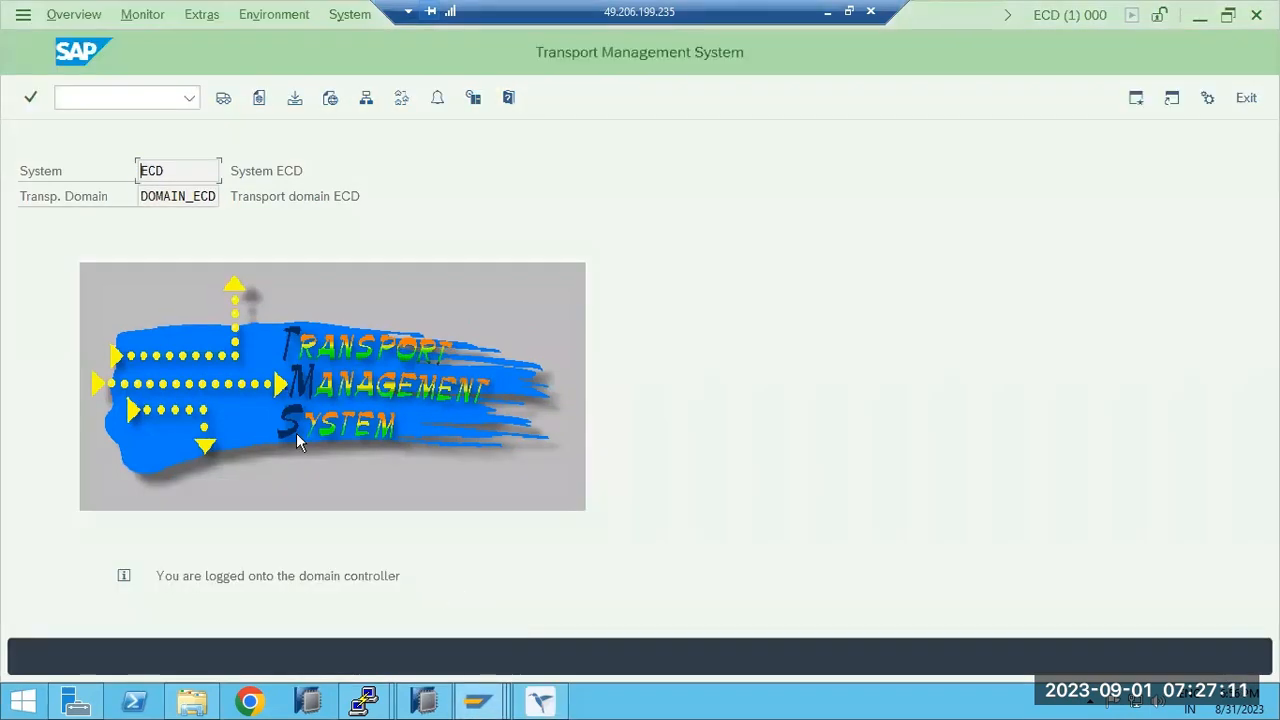
pyautogui.click(367, 99)
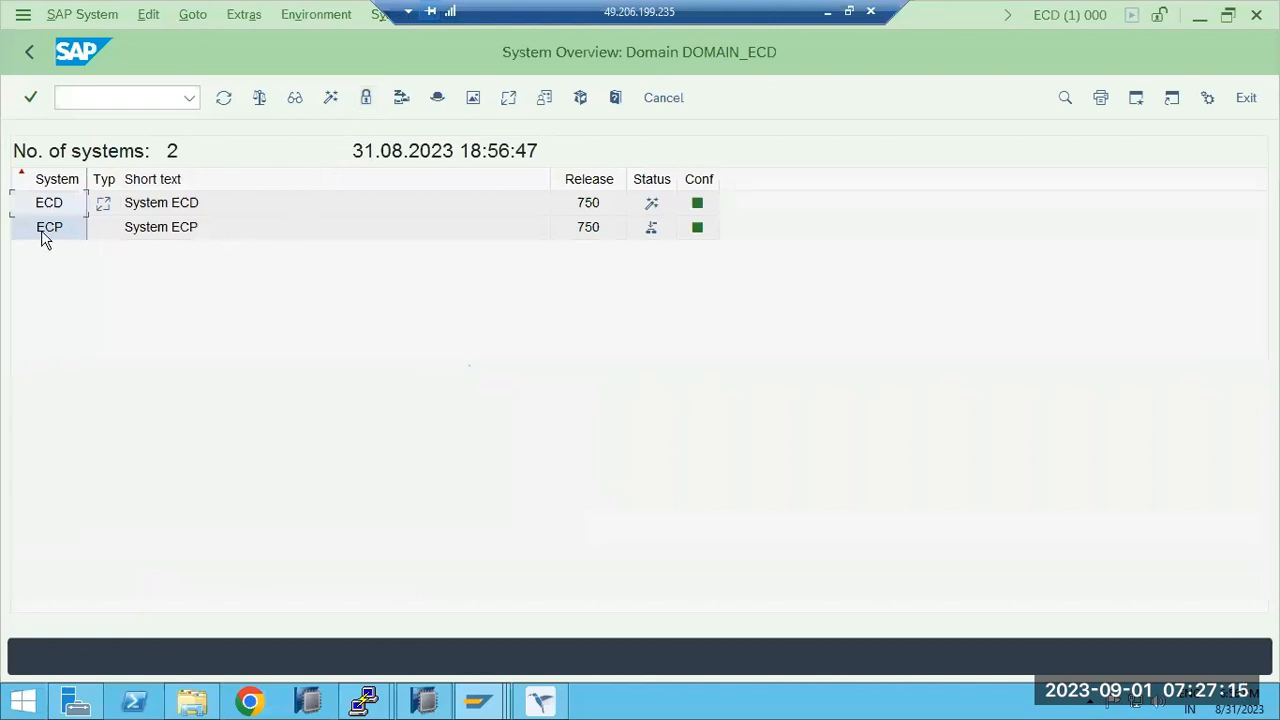
pyautogui.click(42, 230)
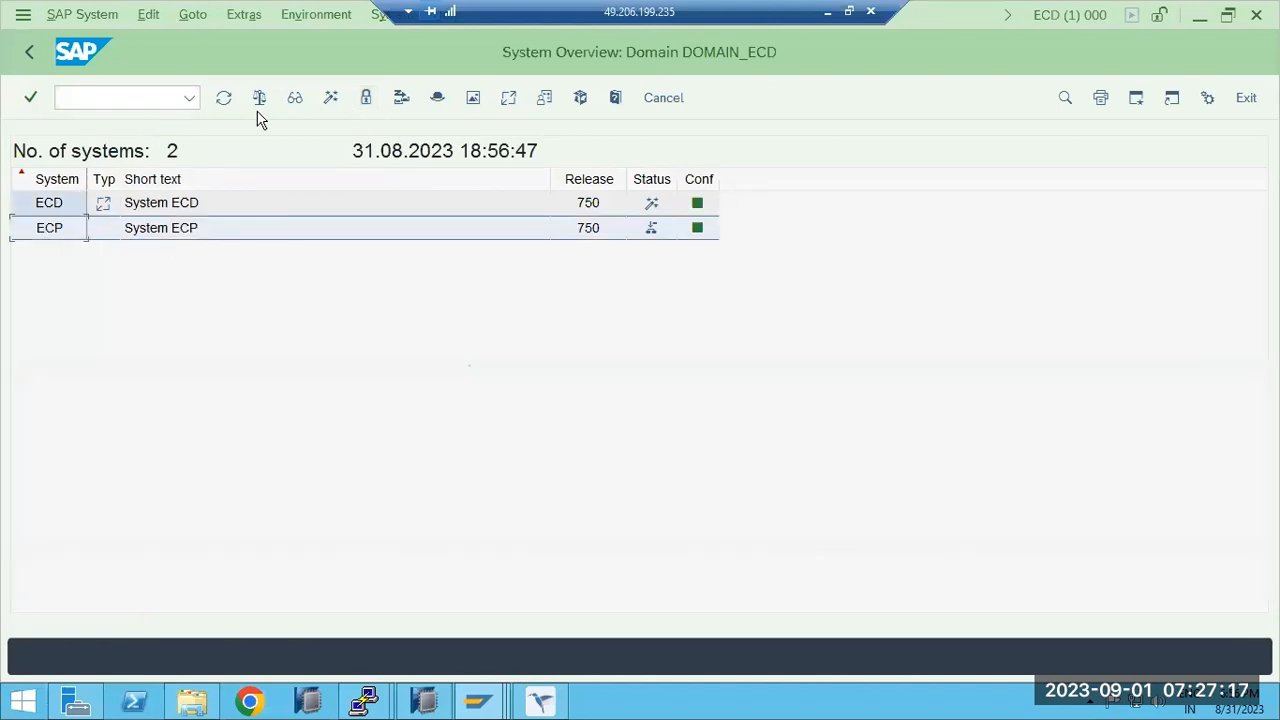
pyautogui.click(70, 18)
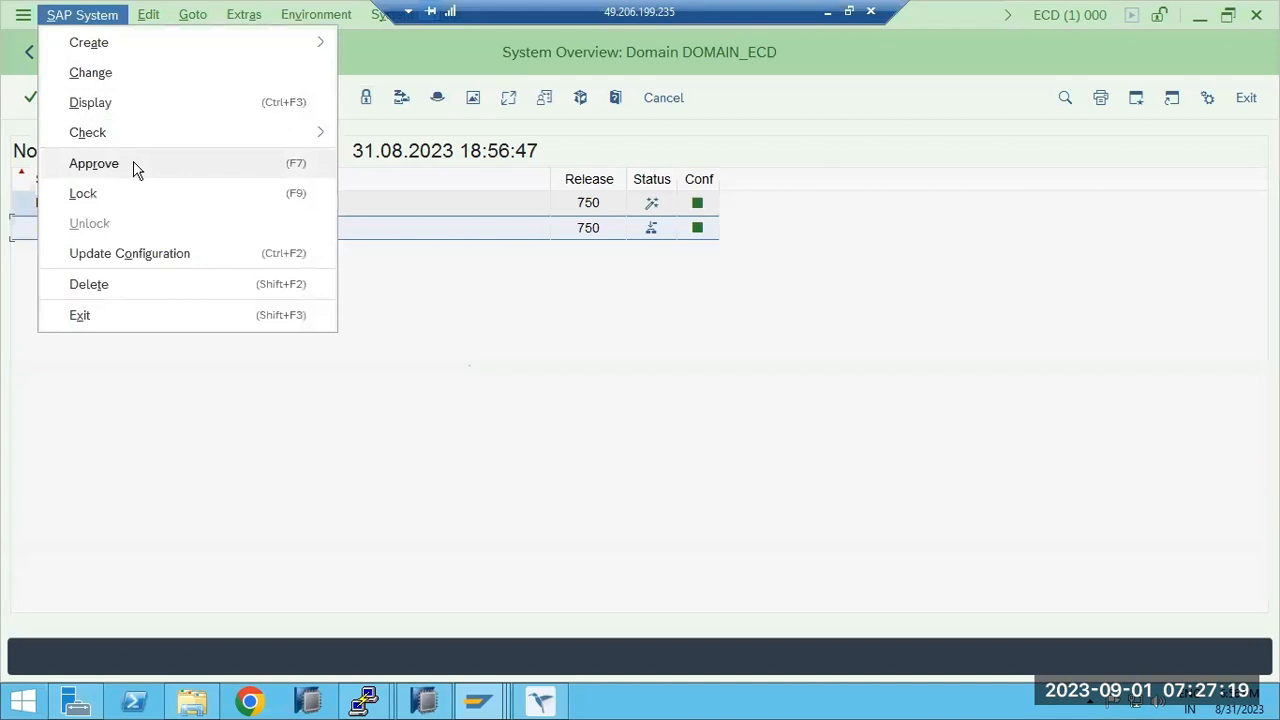
pyautogui.click(137, 170)
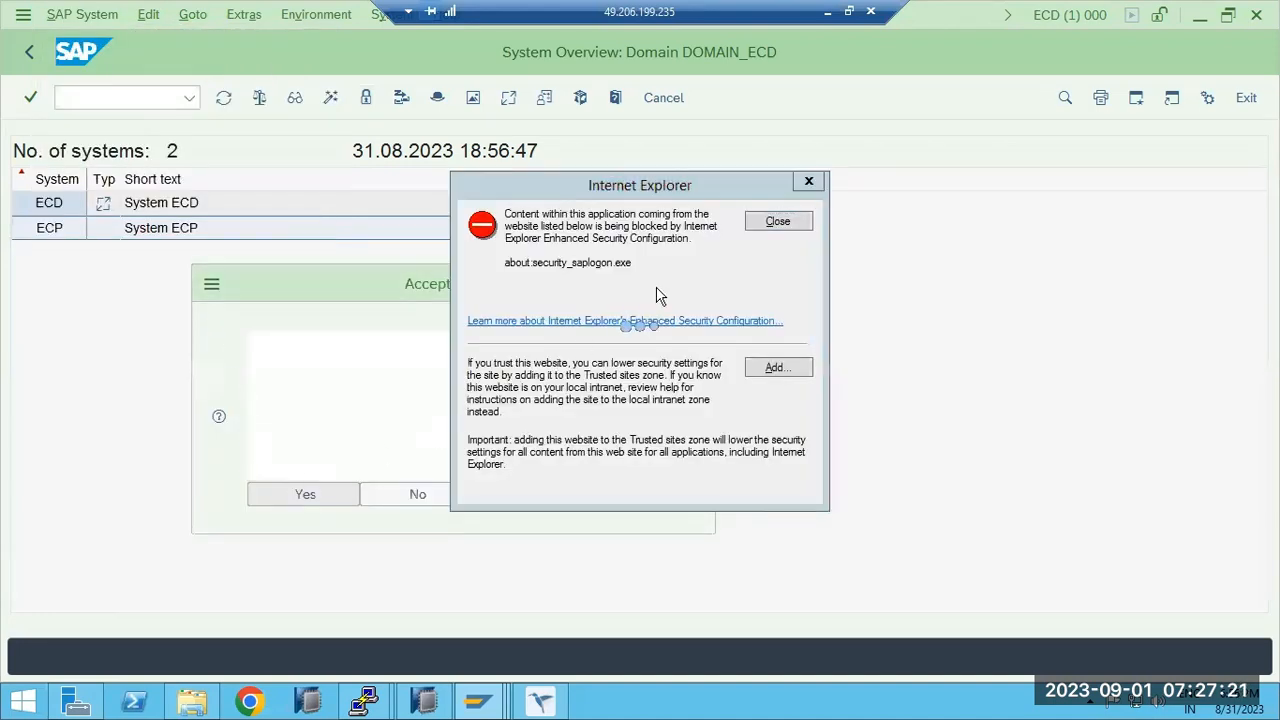
pyautogui.click(774, 224)
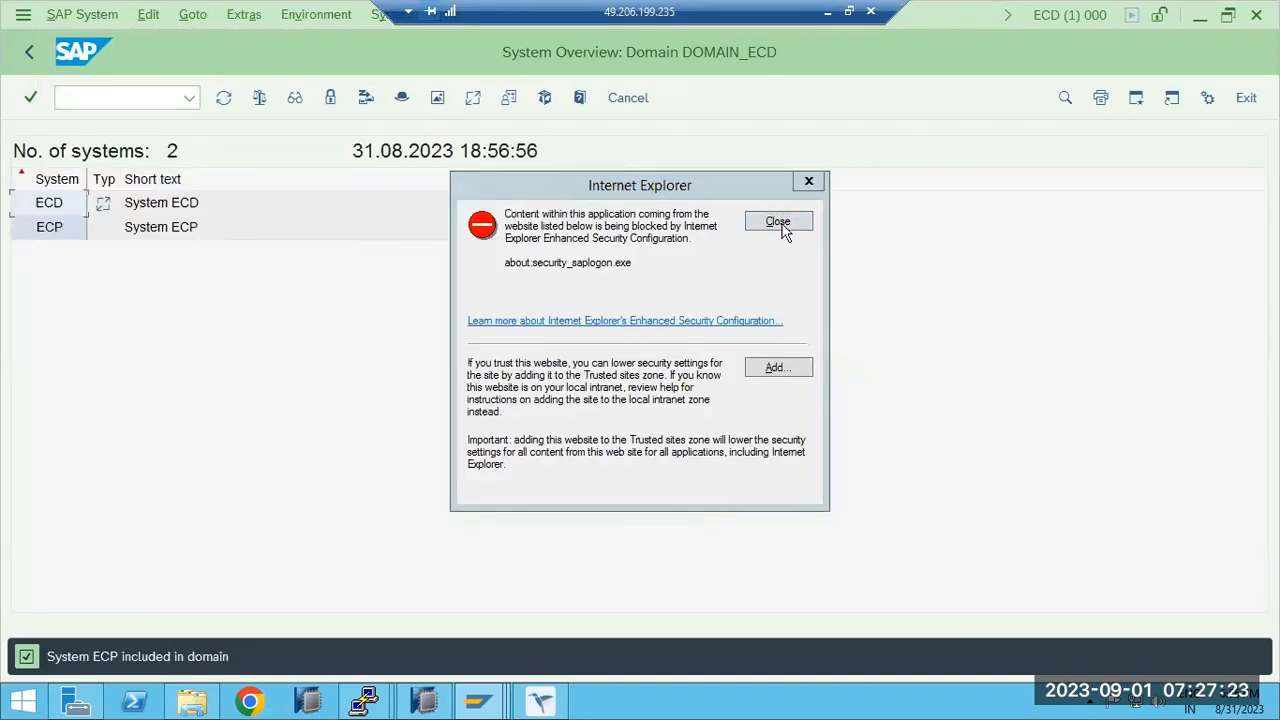
pyautogui.click(779, 223)
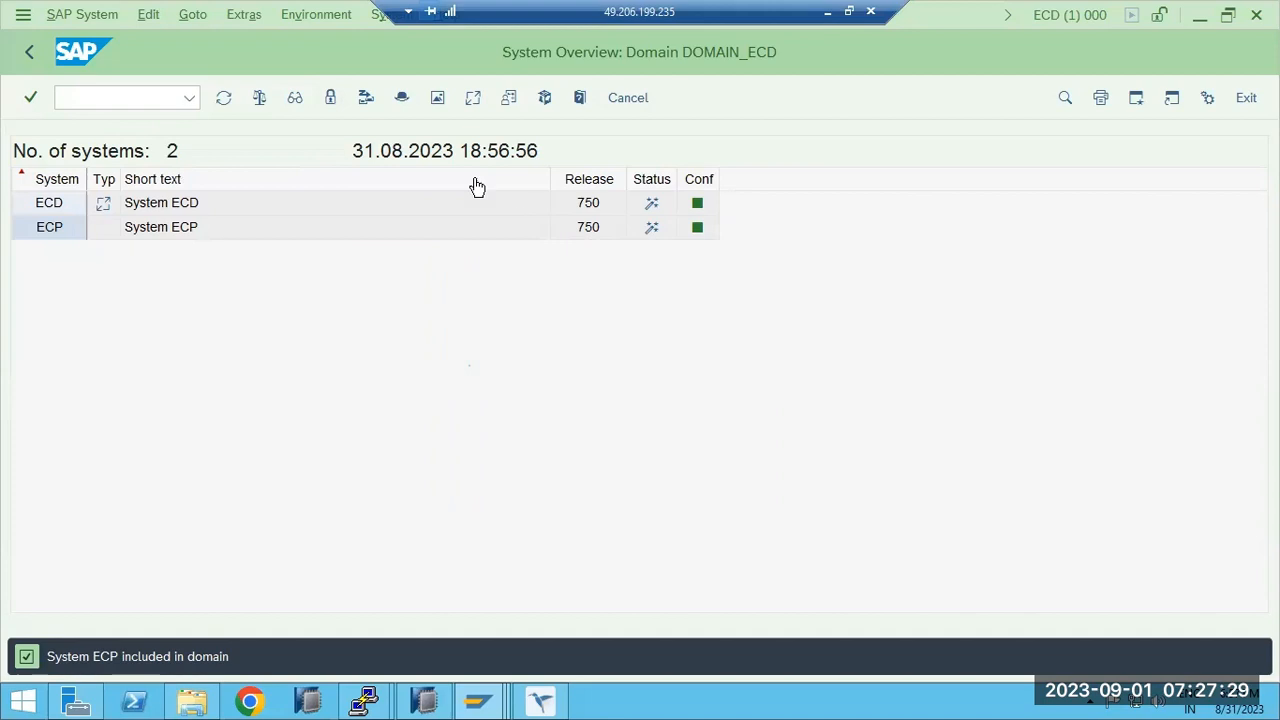
pyautogui.click(32, 52)
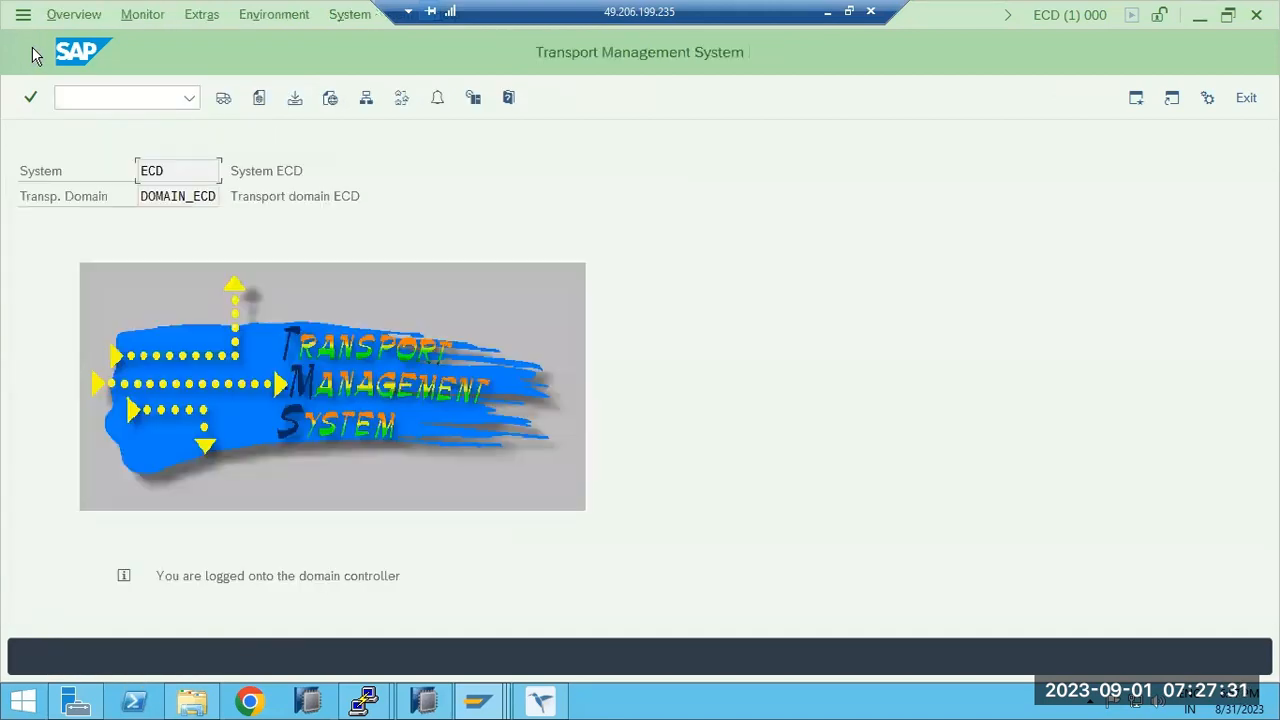
pyautogui.click(401, 99)
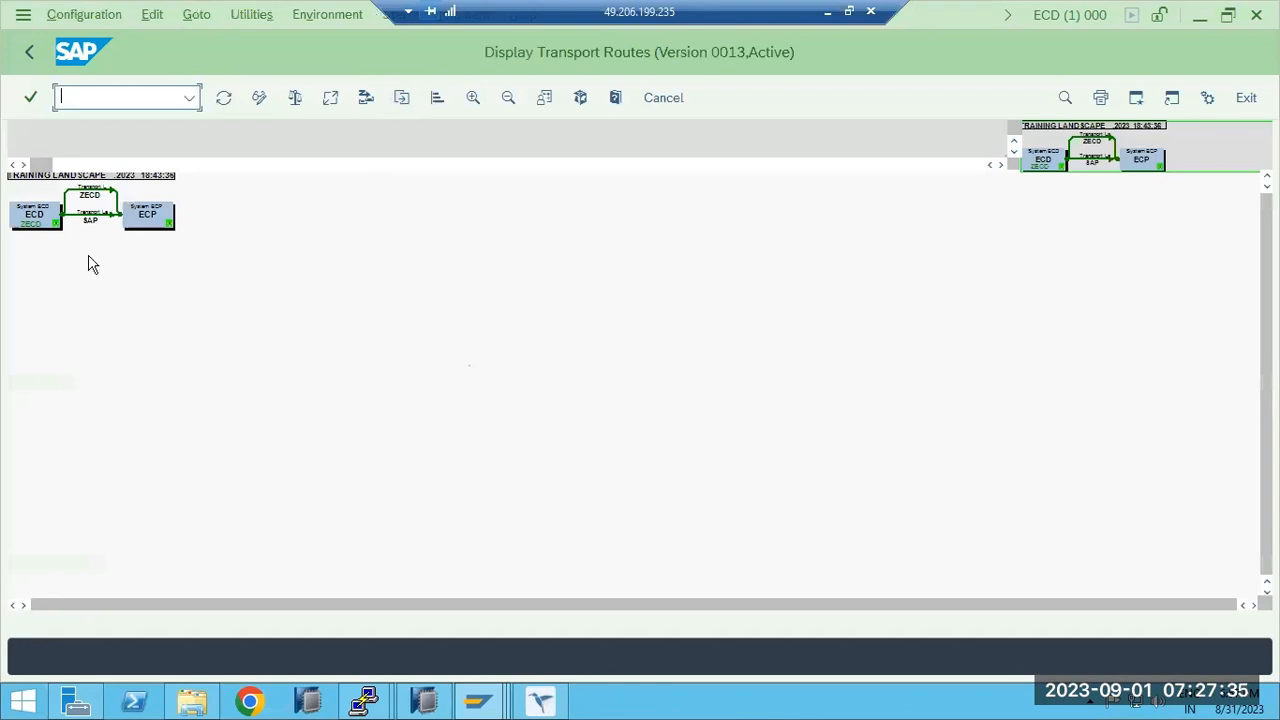
pyautogui.click(30, 55)
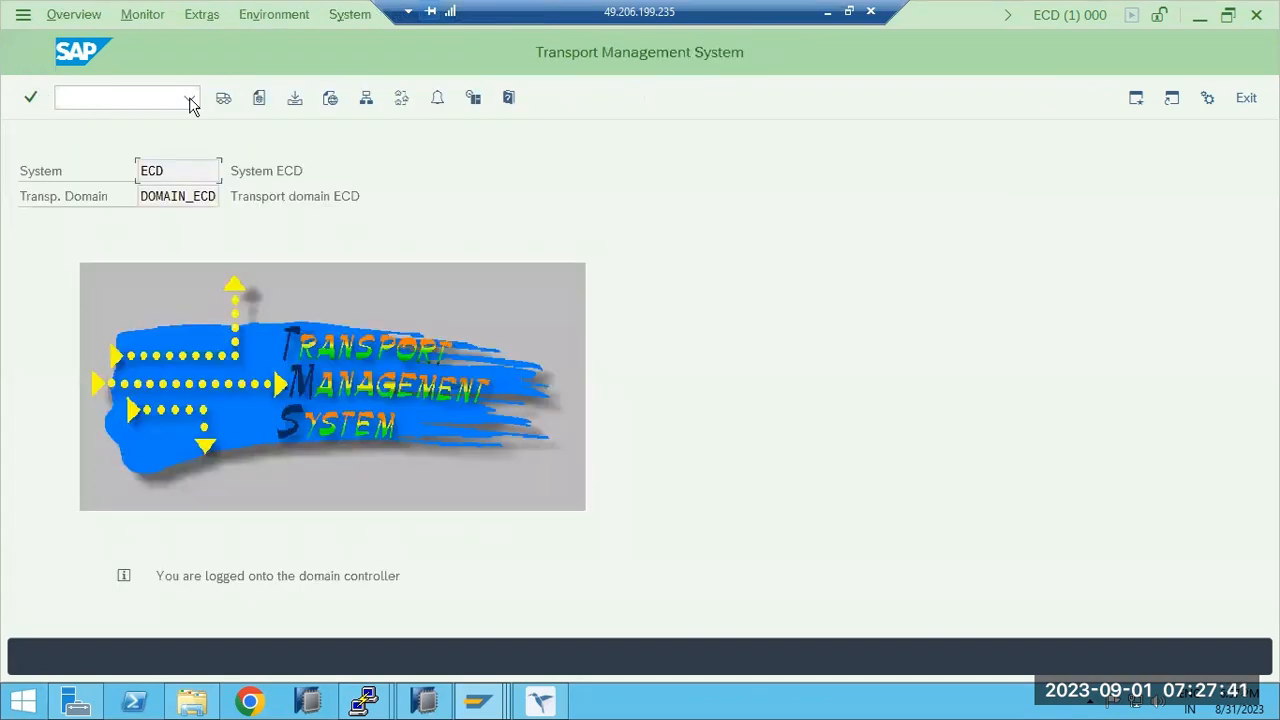
pyautogui.click(223, 97)
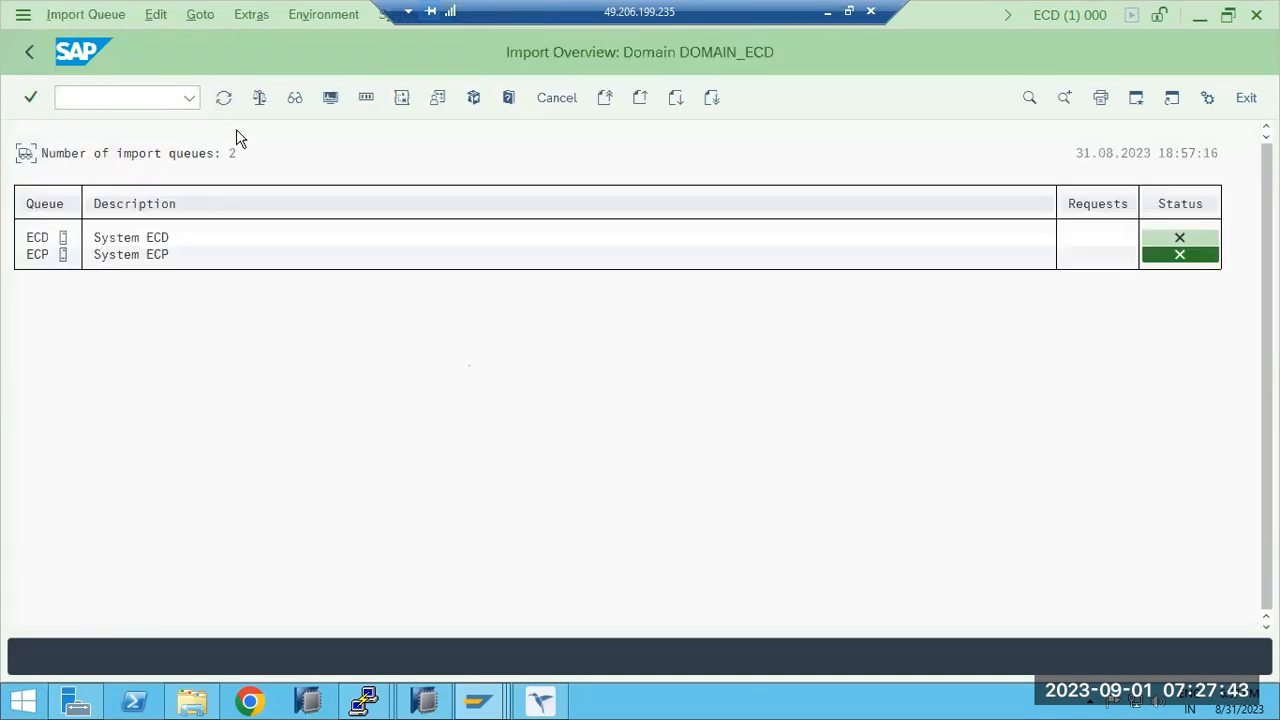
pyautogui.click(223, 97)
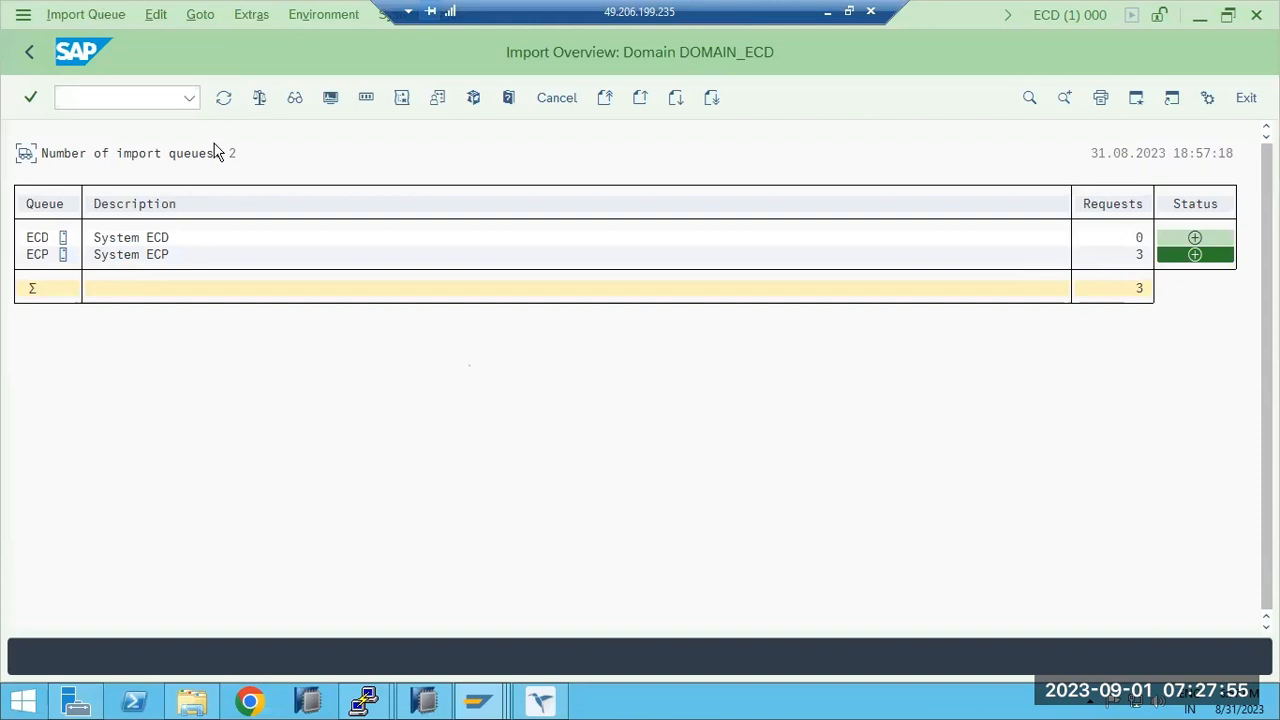
pyautogui.click(30, 56)
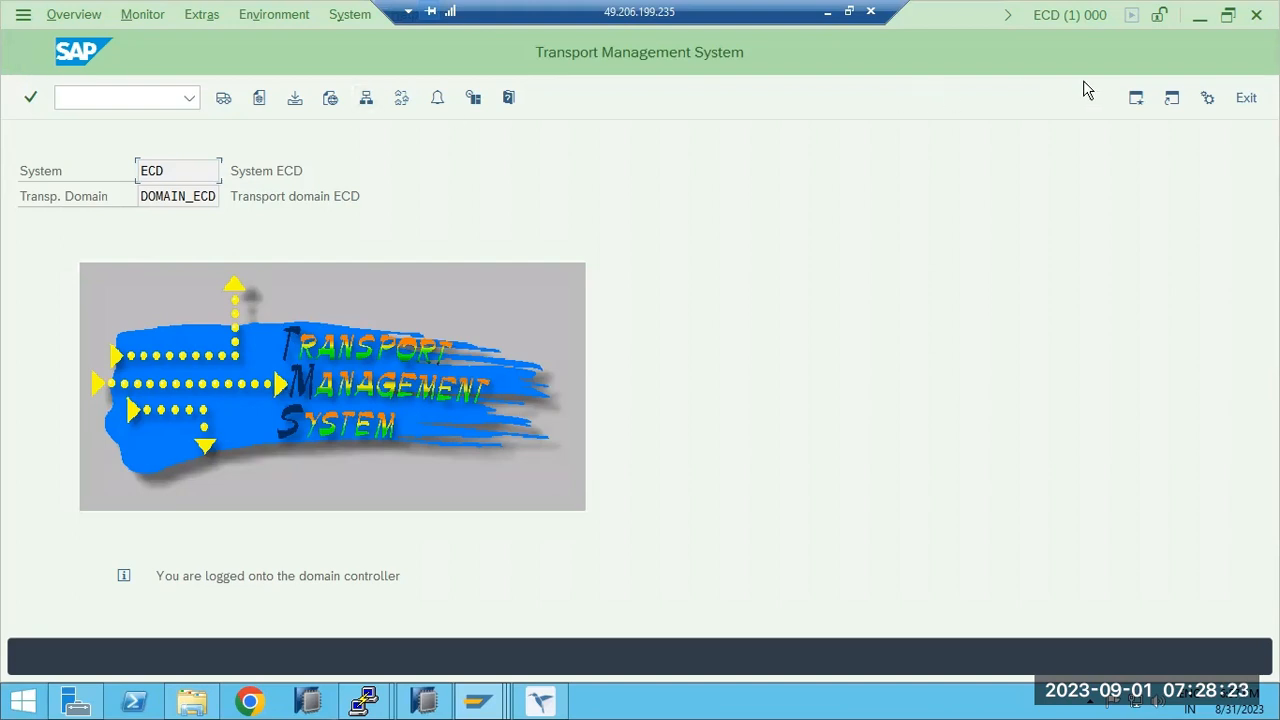
# Exit STMS and log off the ECD, ECP and ECD client 101 sessions.
pyautogui.click(1247, 99)
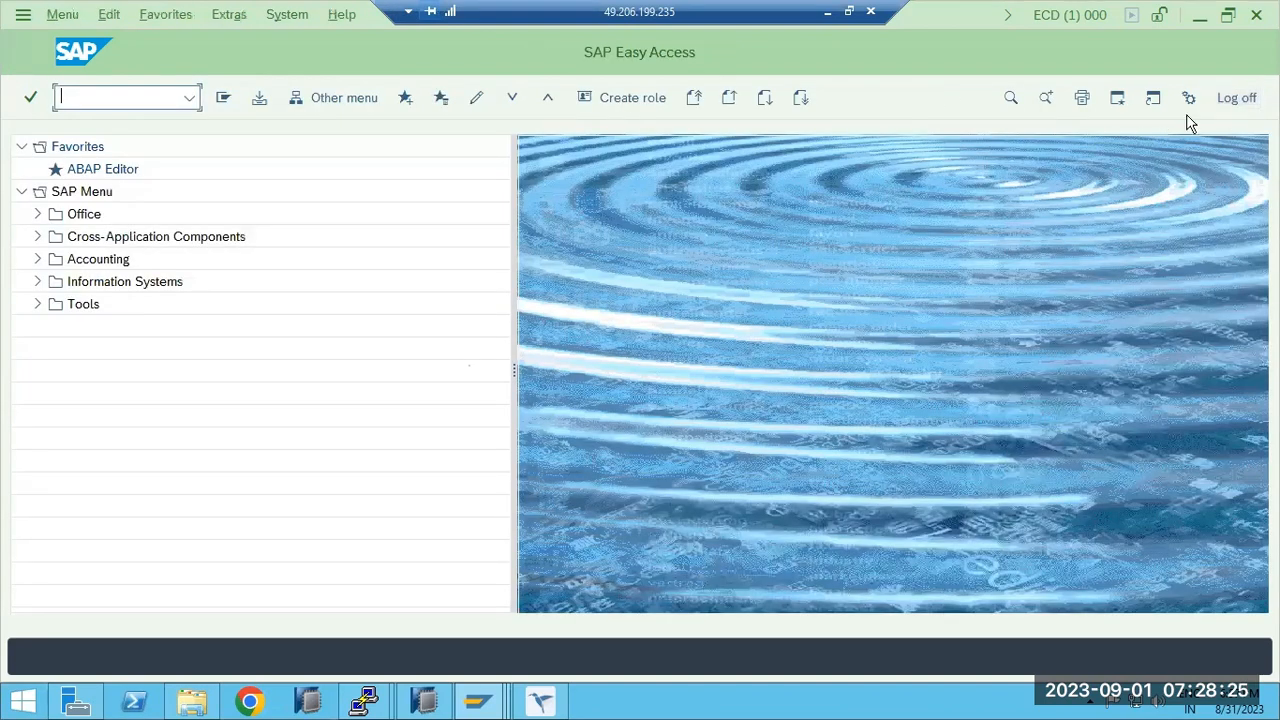
pyautogui.click(1234, 112)
pyautogui.click(218, 418)
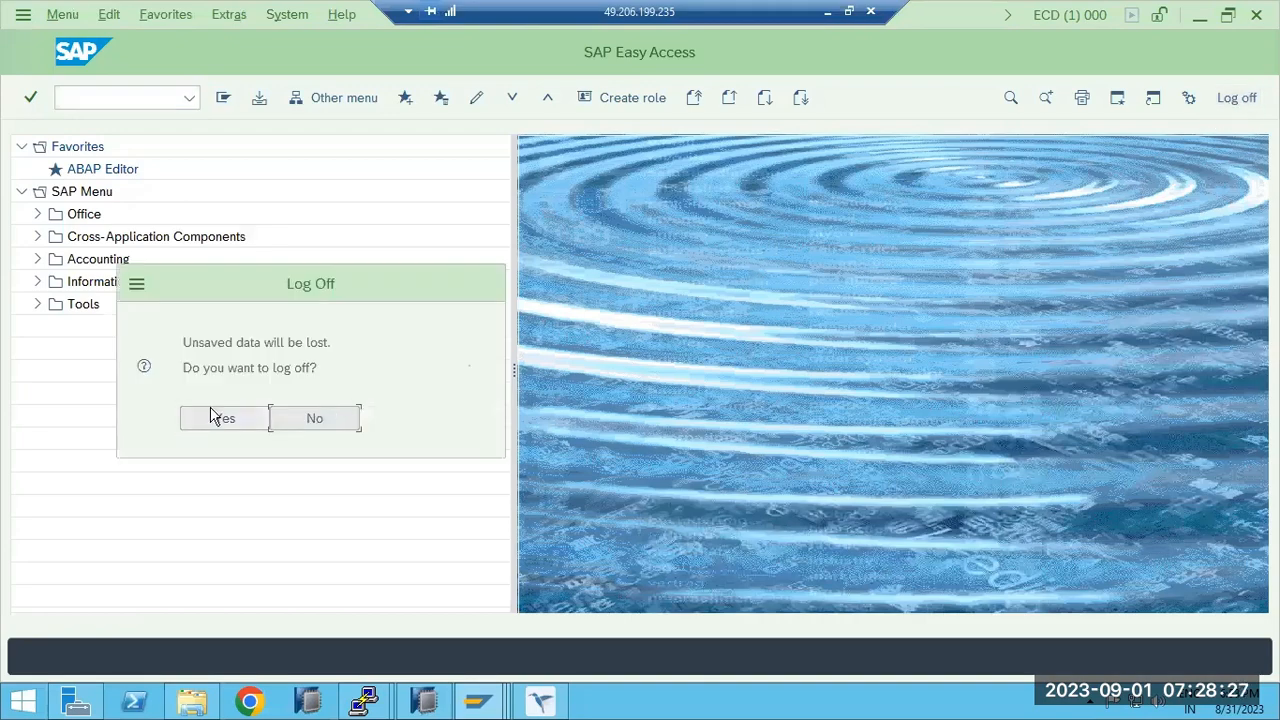
pyautogui.click(1252, 141)
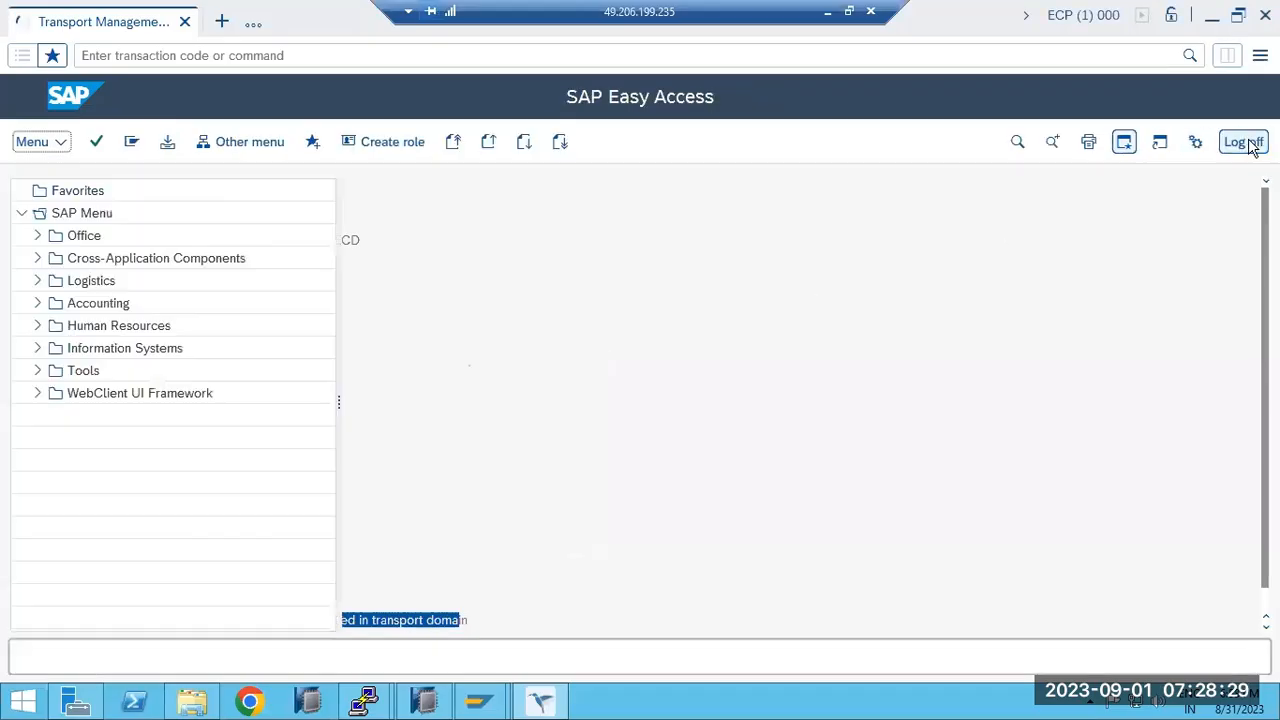
pyautogui.click(1265, 15)
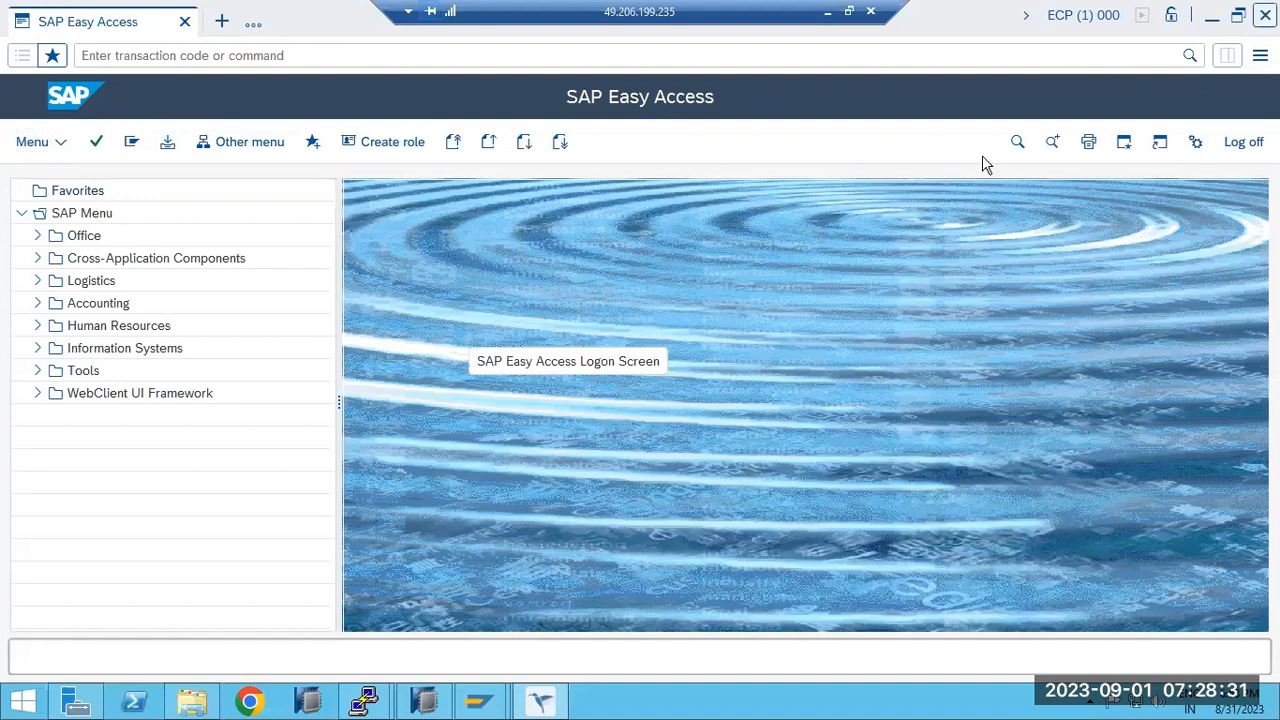
pyautogui.click(207, 468)
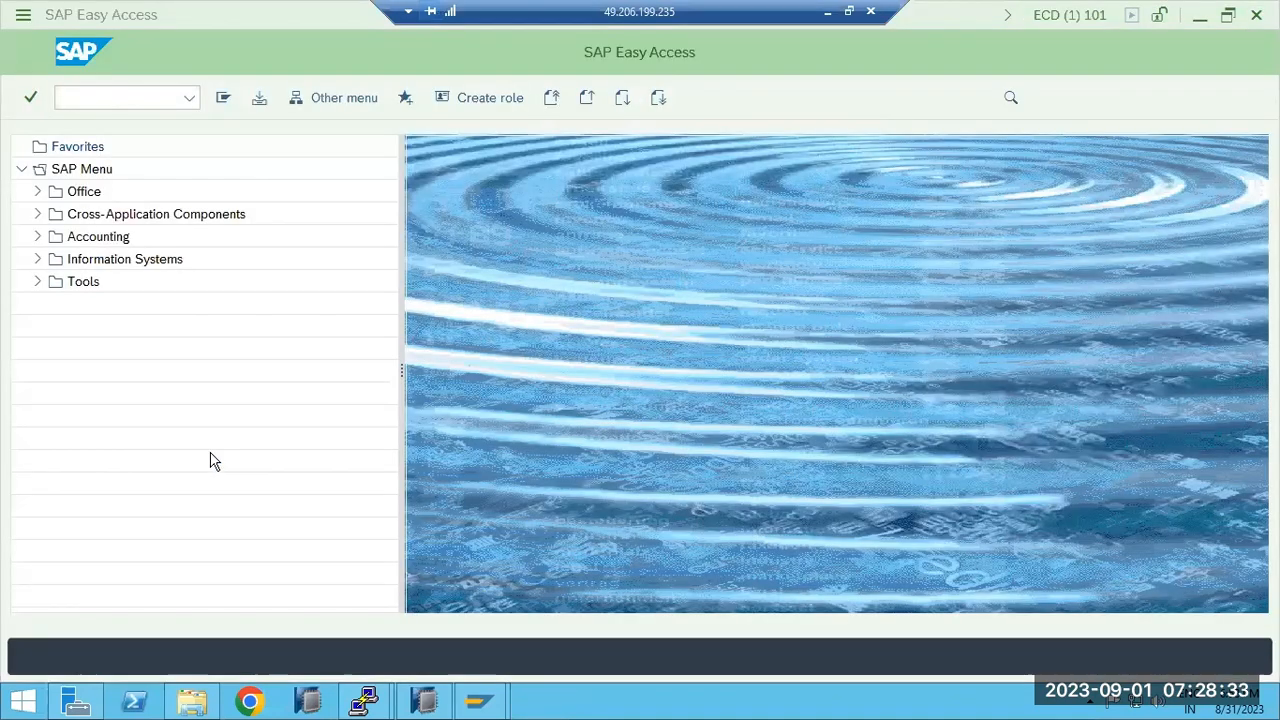
pyautogui.click(1256, 14)
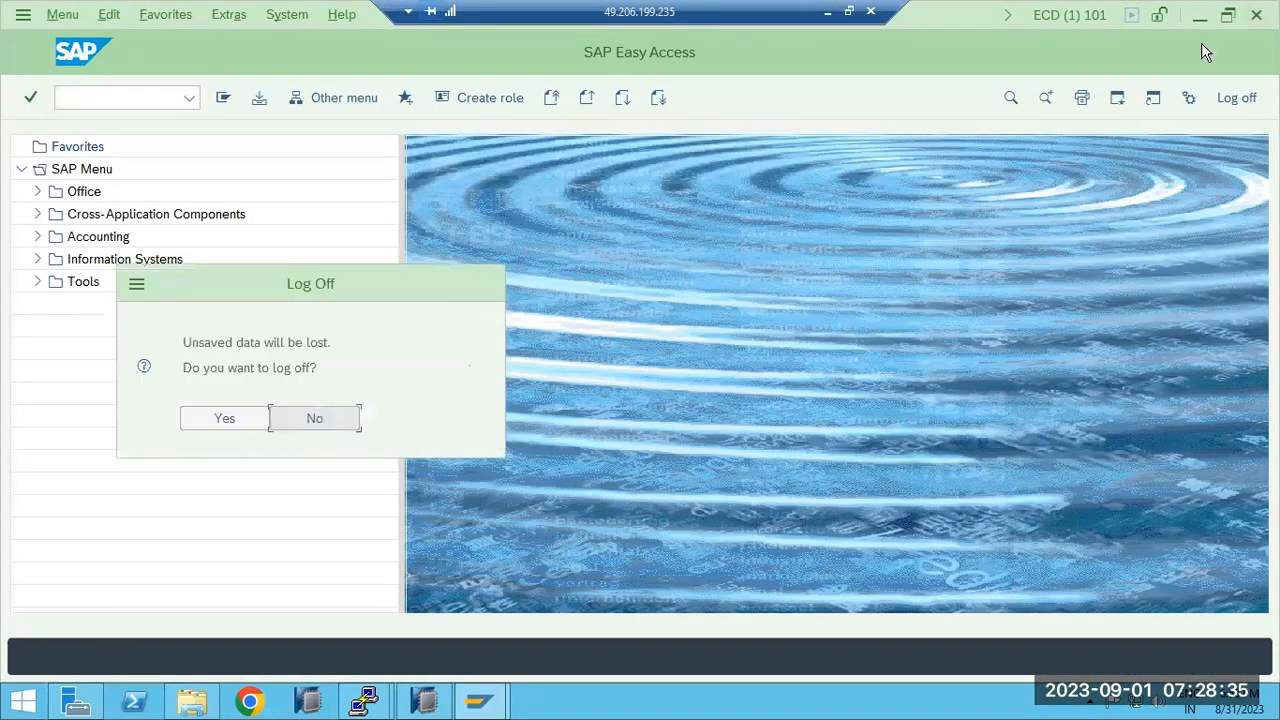
pyautogui.click(225, 432)
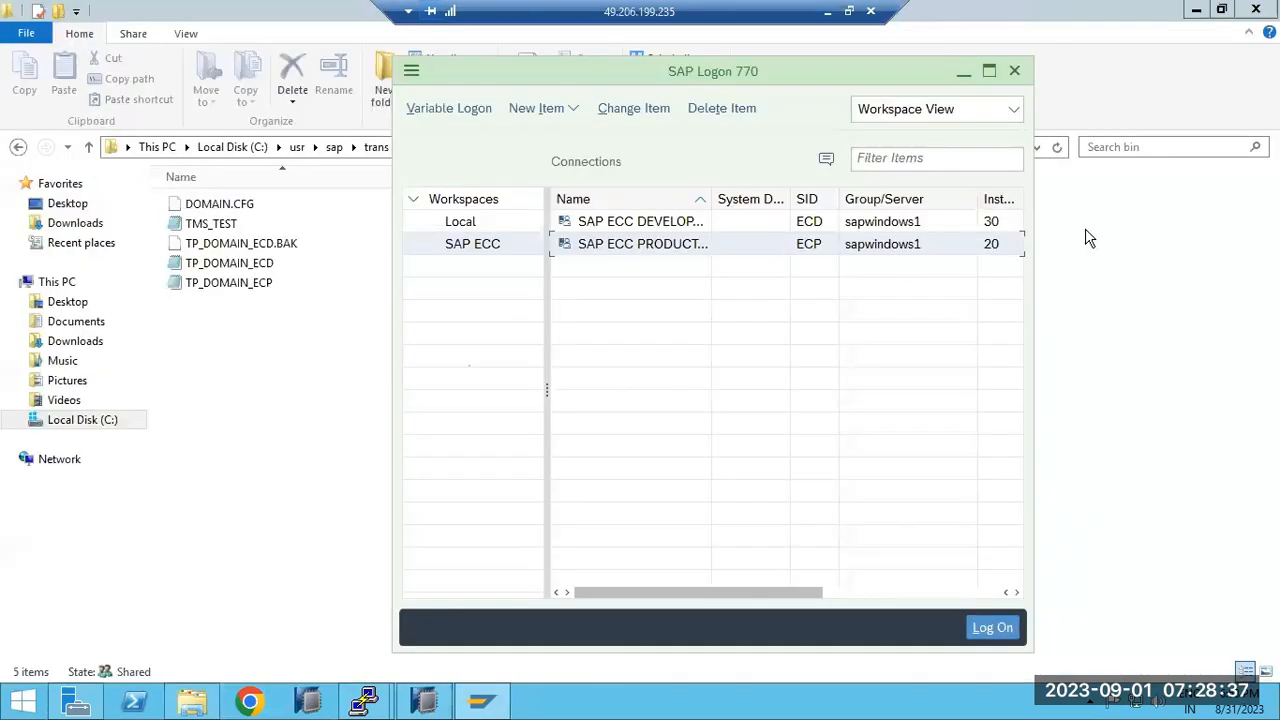
pyautogui.click(1147, 299)
# Log back into ECD client 101 as user basis from SAP Logon.
pyautogui.click(481, 700)
pyautogui.click(628, 222)
pyautogui.doubleClick(628, 222)
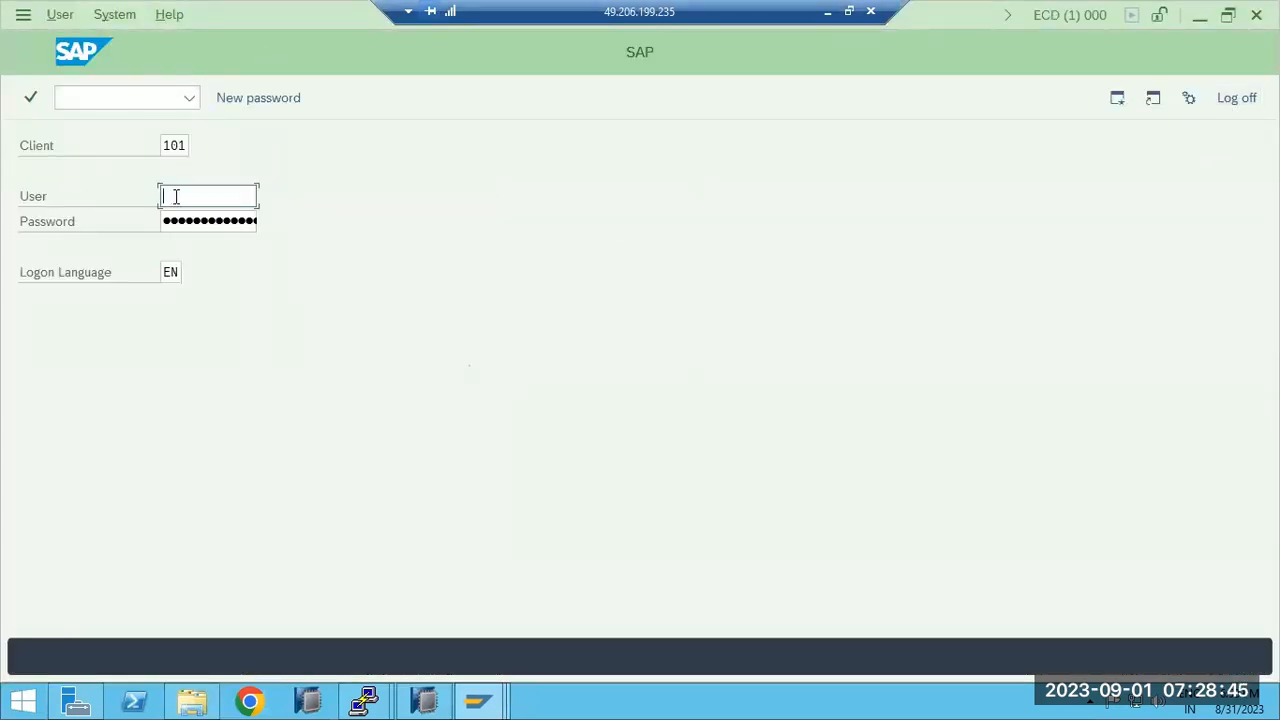
pyautogui.write('basis')
pyautogui.press('Tab')
pyautogui.hotkey('ctrl', 'v')
pyautogui.press('Return')
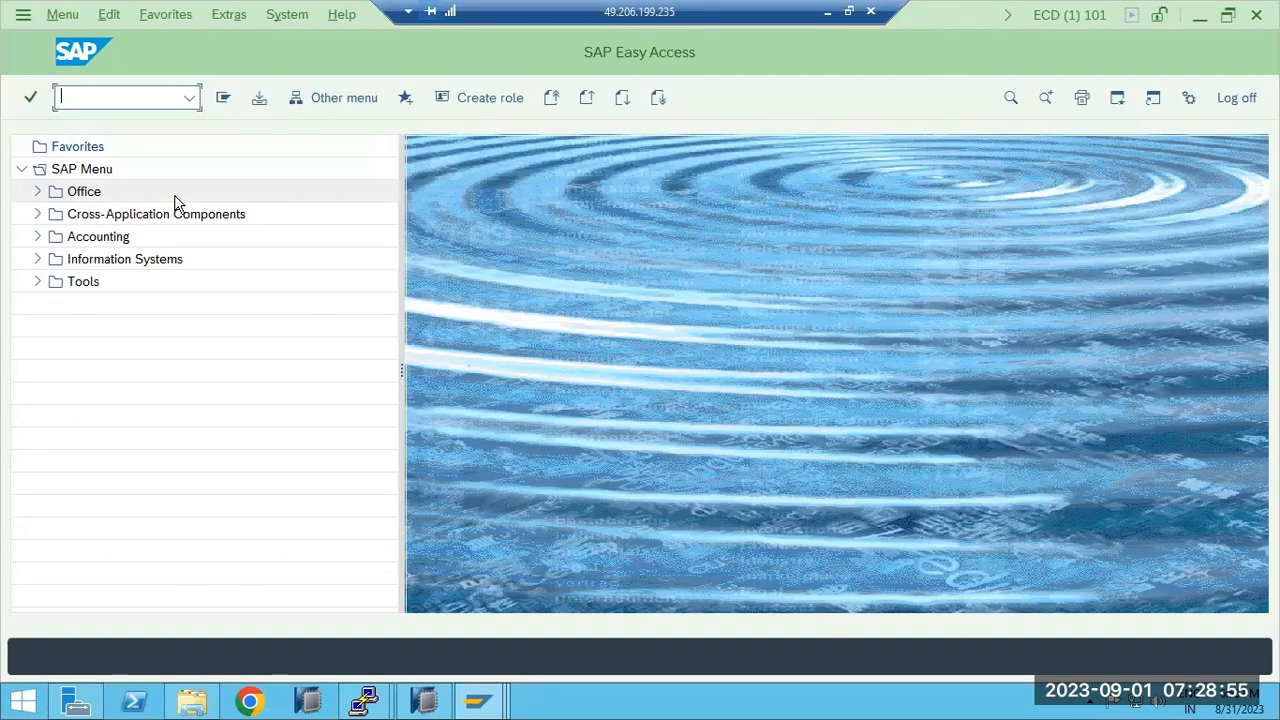
pyautogui.click(829, 12)
# Replace the note text with the heading 'CREATING the TR :' and a 'TR:' line below.
pyautogui.moveTo(110, 258)
pyautogui.mouseDown()
pyautogui.moveTo(58, 165)
pyautogui.moveTo(12, 150)
pyautogui.mouseUp()
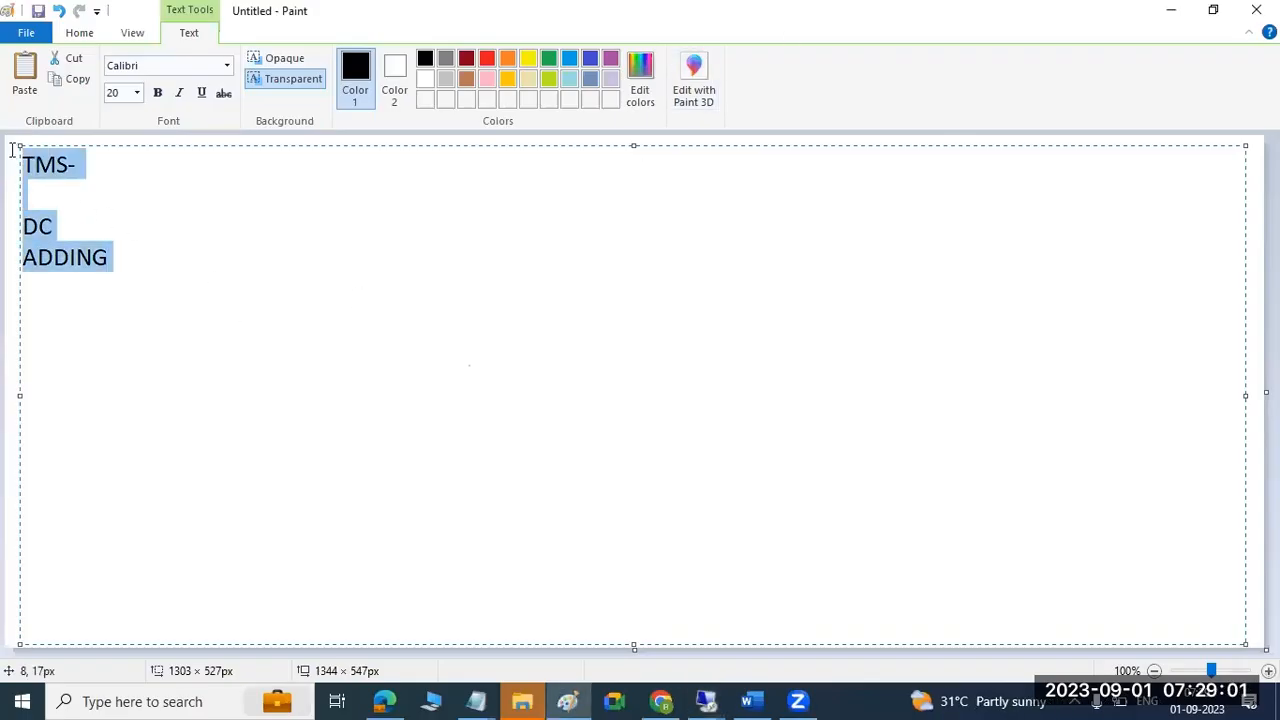
pyautogui.write('CREATING the ')
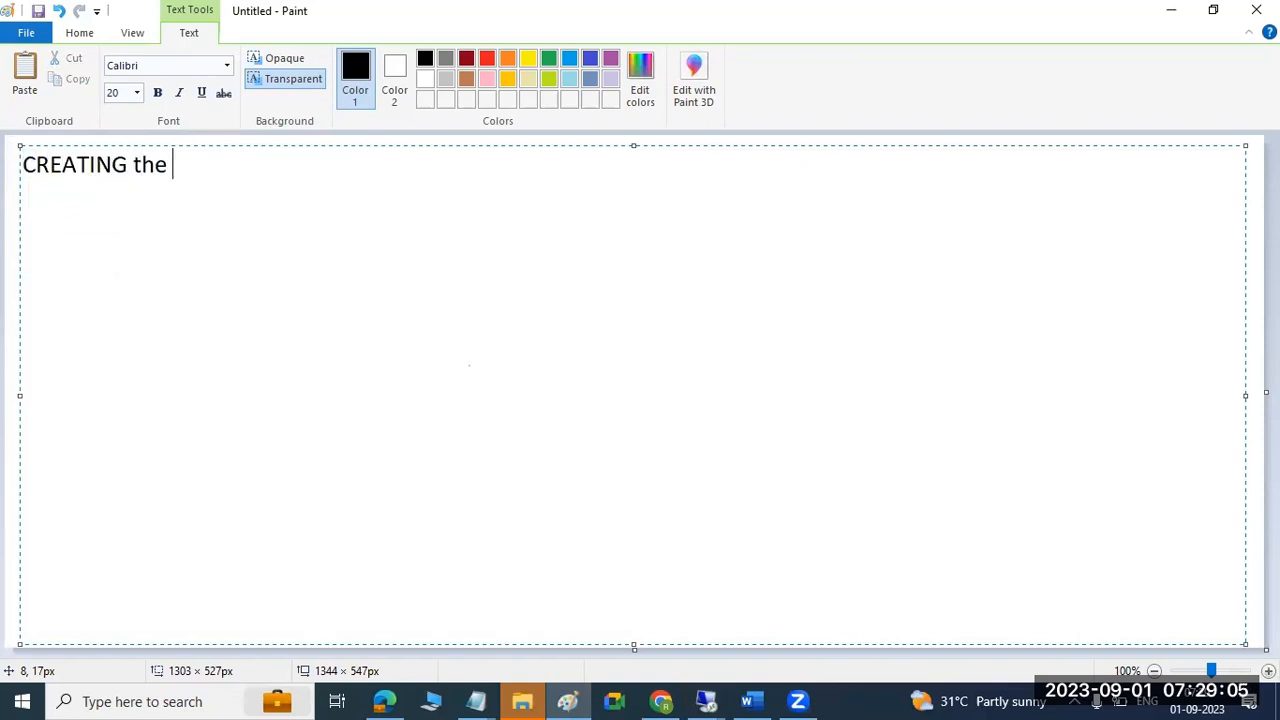
pyautogui.write('TR :')
pyautogui.press('Return')
pyautogui.write('TR:')
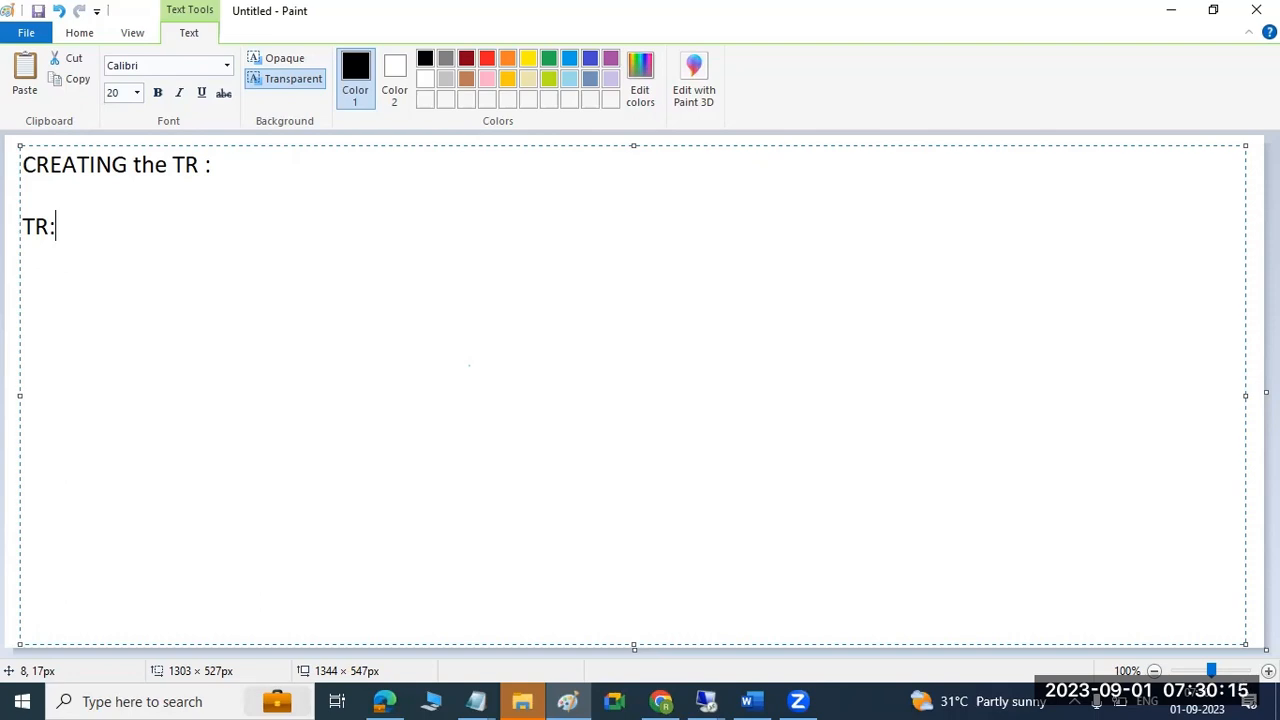
# Replace 'TR:' with 'SE01-SE09-SE10', add a dashed rule beneath, and start item '1)'.
pyautogui.press('BackSpace')
pyautogui.press('BackSpace')
pyautogui.press('BackSpace')
pyautogui.write('SE01-SE')
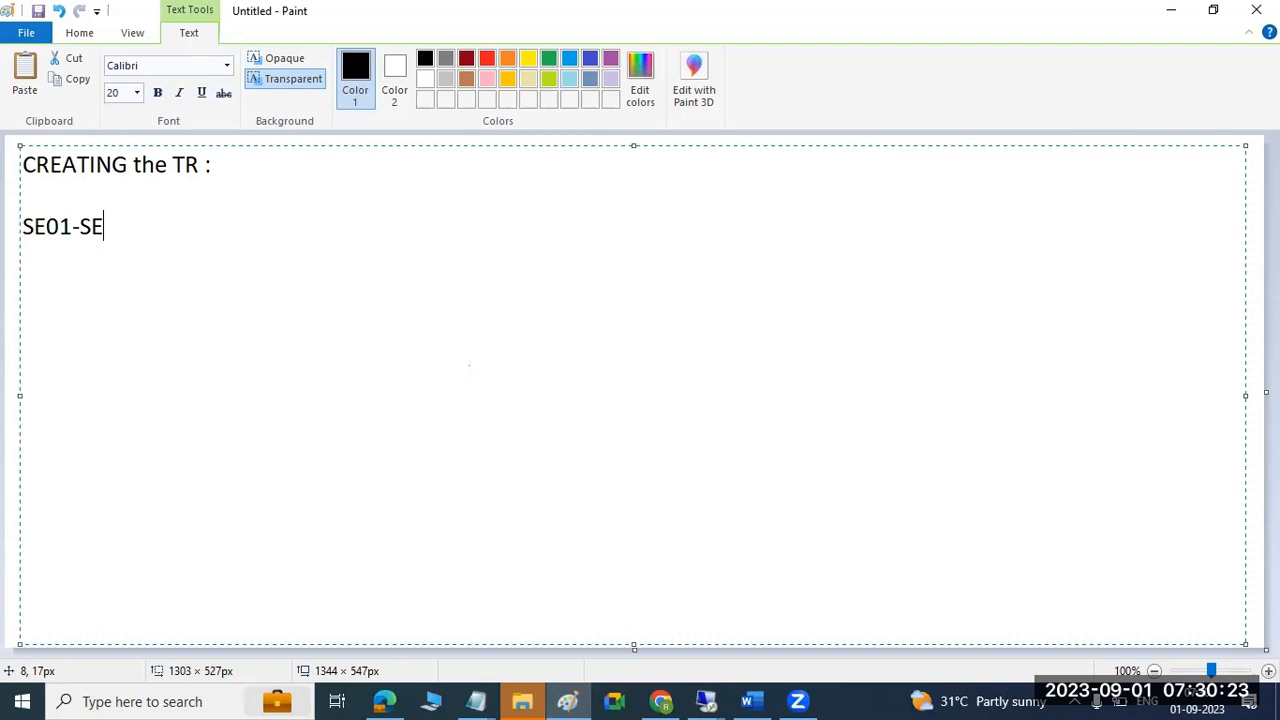
pyautogui.write('09-SE10')
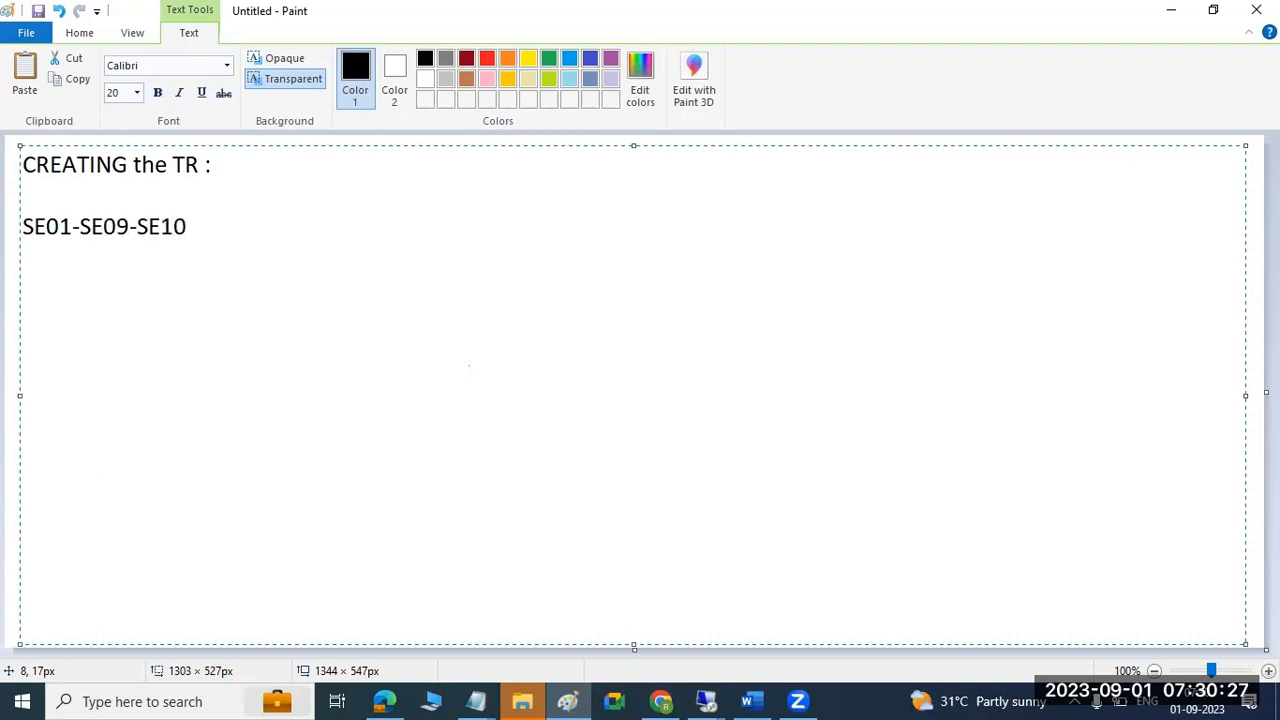
pyautogui.press('Return')
pyautogui.write('-------------------------')
pyautogui.press('Return')
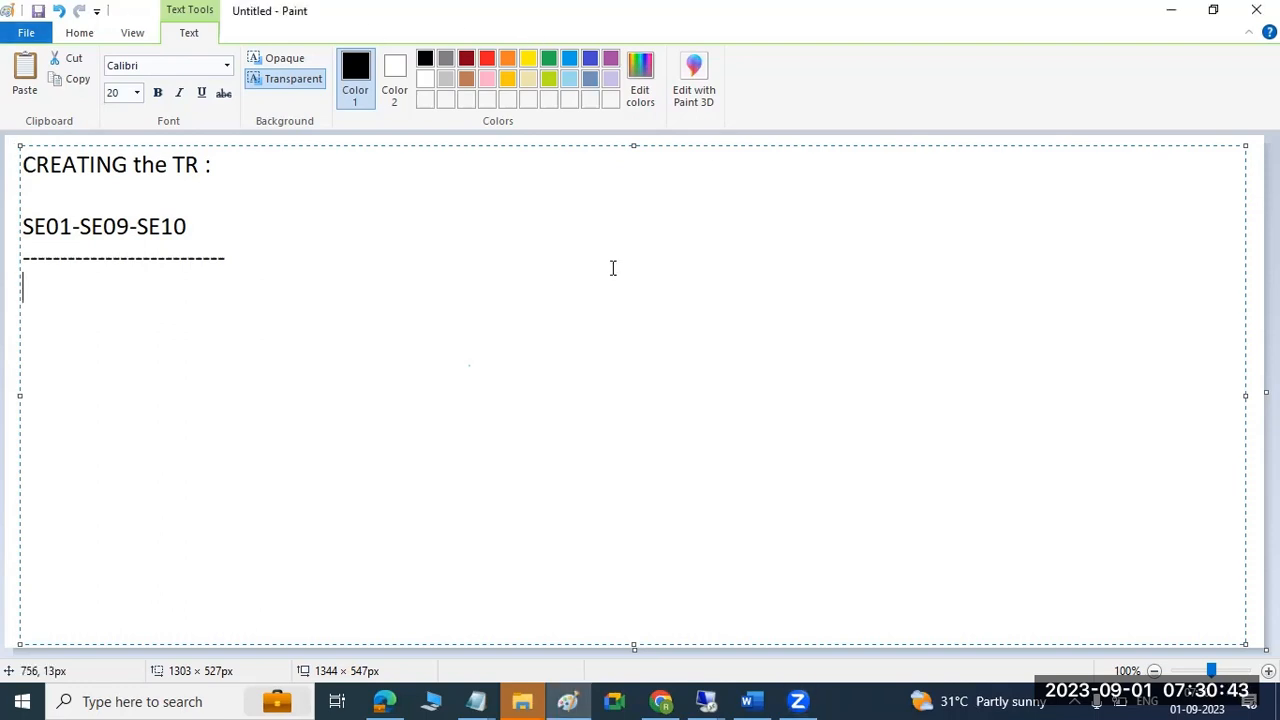
pyautogui.write('1)')
pyautogui.click(707, 700)
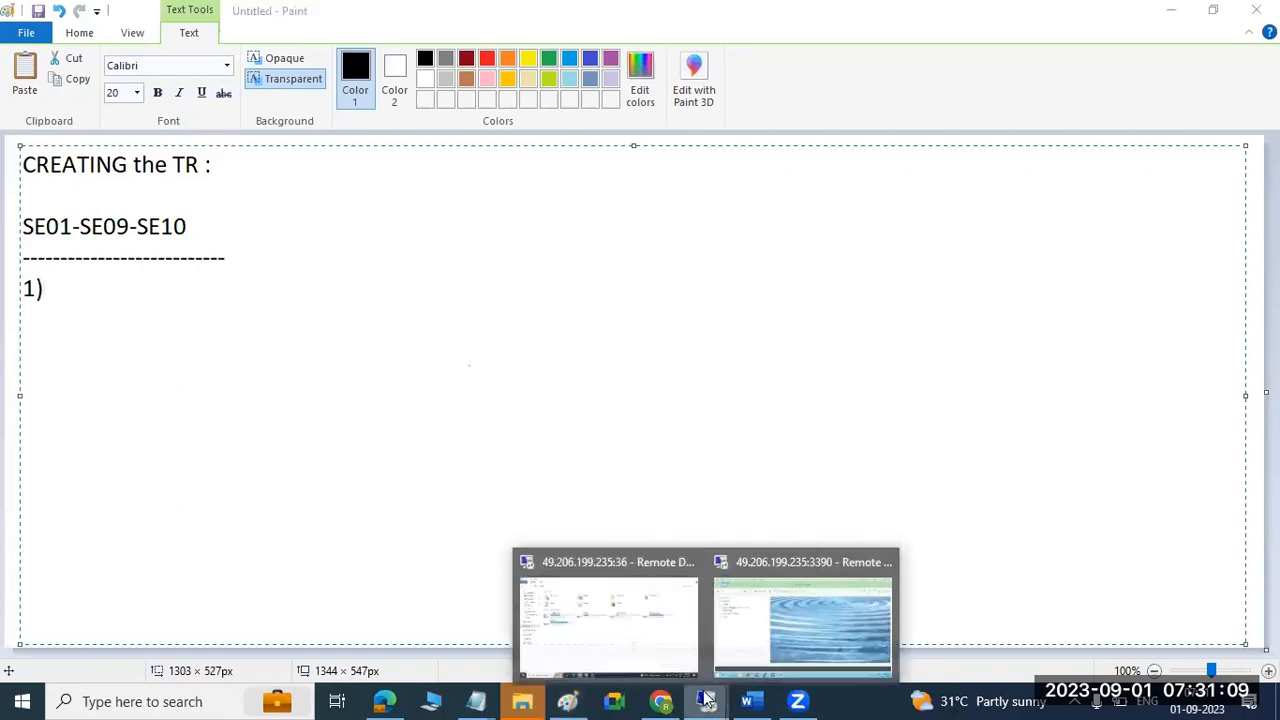
# Open the Transport Organizer with se01 and bring up the Create Request type dialog.
pyautogui.click(760, 608)
pyautogui.click(101, 92)
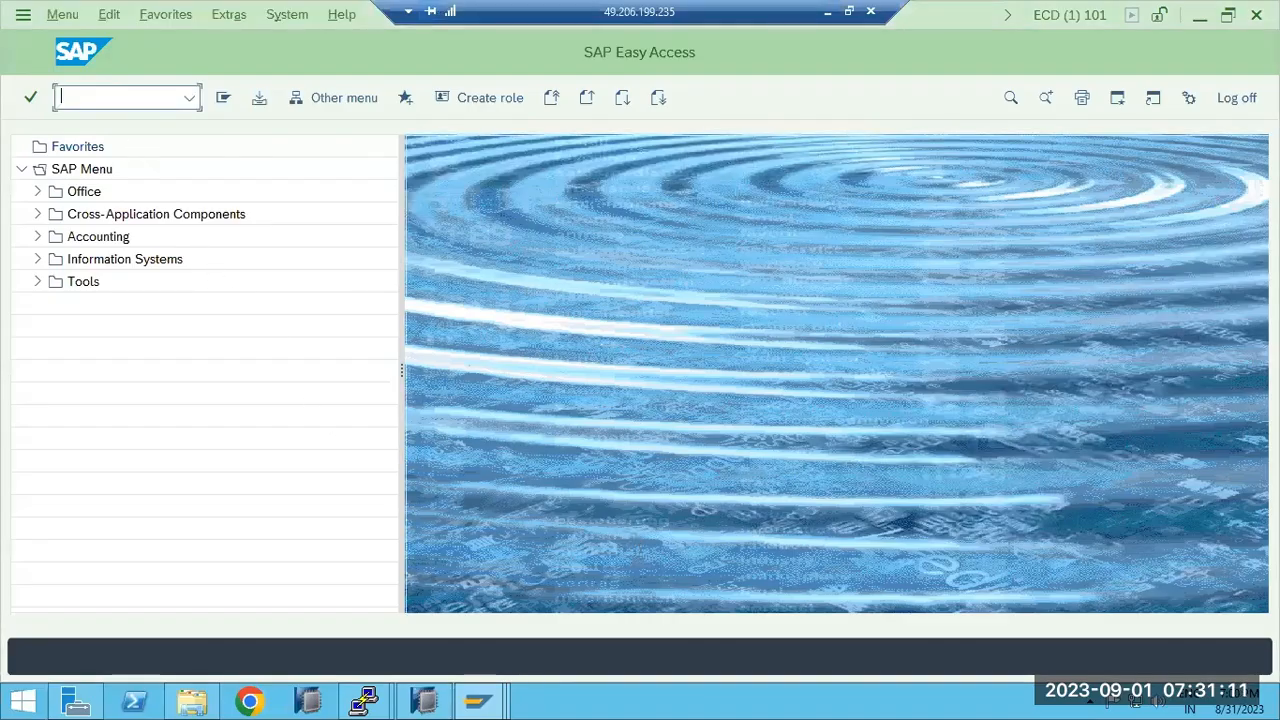
pyautogui.write('se01')
pyautogui.press('Return')
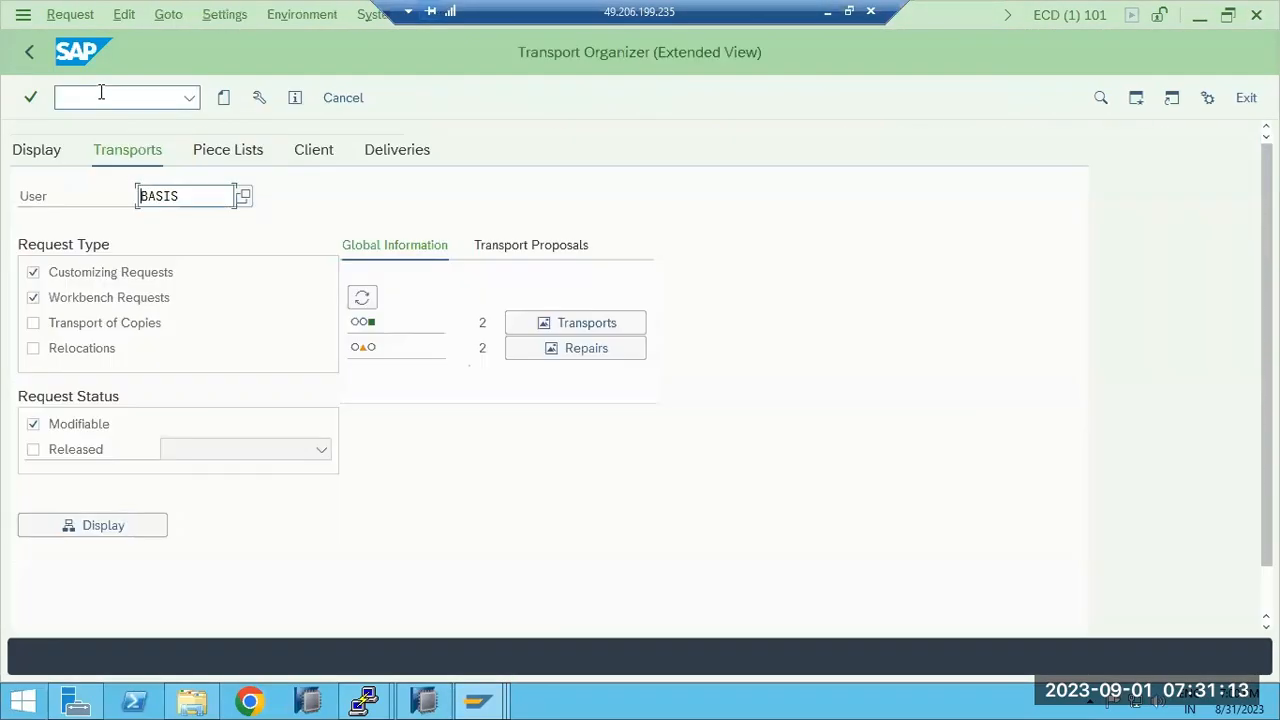
pyautogui.click(223, 97)
pyautogui.moveTo(276, 316); pyautogui.dragTo(251, 191)
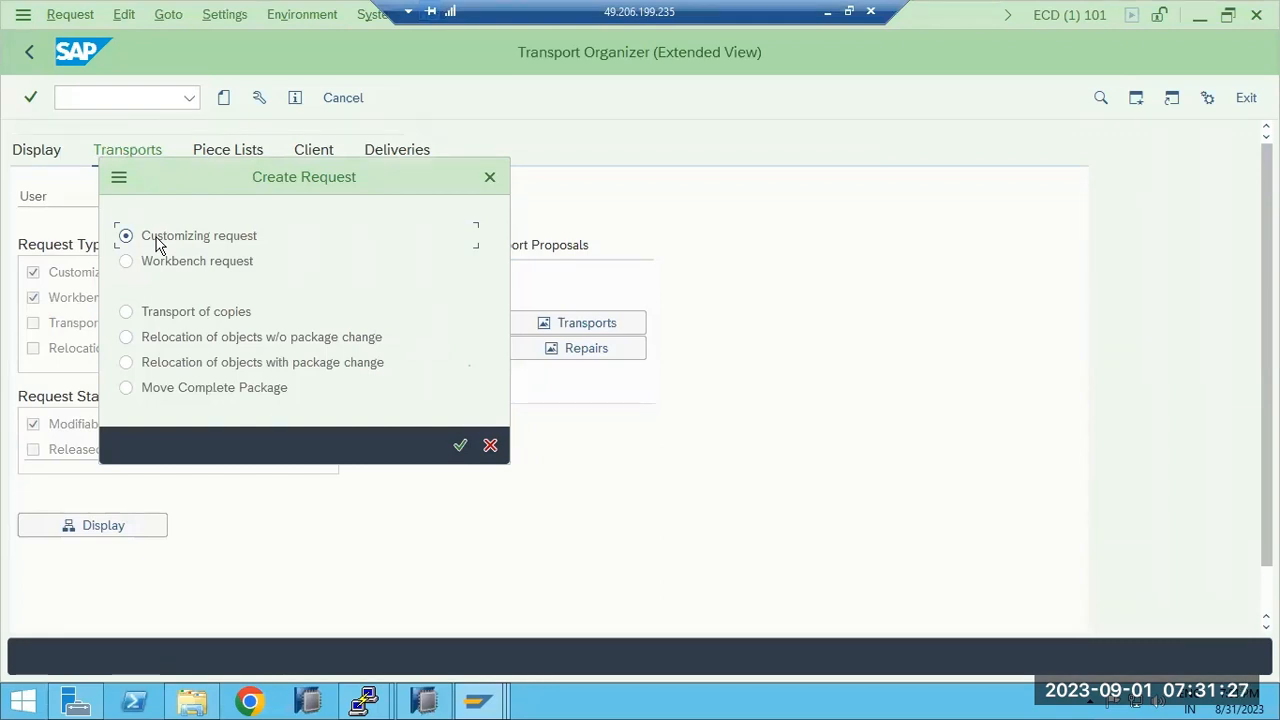
# Compare Customizing, Workbench and Transport of copies, then confirm Workbench request as the type.
pyautogui.click(164, 274)
pyautogui.click(170, 313)
pyautogui.click(163, 236)
pyautogui.click(174, 263)
pyautogui.click(174, 245)
pyautogui.click(161, 262)
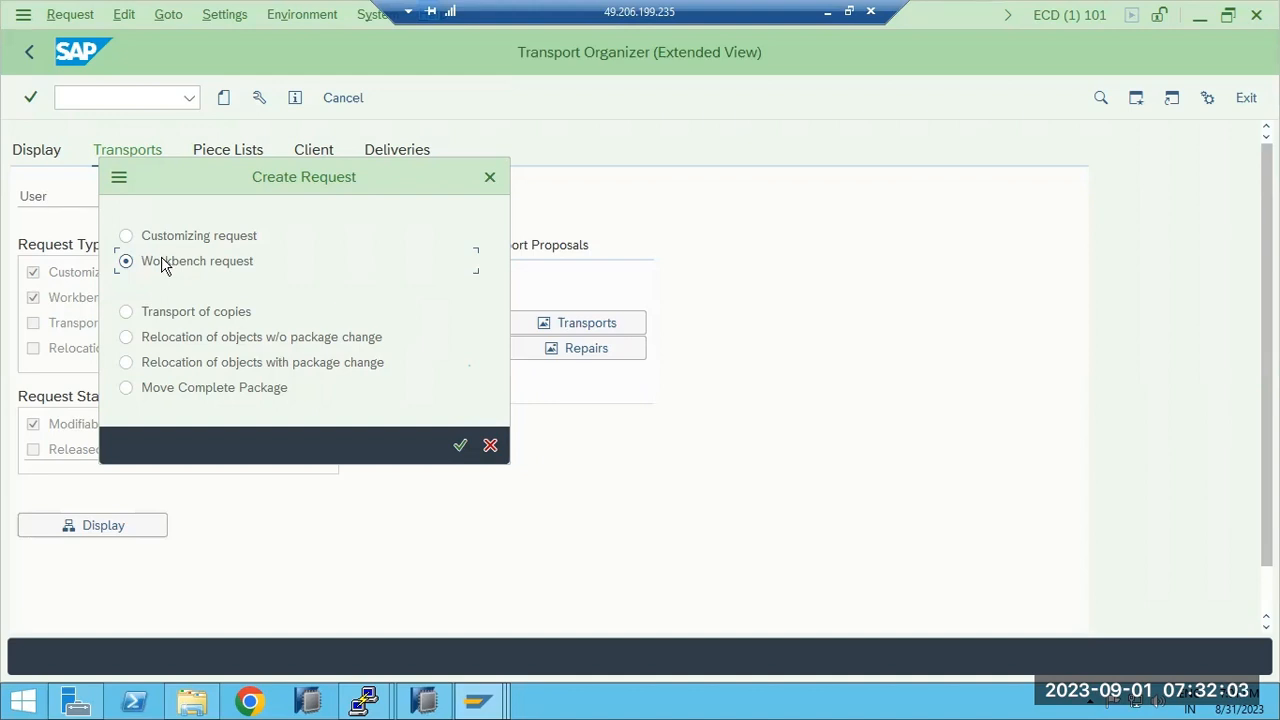
pyautogui.click(167, 311)
pyautogui.click(158, 240)
pyautogui.click(155, 242)
pyautogui.click(157, 264)
pyautogui.click(459, 446)
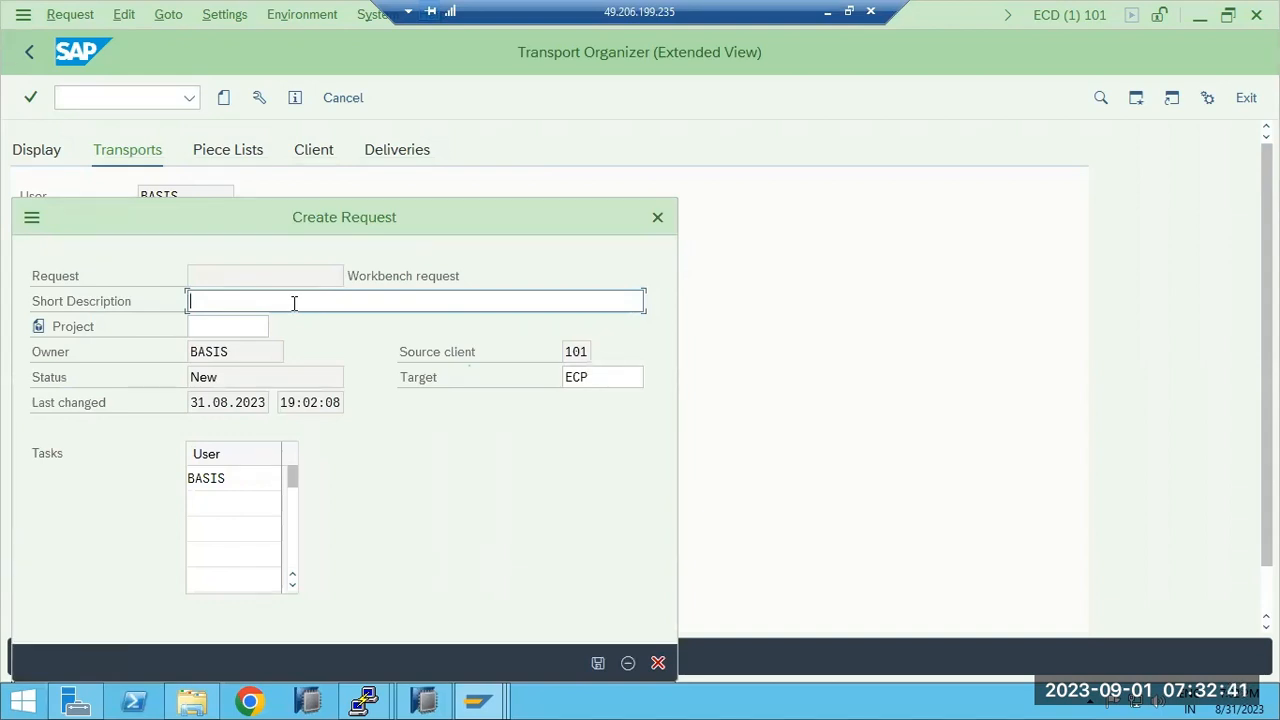
# Describe the request as 'MOVING the BDLS CHANGES to PRODUCTION' and save it as ECDK900017.
pyautogui.write('EXAMPLE TRANSPORT')
pyautogui.tripleClick(293, 302)
pyautogui.write('MOVING the C')
pyautogui.press('BackSpace')
pyautogui.write('BDLS CHANGES to ')
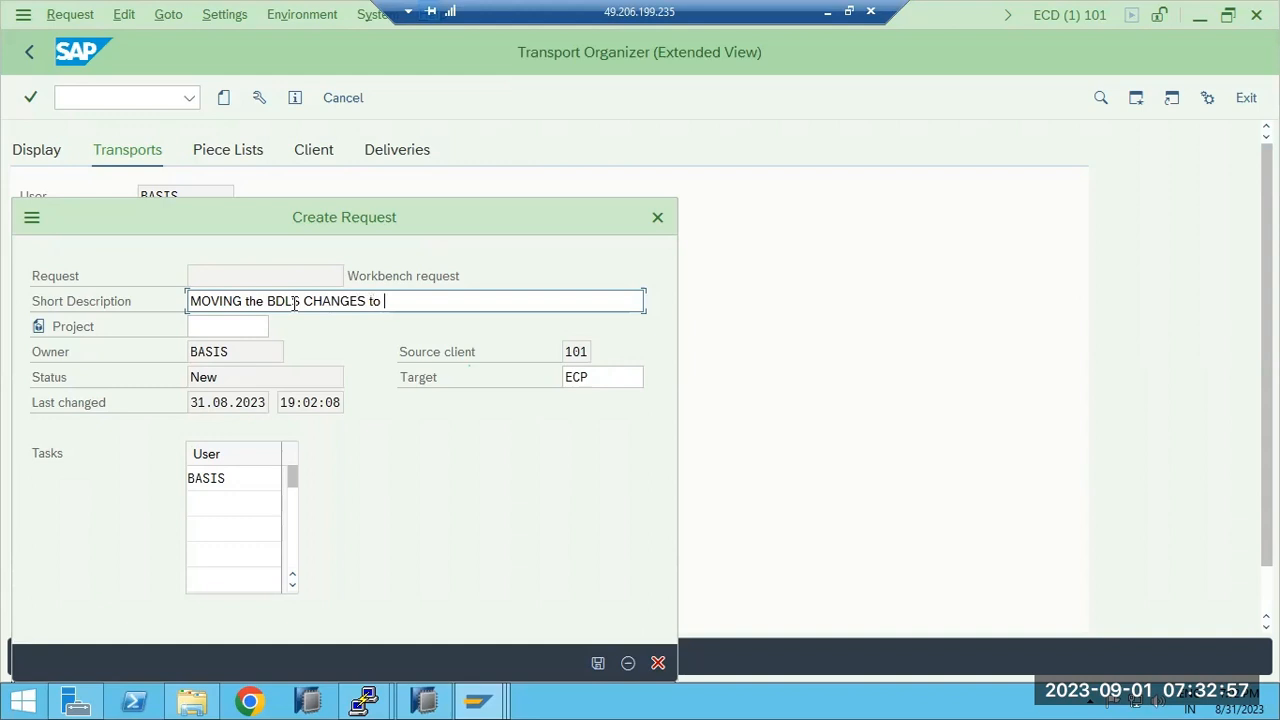
pyautogui.write('PRODUCTION')
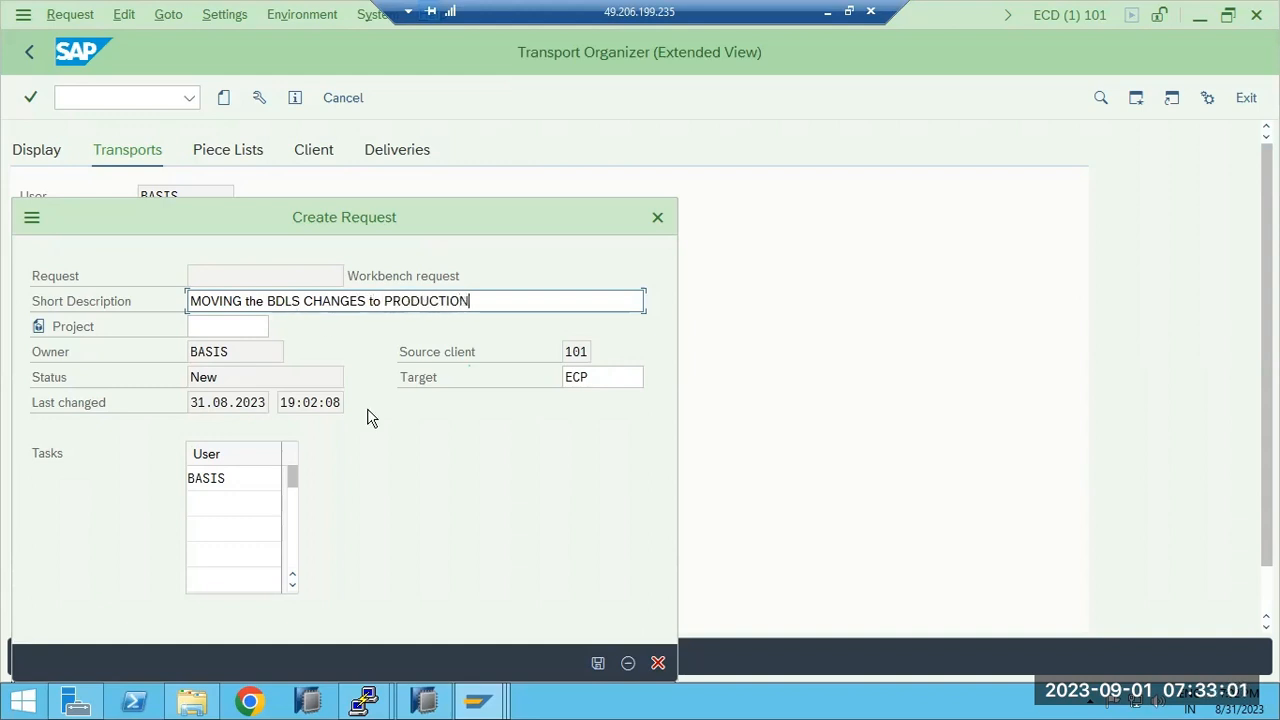
pyautogui.click(596, 664)
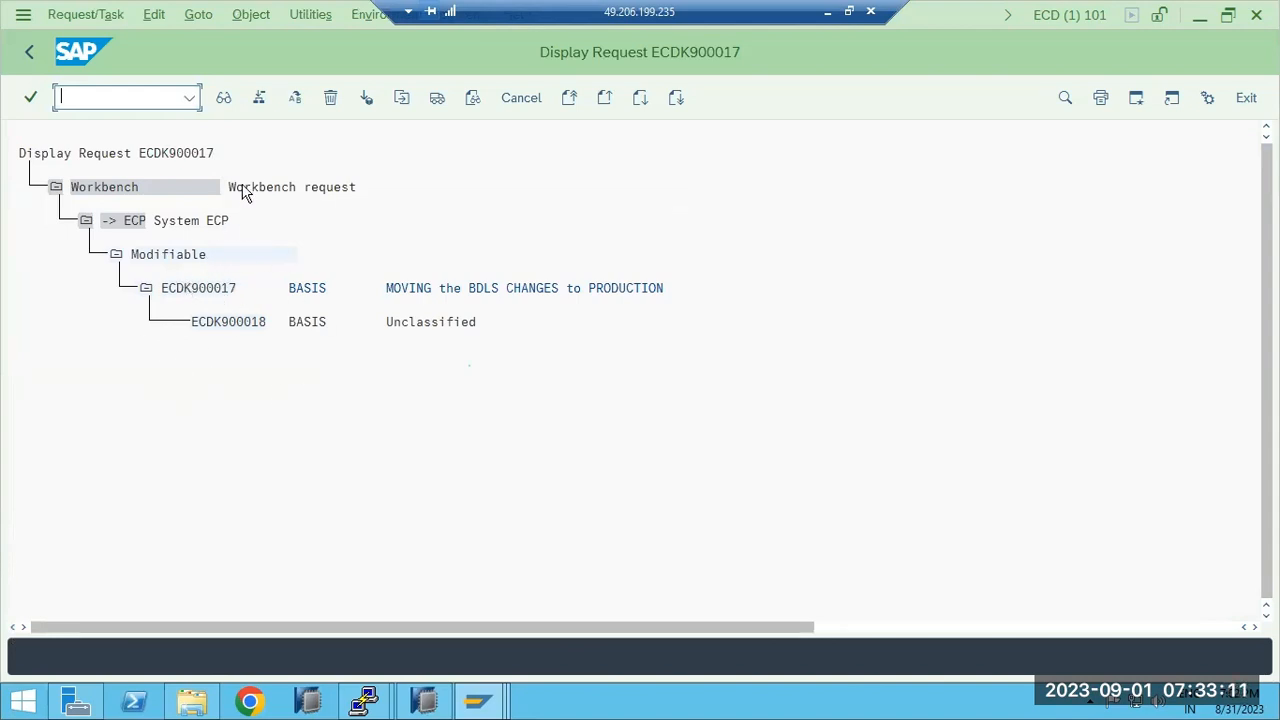
# Open request ECDK900017 in change mode and set row 1's program ID to R3TR.
pyautogui.doubleClick(216, 296)
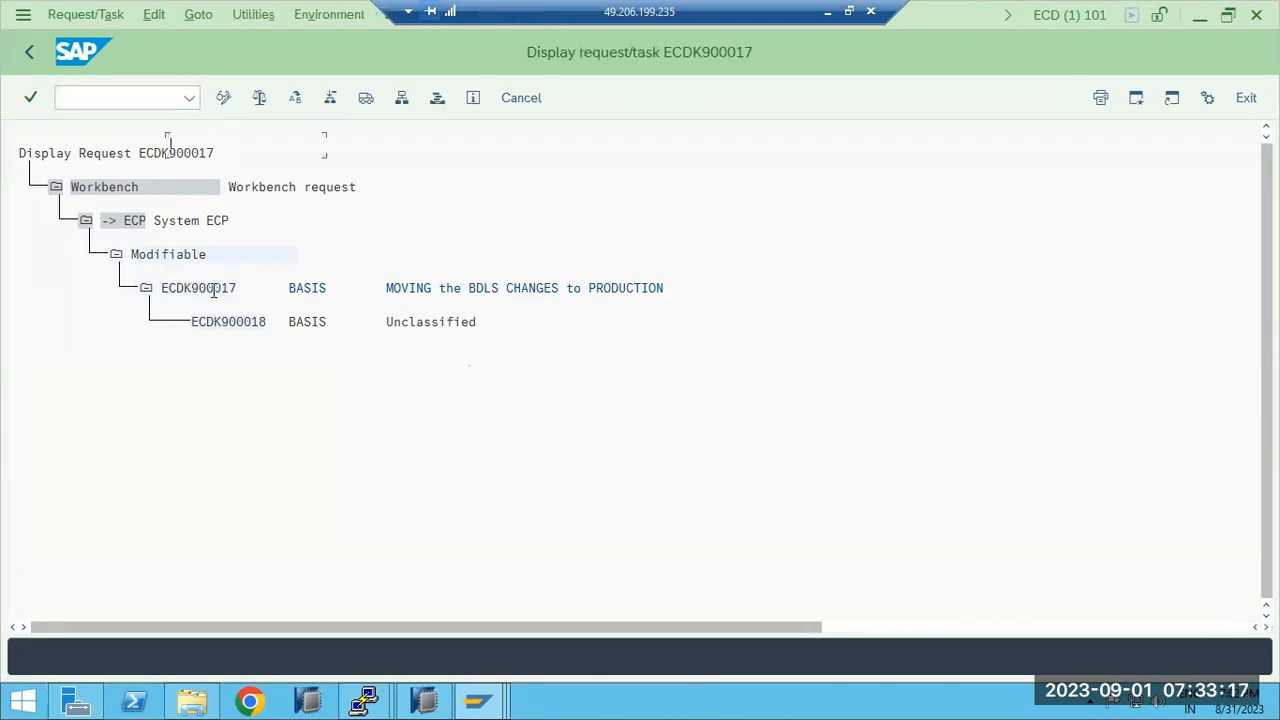
pyautogui.click(223, 97)
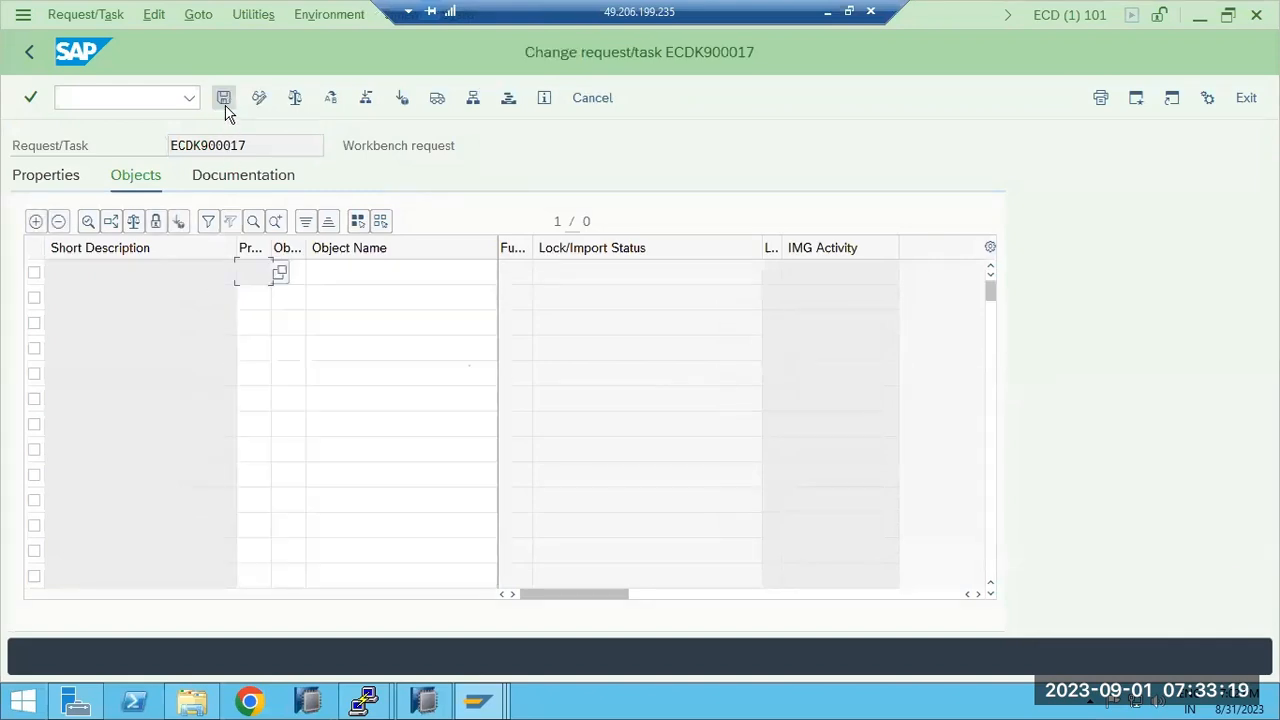
pyautogui.click(279, 272)
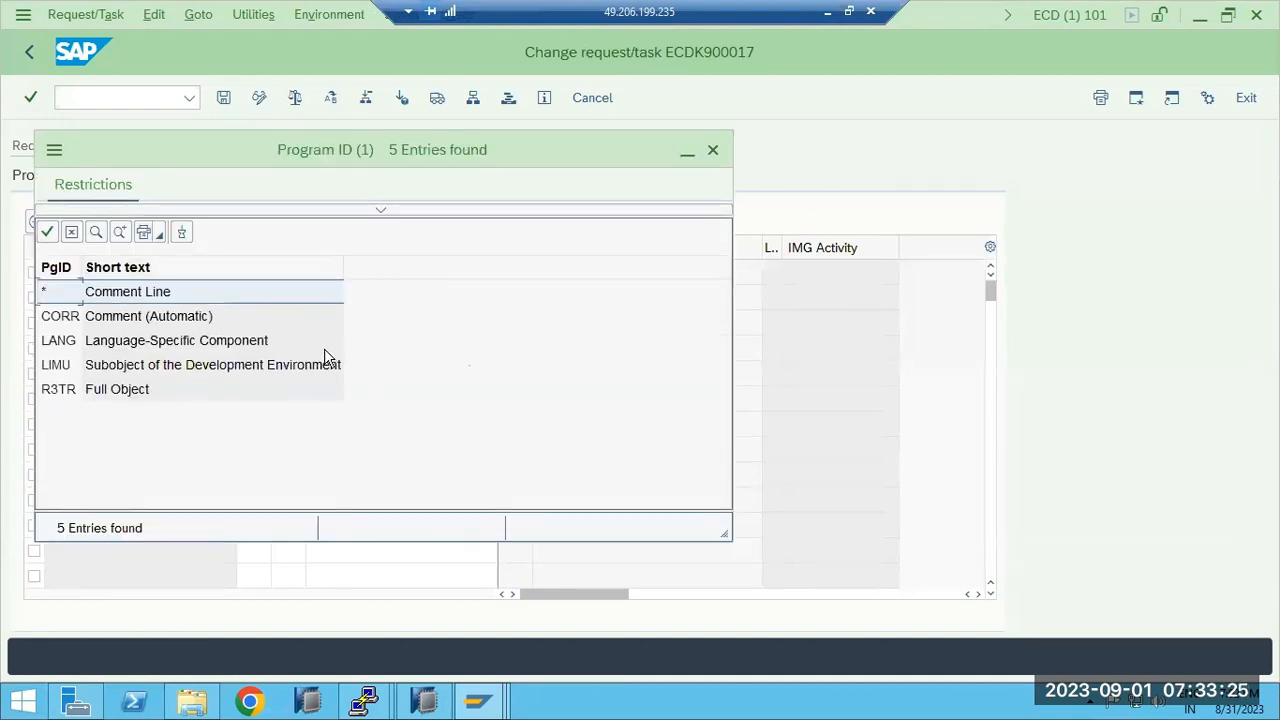
pyautogui.doubleClick(131, 384)
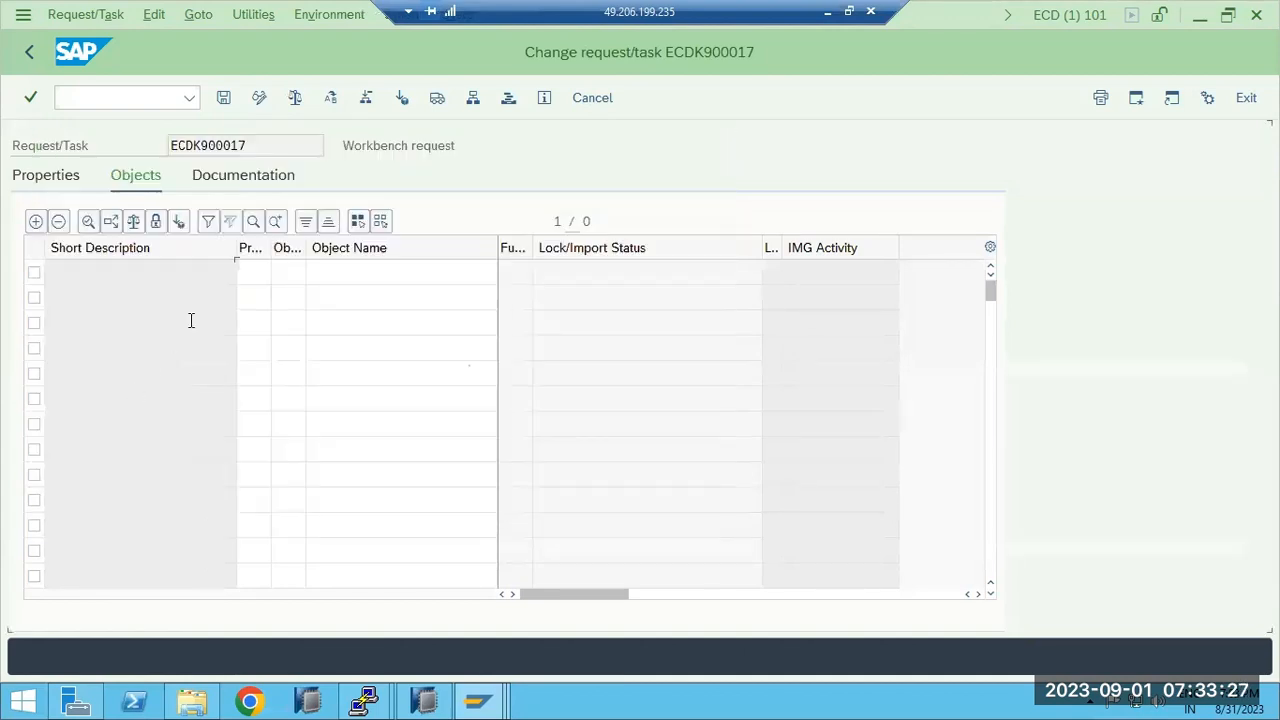
# Choose ACGR (Role) as the object type for row 1.
pyautogui.click(296, 272)
pyautogui.click(312, 273)
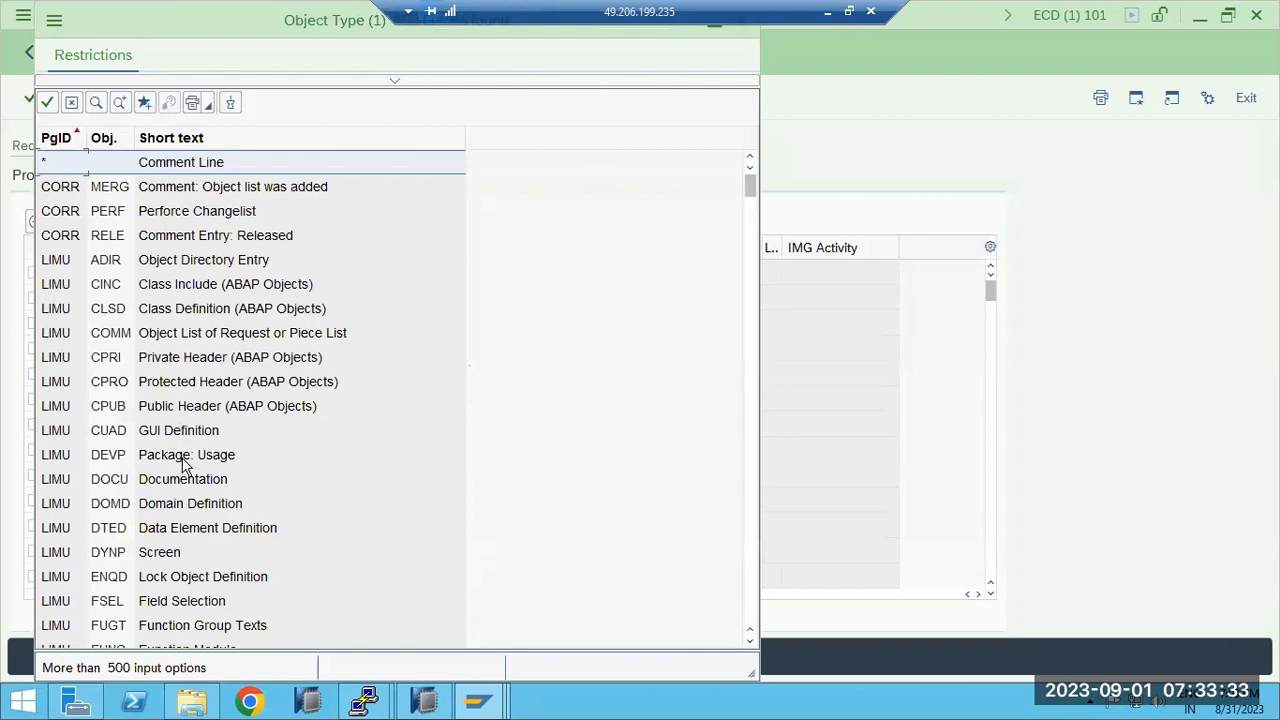
pyautogui.scroll(-7, 183, 463)
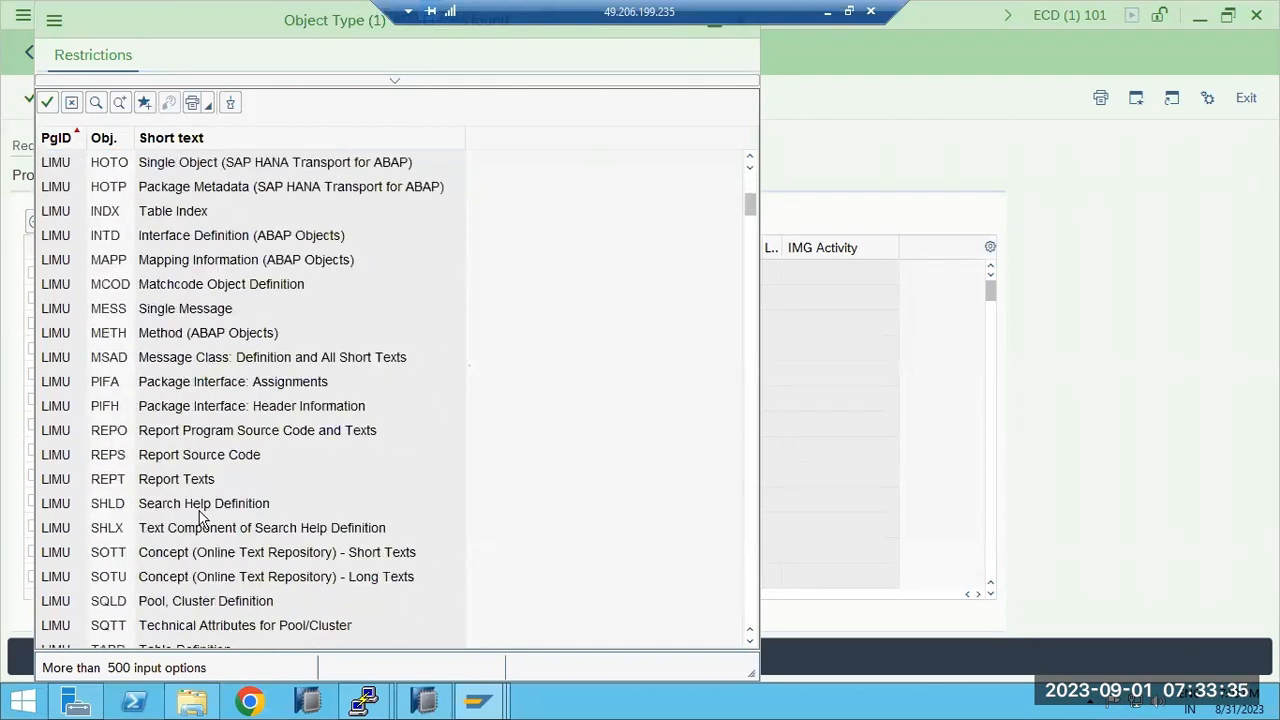
pyautogui.scroll(-4, 200, 515)
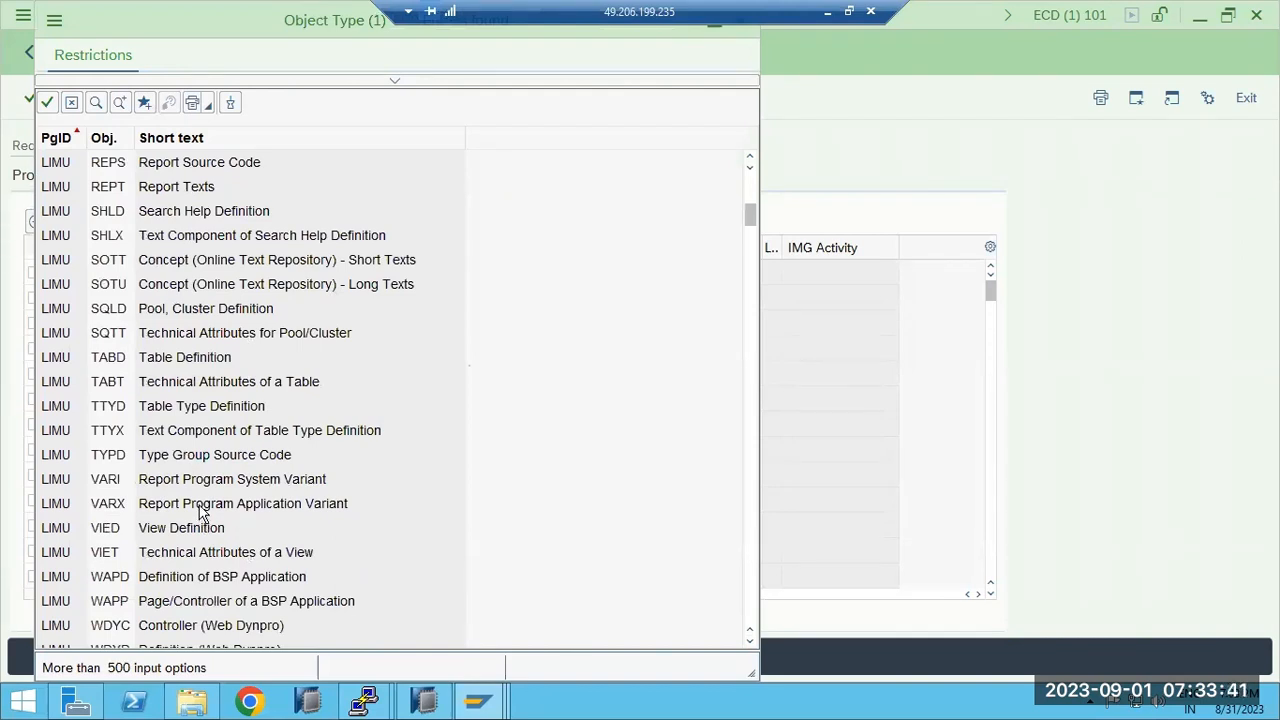
pyautogui.scroll(-8, 200, 512)
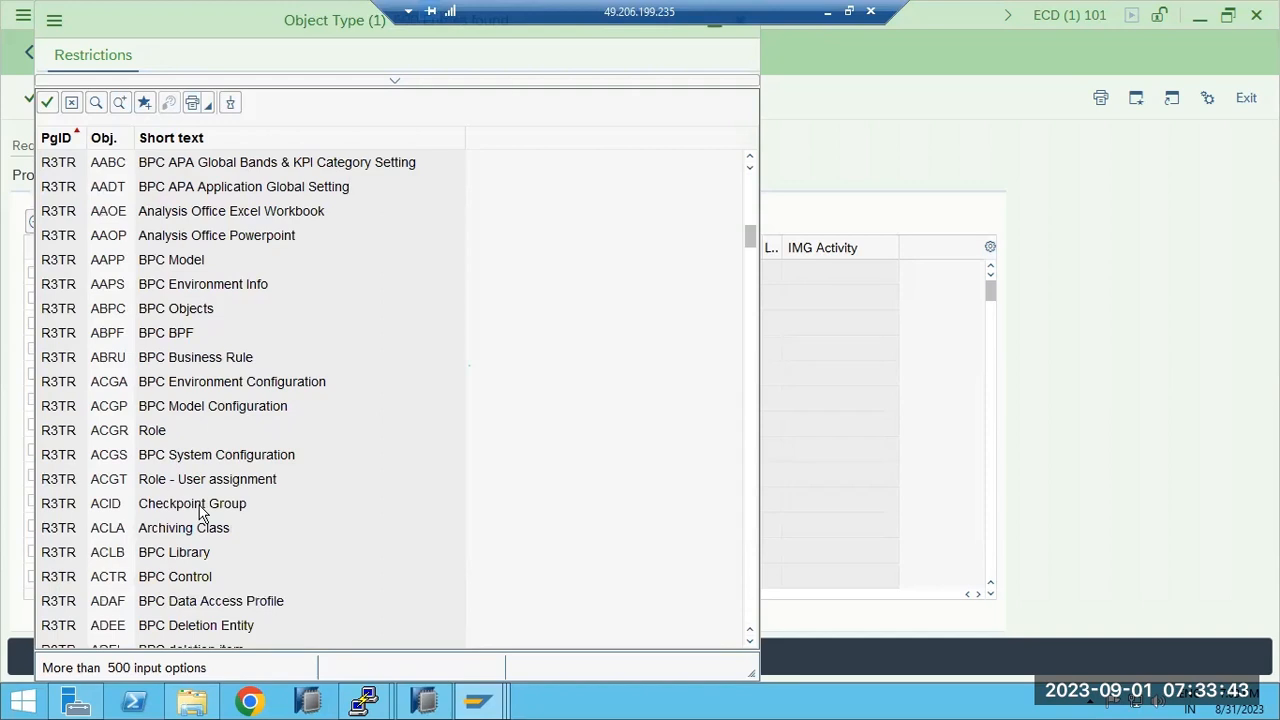
pyautogui.doubleClick(155, 430)
# Browse the object-type list again, close it, and select ACGR in the Obj. cell to replace it.
pyautogui.click(418, 266)
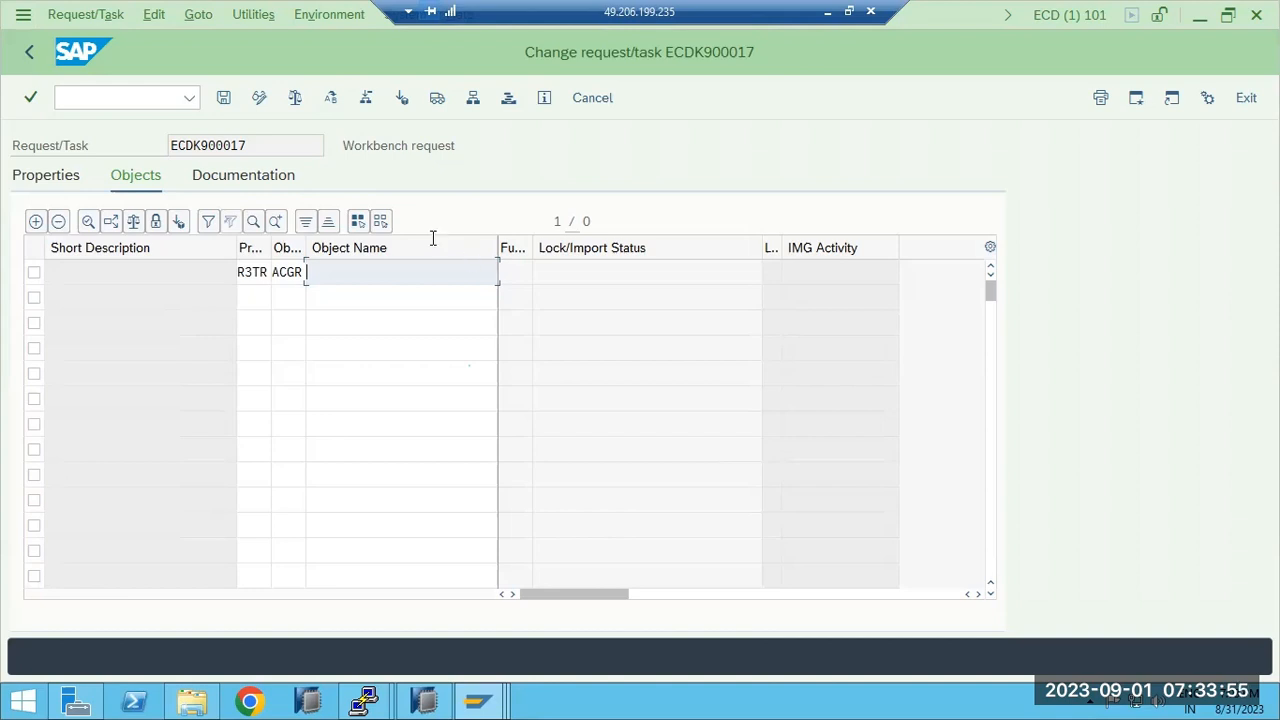
pyautogui.press('F4')
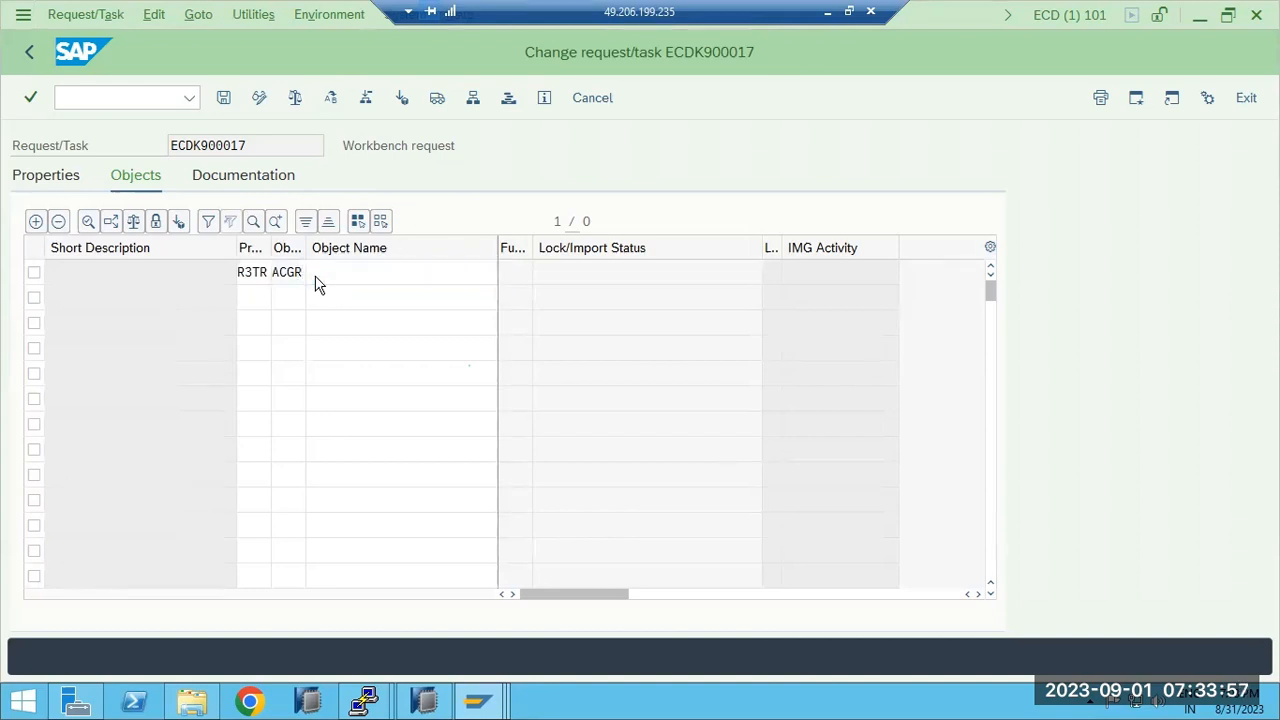
pyautogui.scroll(-15, 120, 430)
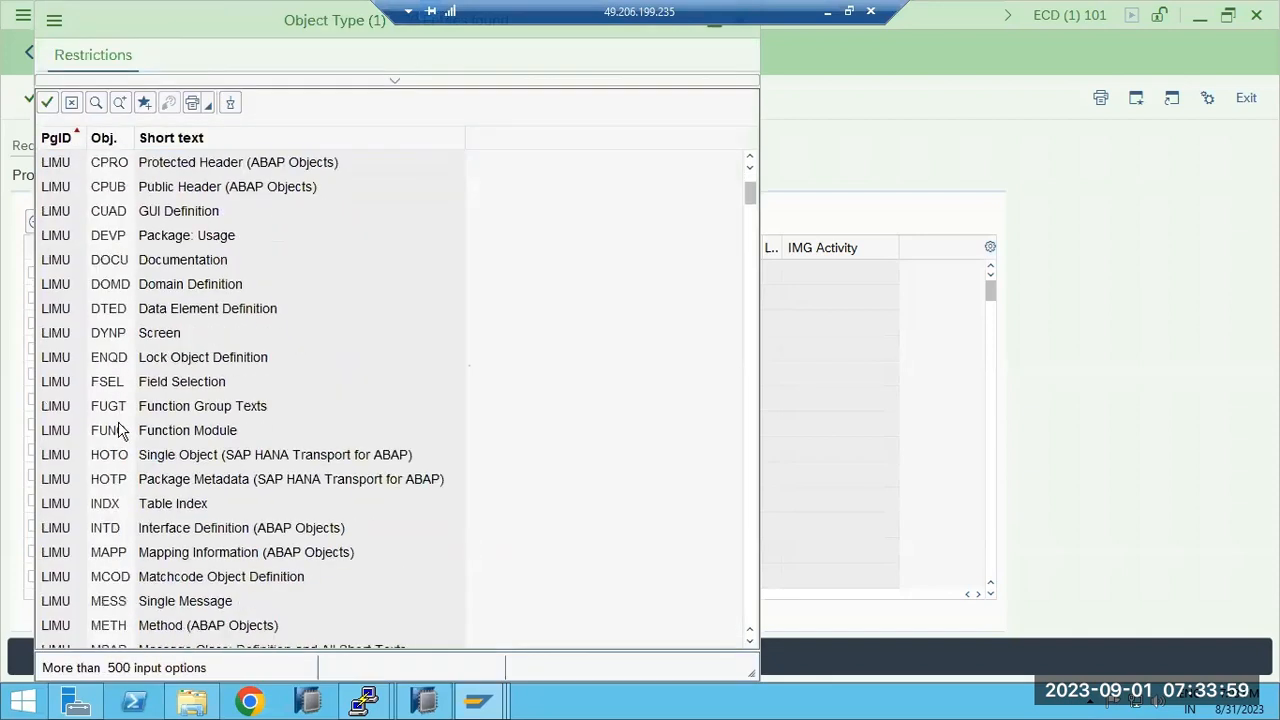
pyautogui.scroll(-8, 120, 430)
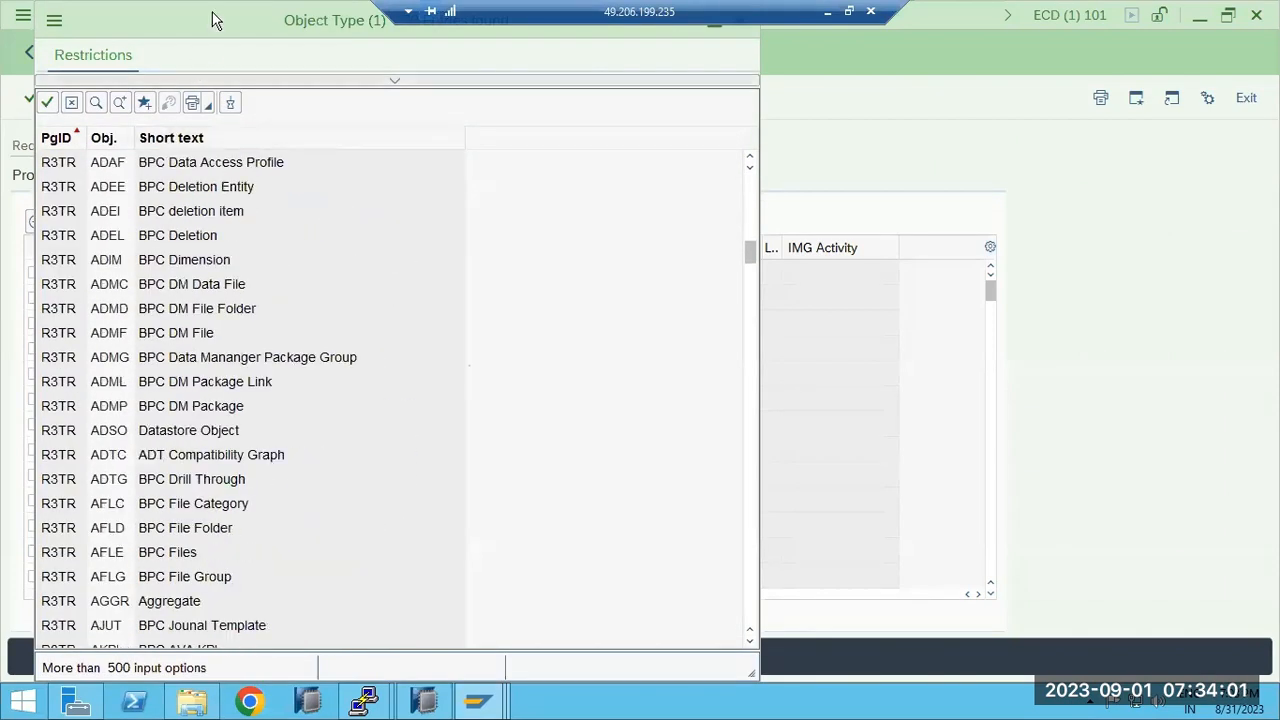
pyautogui.moveTo(229, 20); pyautogui.dragTo(303, 51)
pyautogui.scroll(-6, 245, 285)
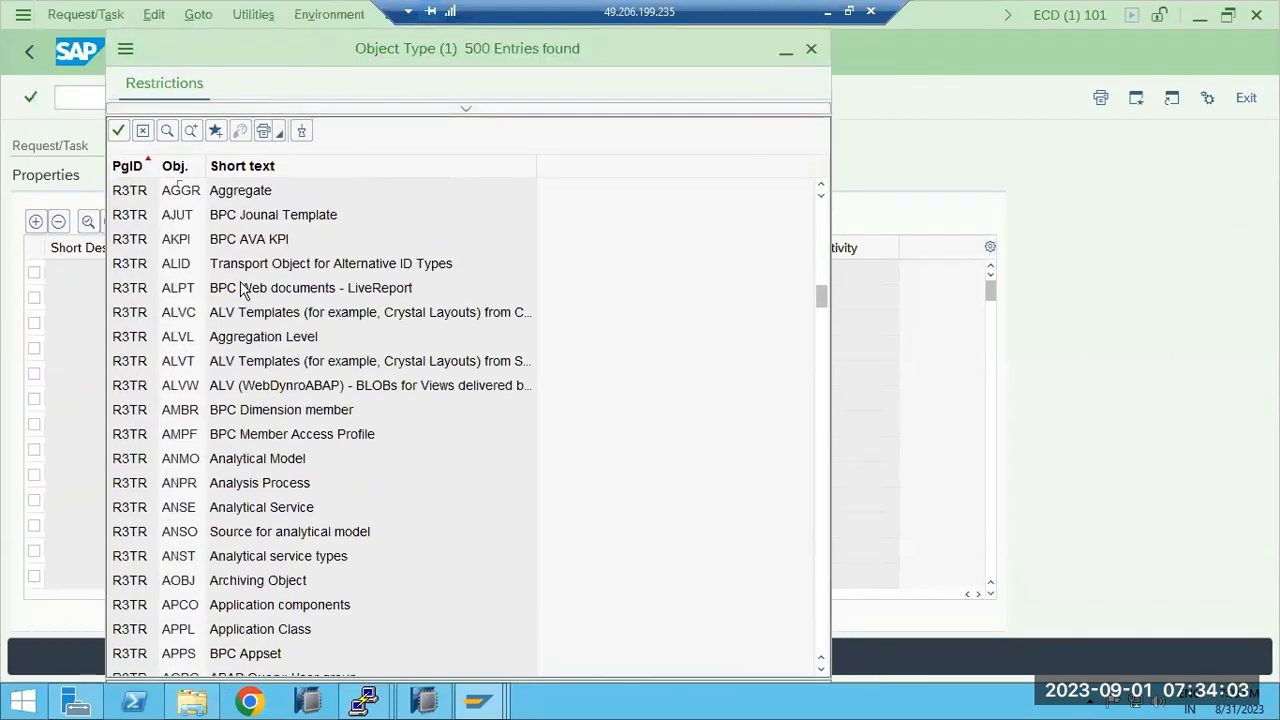
pyautogui.scroll(-4, 245, 283)
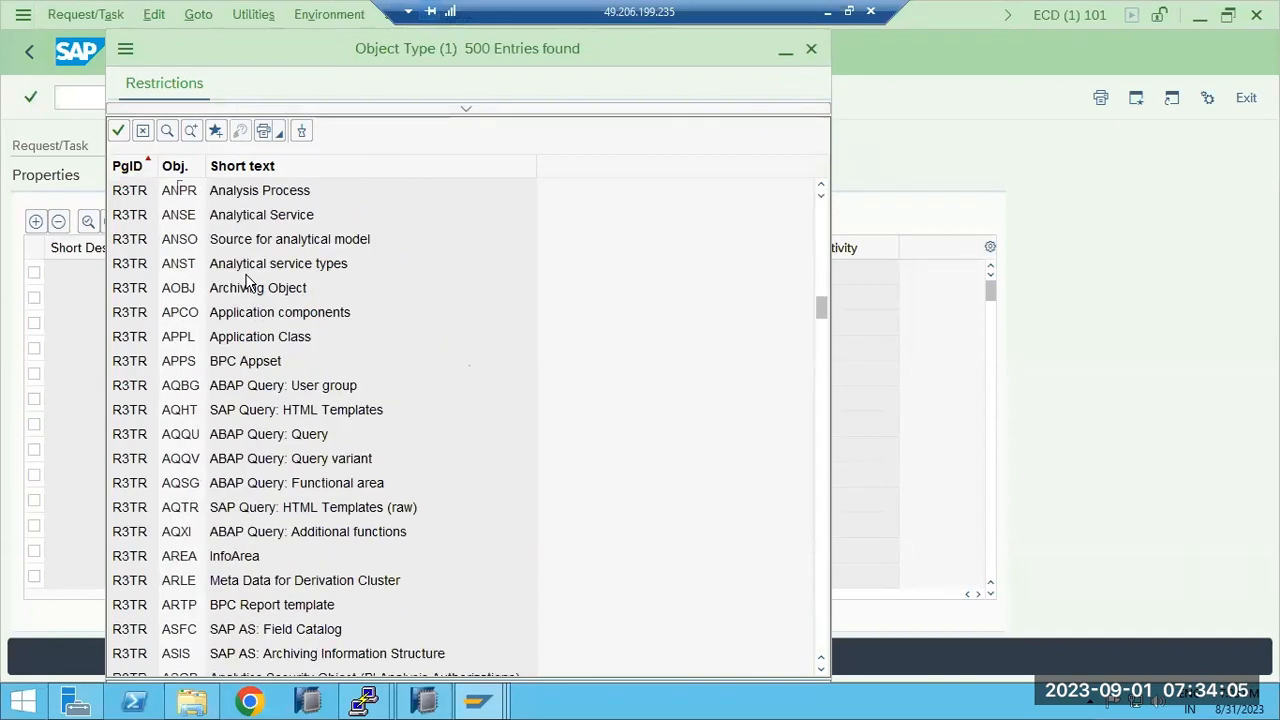
pyautogui.scroll(-8, 247, 283)
pyautogui.scroll(-7, 248, 283)
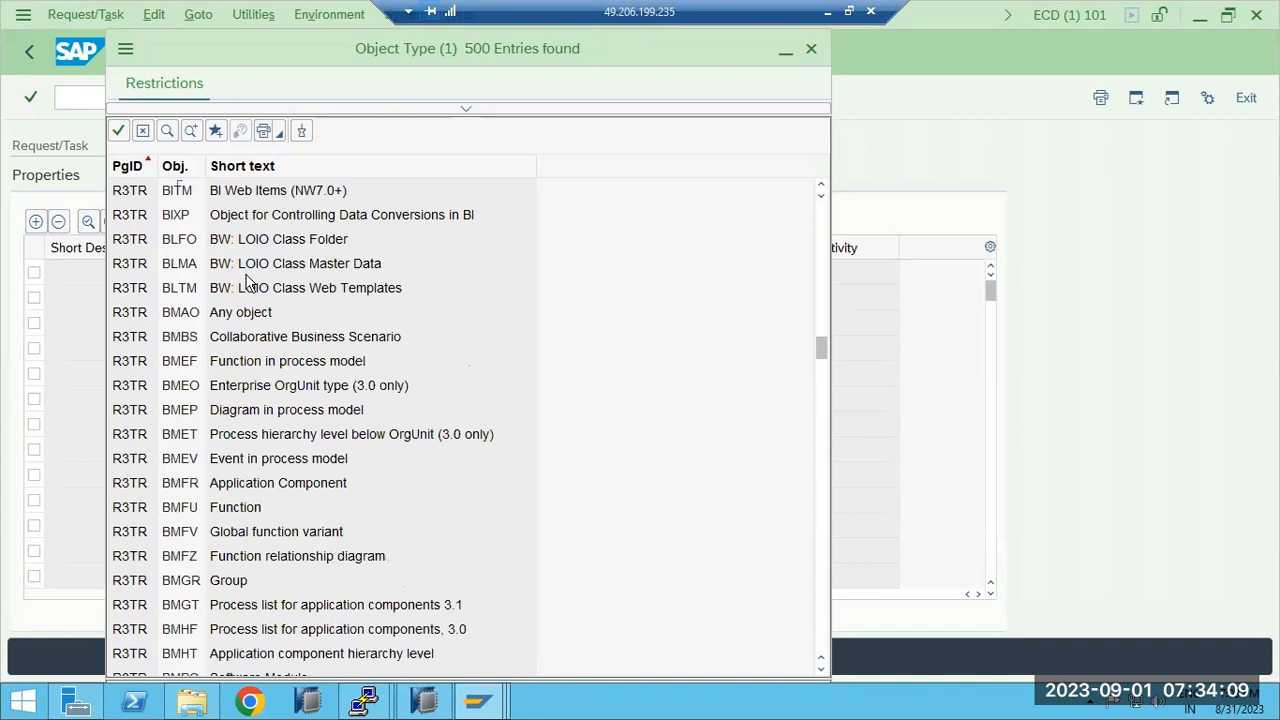
pyautogui.scroll(-7, 249, 284)
pyautogui.scroll(9, 250, 285)
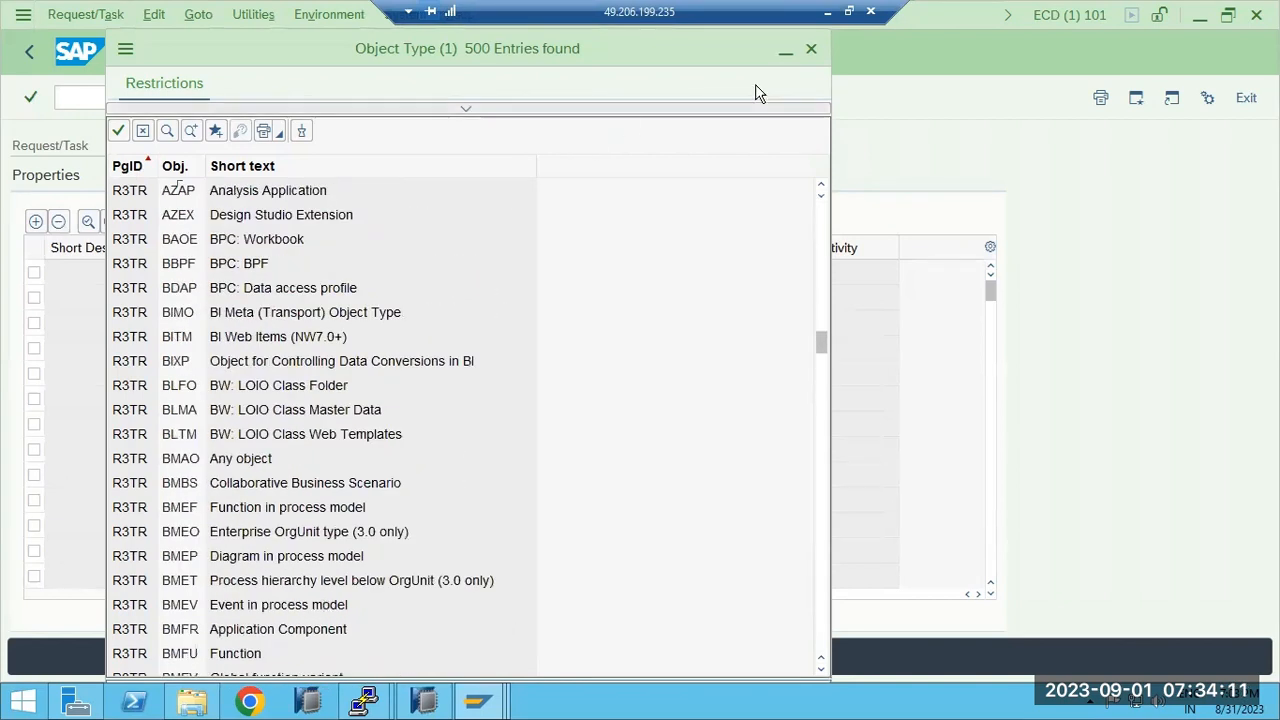
pyautogui.click(810, 49)
pyautogui.click(291, 272)
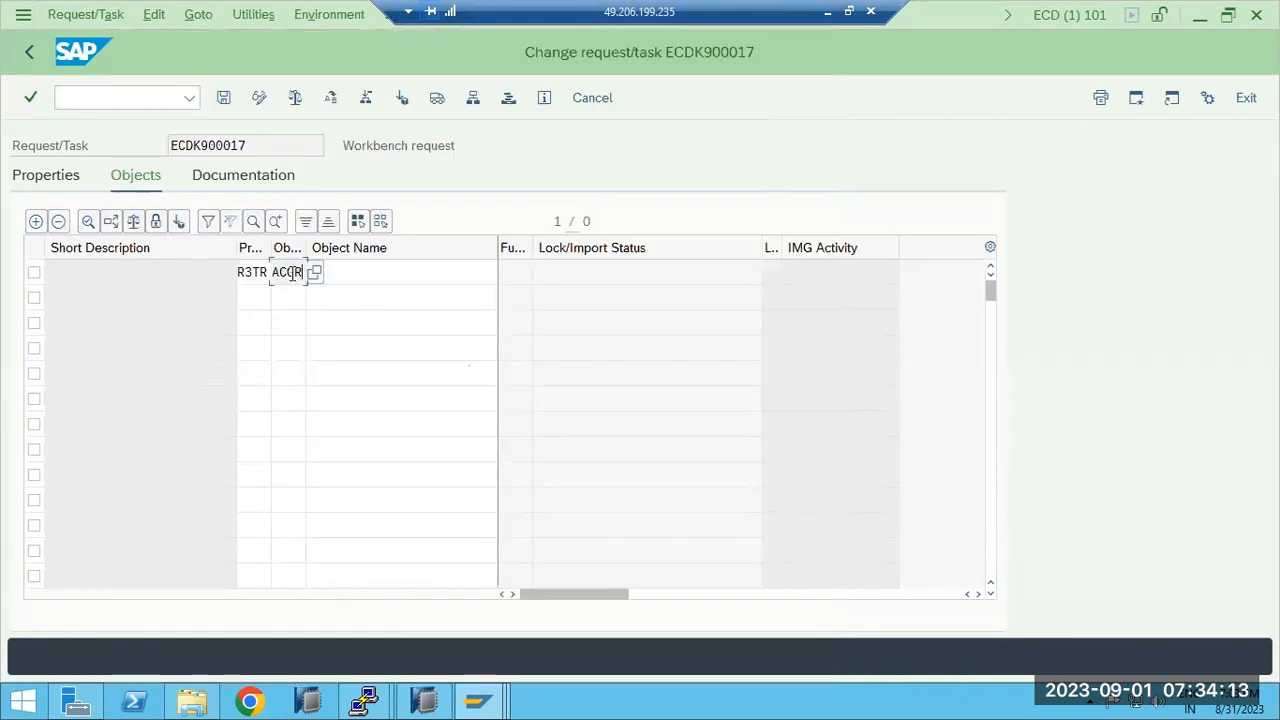
pyautogui.doubleClick(290, 272)
# Add entry R3TR TABU TBDLS with table key * and save it.
pyautogui.write('TABU')
pyautogui.click(359, 272)
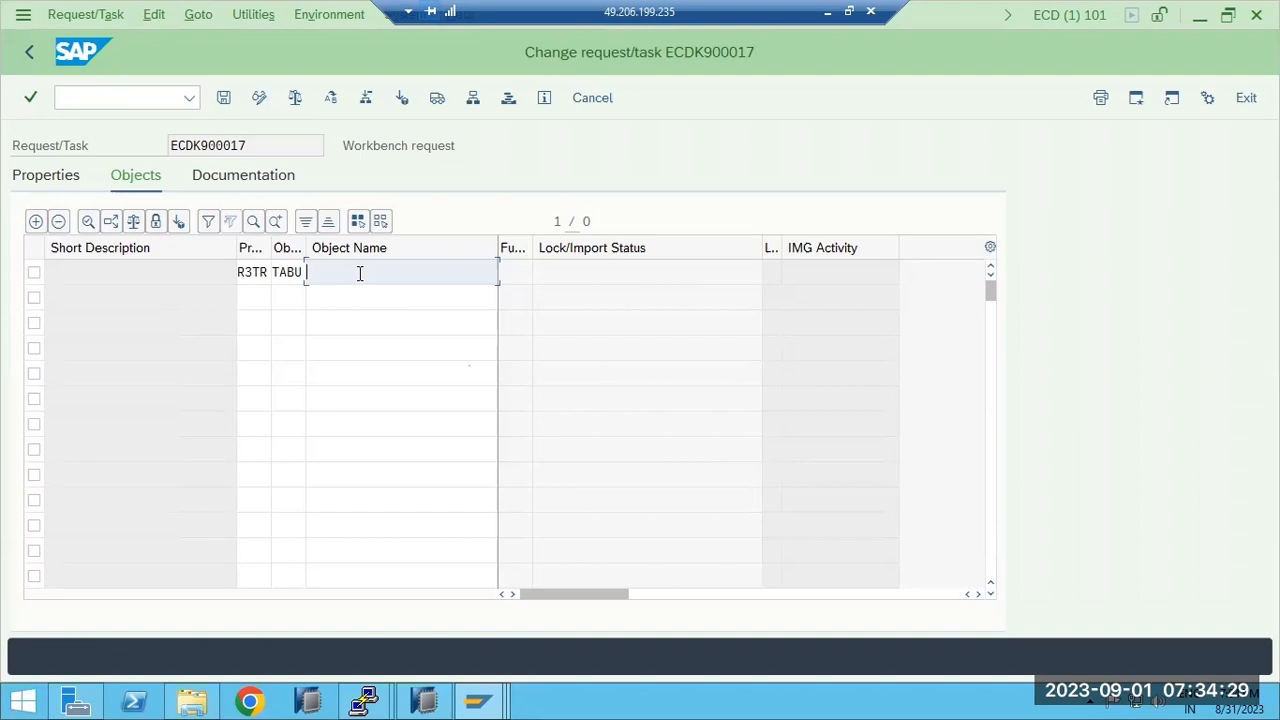
pyautogui.write('C')
pyautogui.doubleClick(360, 272)
pyautogui.write('TBDLS')
pyautogui.press('Return')
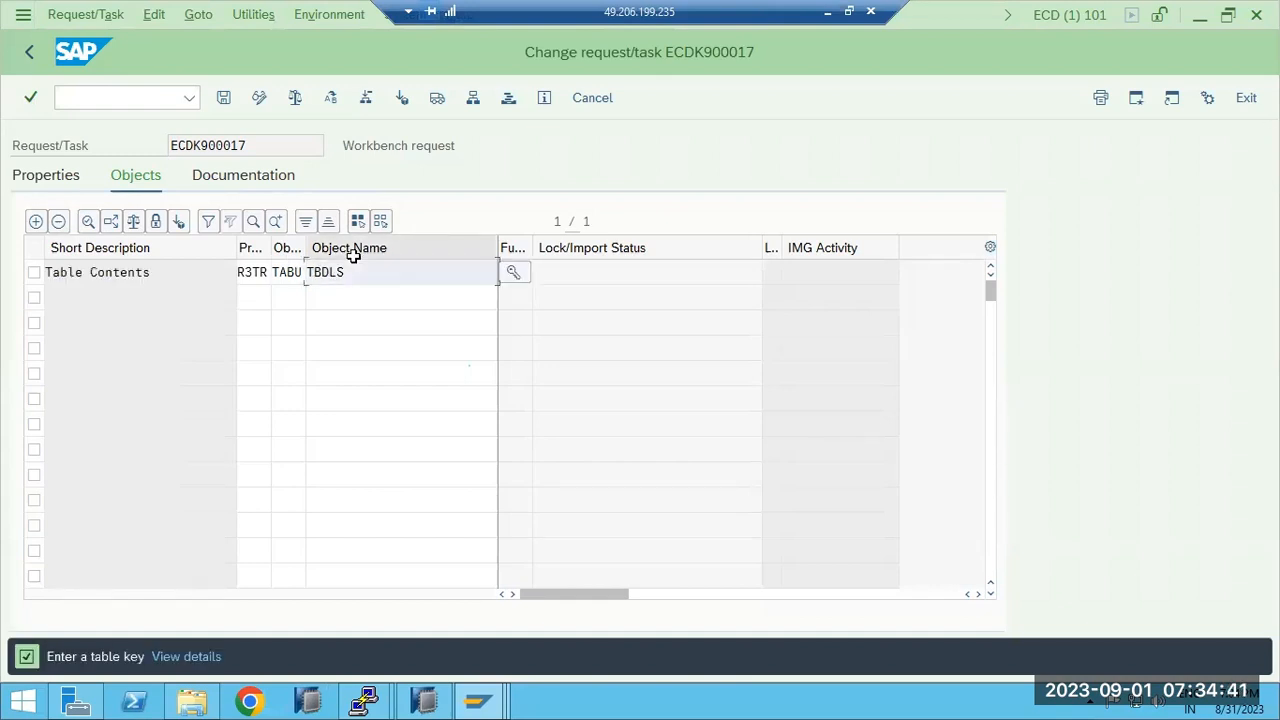
pyautogui.click(513, 272)
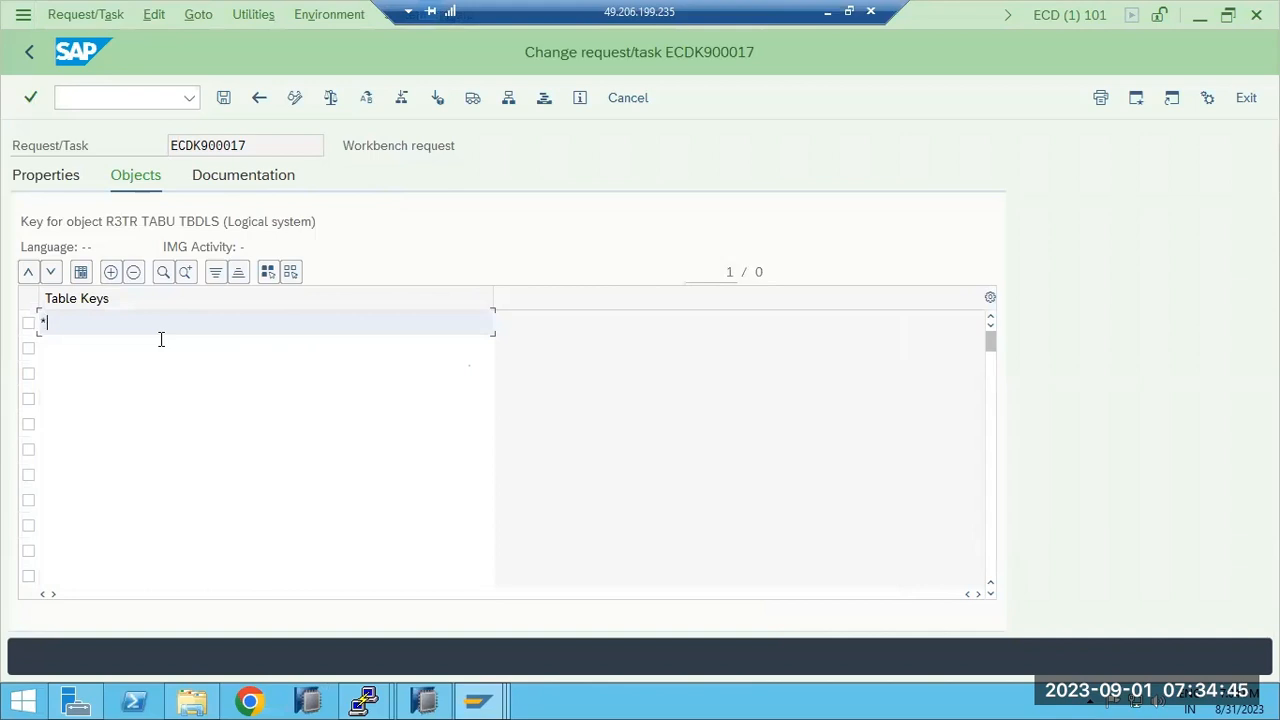
pyautogui.click(223, 97)
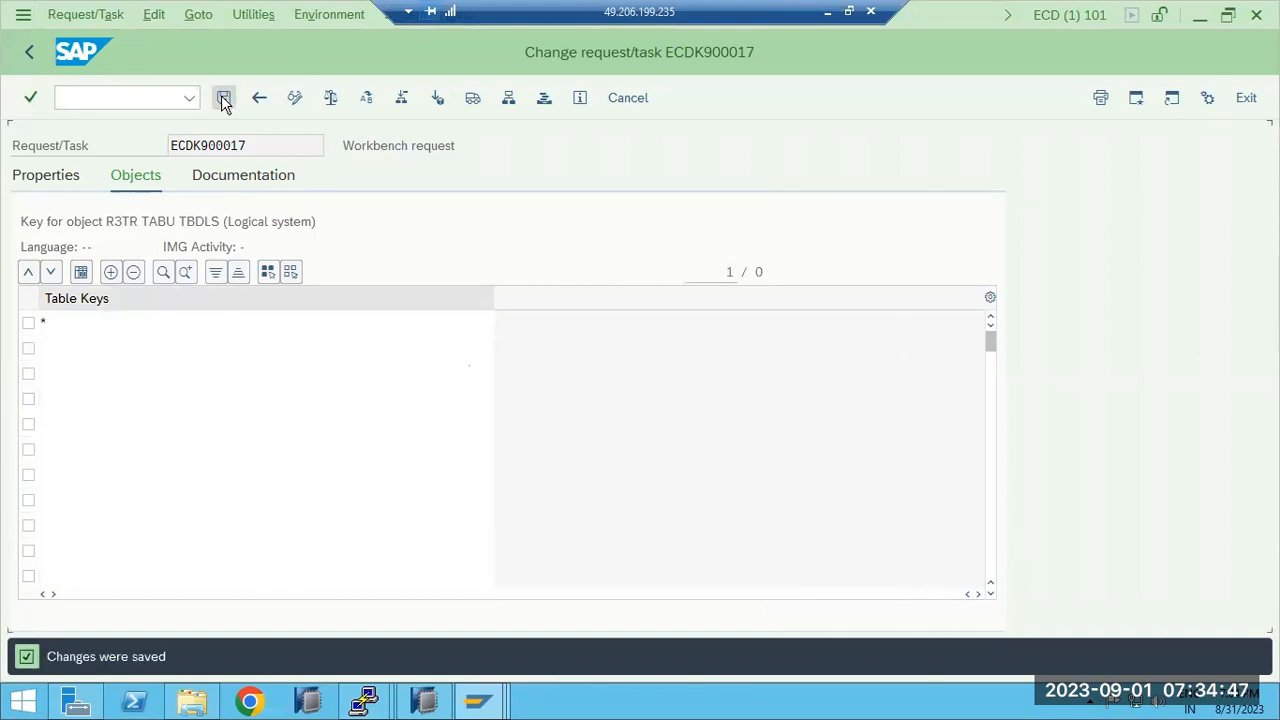
pyautogui.click(30, 56)
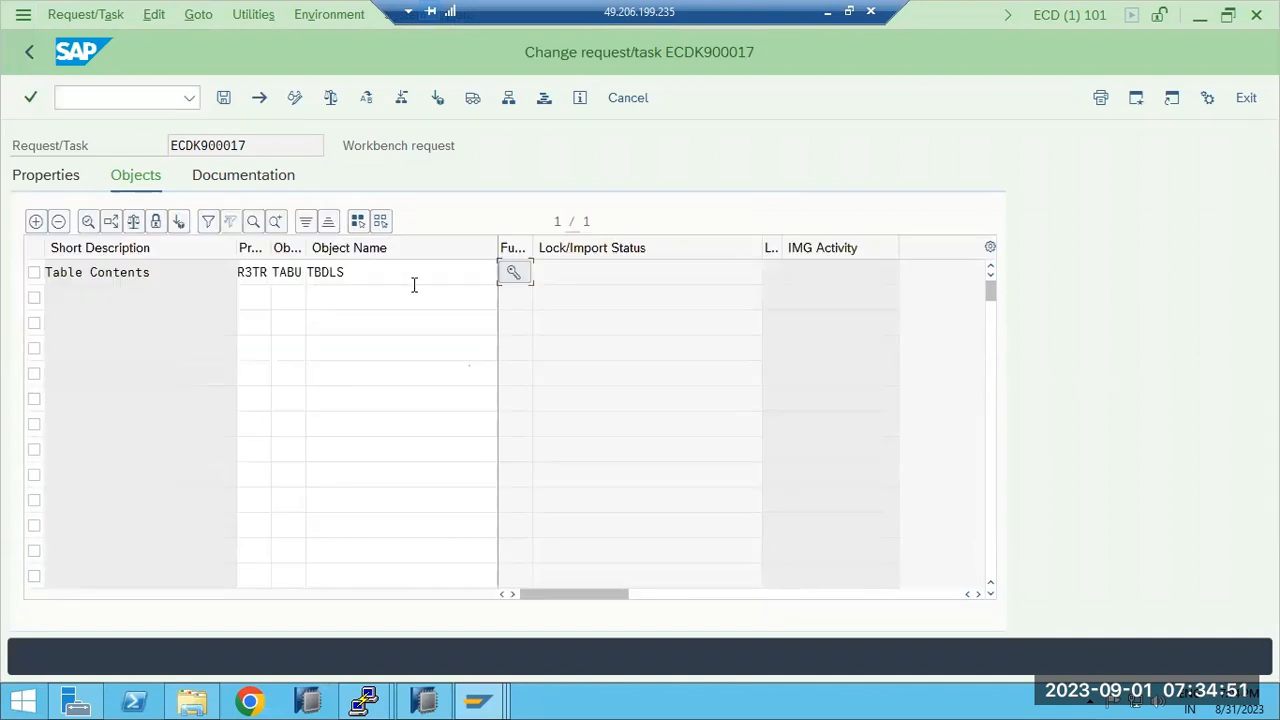
# Check the TABU TBDLS row, then go back to the request overview tree.
pyautogui.moveTo(418, 275); pyautogui.dragTo(305, 272)
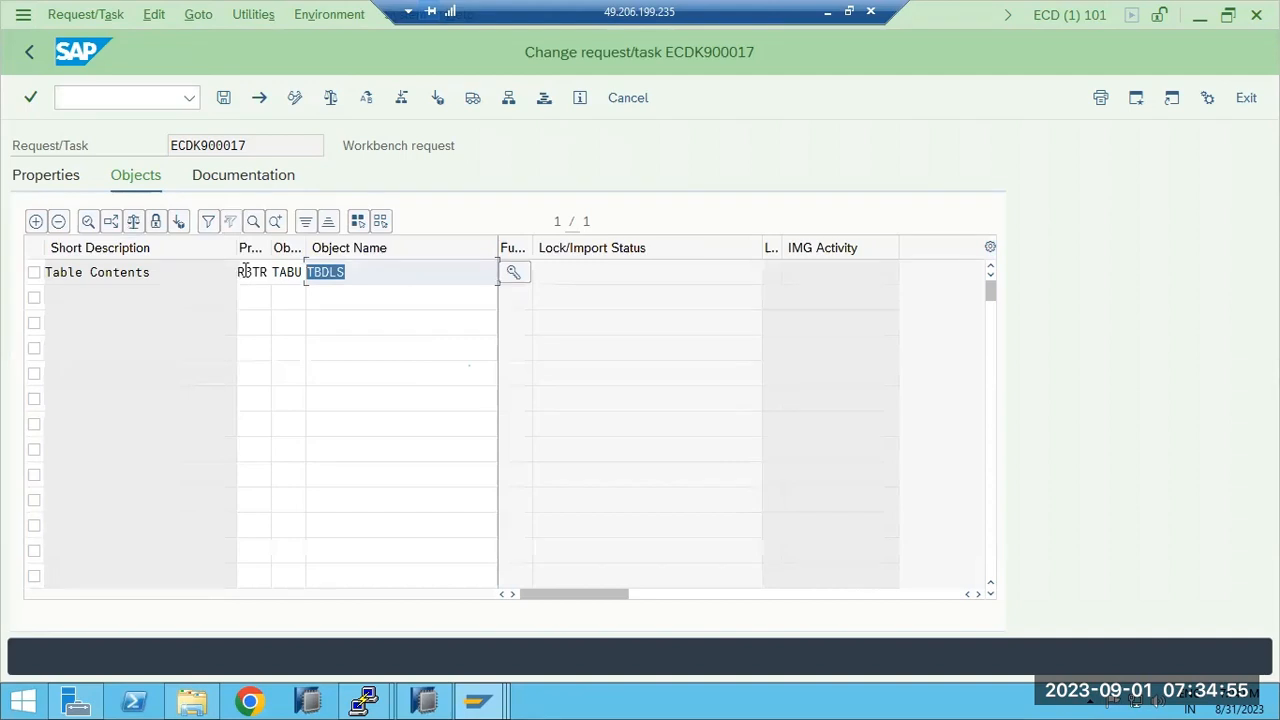
pyautogui.click(321, 268)
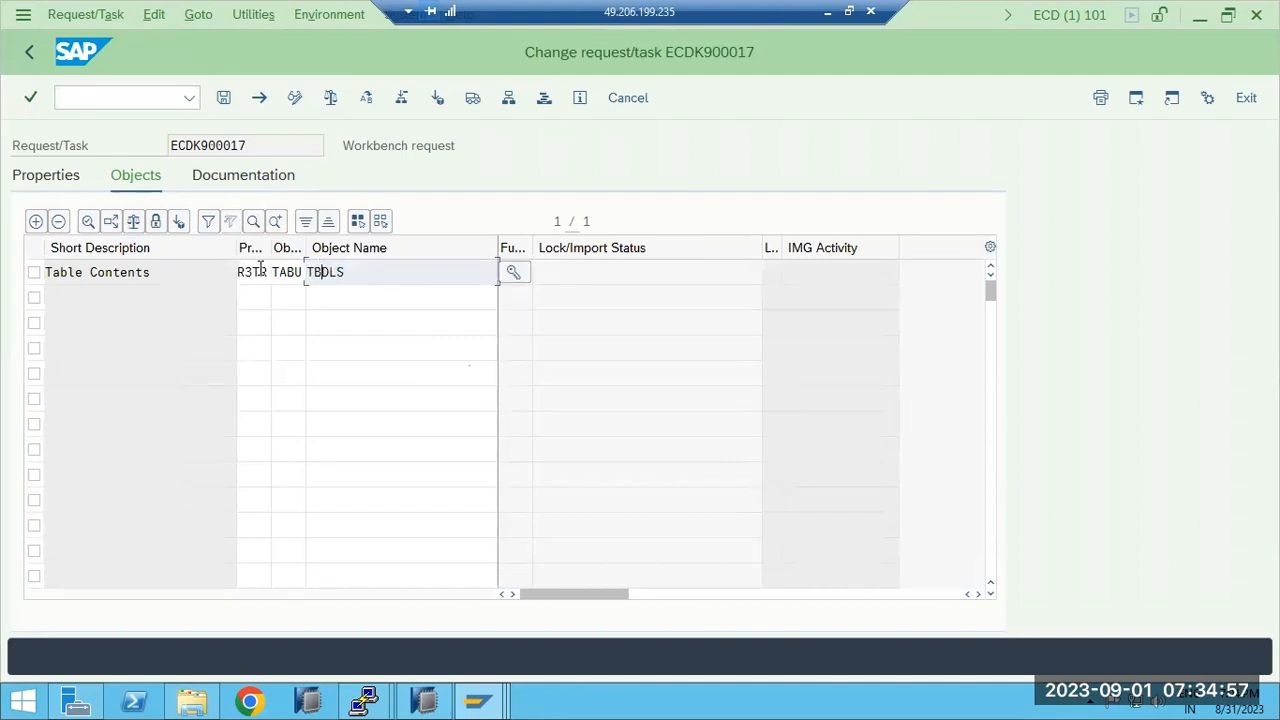
pyautogui.moveTo(260, 270); pyautogui.dragTo(305, 262)
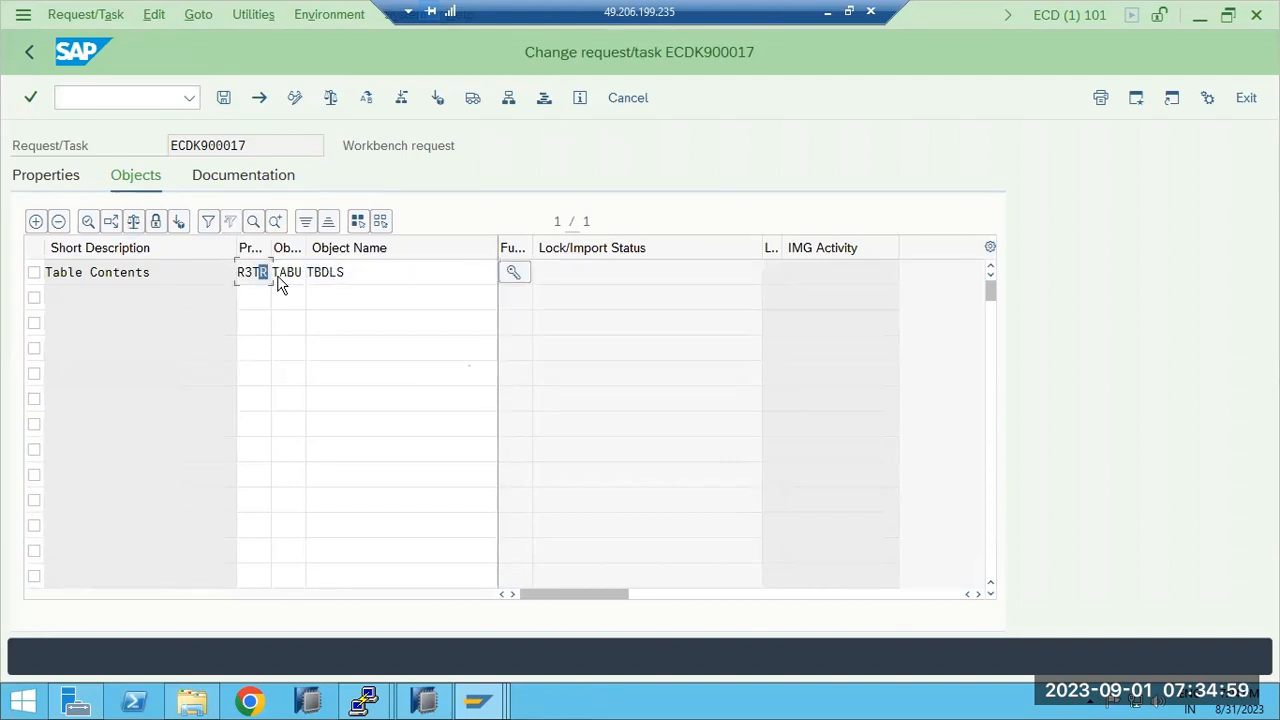
pyautogui.click(301, 275)
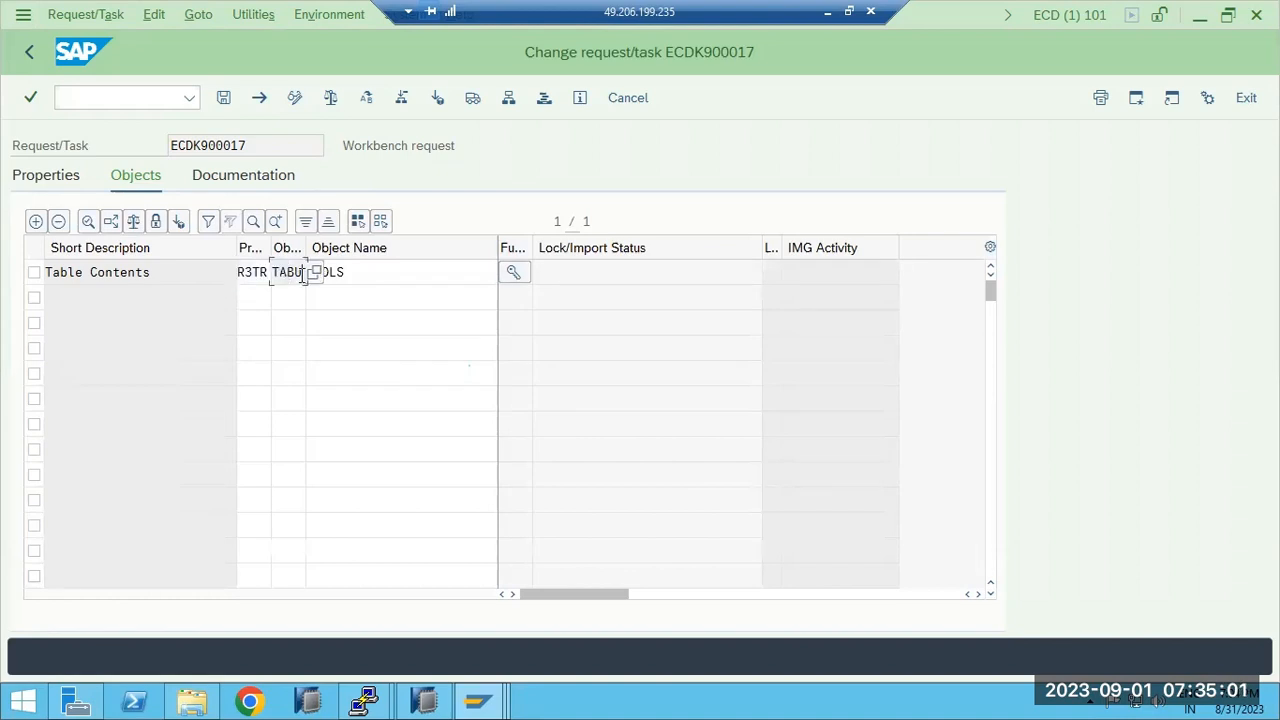
pyautogui.click(363, 276)
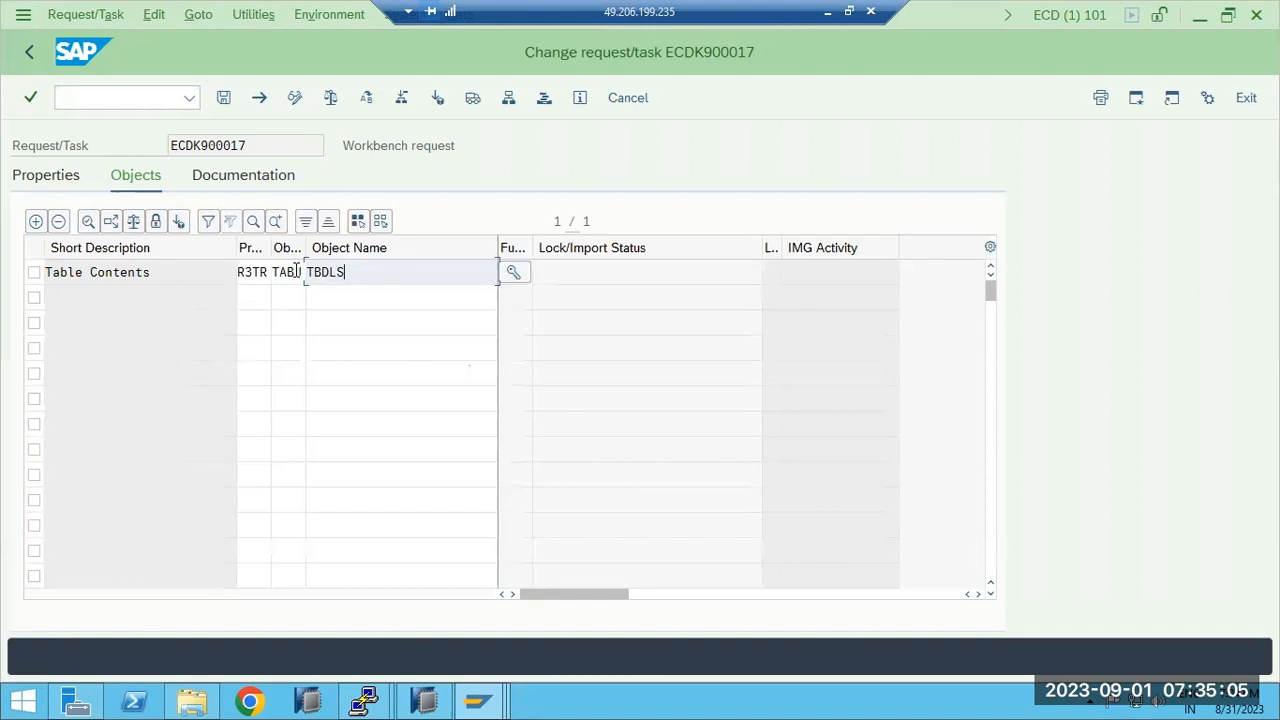
pyautogui.click(30, 51)
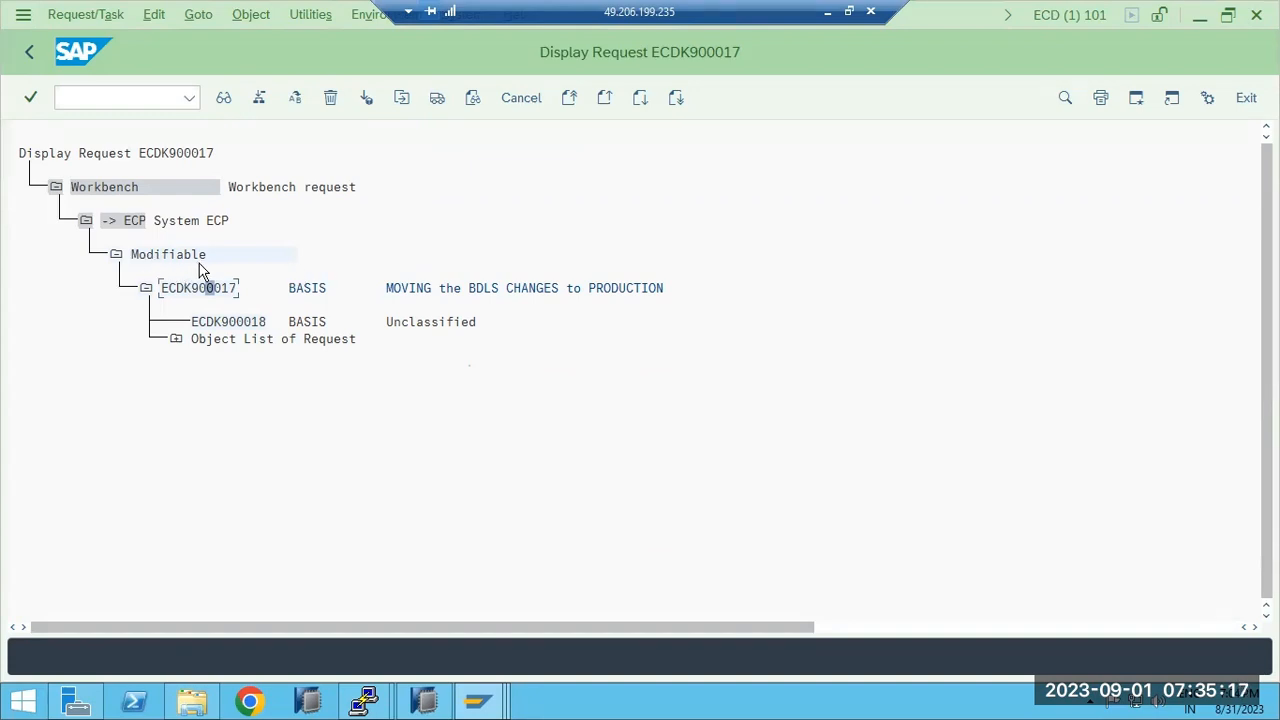
# Expand Table Contents to show TBDLS with key *, then open a new GUI window.
pyautogui.click(176, 340)
pyautogui.click(204, 374)
pyautogui.click(237, 409)
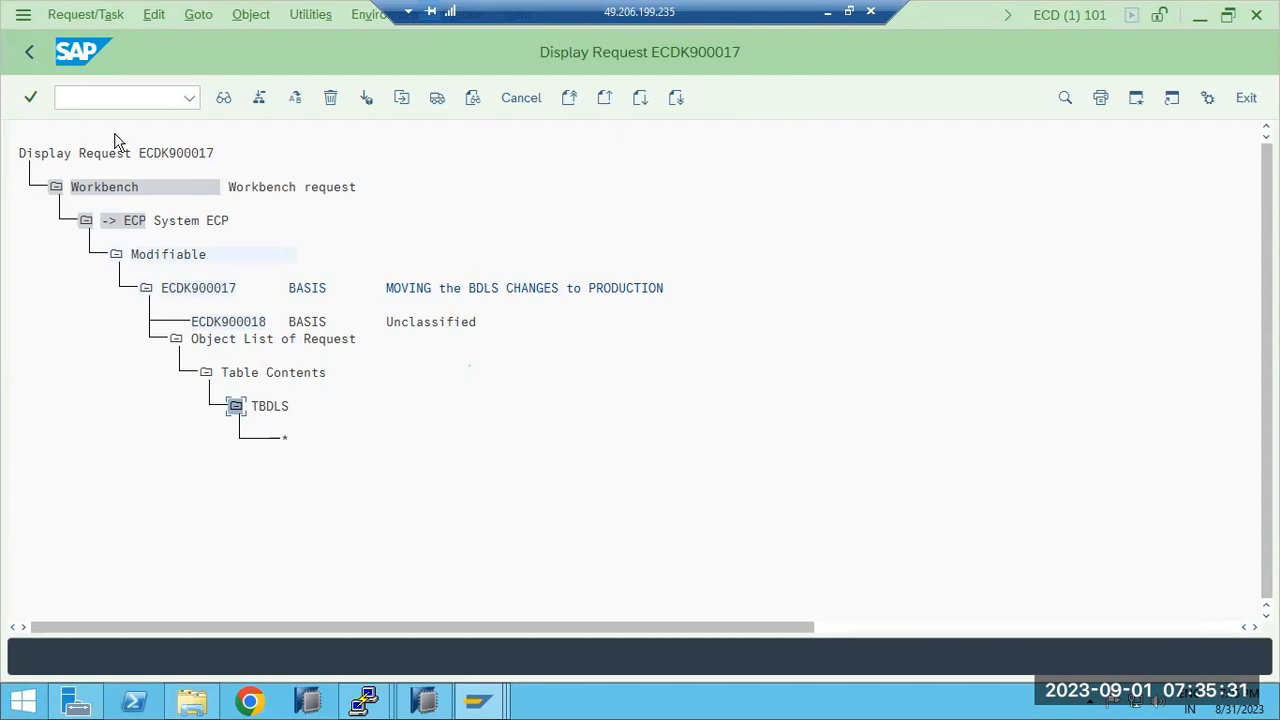
pyautogui.click(23, 20)
pyautogui.click(85, 221)
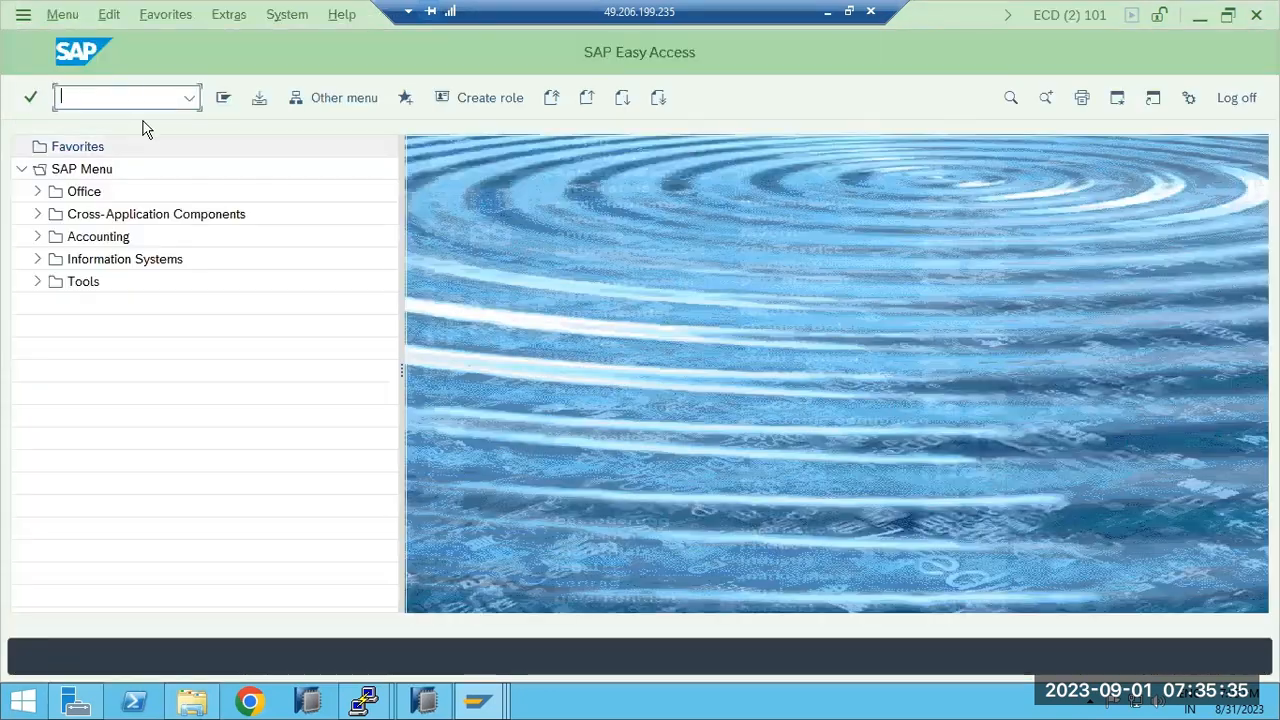
# Display all TBDLS table entries in ECD with SE16.
pyautogui.write('SE16')
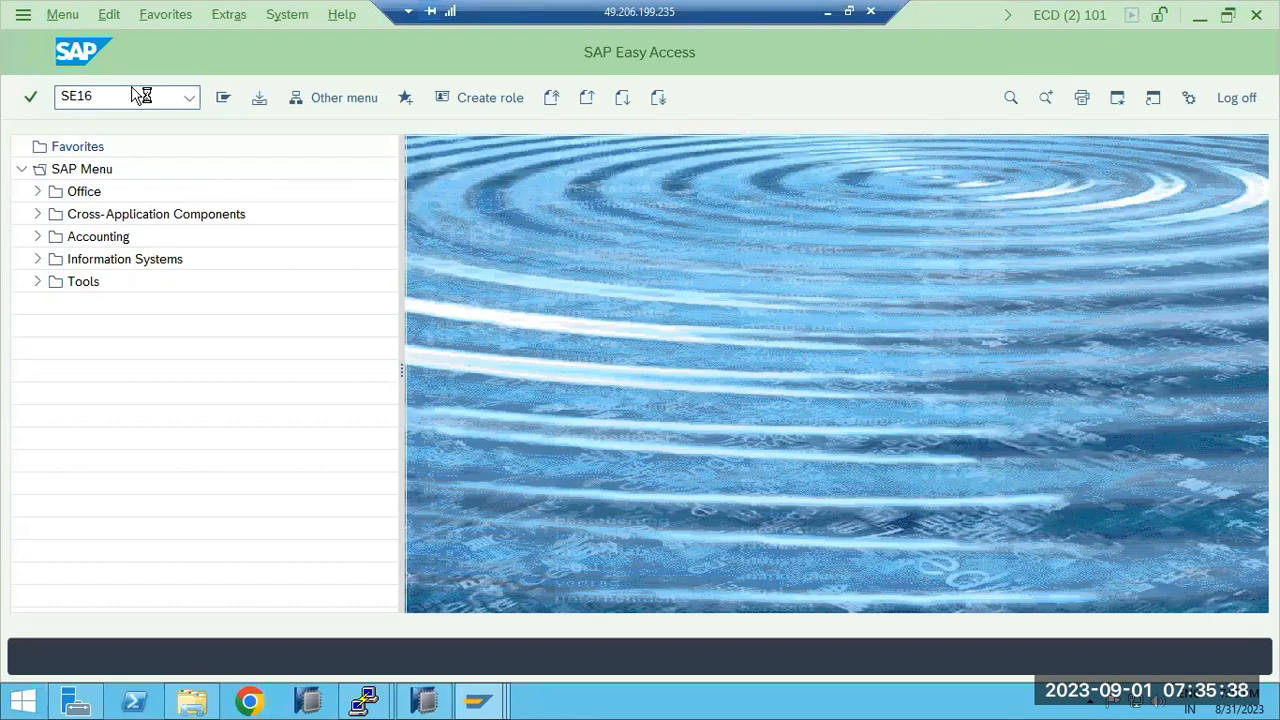
pyautogui.press('Return')
pyautogui.write('TBDLS')
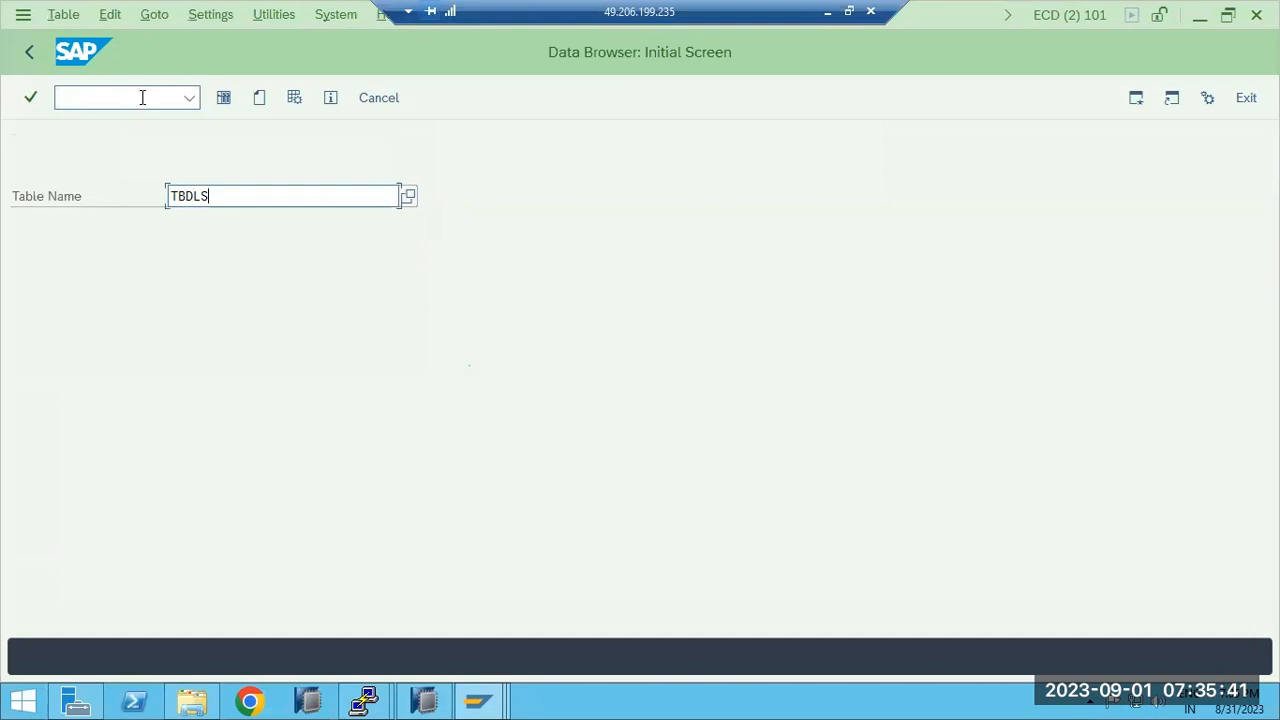
pyautogui.click(223, 97)
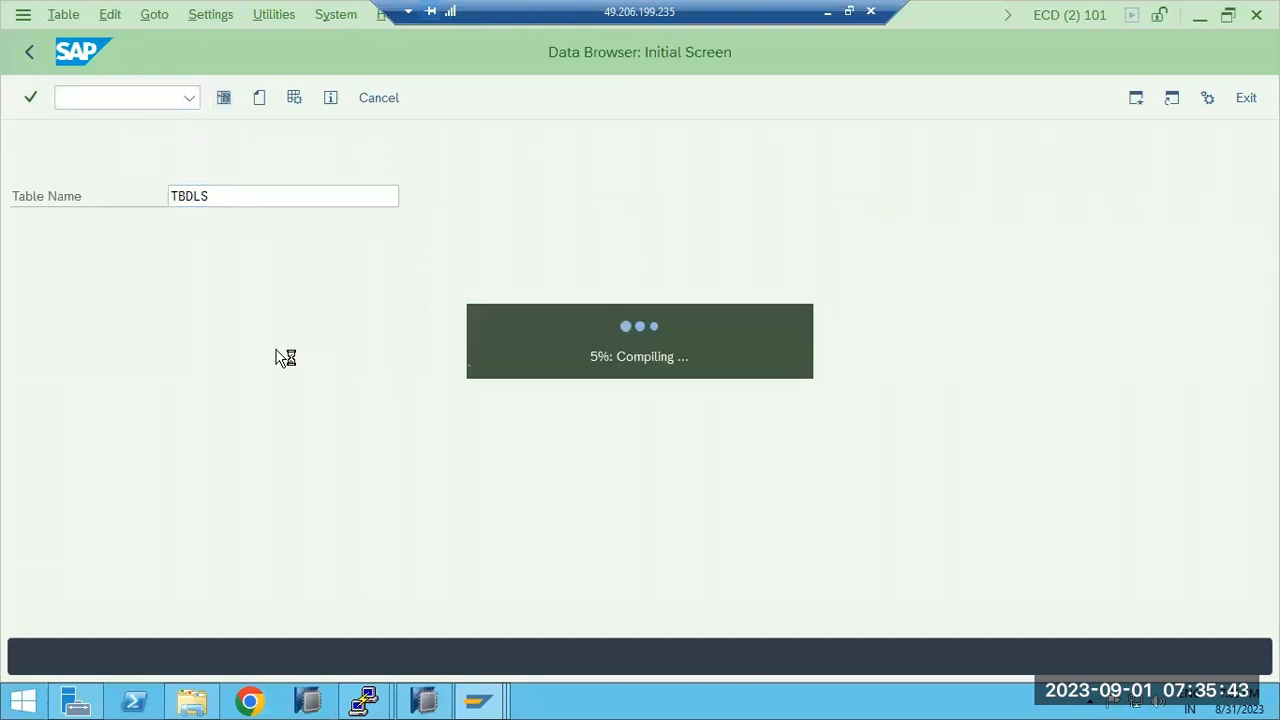
pyautogui.click(260, 100)
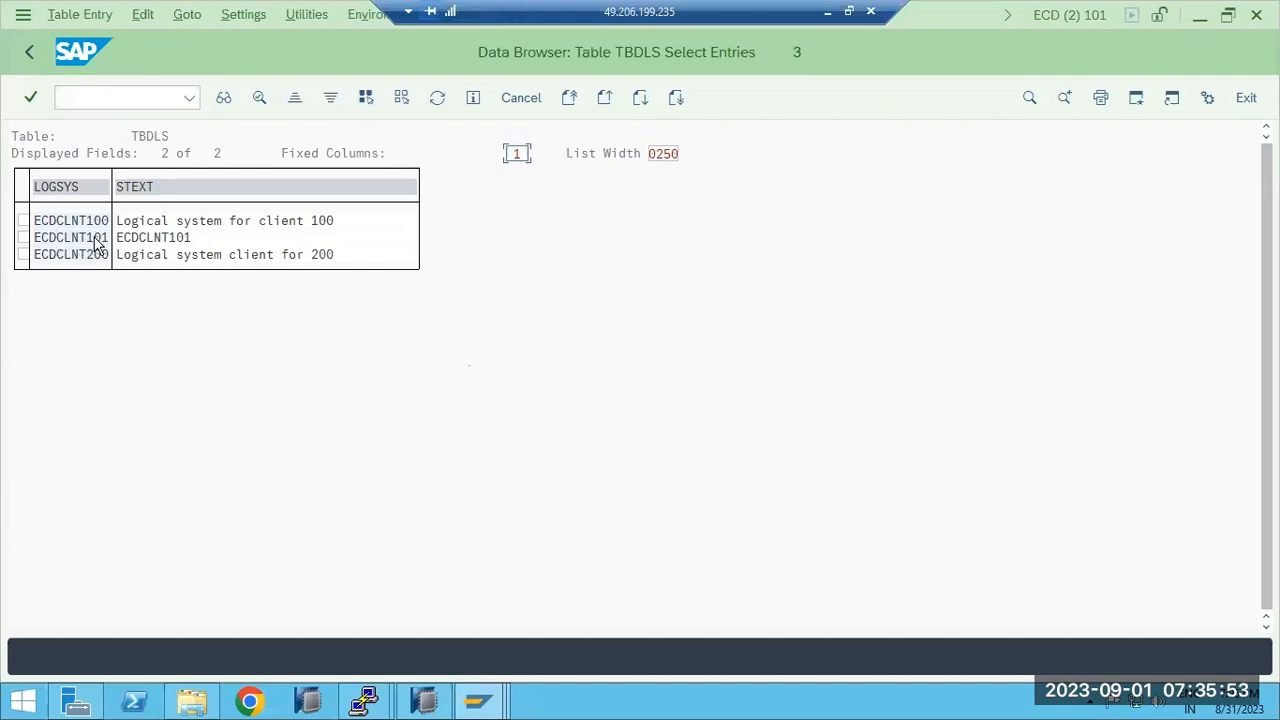
# Open the ECC production system's logon screen from SAP Logon.
pyautogui.click(490, 700)
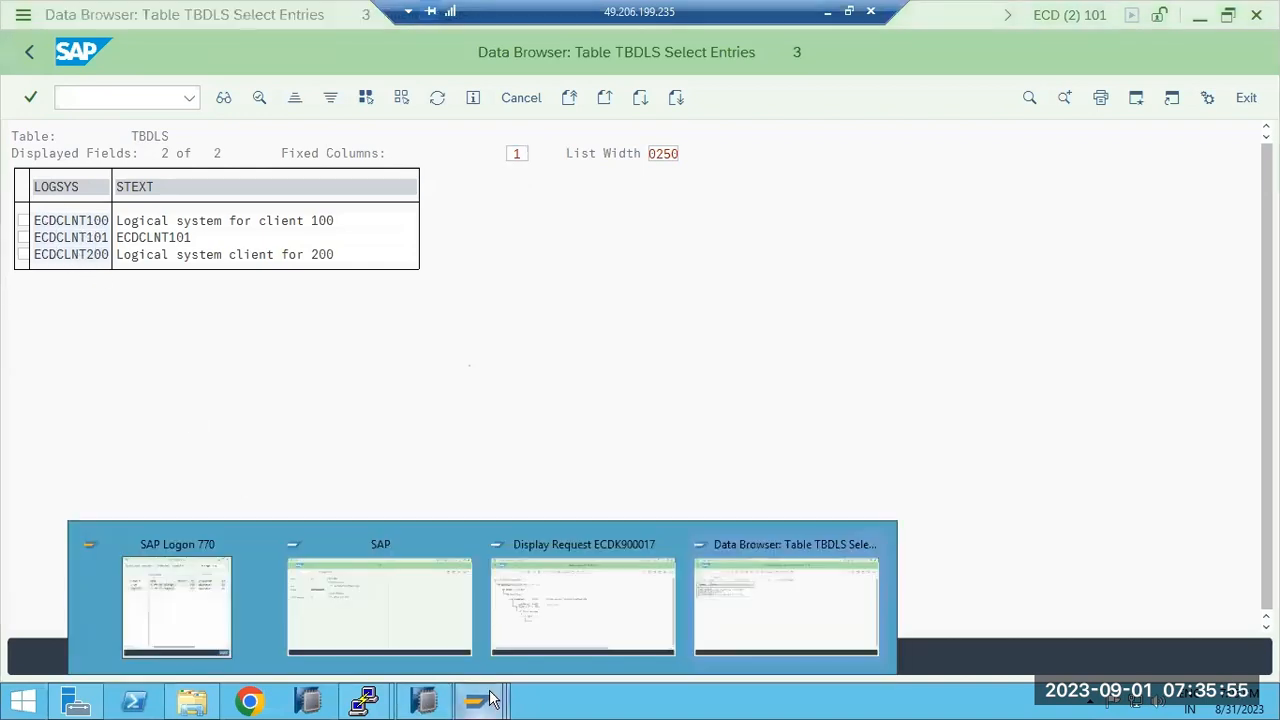
pyautogui.click(150, 612)
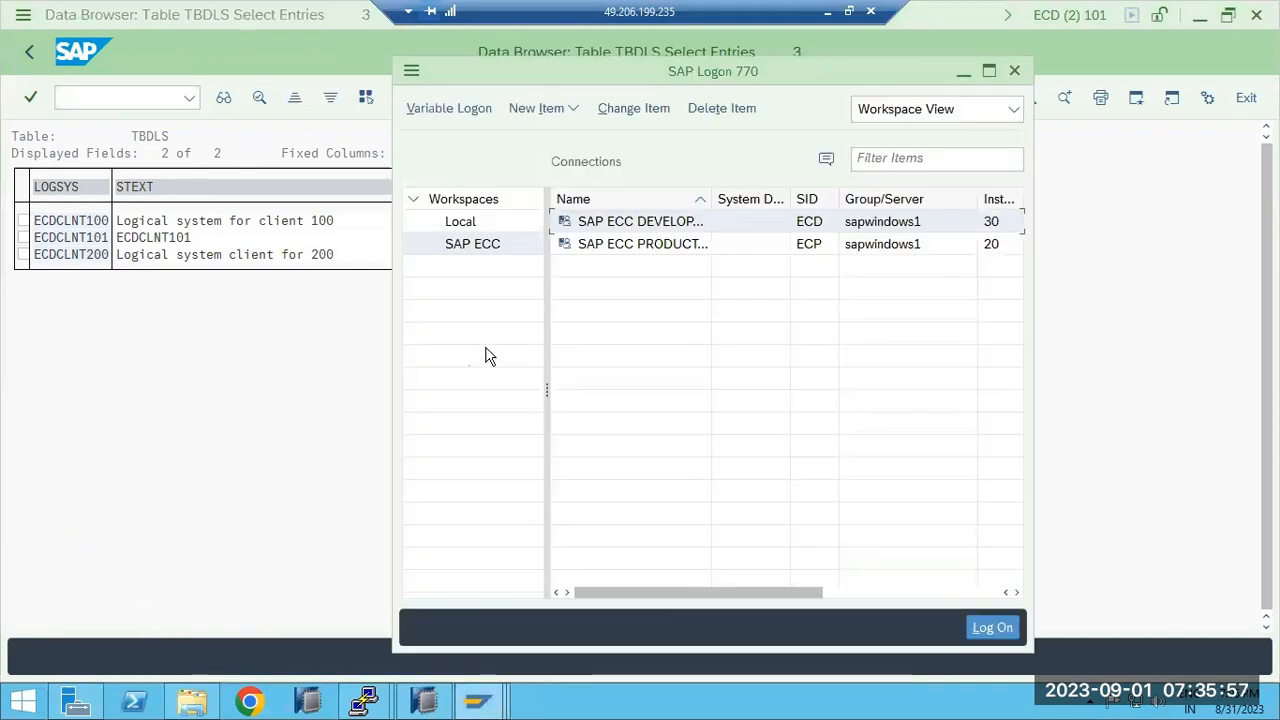
pyautogui.click(620, 250)
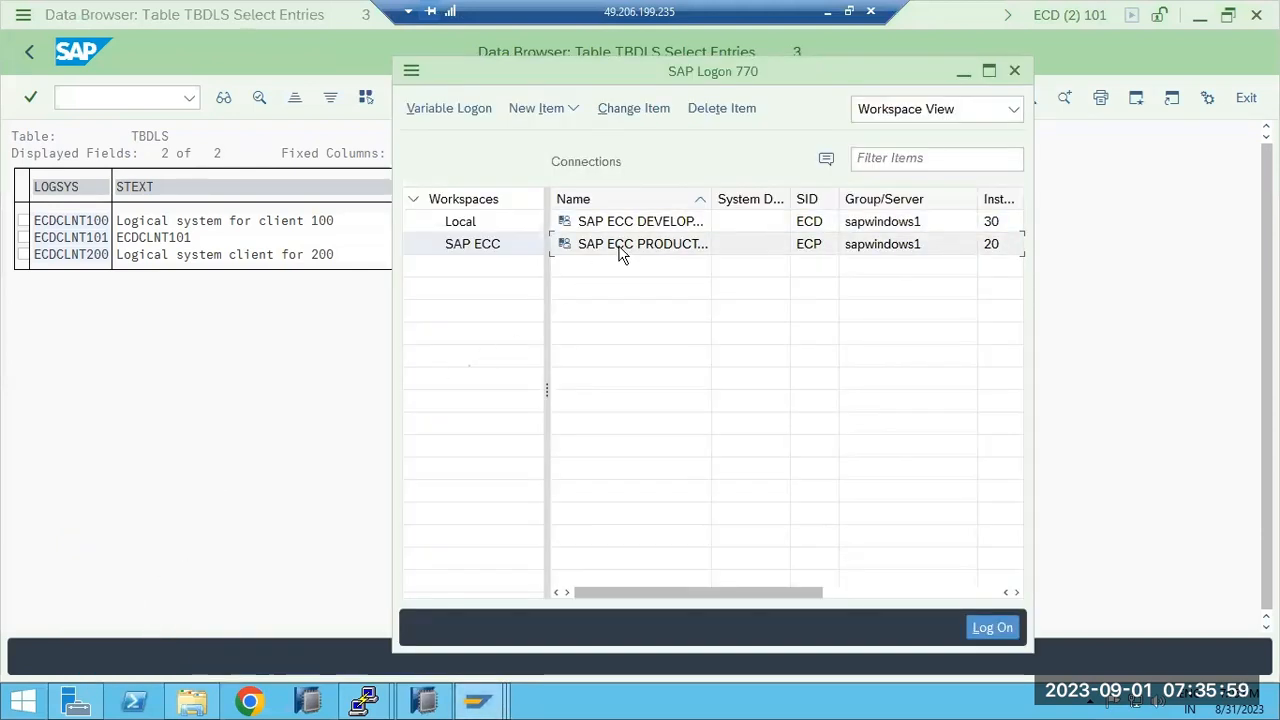
pyautogui.doubleClick(620, 250)
pyautogui.click(221, 196)
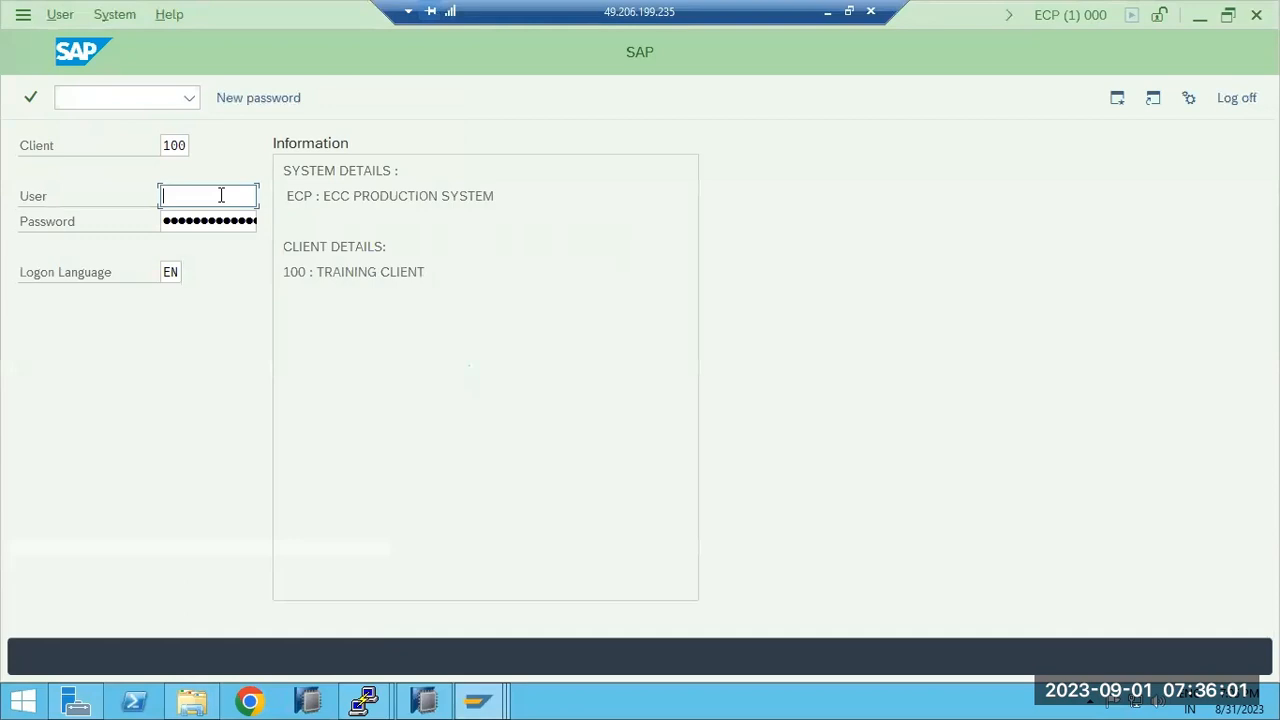
# Log on to ECP client 100 with the user's credentials.
pyautogui.write('basis')
pyautogui.press('Tab')
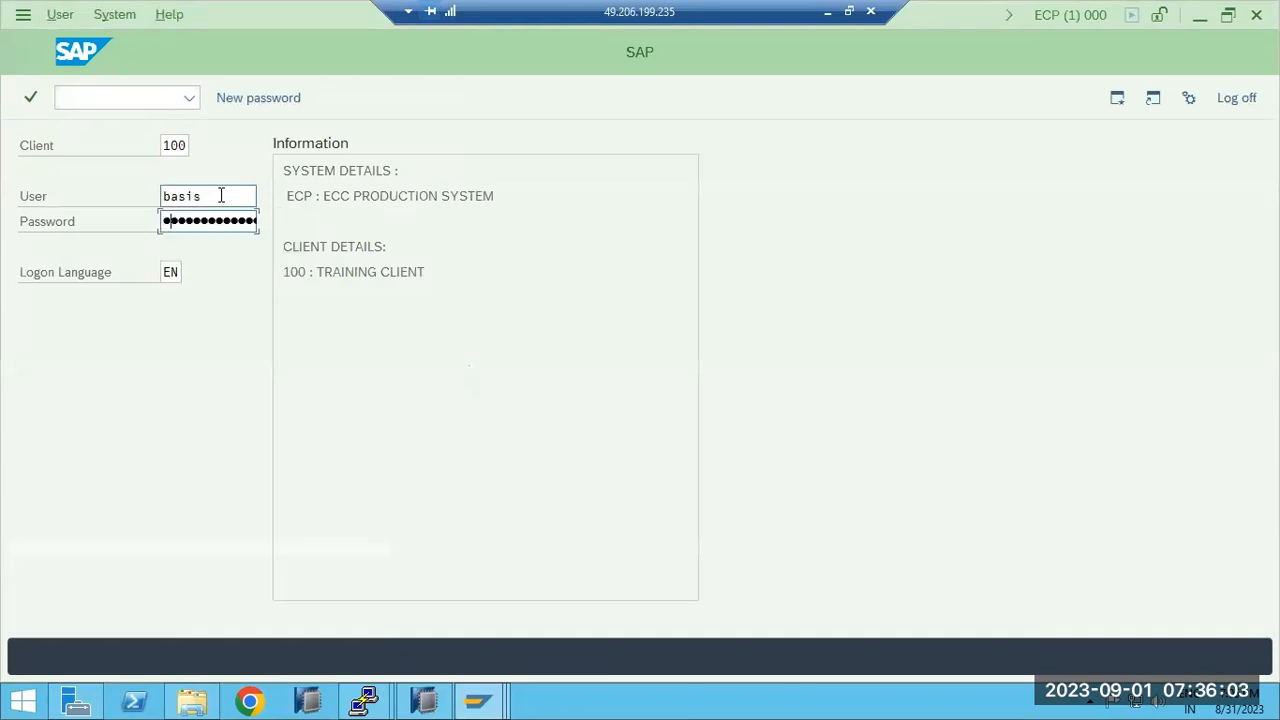
pyautogui.press('Return')
# Run SE16 for TBDLS in ECP and list its single entry, ECPCLNT100.
pyautogui.write('se16')
pyautogui.press('Return')
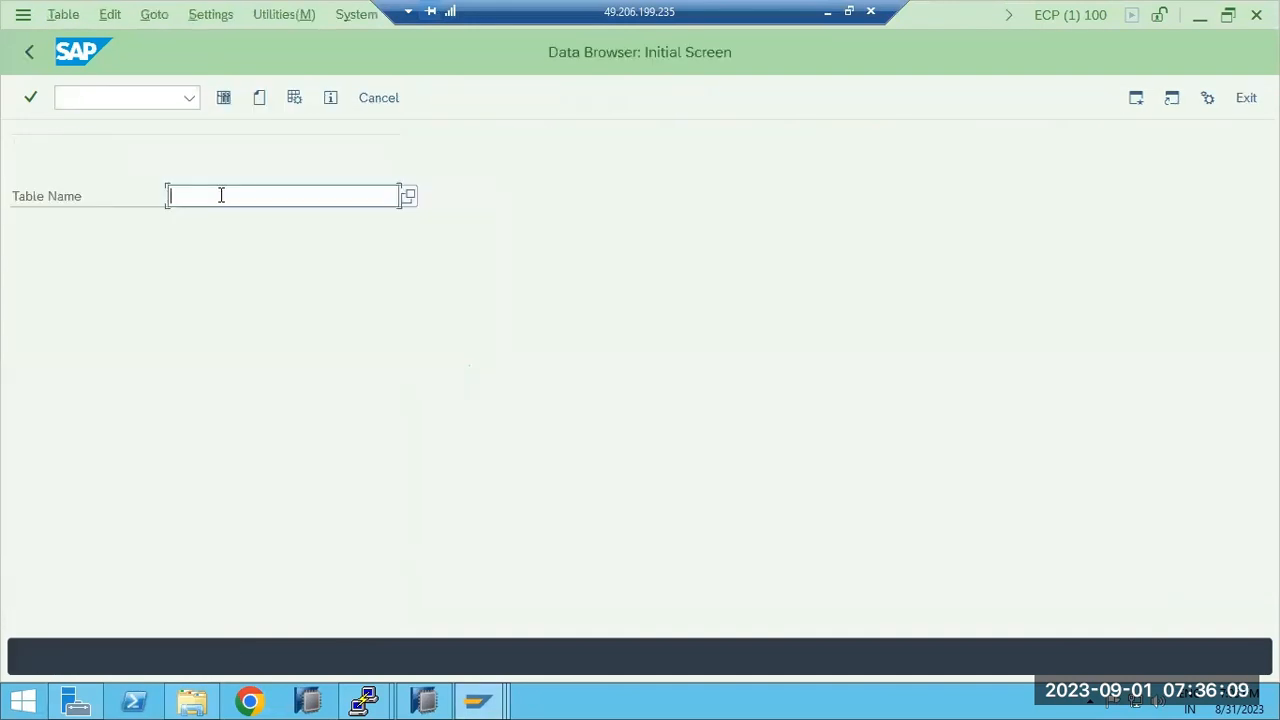
pyautogui.click(221, 195)
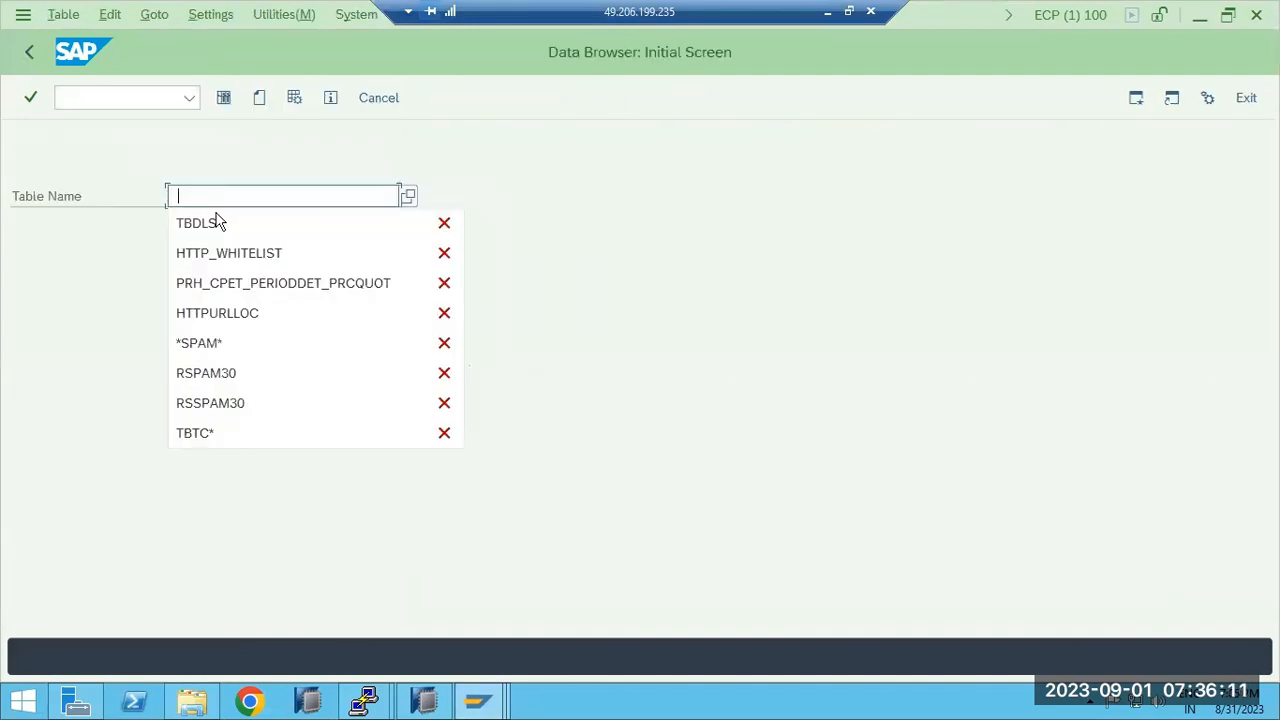
pyautogui.click(197, 222)
pyautogui.click(224, 98)
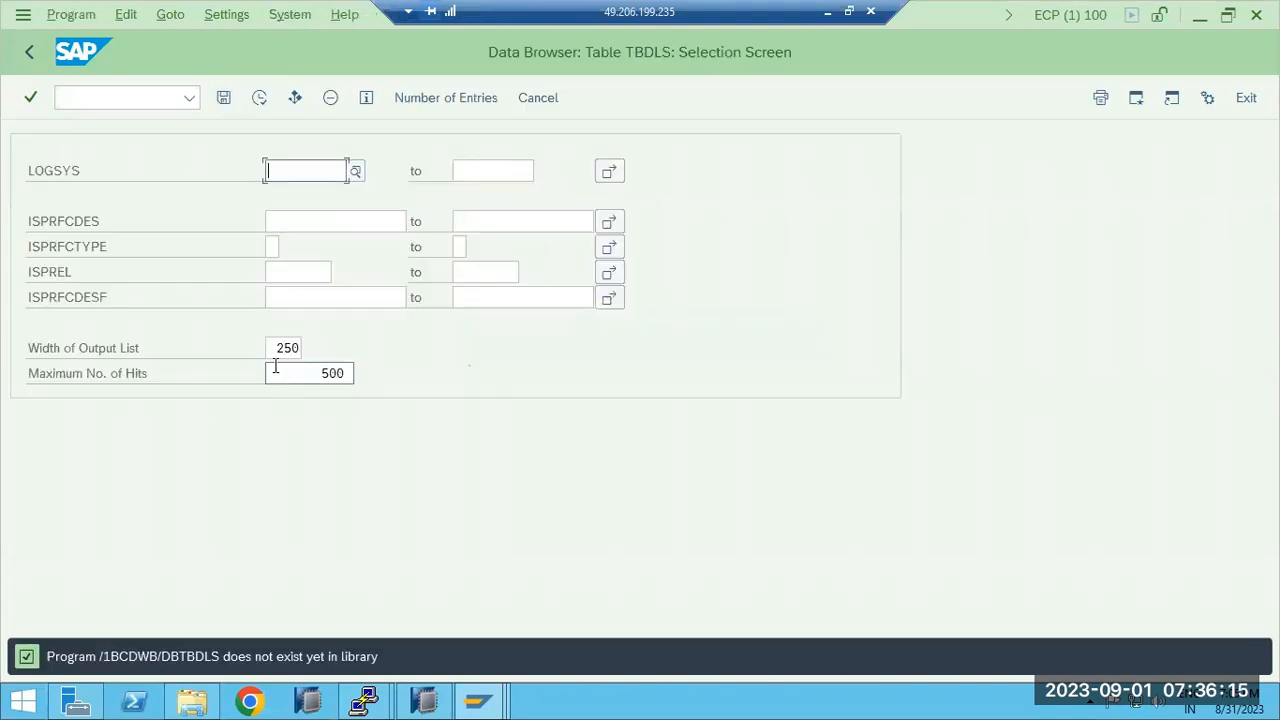
pyautogui.click(259, 97)
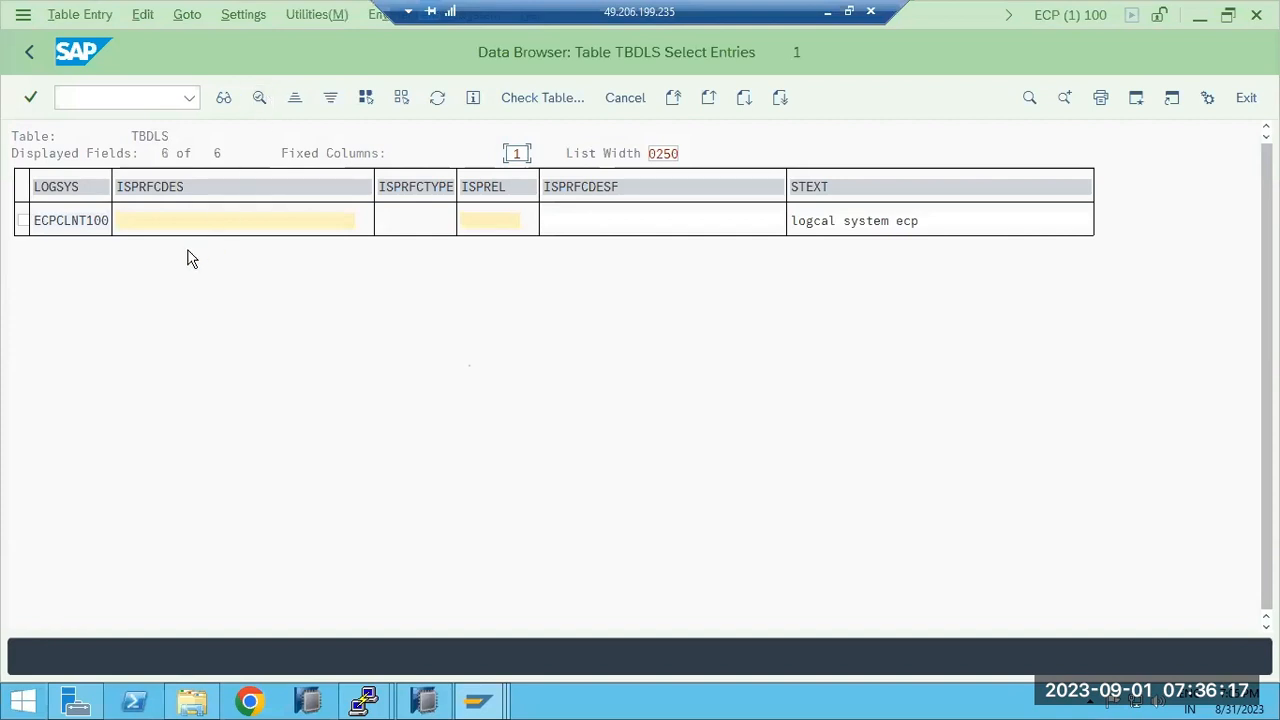
pyautogui.click(73, 221)
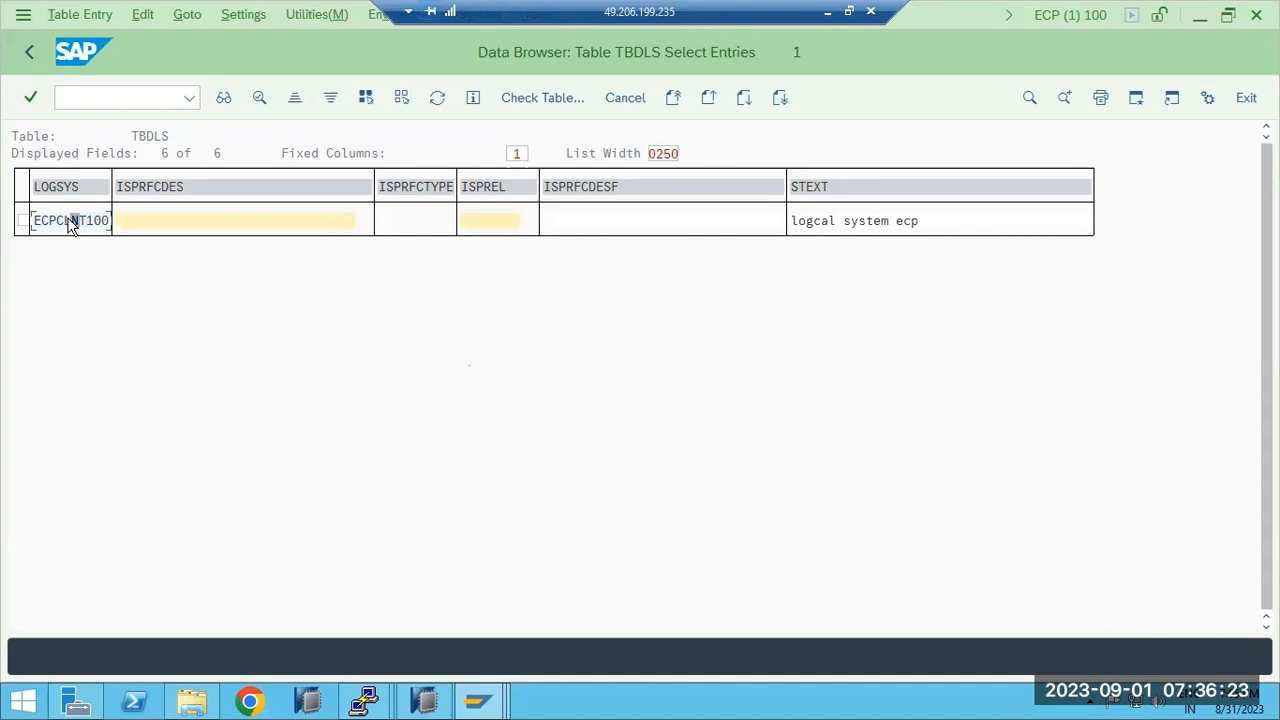
pyautogui.click(482, 704)
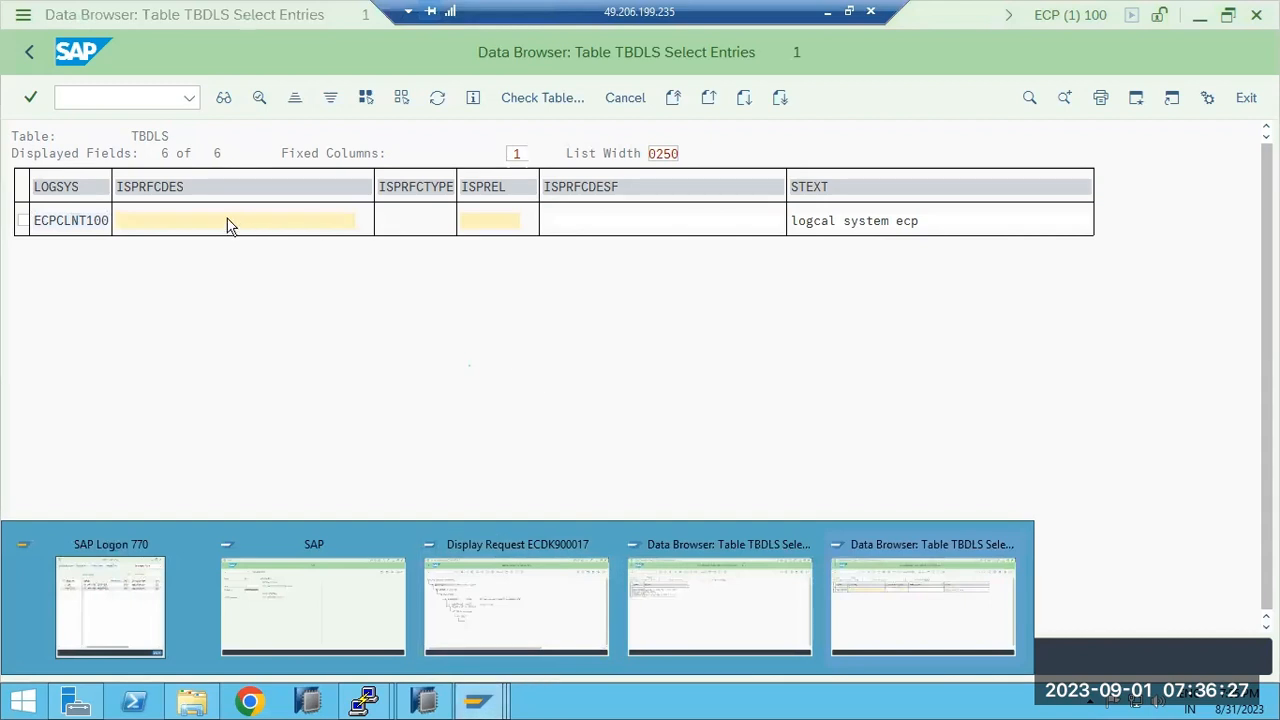
# Return to the ECD Data Browser start screen with TBDLS as the table name.
pyautogui.click(752, 600)
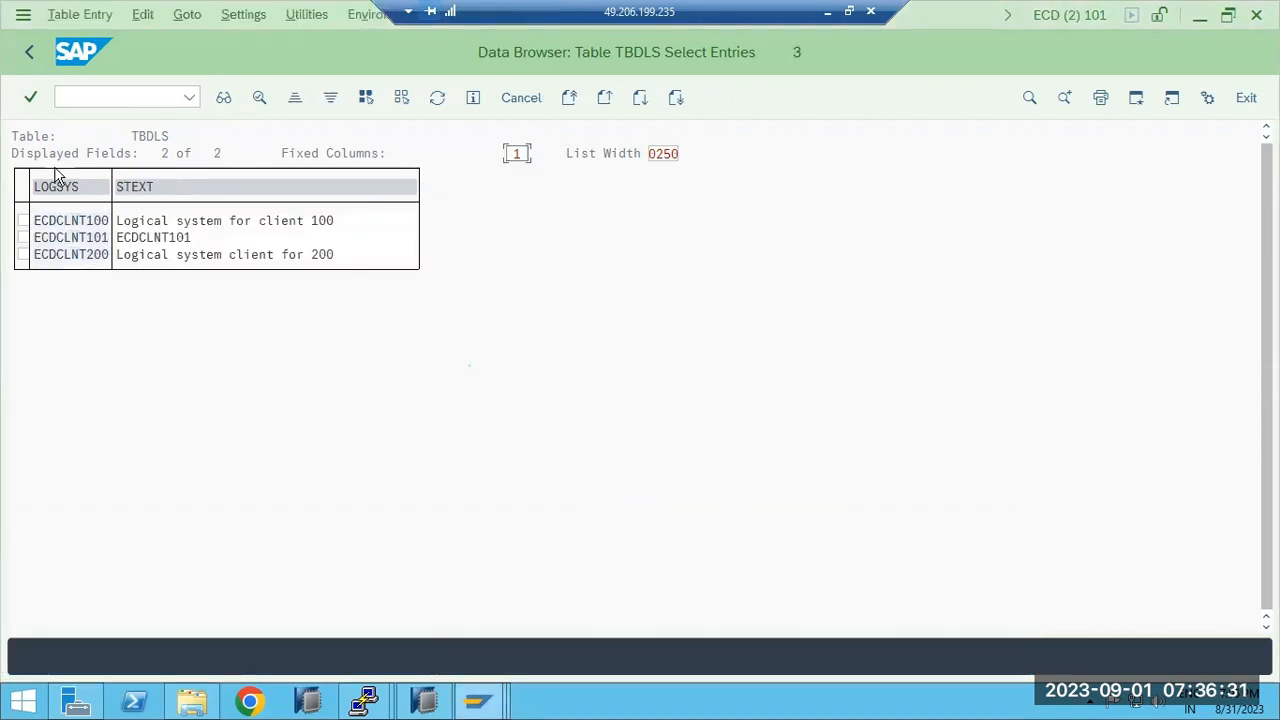
pyautogui.click(27, 54)
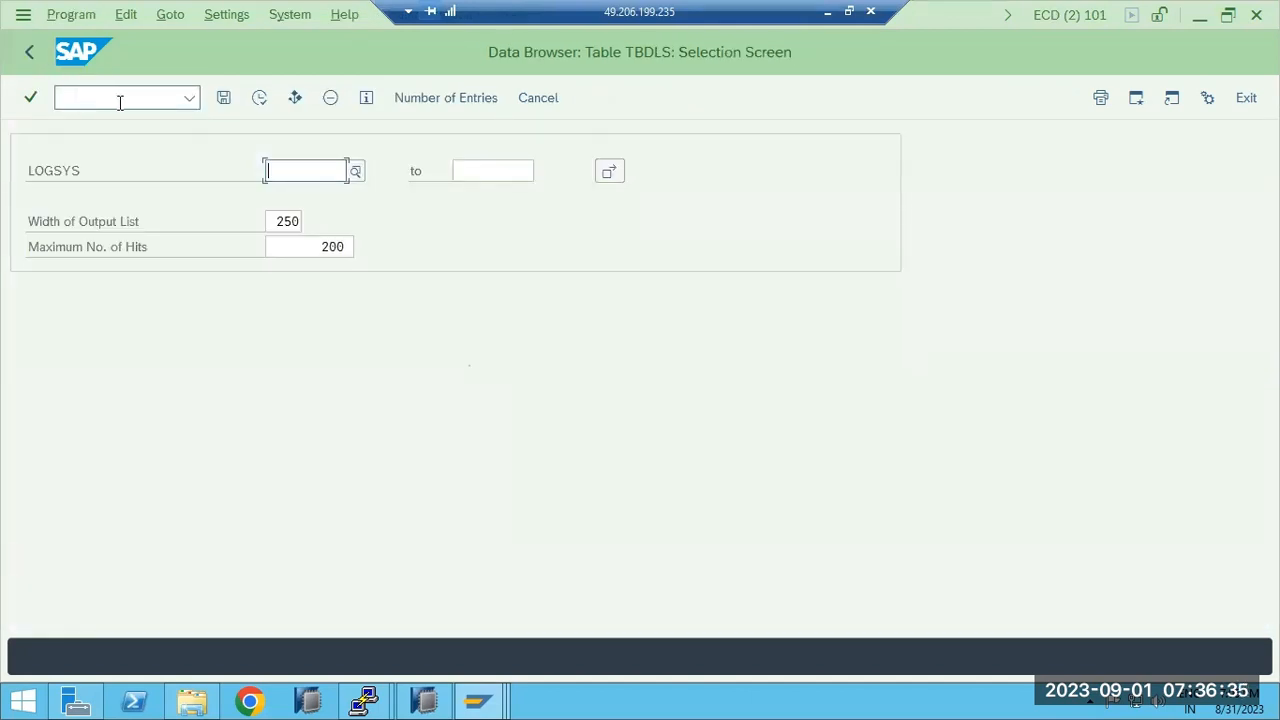
pyautogui.click(28, 53)
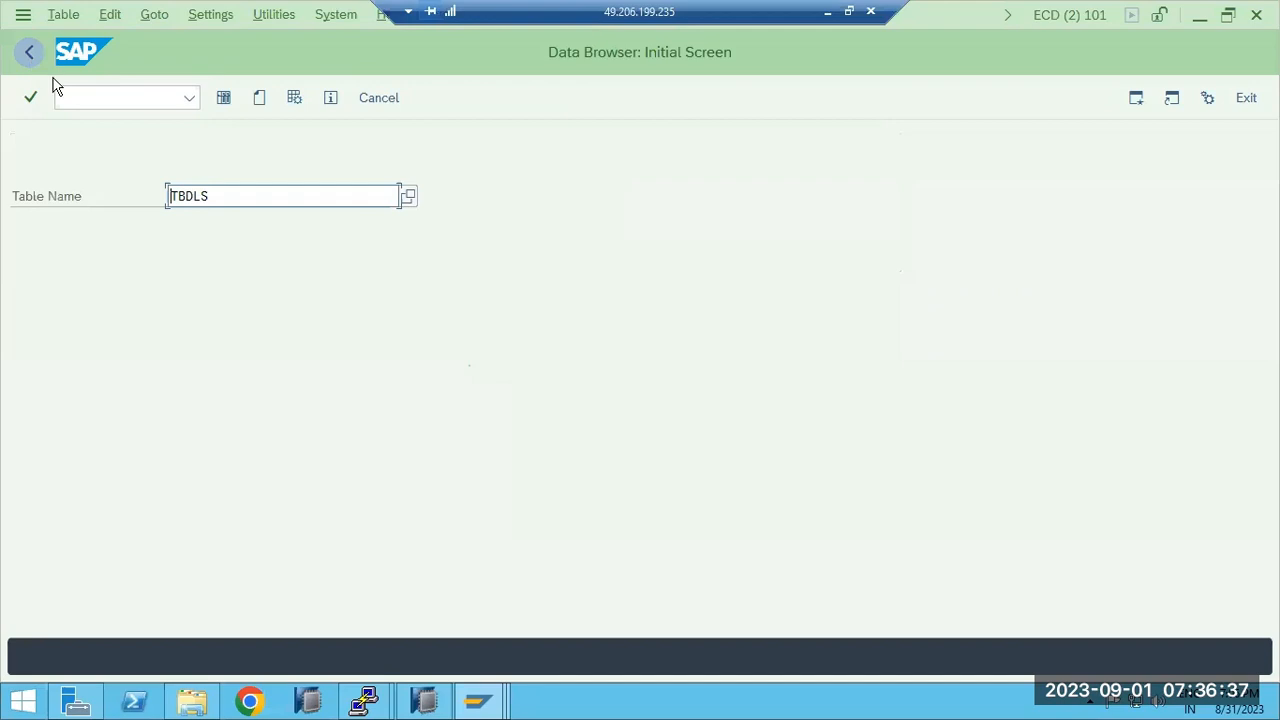
pyautogui.moveTo(221, 193); pyautogui.dragTo(168, 194)
pyautogui.click(258, 97)
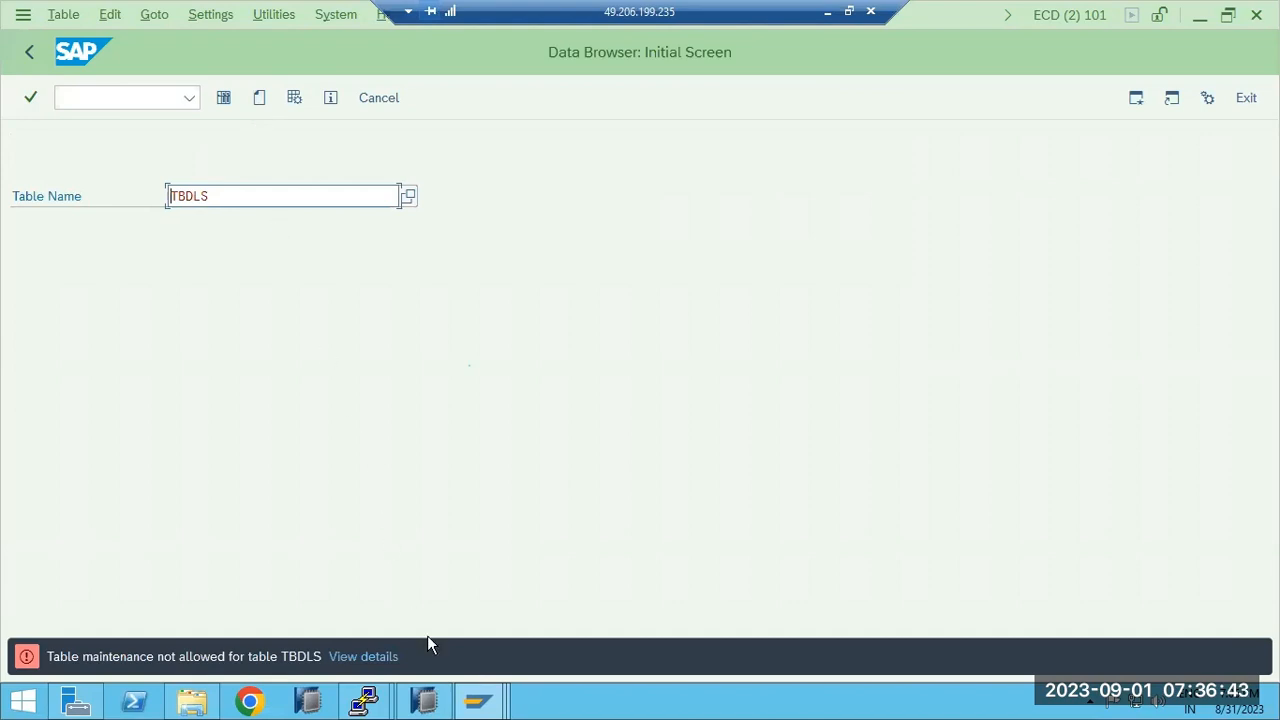
# Switch between request ECDK900017 and the ECP TBDLS list to compare them.
pyautogui.click(481, 705)
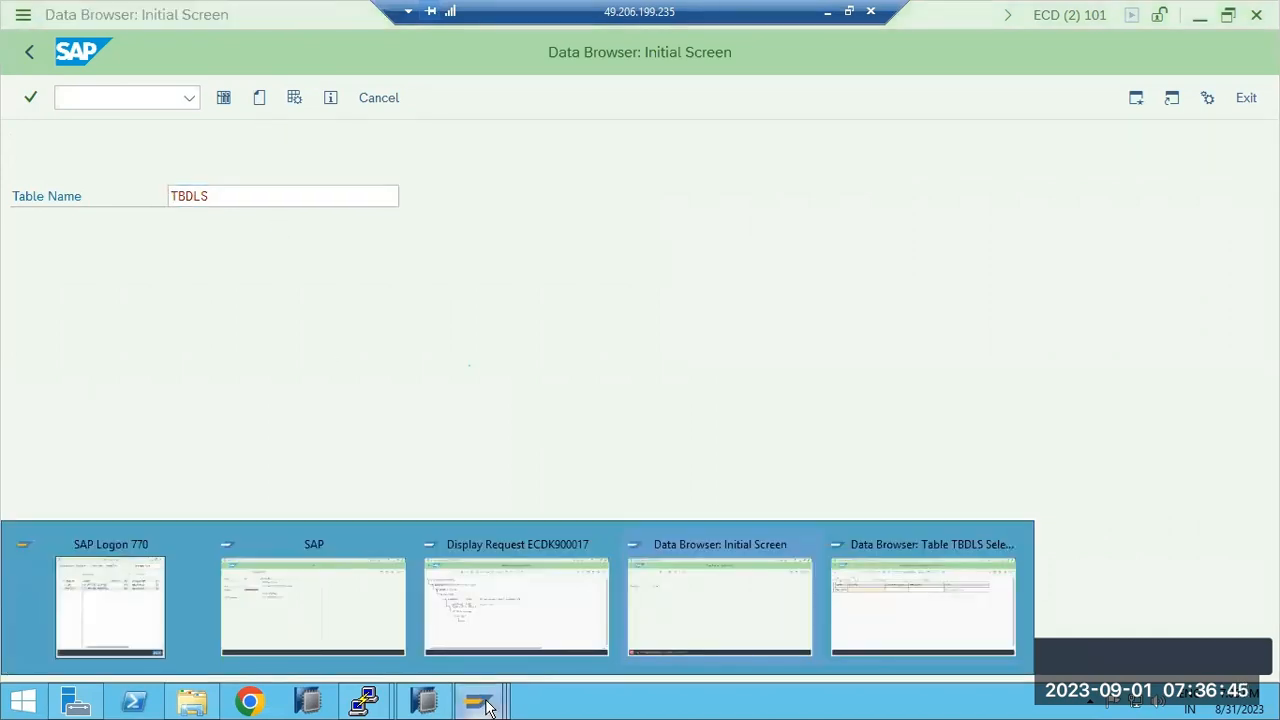
pyautogui.click(488, 635)
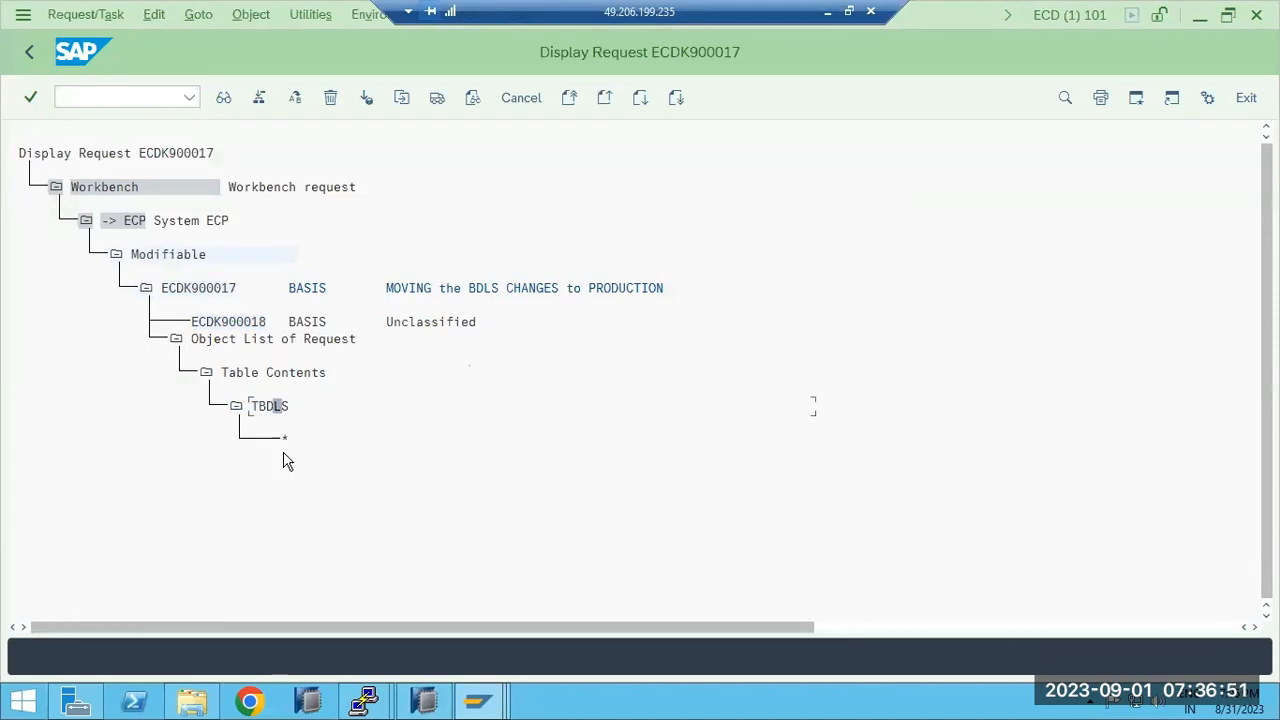
pyautogui.click(481, 705)
pyautogui.click(893, 626)
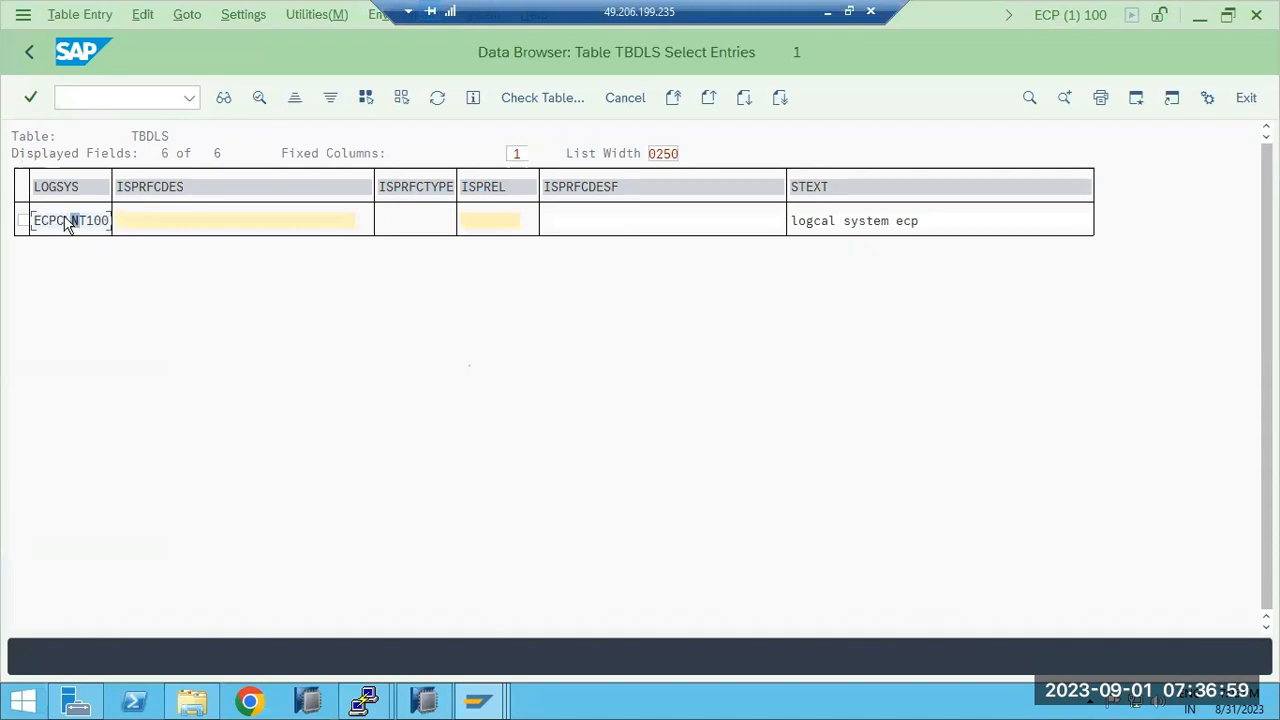
pyautogui.moveTo(493, 706)
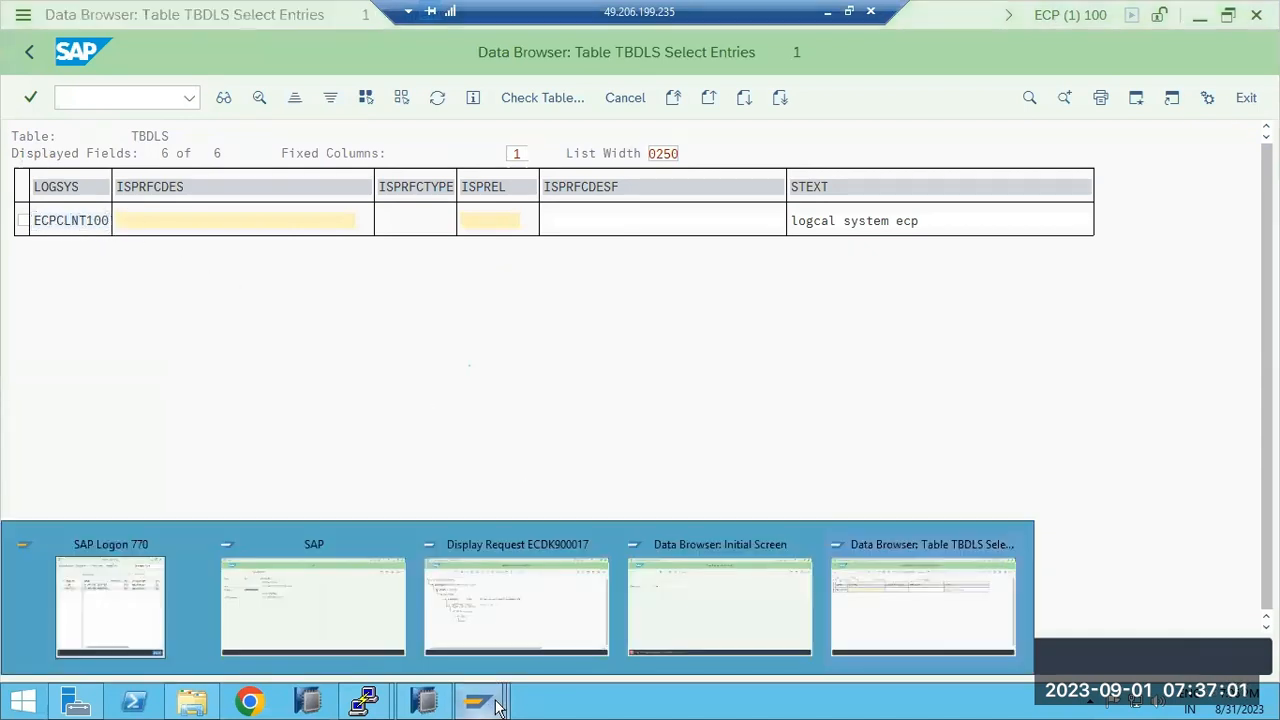
pyautogui.click(503, 620)
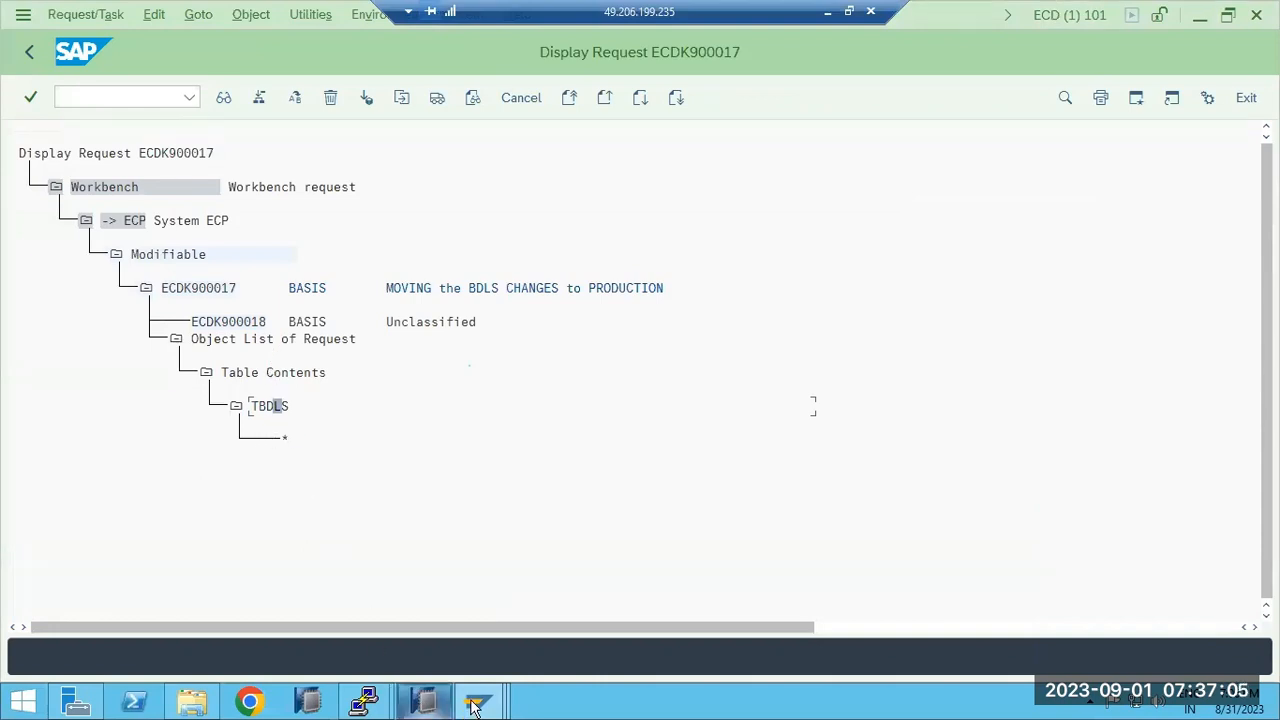
pyautogui.moveTo(478, 703)
# List TBDLS entries ECDCLNT100, ECDCLNT101, ECDCLNT200 in ECD, then reselect request ECDK900017.
pyautogui.click(668, 602)
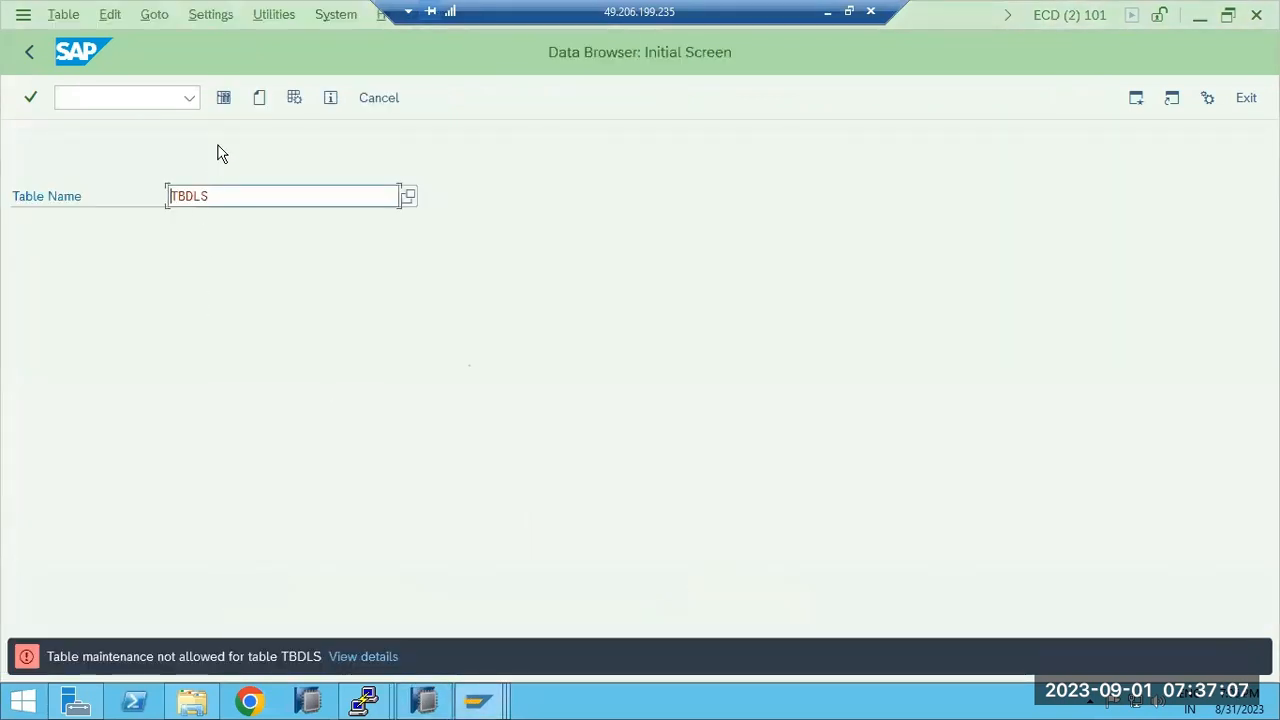
pyautogui.click(223, 97)
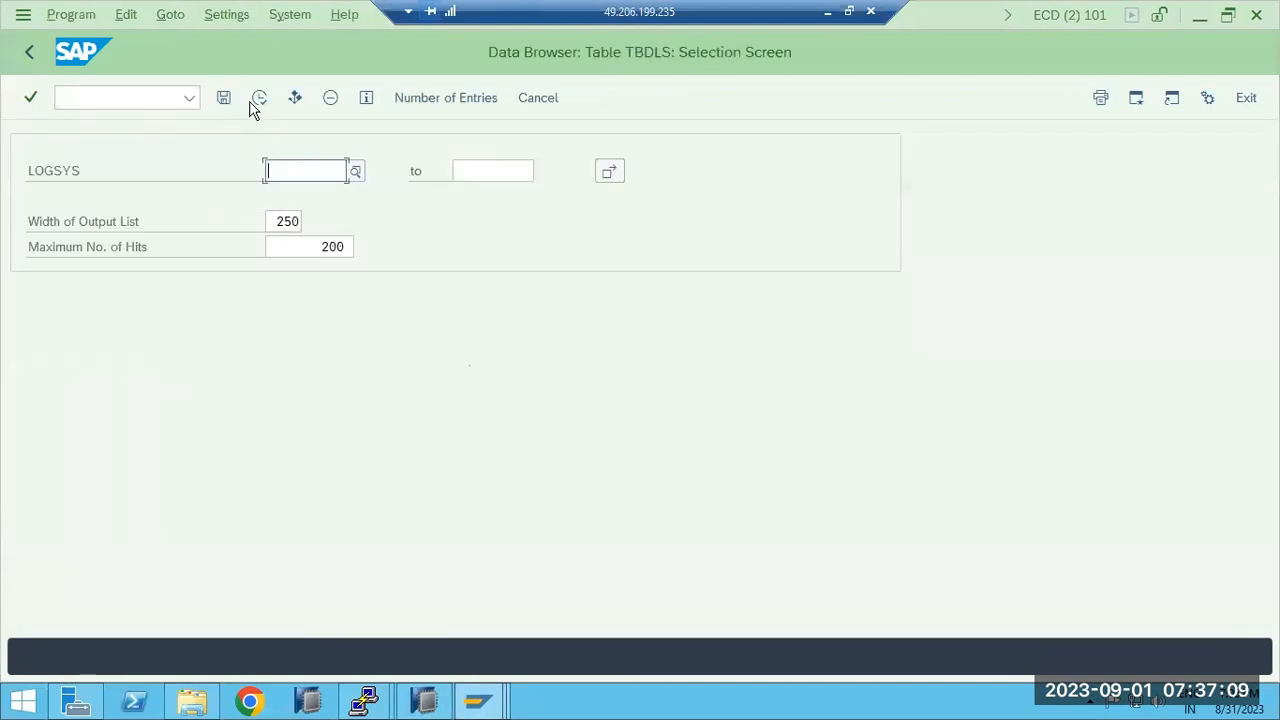
pyautogui.click(251, 99)
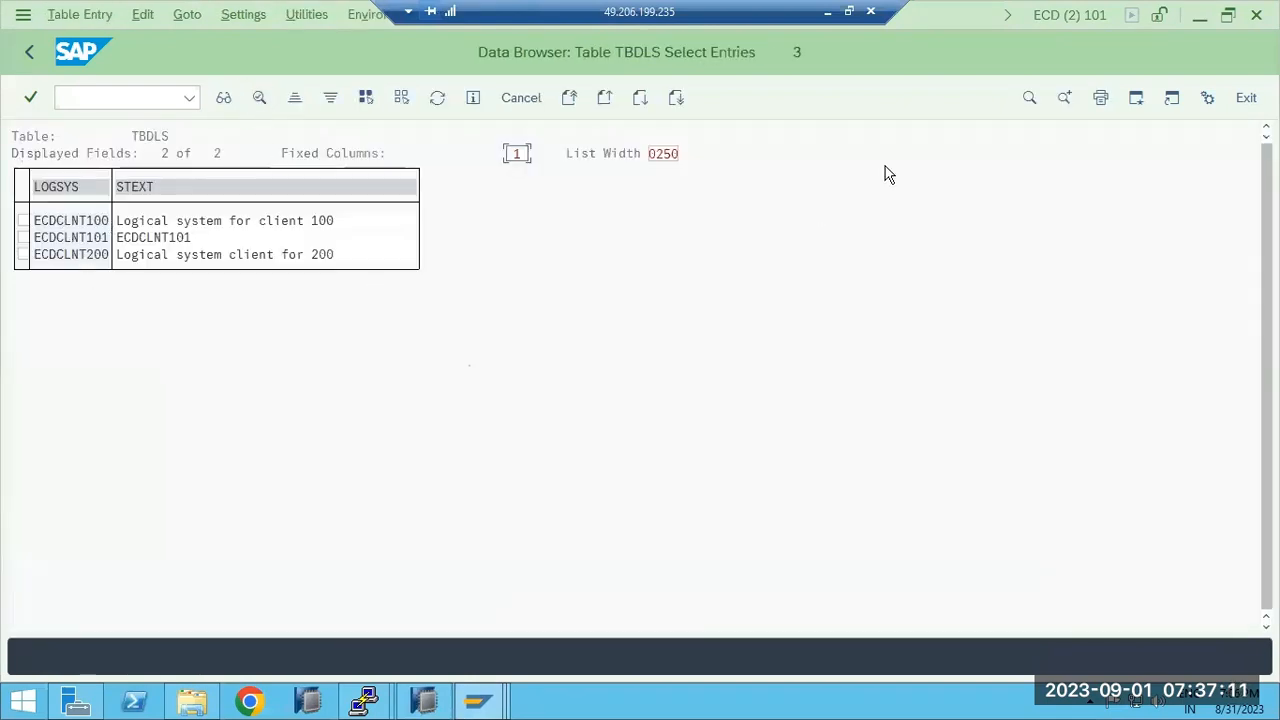
pyautogui.click(483, 705)
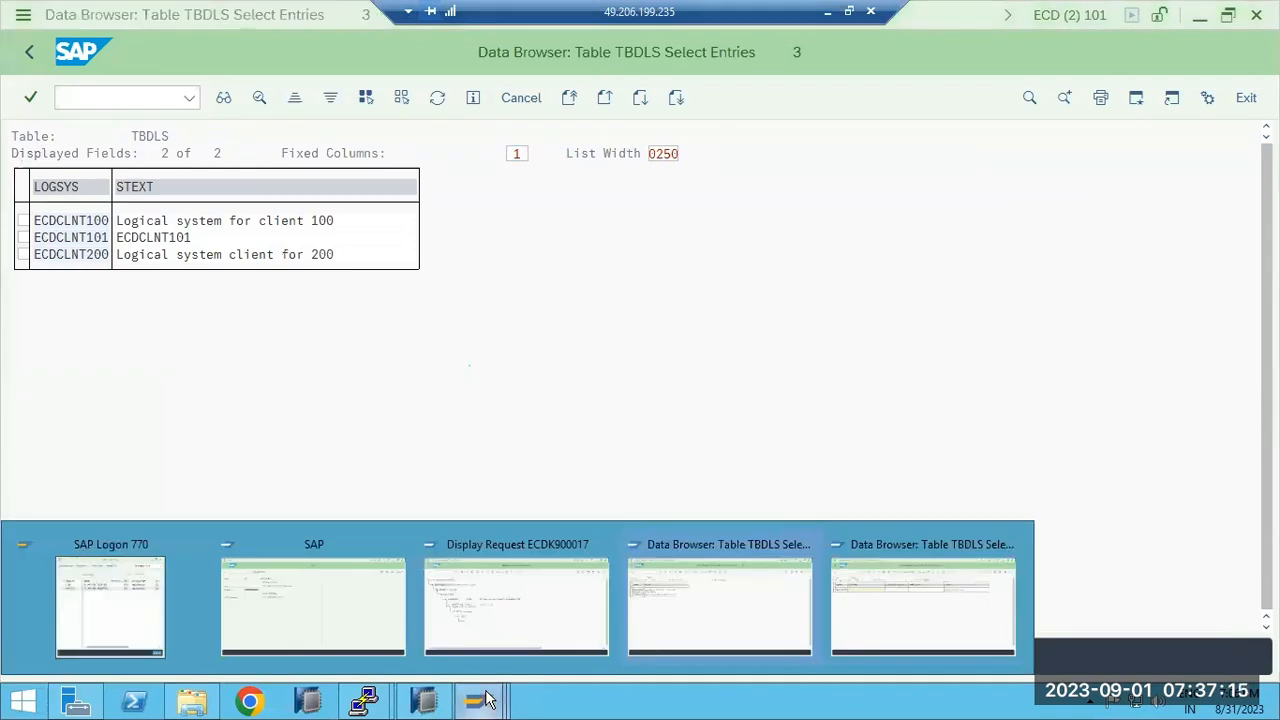
pyautogui.click(497, 634)
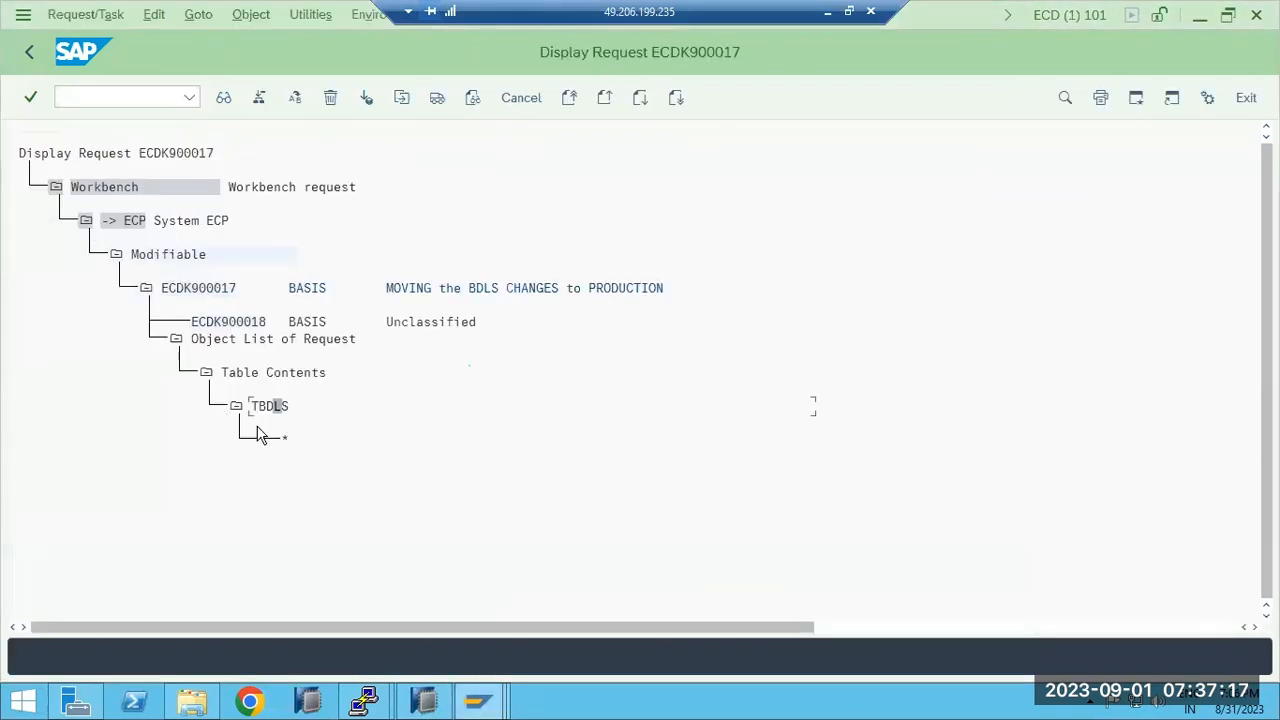
pyautogui.click(200, 288)
# Browse the usr\sap\trans and bin folders in File Explorer.
pyautogui.click(193, 703)
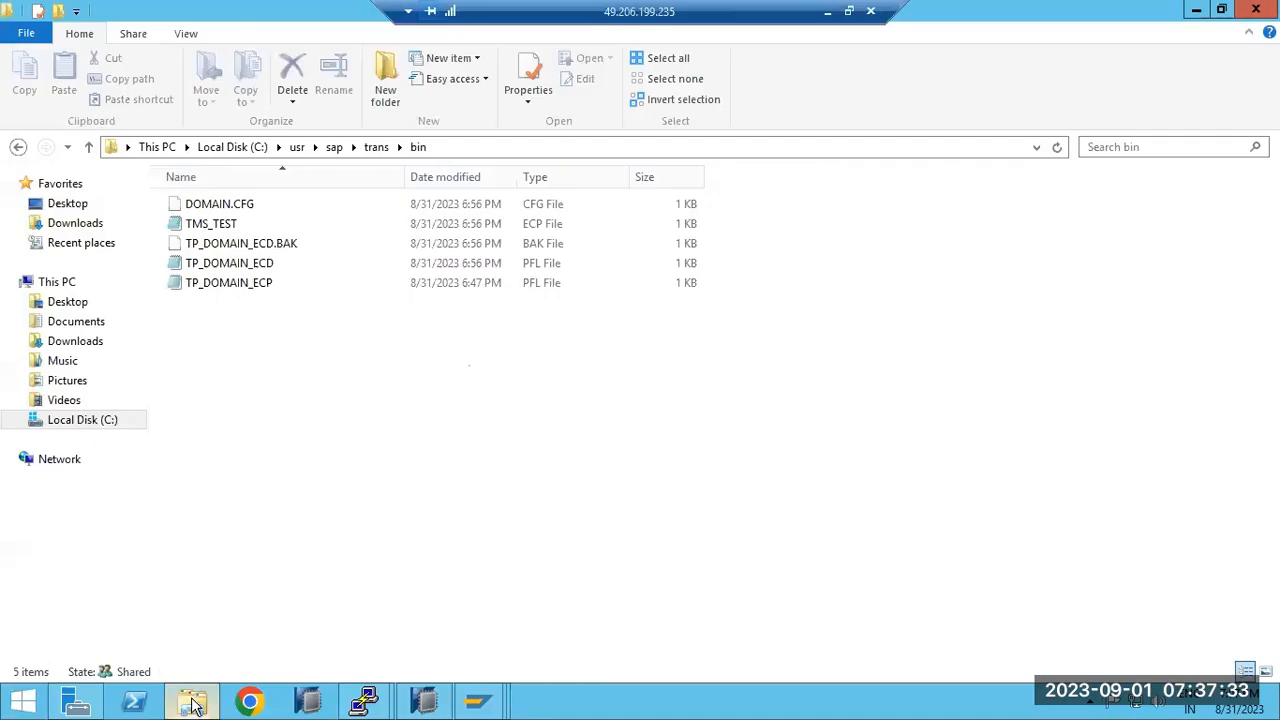
pyautogui.click(376, 147)
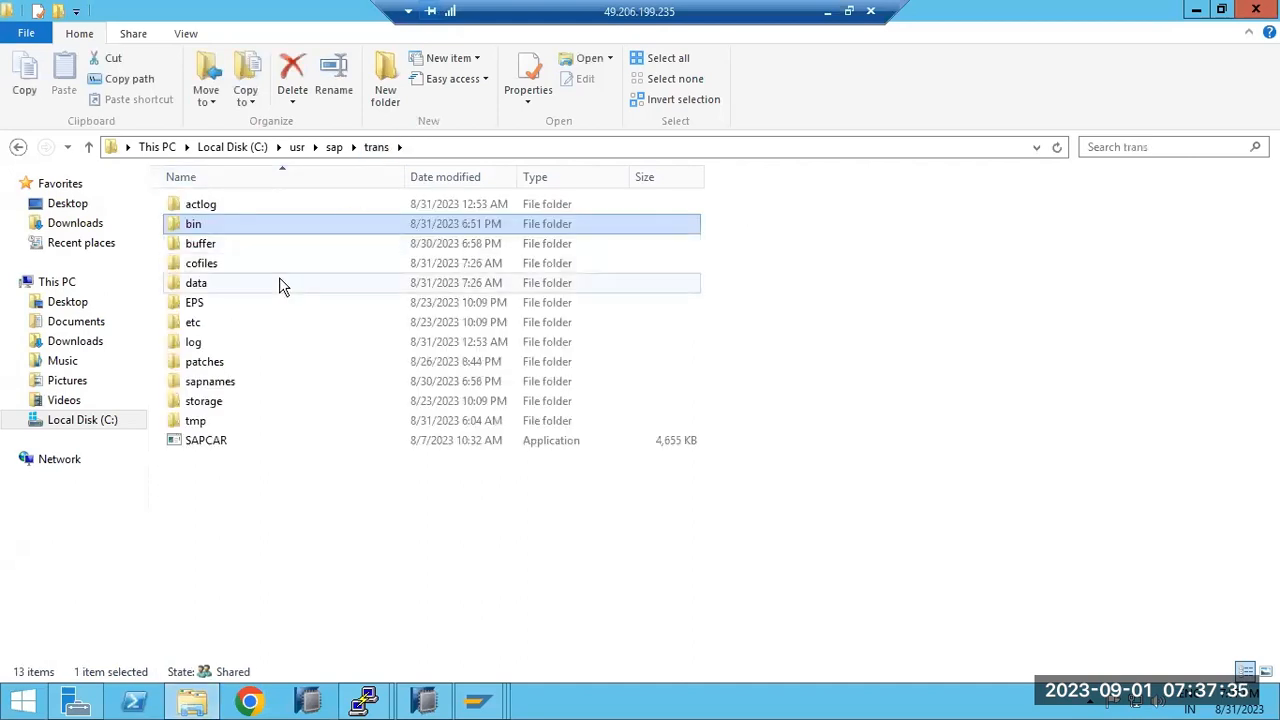
pyautogui.click(505, 150)
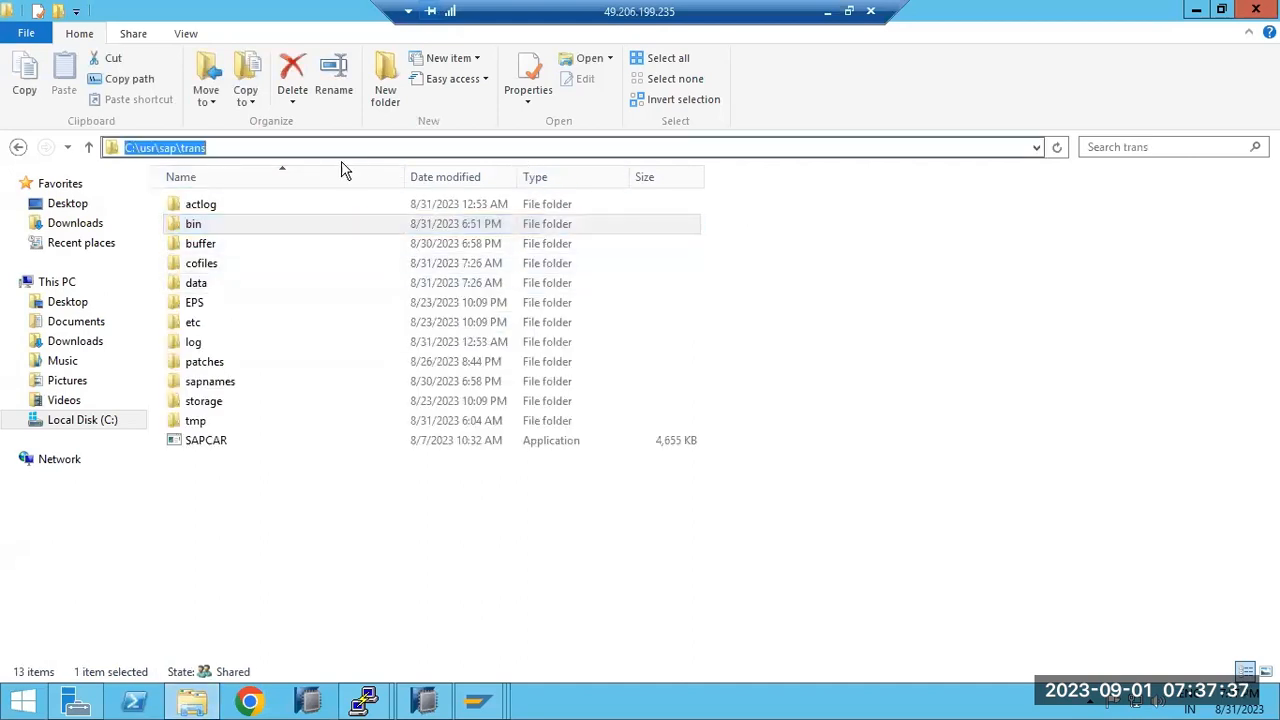
pyautogui.doubleClick(190, 226)
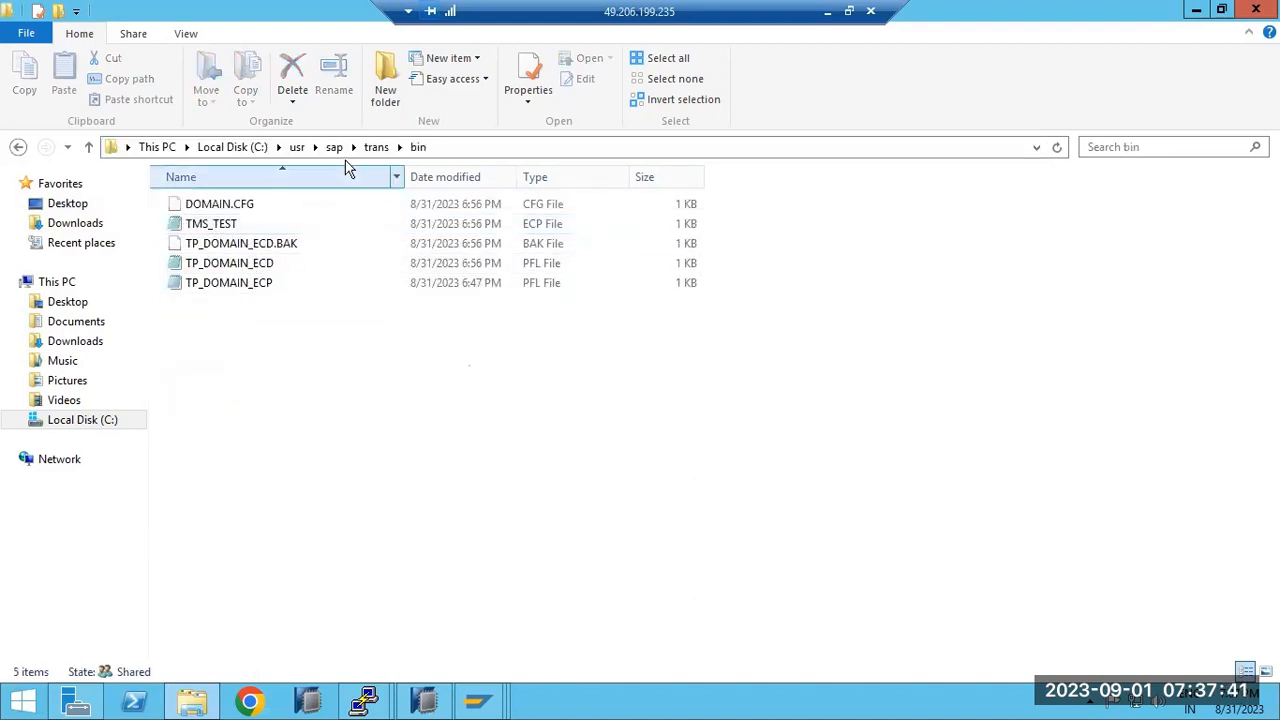
pyautogui.click(376, 147)
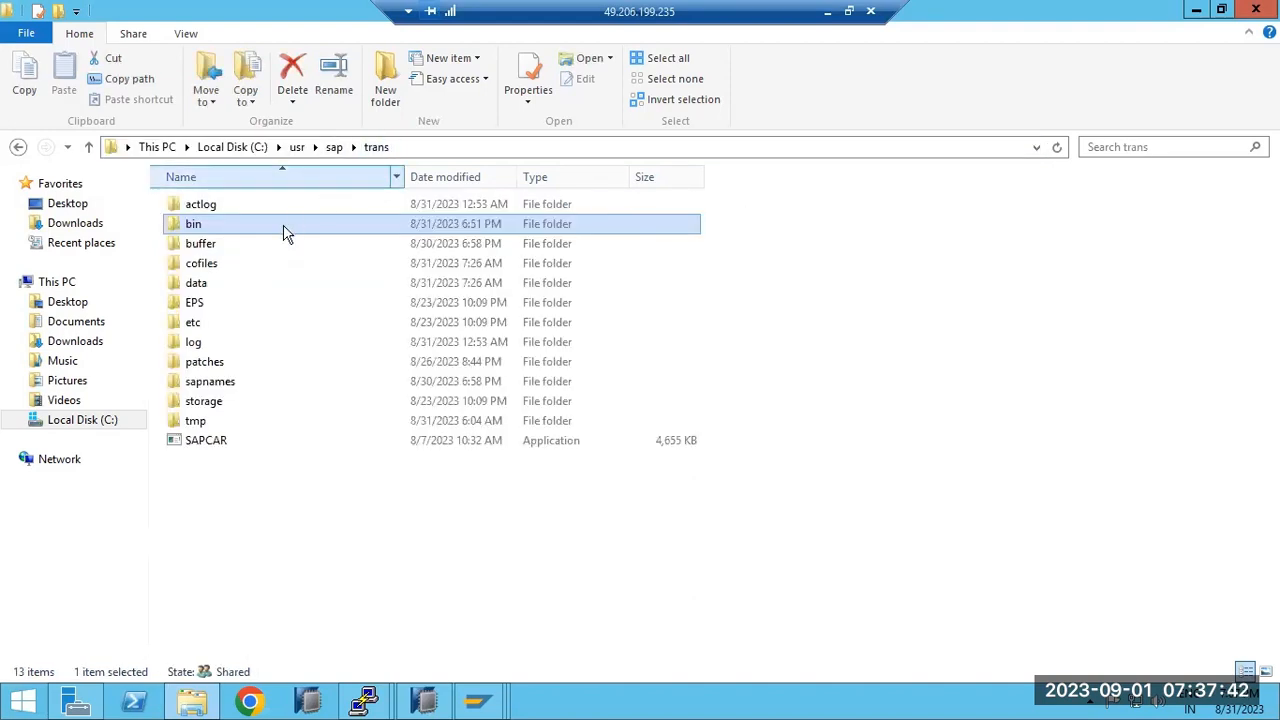
# Open the cofiles folder sorted by Date modified, newest first.
pyautogui.doubleClick(207, 265)
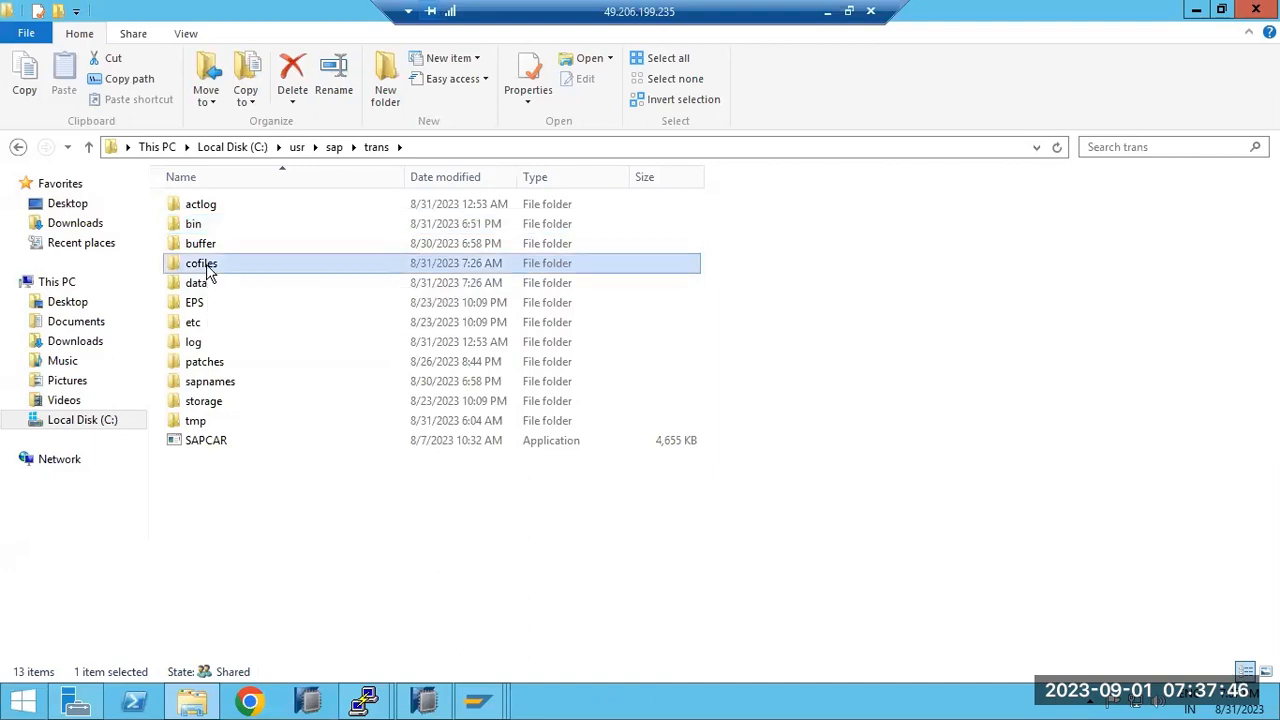
pyautogui.click(464, 178)
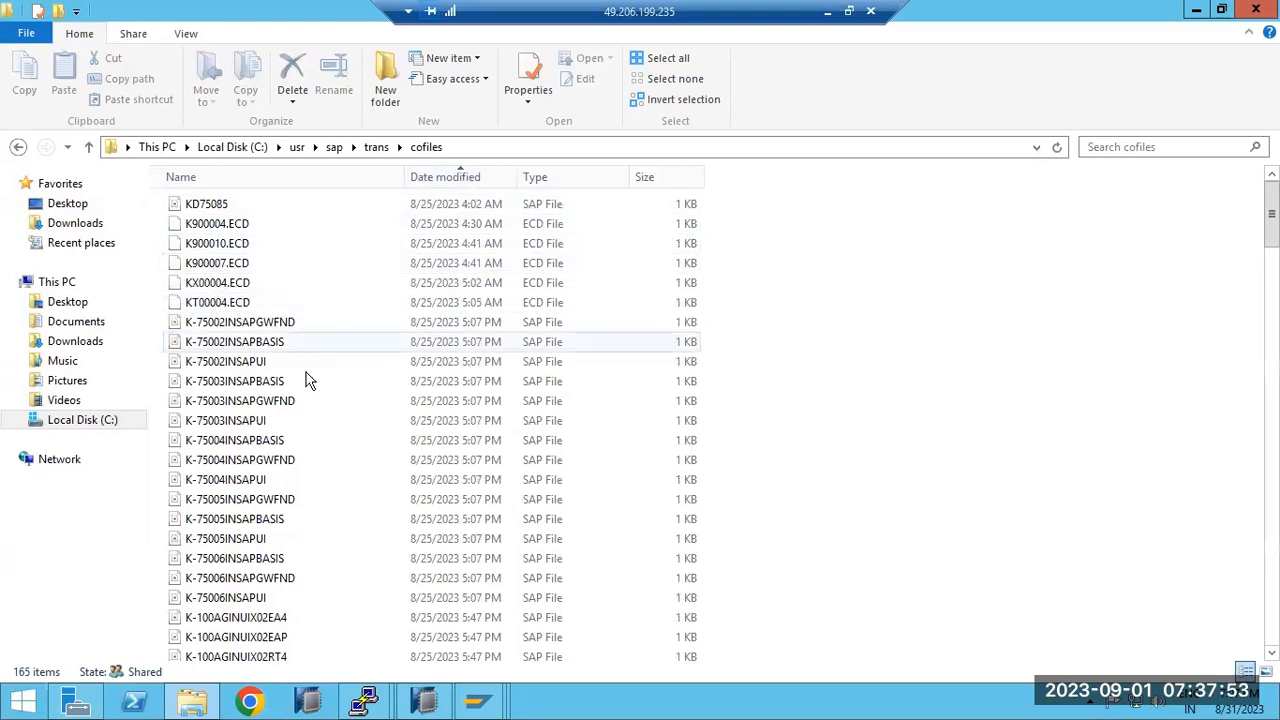
pyautogui.scroll(-10, 310, 420)
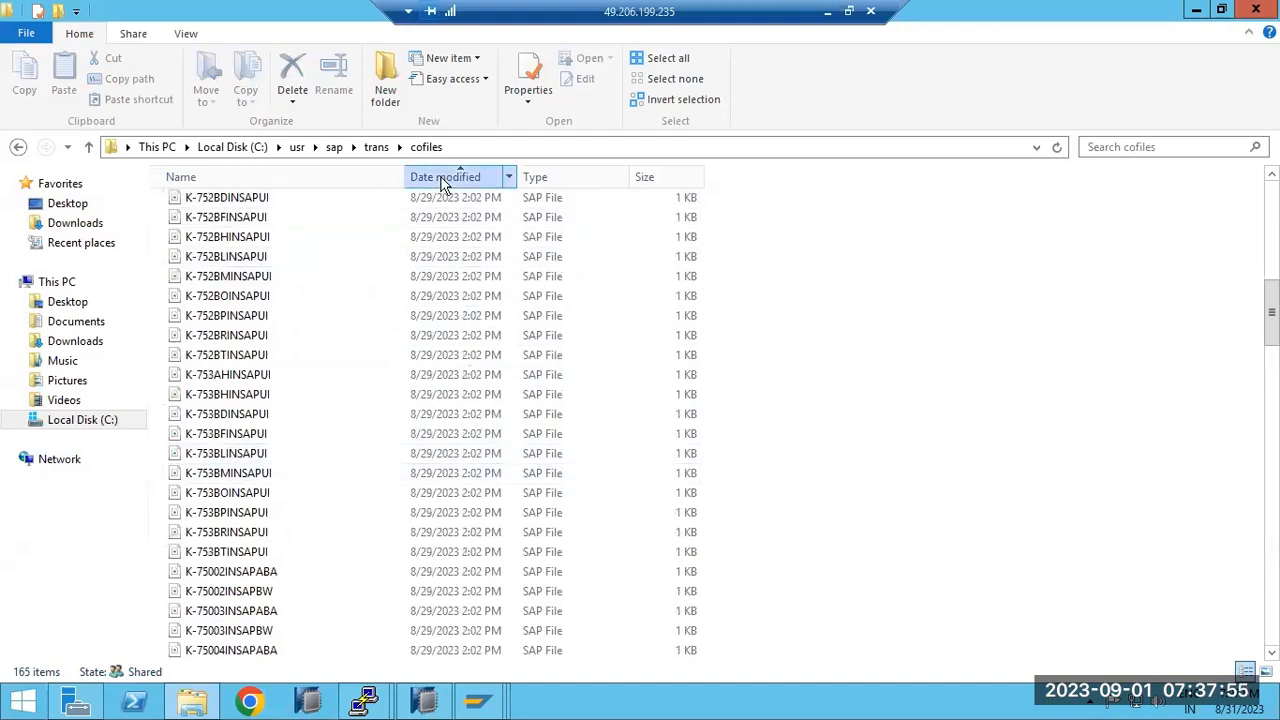
pyautogui.click(443, 177)
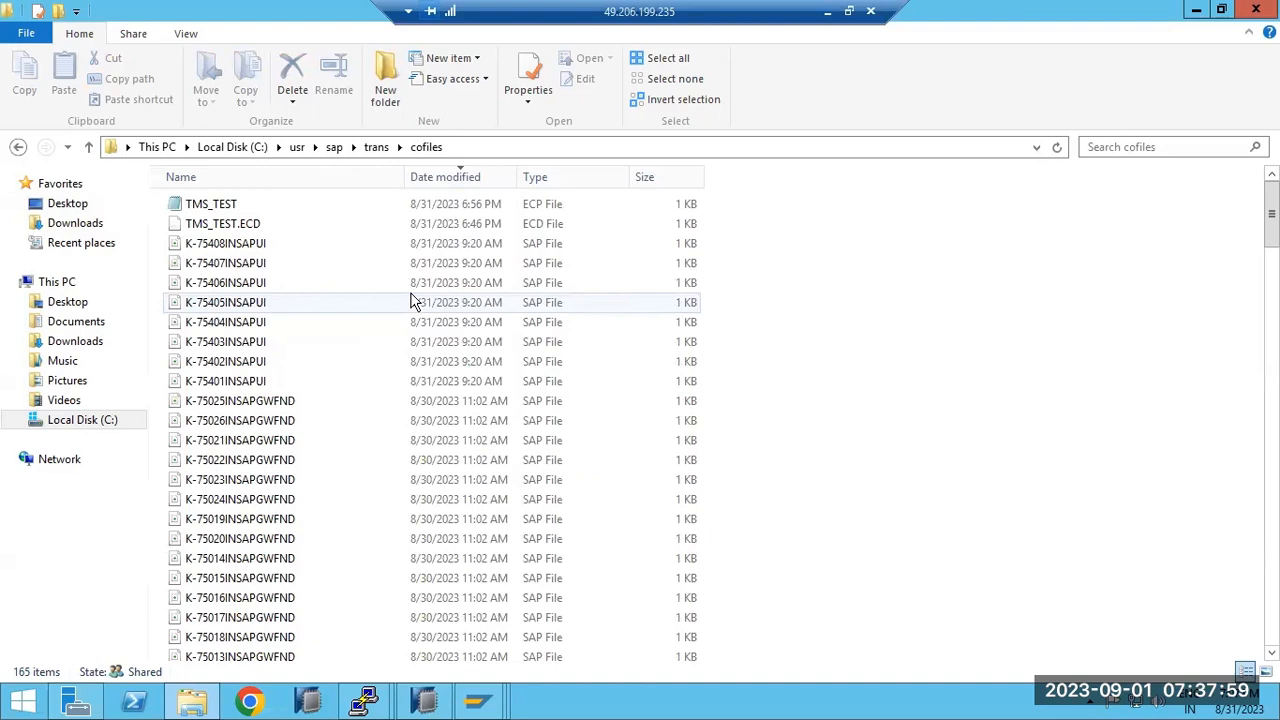
pyautogui.click(827, 11)
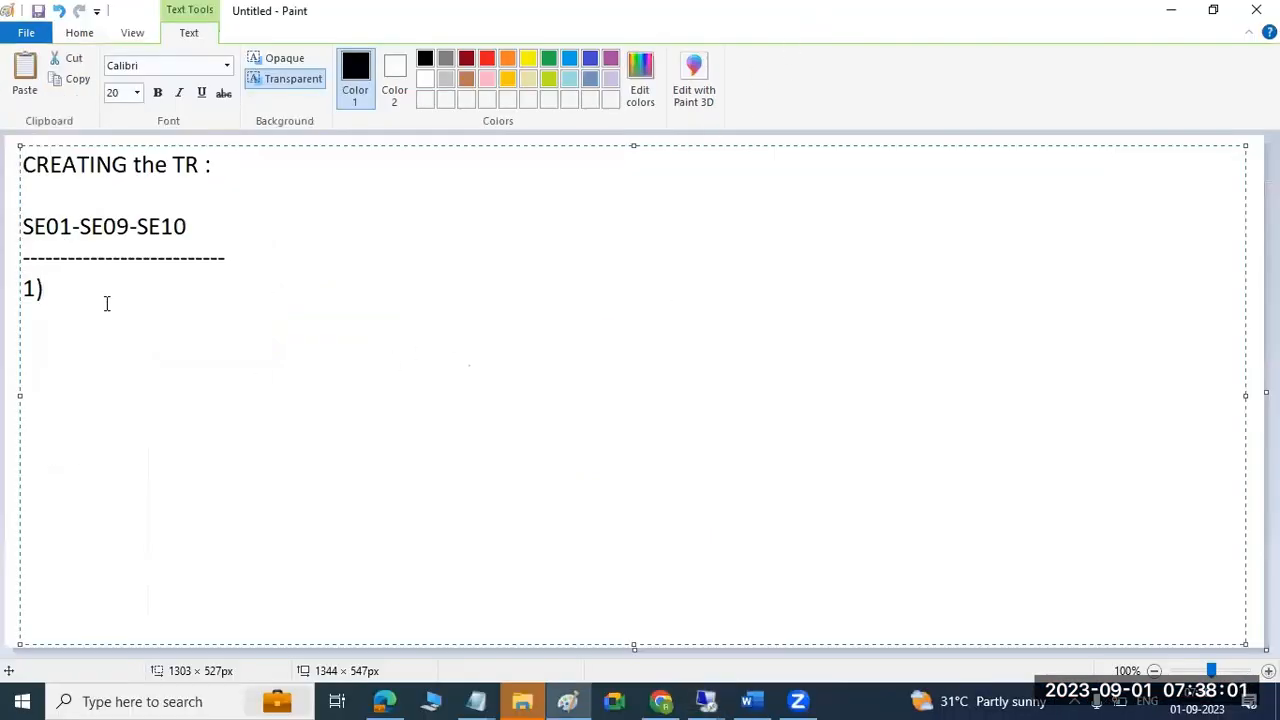
# Write 'TR -->RELEASE ----' and draw two lines branching up and down from it.
pyautogui.write('TR -->RELEASE')
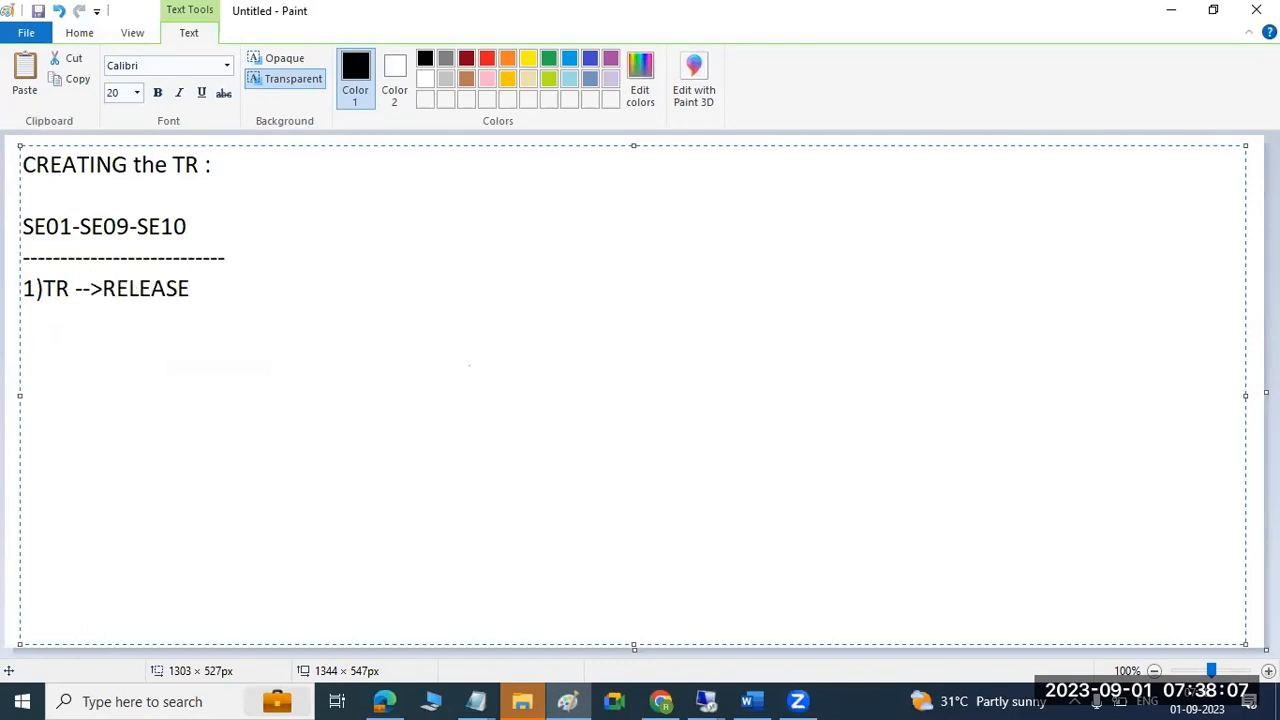
pyautogui.write(' ------')
pyautogui.click(80, 33)
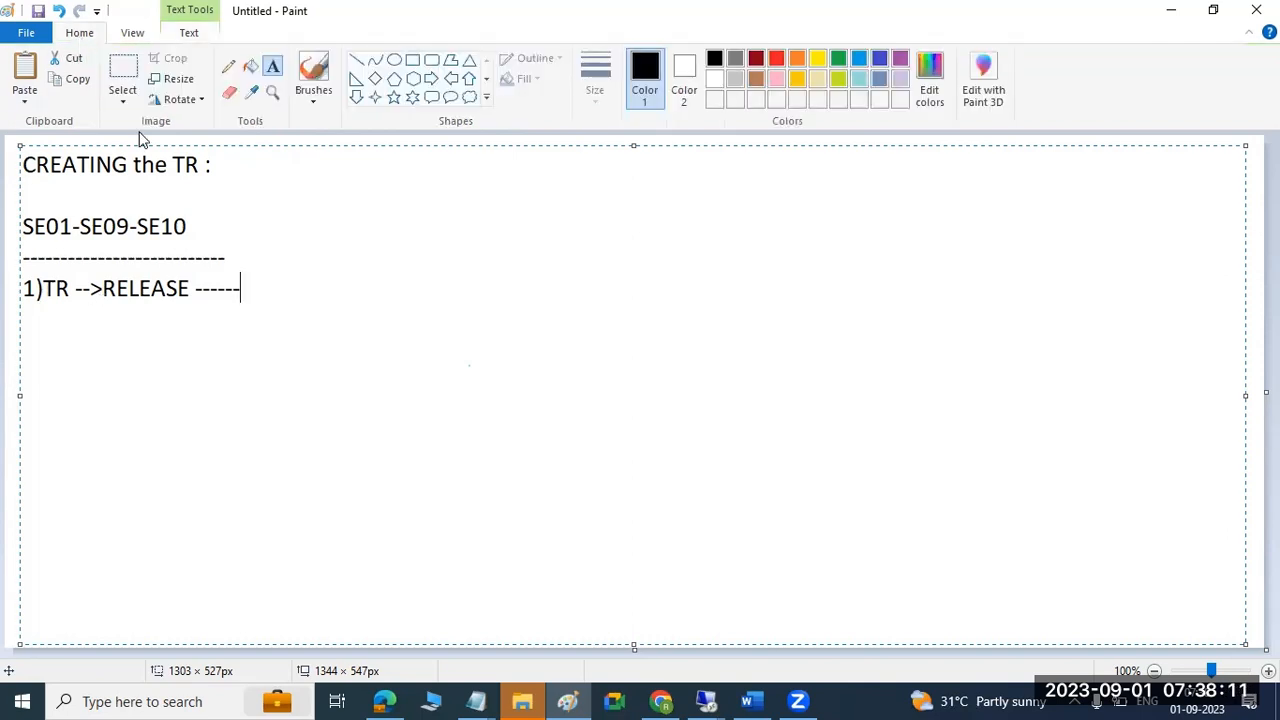
pyautogui.click(357, 60)
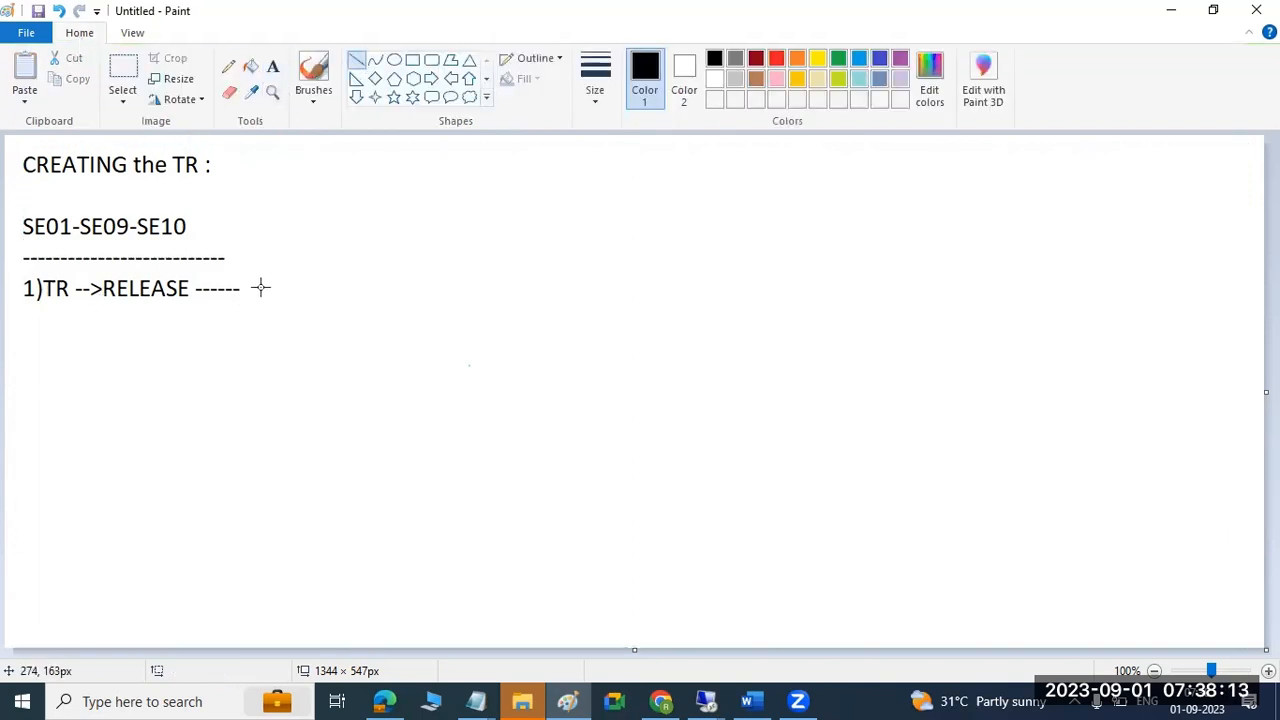
pyautogui.moveTo(241, 288); pyautogui.dragTo(385, 225)
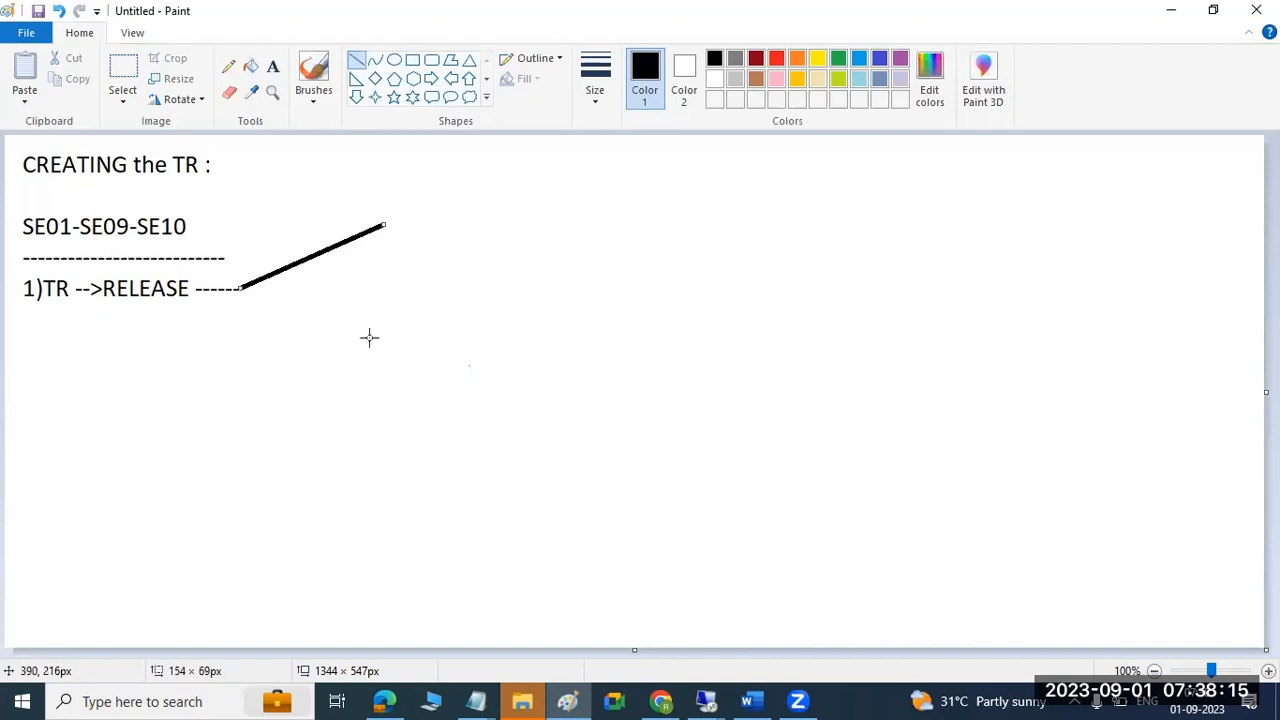
pyautogui.moveTo(237, 290); pyautogui.dragTo(377, 325)
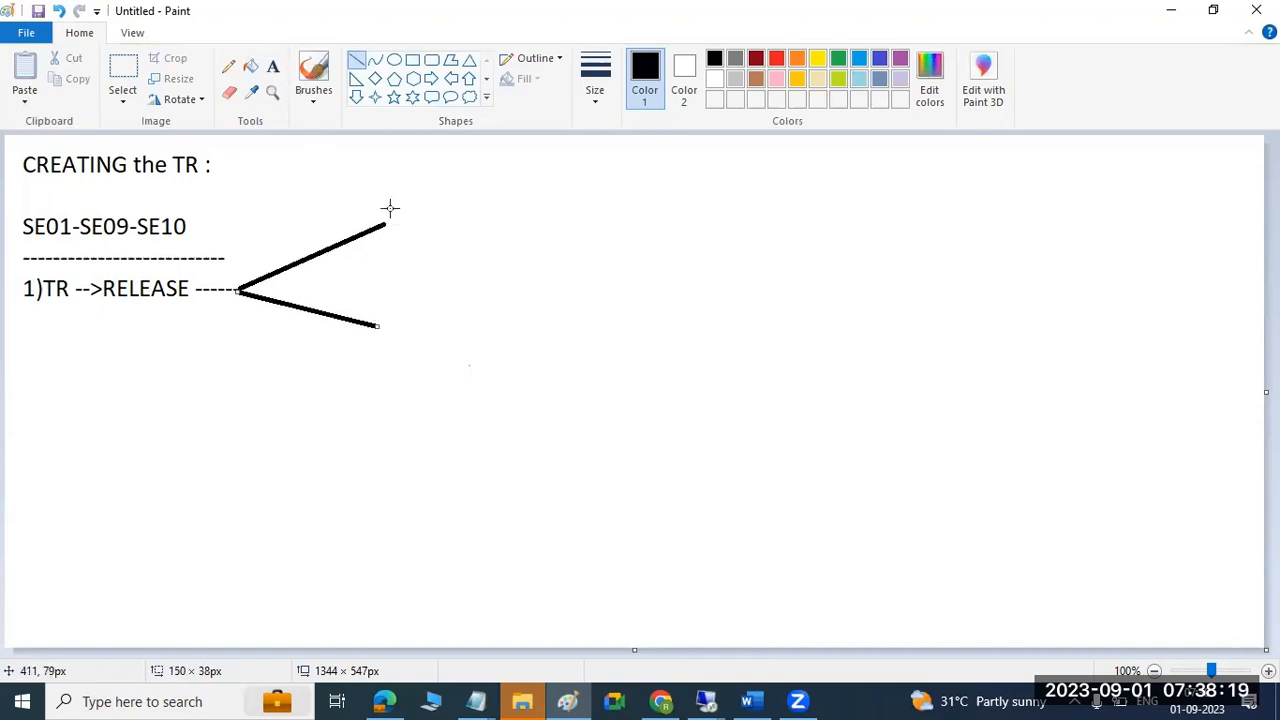
# Label the branches 'COFILES -K9NNNN' and 'DATA -R9NNNN'.
pyautogui.click(272, 66)
pyautogui.click(406, 222)
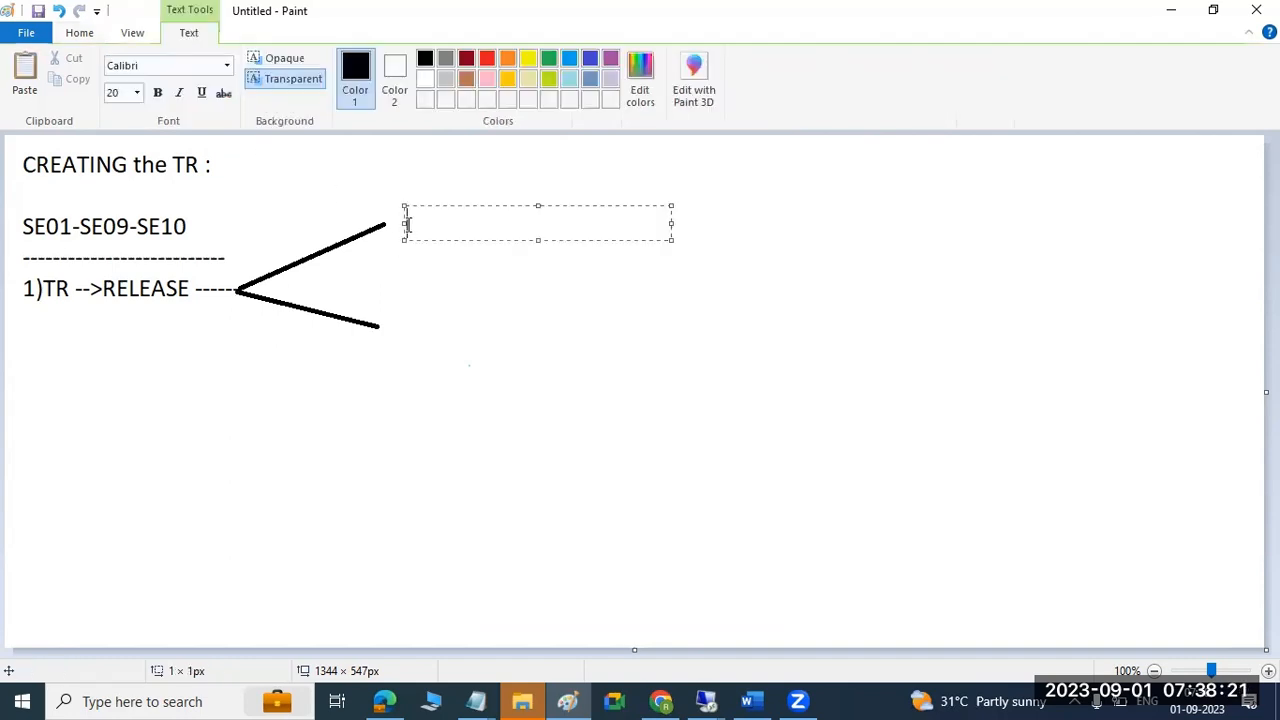
pyautogui.write('COFILES')
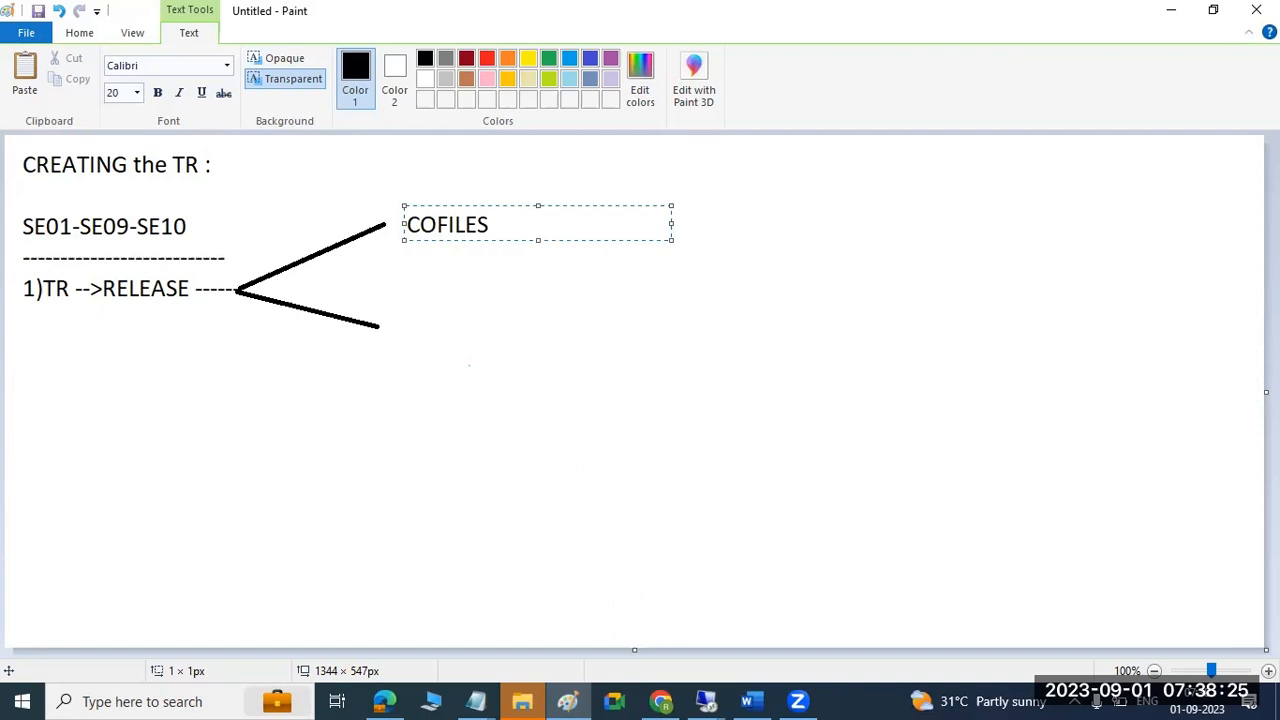
pyautogui.write(' -K9NNNN')
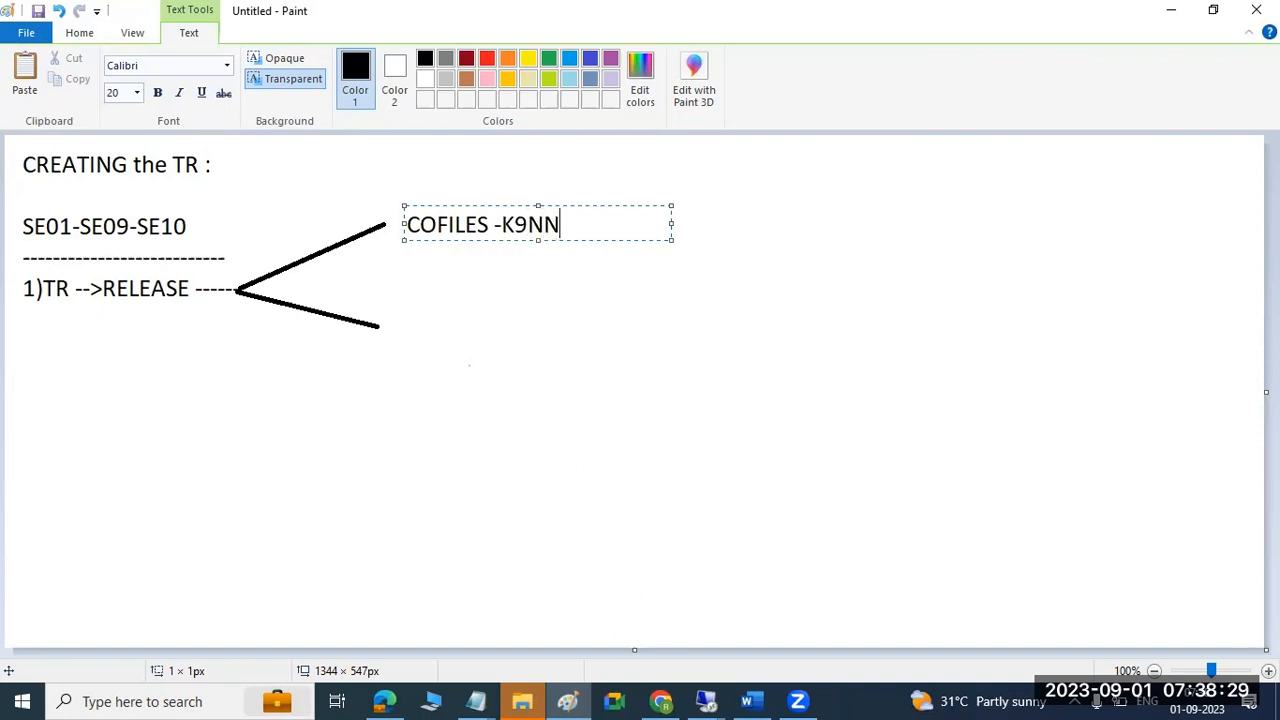
pyautogui.click(401, 326)
pyautogui.moveTo(393, 302); pyautogui.dragTo(620, 354)
pyautogui.write('D')
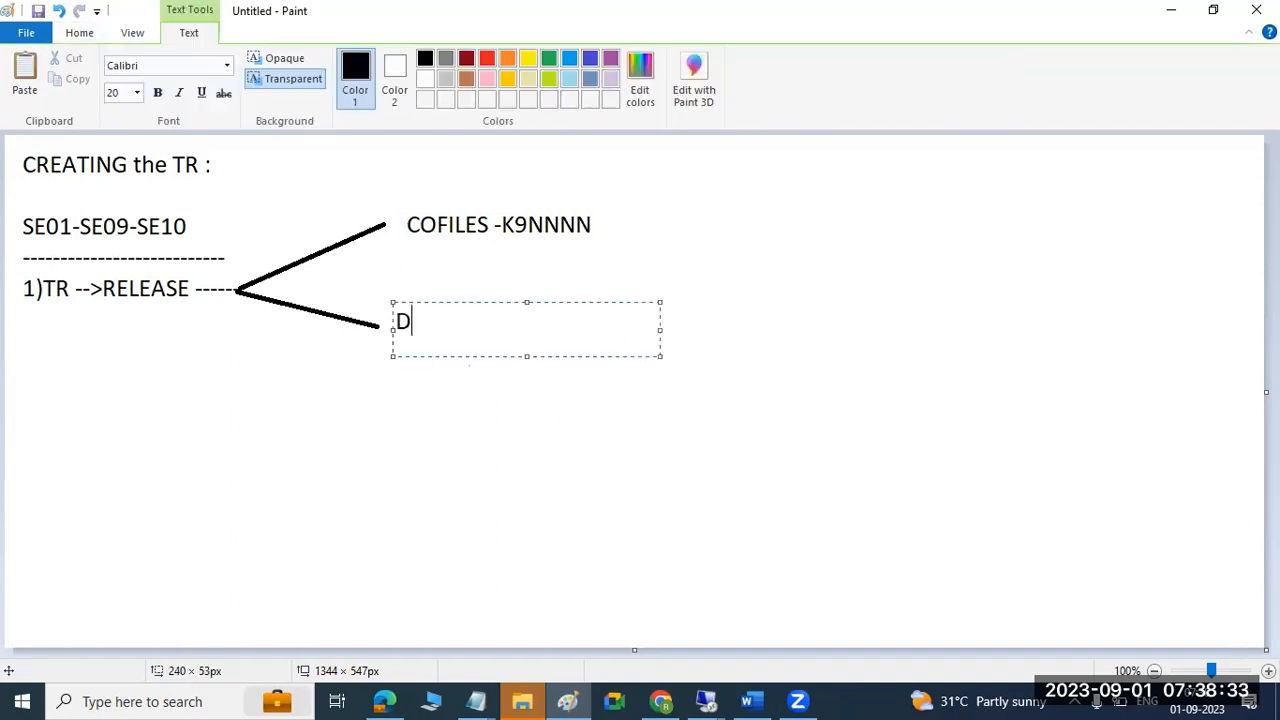
pyautogui.write('ATA -R9NNN')
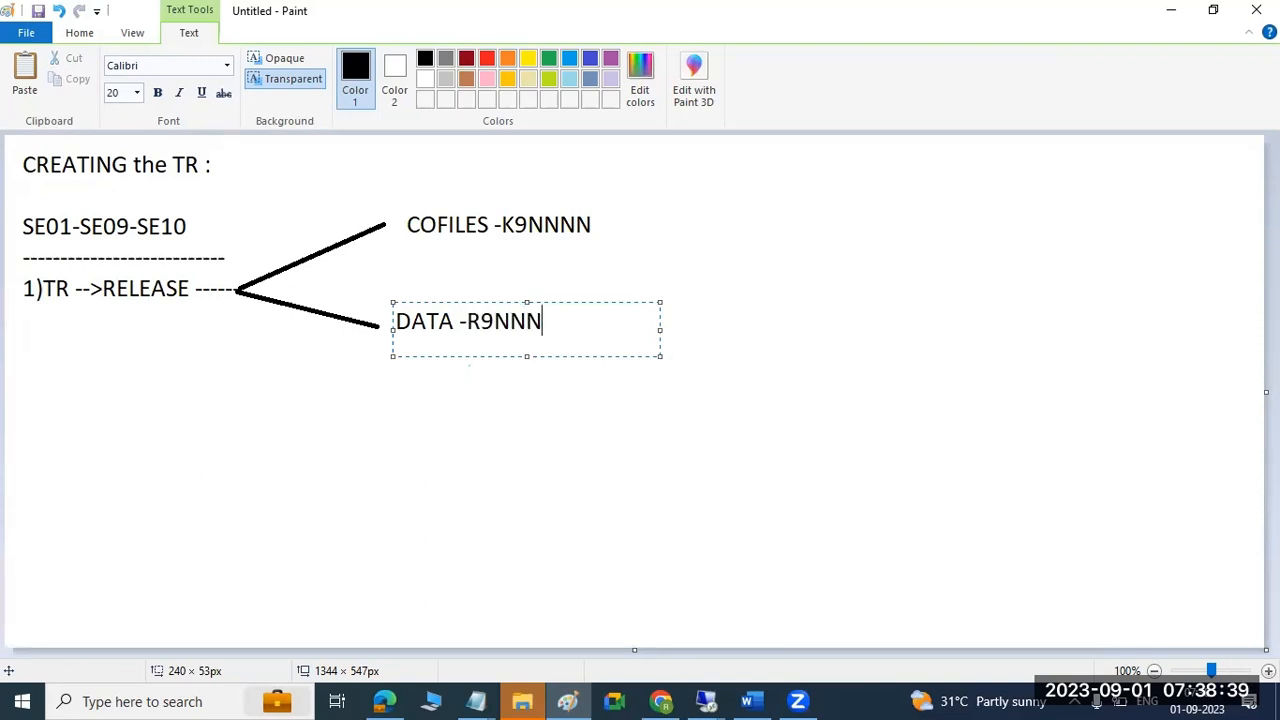
pyautogui.write('N')
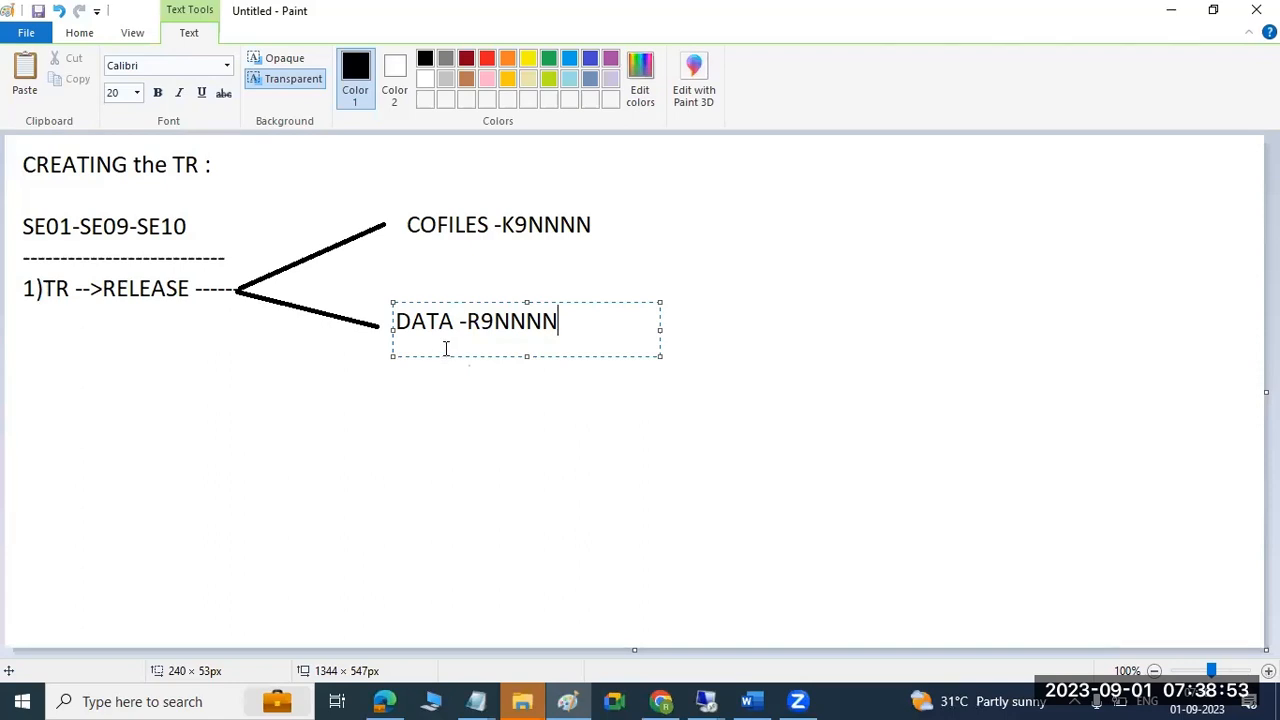
# Browse the remote cofiles folder, going up to trans and back into cofiles.
pyautogui.moveTo(710, 700)
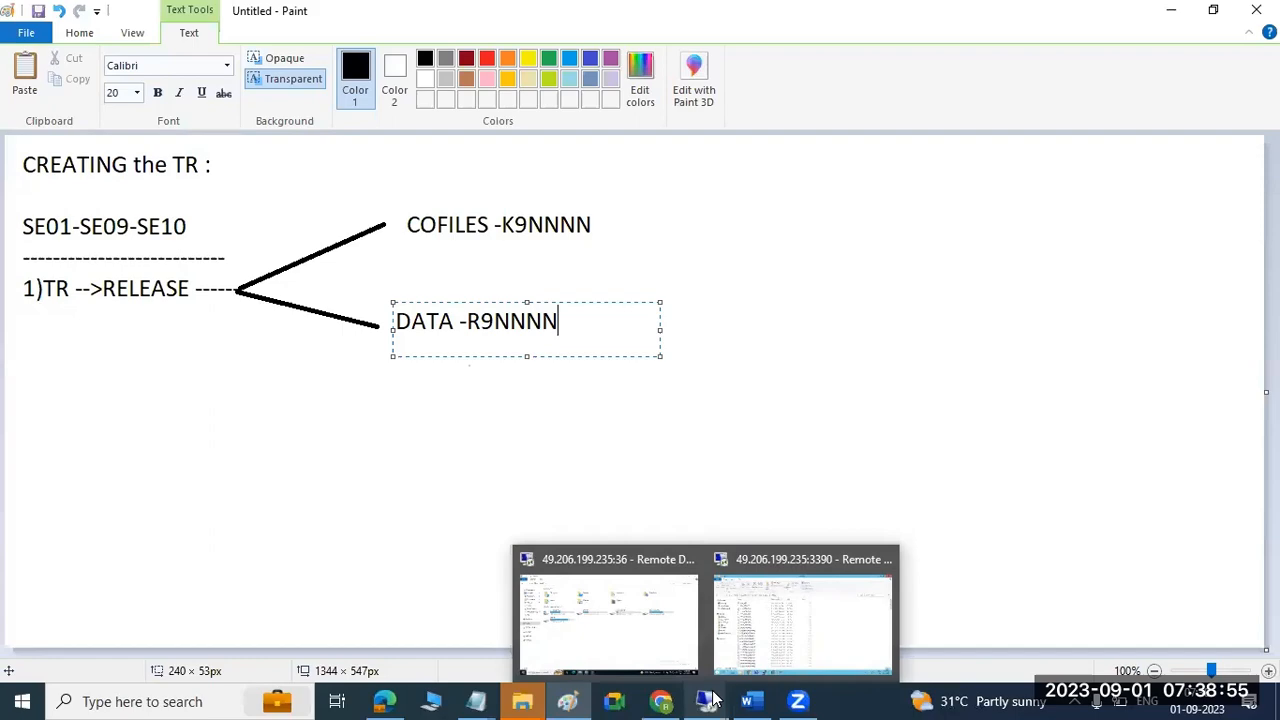
pyautogui.click(763, 619)
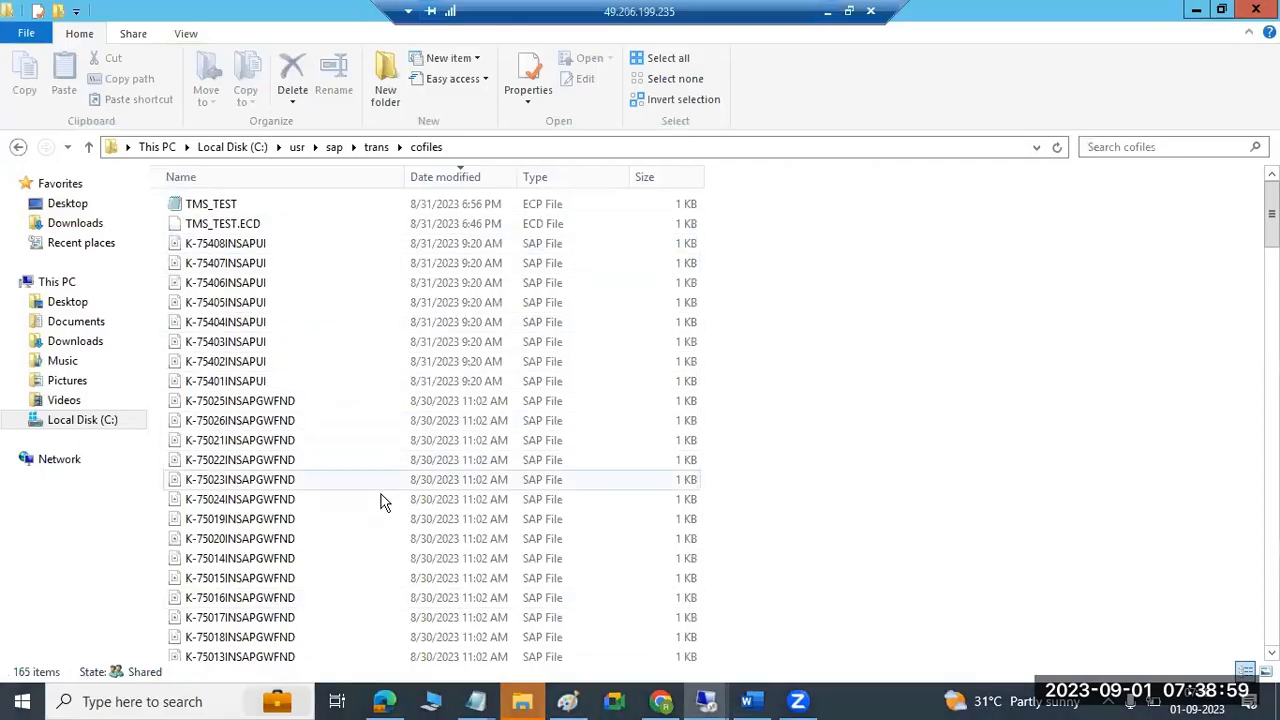
pyautogui.scroll(-20, 380, 500)
pyautogui.scroll(-20, 379, 552)
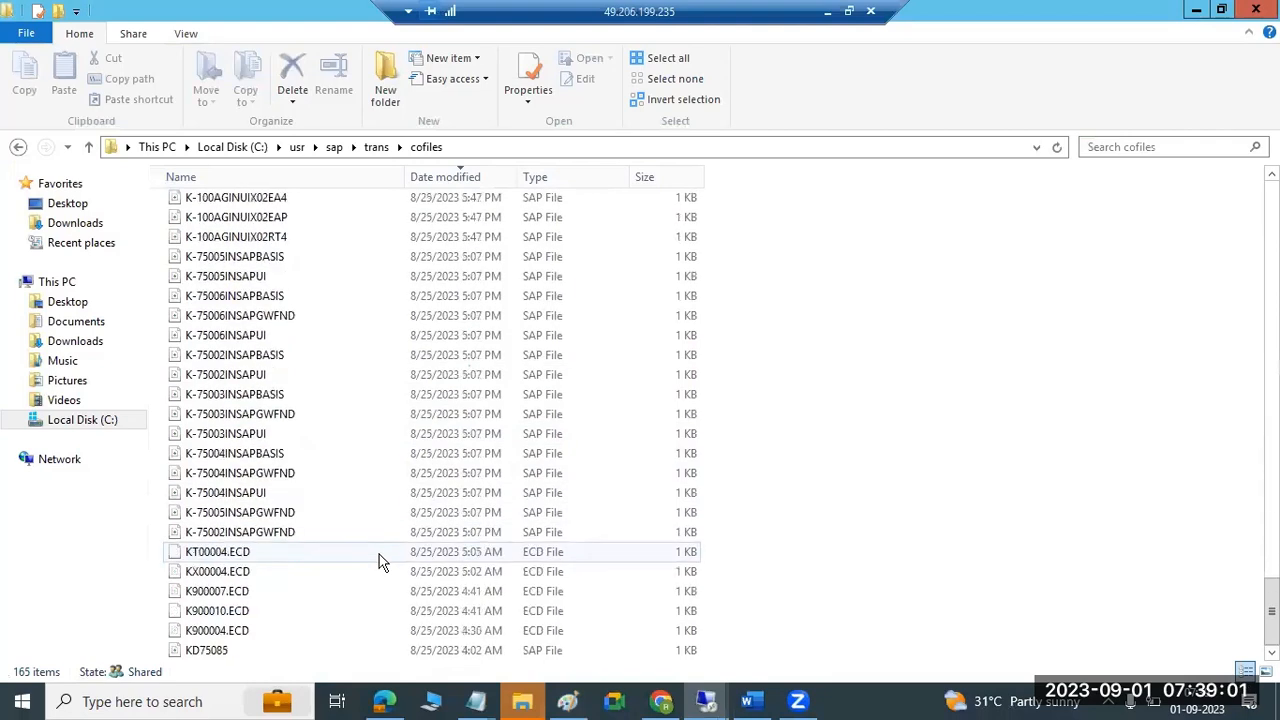
pyautogui.scroll(15, 380, 563)
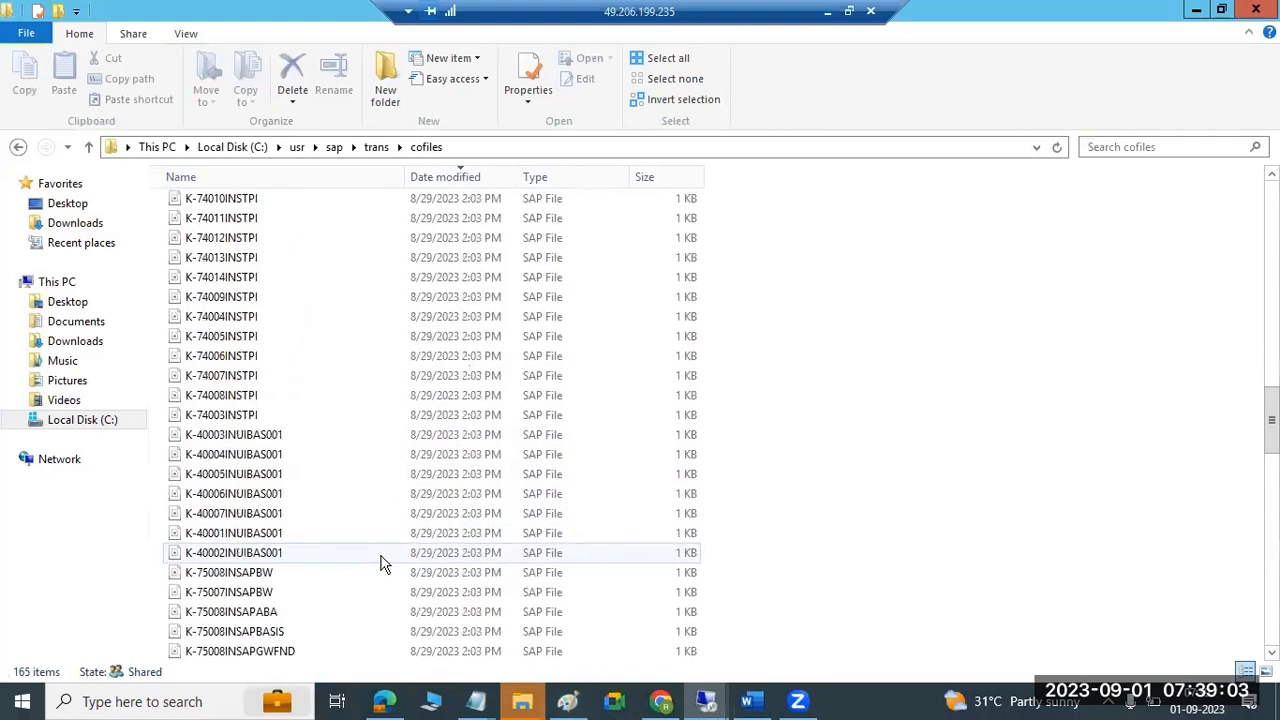
pyautogui.click(376, 147)
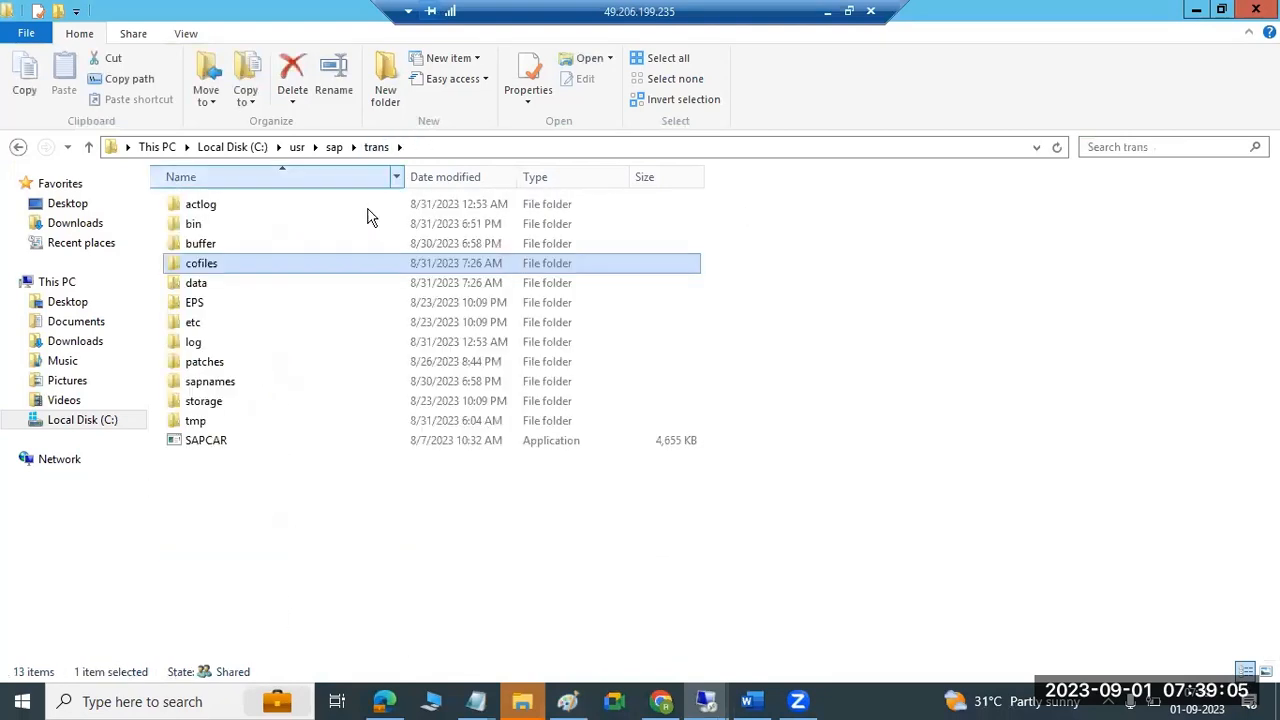
pyautogui.doubleClick(232, 265)
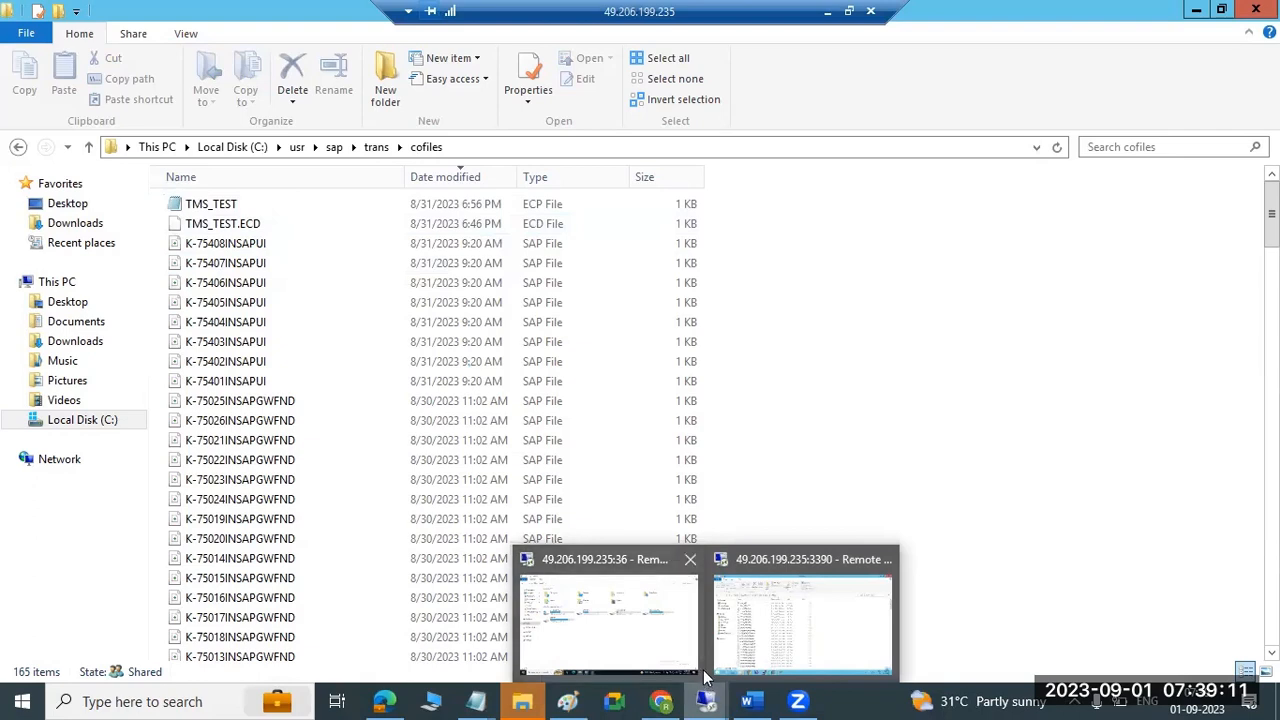
# Shrink the Explorer window so SAP shows behind it.
pyautogui.click(849, 11)
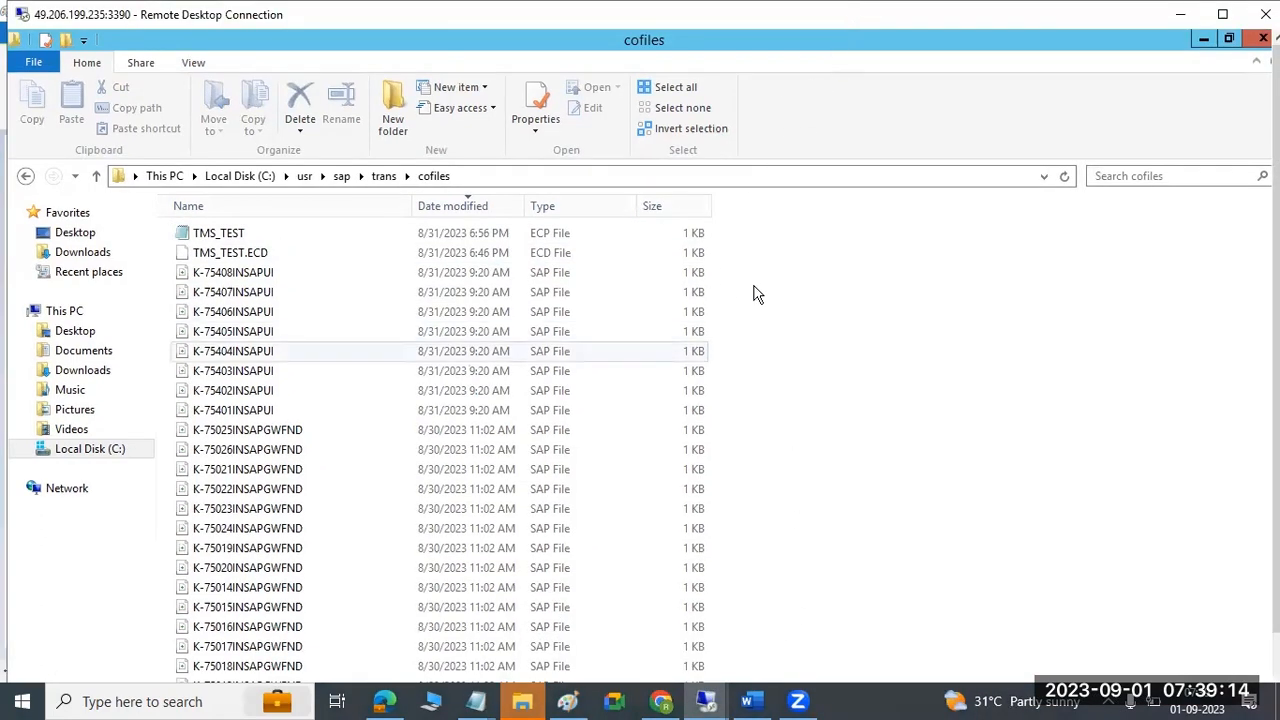
pyautogui.click(1222, 14)
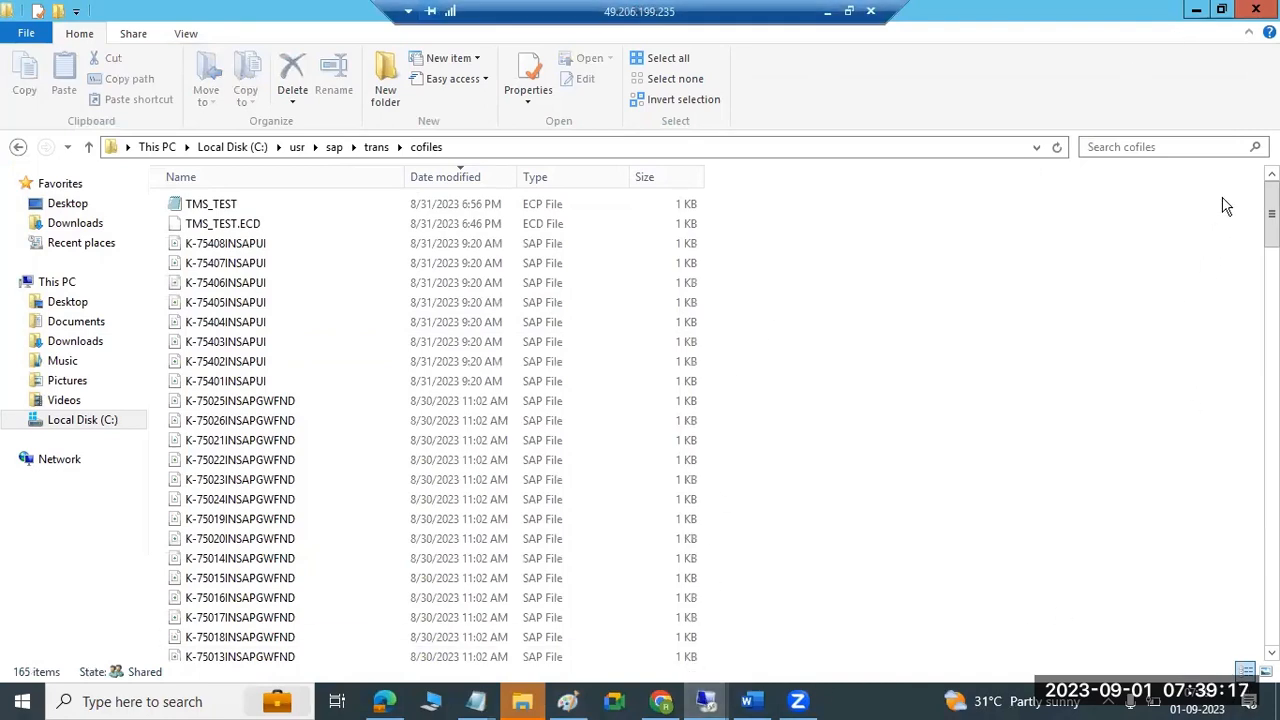
pyautogui.click(1221, 10)
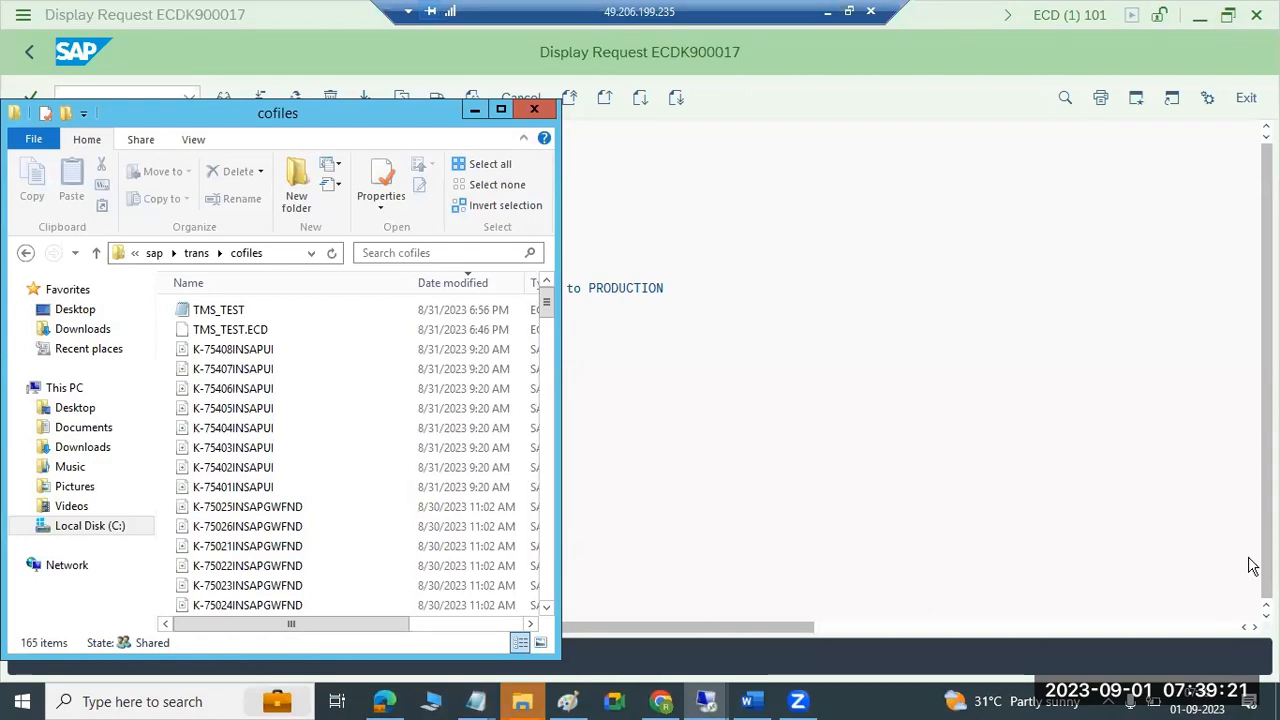
# Release transport request ECDK900017 and refresh the log to confirm the export.
pyautogui.click(474, 110)
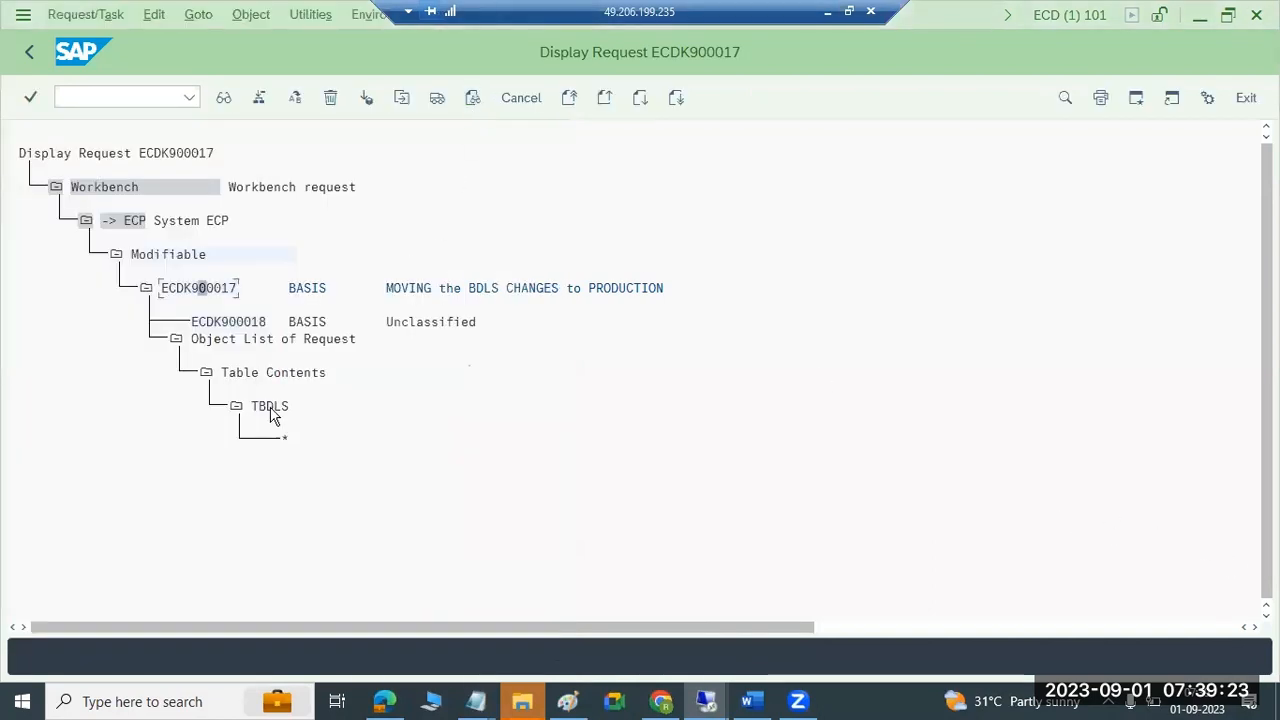
pyautogui.click(437, 98)
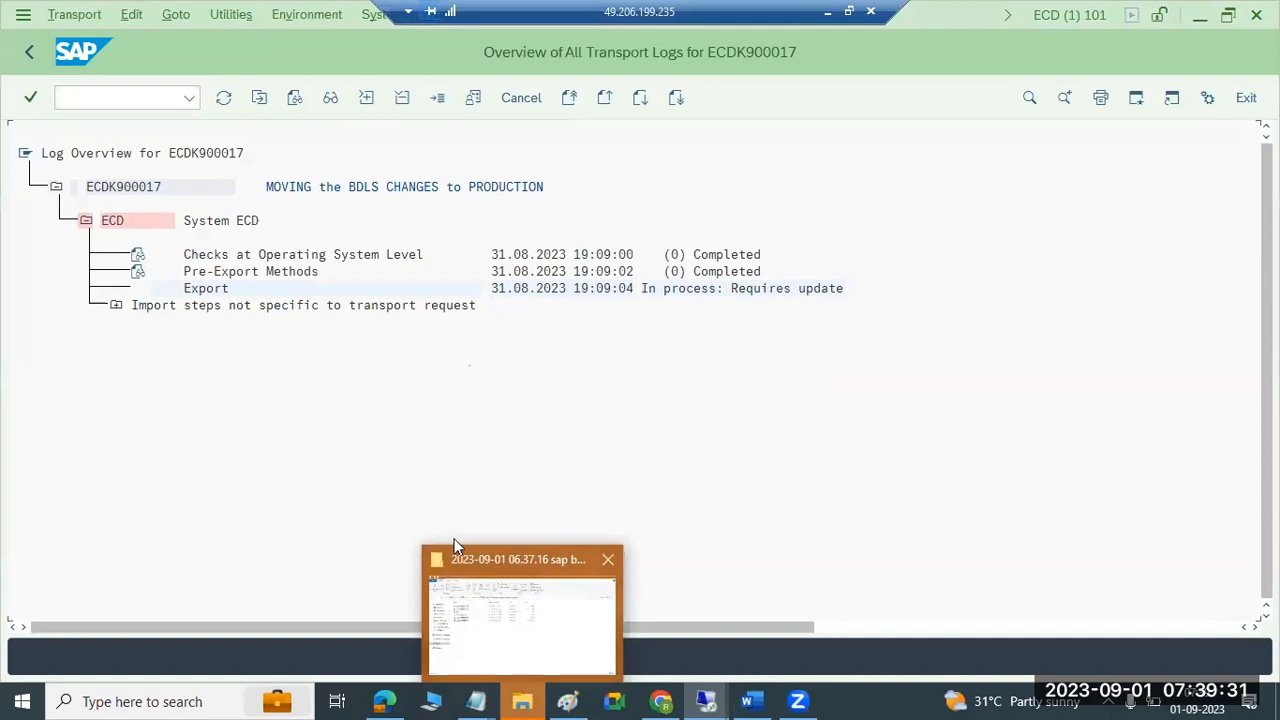
pyautogui.click(224, 97)
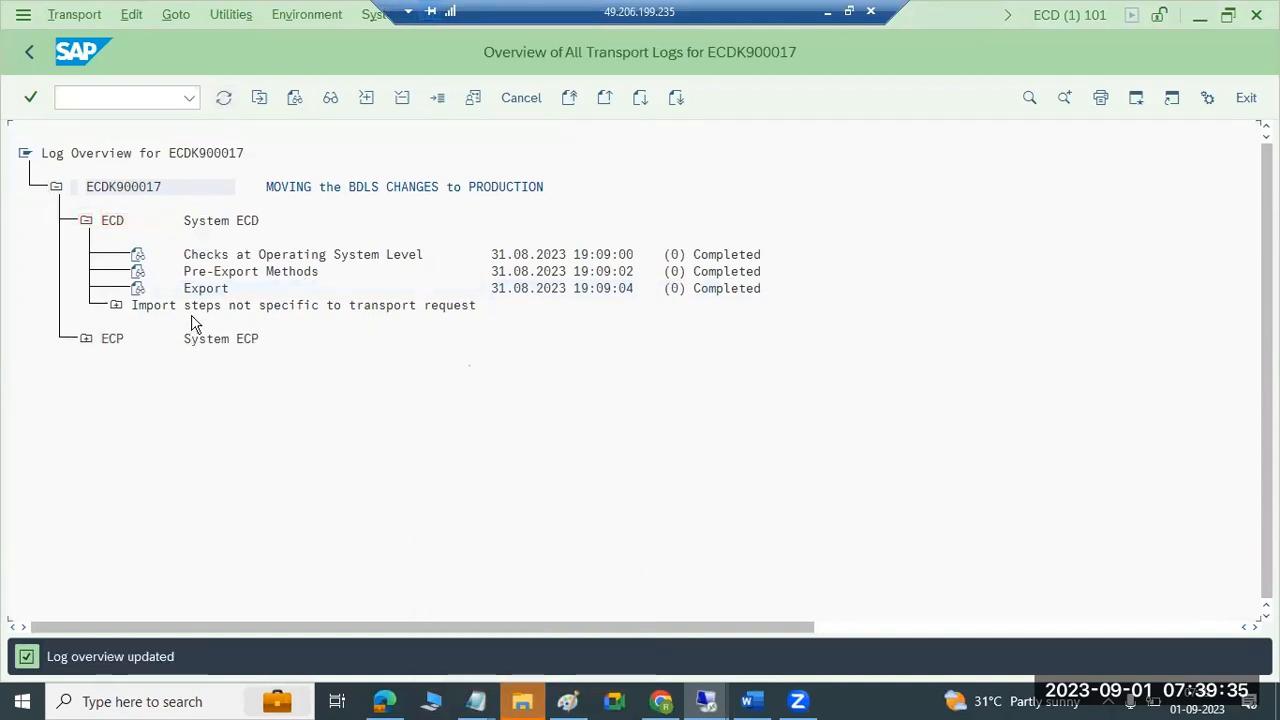
# Minimize the transport log, TBDLS, ECP session and SAP logon windows.
pyautogui.click(1200, 15)
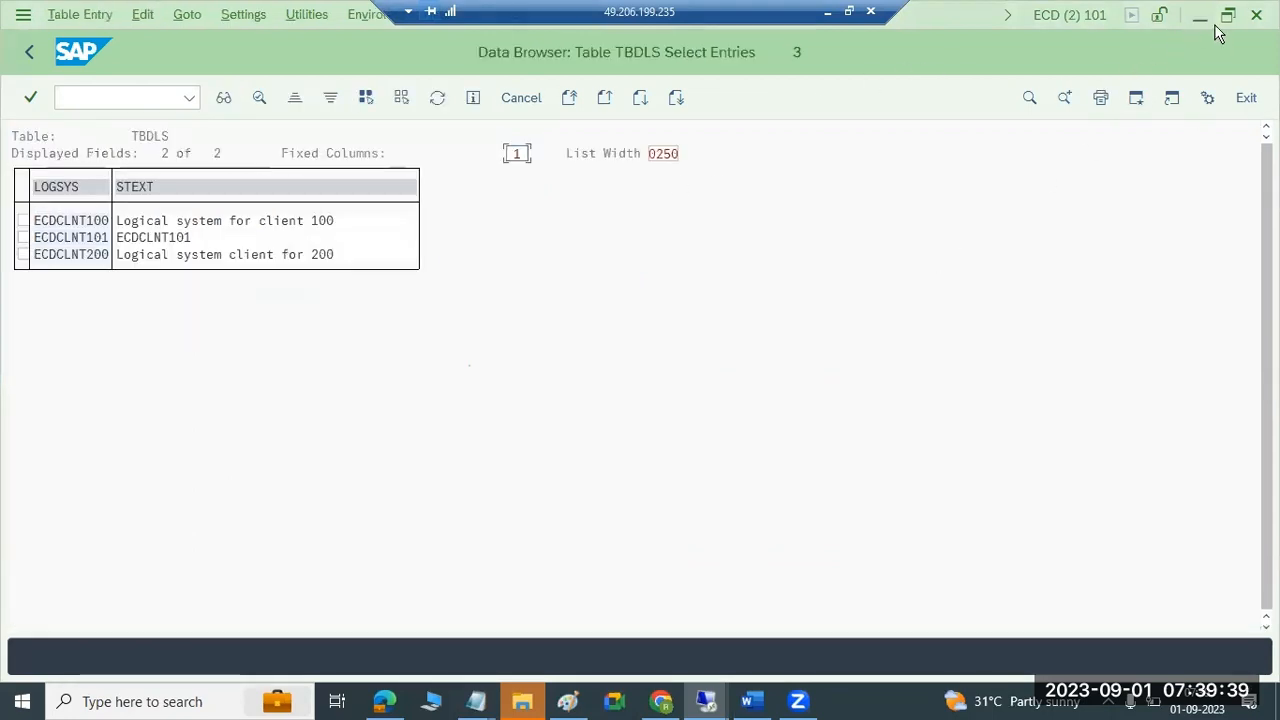
pyautogui.click(1200, 15)
pyautogui.click(1201, 16)
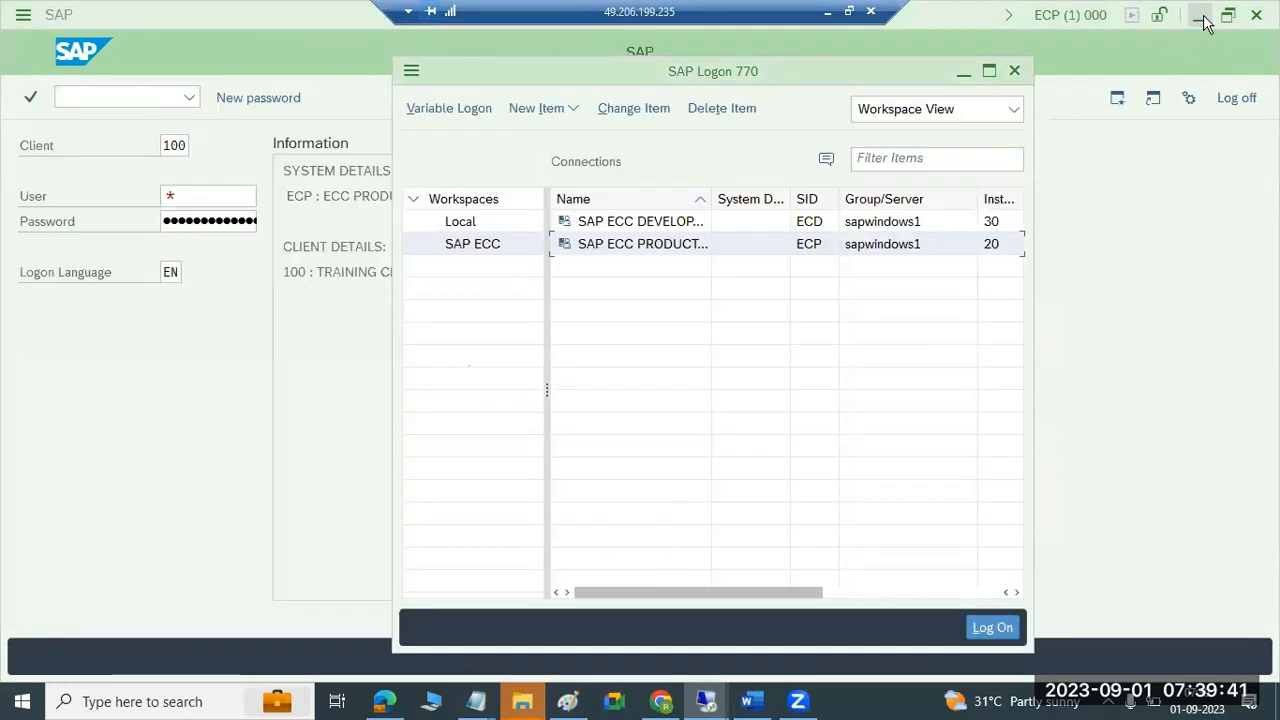
pyautogui.click(1200, 16)
# Resize and reposition the remote desktop window so its taskbar is visible.
pyautogui.click(963, 72)
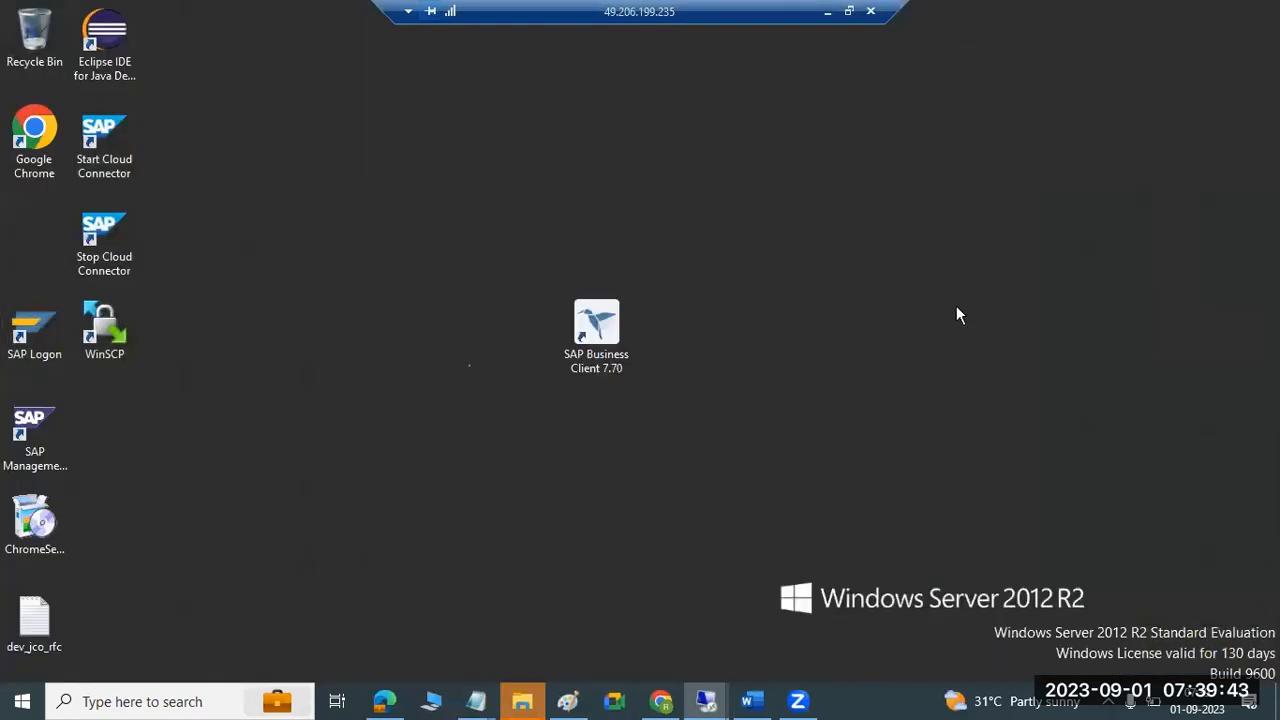
pyautogui.click(849, 11)
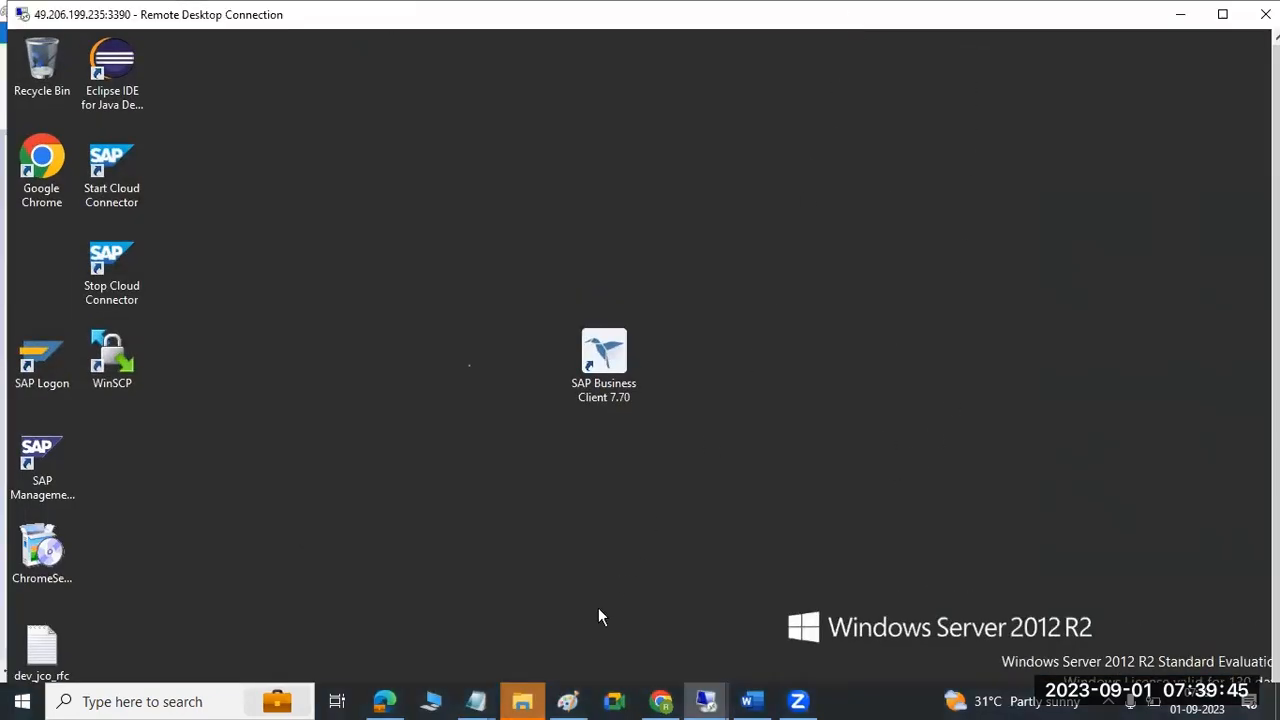
pyautogui.click(1222, 14)
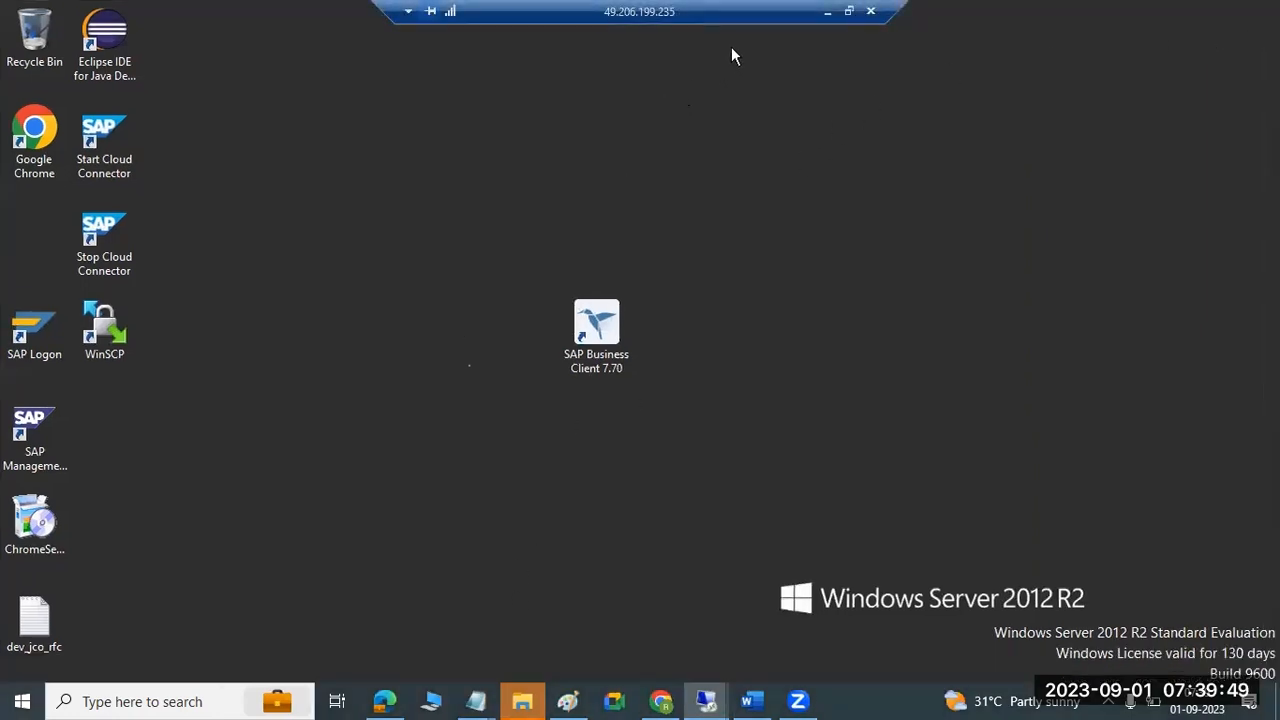
pyautogui.click(849, 11)
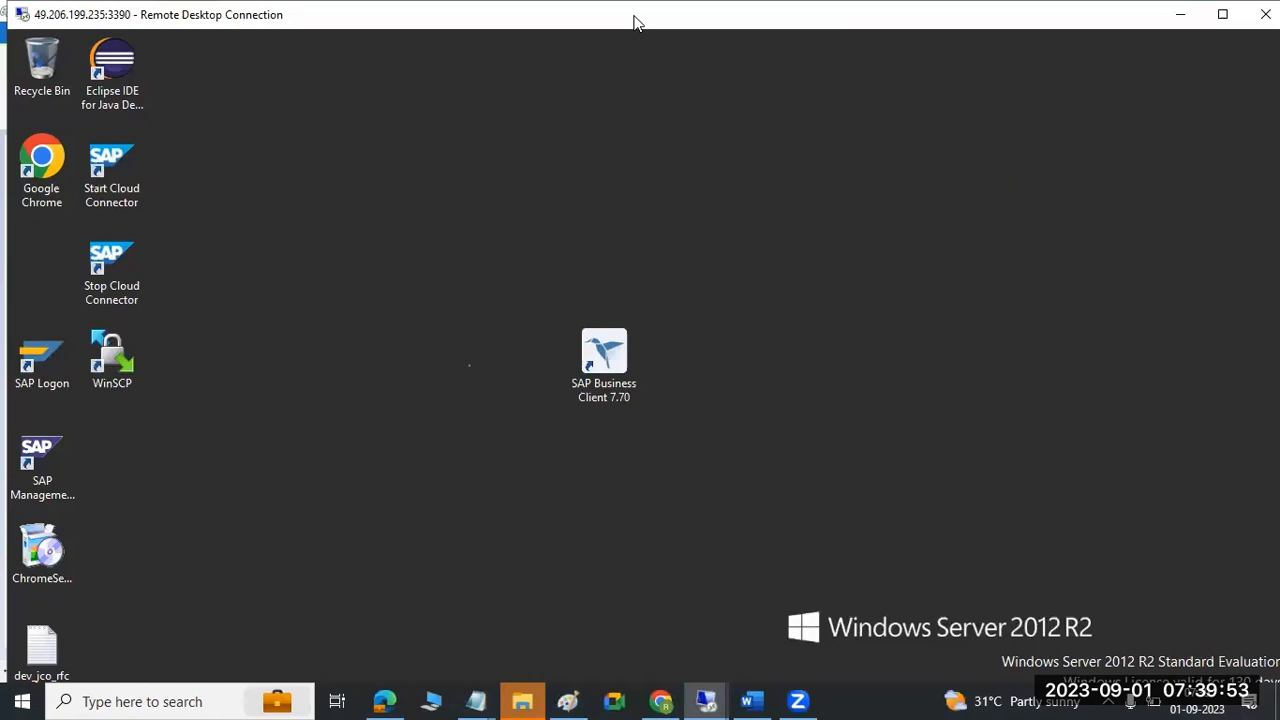
pyautogui.moveTo(633, 22); pyautogui.dragTo(641, 219)
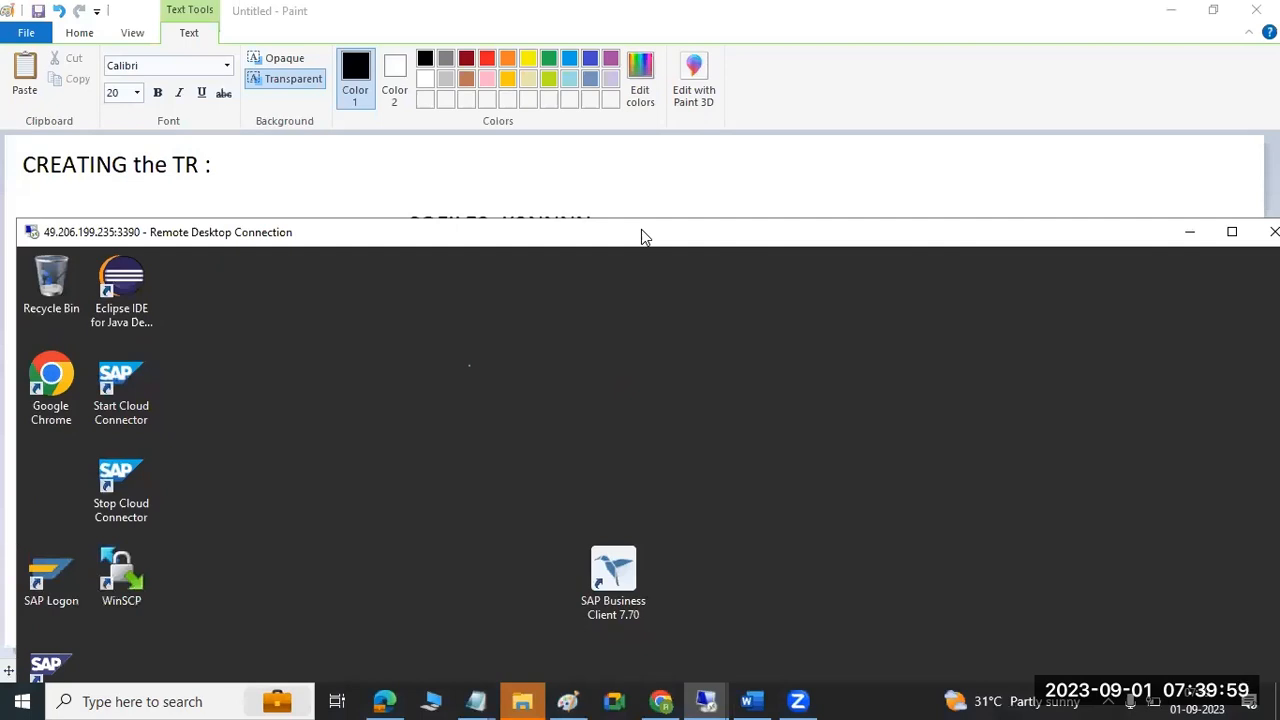
pyautogui.moveTo(641, 229); pyautogui.dragTo(625, 11)
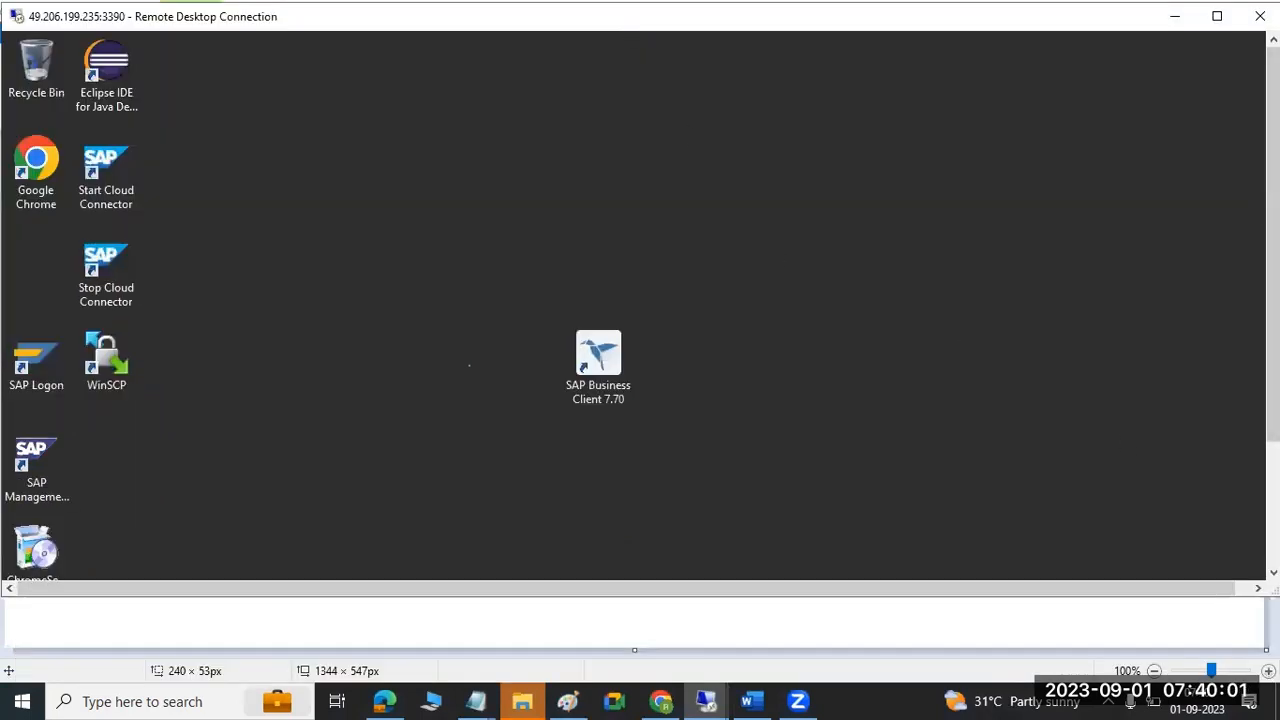
pyautogui.moveTo(1277, 596); pyautogui.dragTo(1275, 660)
pyautogui.moveTo(1271, 480); pyautogui.dragTo(1271, 570)
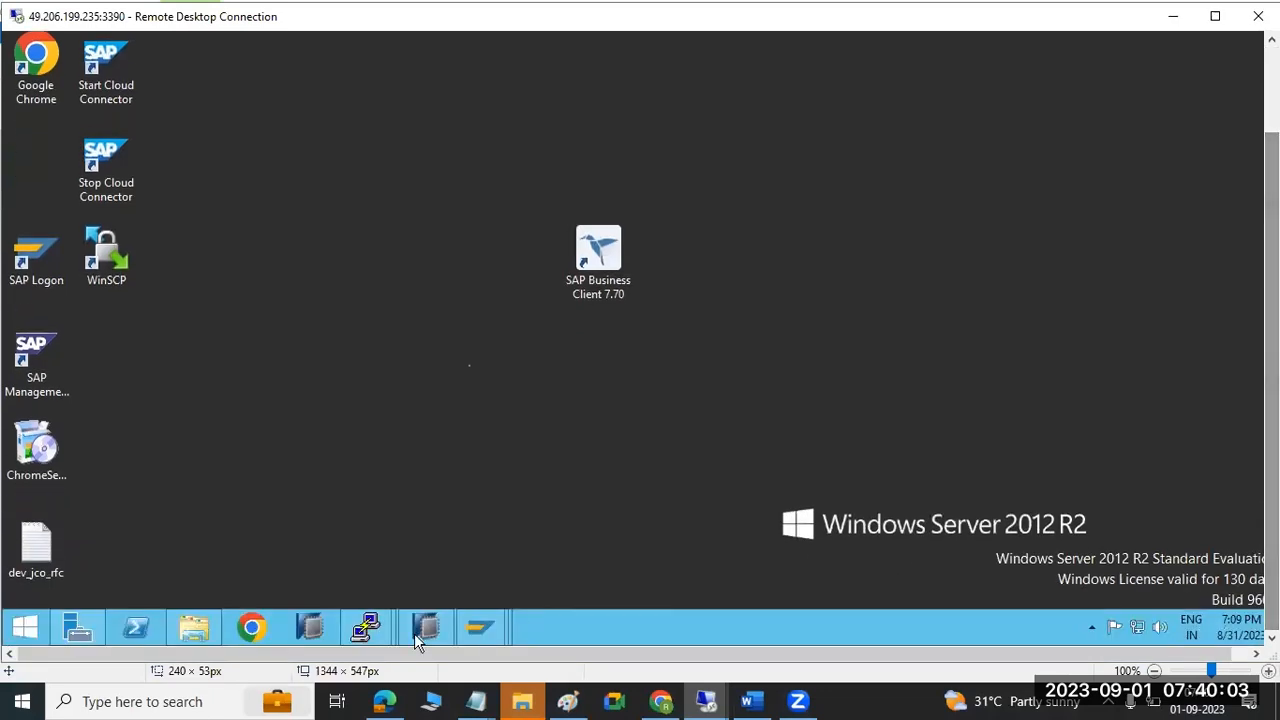
# Check the newly exported K900017.ECD cofile, then open the trans data folder.
pyautogui.click(174, 626)
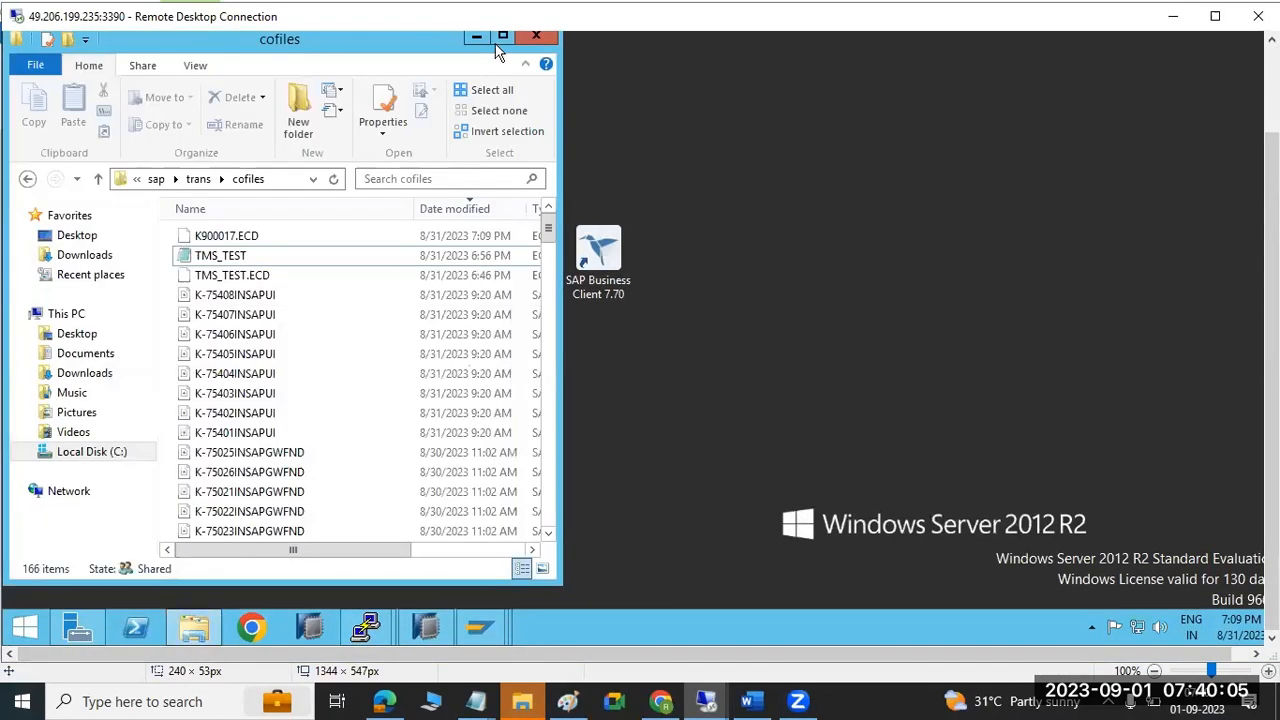
pyautogui.click(503, 43)
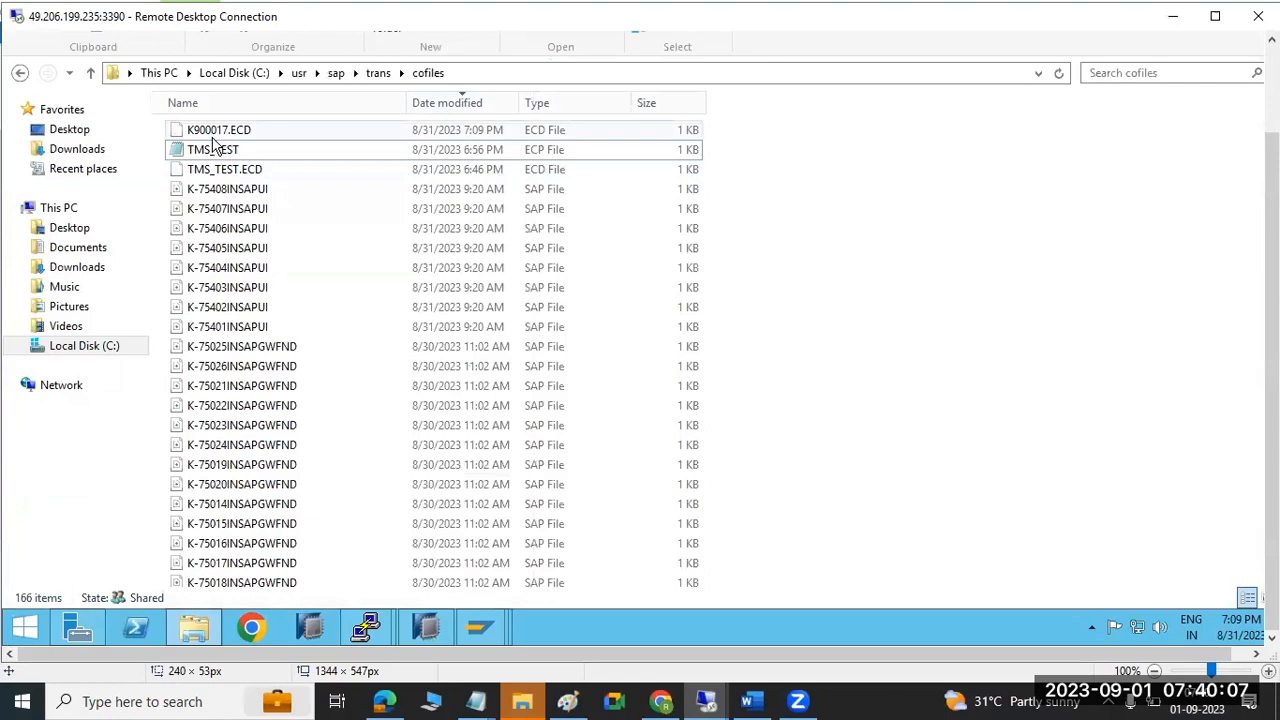
pyautogui.click(207, 133)
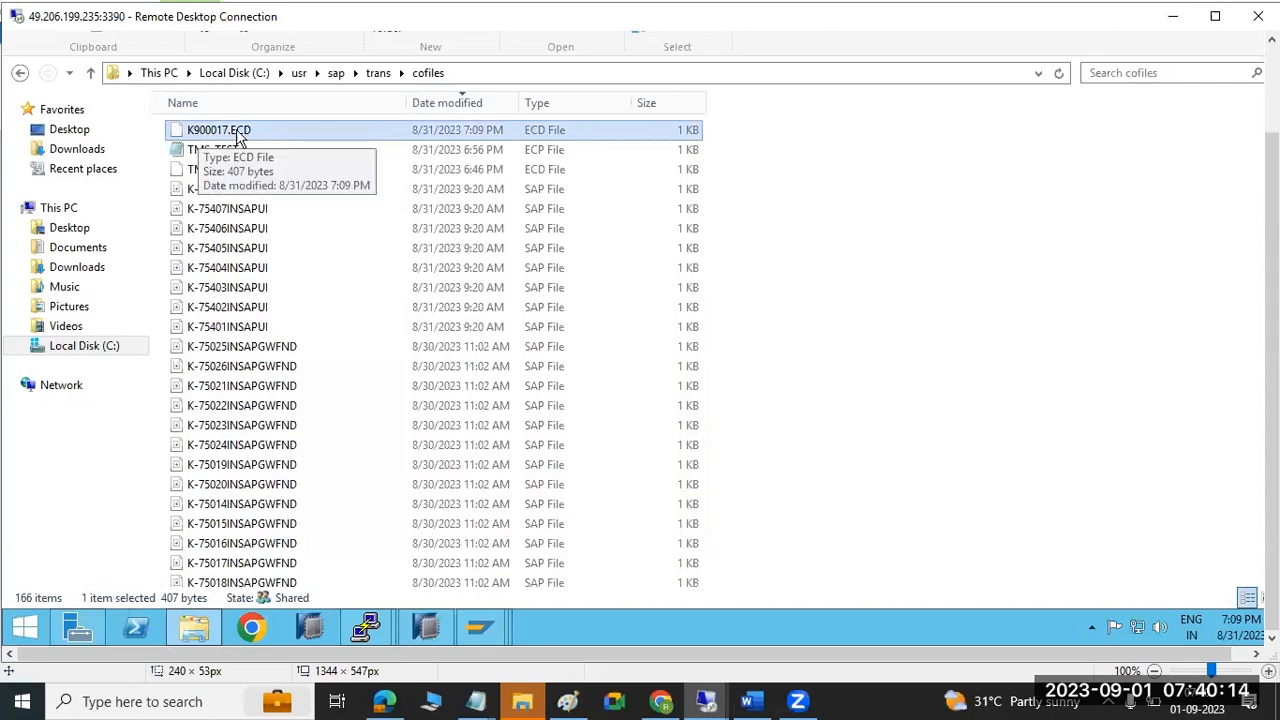
pyautogui.click(376, 74)
pyautogui.doubleClick(206, 208)
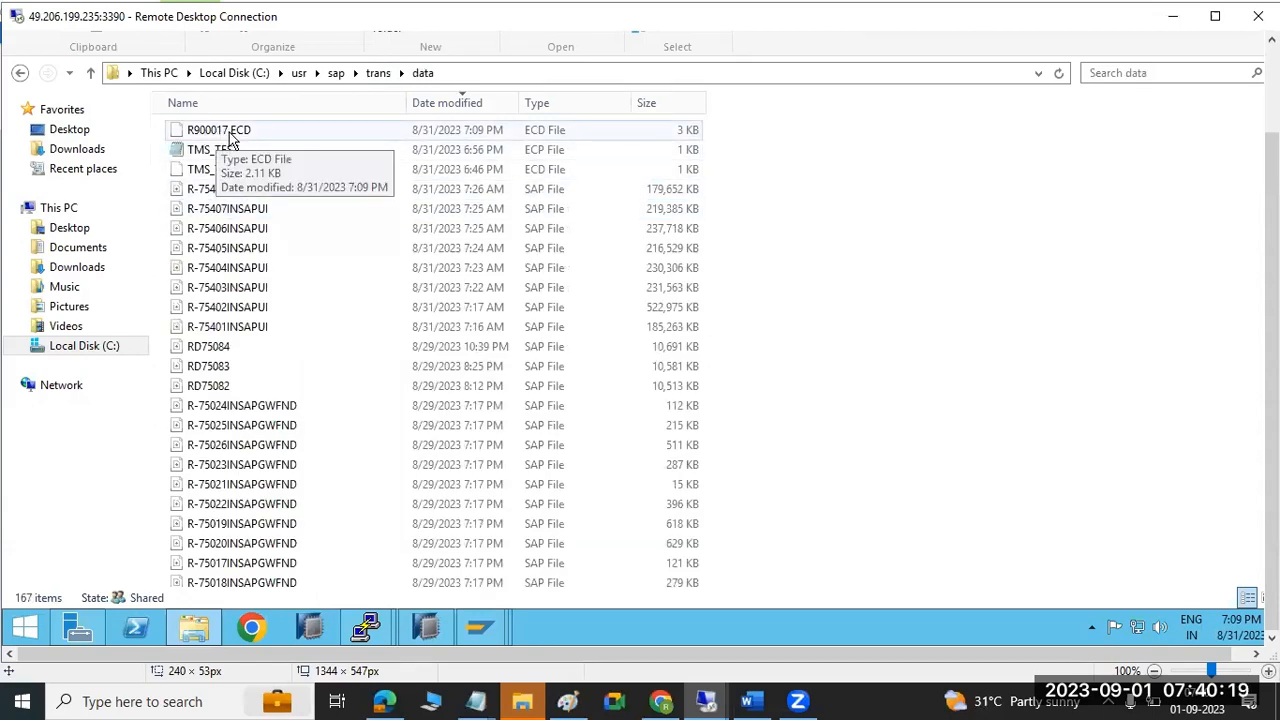
# Bring the transport log and then the Paint notes to the front.
pyautogui.moveTo(487, 637)
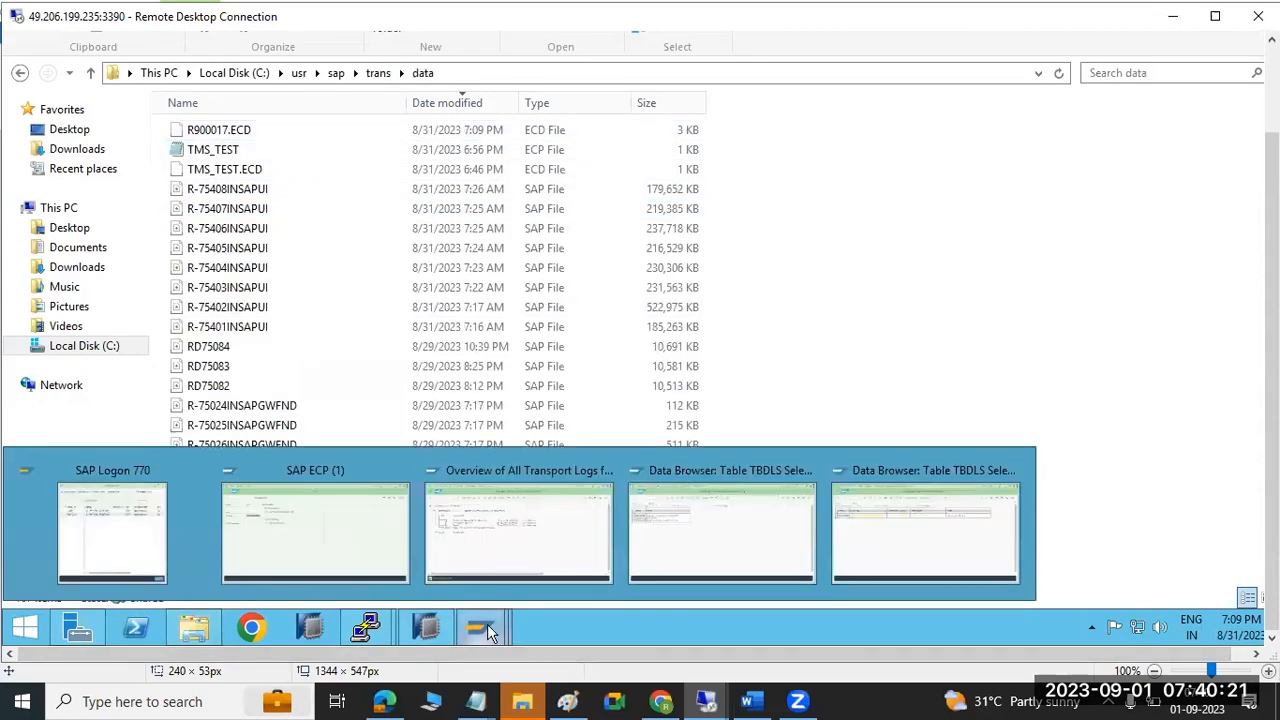
pyautogui.click(490, 553)
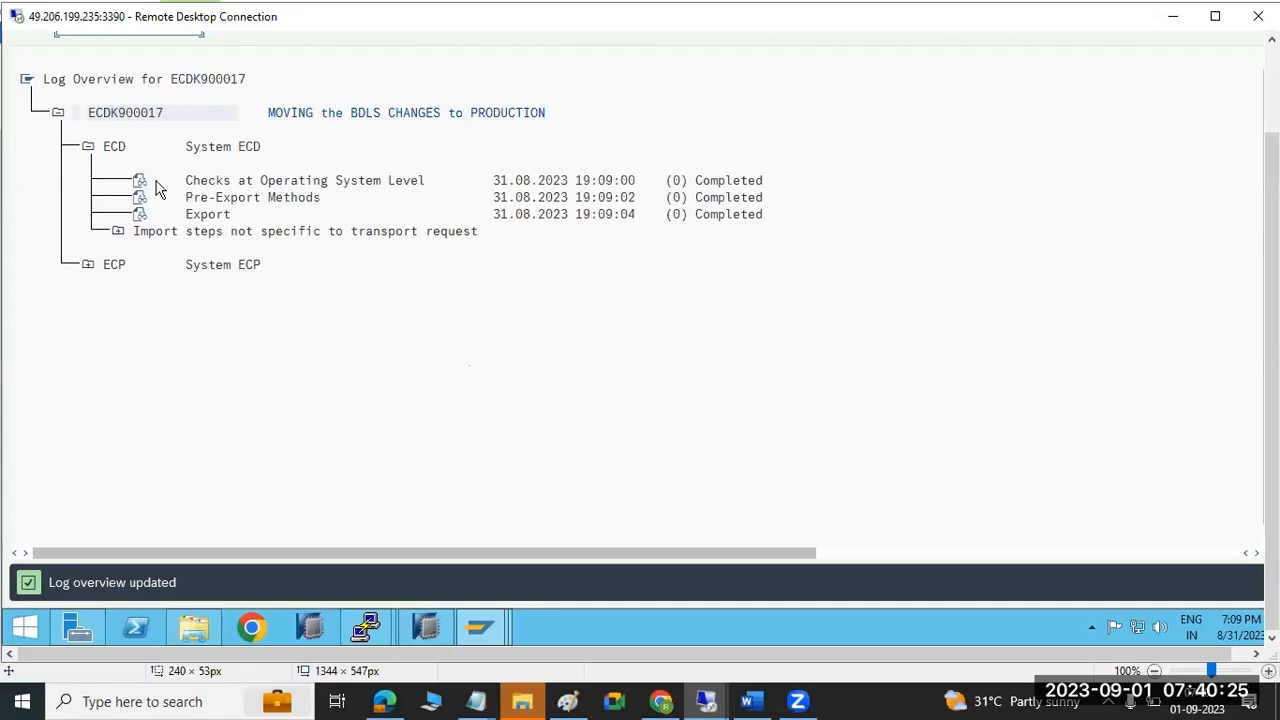
pyautogui.click(567, 701)
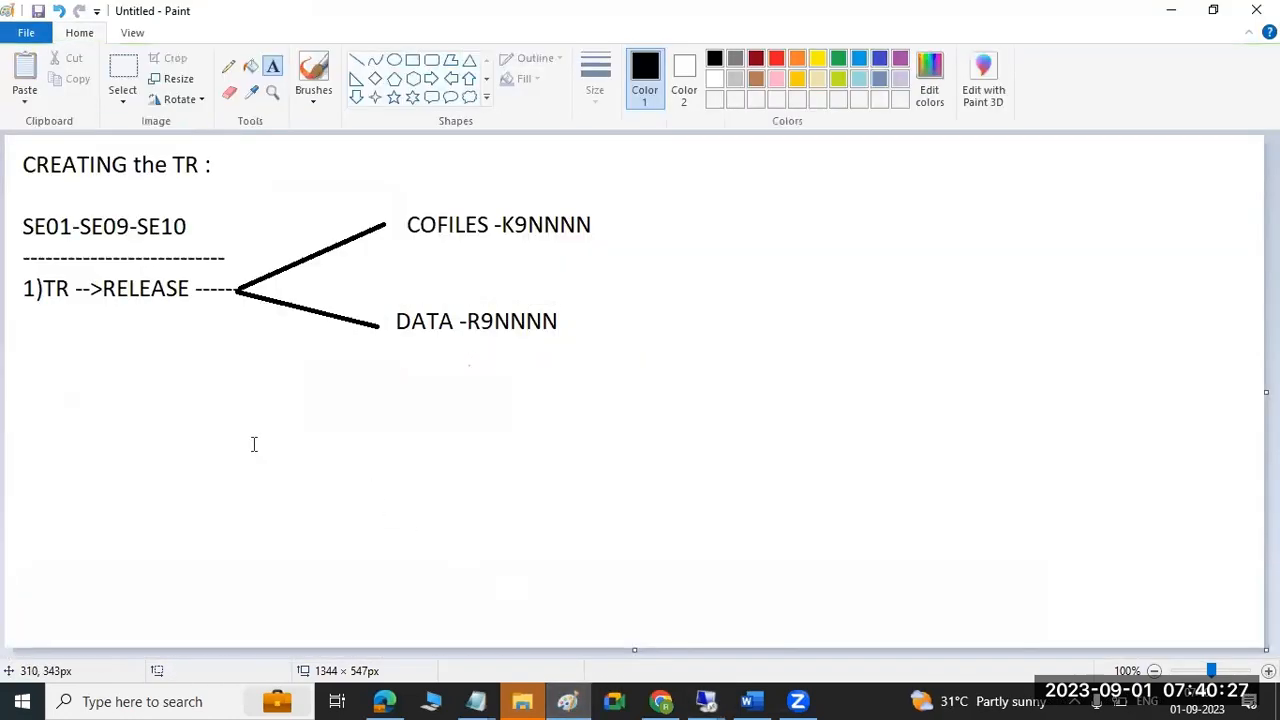
# Add text 'TR-SIDCLNTNNNNN' with 'ECD' beneath it below the diagram.
pyautogui.moveTo(27, 356); pyautogui.dragTo(421, 431)
pyautogui.write('TR-SIDCLN')
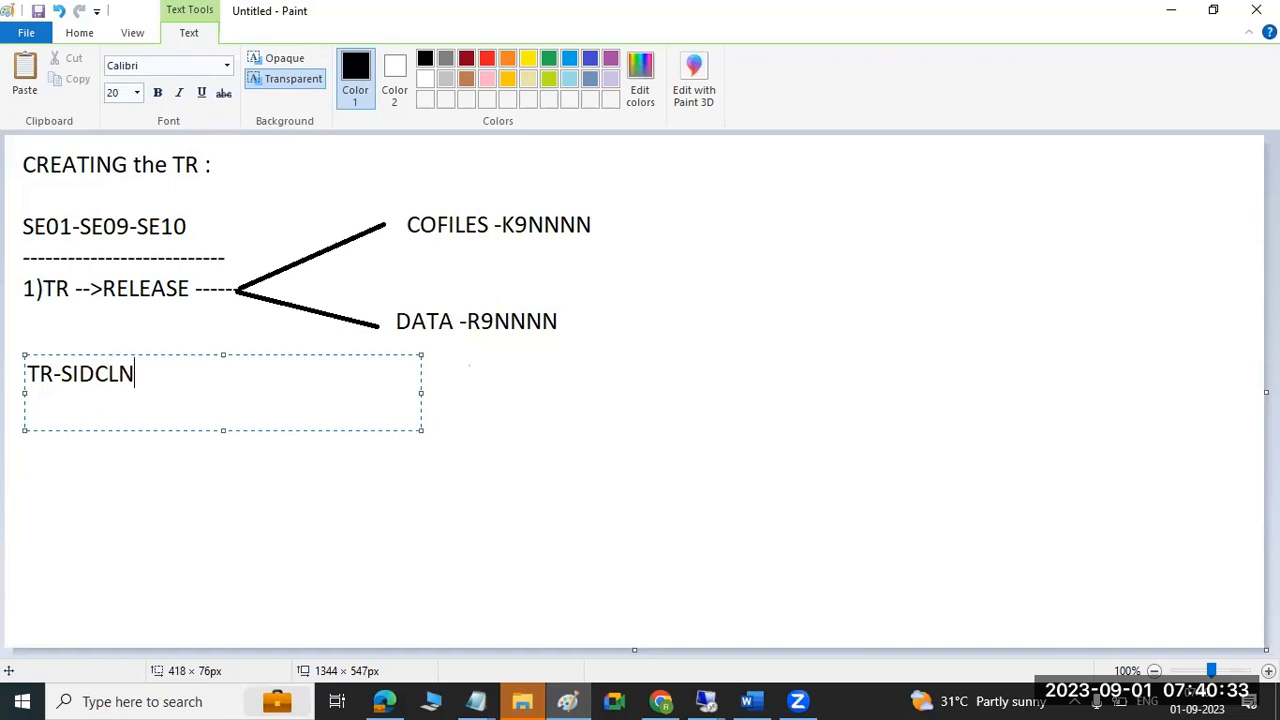
pyautogui.write('TNNNNN')
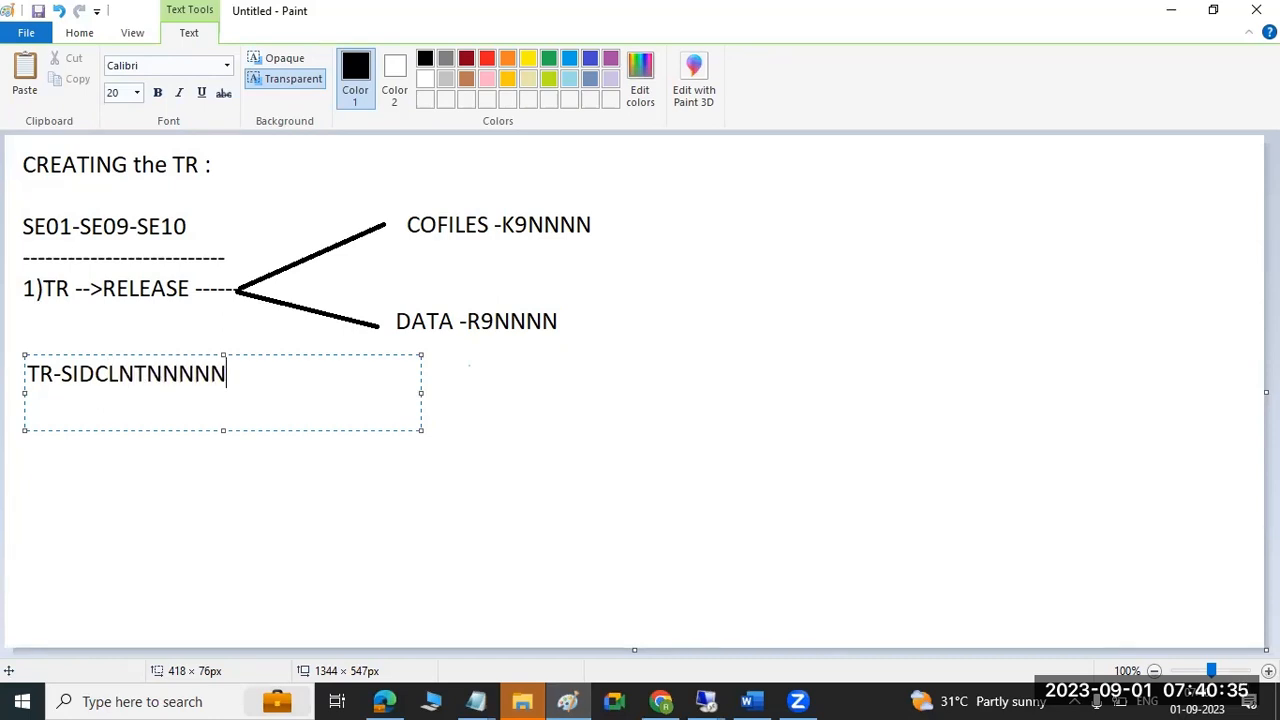
pyautogui.press('Return')
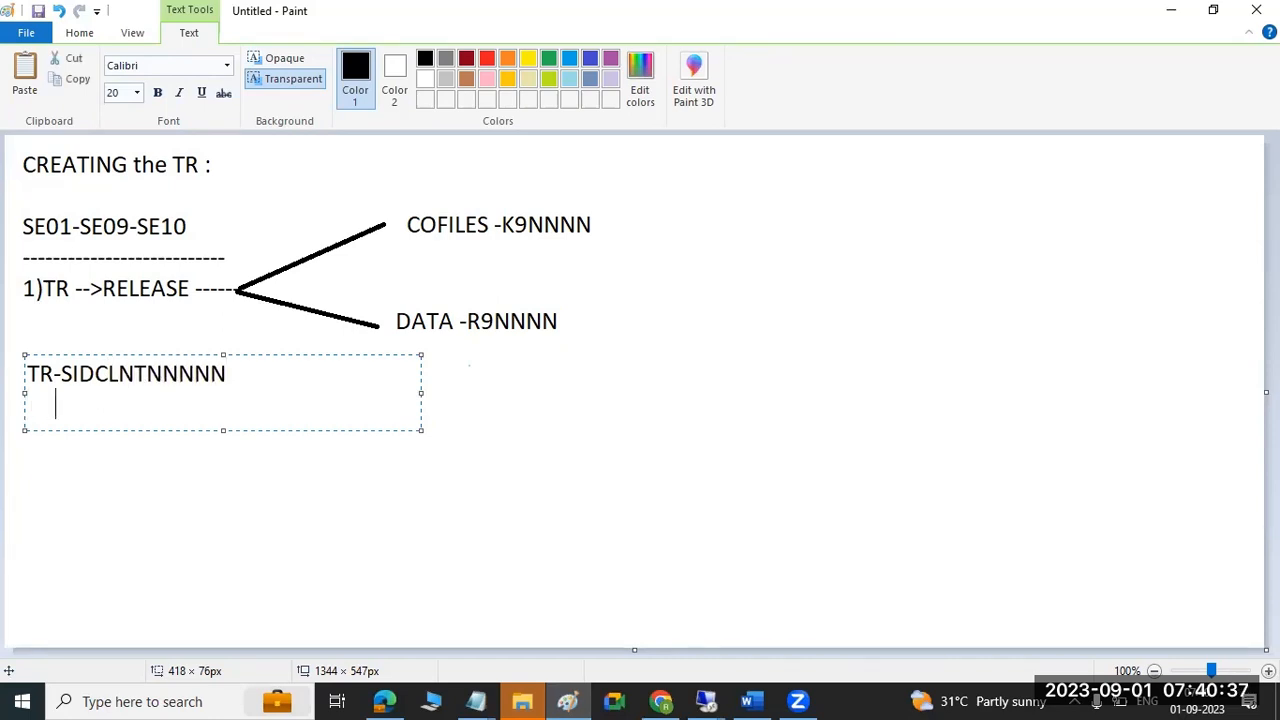
pyautogui.write('ECD')
pyautogui.click(843, 206)
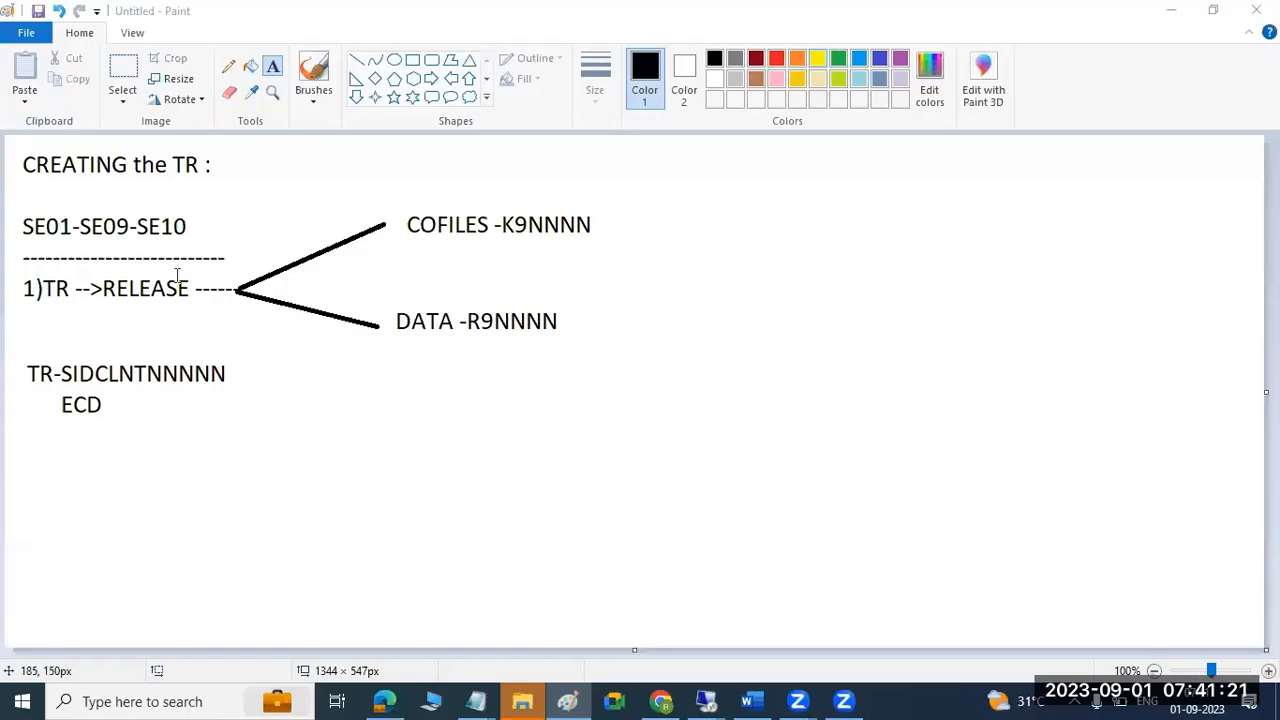
pyautogui.click(113, 421)
# Add text 'SIDK9NNNNNN' with the example 'ECDK9000017' beneath it.
pyautogui.moveTo(23, 436); pyautogui.dragTo(335, 519)
pyautogui.write('SIDK')
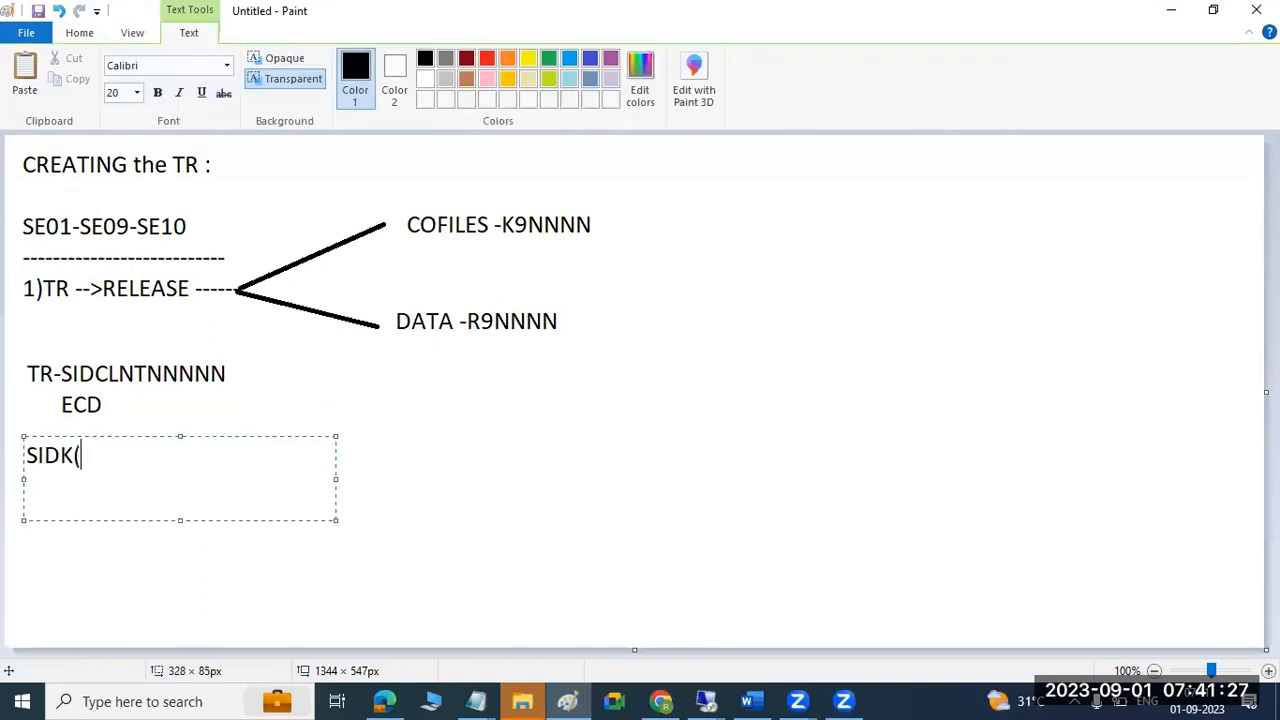
pyautogui.write('9NNNNNN')
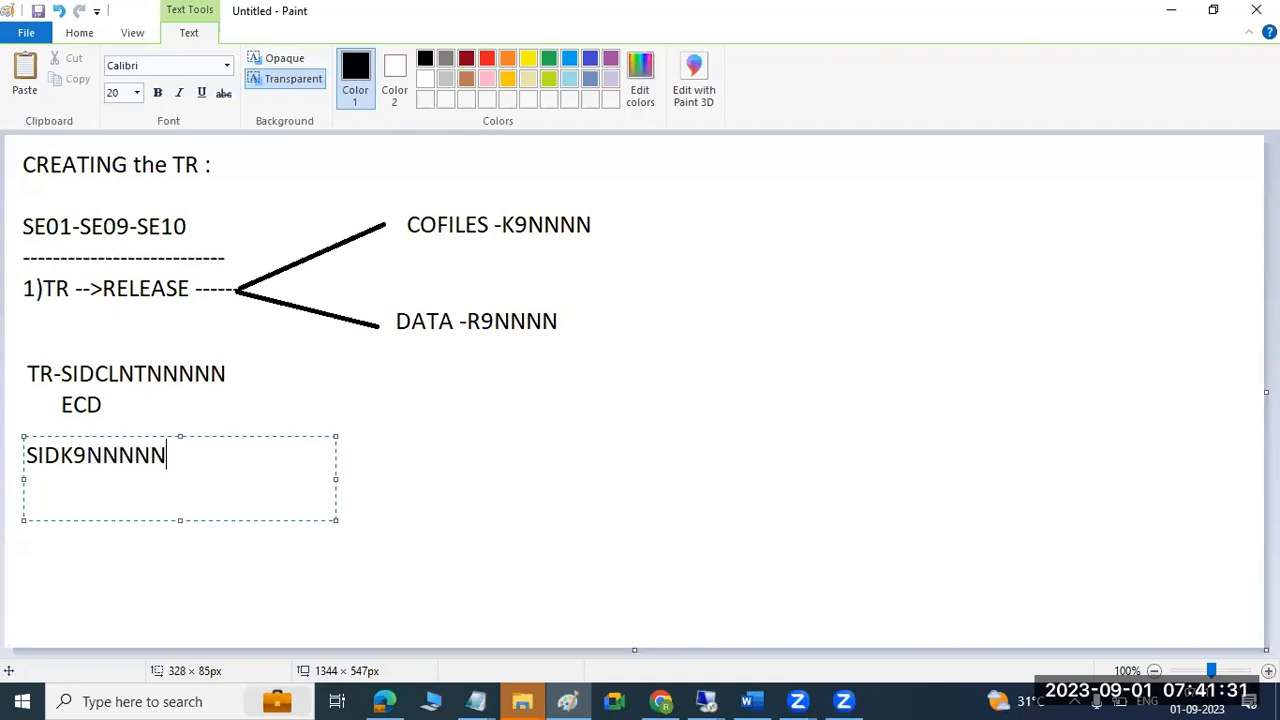
pyautogui.press('Return')
pyautogui.write('ECDK9')
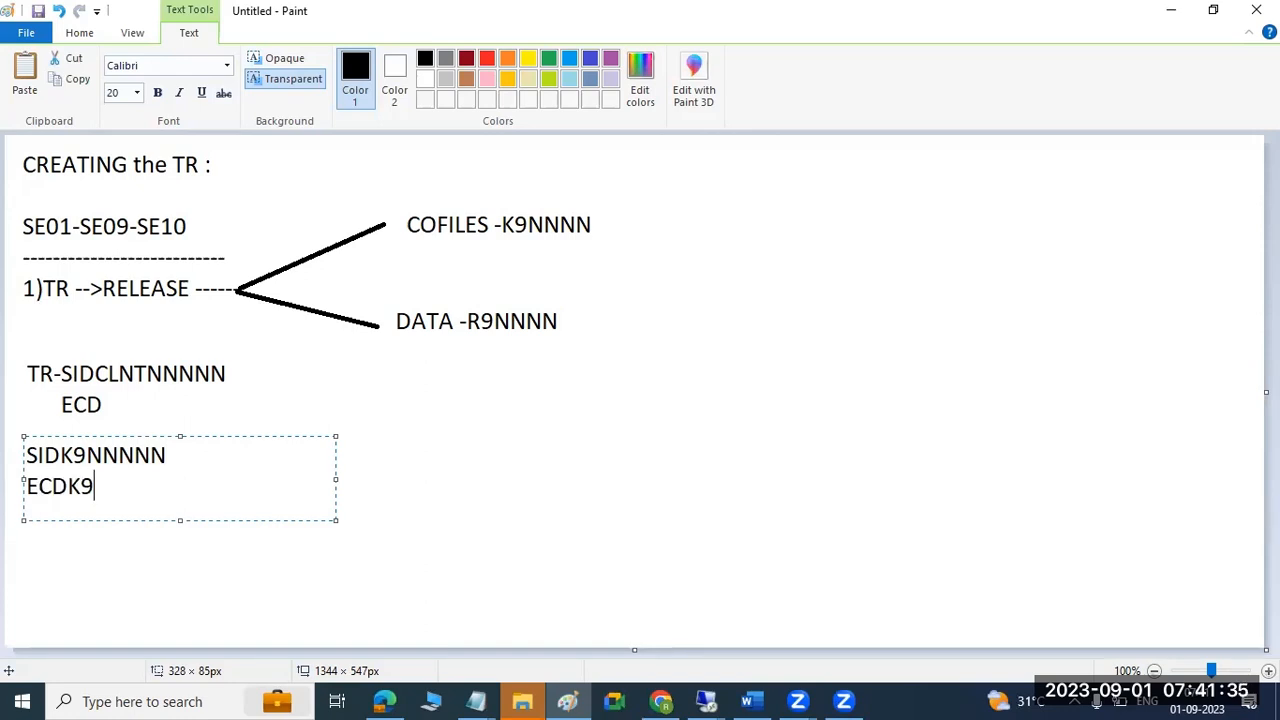
pyautogui.write('000017')
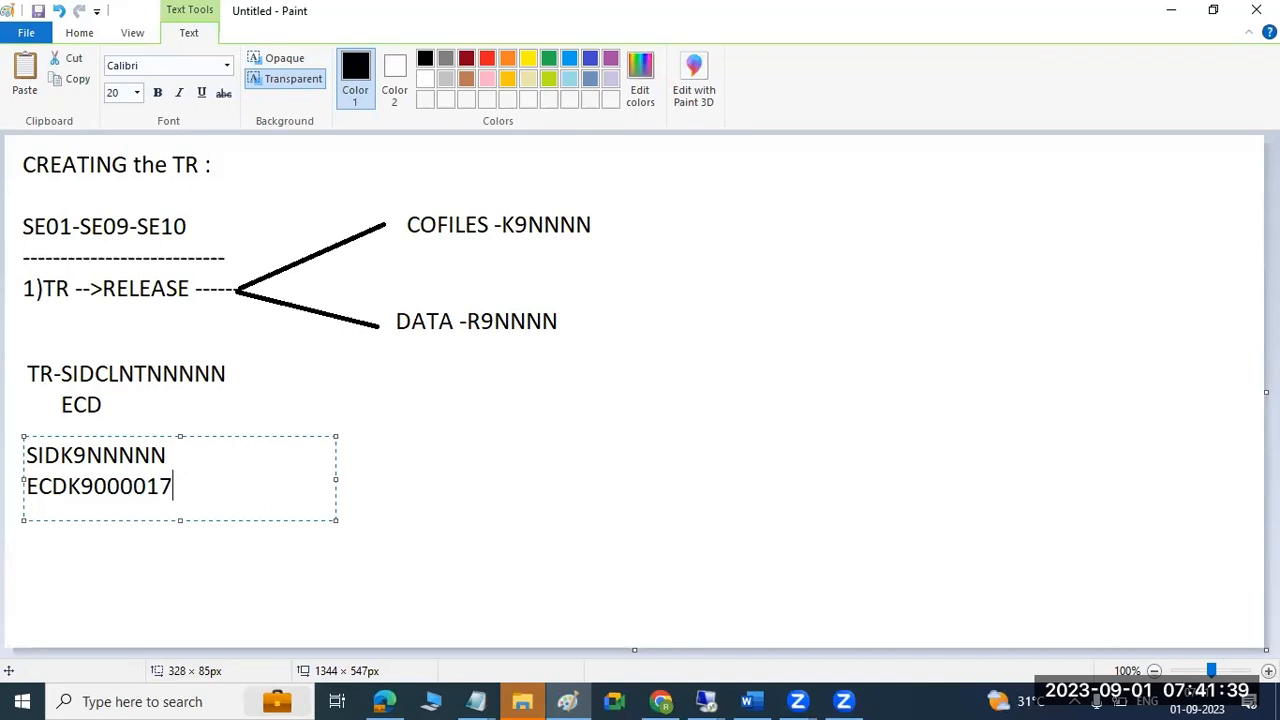
pyautogui.click(706, 701)
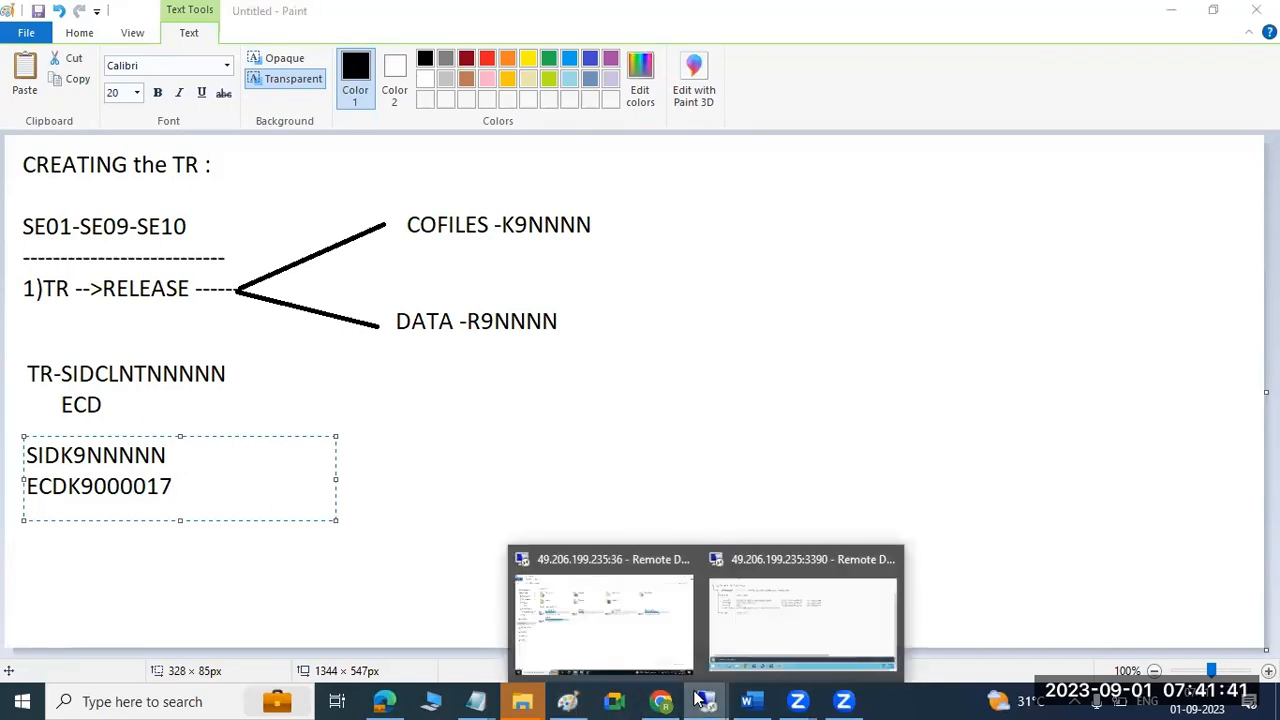
# On the remote server, open the transport data folder under C:\usr\sap\trans.
pyautogui.click(755, 609)
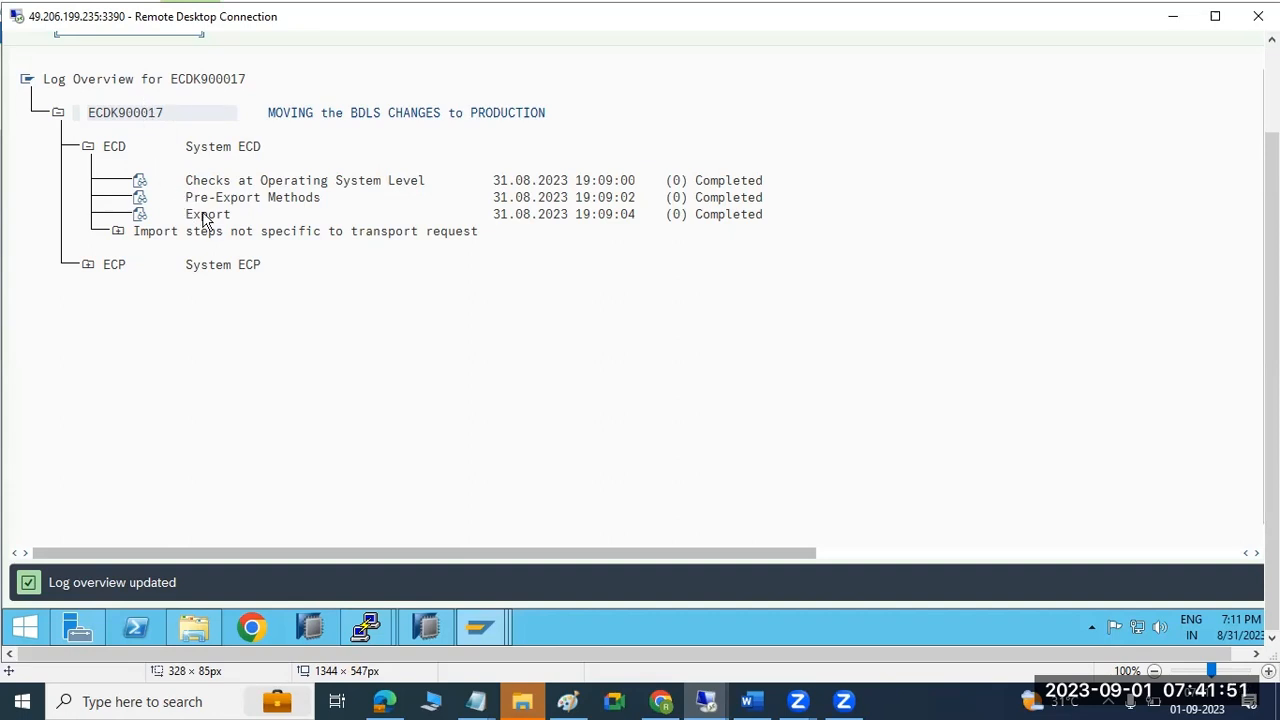
pyautogui.click(194, 628)
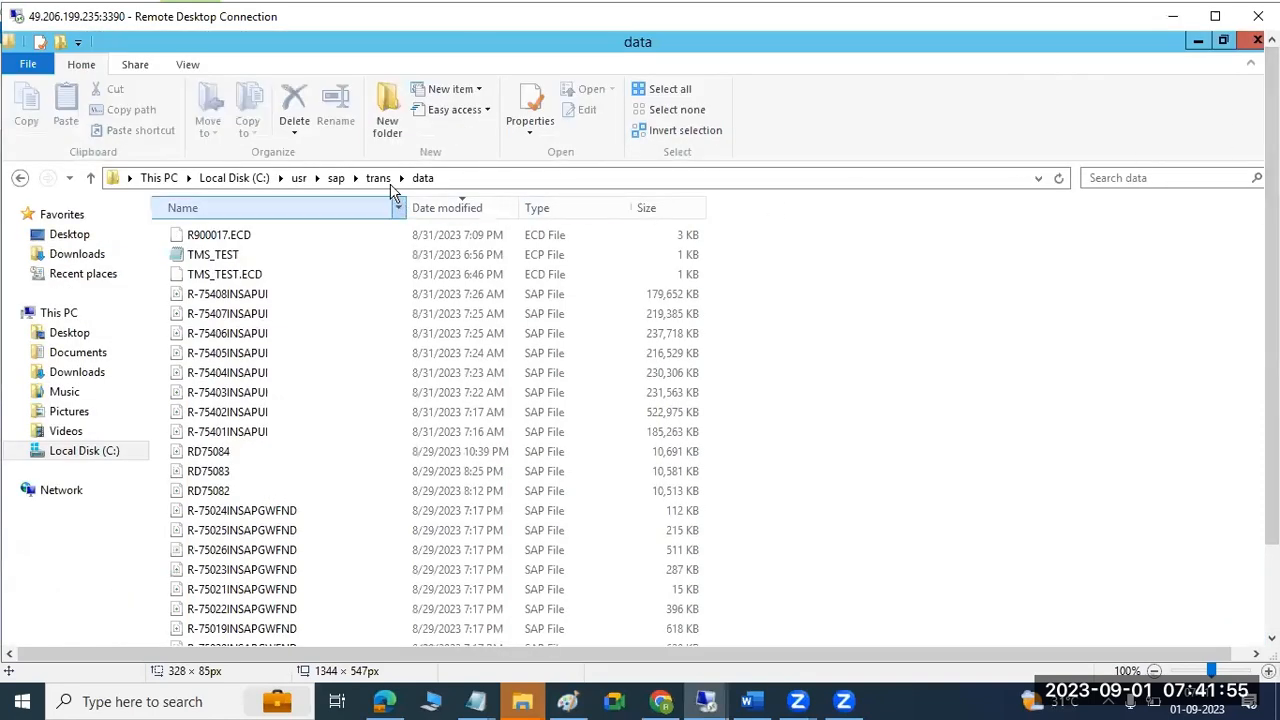
pyautogui.click(380, 178)
pyautogui.click(198, 296)
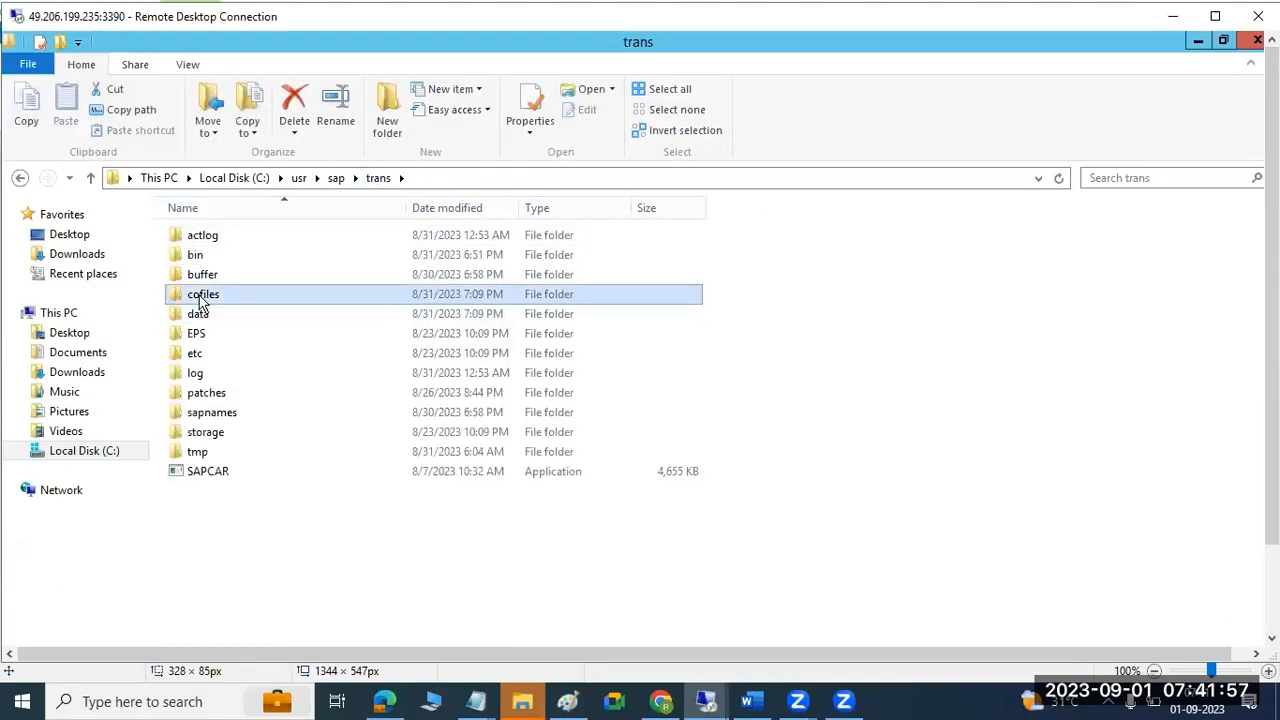
pyautogui.click(209, 314)
pyautogui.click(209, 302)
pyautogui.click(209, 311)
pyautogui.click(210, 299)
pyautogui.click(218, 311)
pyautogui.click(220, 299)
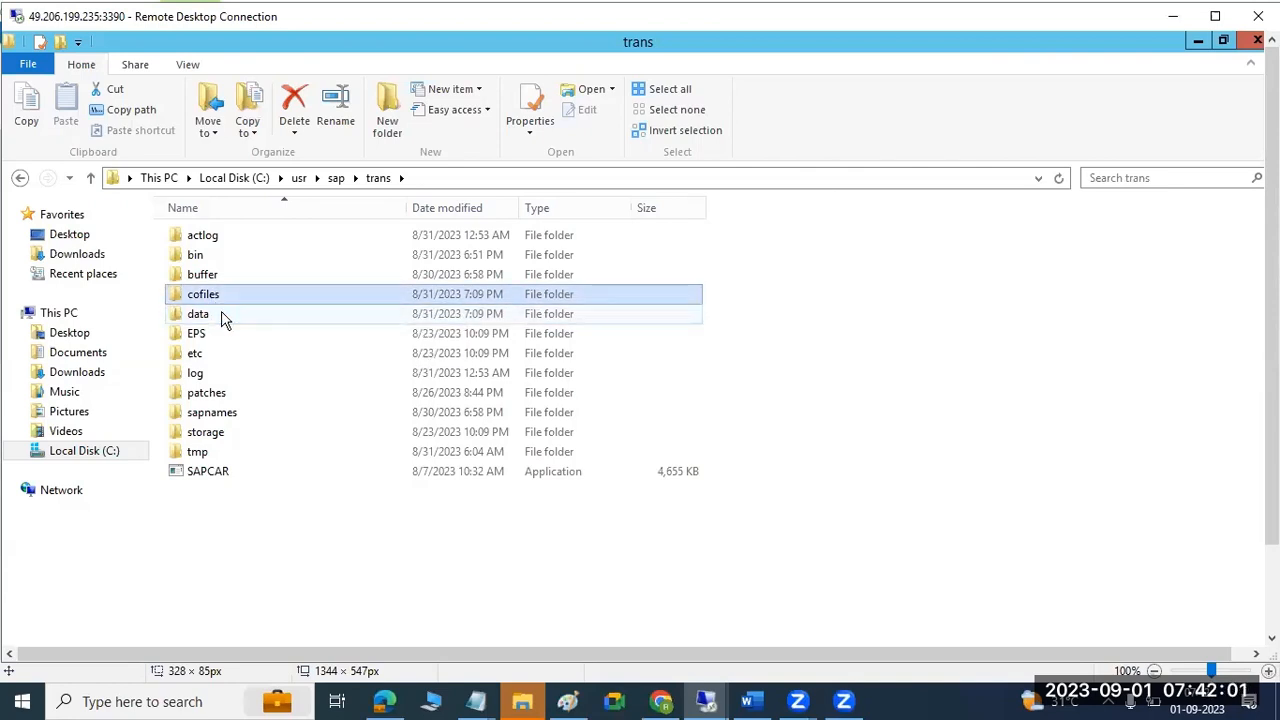
pyautogui.doubleClick(222, 315)
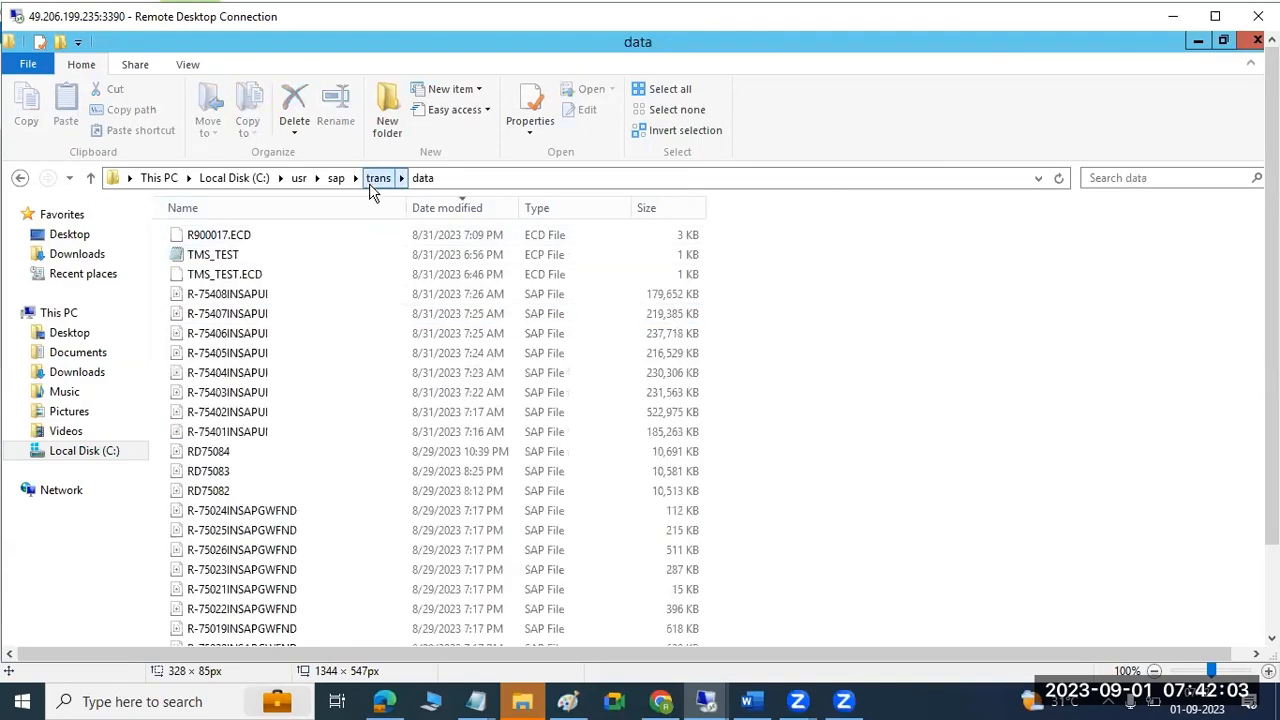
# View the cofiles folder, return to trans, and hide Explorer to show the transport log.
pyautogui.click(369, 183)
pyautogui.doubleClick(219, 292)
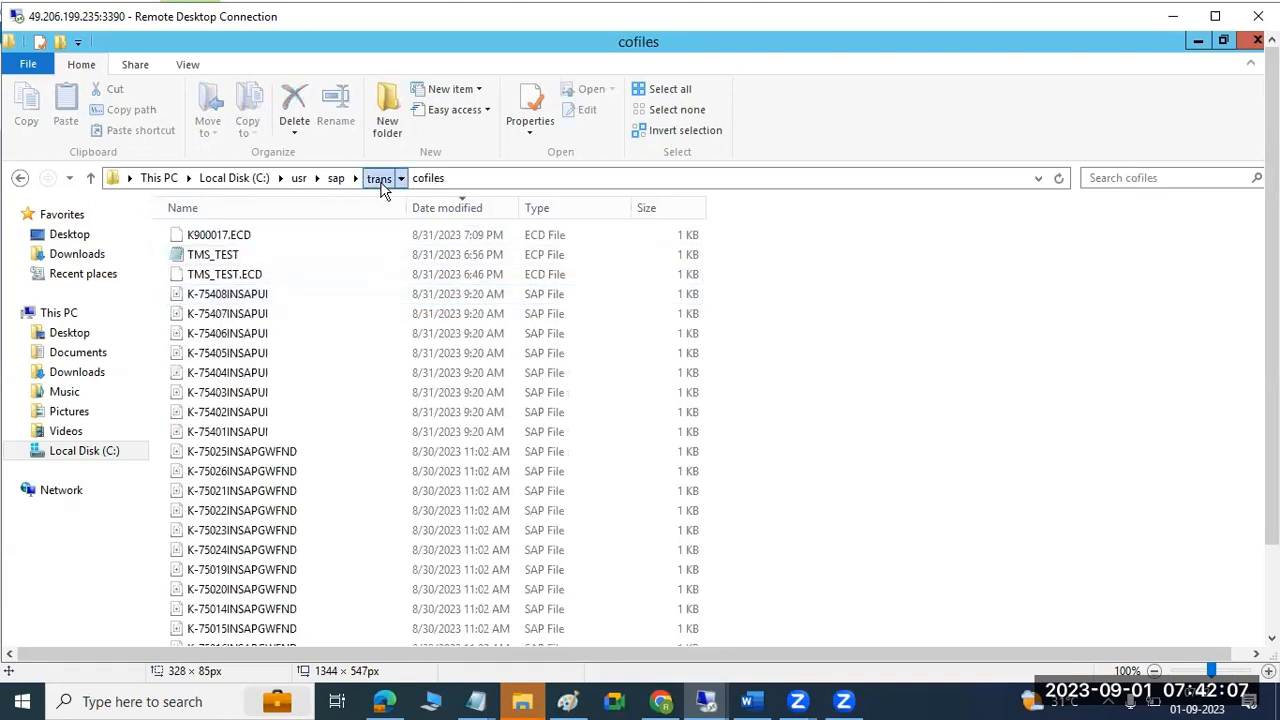
pyautogui.click(380, 182)
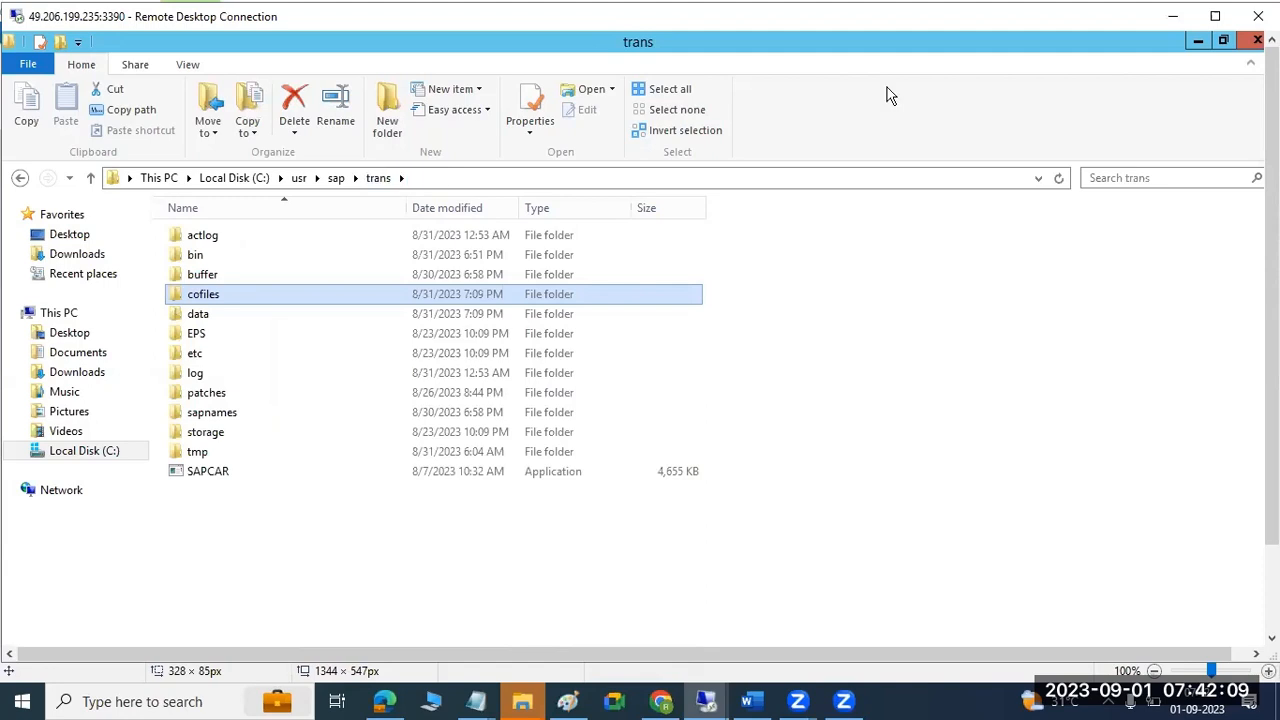
pyautogui.click(1197, 42)
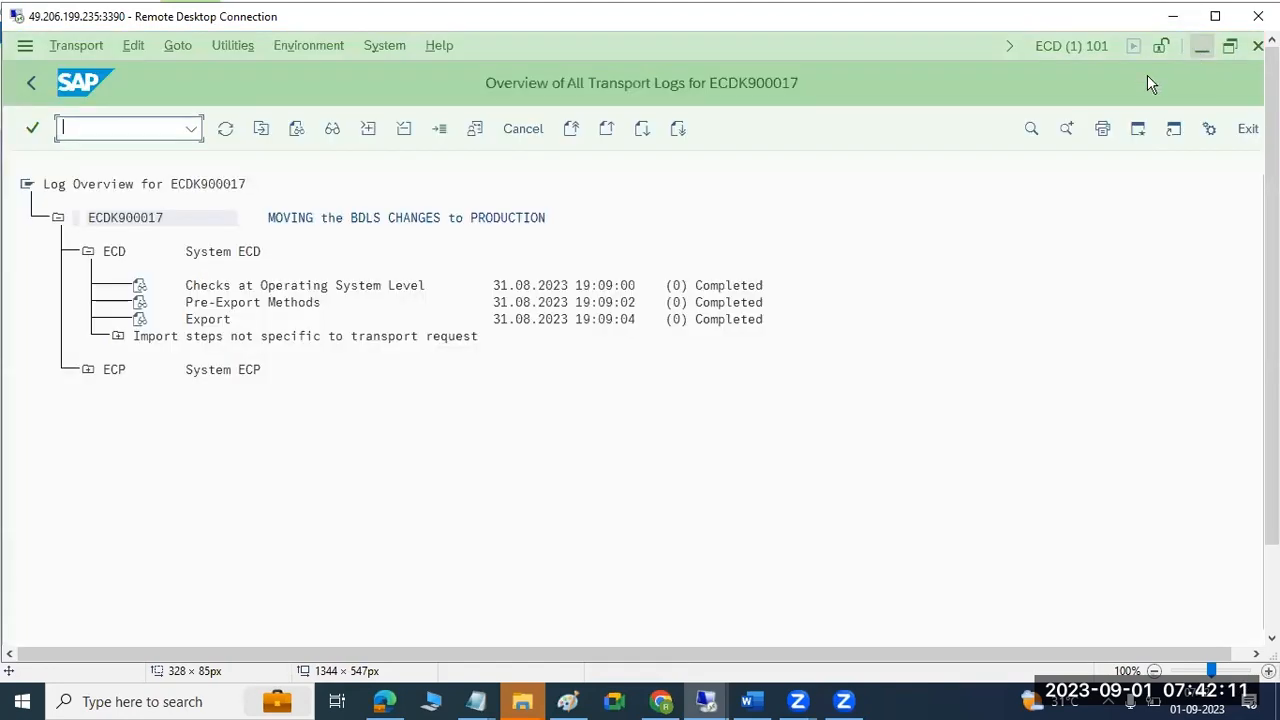
pyautogui.moveTo(1272, 170); pyautogui.dragTo(1272, 268)
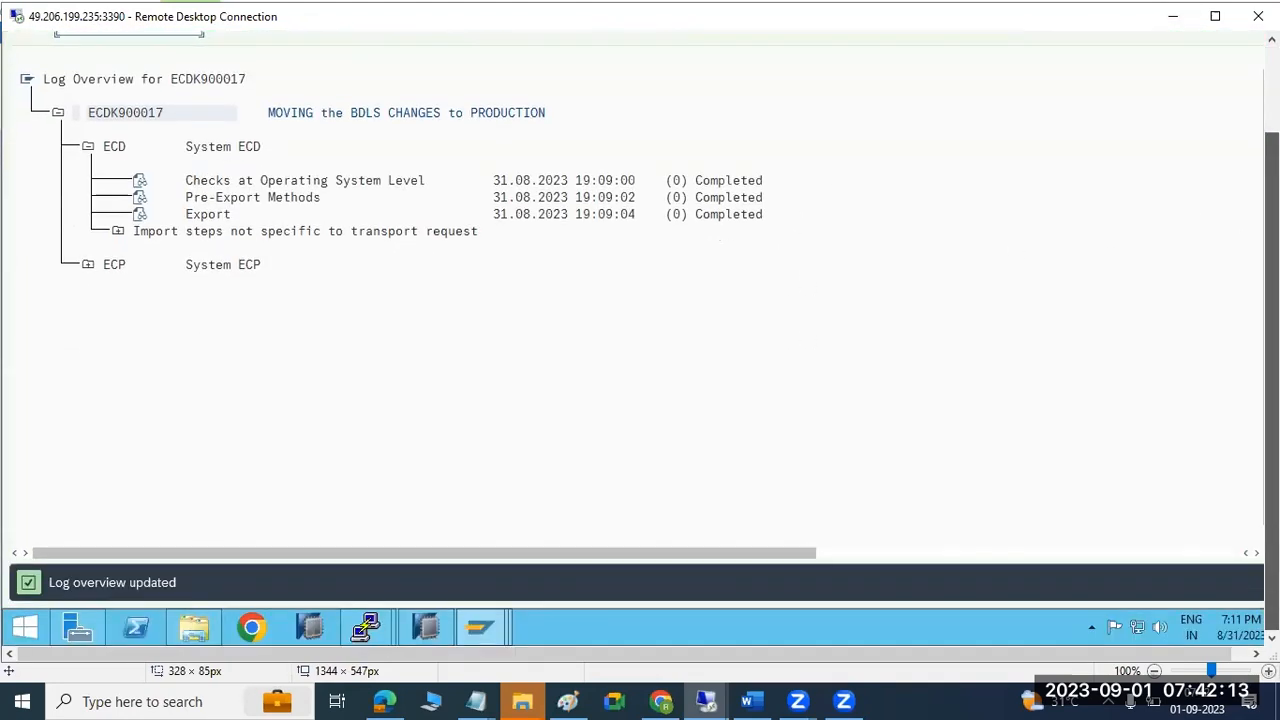
# Discard the leftover text box and circle COFILES and DATA with an ellipse.
pyautogui.click(574, 700)
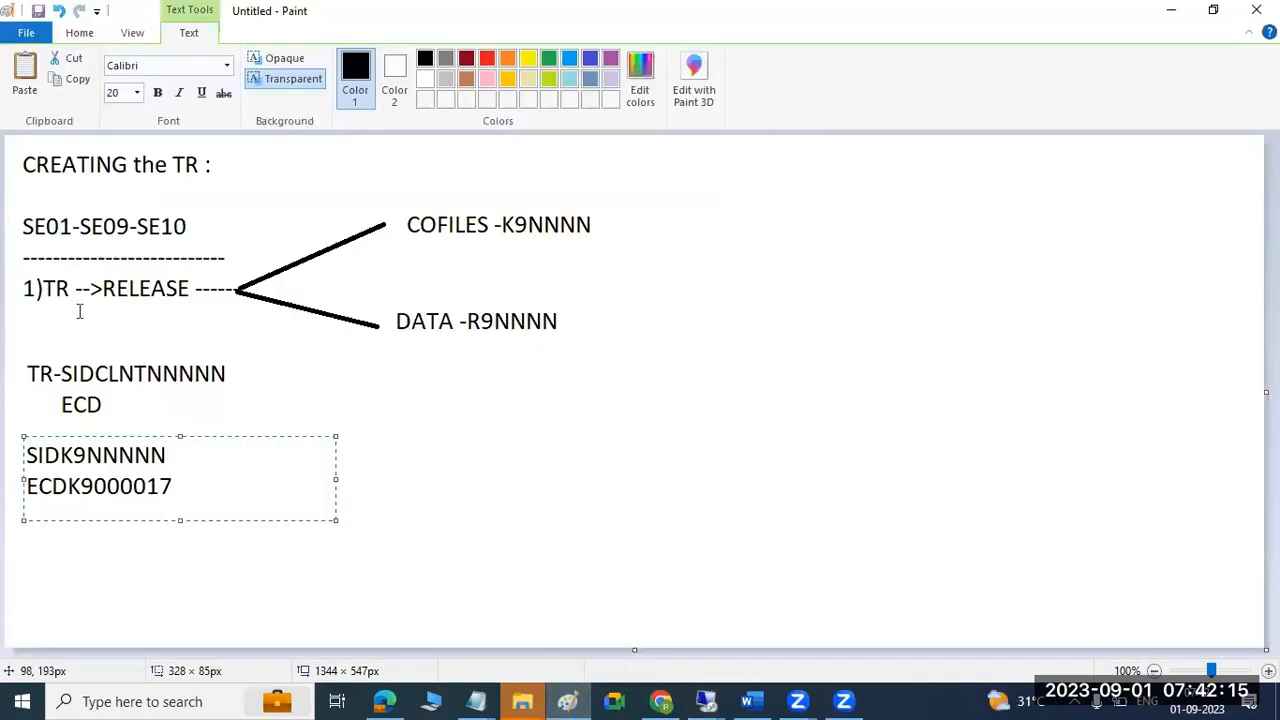
pyautogui.moveTo(72, 291); pyautogui.dragTo(54, 286)
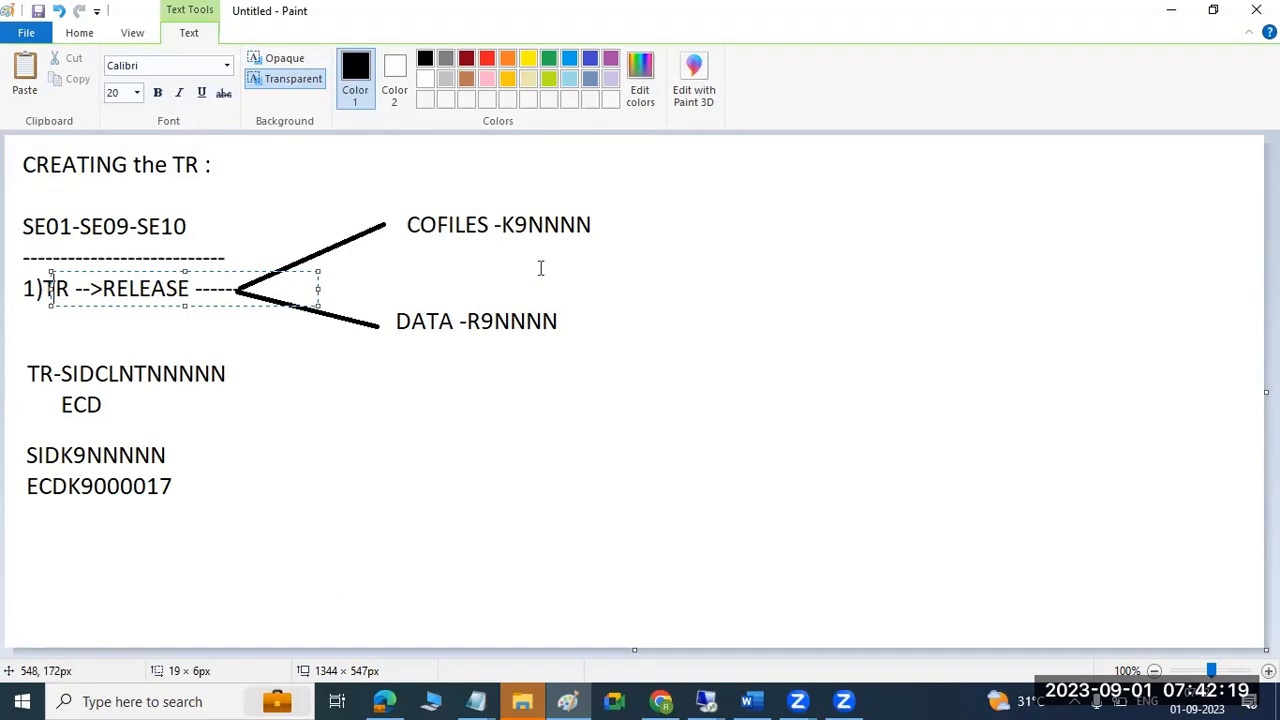
pyautogui.click(646, 320)
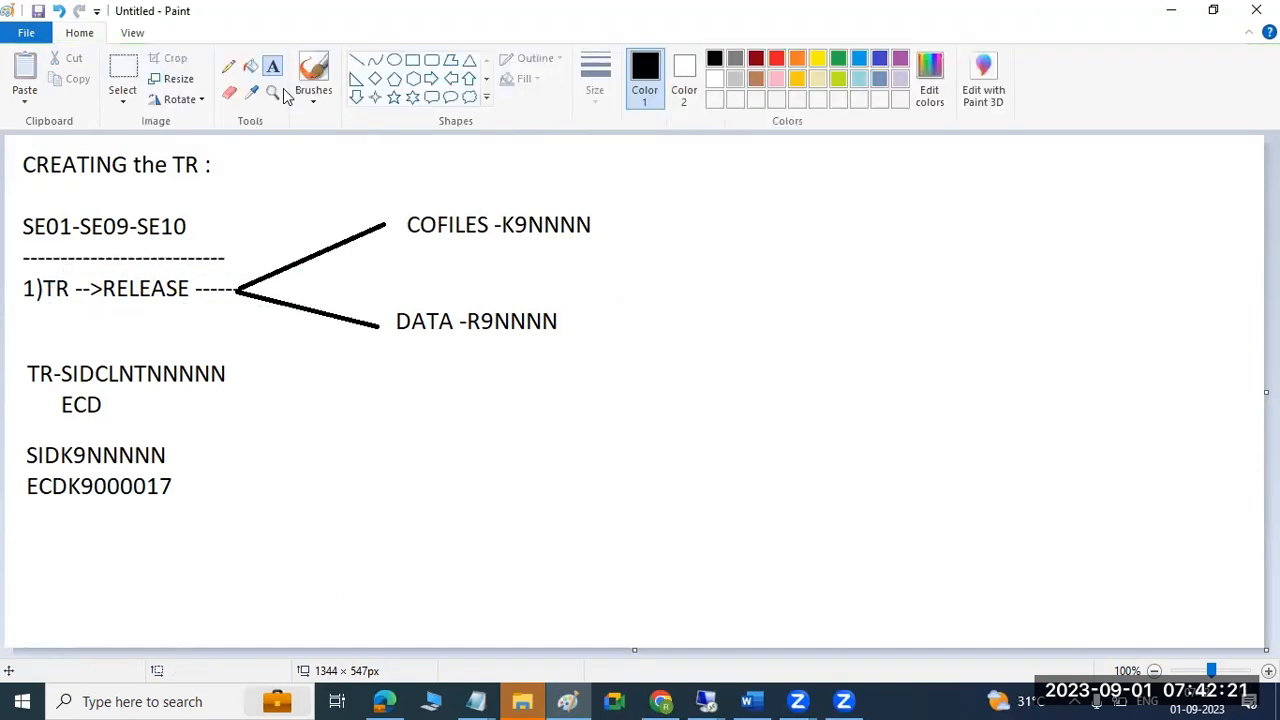
pyautogui.click(357, 61)
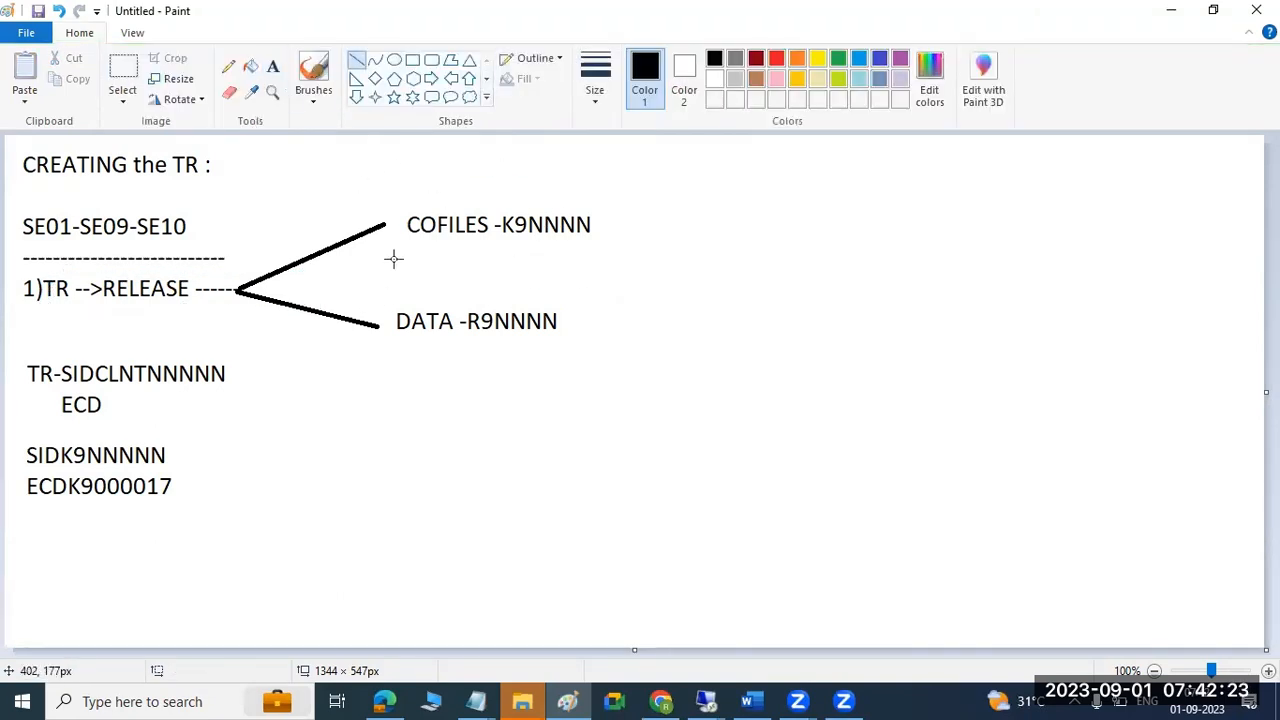
pyautogui.click(394, 60)
pyautogui.moveTo(372, 200); pyautogui.dragTo(615, 354)
# Label the ellipse 'TRANS' below and 'RELASED' above.
pyautogui.click(272, 66)
pyautogui.click(407, 405)
pyautogui.write('TRANS')
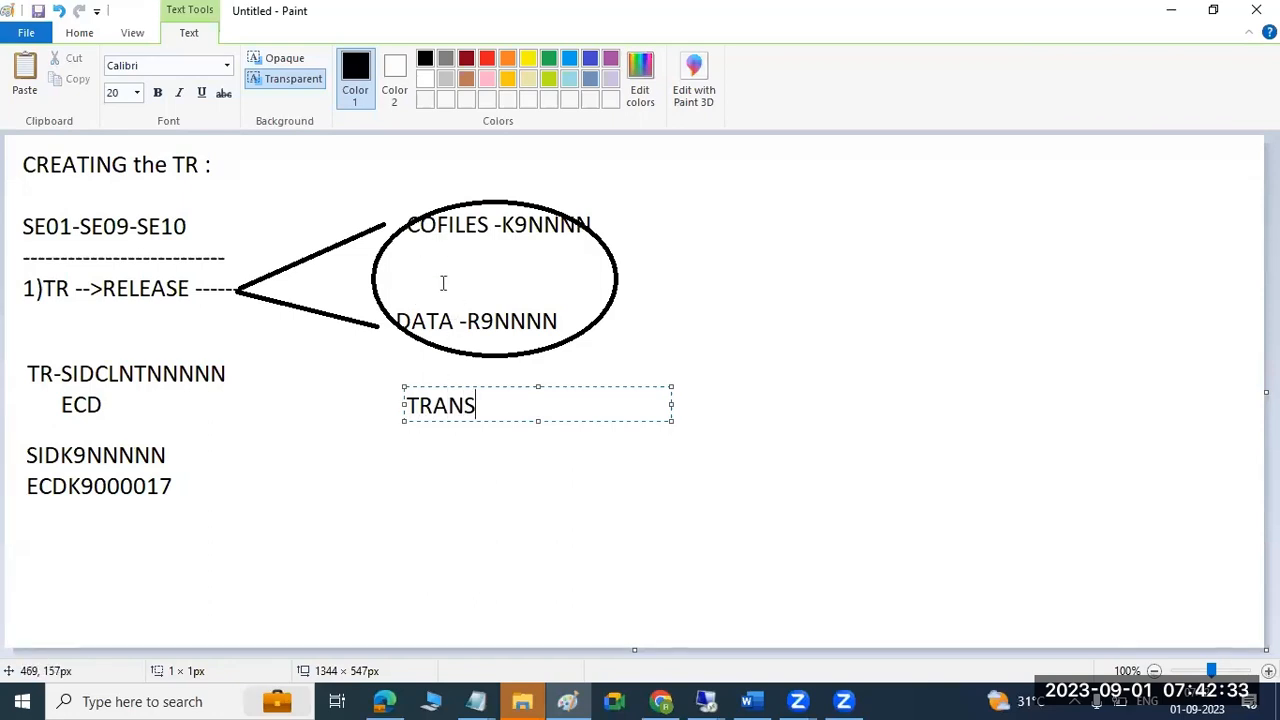
pyautogui.click(458, 177)
pyautogui.write('REL')
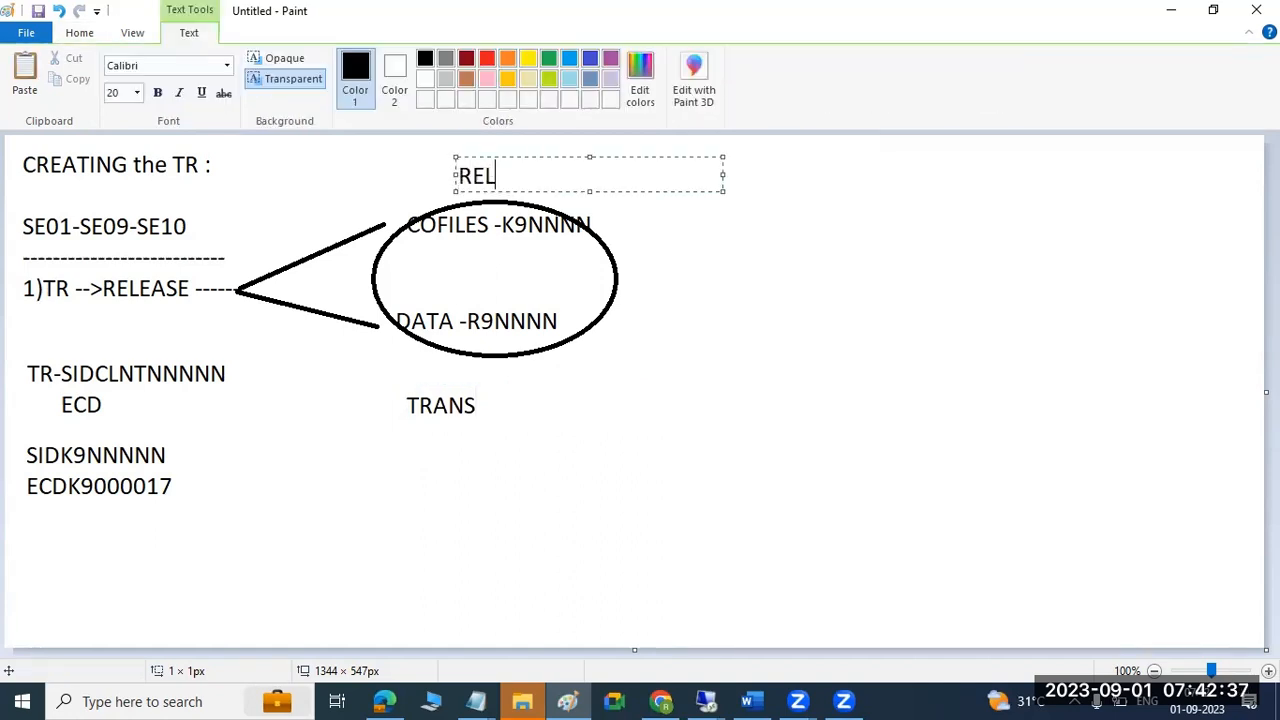
pyautogui.write('ASED')
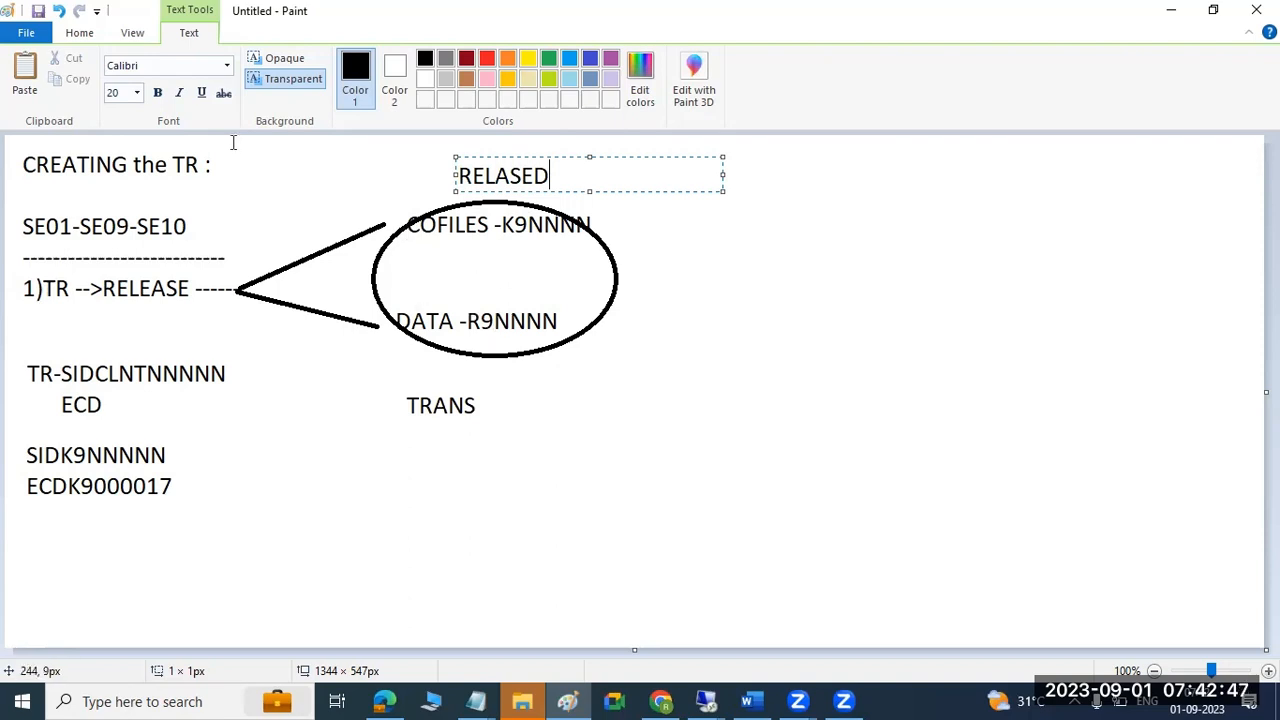
# Draw an arrow rightward from the ellipse and label it 'IMPORT'.
pyautogui.click(241, 174)
pyautogui.click(357, 60)
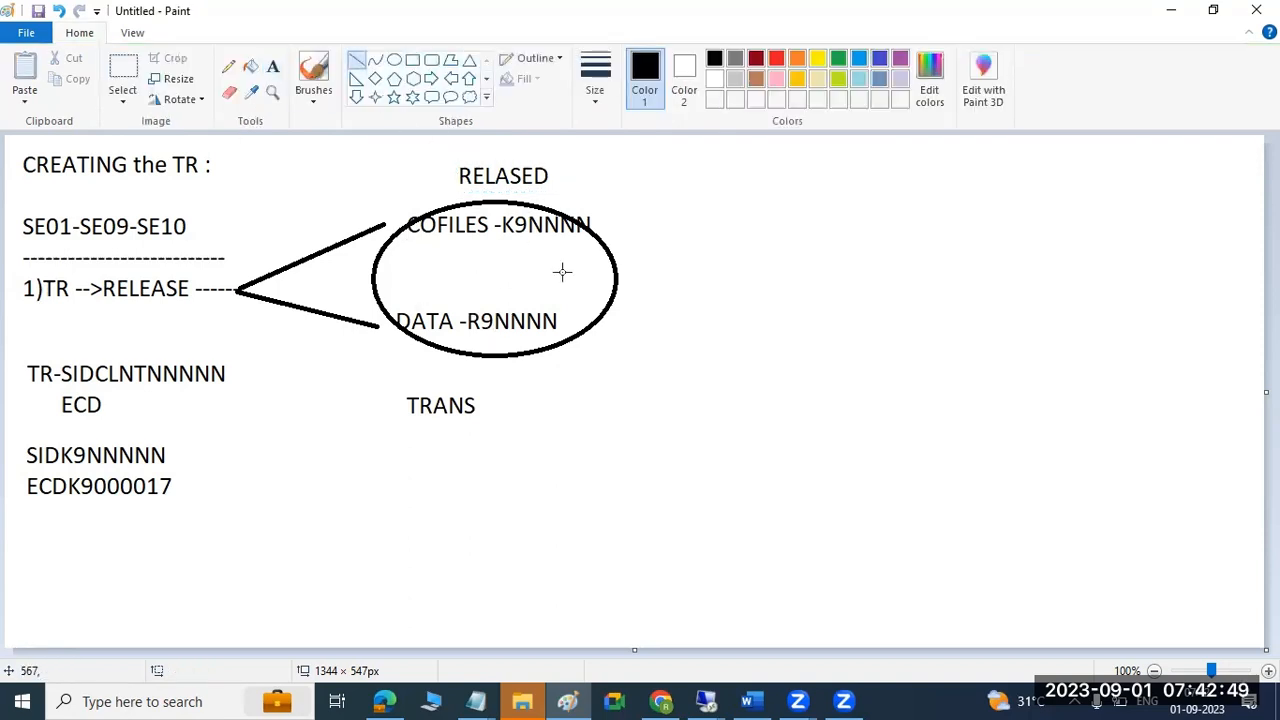
pyautogui.moveTo(614, 287); pyautogui.dragTo(826, 280)
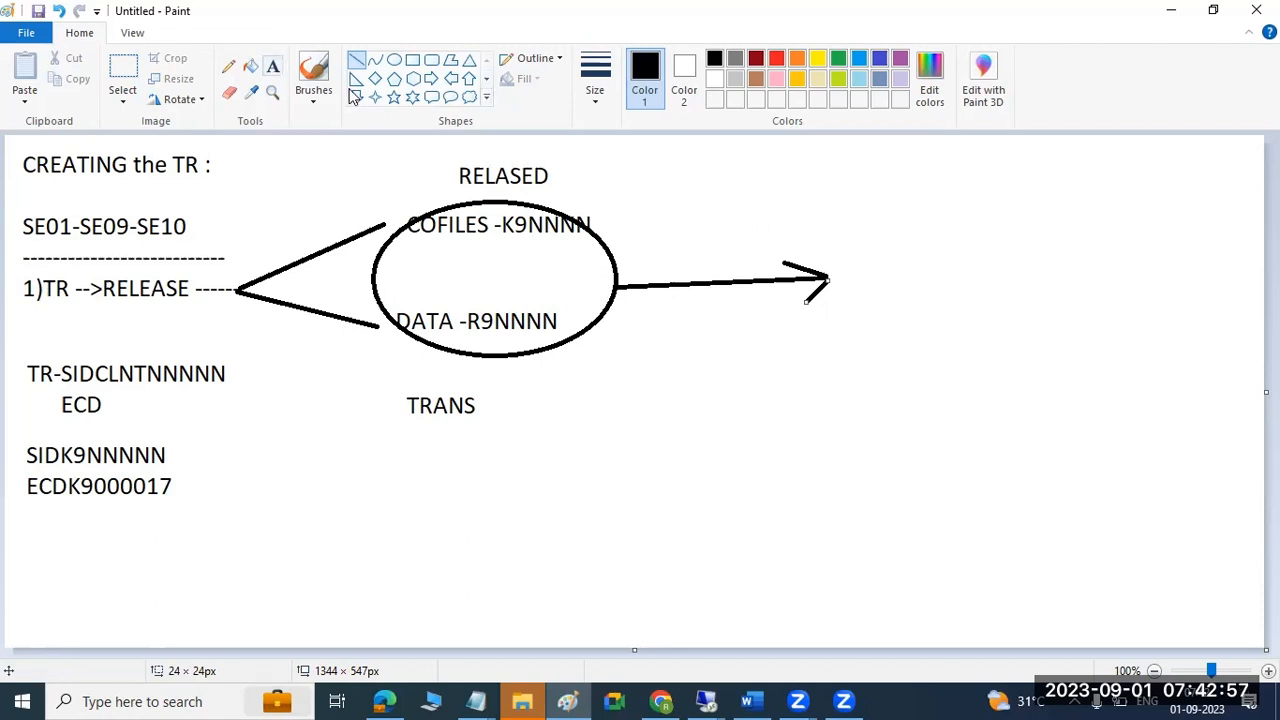
pyautogui.click(272, 66)
pyautogui.click(737, 240)
pyautogui.write('IMPORT')
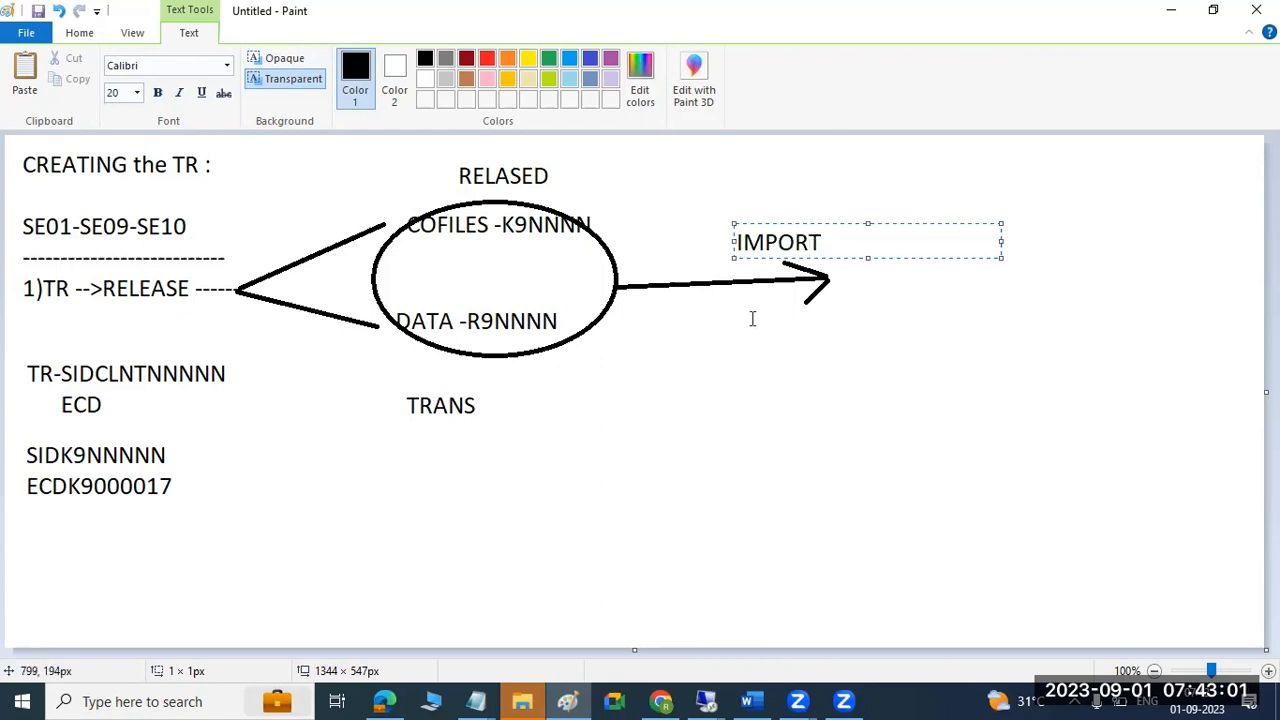
pyautogui.click(752, 319)
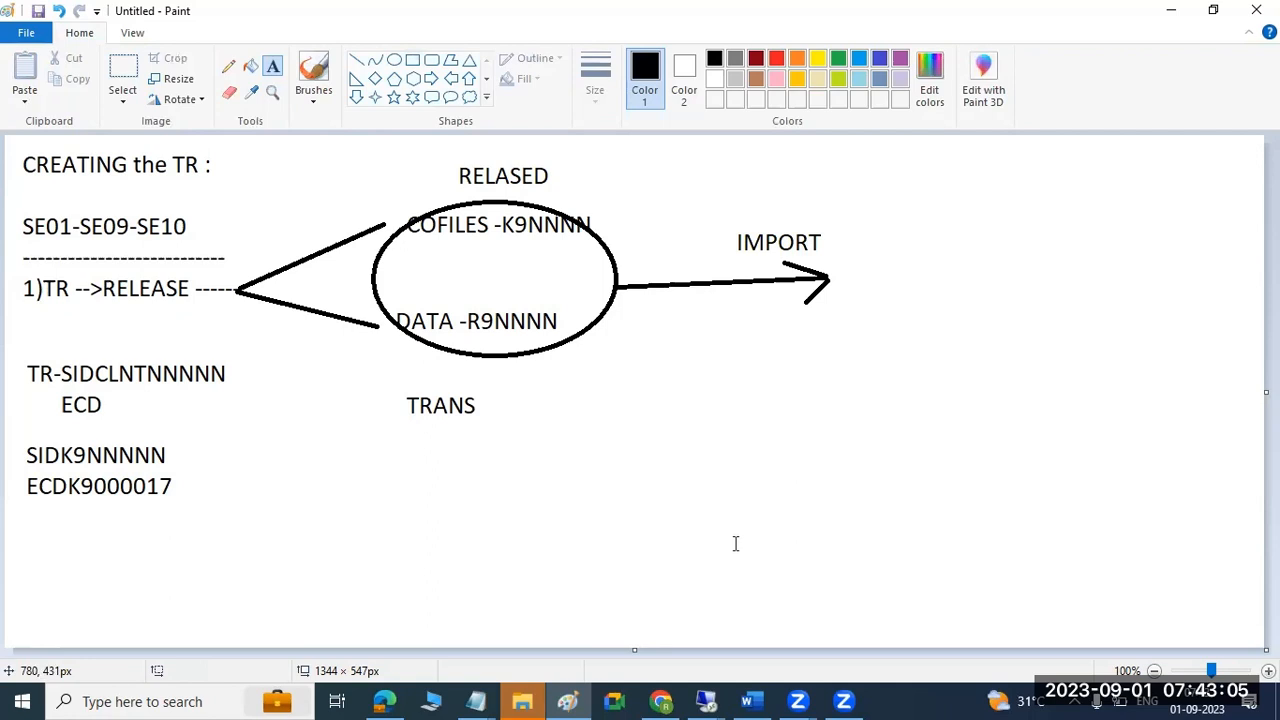
pyautogui.click(700, 700)
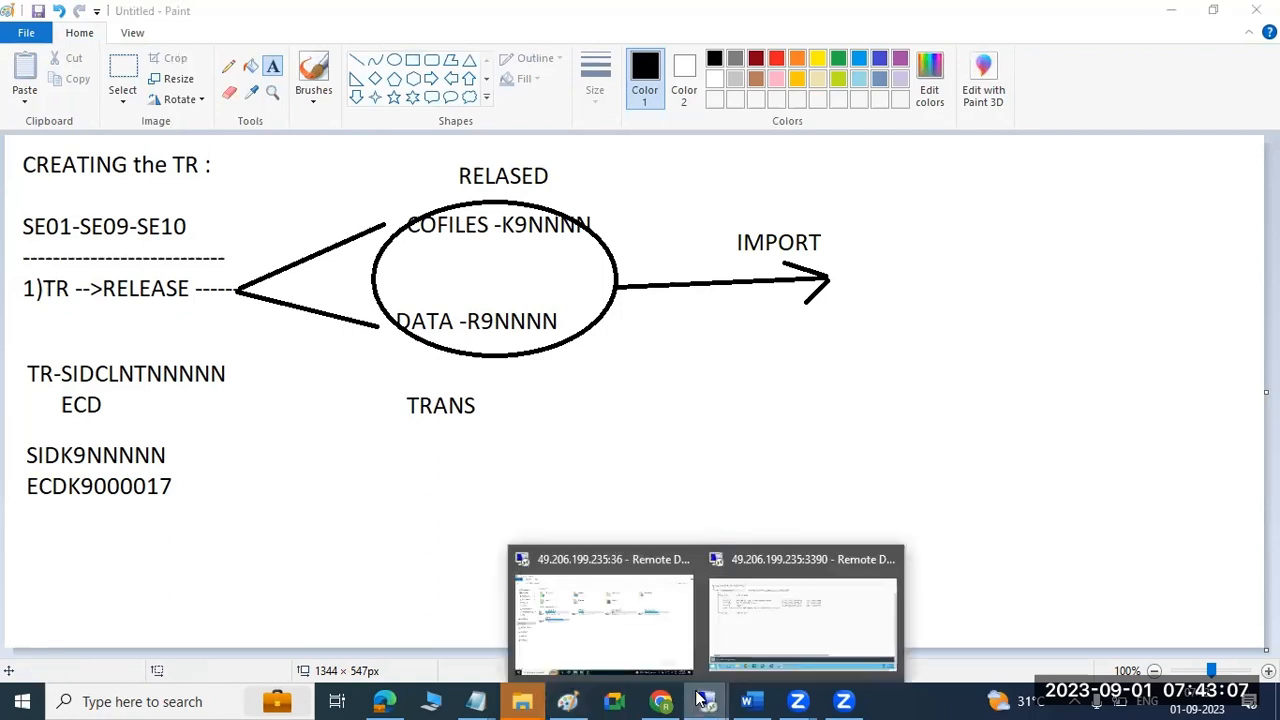
# Switch to the remote SAP session and return to the SAP Easy Access menu.
pyautogui.click(745, 630)
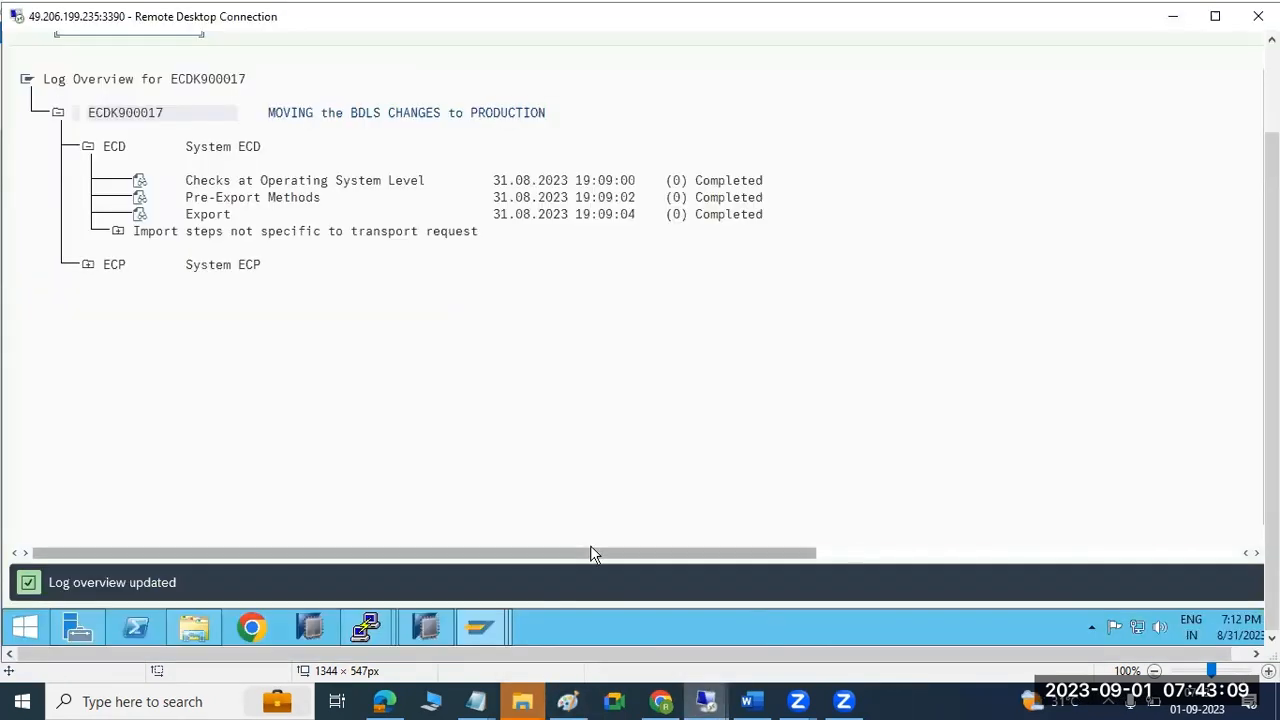
pyautogui.click(1271, 88)
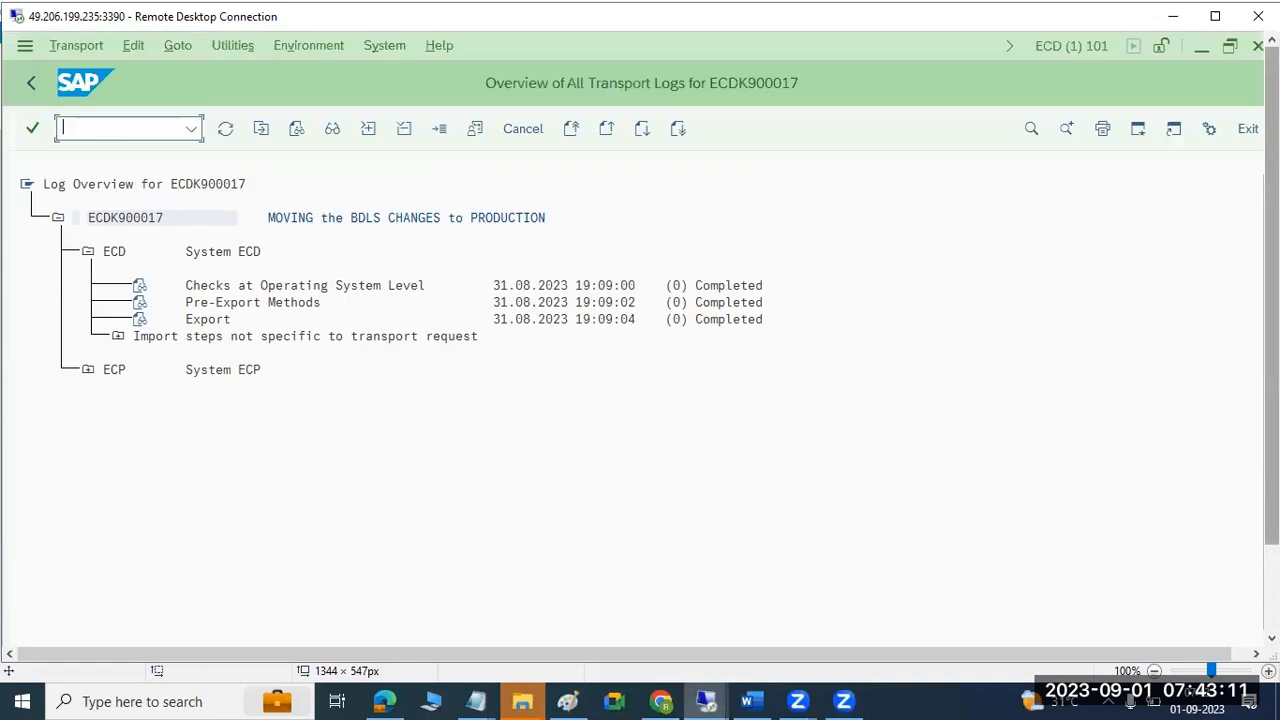
pyautogui.click(1205, 50)
pyautogui.moveTo(1271, 150); pyautogui.dragTo(1271, 245)
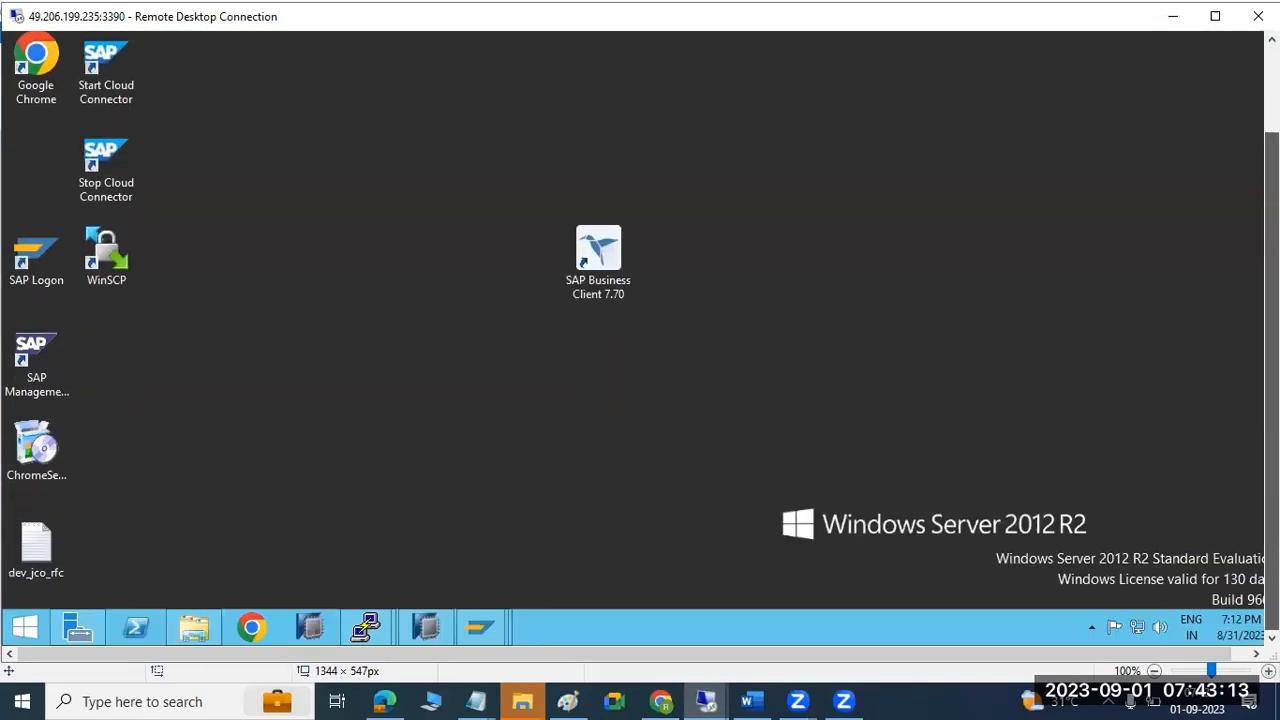
pyautogui.moveTo(487, 613)
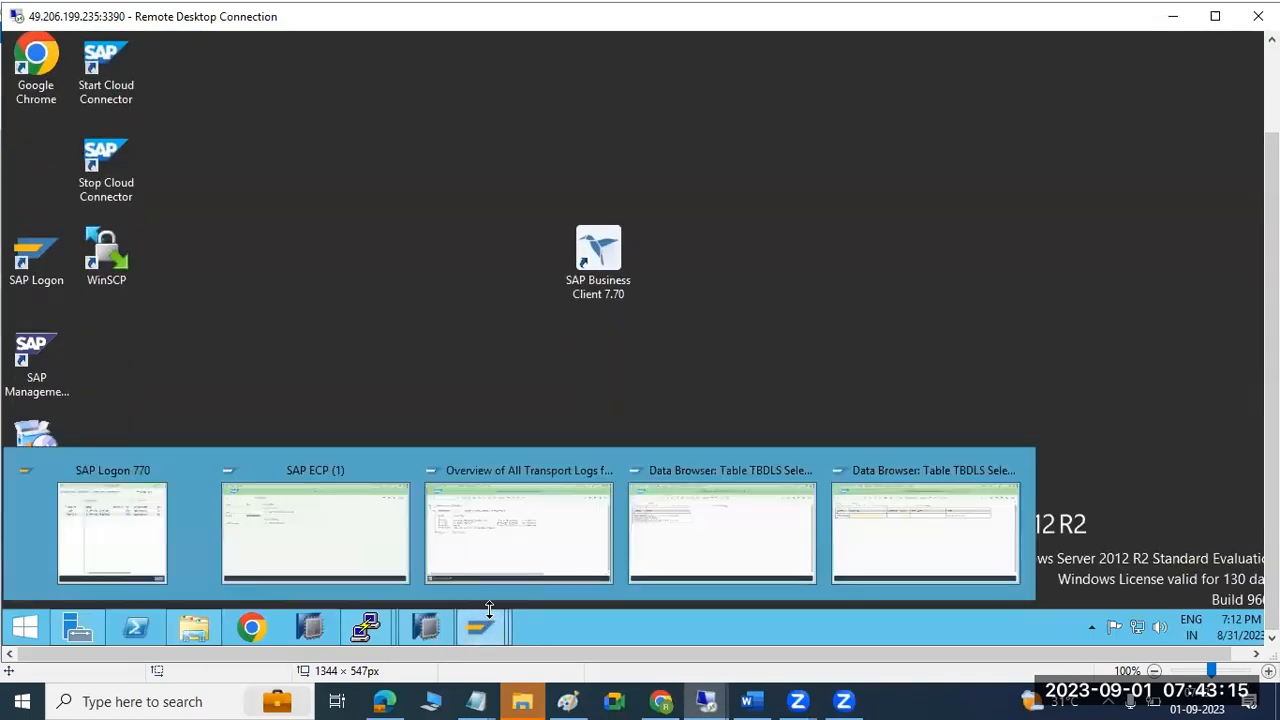
pyautogui.click(880, 510)
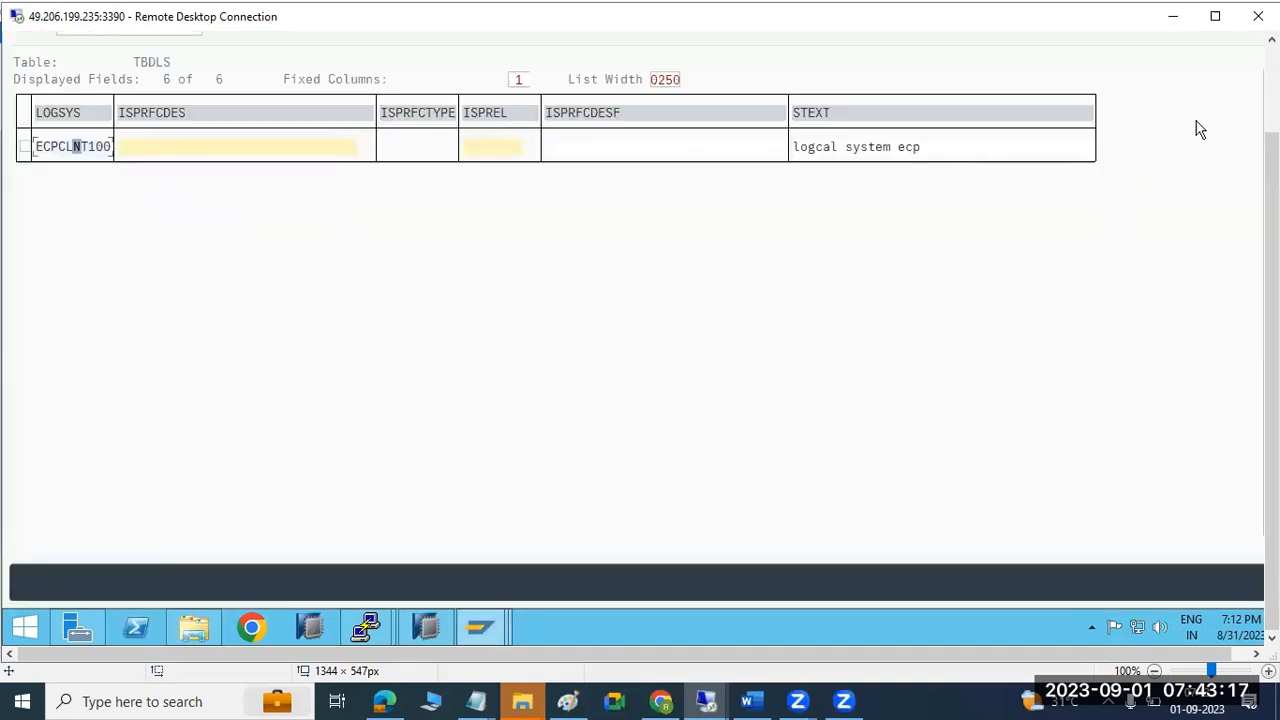
pyautogui.moveTo(1271, 160); pyautogui.dragTo(1271, 68)
pyautogui.click(30, 84)
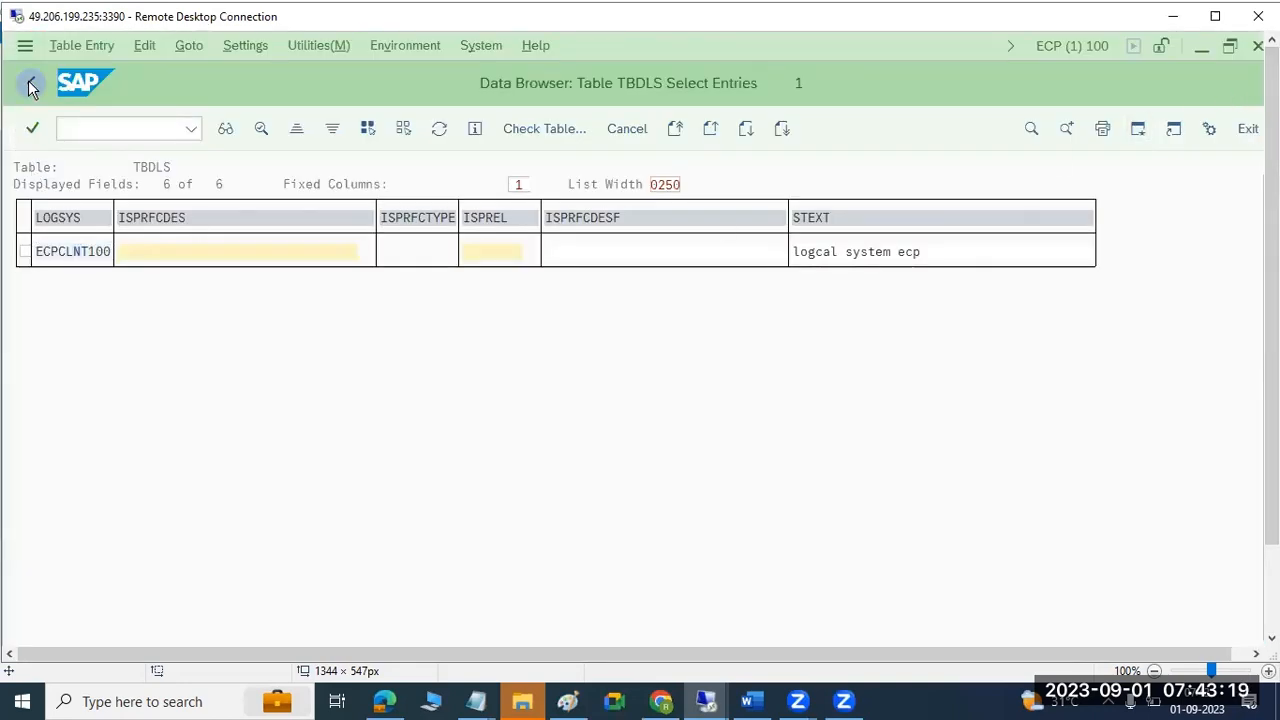
pyautogui.click(30, 86)
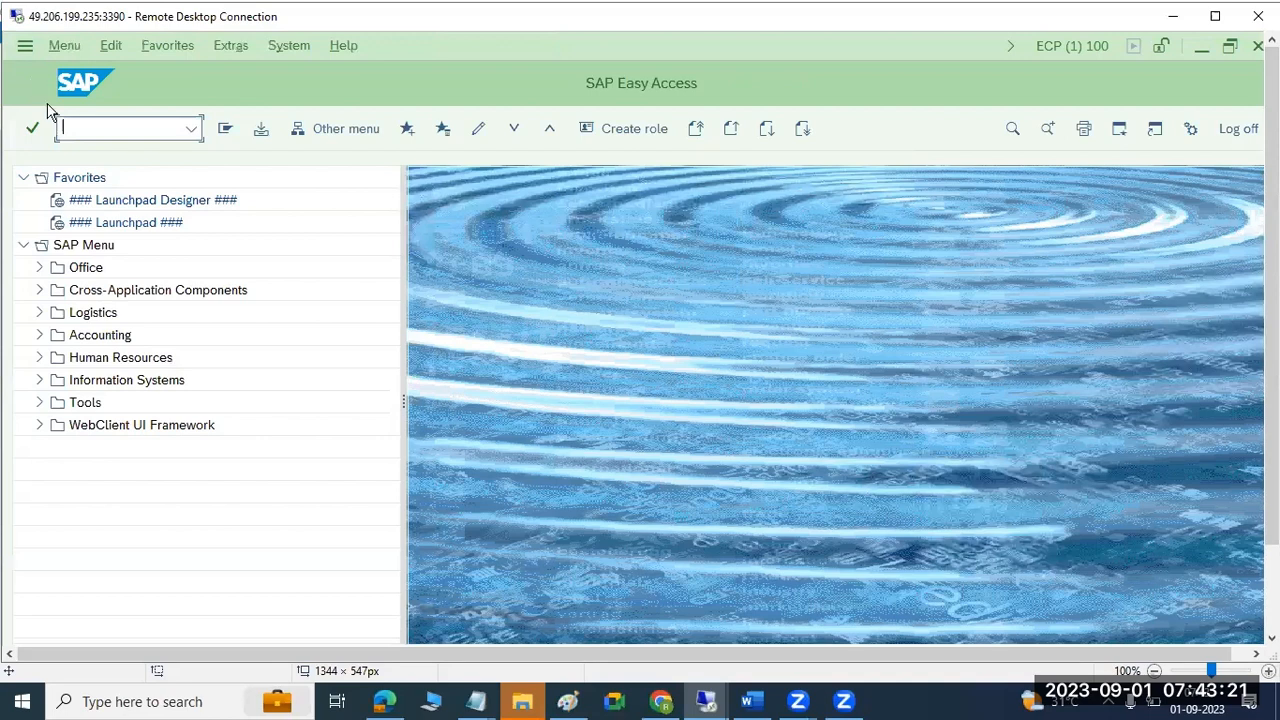
# Via STMS Import Overview, select ECDK900017 in the ECP queue and start Import Request.
pyautogui.write('stms')
pyautogui.press('Return')
pyautogui.click(225, 129)
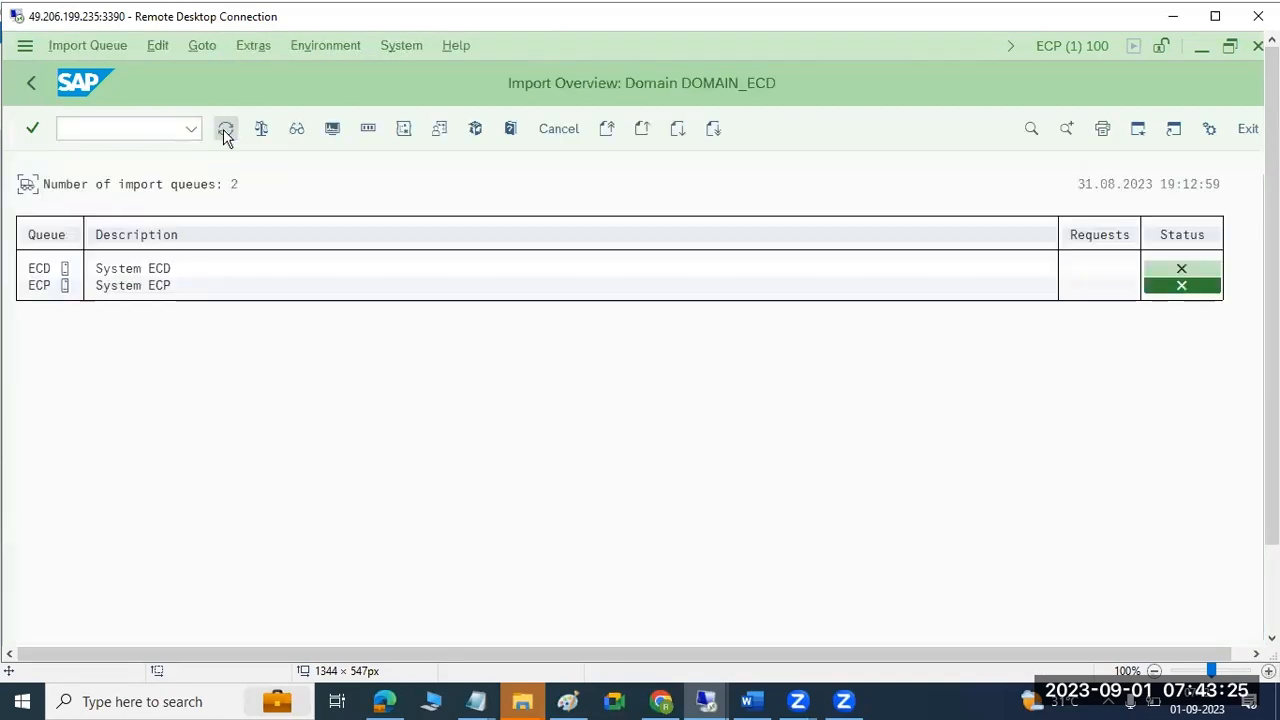
pyautogui.doubleClick(40, 286)
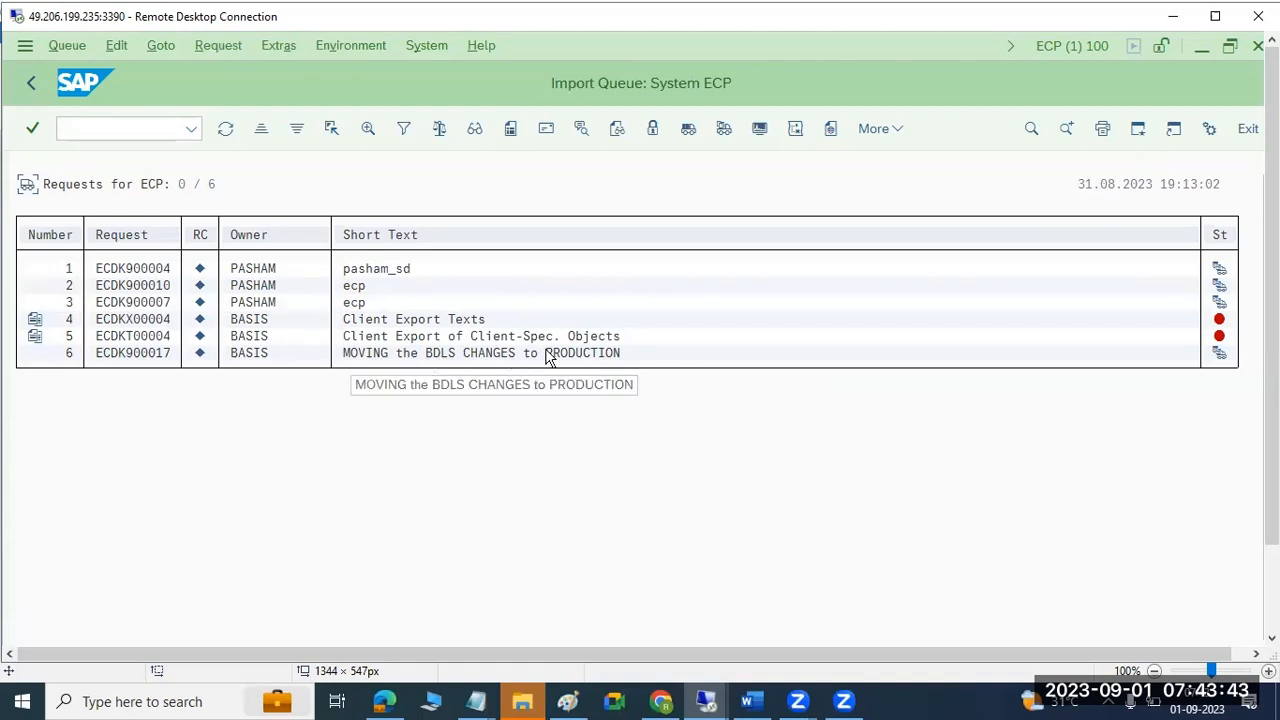
pyautogui.click(137, 358)
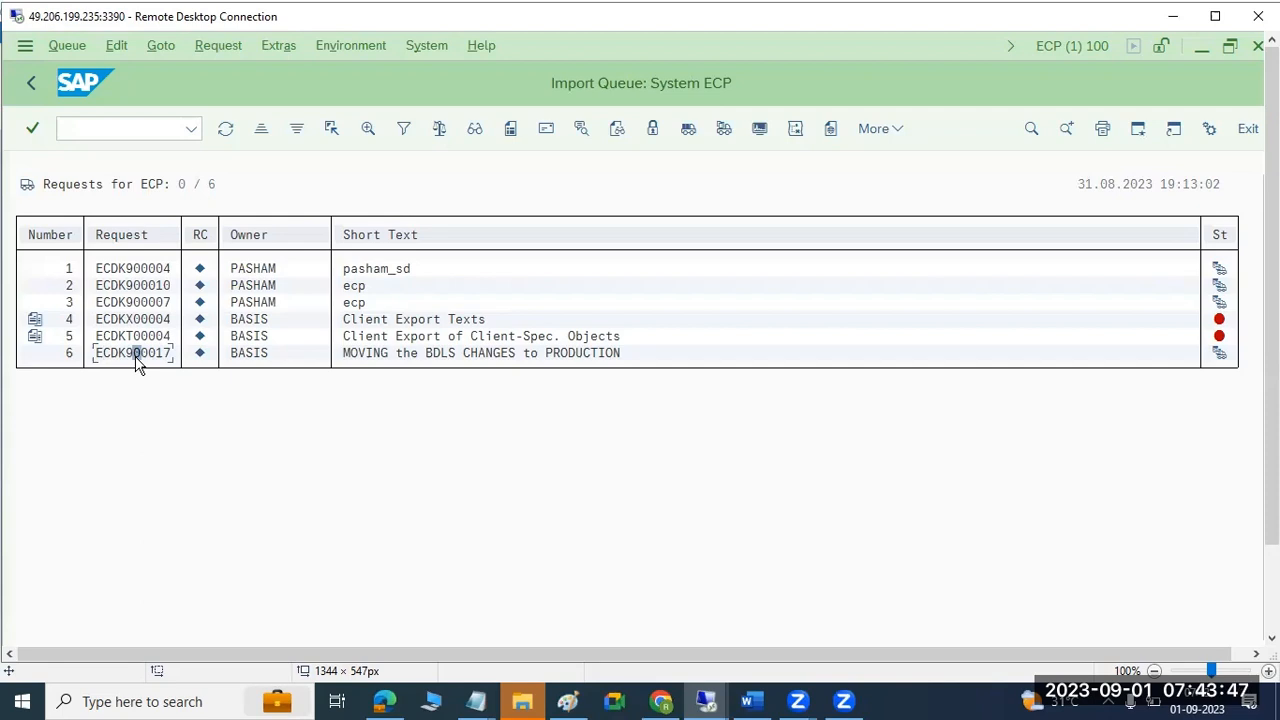
pyautogui.click(724, 130)
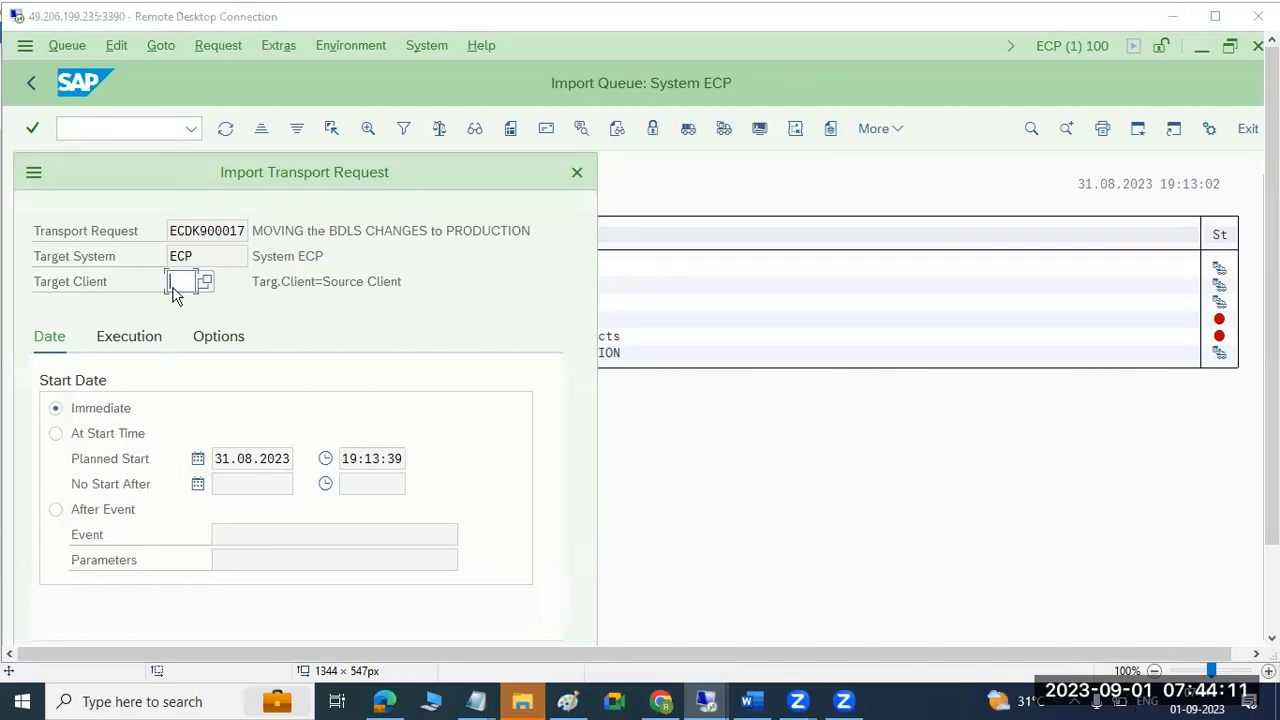
# Choose client 100 as the import's target client.
pyautogui.click(204, 282)
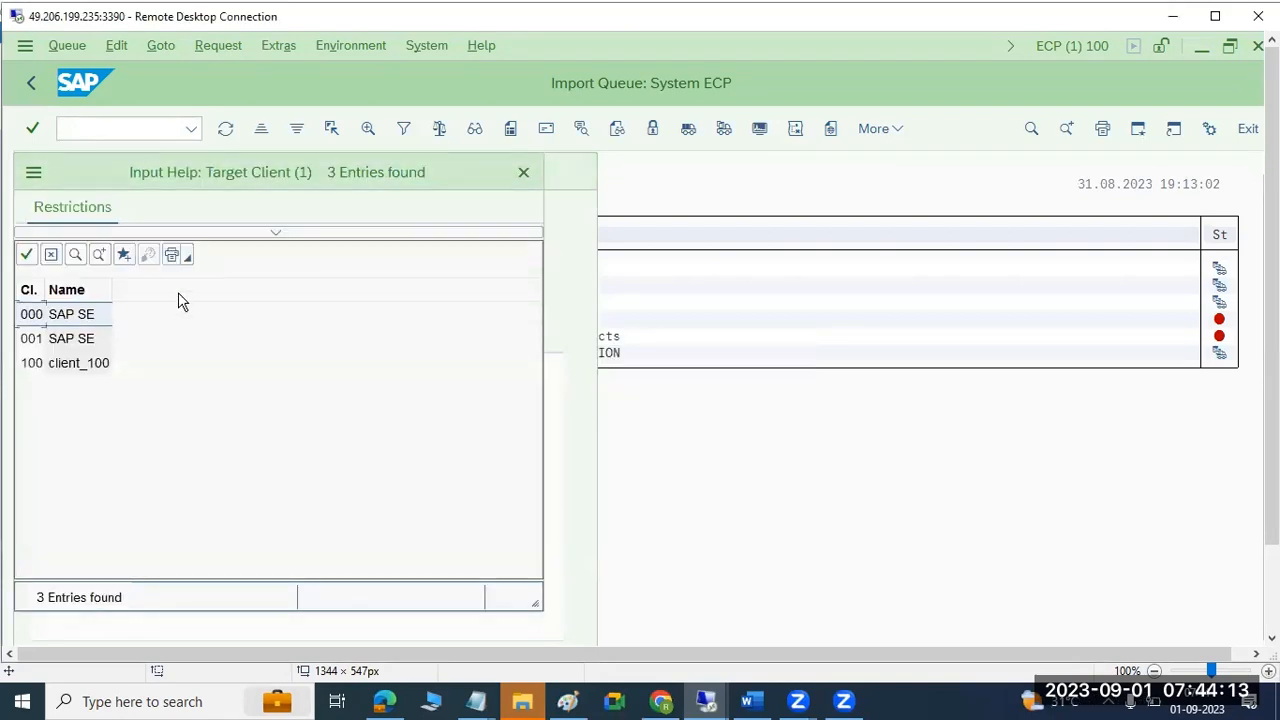
pyautogui.doubleClick(73, 365)
pyautogui.moveTo(176, 172); pyautogui.dragTo(217, 76)
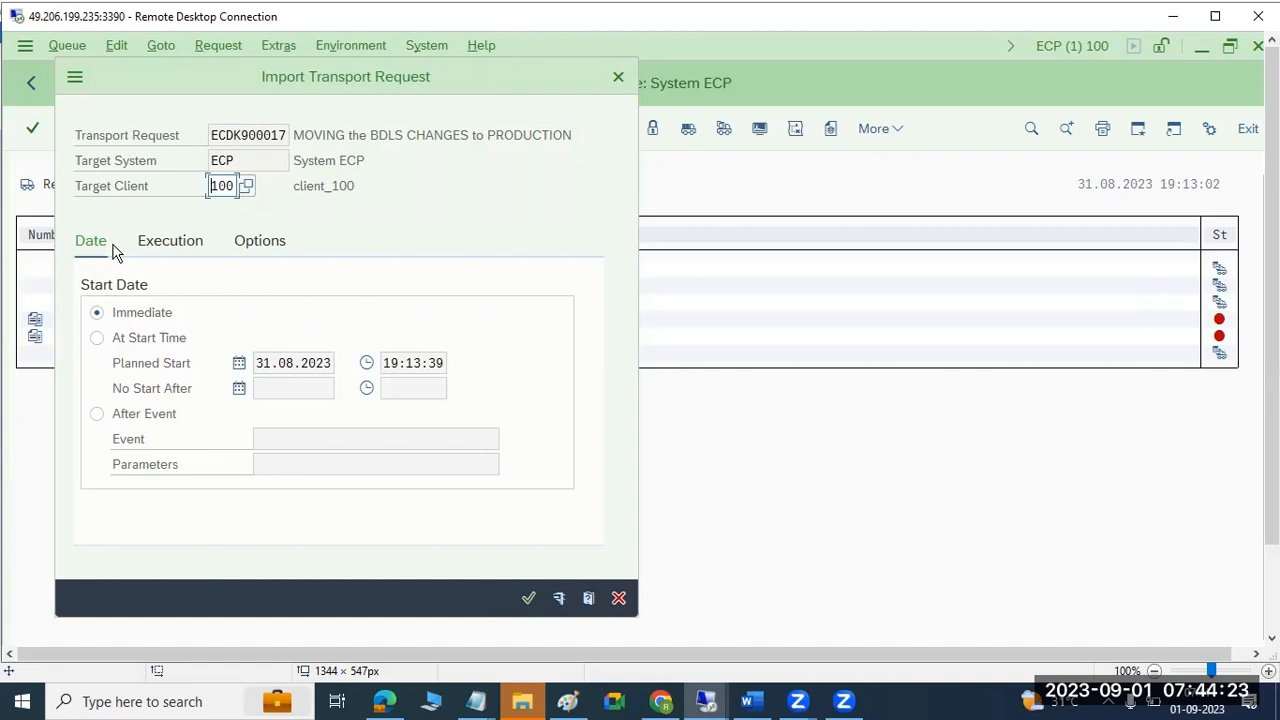
# Keep the import asynchronous after comparing modes, and enable Import Transport Request Again.
pyautogui.click(121, 315)
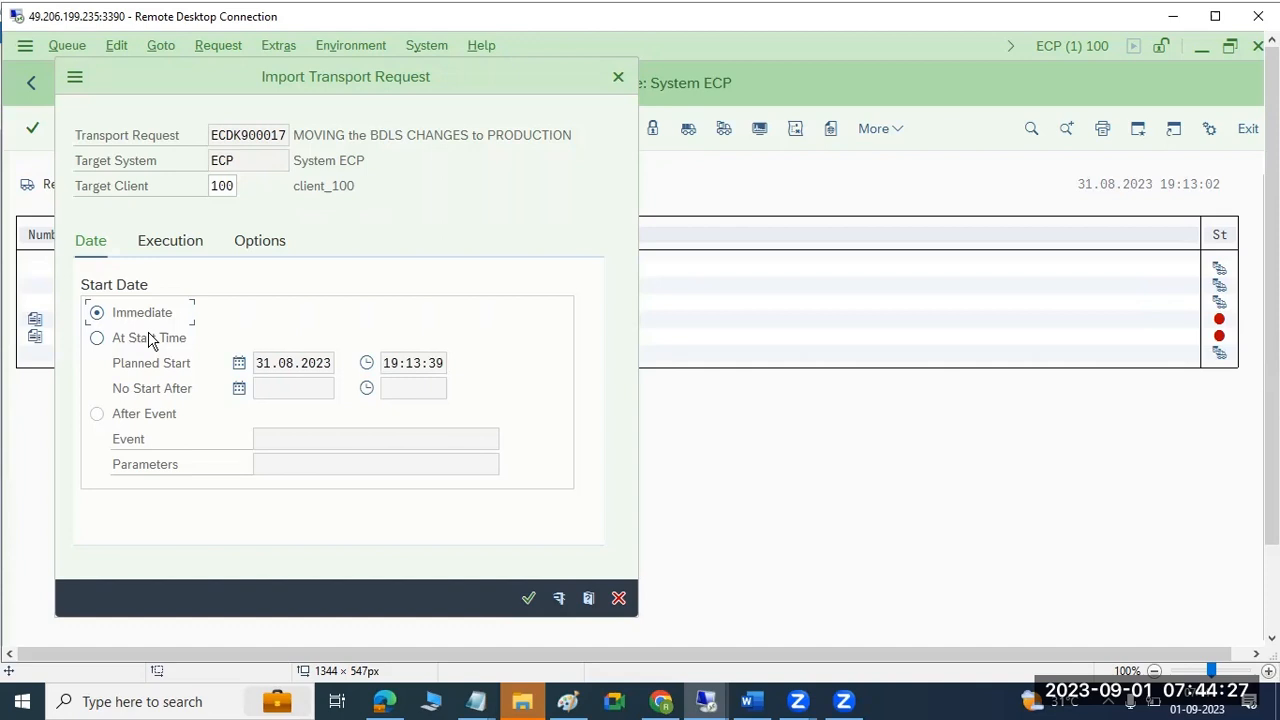
pyautogui.click(170, 244)
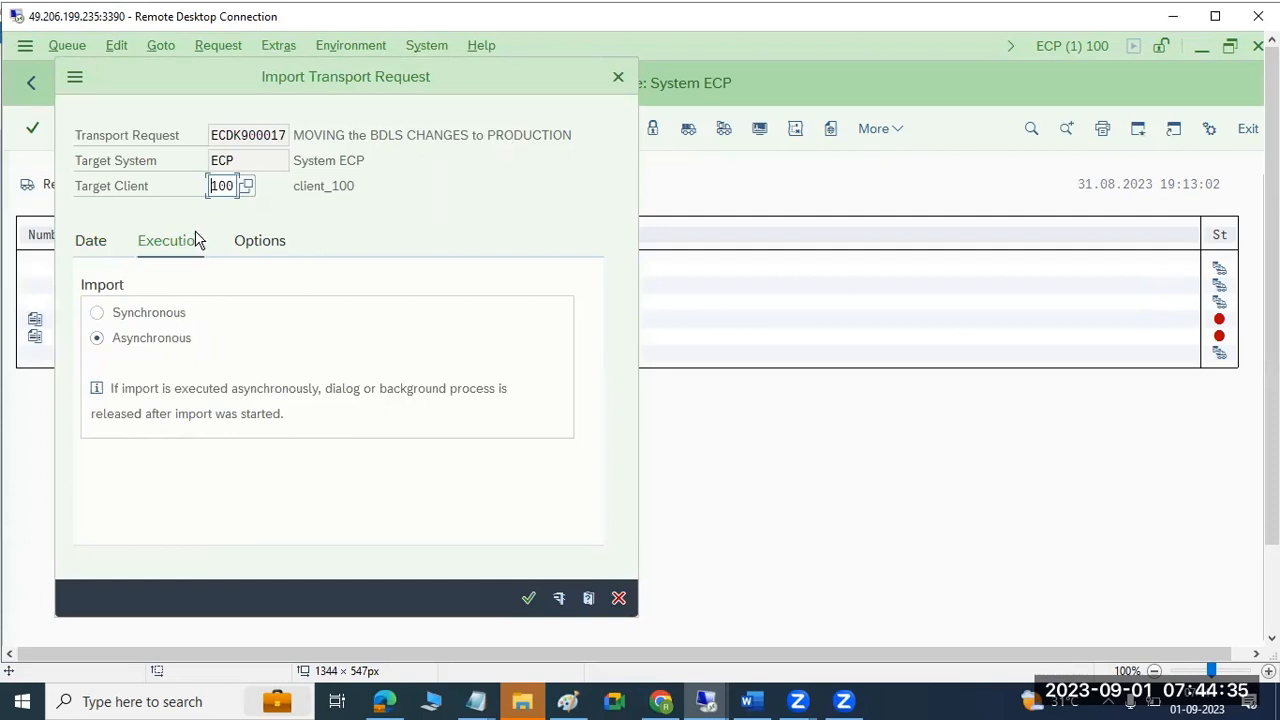
pyautogui.click(141, 316)
pyautogui.click(146, 339)
pyautogui.click(150, 314)
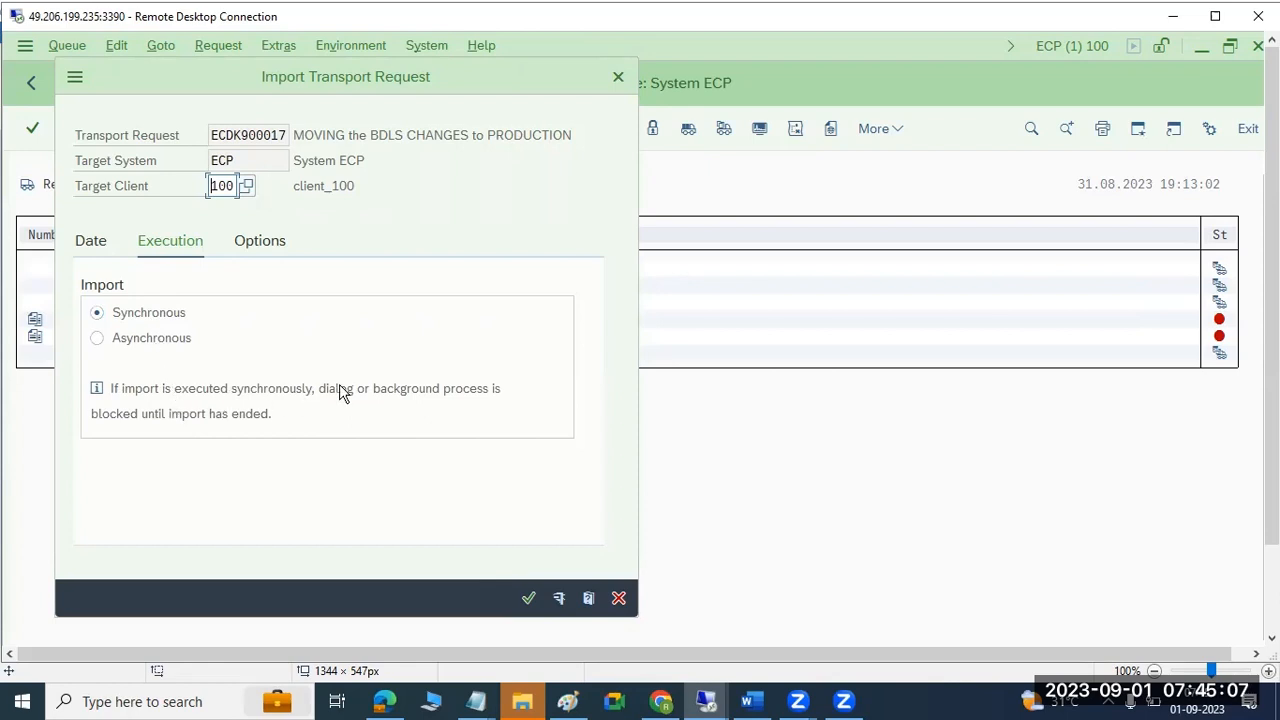
pyautogui.moveTo(171, 413); pyautogui.dragTo(271, 422)
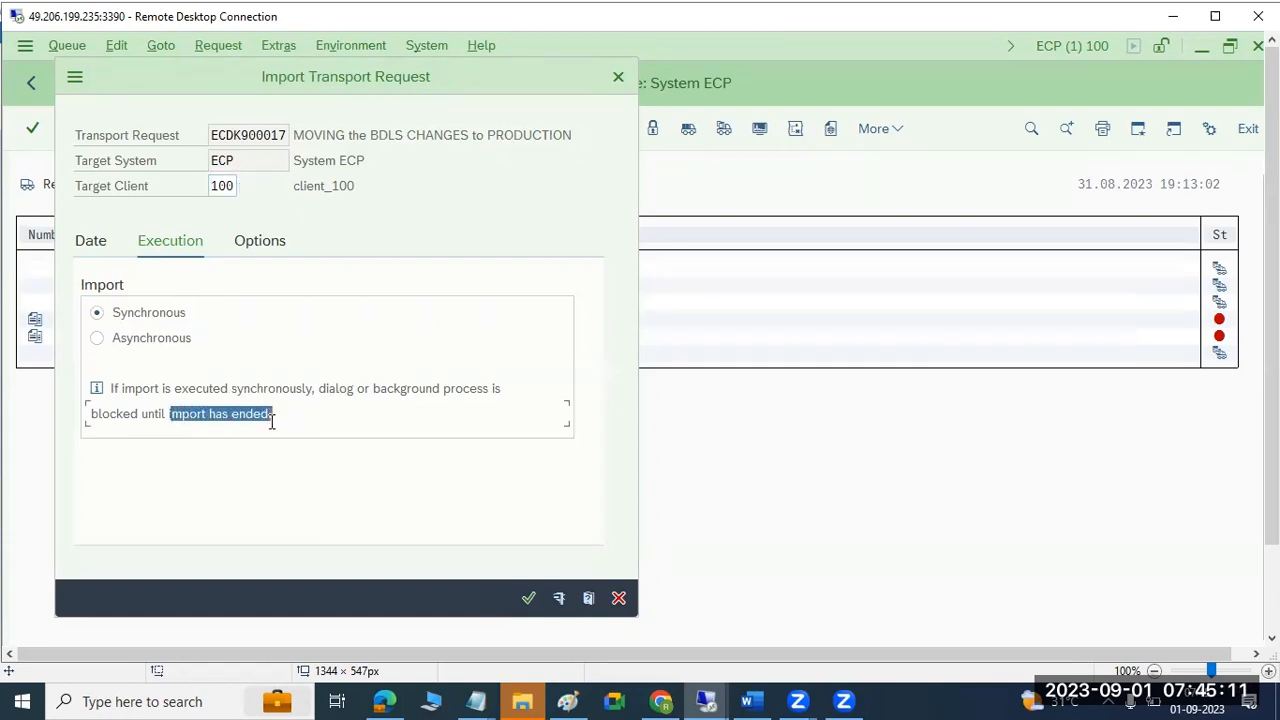
pyautogui.click(137, 337)
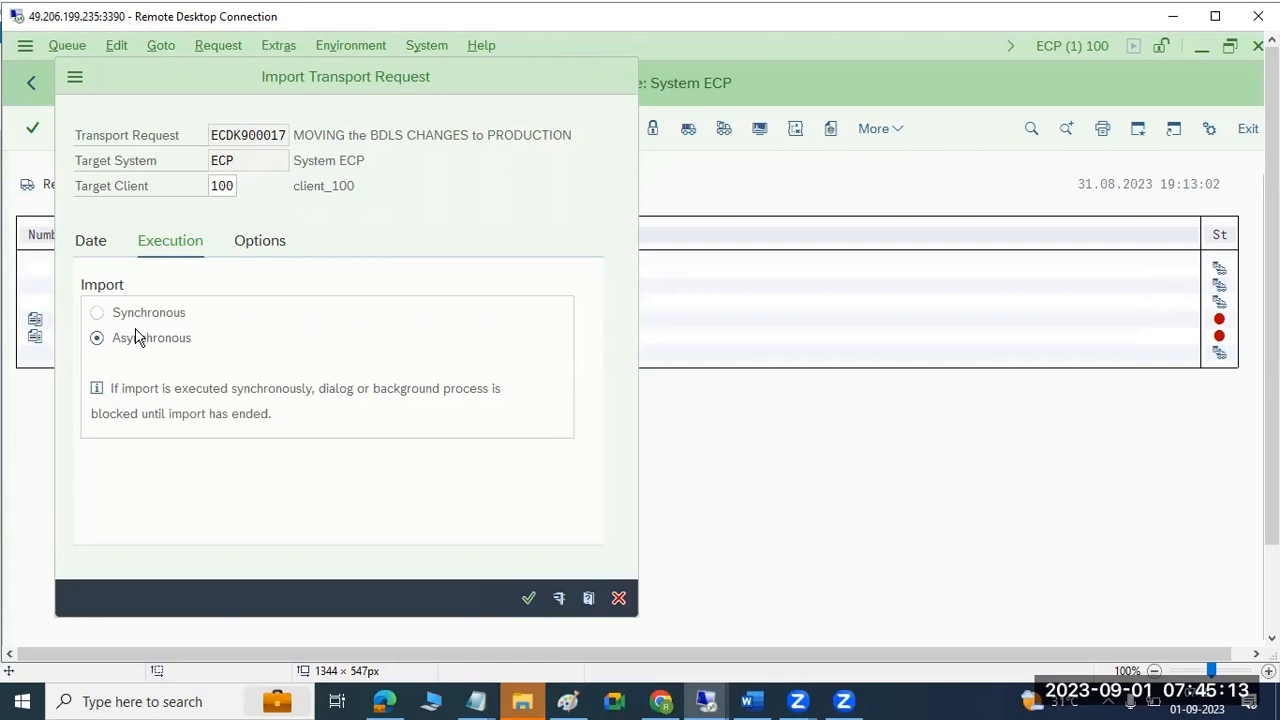
pyautogui.click(250, 247)
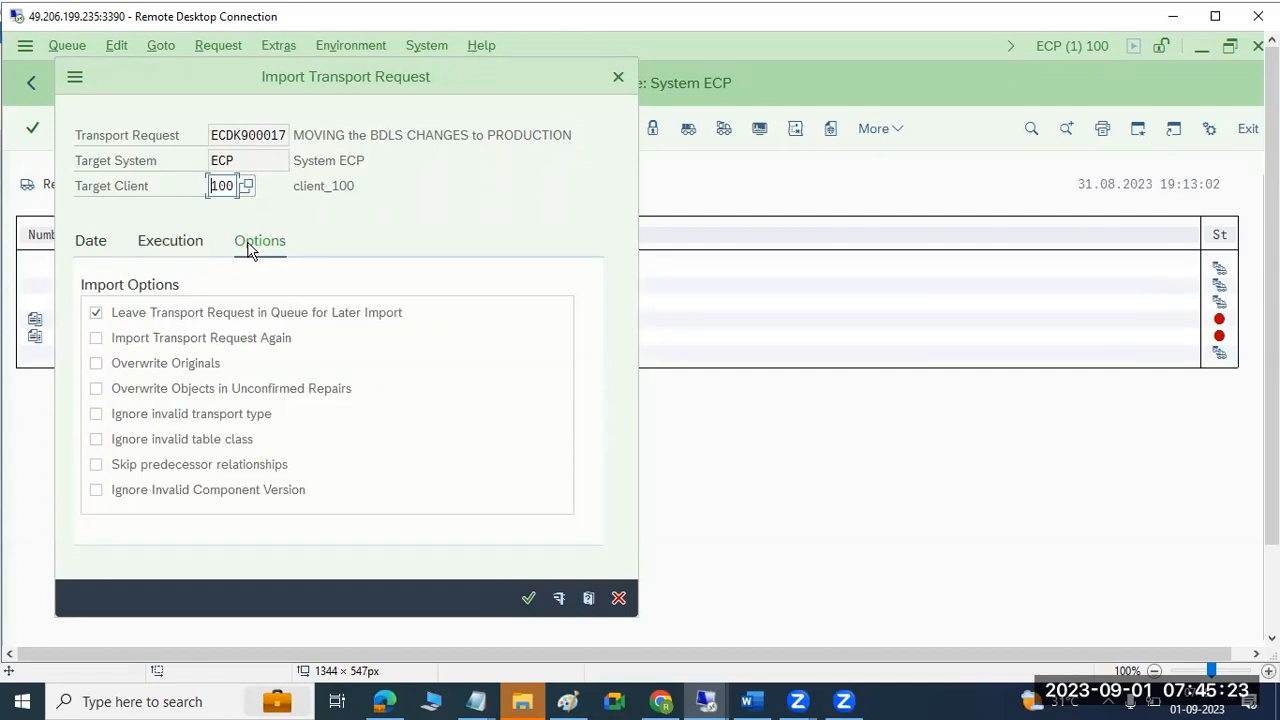
pyautogui.click(95, 338)
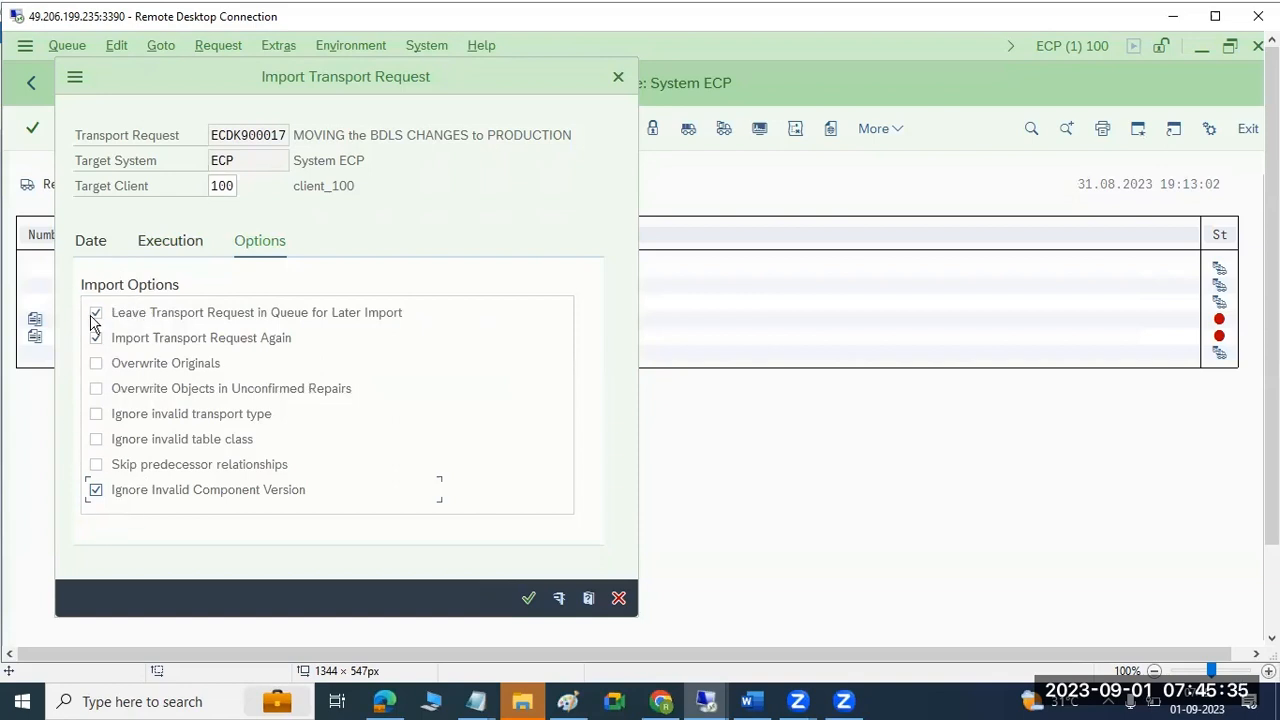
pyautogui.click(527, 598)
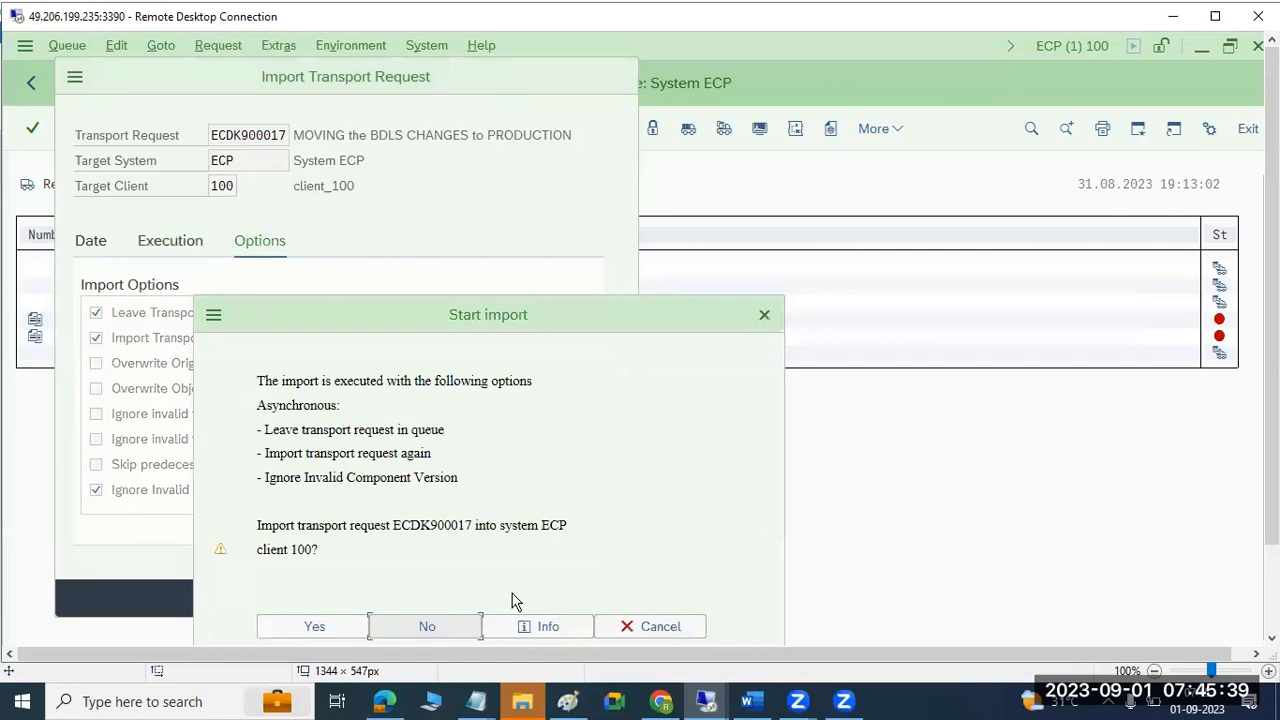
pyautogui.click(342, 630)
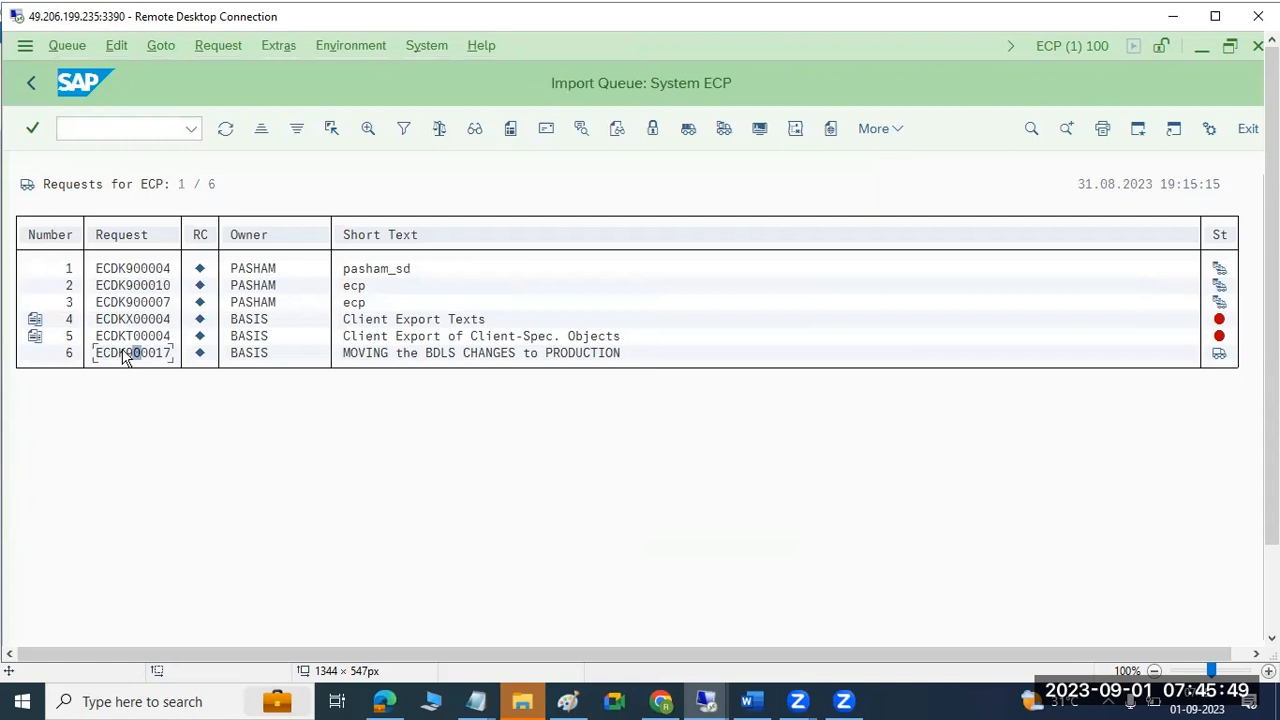
pyautogui.click(226, 130)
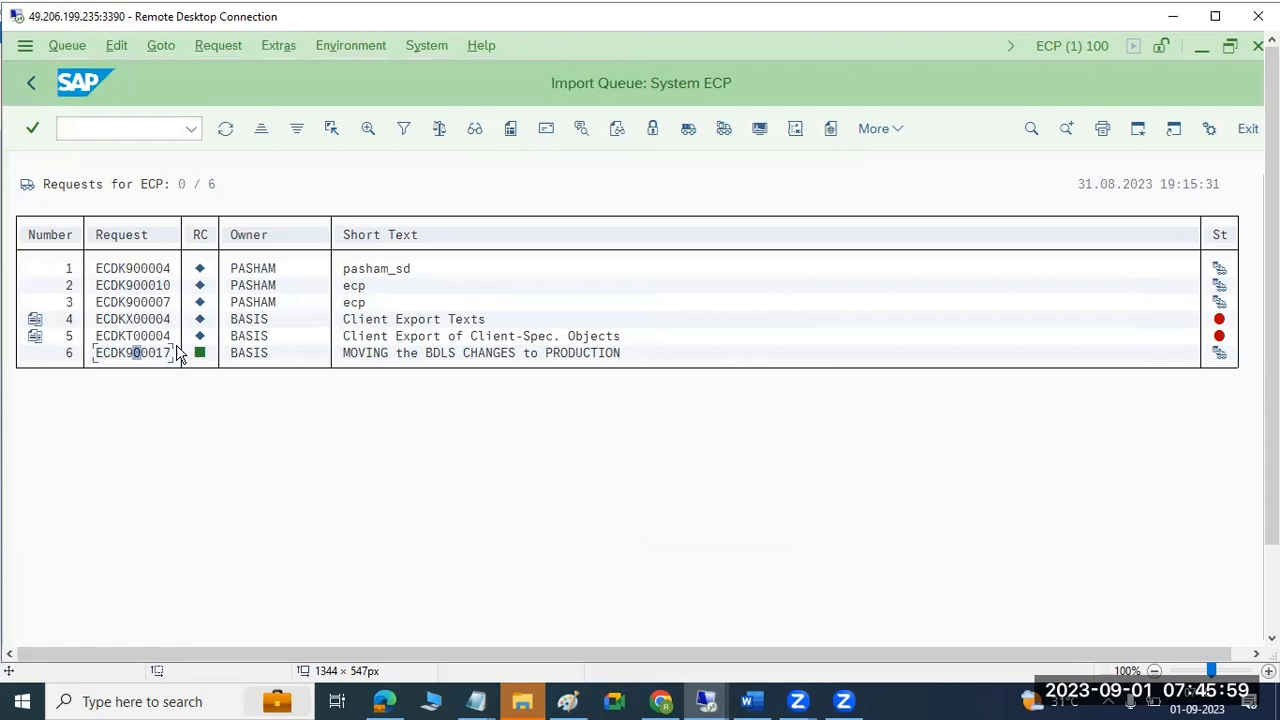
pyautogui.moveTo(198, 360)
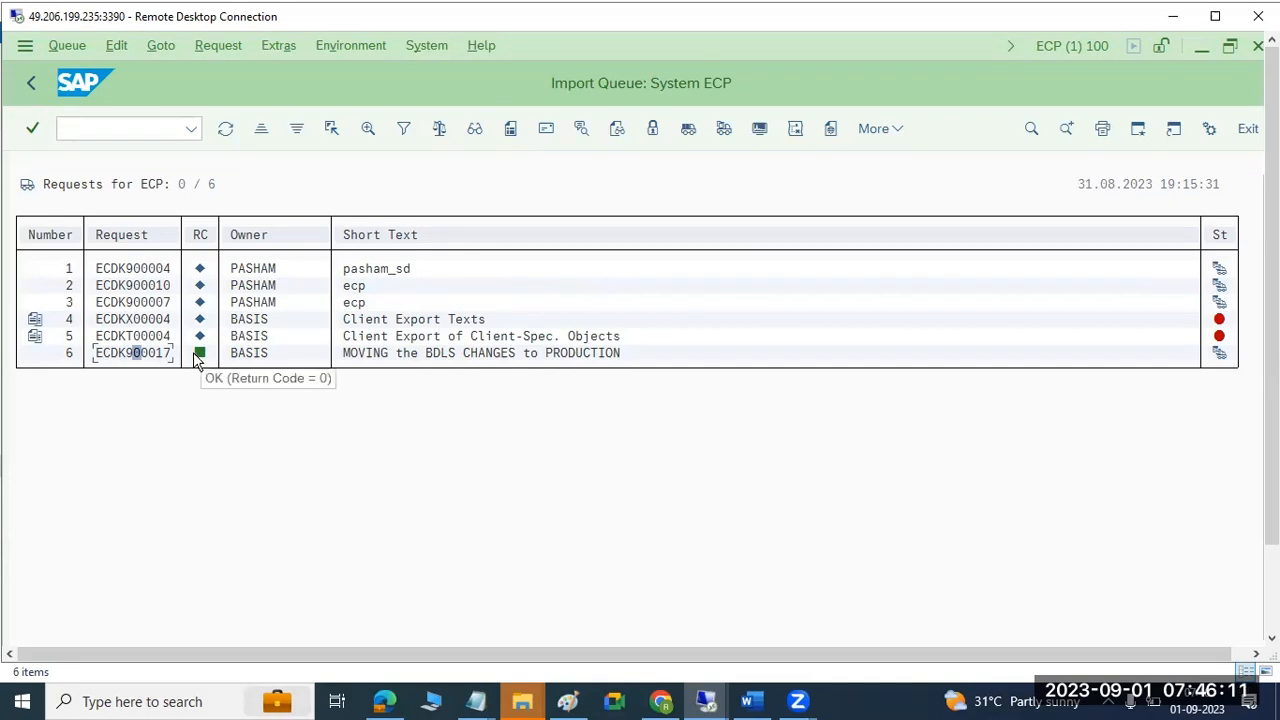
pyautogui.click(567, 701)
pyautogui.click(567, 701)
pyautogui.click(567, 701)
# Add a text box below the IMPORT arrow listing 0, 4, 8 and 12 on separate lines.
pyautogui.moveTo(607, 358); pyautogui.dragTo(820, 603)
pyautogui.write('0')
pyautogui.press('Return')
pyautogui.write('4')
pyautogui.press('Return')
pyautogui.write('8')
pyautogui.press('Return')
pyautogui.write('12')
# Add dashes so the list reads 0-, 4-, 8 and 12---.
pyautogui.press('Up')
pyautogui.press('Up')
pyautogui.press('Up')
pyautogui.write('-')
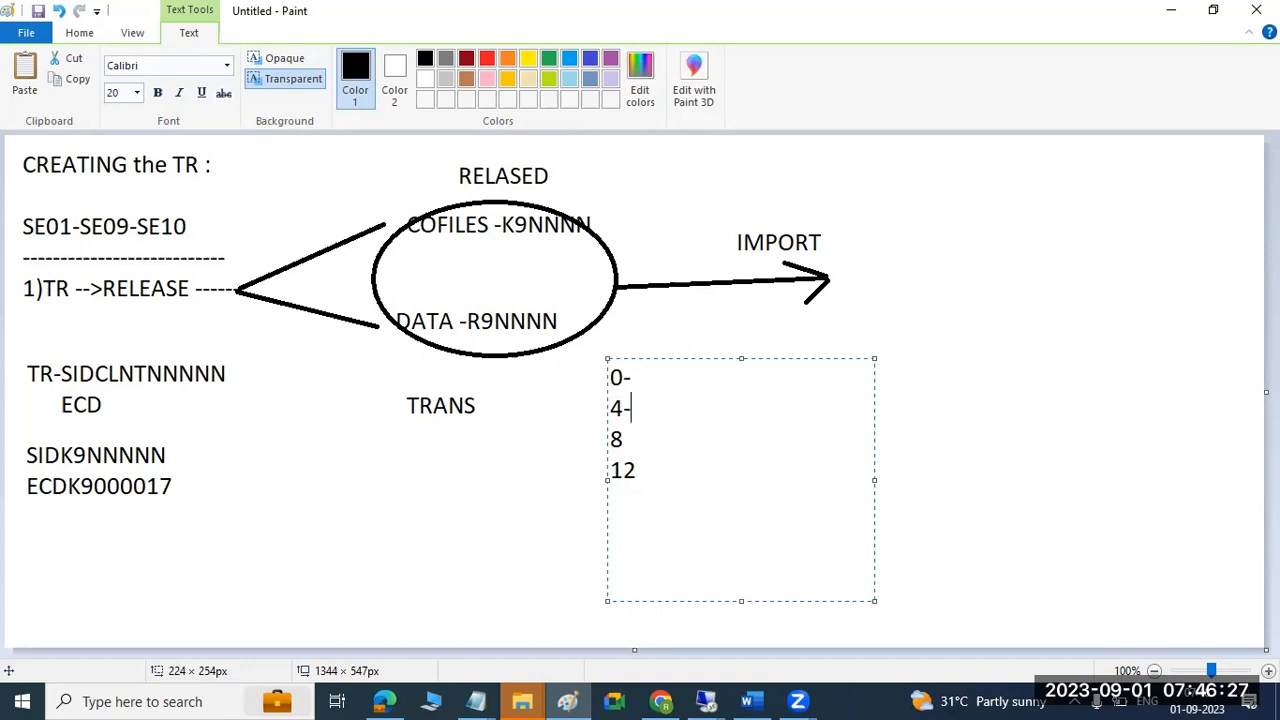
pyautogui.click(617, 437)
pyautogui.moveTo(617, 437); pyautogui.dragTo(589, 430)
pyautogui.click(633, 435)
pyautogui.moveTo(640, 468); pyautogui.dragTo(605, 467)
pyautogui.click(651, 472)
pyautogui.write('---')
pyautogui.click(1171, 10)
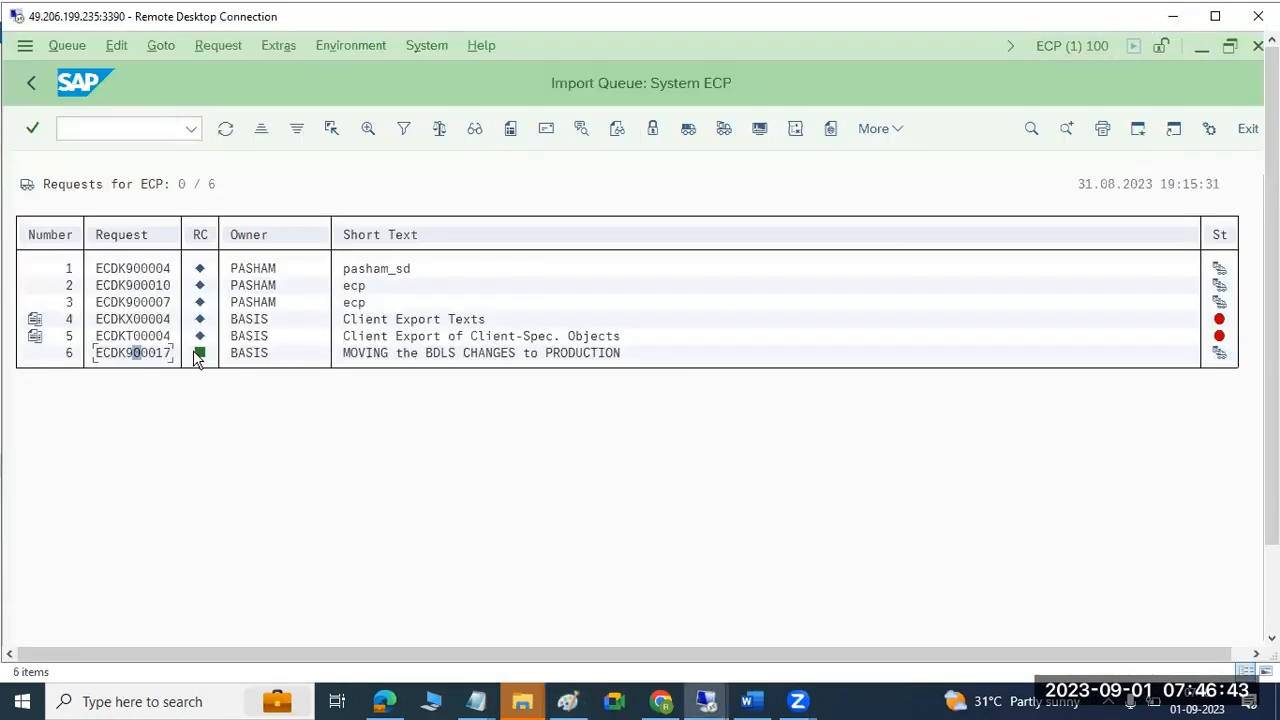
pyautogui.moveTo(195, 357)
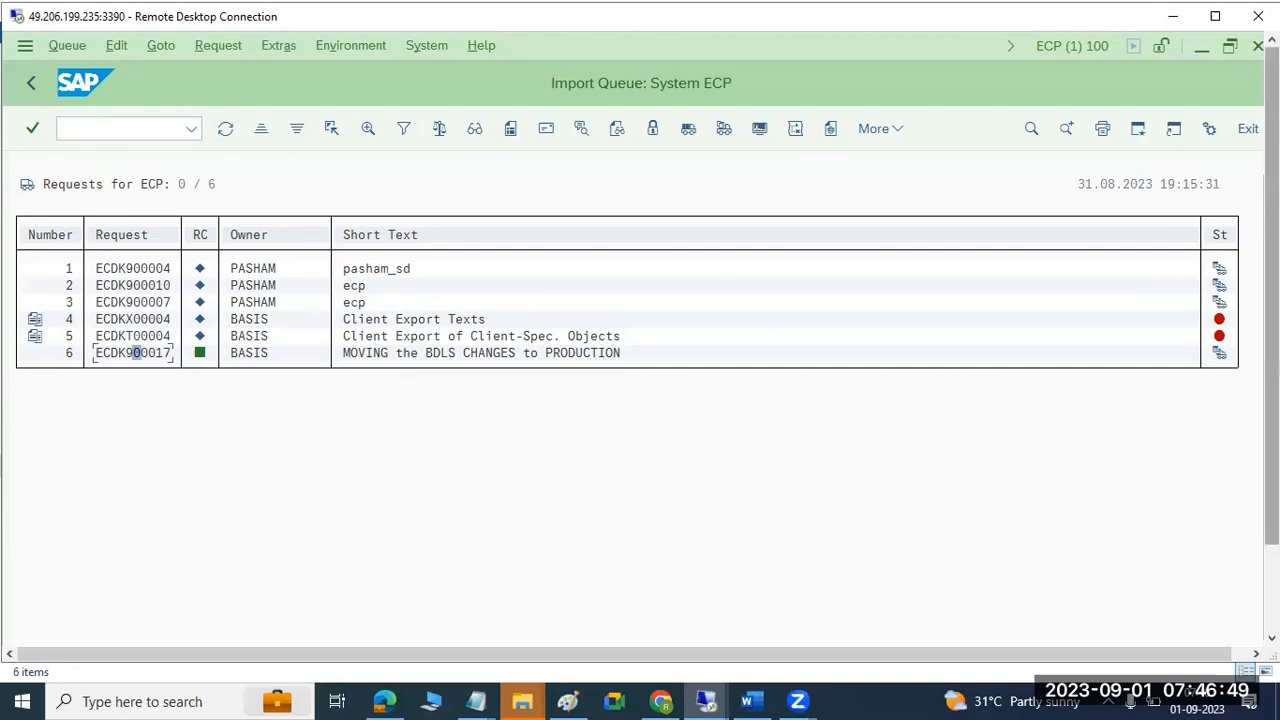
pyautogui.moveTo(1272, 508); pyautogui.dragTo(1272, 600)
pyautogui.moveTo(492, 634)
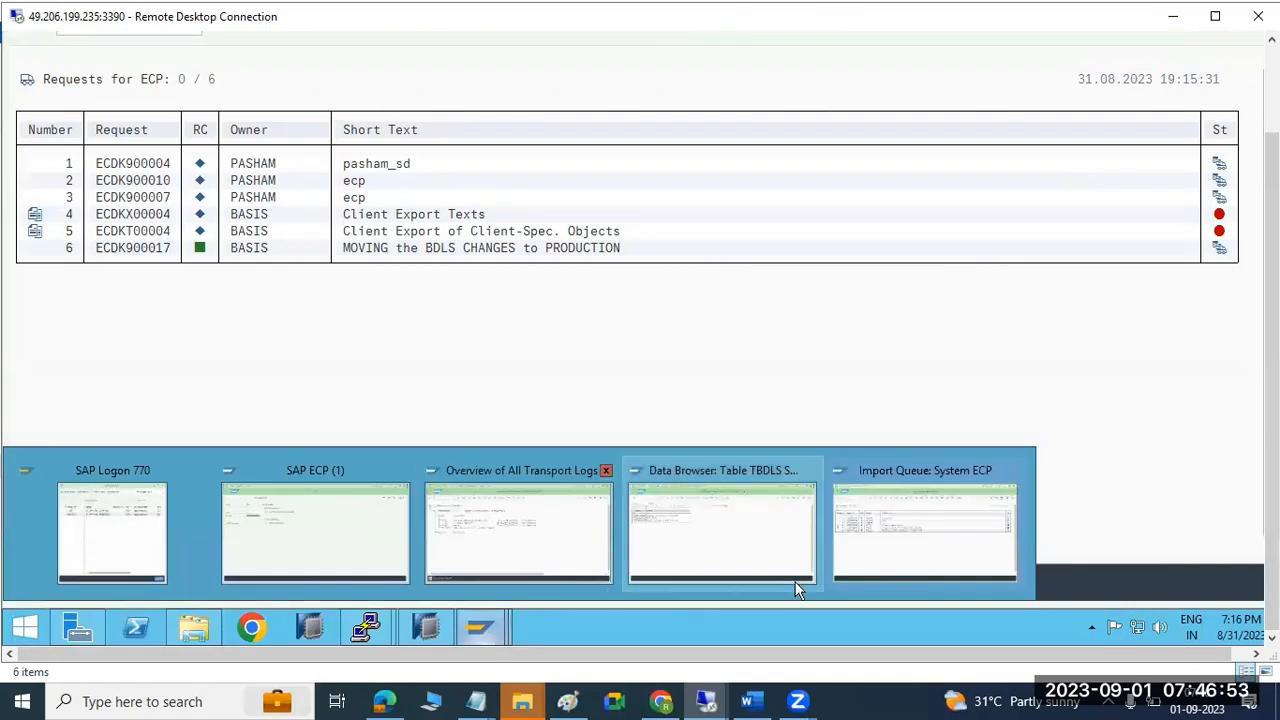
pyautogui.click(943, 540)
pyautogui.moveTo(1272, 300); pyautogui.dragTo(1272, 200)
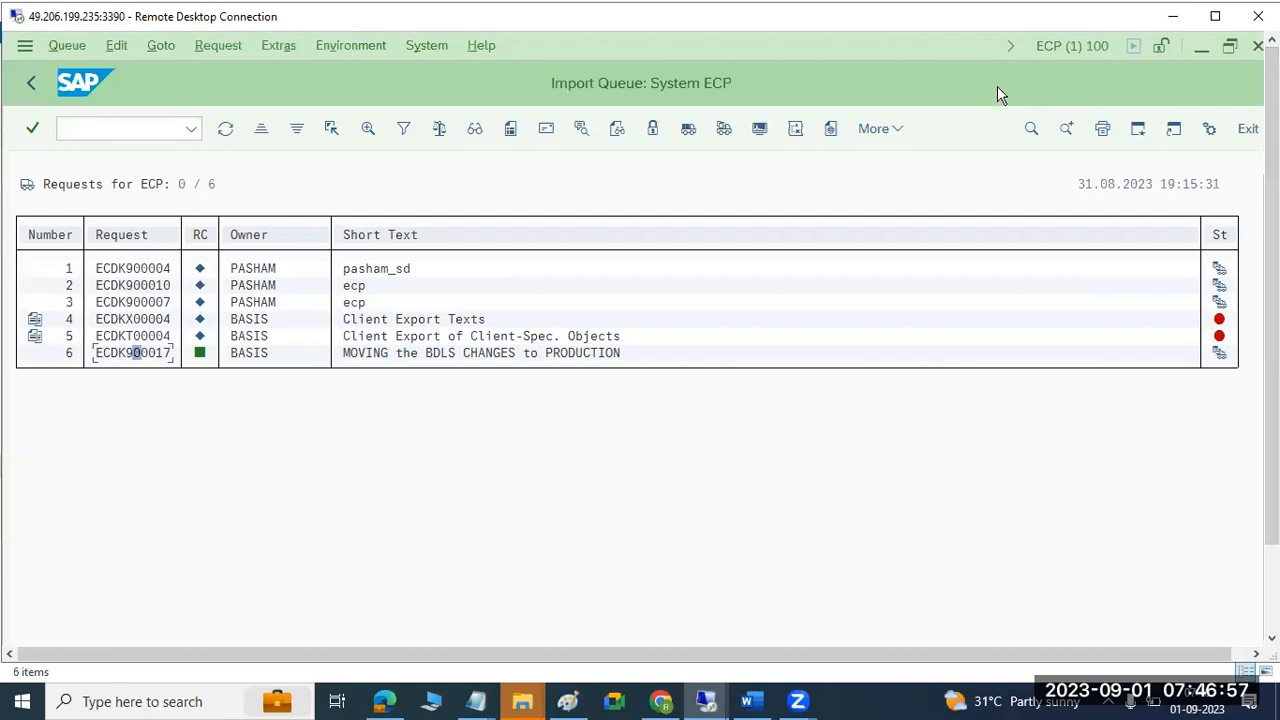
# List table TBDLS entries in SE16 (ECDCLNT100, ECDCLNT101, ECDCLNT200), then back out.
pyautogui.click(86, 130)
pyautogui.write('/nse16')
pyautogui.press('Return')
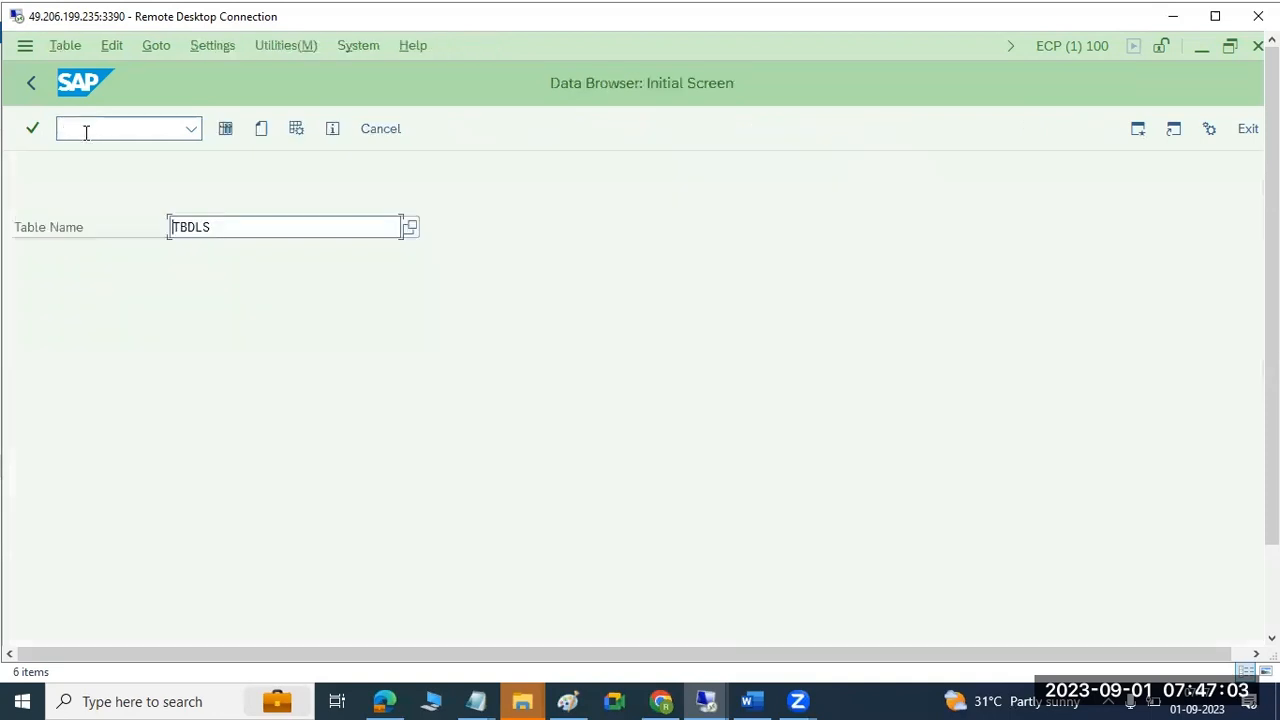
pyautogui.click(226, 130)
pyautogui.click(226, 129)
pyautogui.click(31, 83)
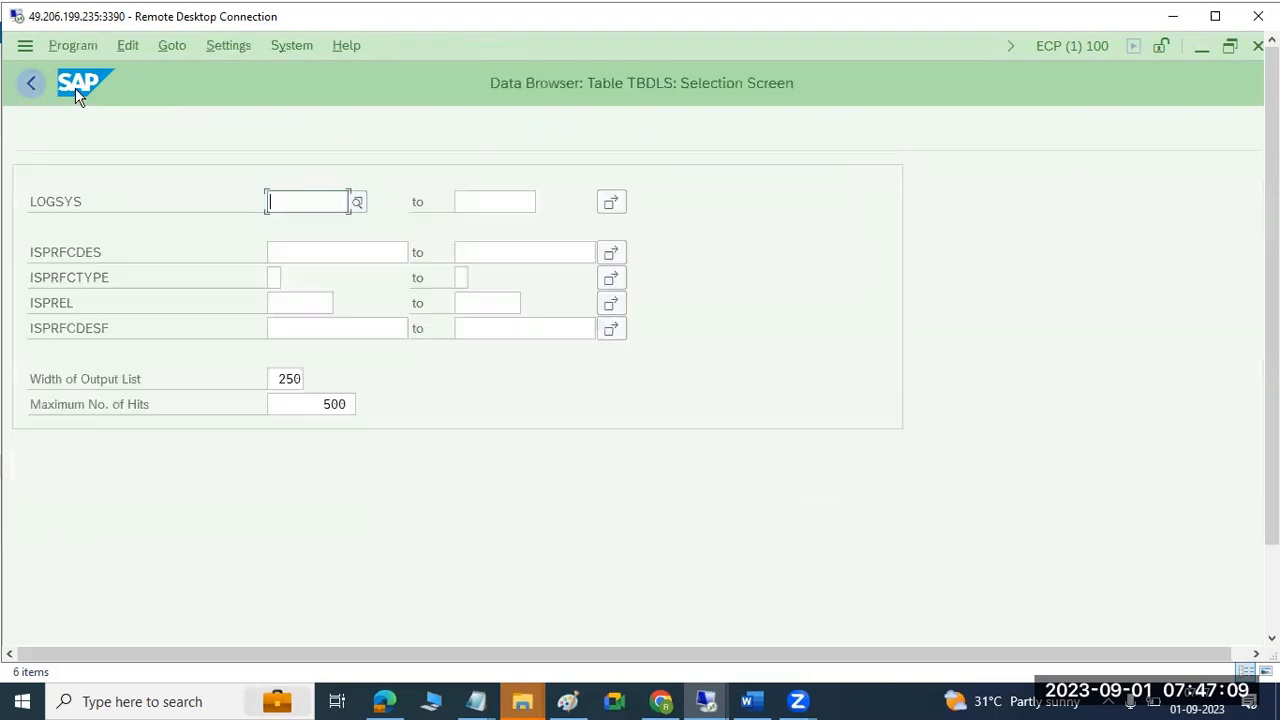
pyautogui.click(261, 131)
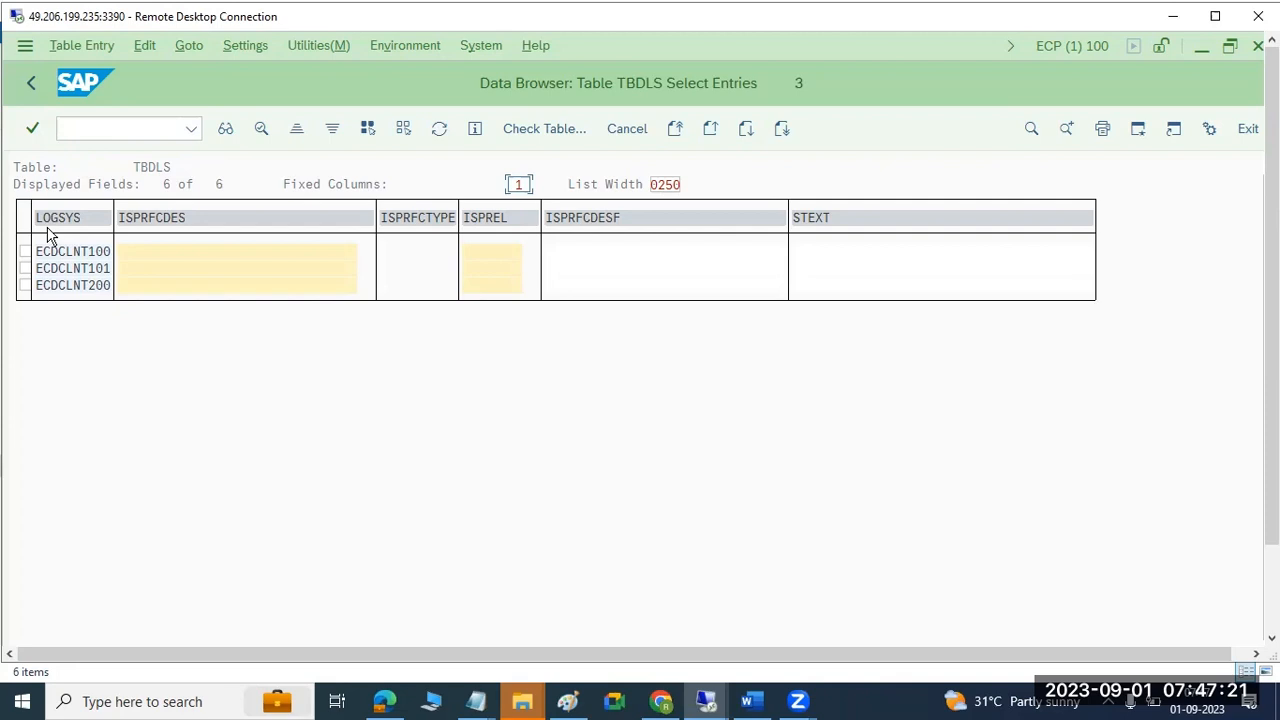
pyautogui.click(31, 85)
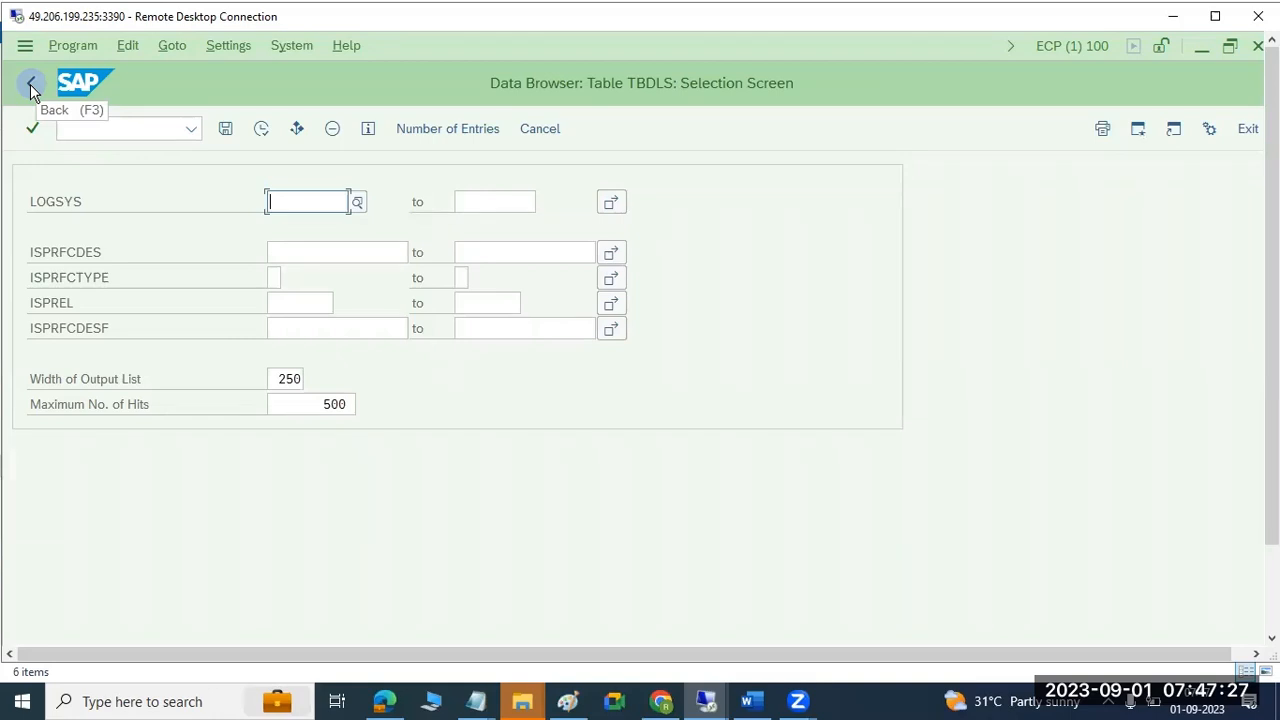
pyautogui.click(31, 87)
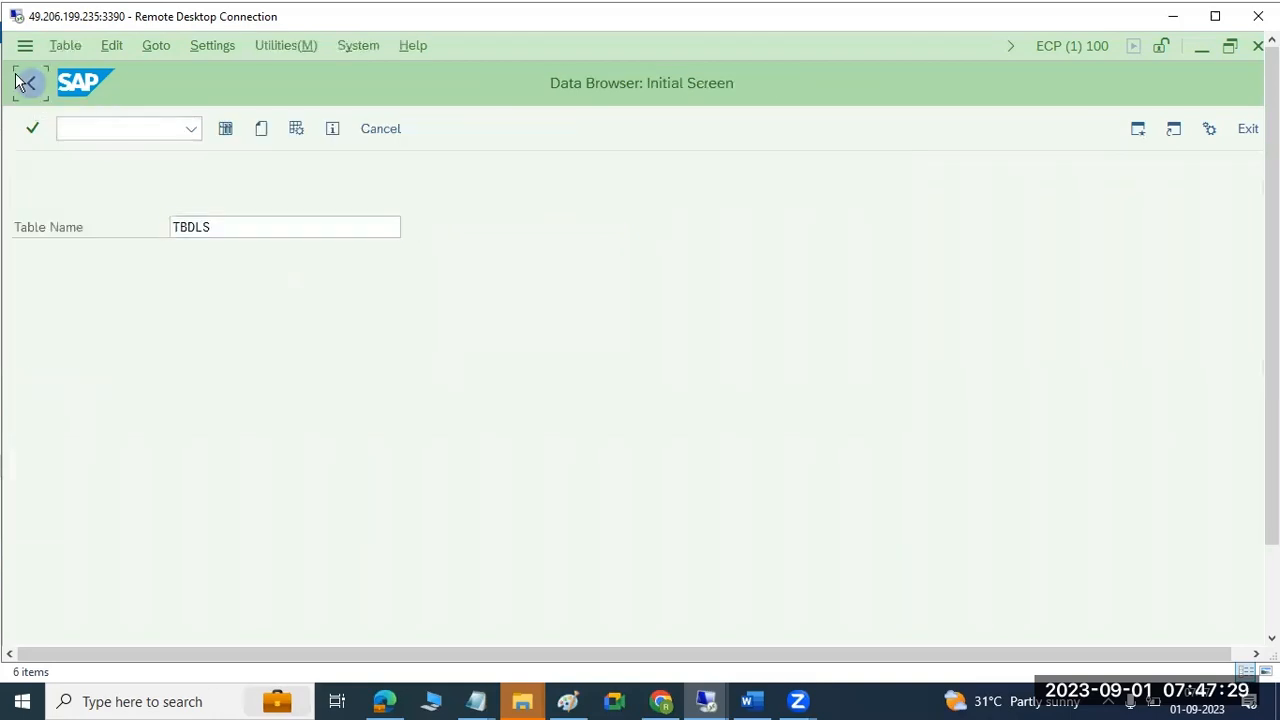
pyautogui.click(25, 84)
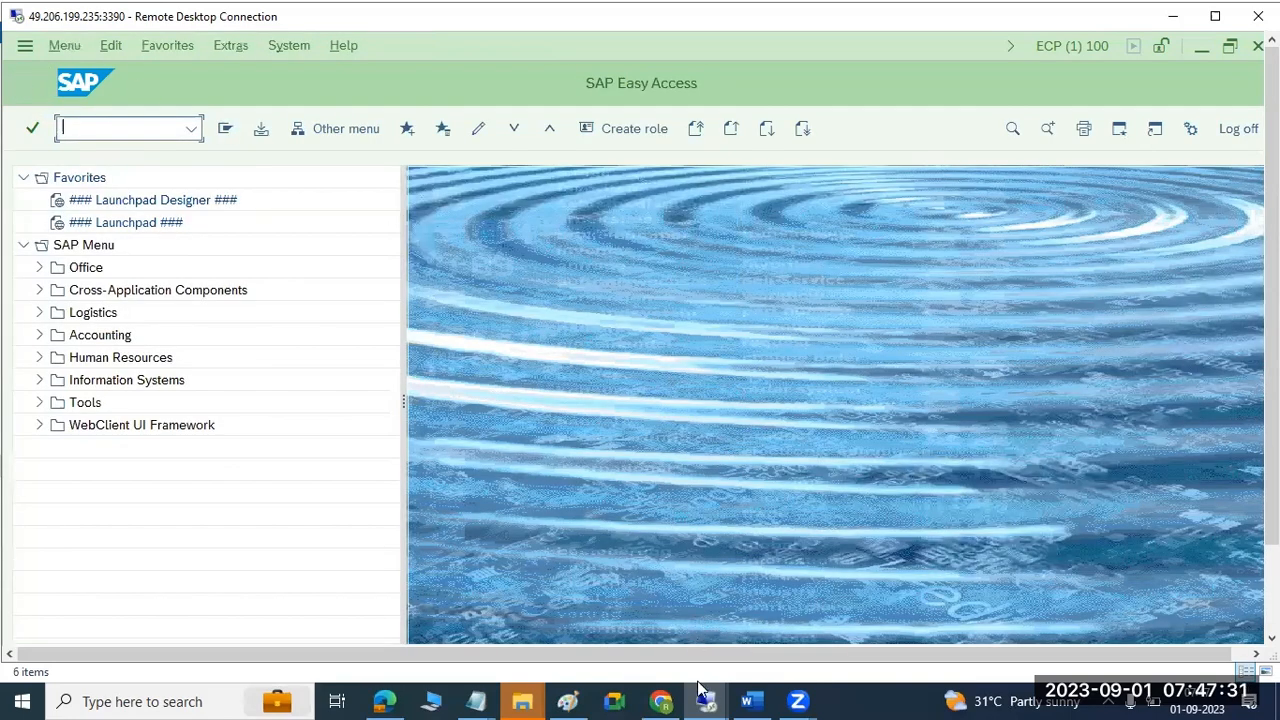
# Commit the 0-to-12 number list onto the Paint canvas.
pyautogui.scroll(-1, 640, 338)
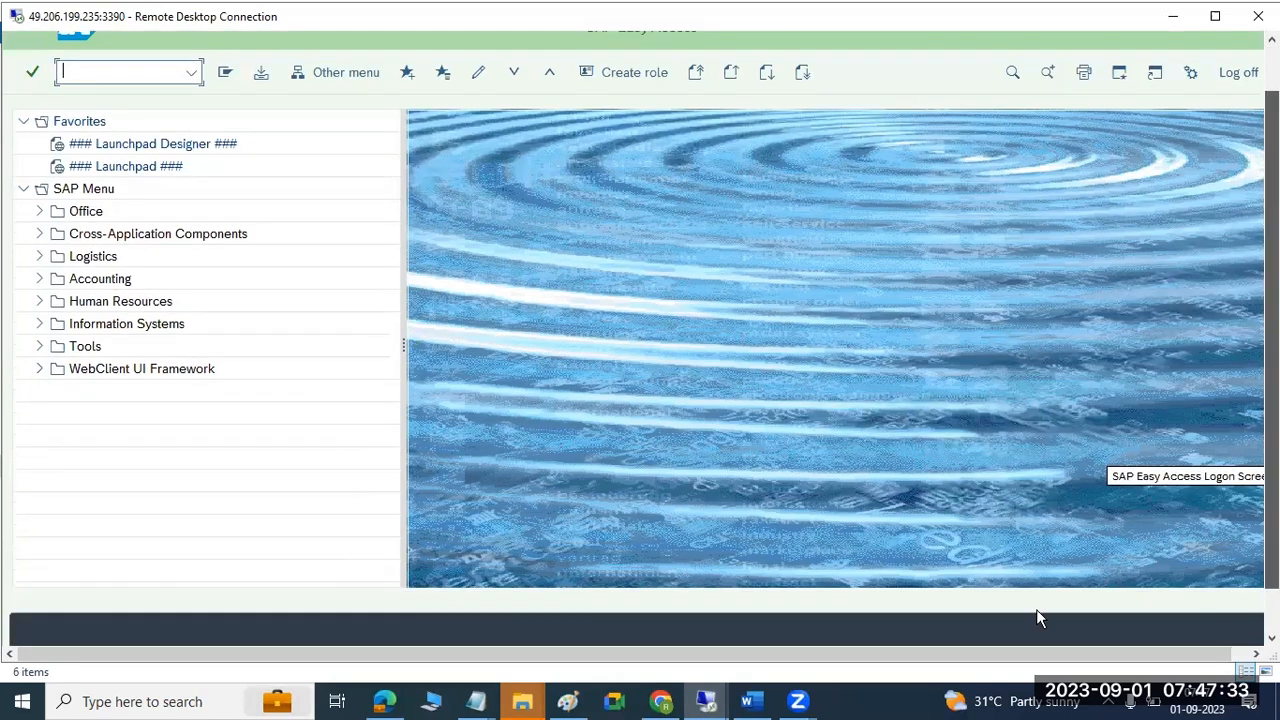
pyautogui.scroll(-1, 394, 613)
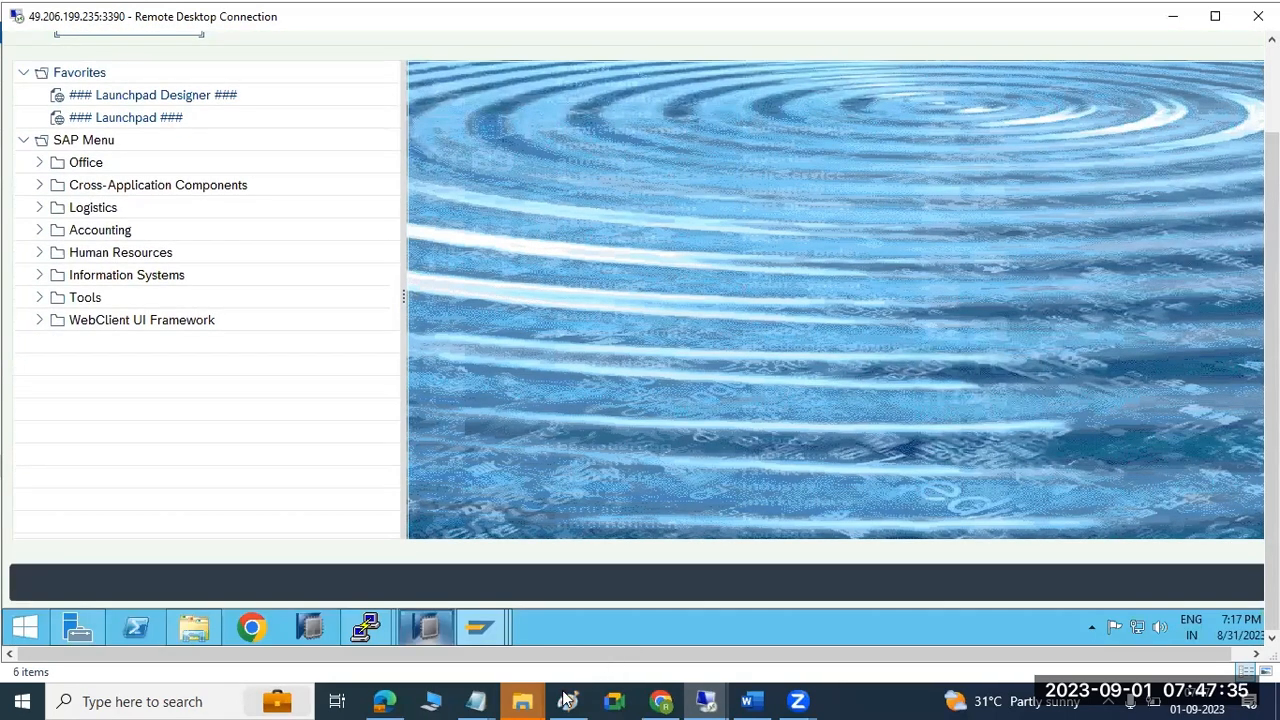
pyautogui.click(567, 701)
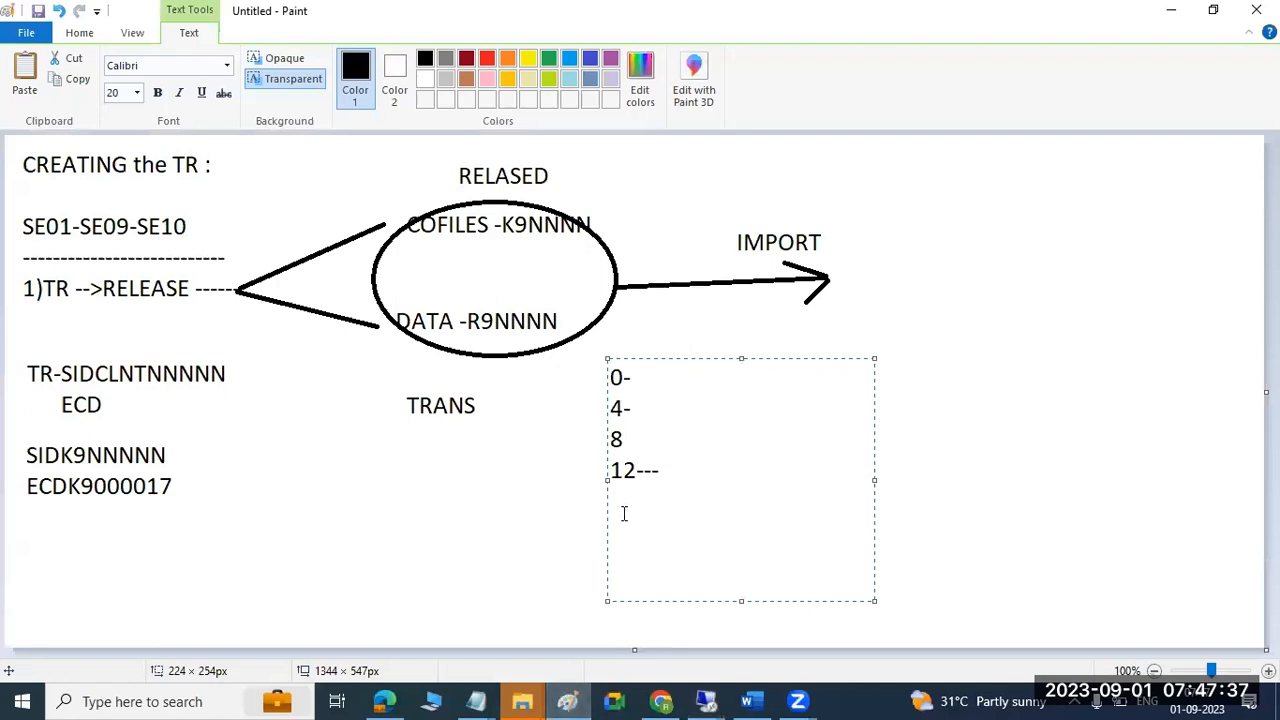
pyautogui.moveTo(678, 470); pyautogui.dragTo(608, 470)
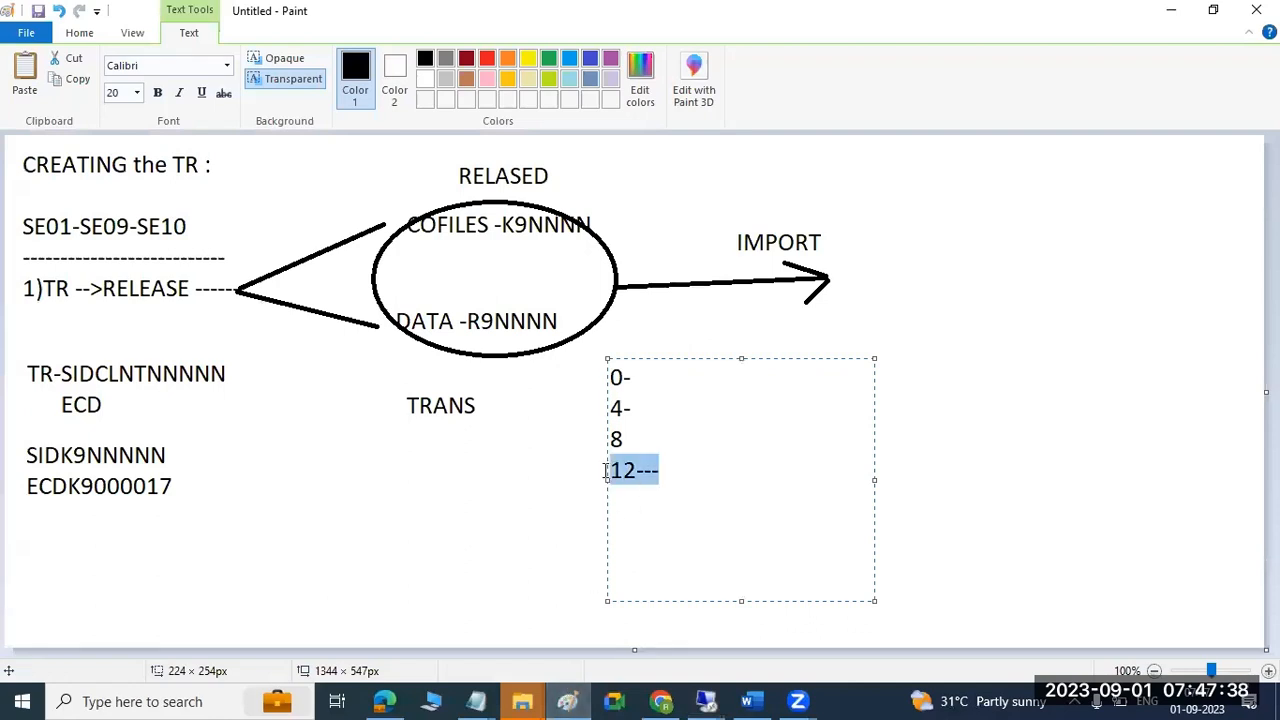
pyautogui.click(934, 409)
# Draw an empty text box to the right of the list, then return to the remote SAP session.
pyautogui.moveTo(711, 336); pyautogui.dragTo(1167, 549)
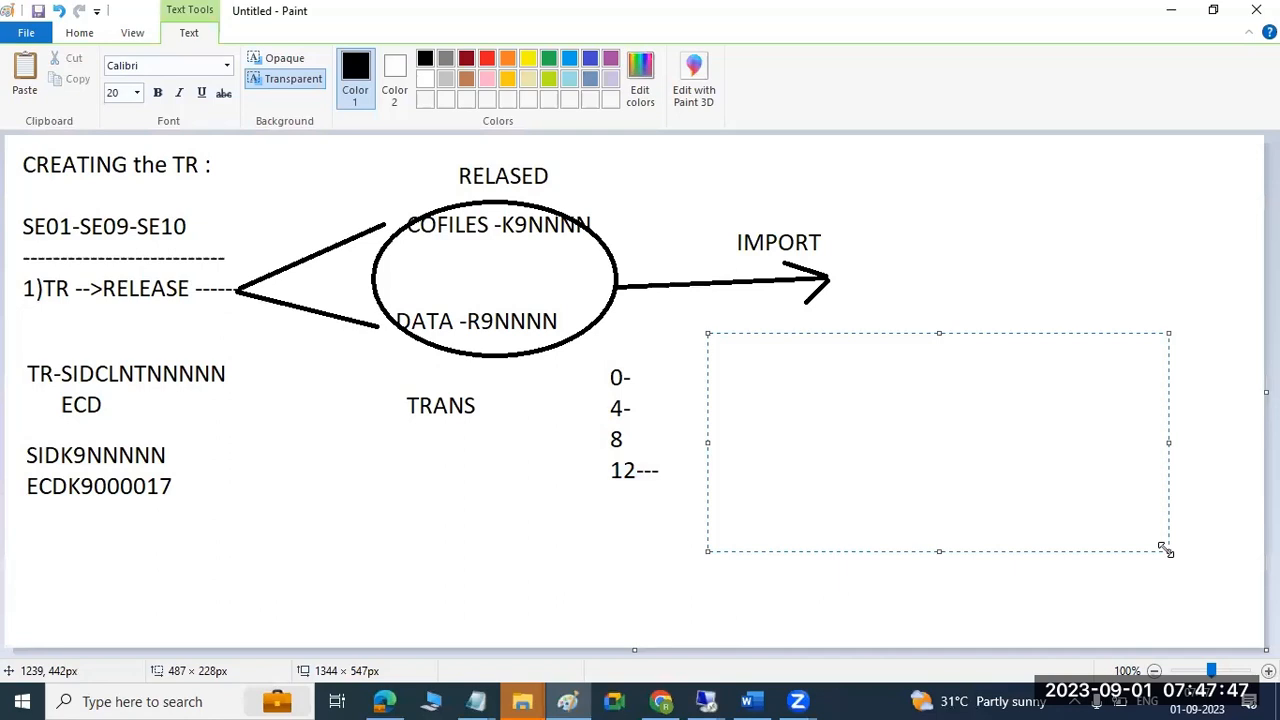
pyautogui.click(707, 700)
pyautogui.click(766, 618)
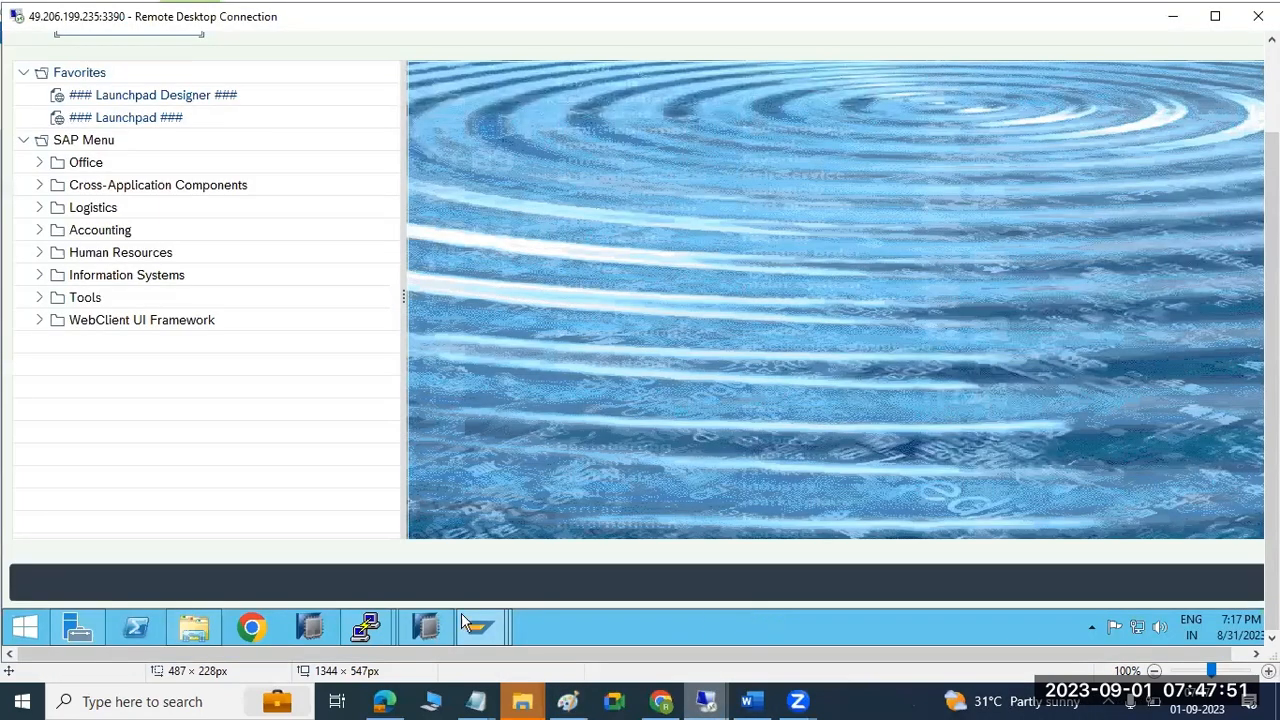
# Via /nse01, create workbench request ECDK900019 described as TEST, save it and release it.
pyautogui.moveTo(492, 629)
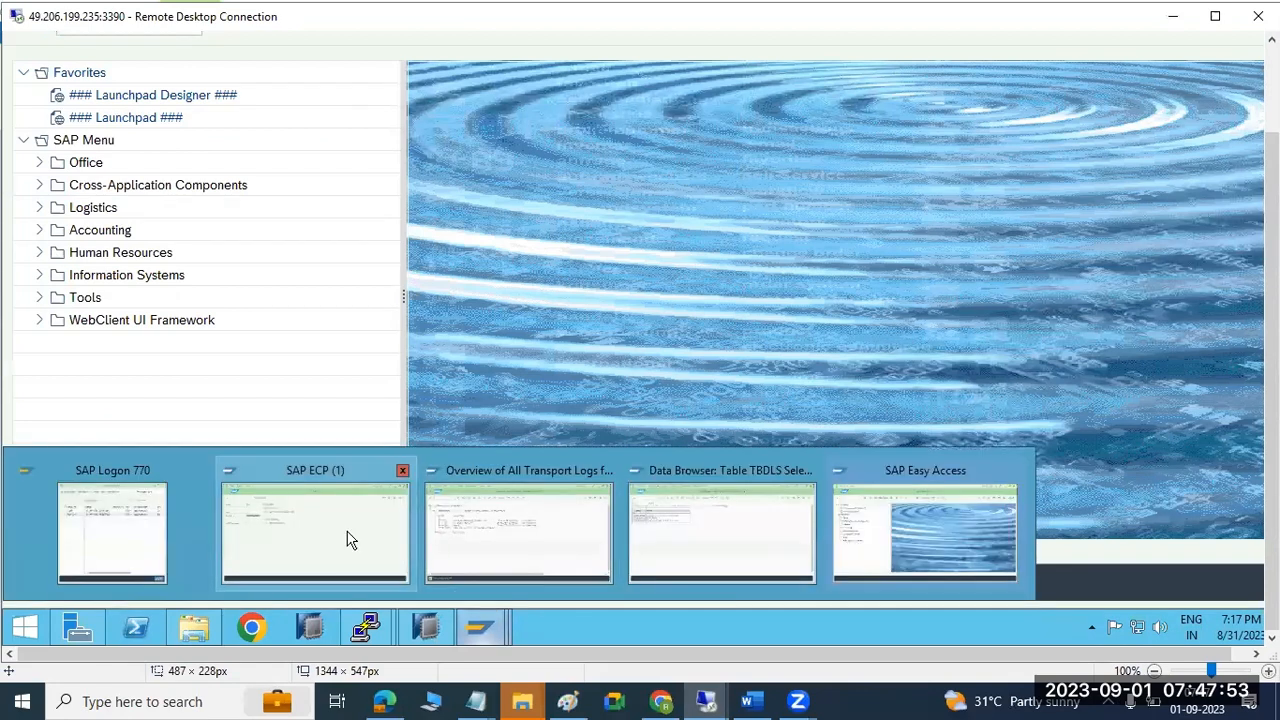
pyautogui.click(558, 524)
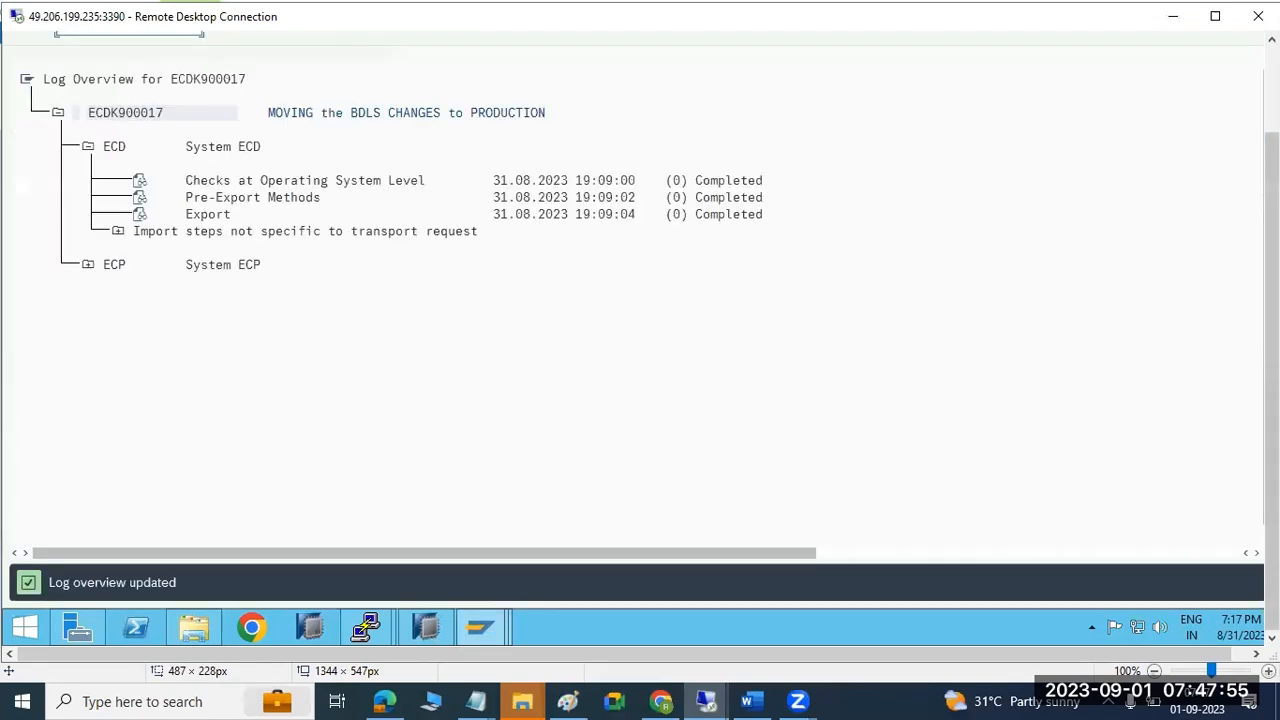
pyautogui.write('/nse01')
pyautogui.press('Return')
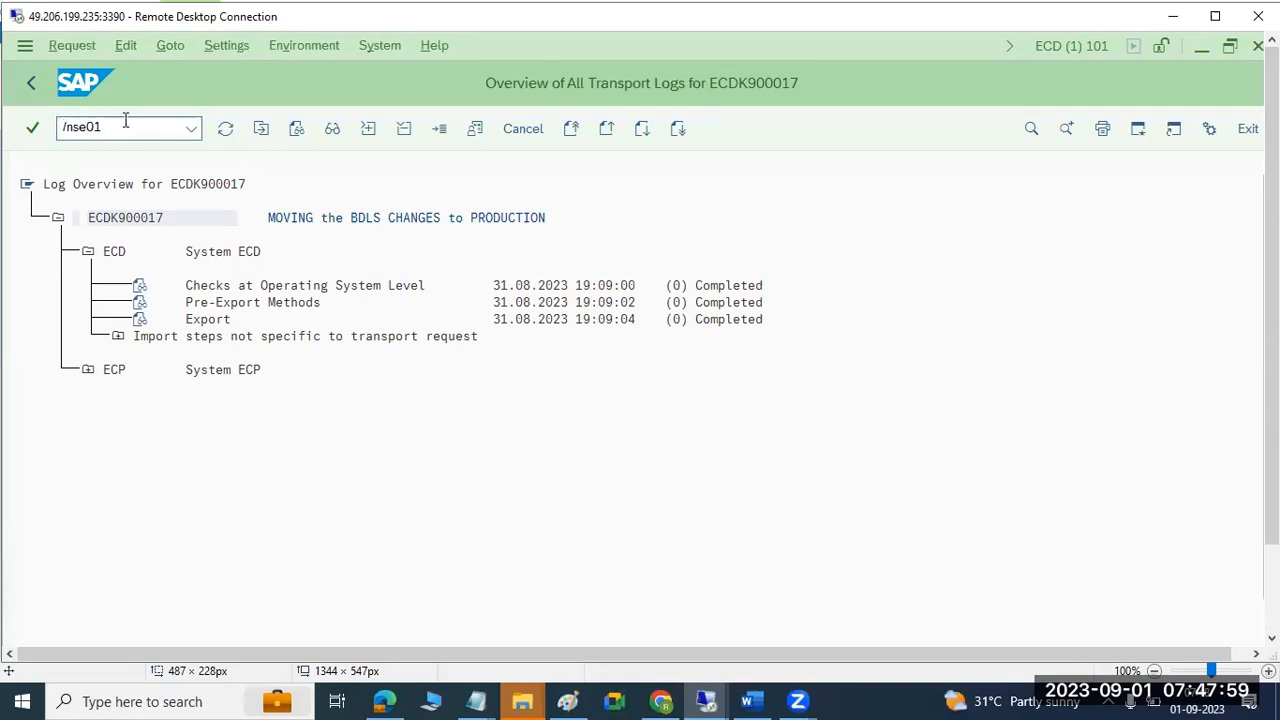
pyautogui.click(225, 128)
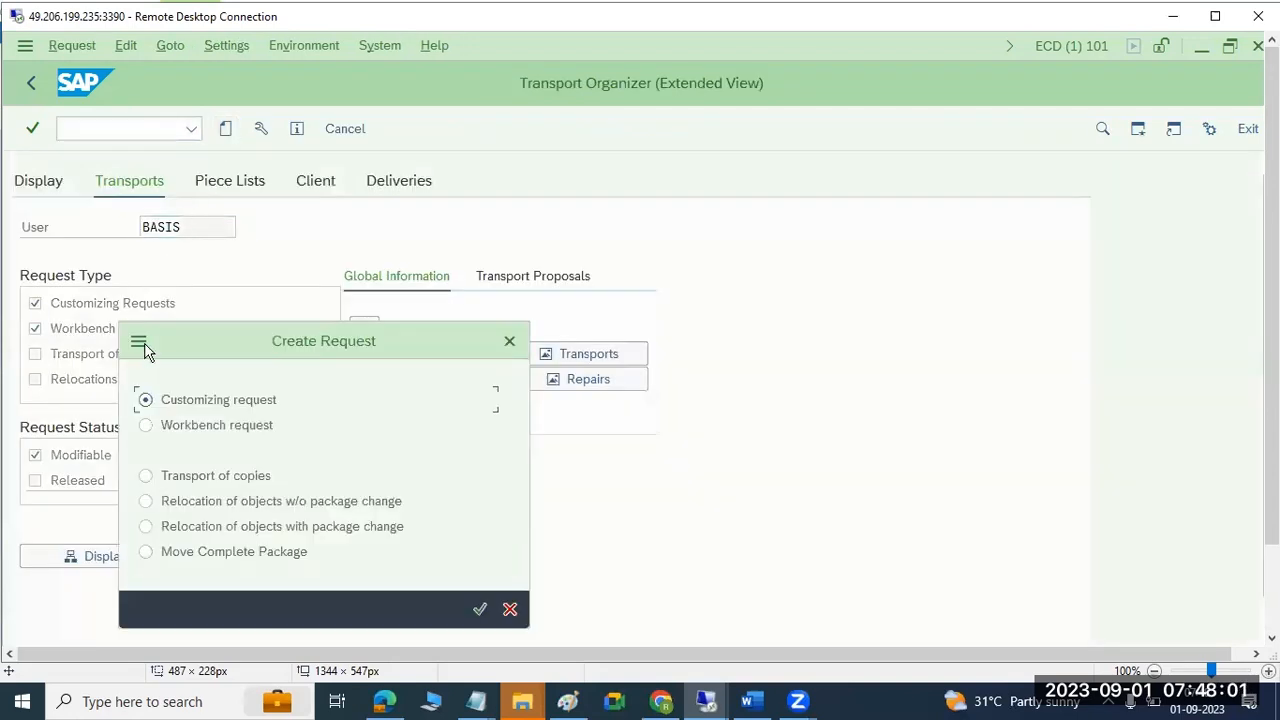
pyautogui.click(195, 432)
pyautogui.click(479, 609)
pyautogui.write('TEST')
pyautogui.moveTo(291, 257); pyautogui.dragTo(349, 134)
pyautogui.click(659, 578)
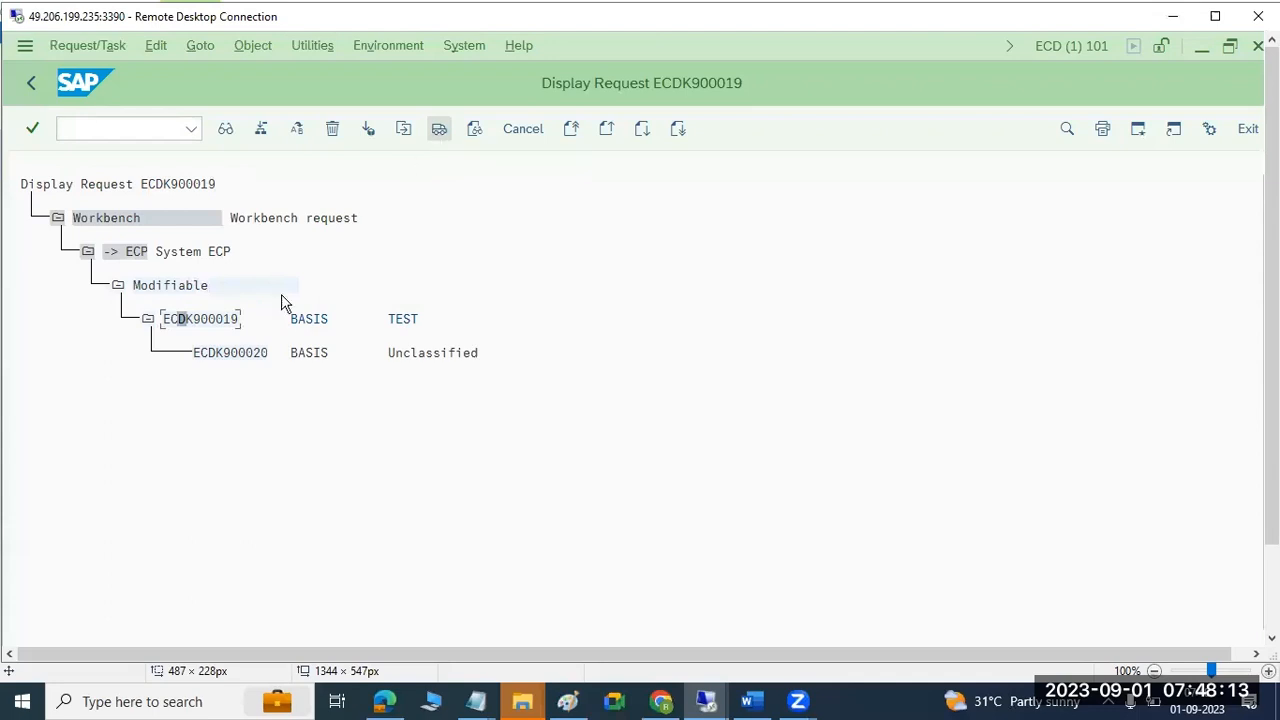
pyautogui.click(438, 130)
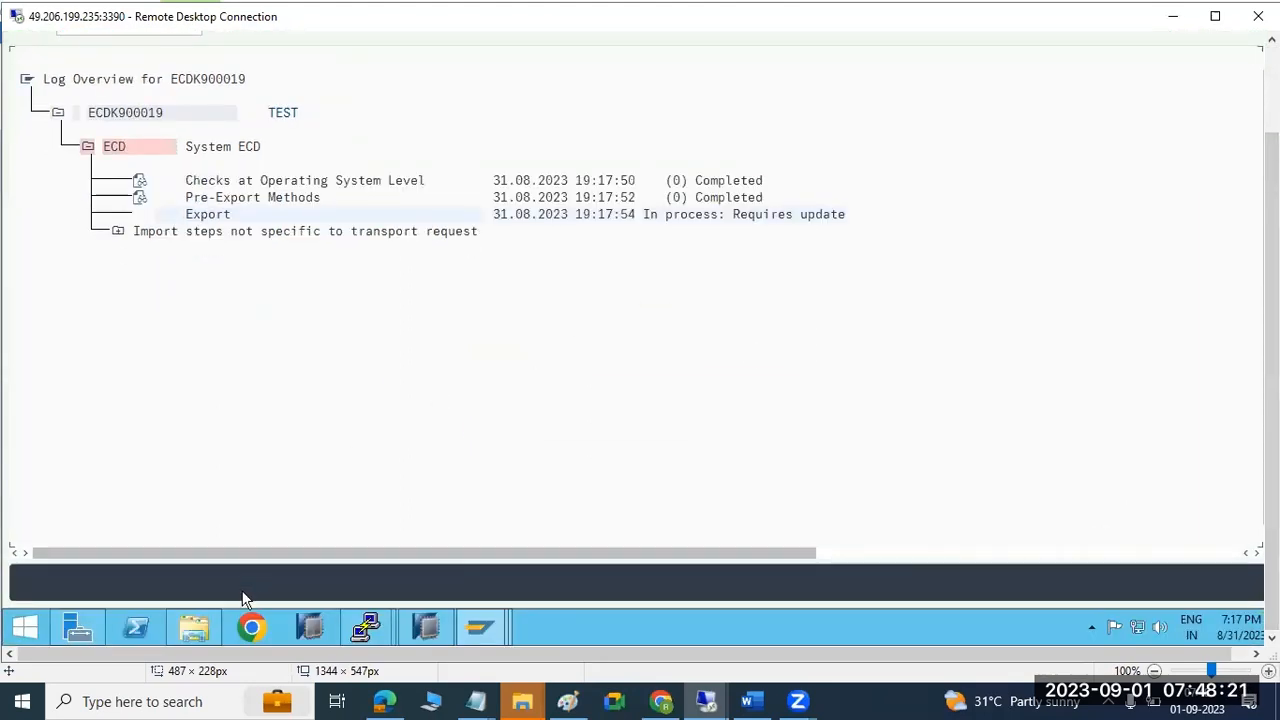
# Check the cofiles and data folders under usr\sap\trans for the ECD files, then minimize Explorer.
pyautogui.click(176, 631)
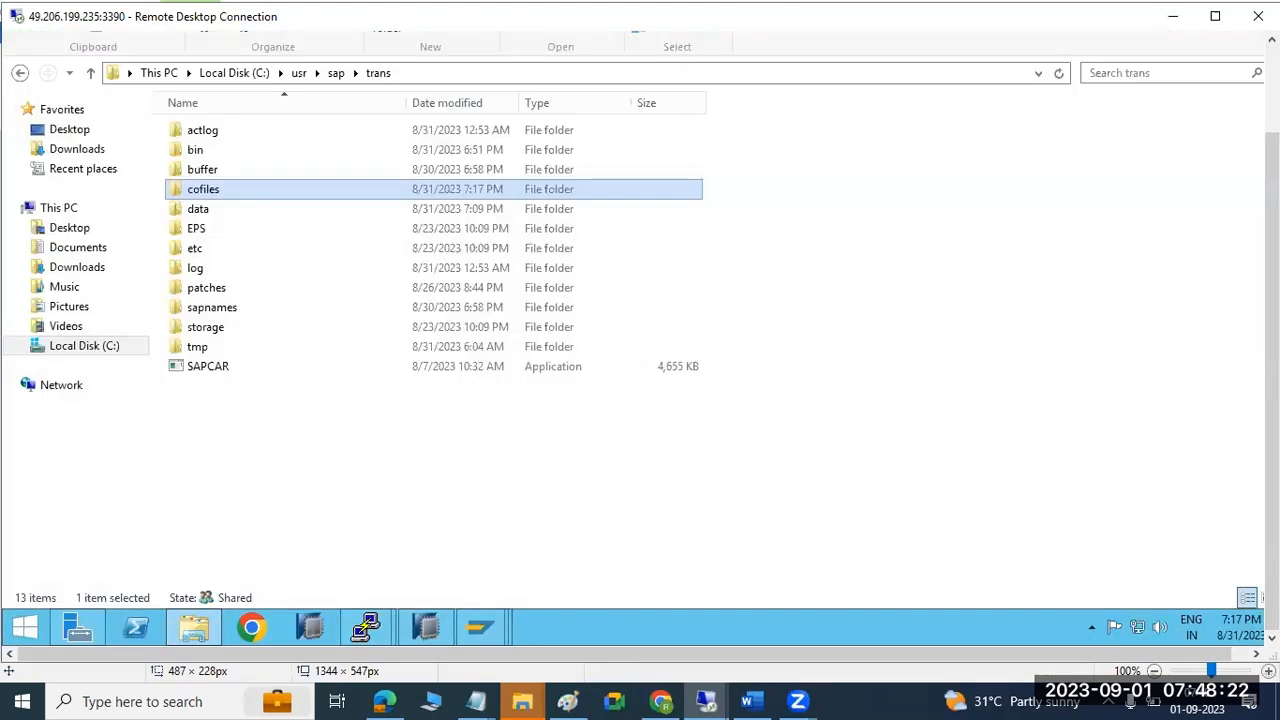
pyautogui.doubleClick(218, 192)
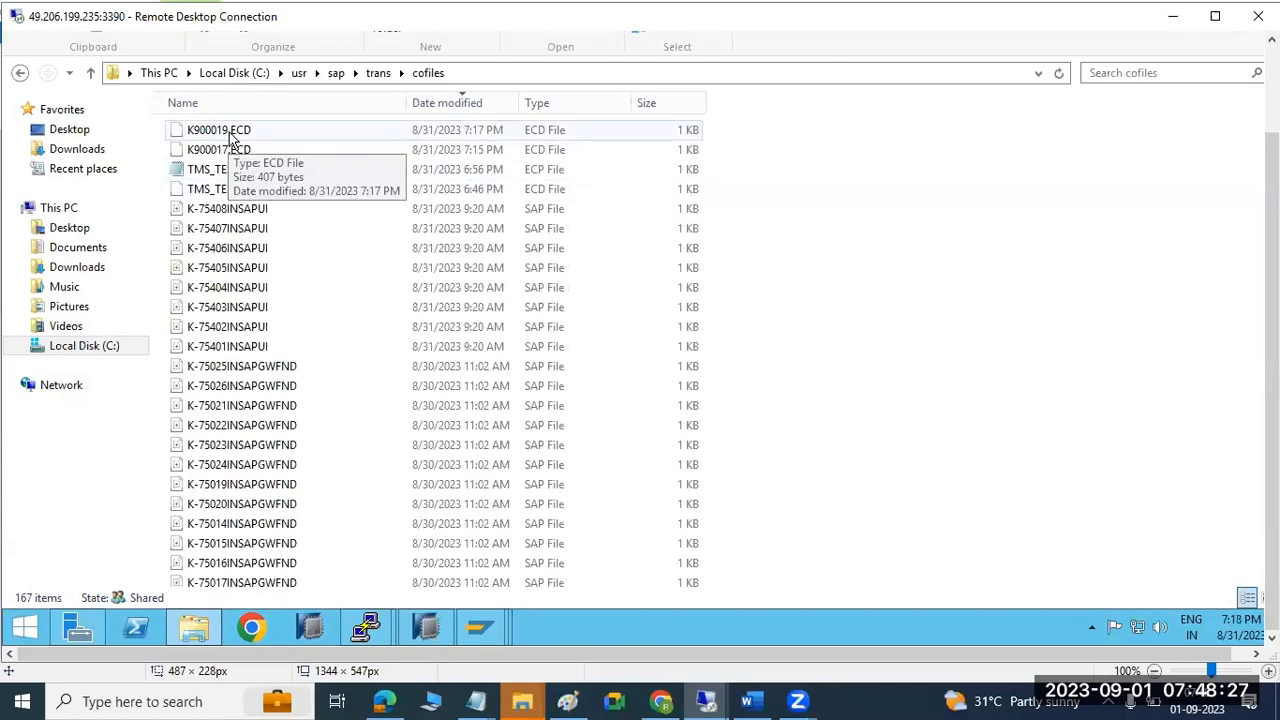
pyautogui.click(376, 74)
pyautogui.click(212, 210)
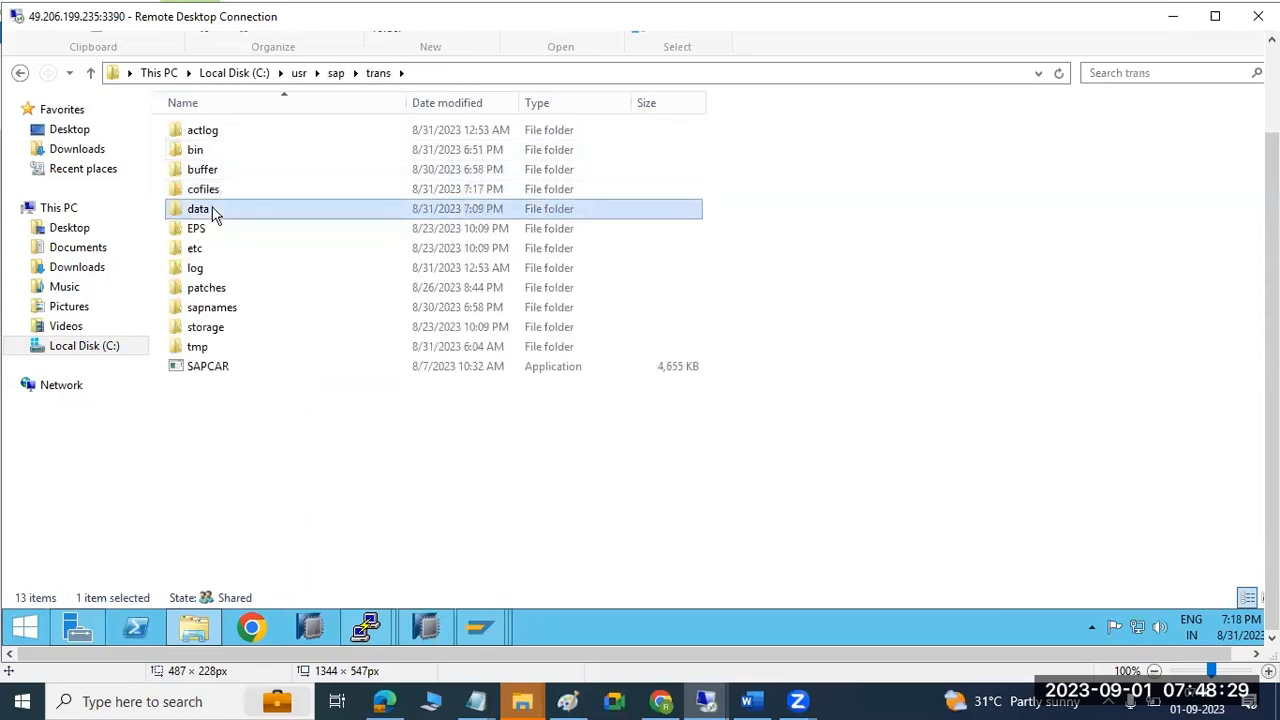
pyautogui.doubleClick(212, 210)
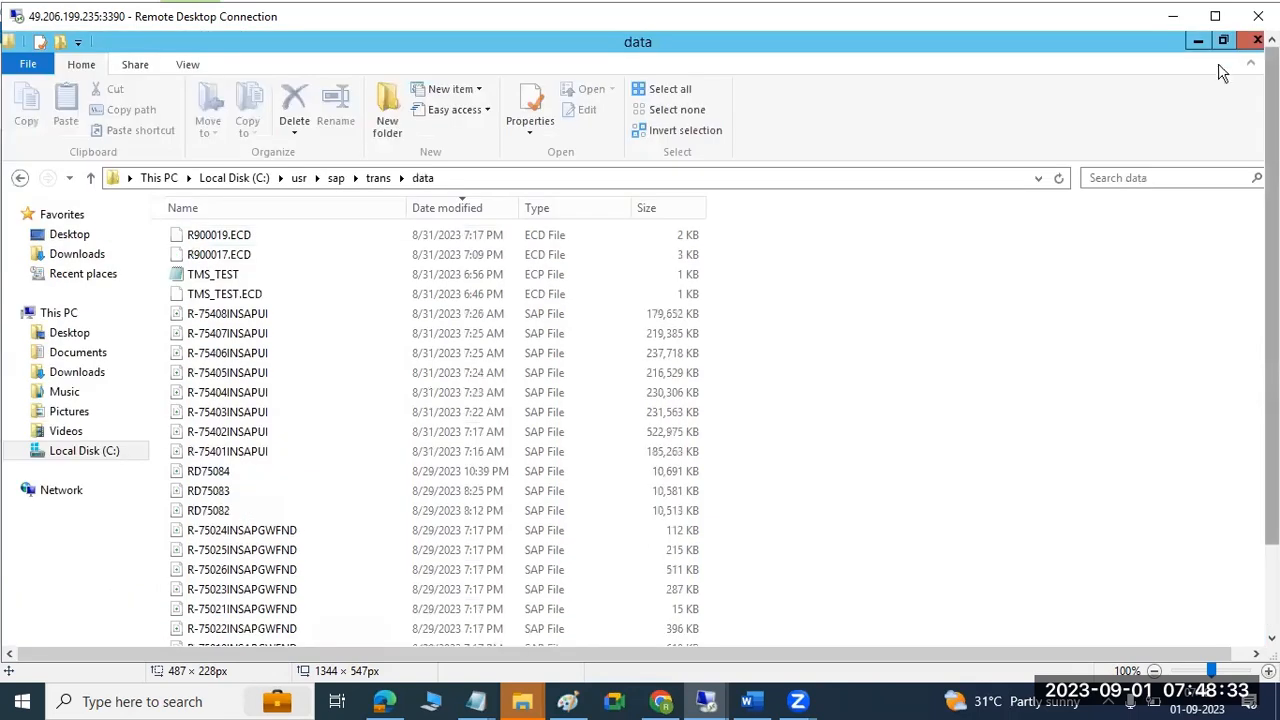
pyautogui.click(1201, 42)
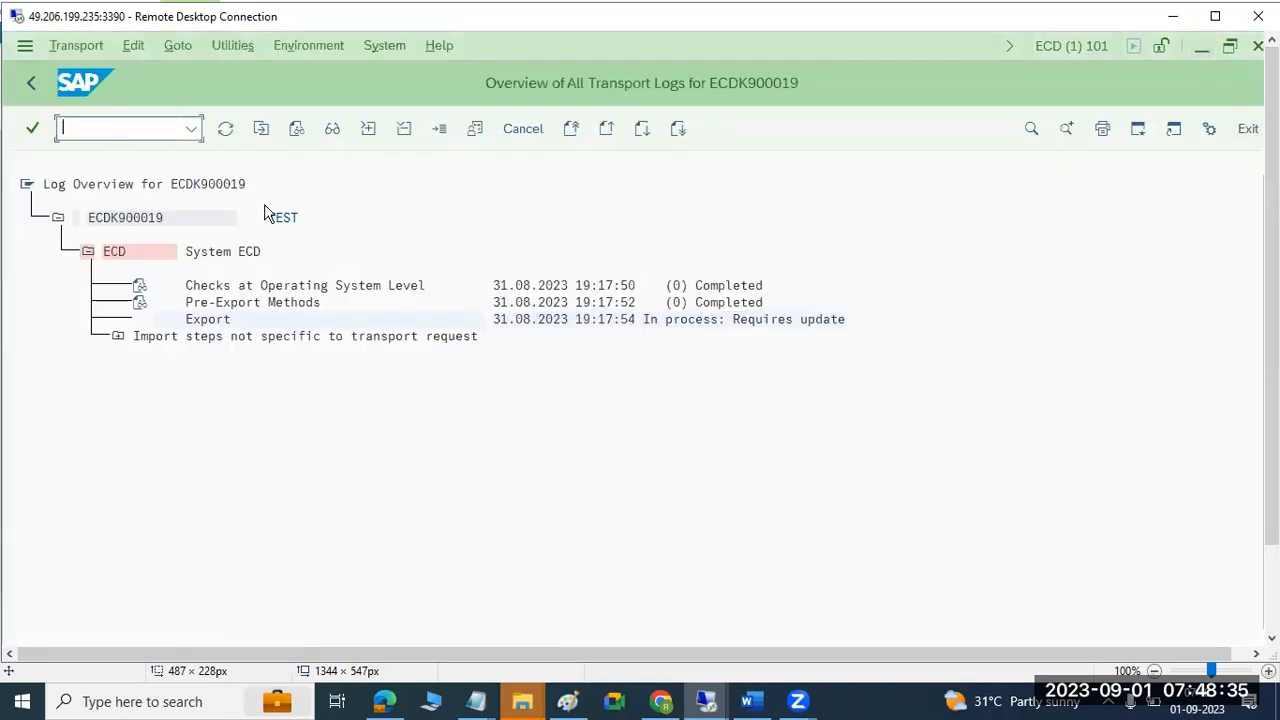
# Back out to Easy Access, run STMS, and open ECP's queue from the Import Overview.
pyautogui.click(30, 84)
pyautogui.click(27, 85)
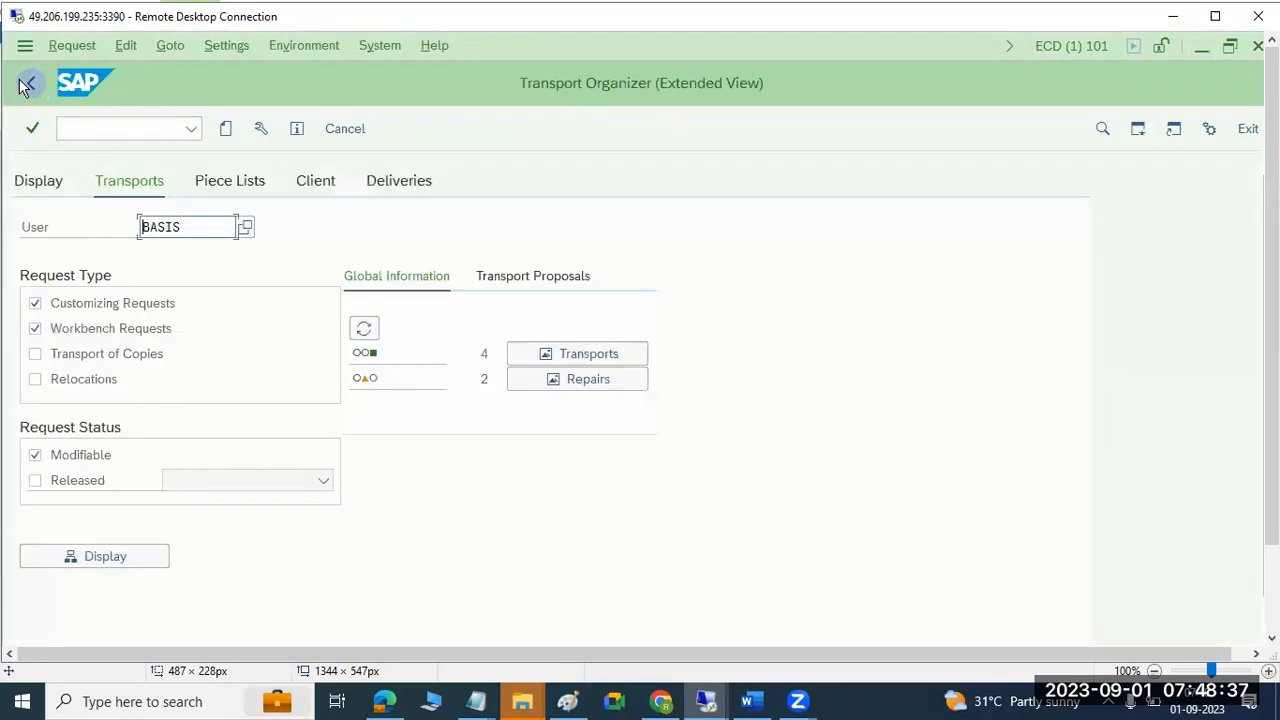
pyautogui.click(27, 85)
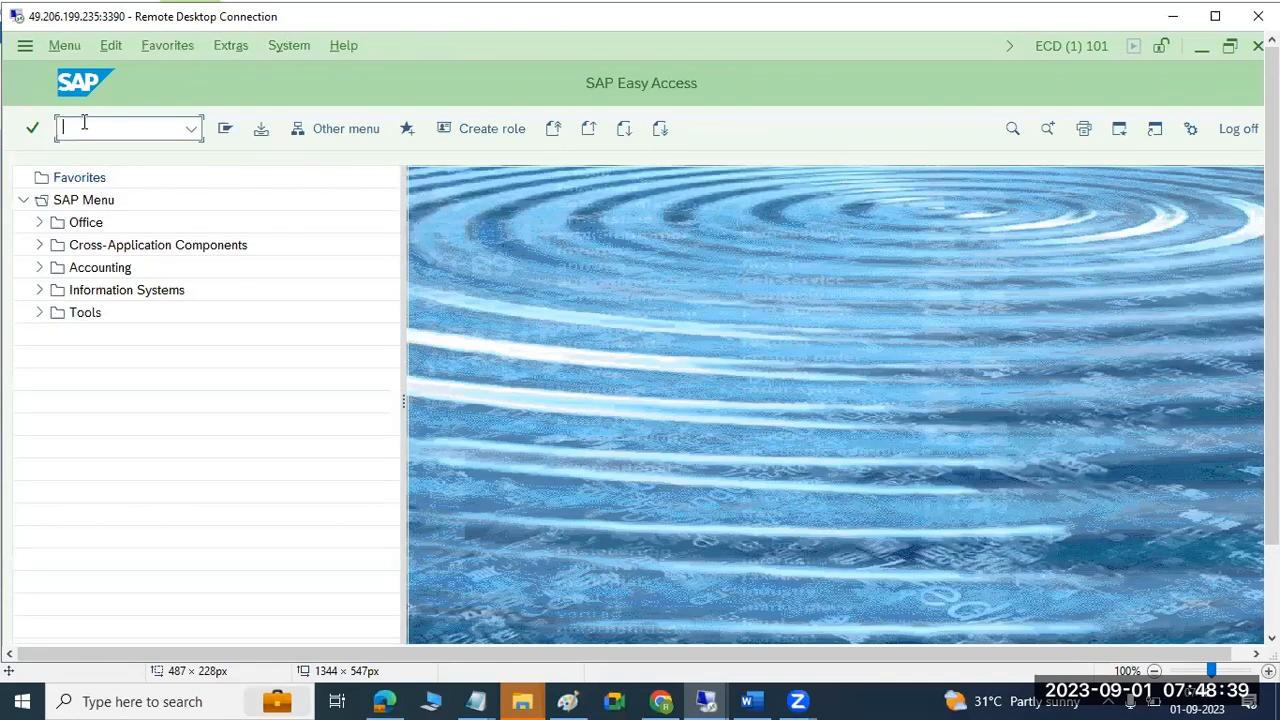
pyautogui.press('Return')
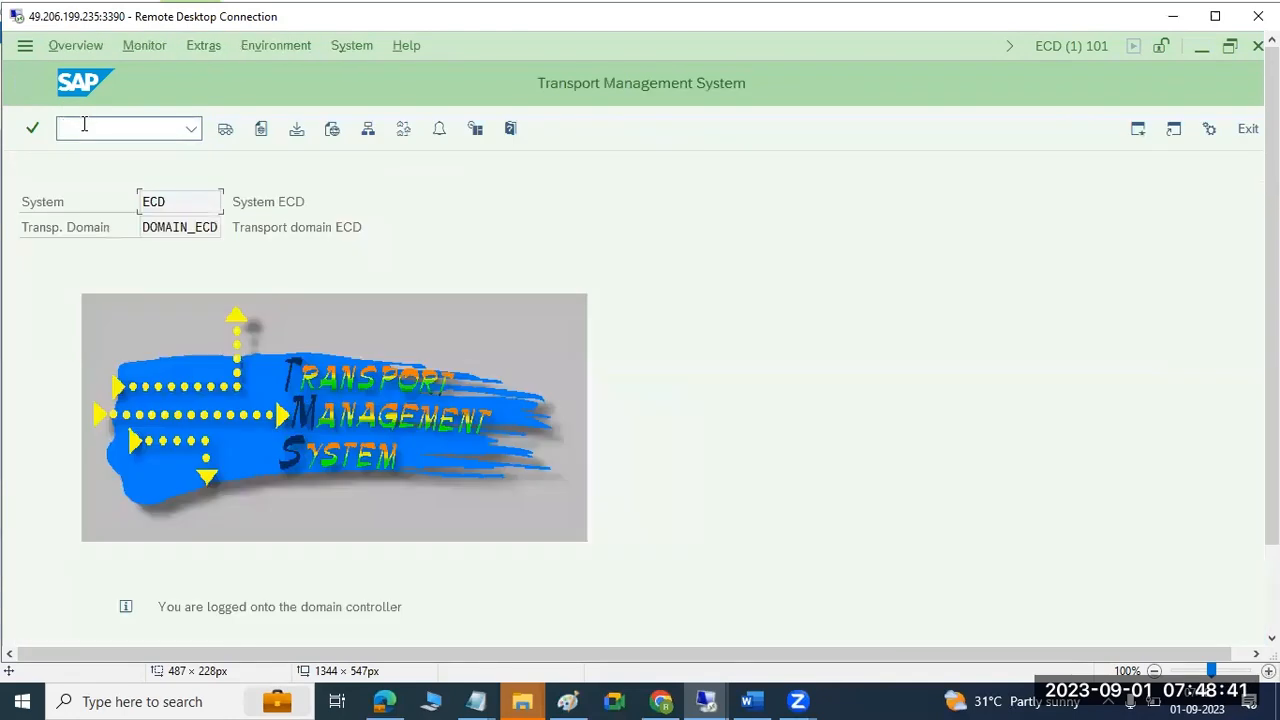
pyautogui.click(224, 132)
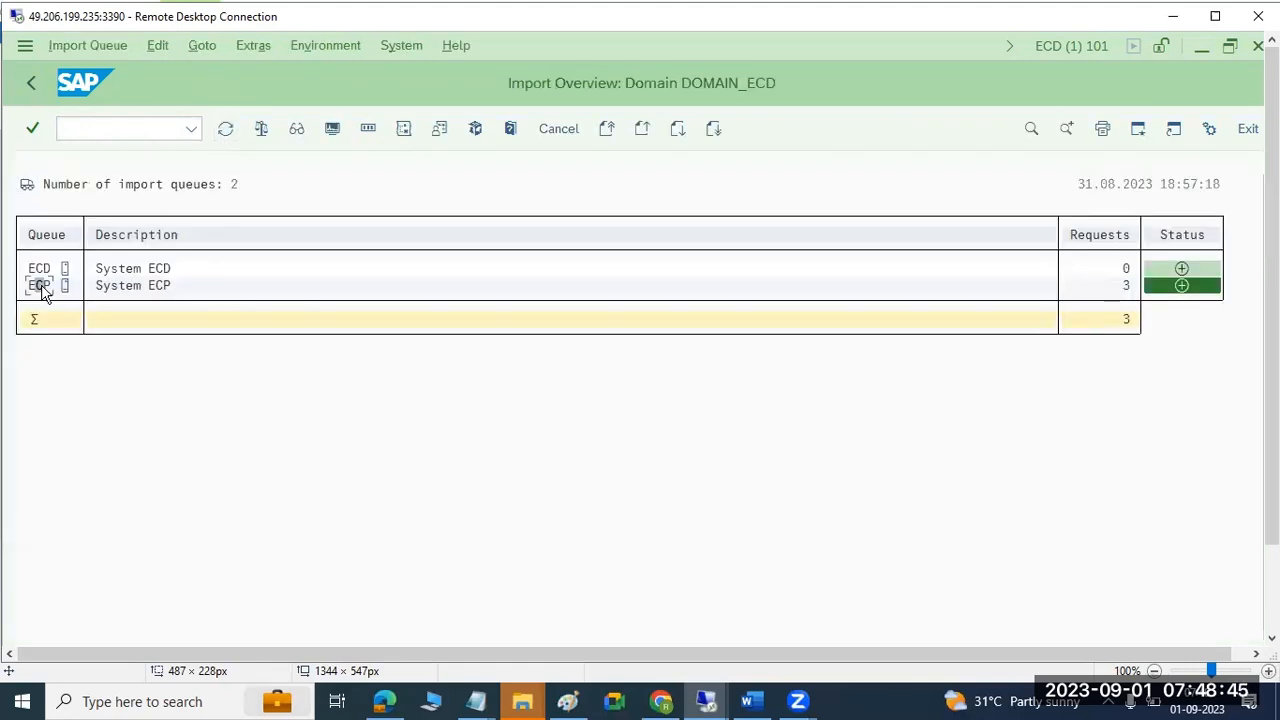
pyautogui.doubleClick(40, 286)
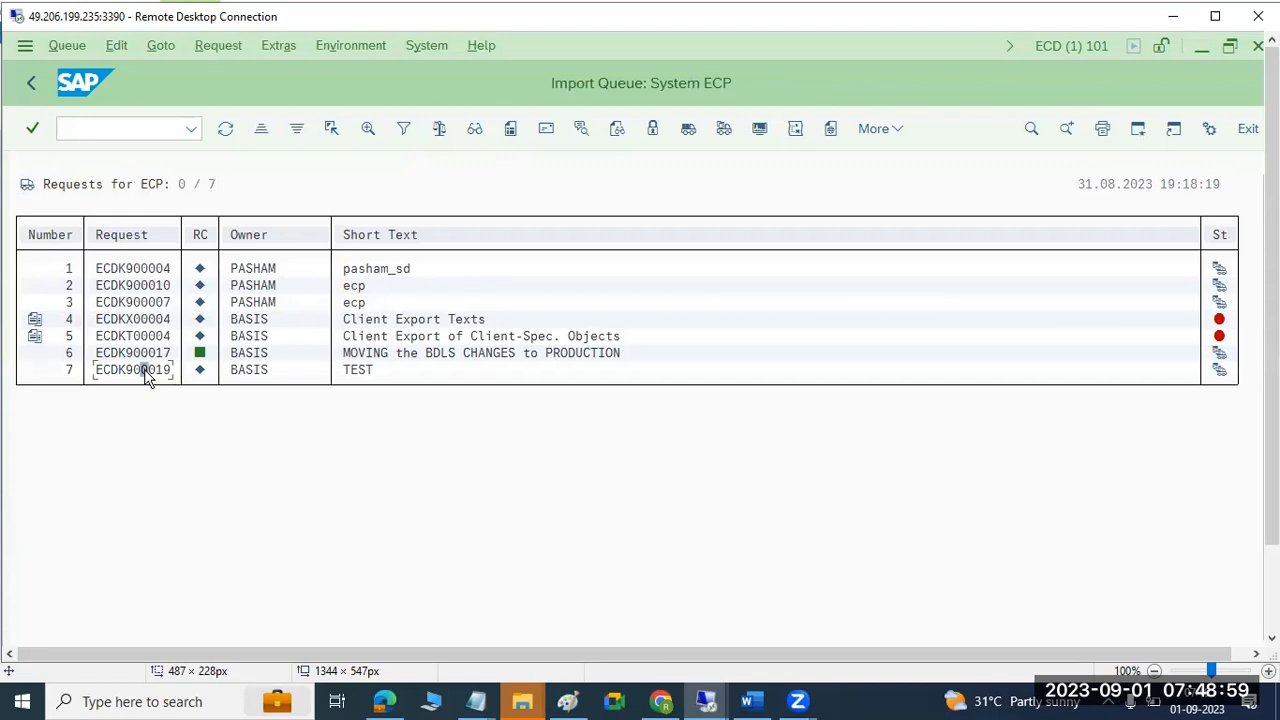
# Import ECDK900019 into target client 100 with overwrite originals enabled, and start it.
pyautogui.click(723, 130)
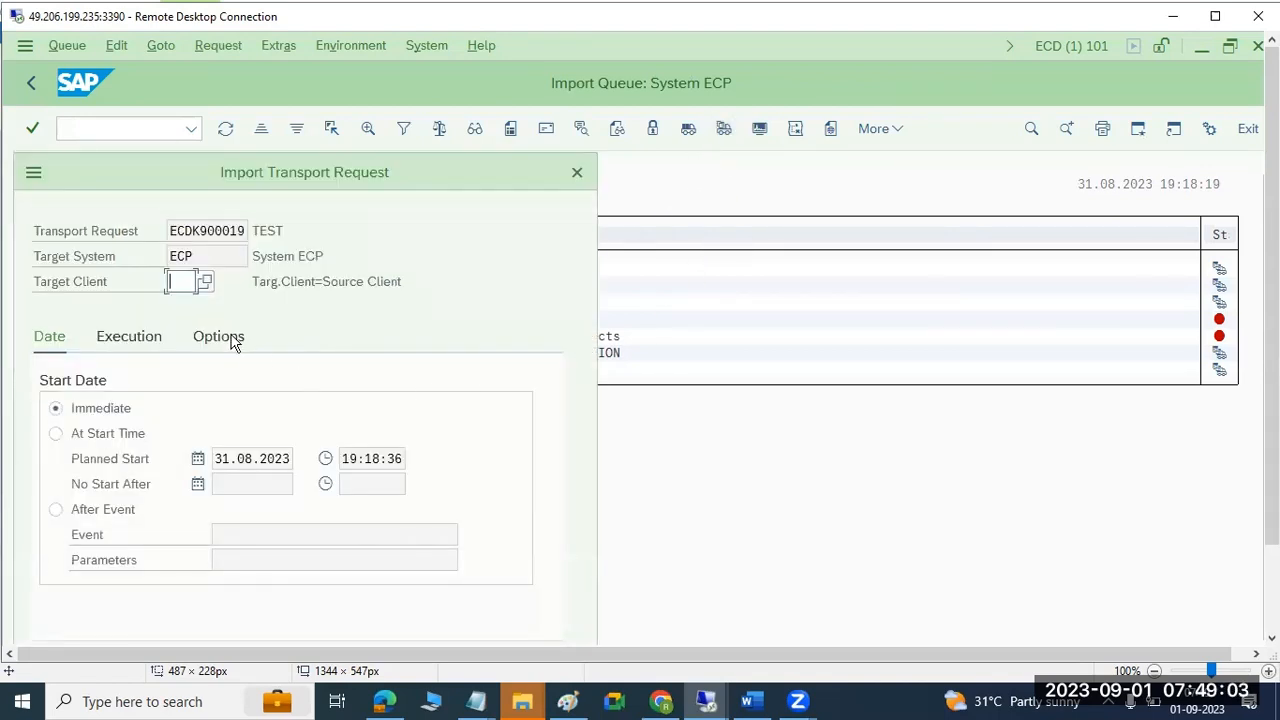
pyautogui.click(205, 285)
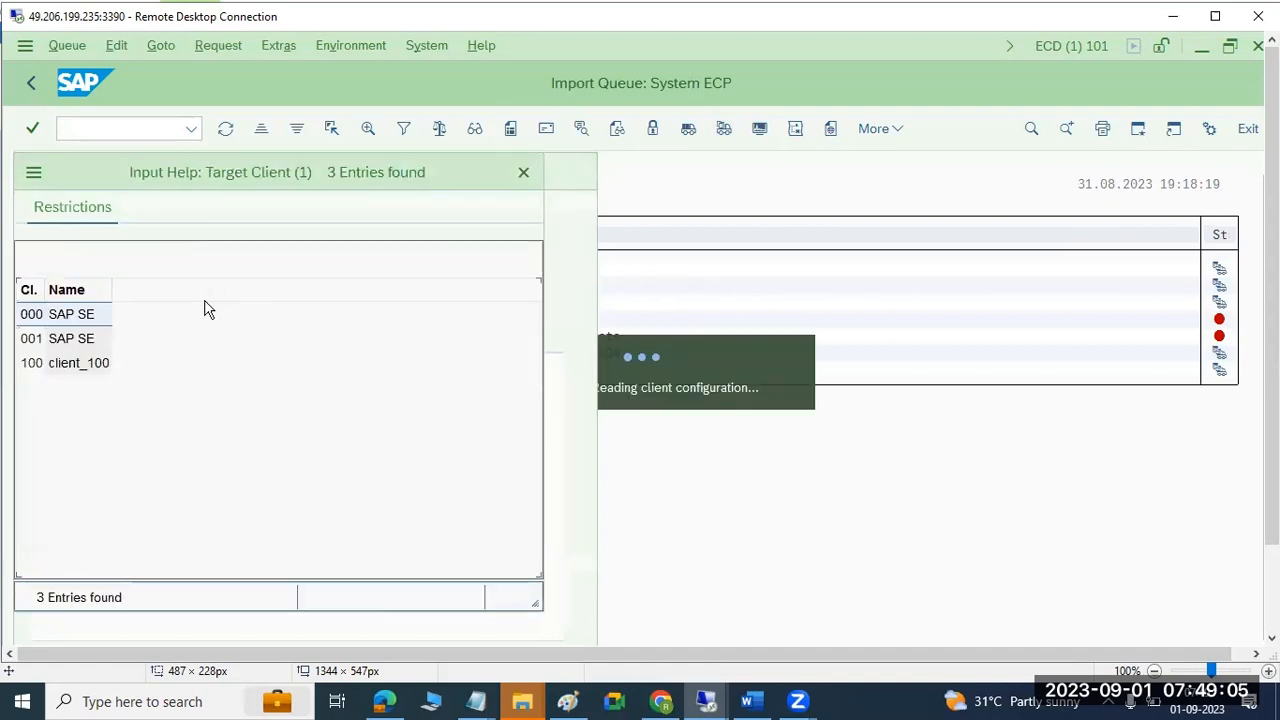
pyautogui.doubleClick(63, 363)
pyautogui.click(217, 343)
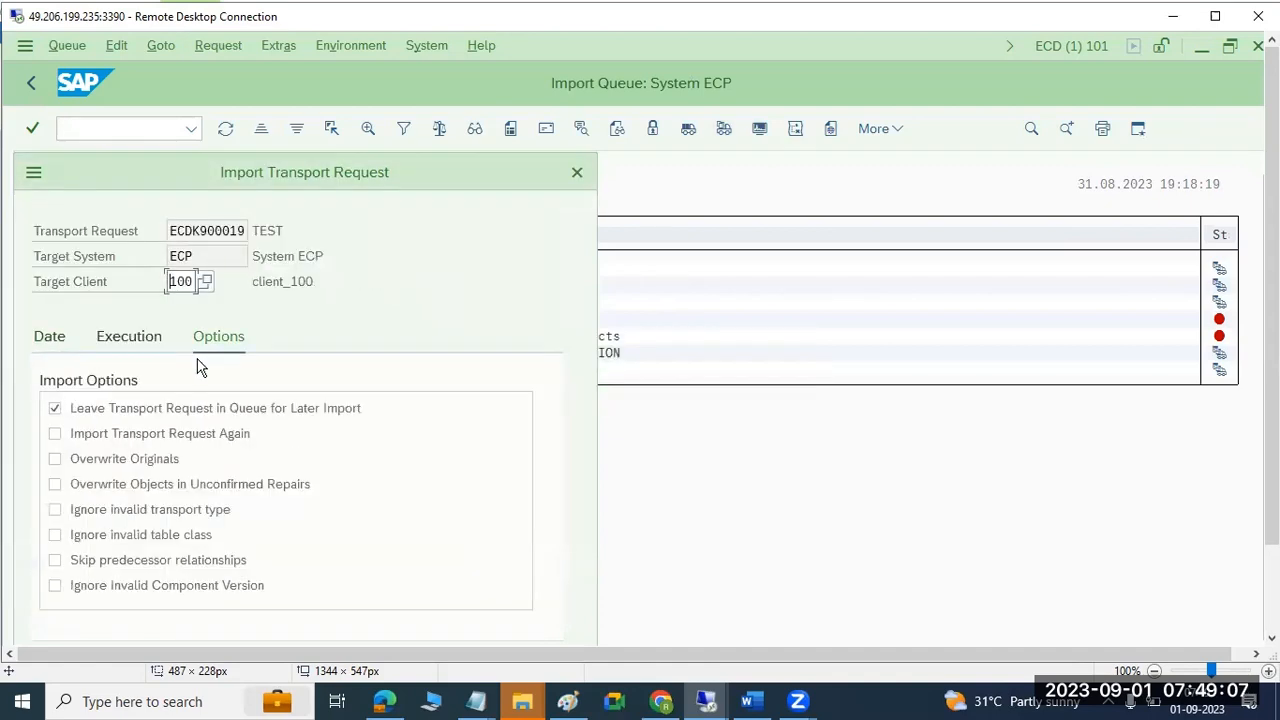
pyautogui.click(150, 458)
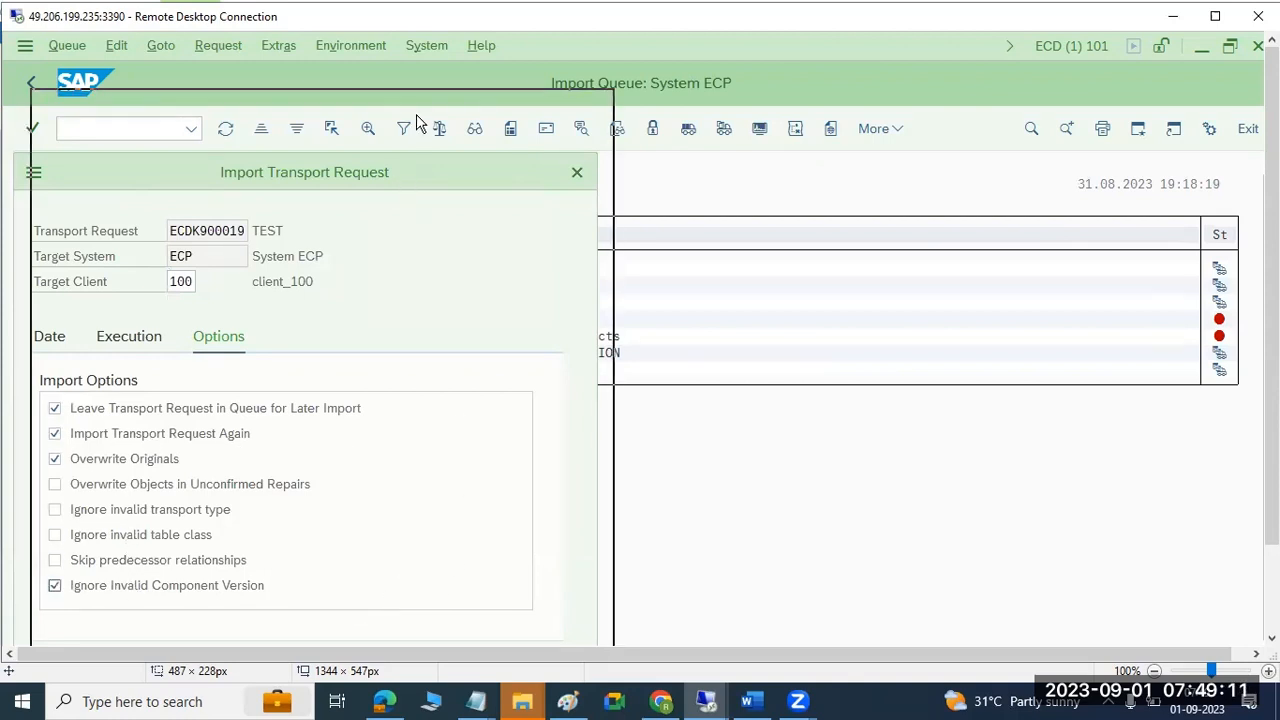
pyautogui.click(504, 627)
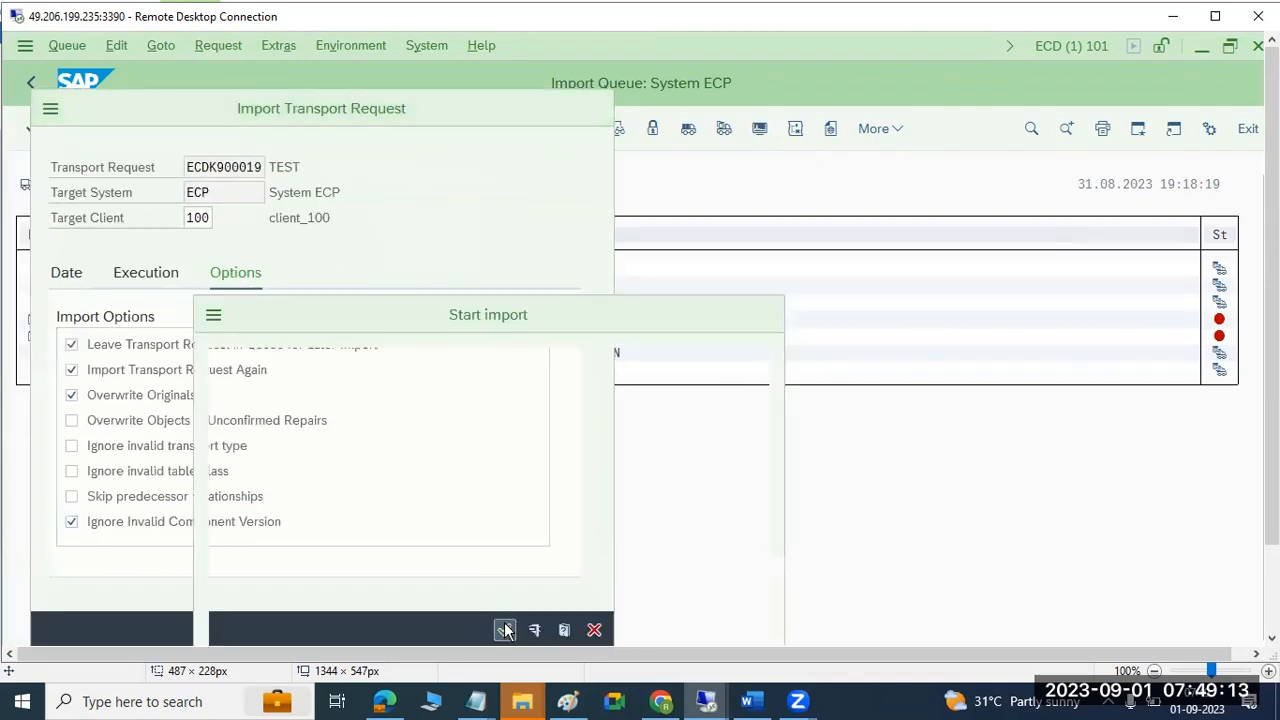
pyautogui.click(341, 640)
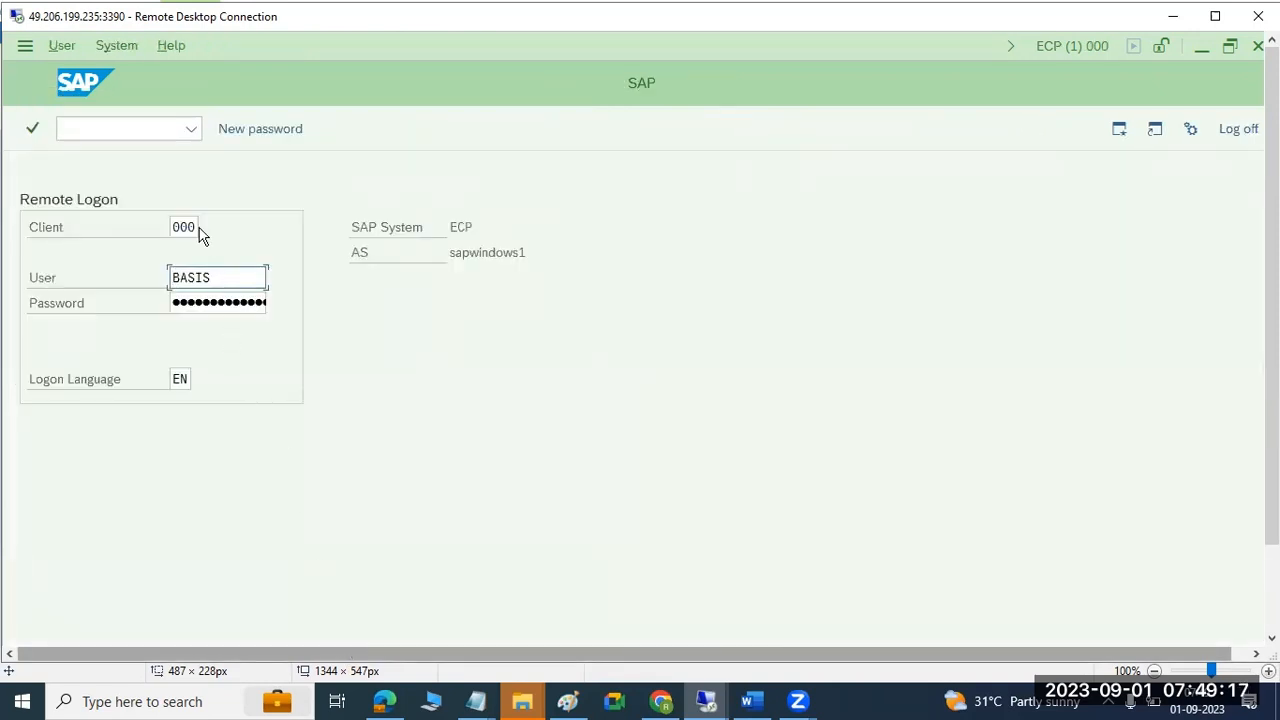
# Log on to ECP client 100 and open the Transport Organizer with /nse01.
pyautogui.click(197, 228)
pyautogui.doubleClick(197, 228)
pyautogui.write('100')
pyautogui.press('Tab')
pyautogui.press('Tab')
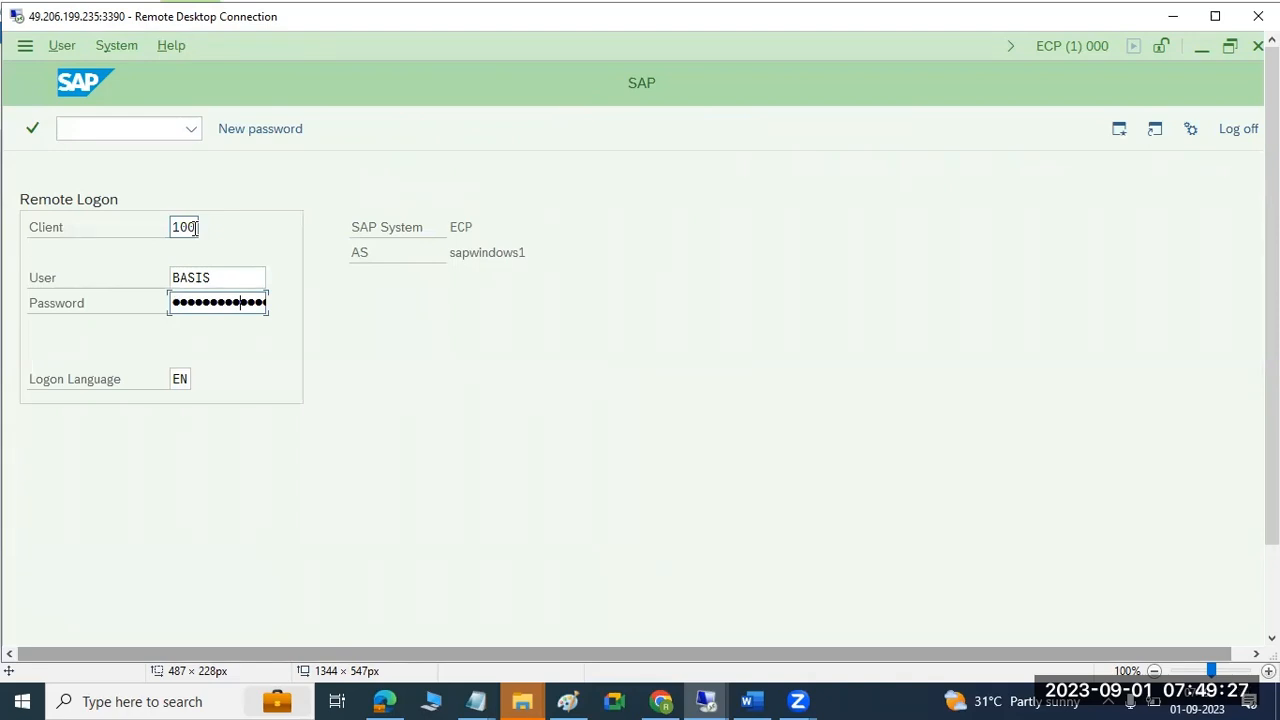
pyautogui.press('Return')
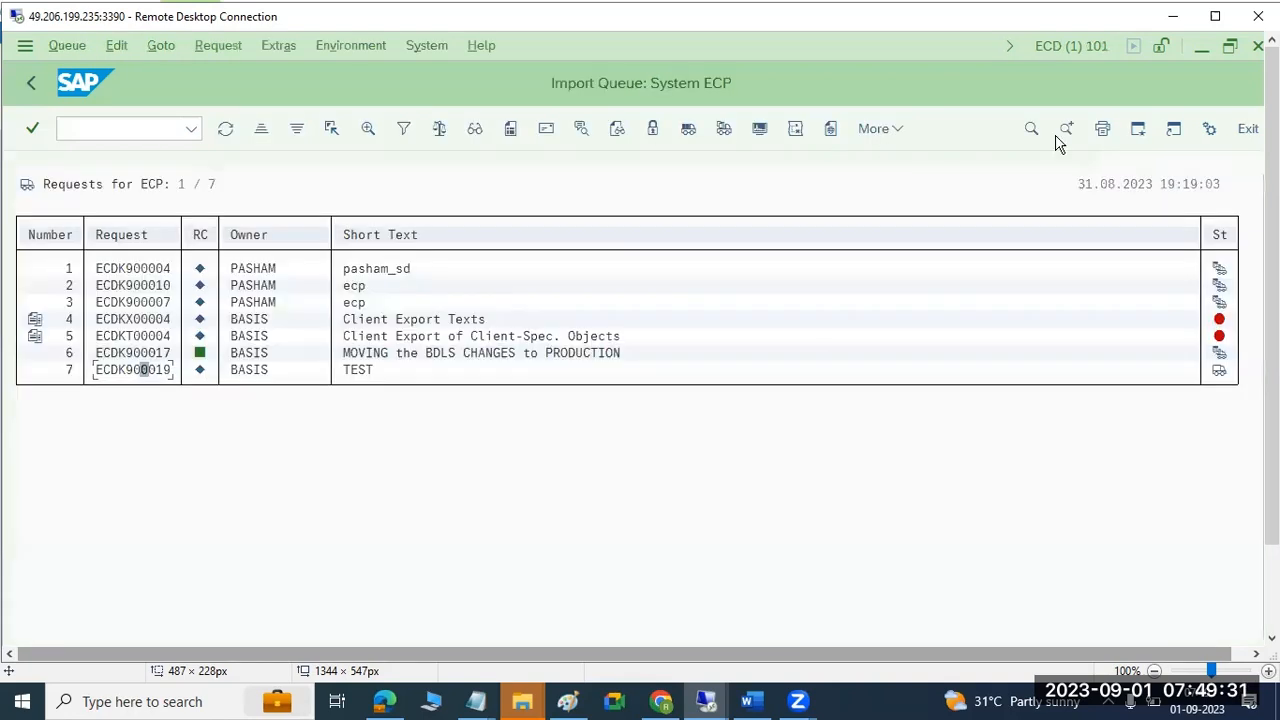
pyautogui.click(114, 131)
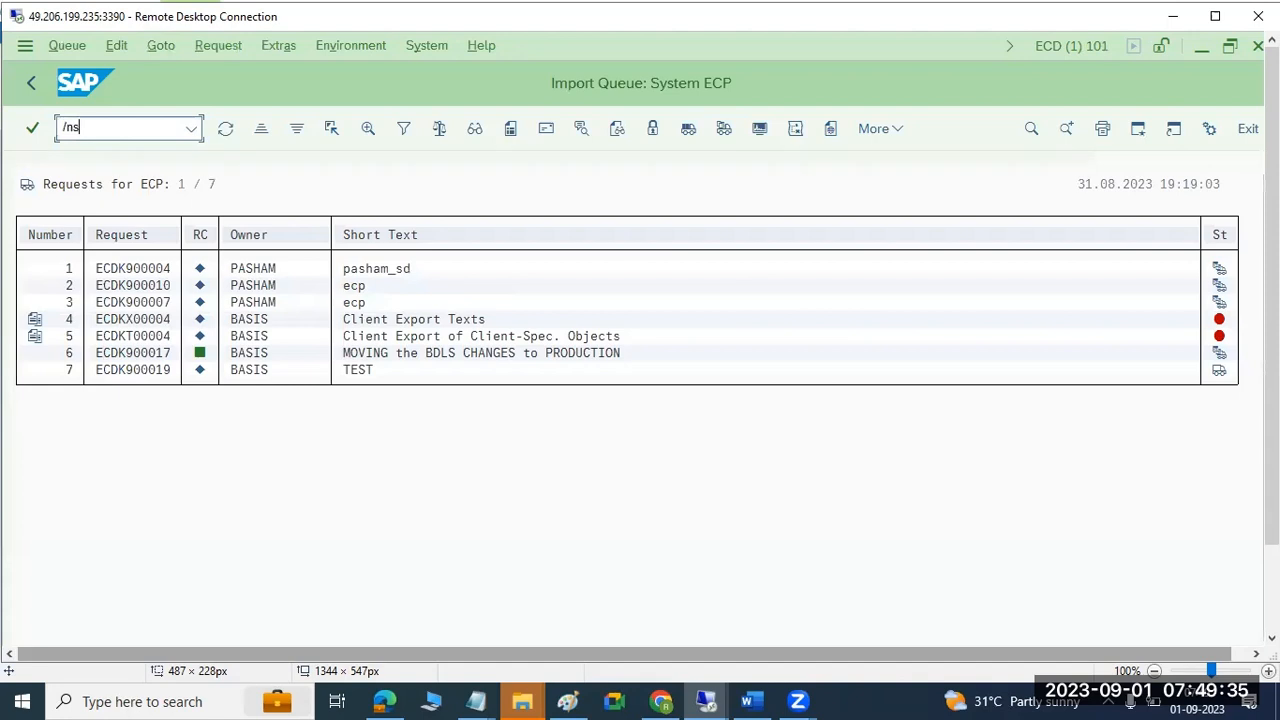
pyautogui.write('/nse01')
pyautogui.press('Return')
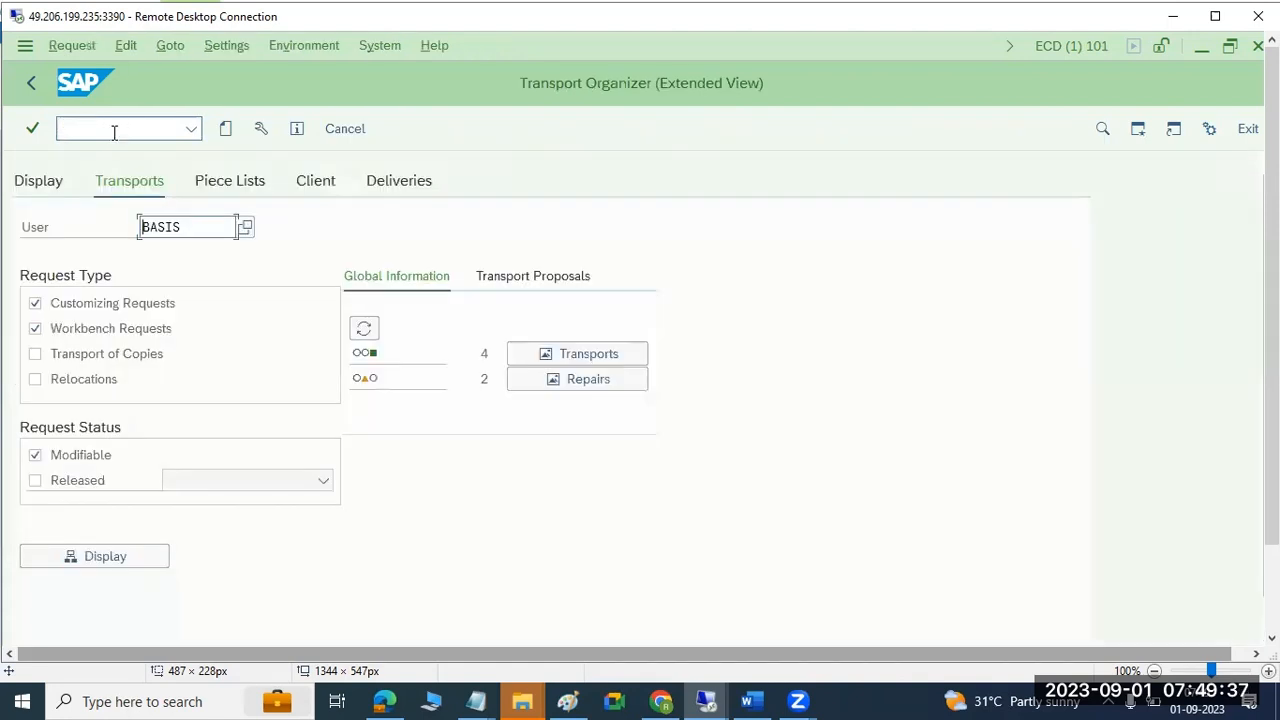
pyautogui.click(225, 129)
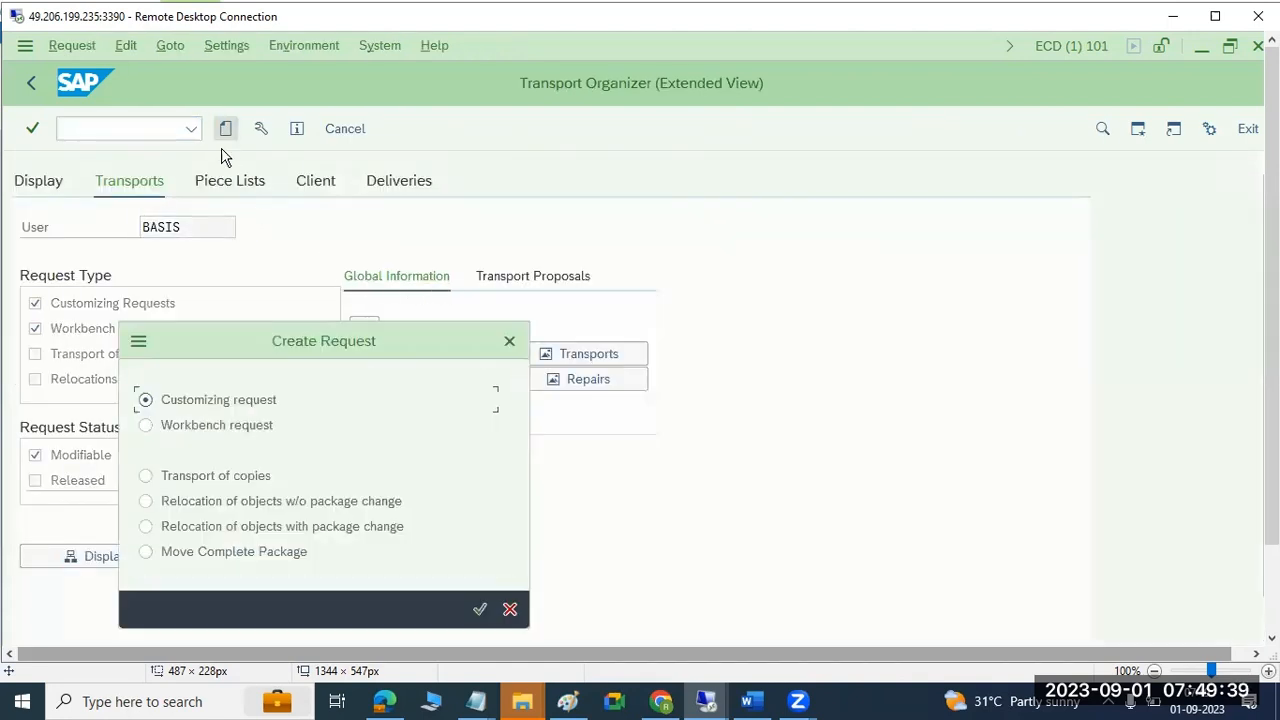
pyautogui.click(228, 401)
pyautogui.click(479, 609)
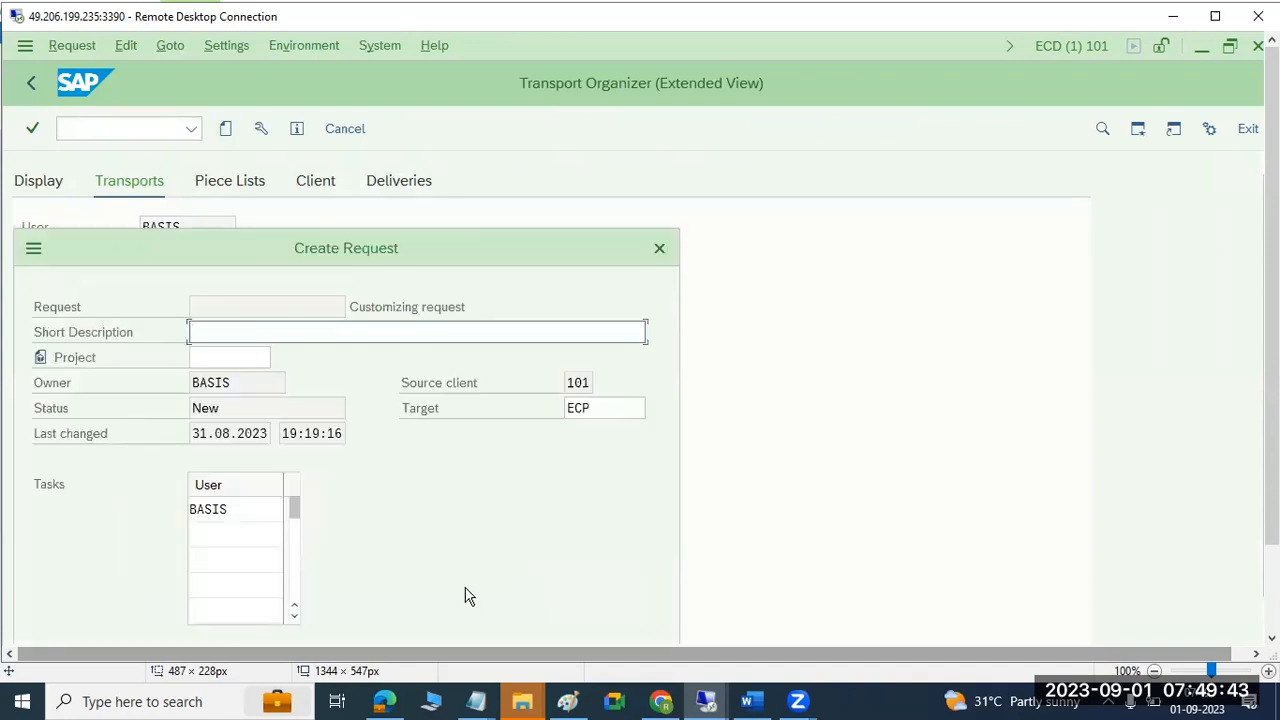
pyautogui.click(597, 405)
pyautogui.moveTo(597, 405); pyautogui.dragTo(541, 404)
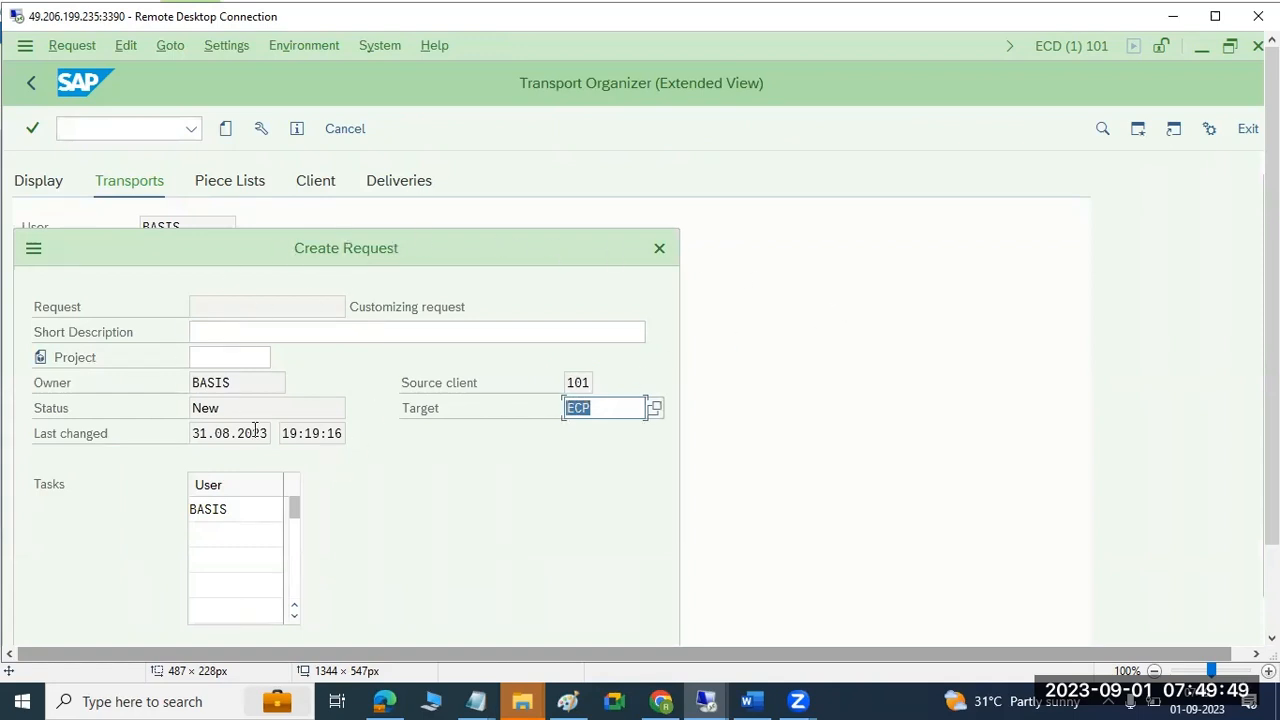
pyautogui.moveTo(369, 268); pyautogui.dragTo(415, 160)
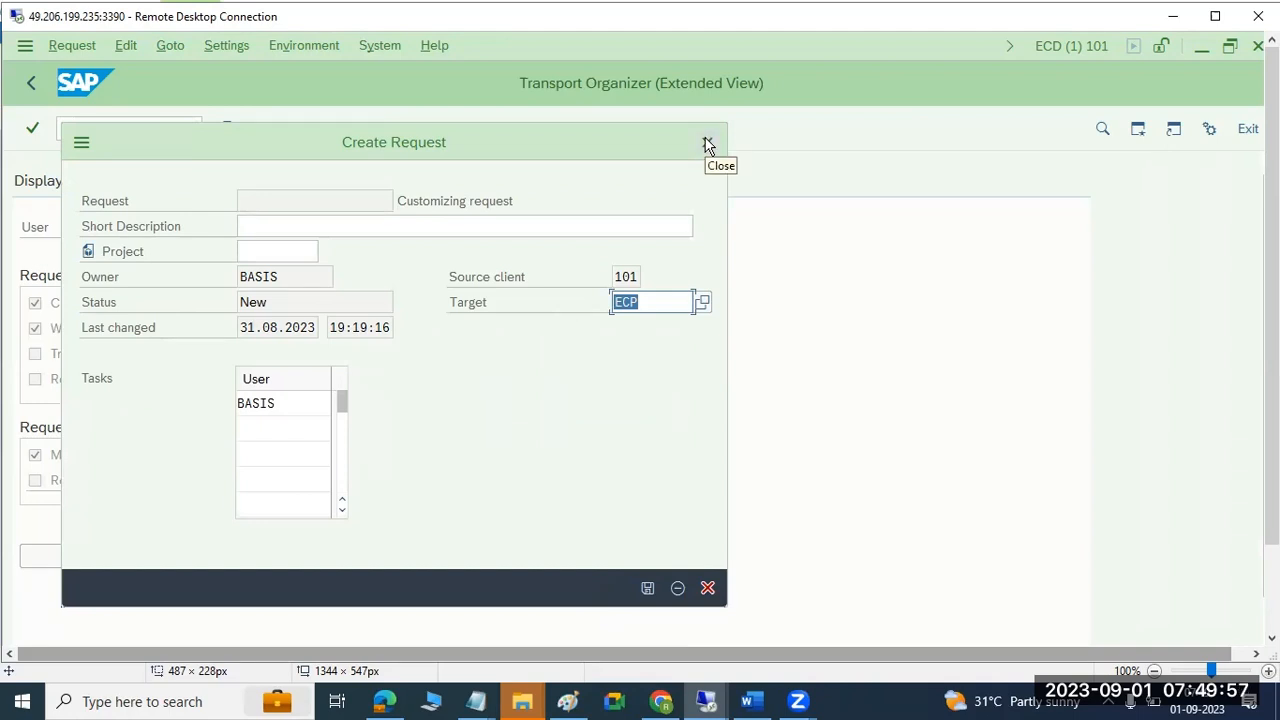
pyautogui.click(707, 144)
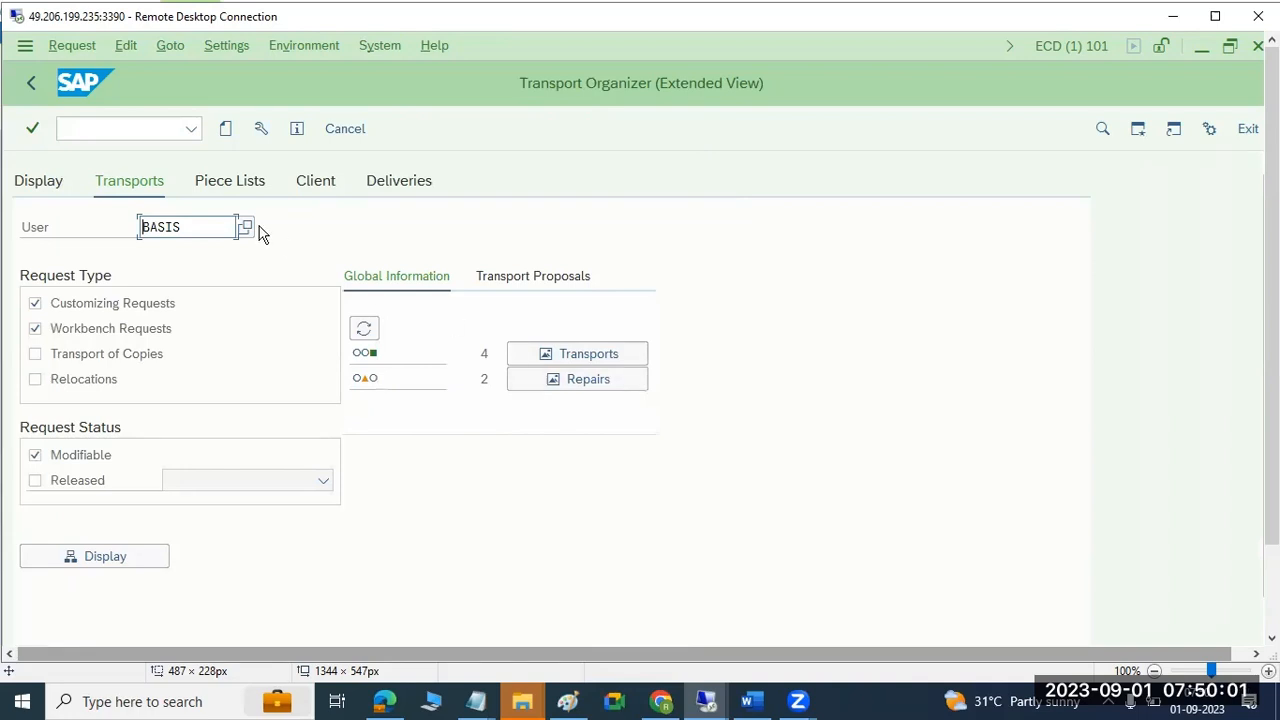
pyautogui.click(226, 131)
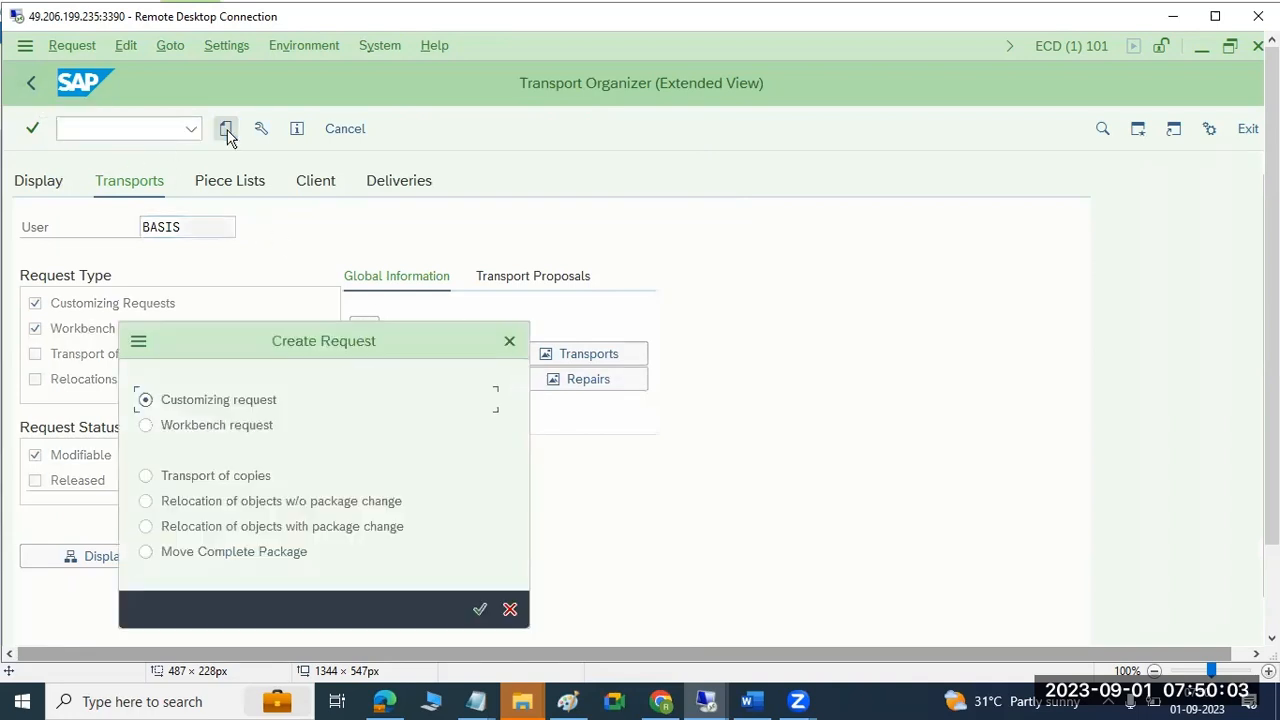
pyautogui.click(509, 342)
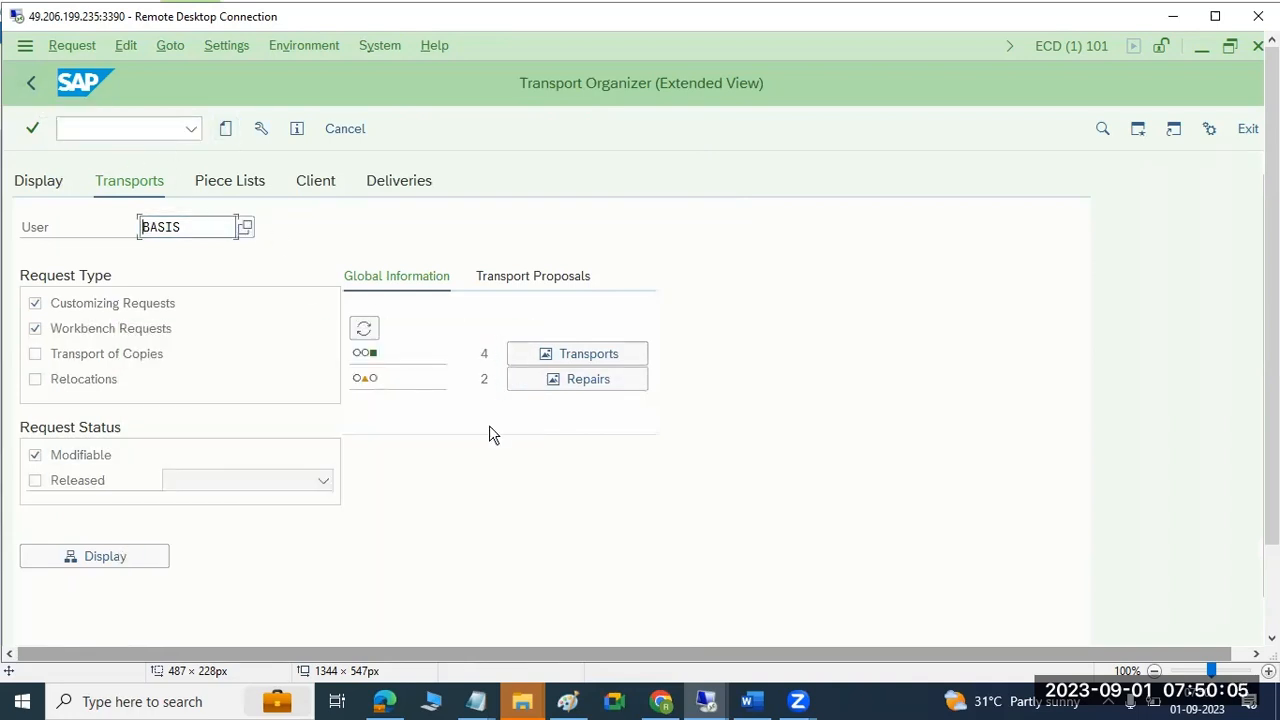
pyautogui.click(566, 700)
# Type the notes '1)Creation of TR' and '2)Release importing the TR' in the text box.
pyautogui.write('1)Creation of TR')
pyautogui.press('Return')
pyautogui.write('2')
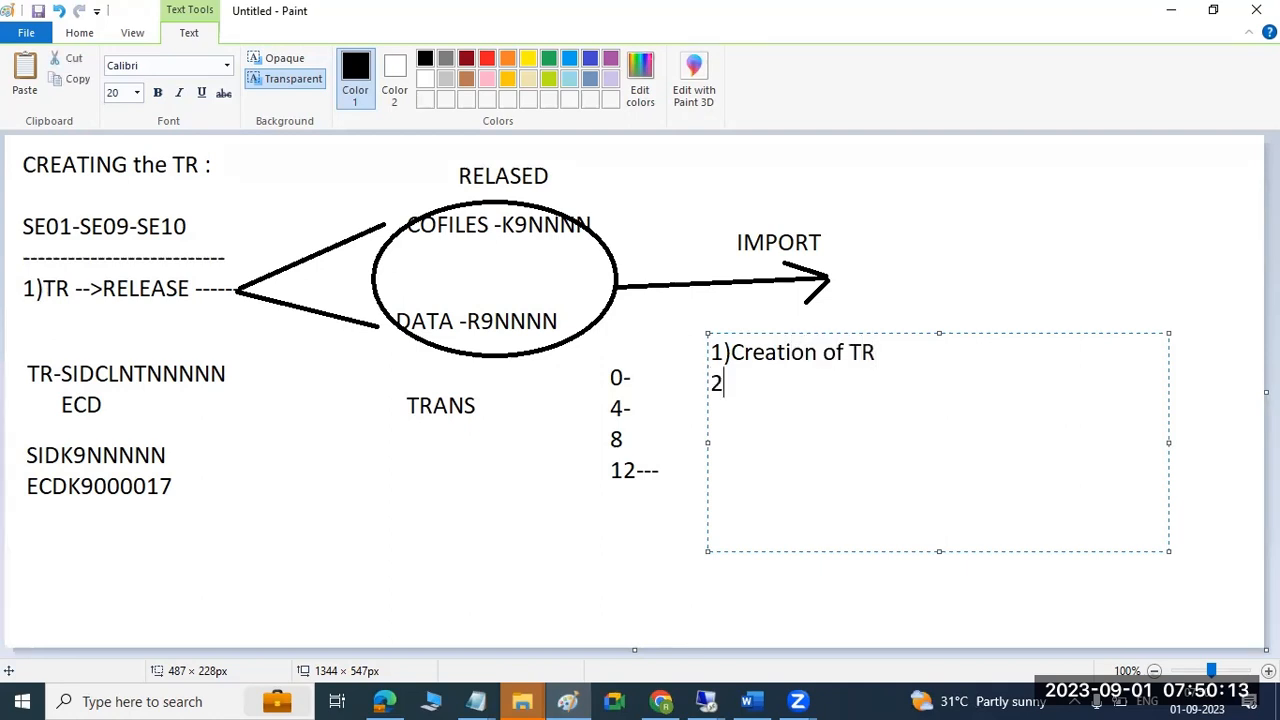
pyautogui.write(')Release ')
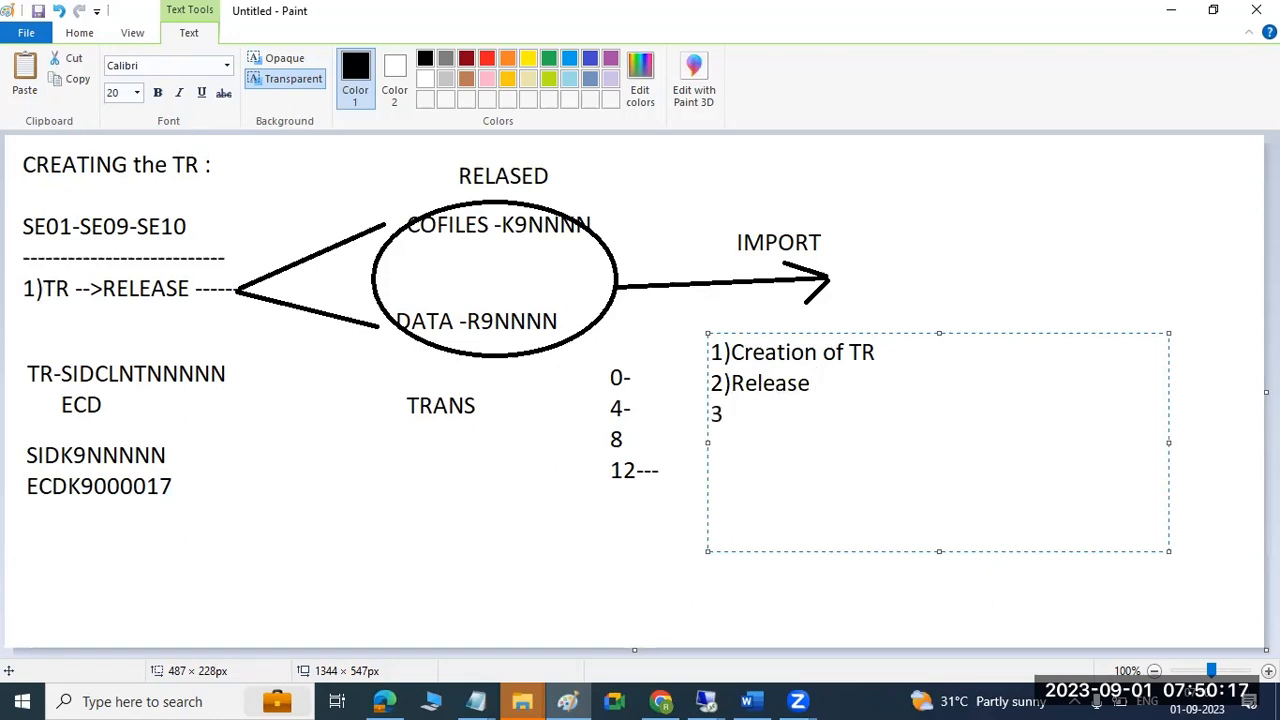
pyautogui.write('importing ')
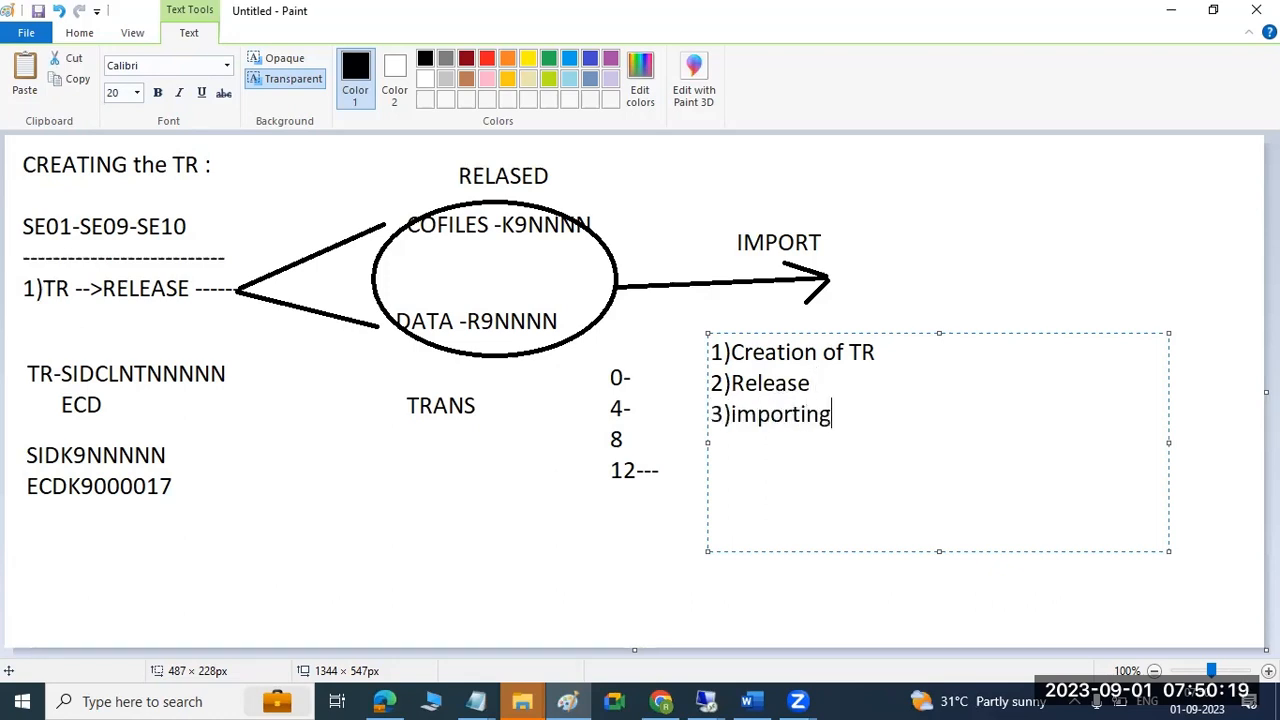
pyautogui.write('the TR')
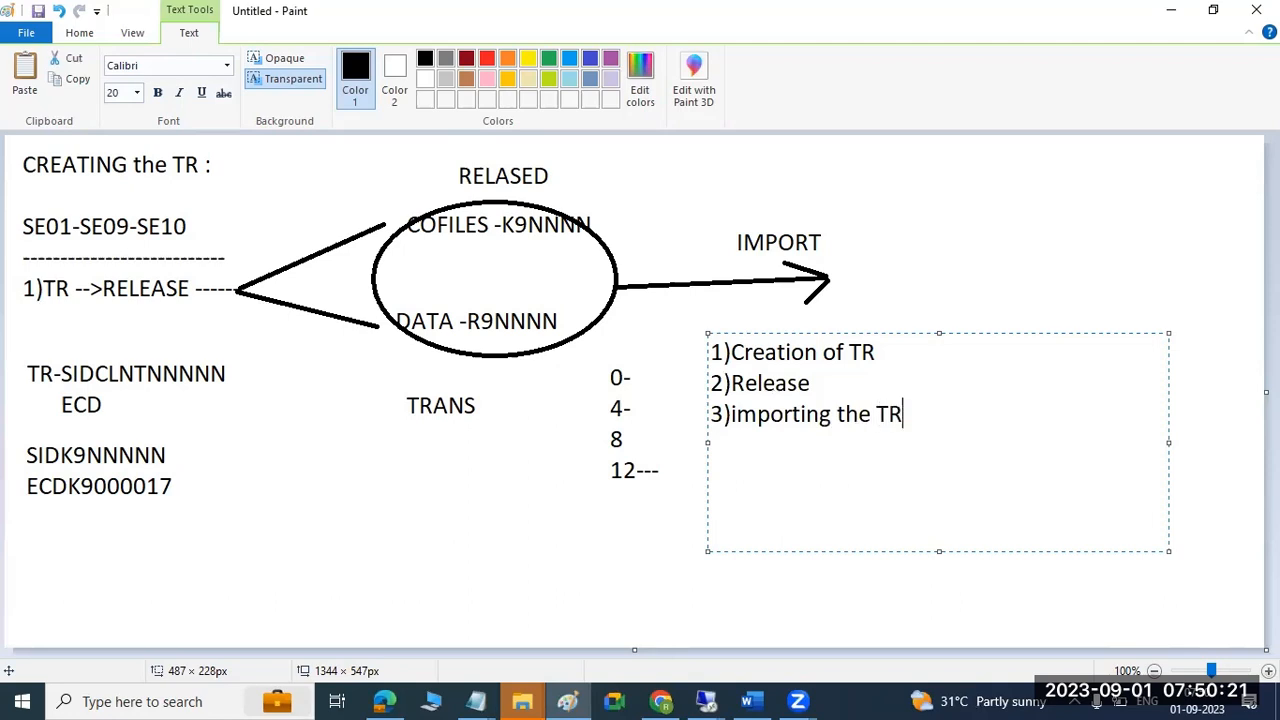
# Append '-STMS -select the system--select the TR --click on import button' to the third line.
pyautogui.moveTo(820, 384); pyautogui.dragTo(710, 330)
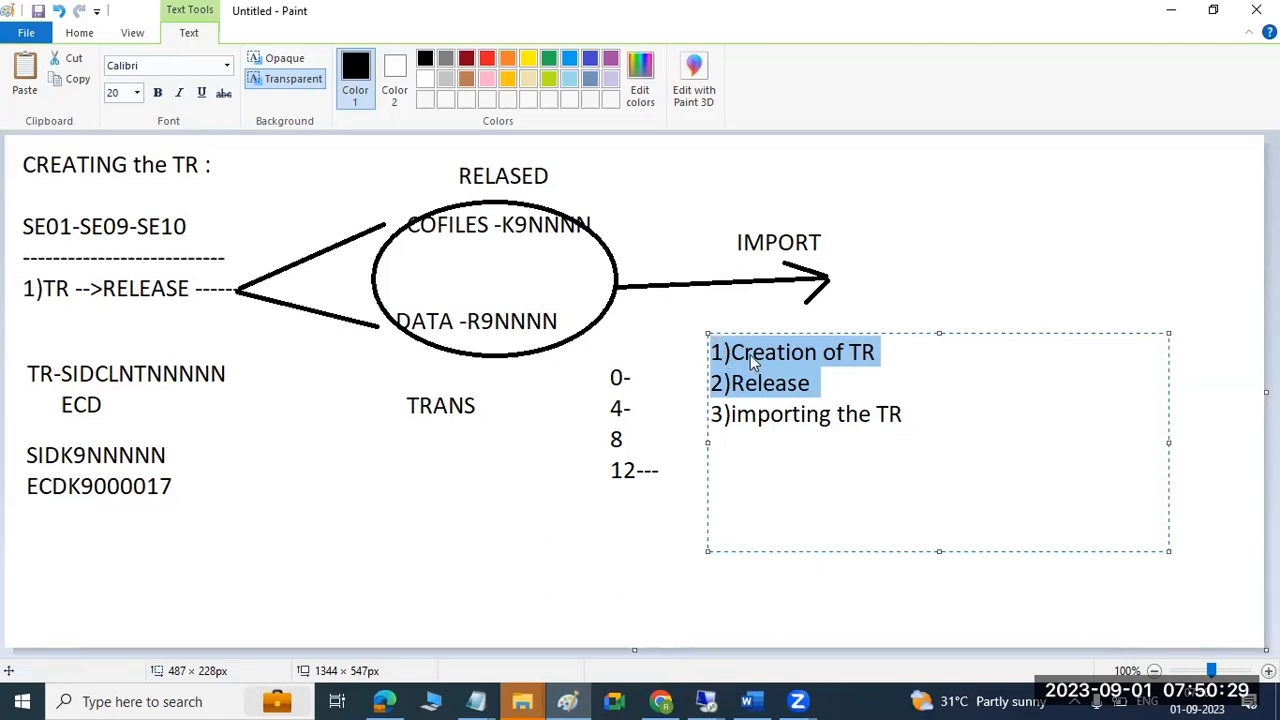
pyautogui.click(748, 383)
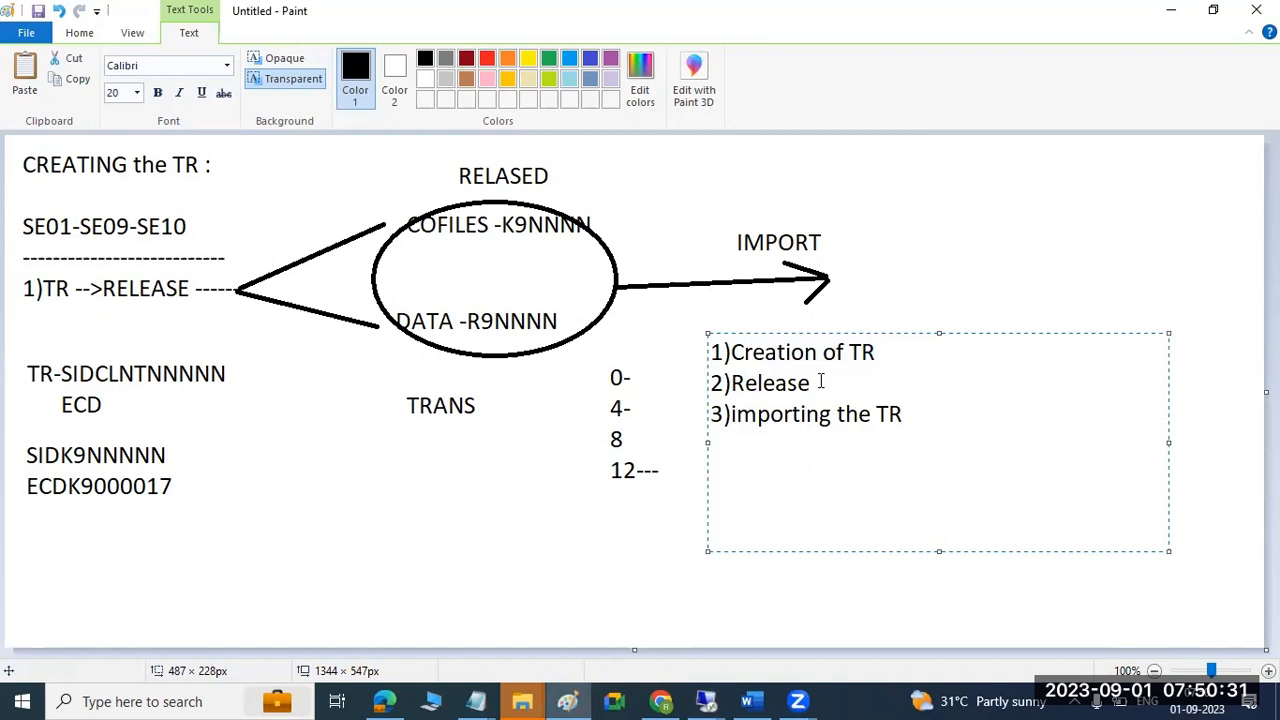
pyautogui.moveTo(730, 415); pyautogui.dragTo(918, 419)
pyautogui.click(918, 412)
pyautogui.write('-STMS -sele')
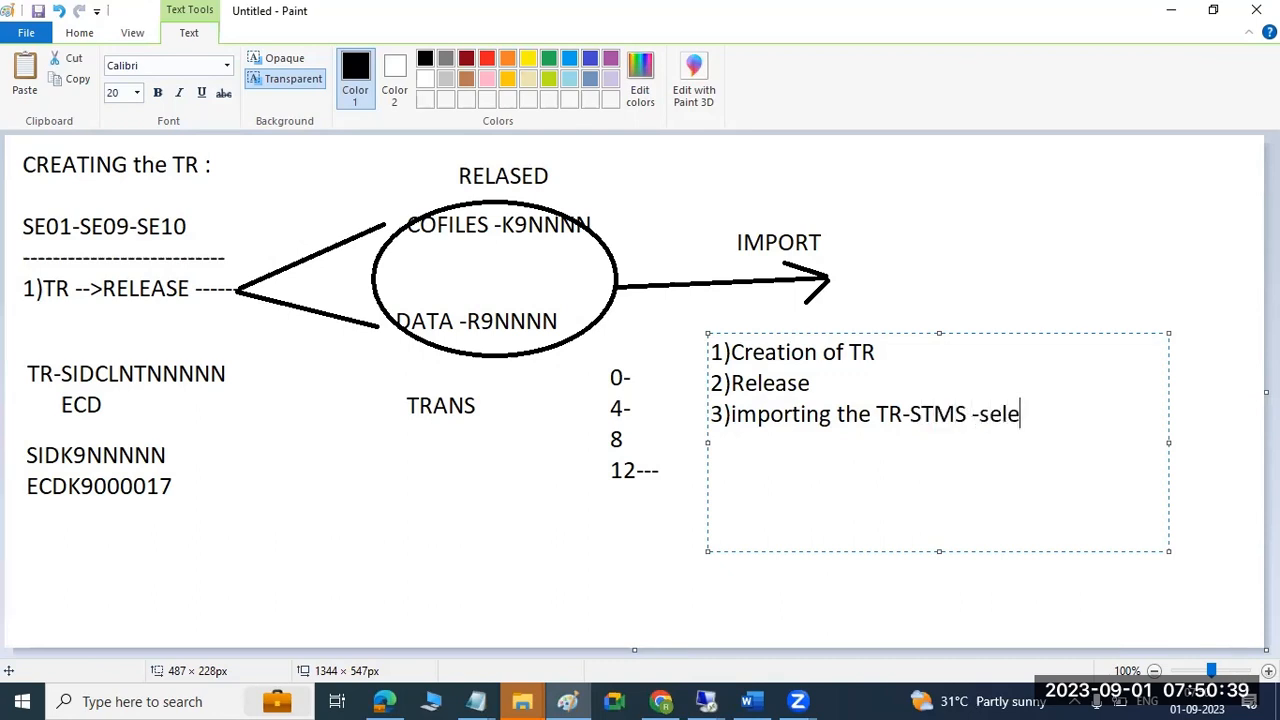
pyautogui.write('ct the syst')
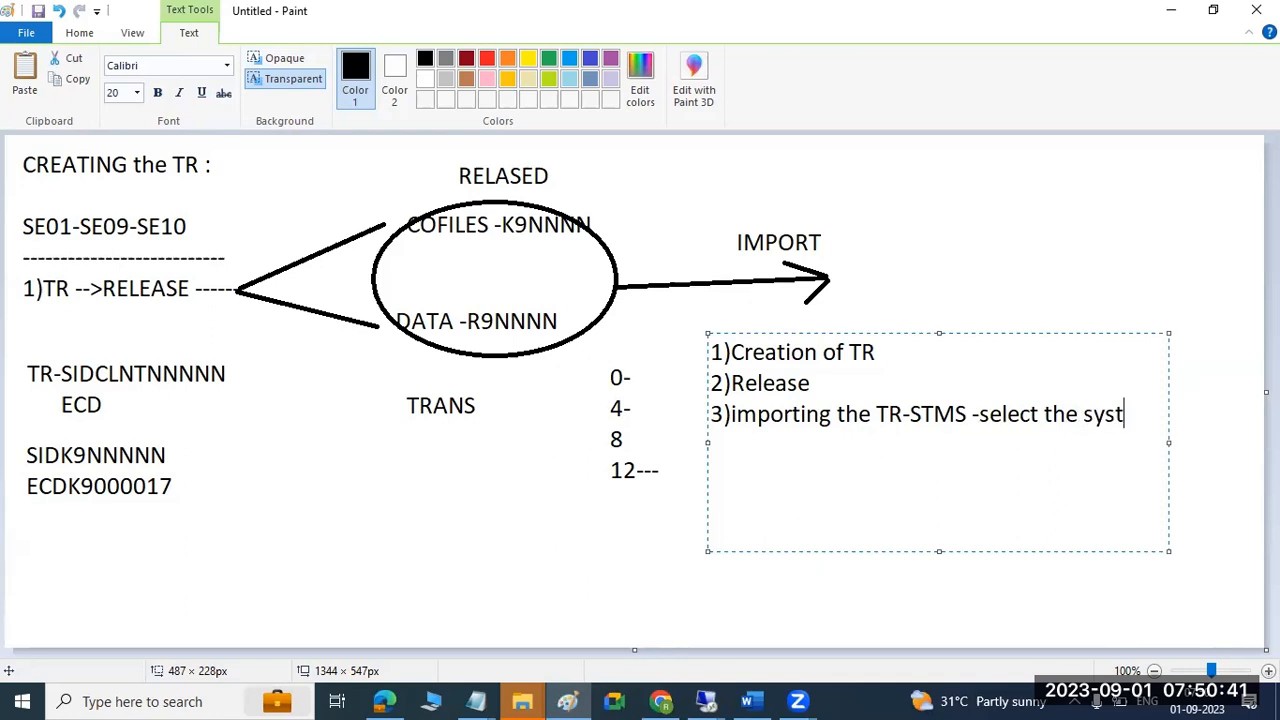
pyautogui.write('em--select the ')
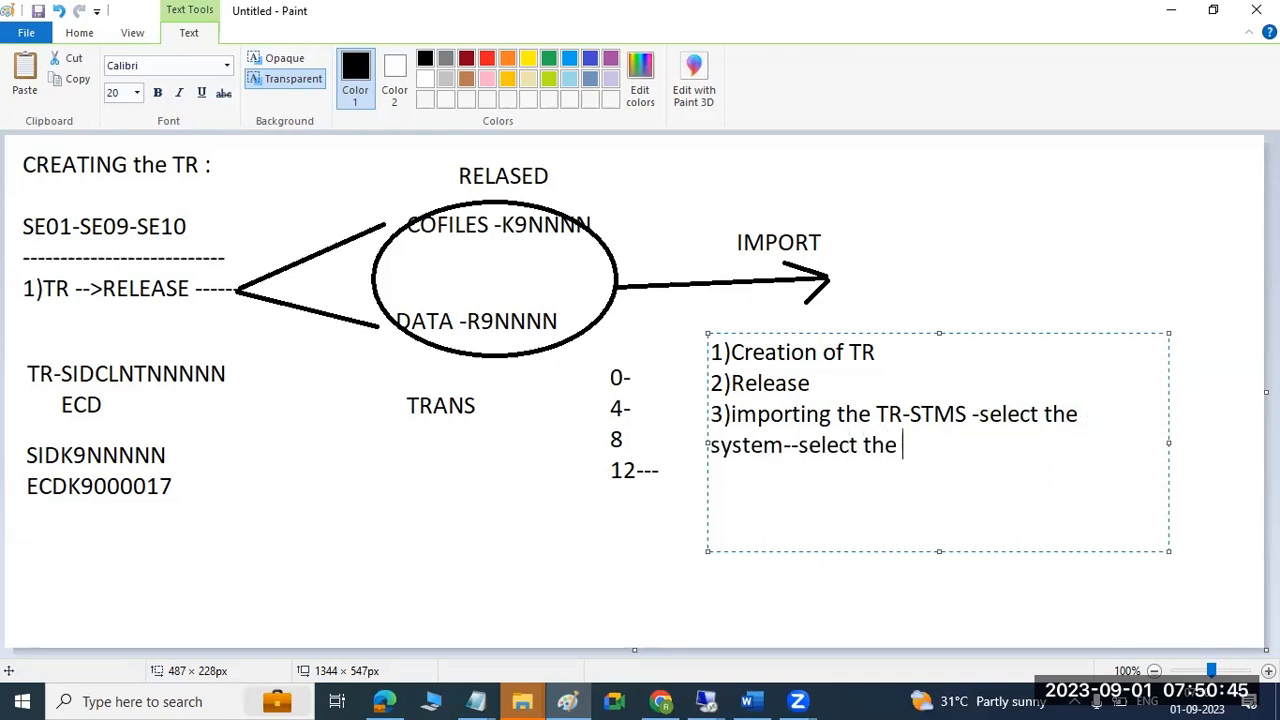
pyautogui.write('TR --click')
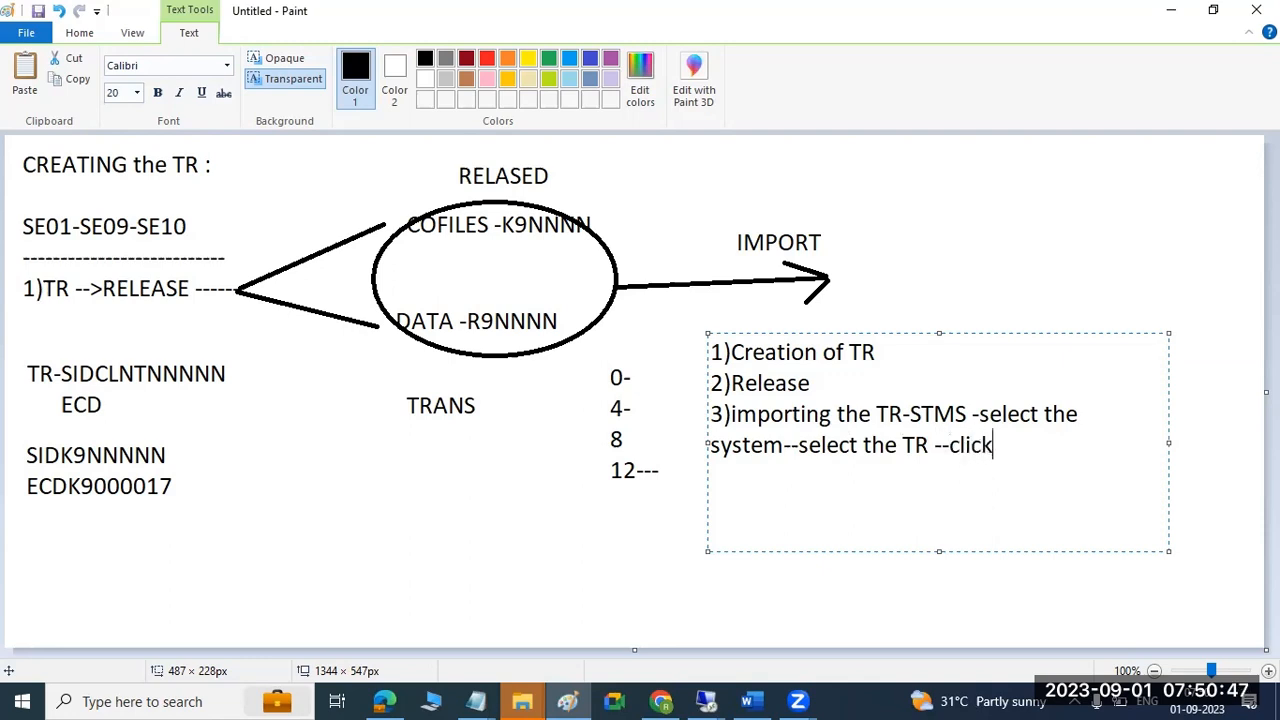
pyautogui.write(' on impo')
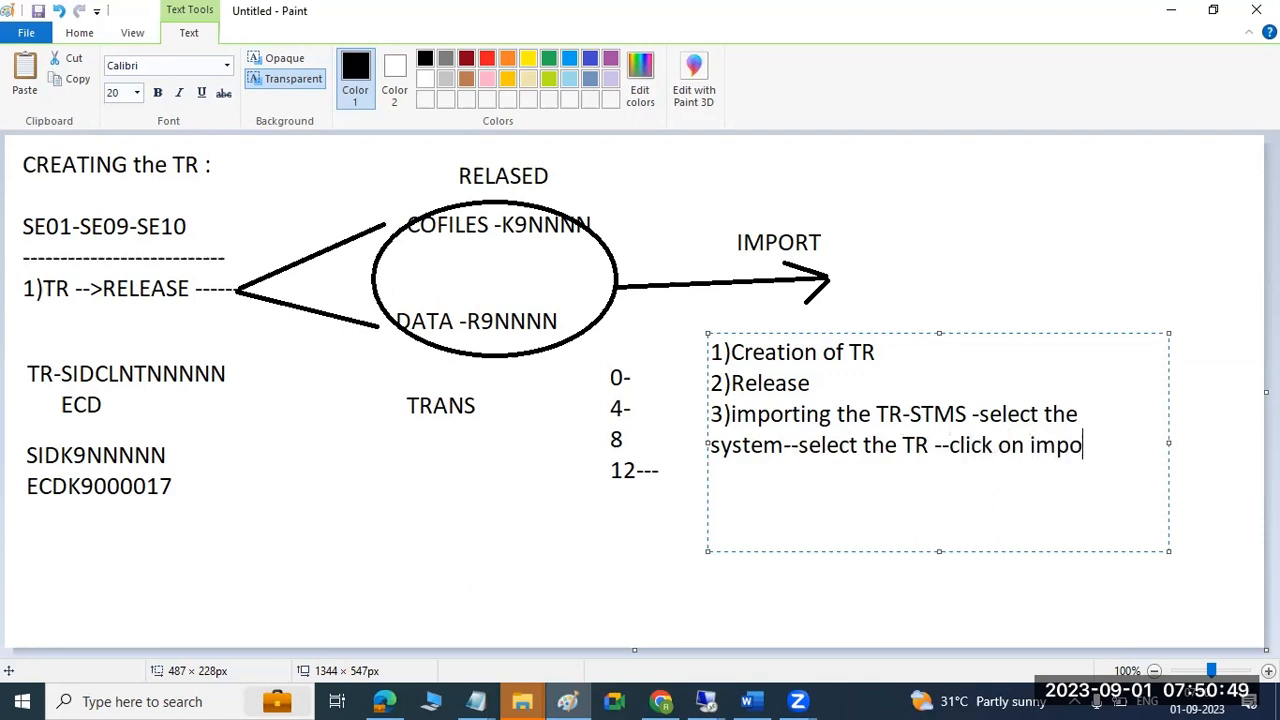
pyautogui.write('rt button')
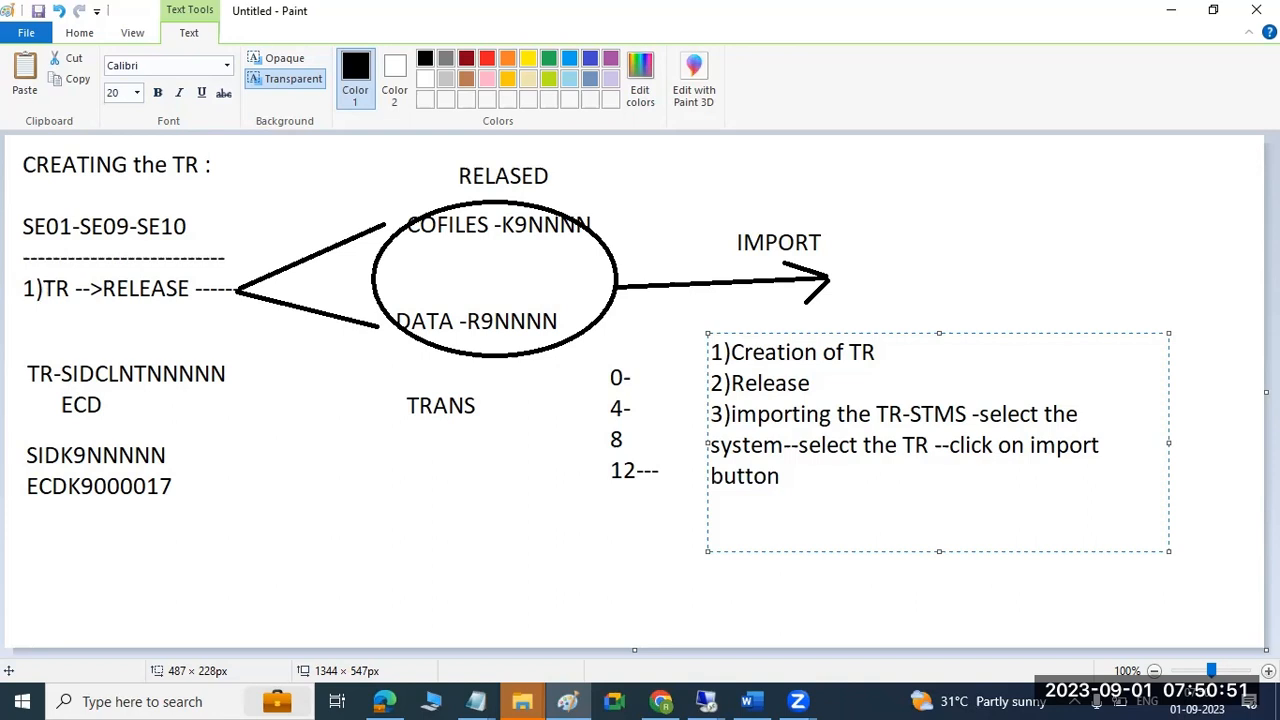
pyautogui.click(706, 701)
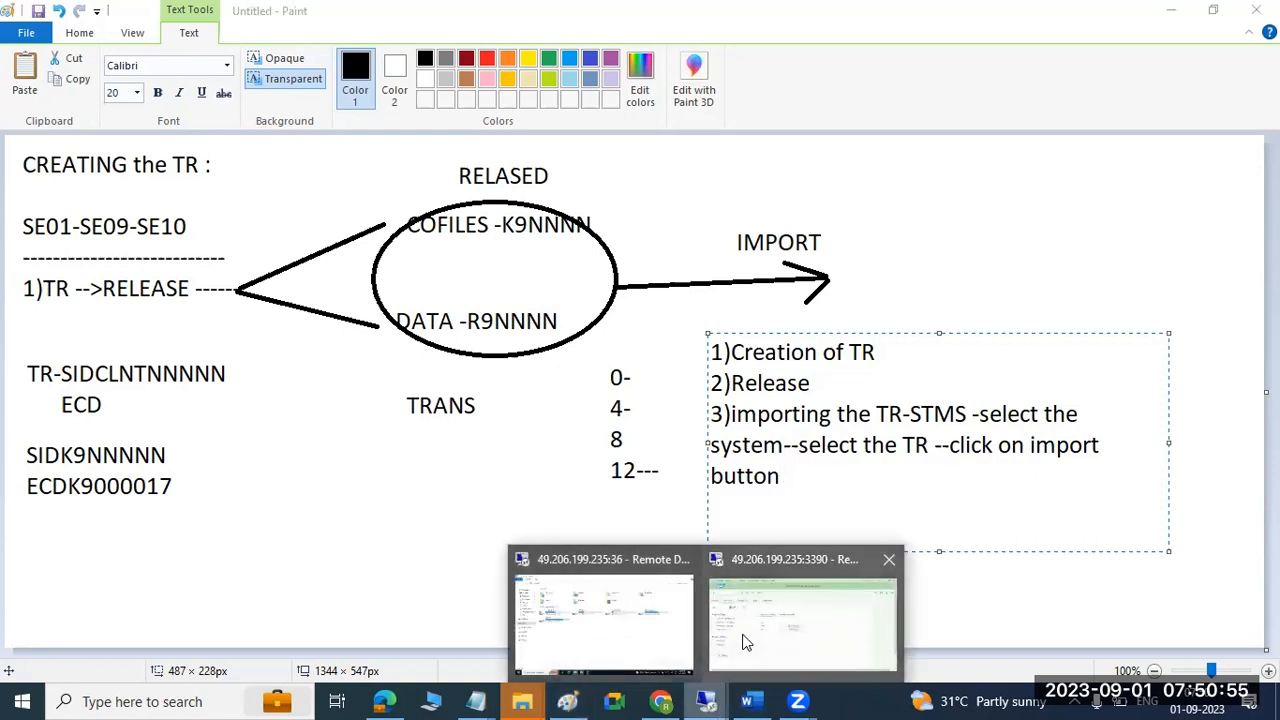
# In the ECP session, run STMS, open ECP's import queue and refresh it to show ECDK900019 TEST.
pyautogui.click(746, 638)
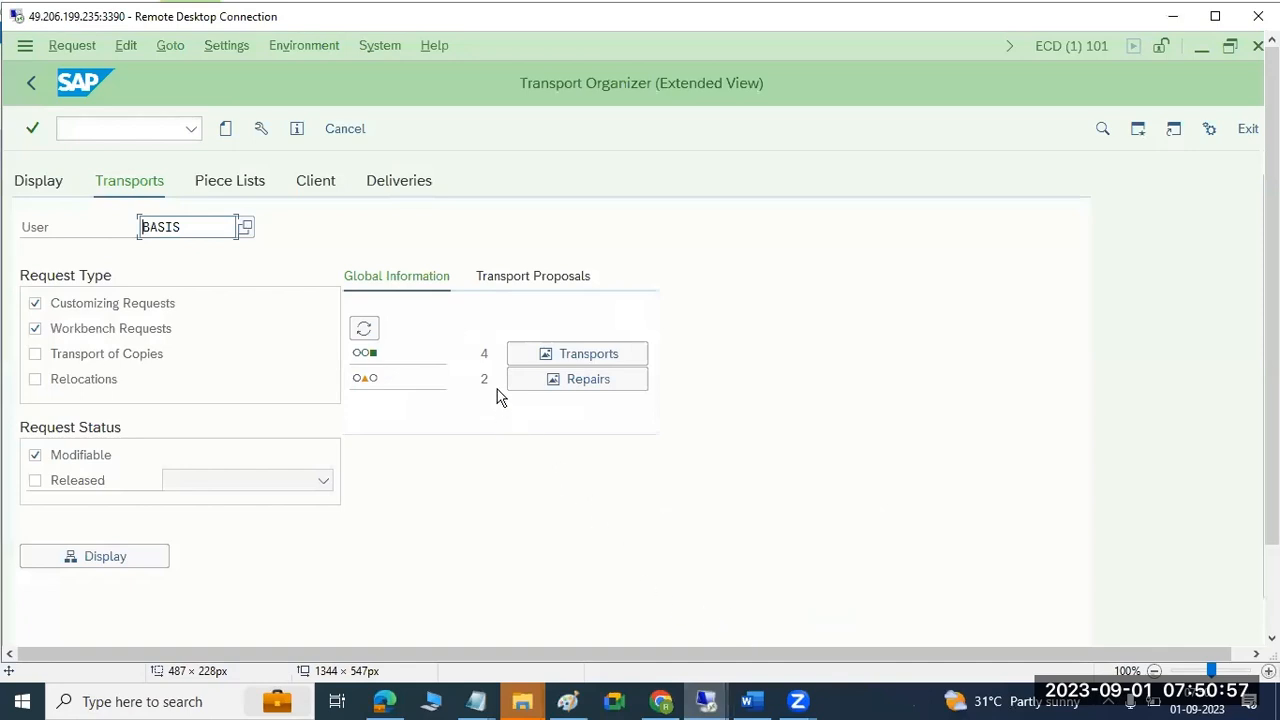
pyautogui.click(1201, 48)
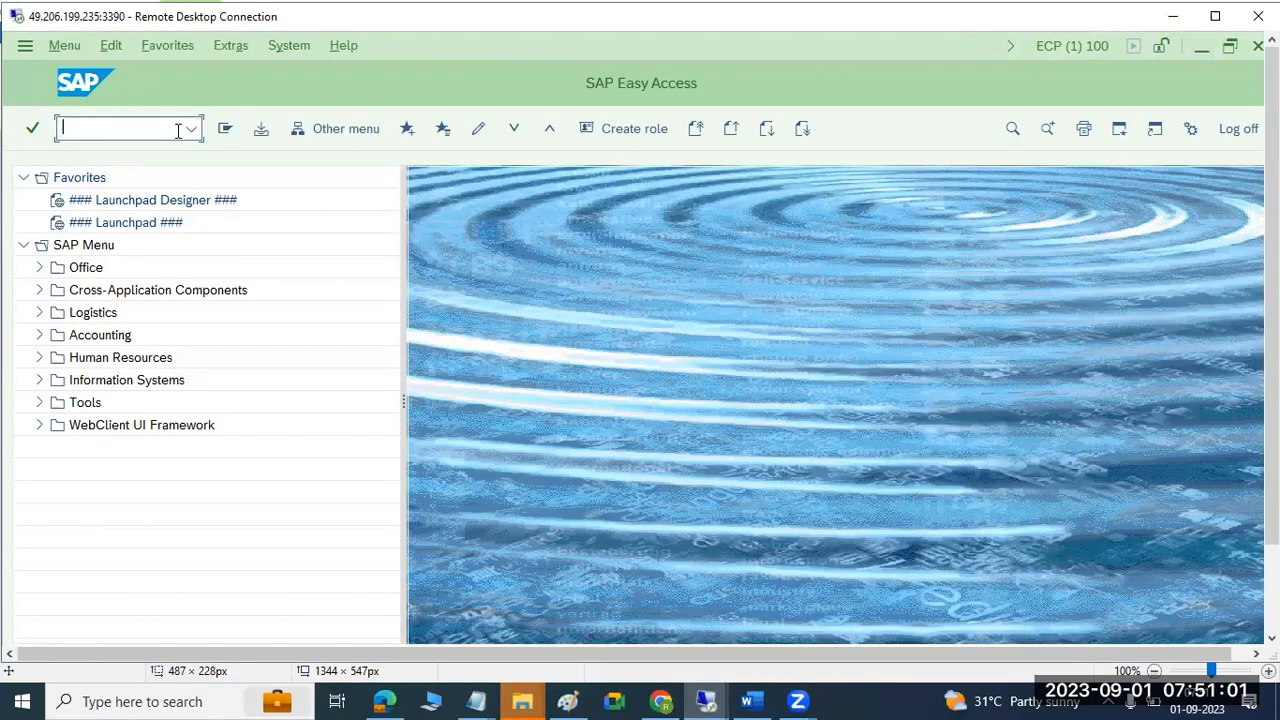
pyautogui.write('stms')
pyautogui.press('Return')
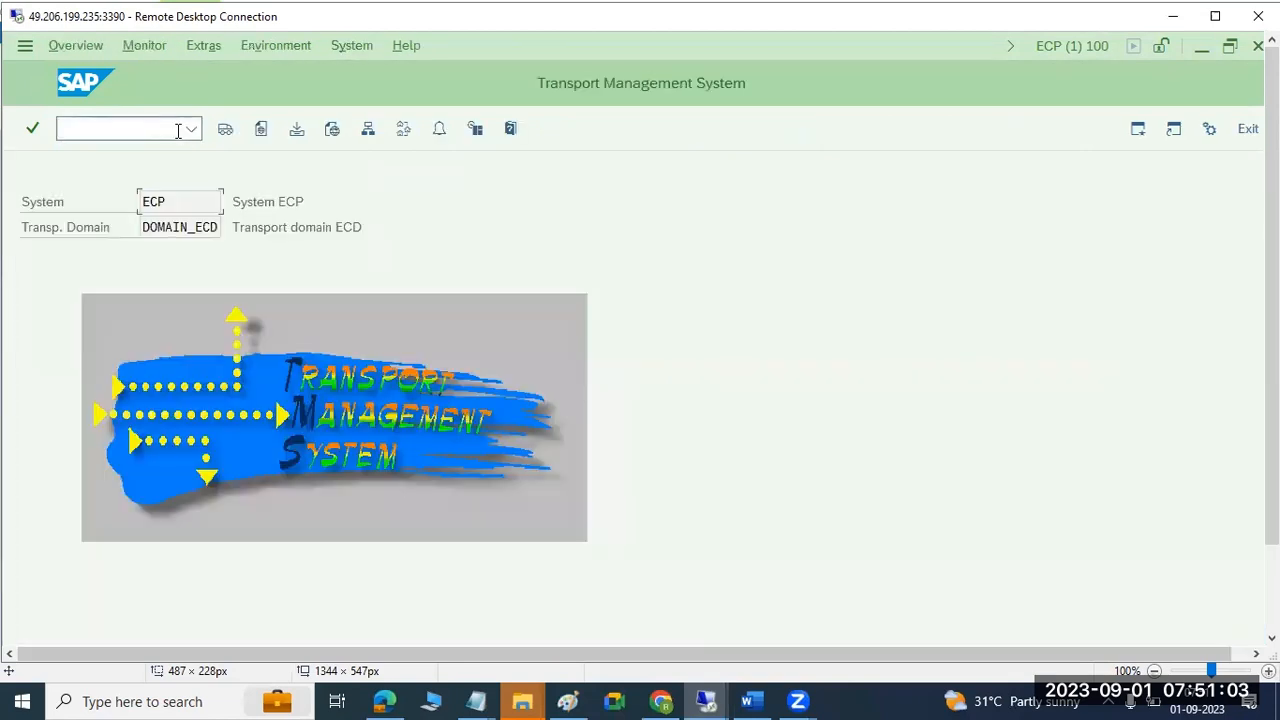
pyautogui.click(220, 134)
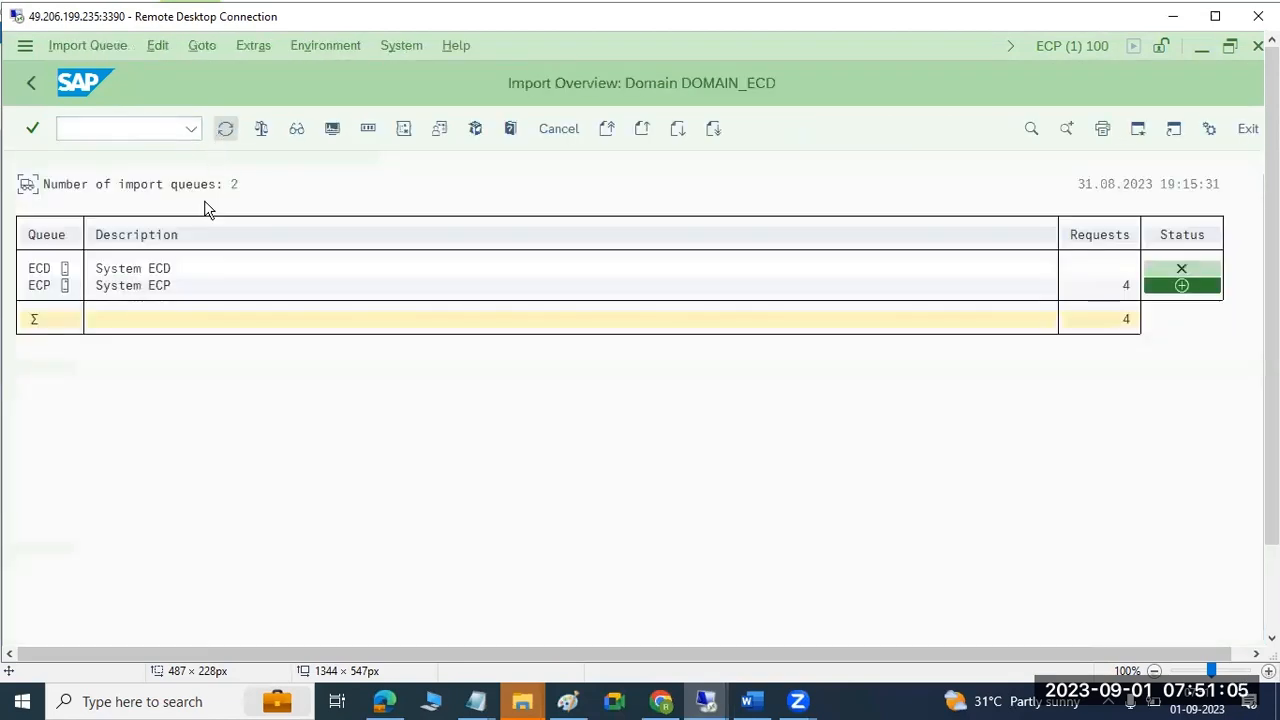
pyautogui.doubleClick(40, 287)
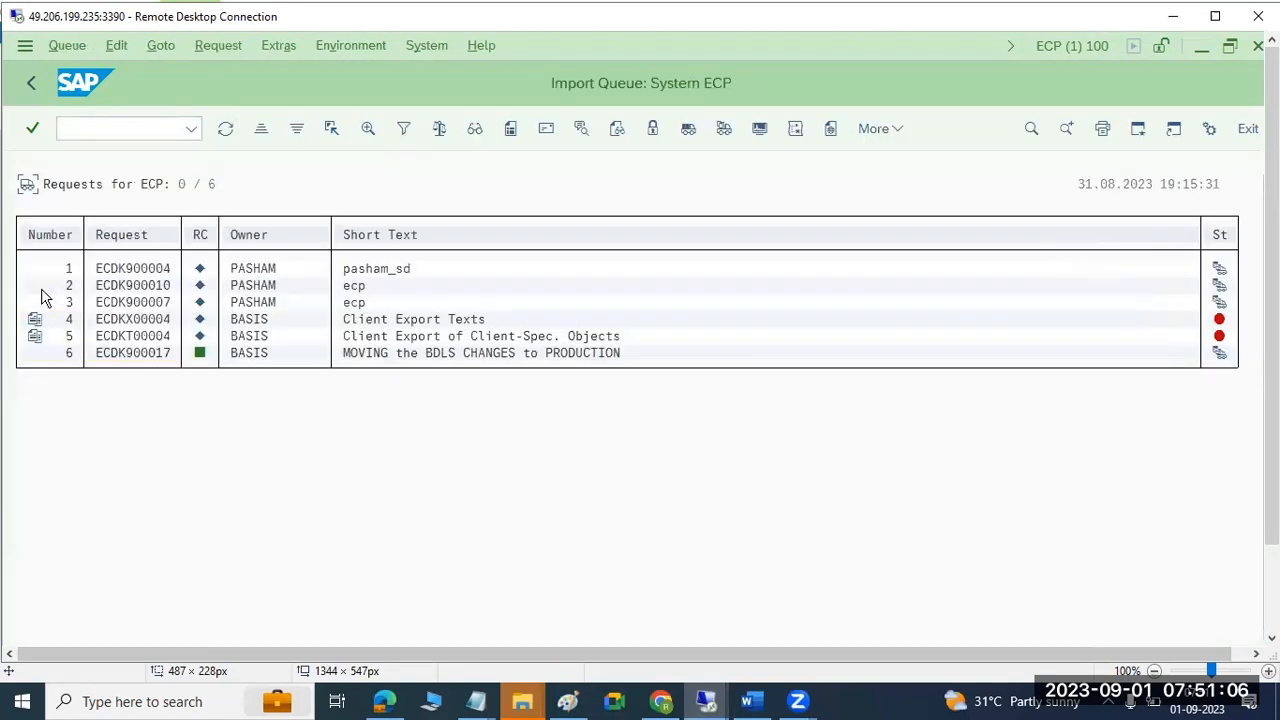
pyautogui.click(224, 131)
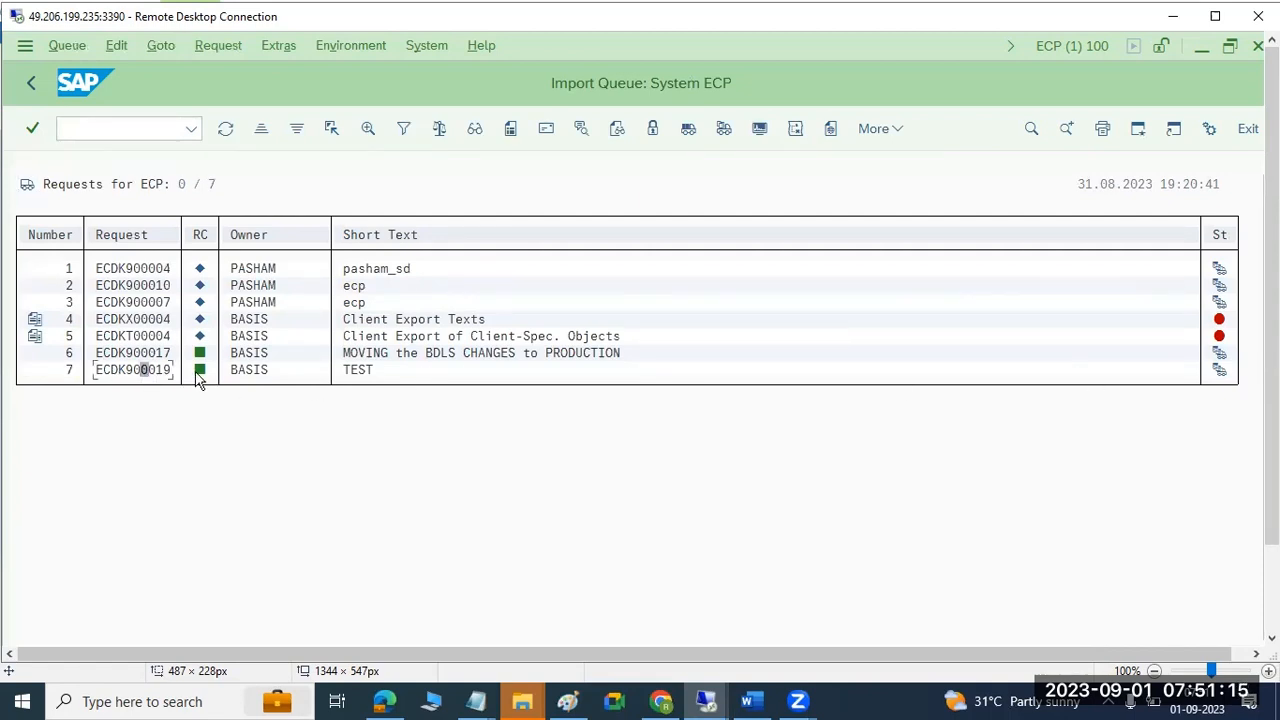
pyautogui.moveTo(200, 366)
pyautogui.click(567, 701)
# Draw three rectangles along the bottom of the canvas: left, centre and right.
pyautogui.click(413, 555)
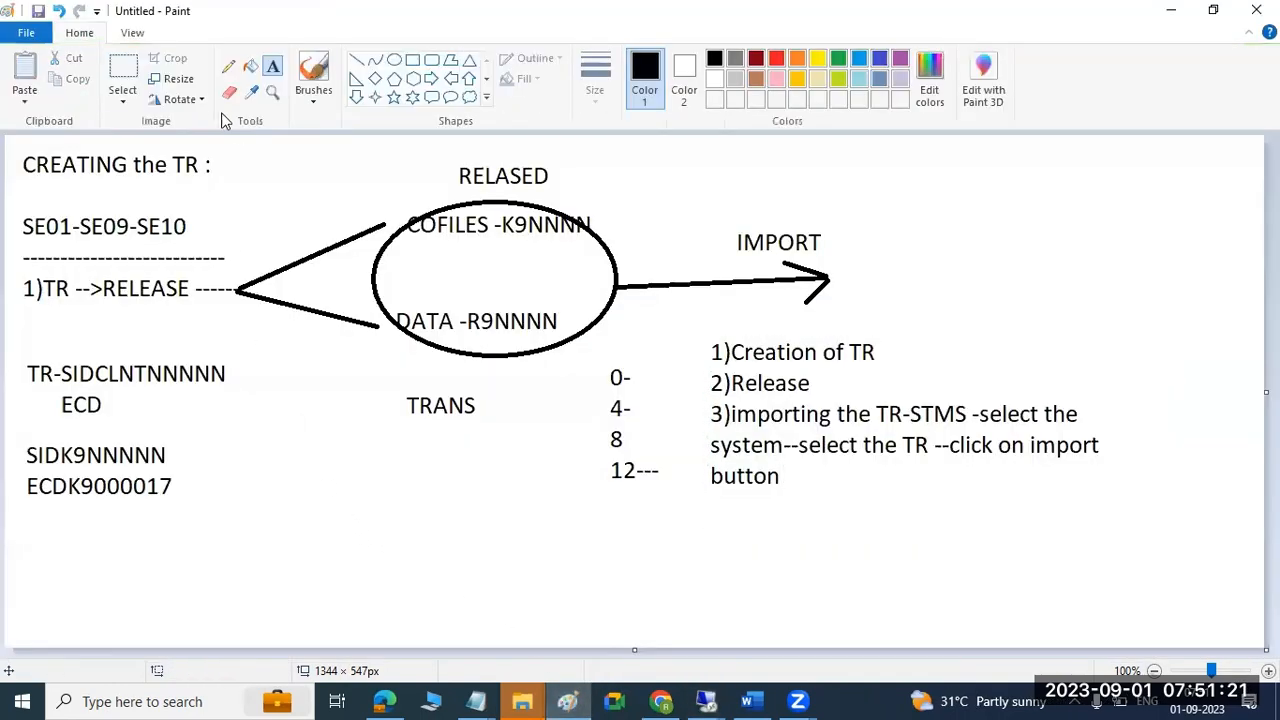
pyautogui.click(412, 60)
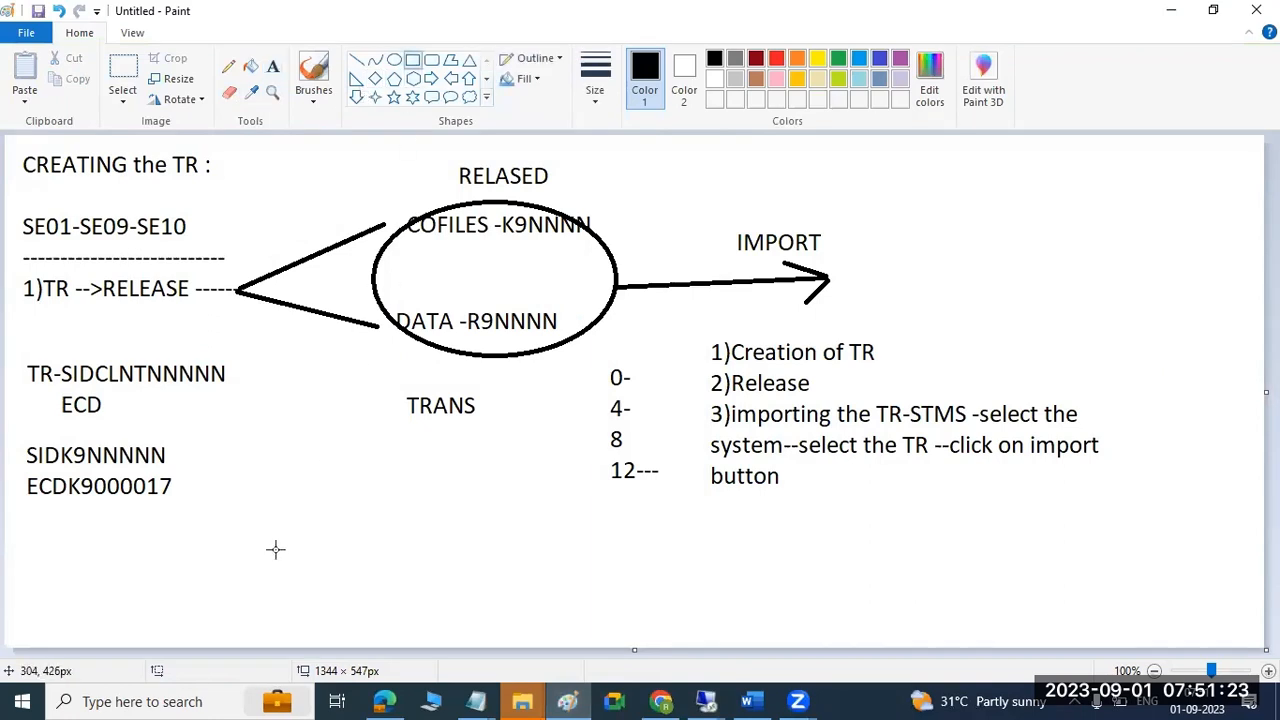
pyautogui.moveTo(78, 511); pyautogui.dragTo(243, 615)
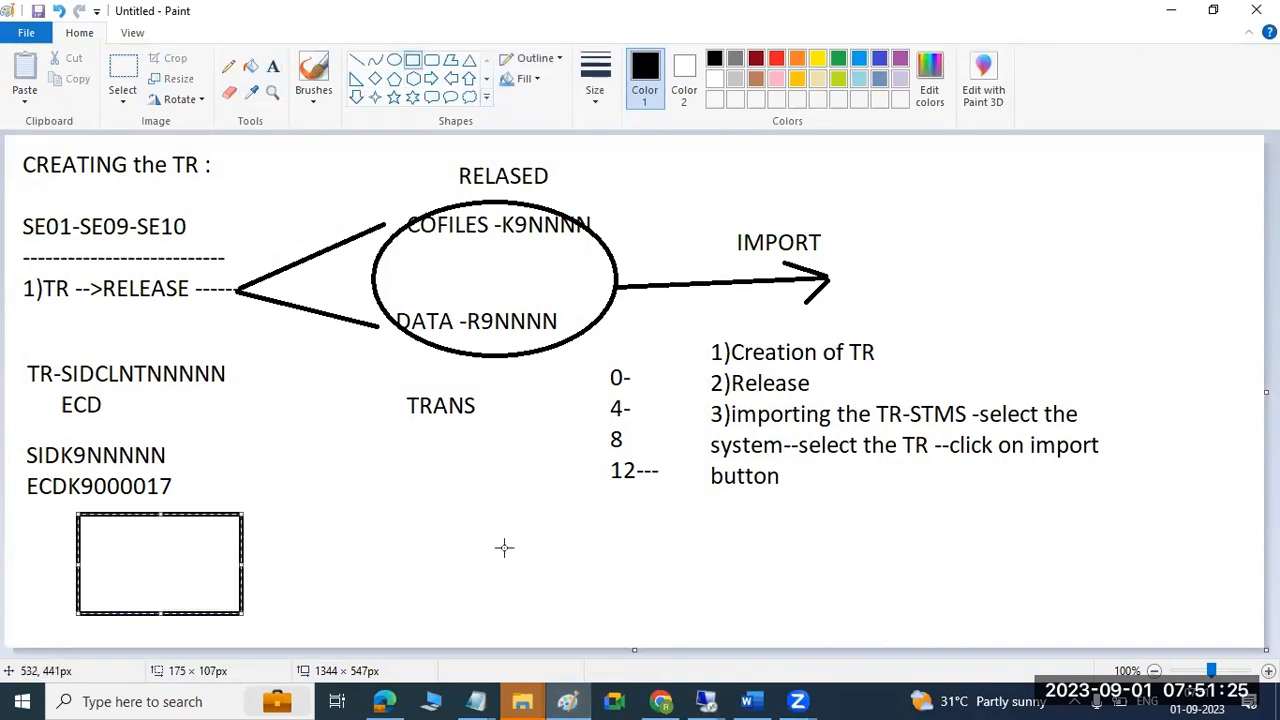
pyautogui.moveTo(525, 513)
pyautogui.mouseDown()
pyautogui.moveTo(530, 551)
pyautogui.moveTo(612, 612)
pyautogui.moveTo(674, 620)
pyautogui.mouseUp()
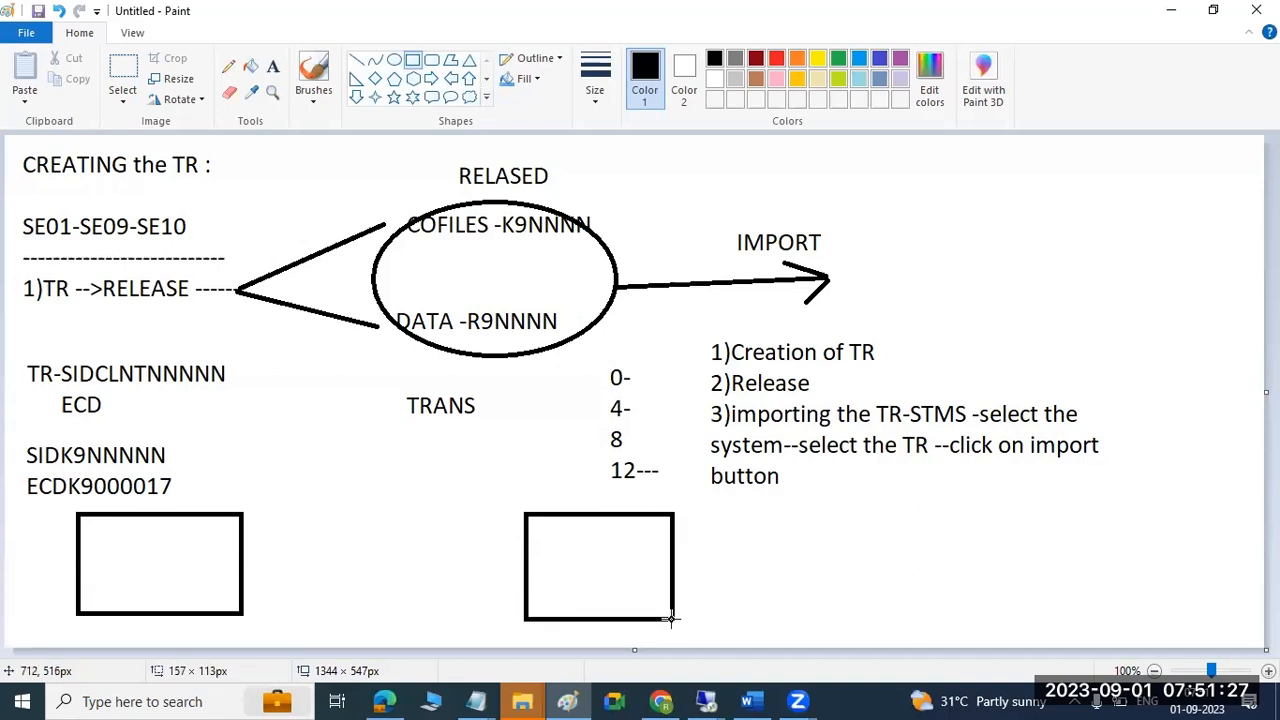
pyautogui.click(975, 500)
pyautogui.moveTo(975, 500); pyautogui.dragTo(1152, 614)
pyautogui.click(1194, 560)
# Connect the boxes left to right with lines, adding arrowheads and a short mark in each box.
pyautogui.click(357, 60)
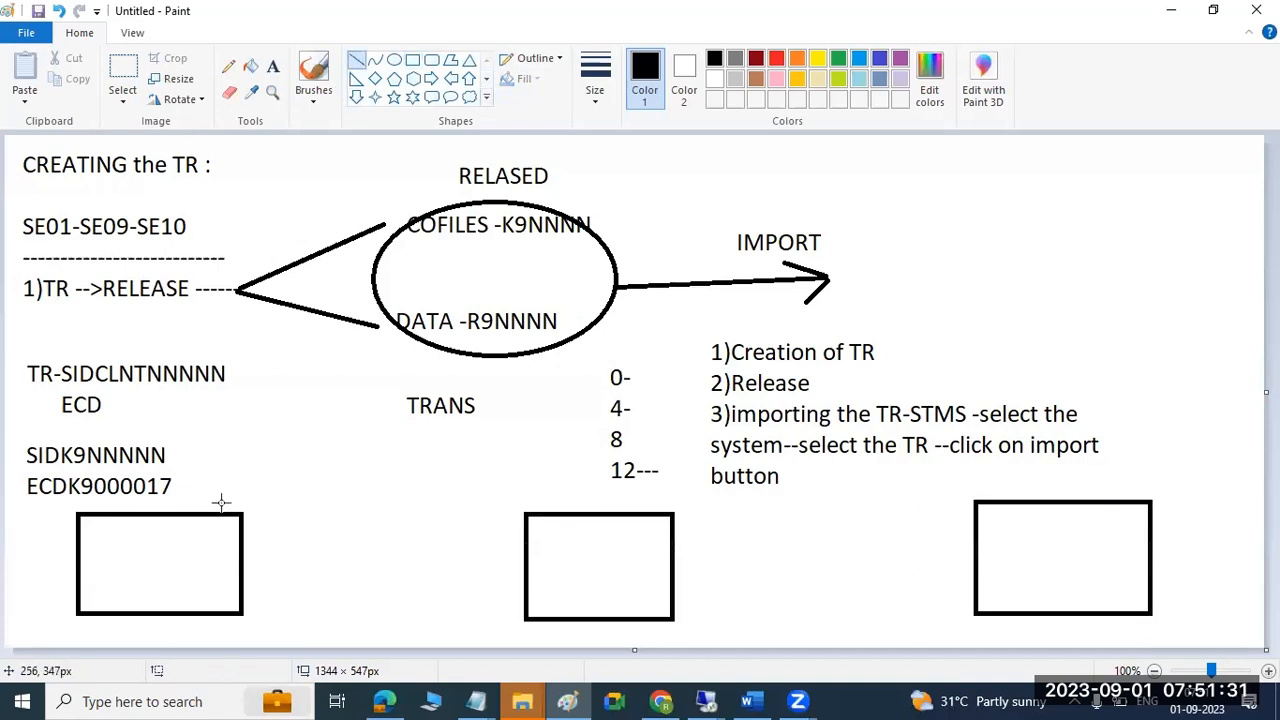
pyautogui.moveTo(141, 559); pyautogui.dragTo(580, 562)
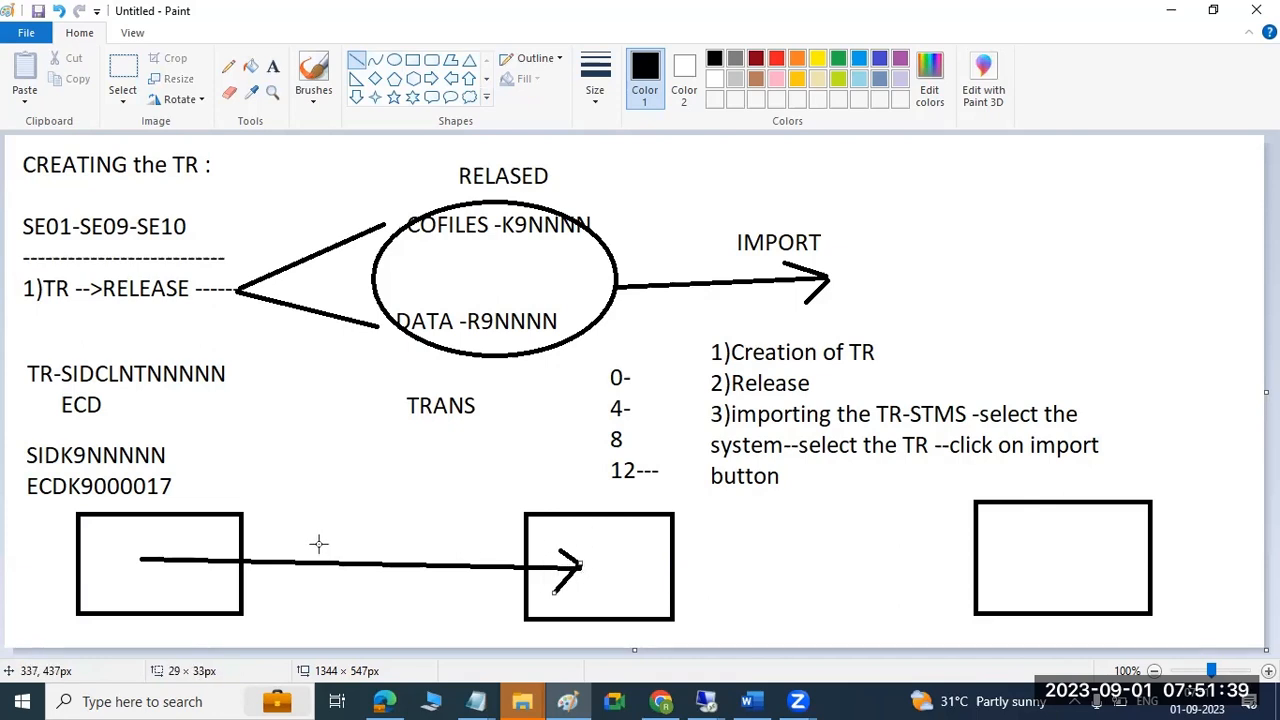
pyautogui.moveTo(613, 565); pyautogui.dragTo(1037, 556)
pyautogui.moveTo(1031, 572); pyautogui.dragTo(1031, 560)
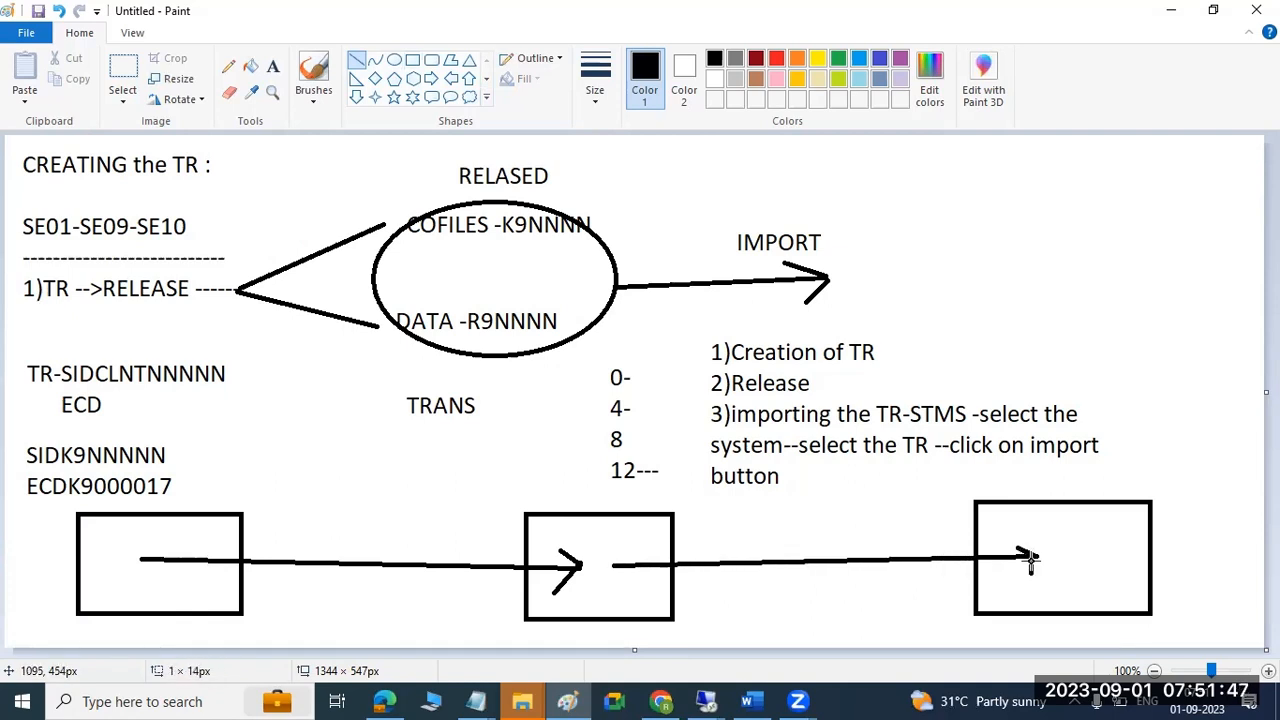
pyautogui.moveTo(158, 549); pyautogui.dragTo(176, 540)
pyautogui.moveTo(620, 556); pyautogui.dragTo(638, 533)
pyautogui.moveTo(1105, 537); pyautogui.dragTo(1117, 526)
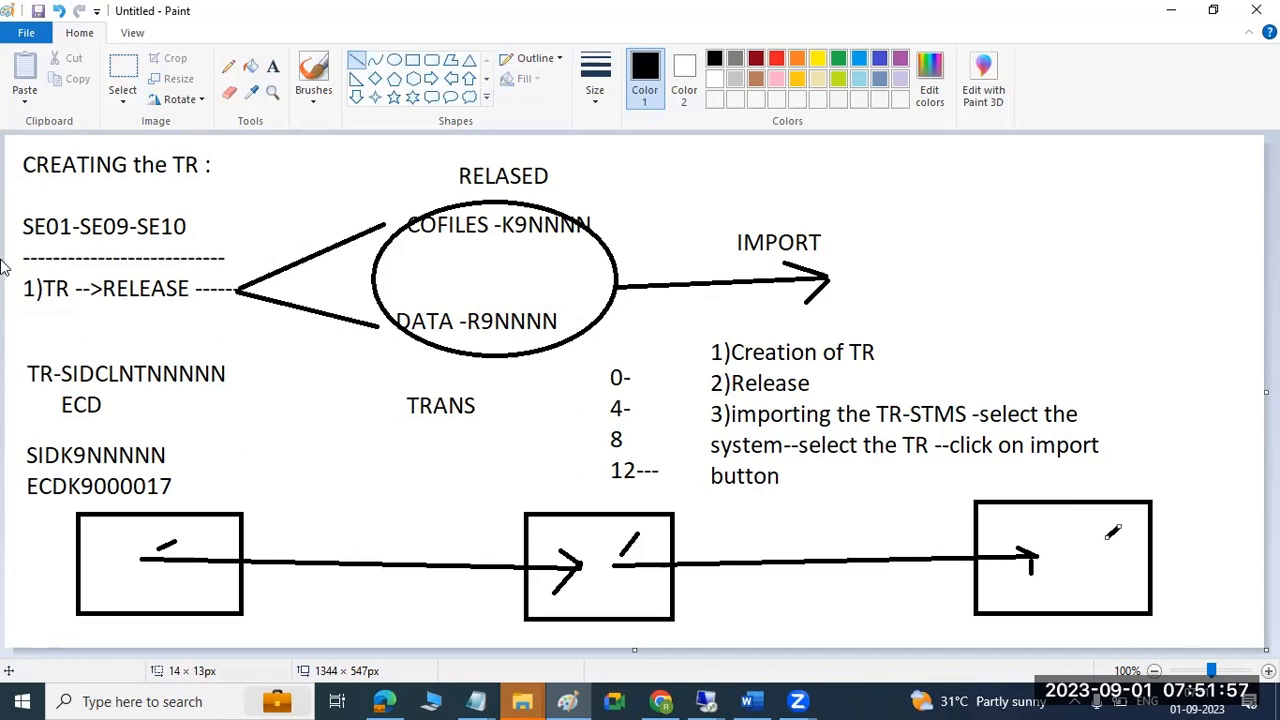
pyautogui.moveTo(406, 548)
pyautogui.mouseDown()
pyautogui.moveTo(421, 560)
pyautogui.moveTo(410, 574)
pyautogui.mouseUp()
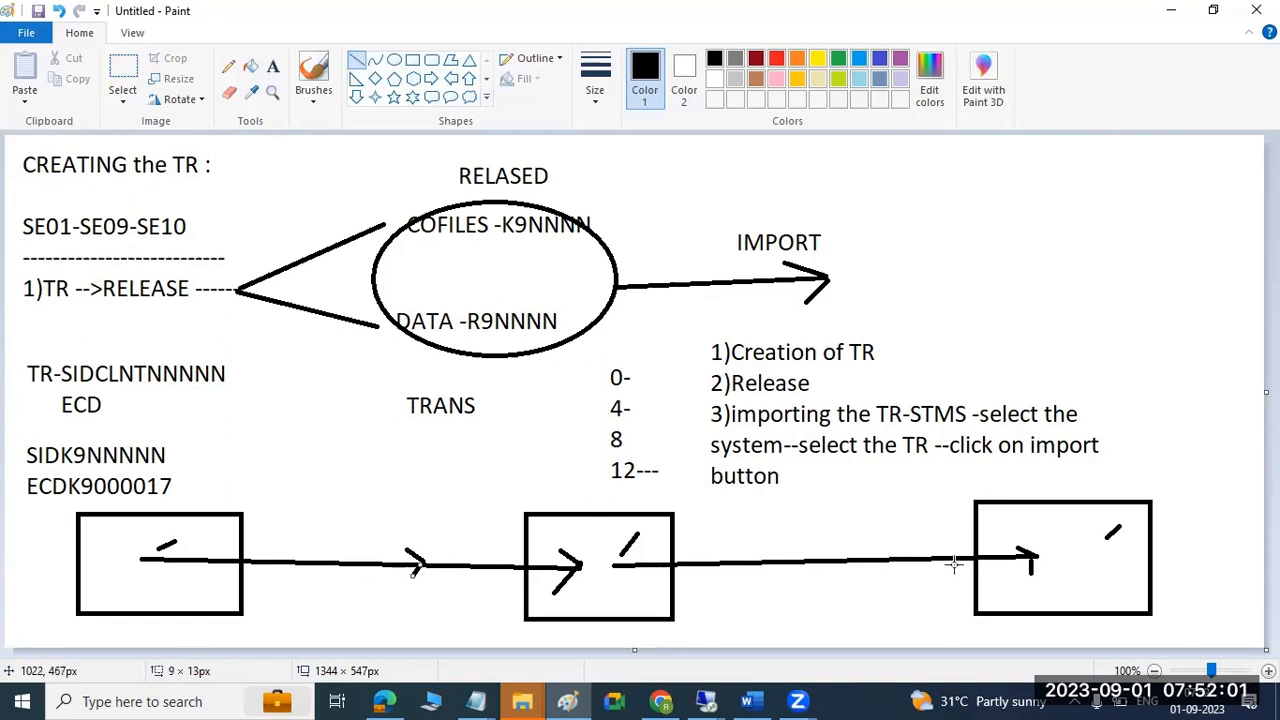
pyautogui.moveTo(852, 543)
pyautogui.mouseDown()
pyautogui.moveTo(877, 557)
pyautogui.moveTo(874, 575)
pyautogui.moveTo(876, 545)
pyautogui.mouseUp()
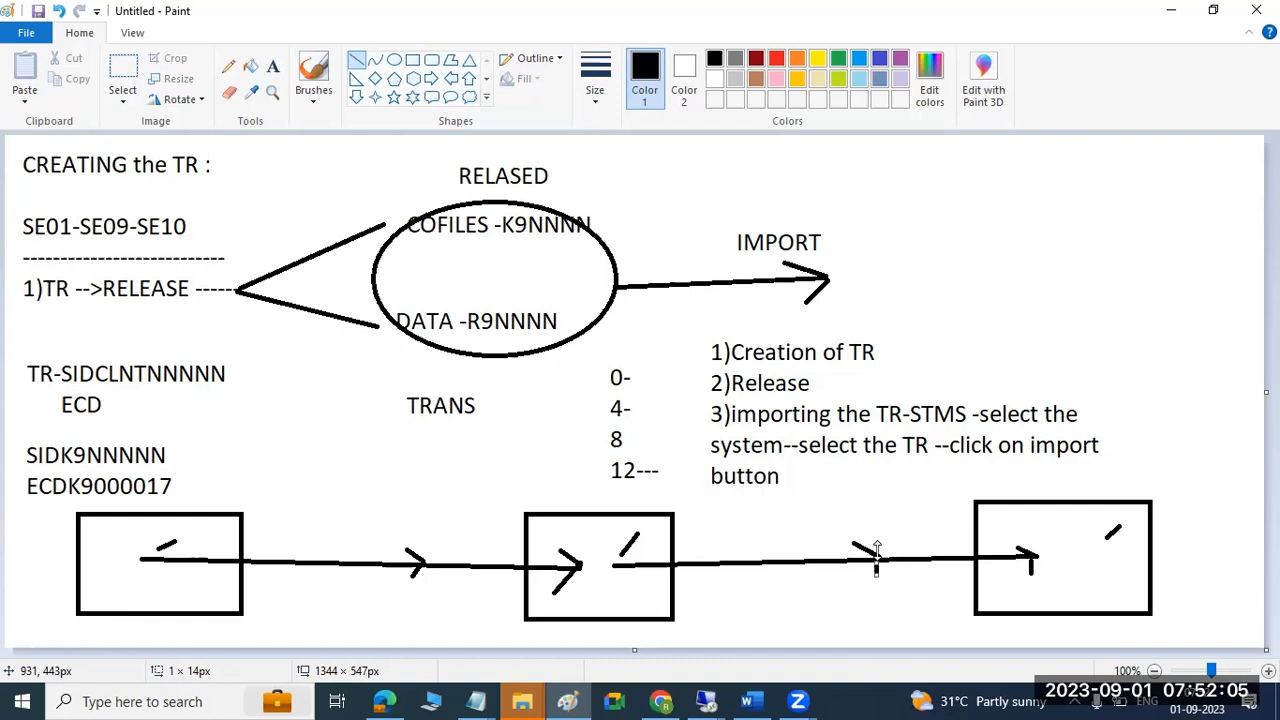